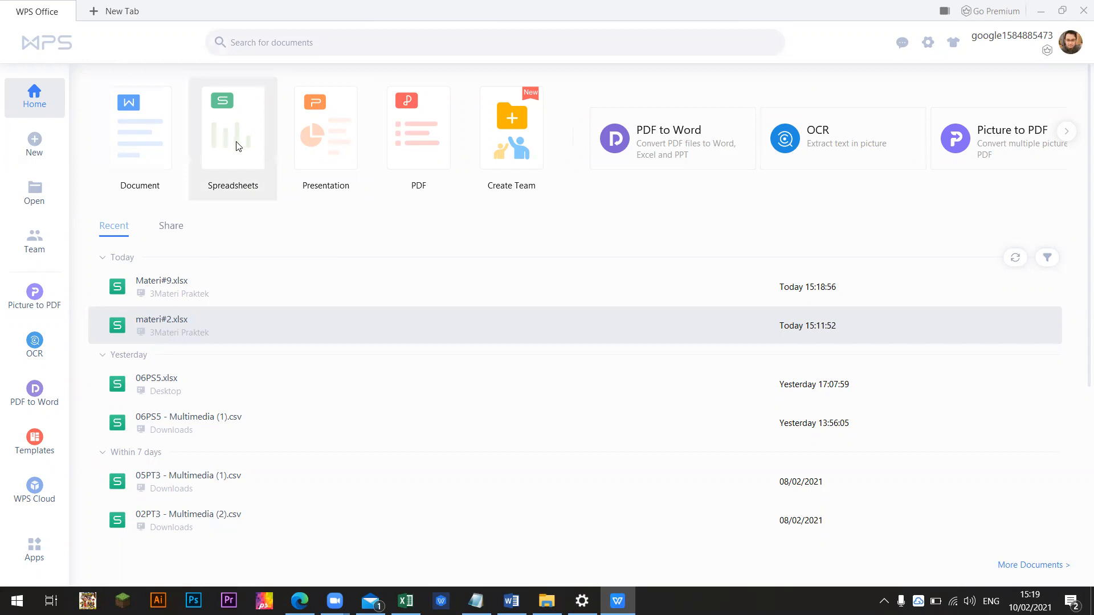
Create a new blank spreadsheet.
click(251, 145)
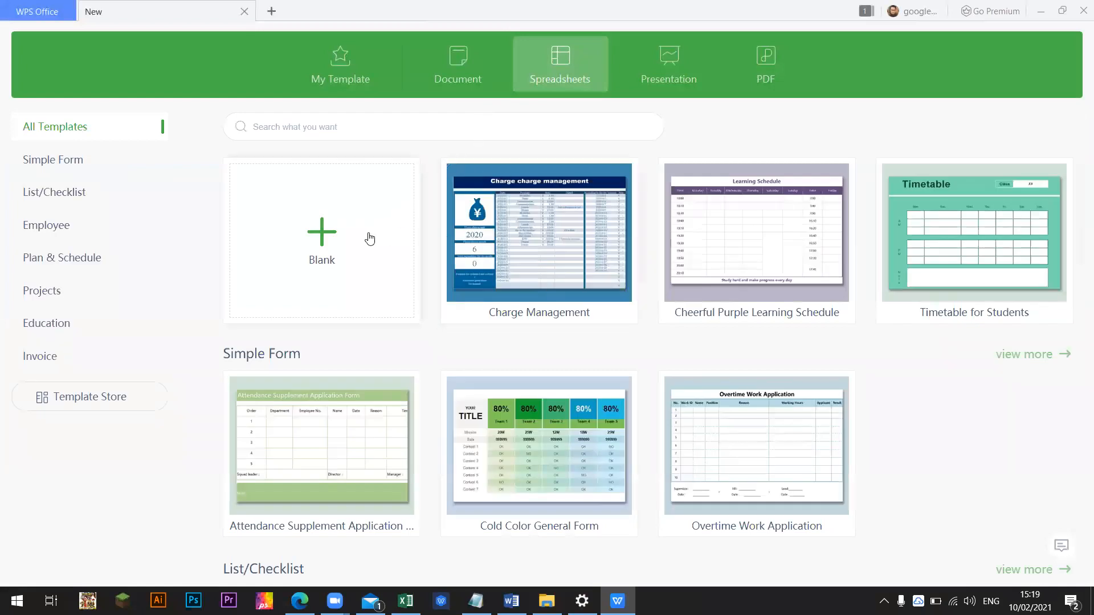
click(367, 236)
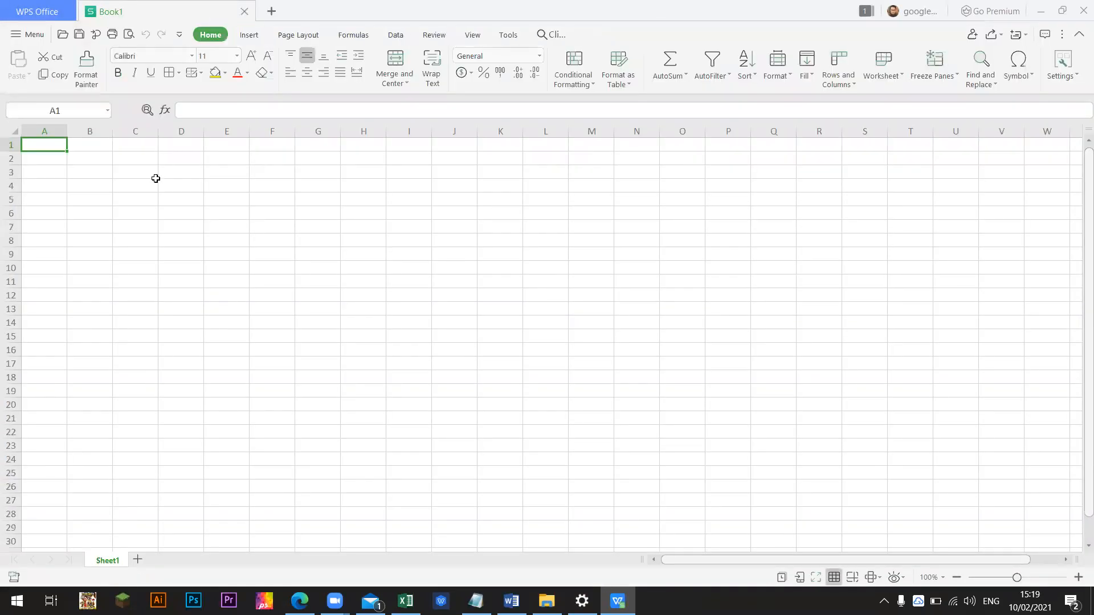
Enter the text "IF" in cell B3.
click(155, 178)
click(122, 184)
click(95, 170)
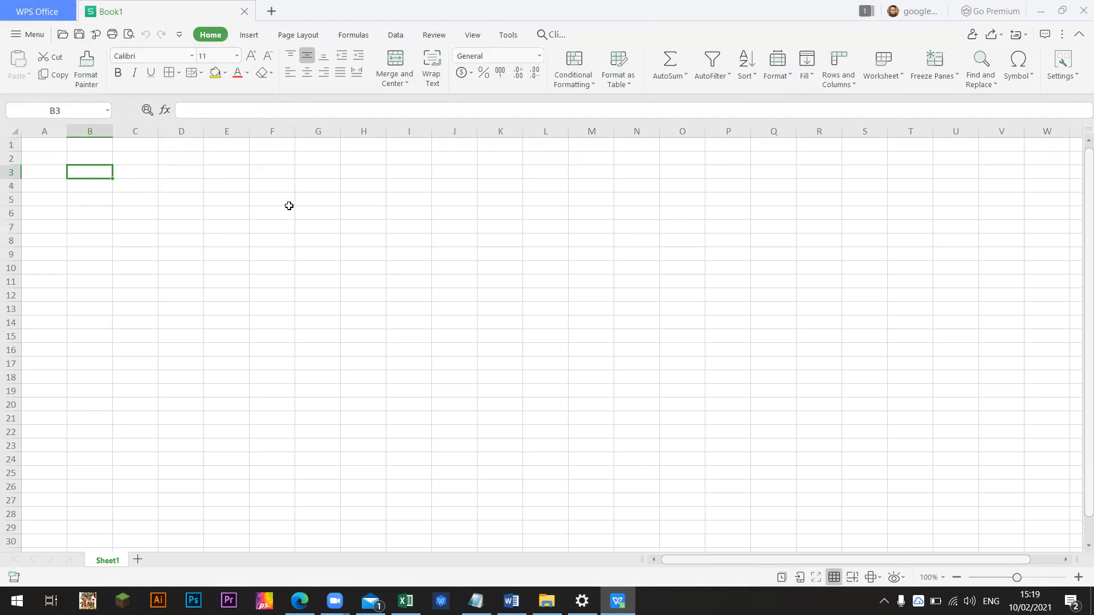
text(IF)
key(Return)
key(Up)
key(Return)
Enter the column heading "Nama" in cell B2.
key(Right)
key(Up)
key(Left)
key(Up)
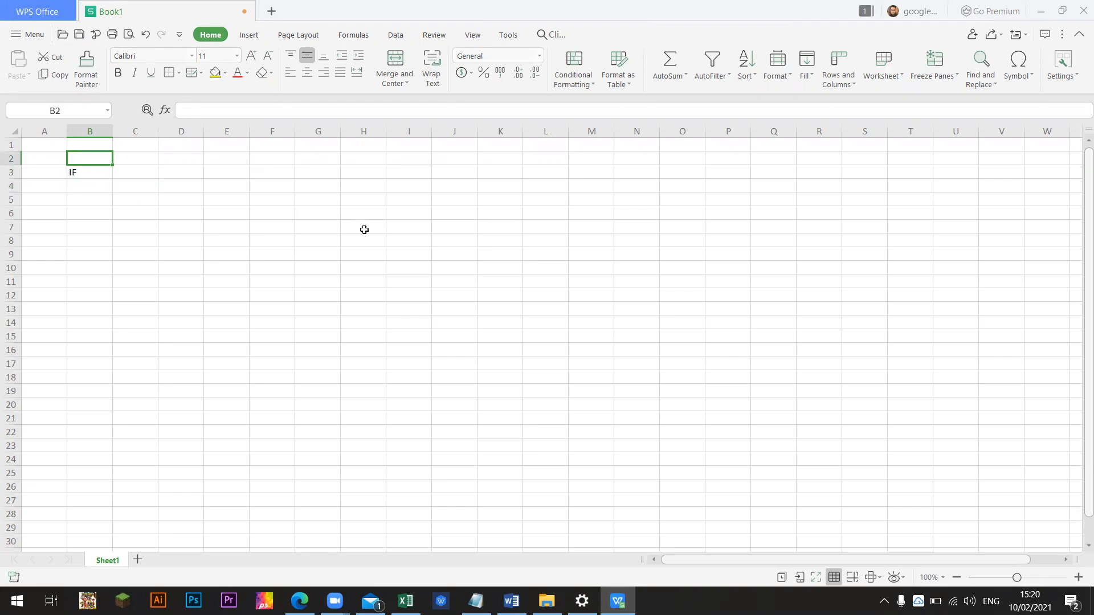
scroll(364, 230, up, 6)
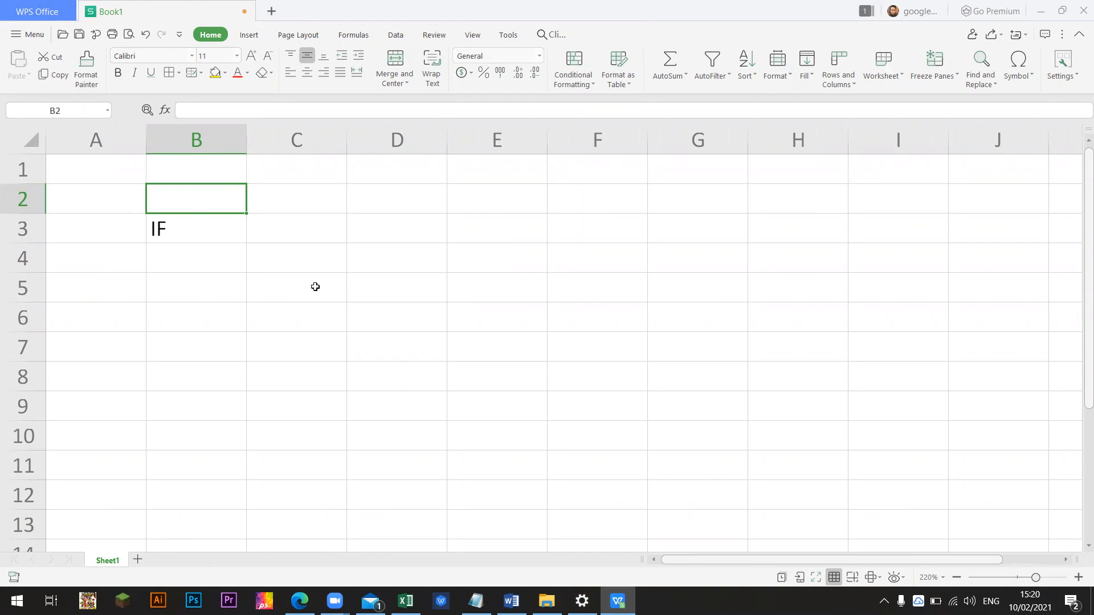
text(M)
key(BackSpace)
text(Nama)
key(Return)
Enter the column heading "Kode jenis Kelamin" in cell C2.
key(Right)
key(Up)
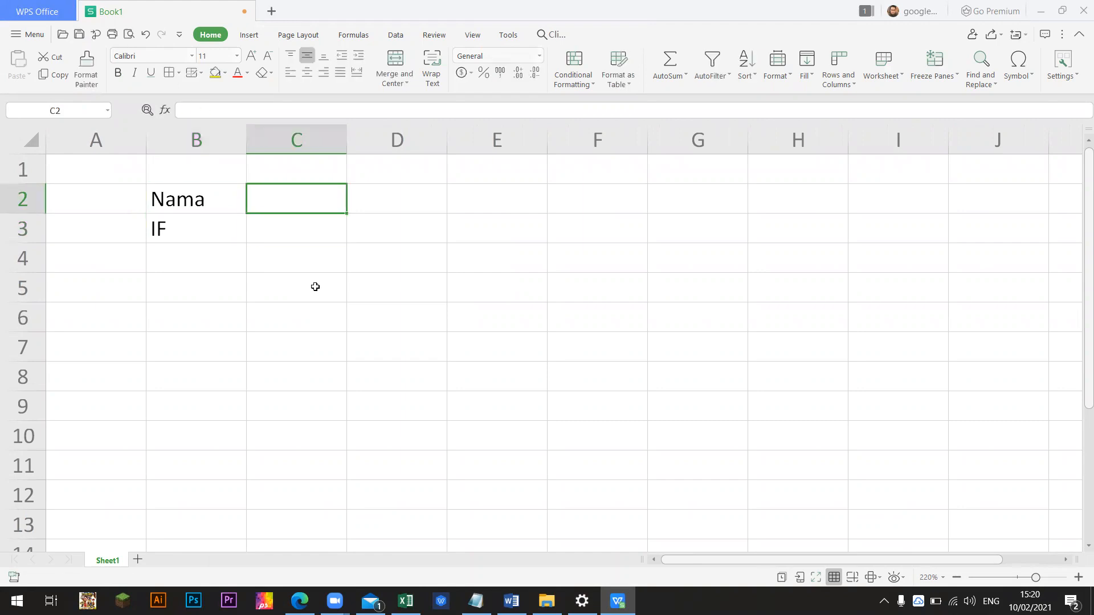
text(Kode jenis )
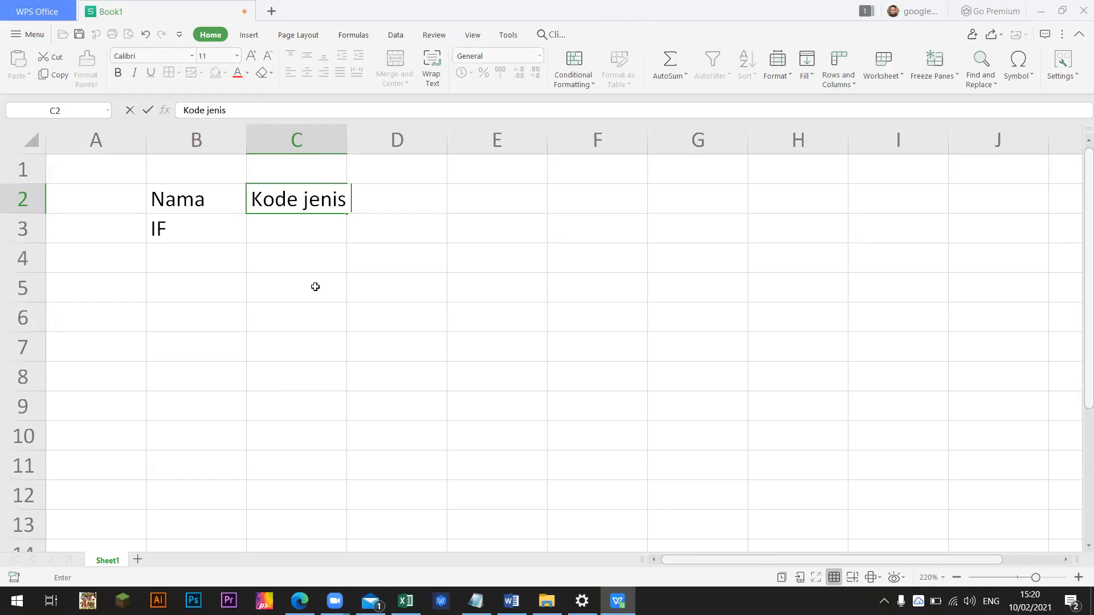
text(Kelami)
text(n)
key(Return)
Enter the column heading "Keterangan" in cell D2.
key(Right)
key(Up)
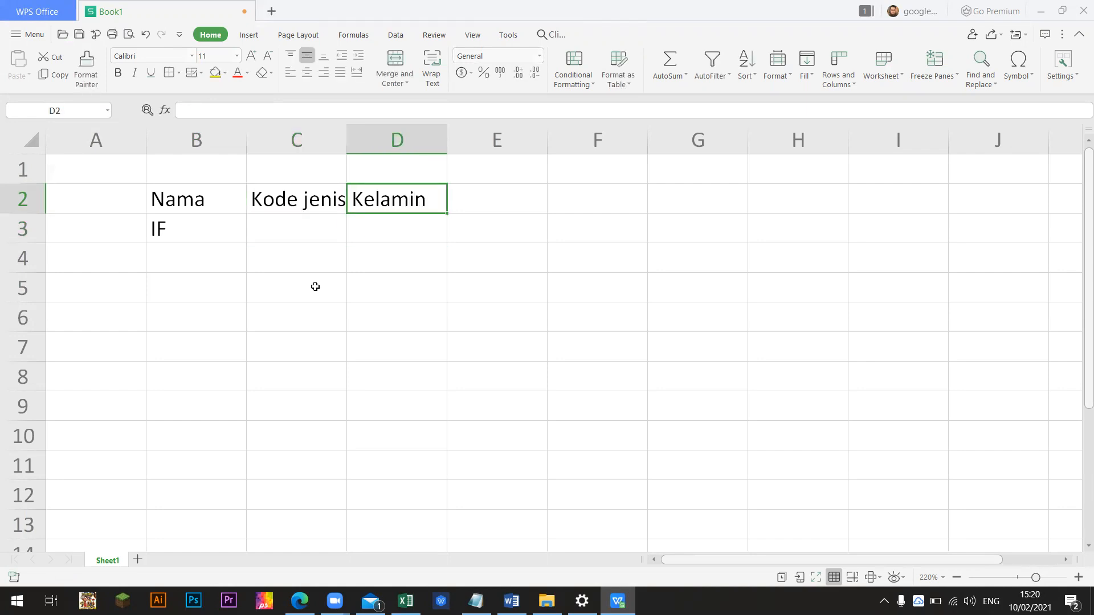
text(Ketere)
key(BackSpace)
text(angan)
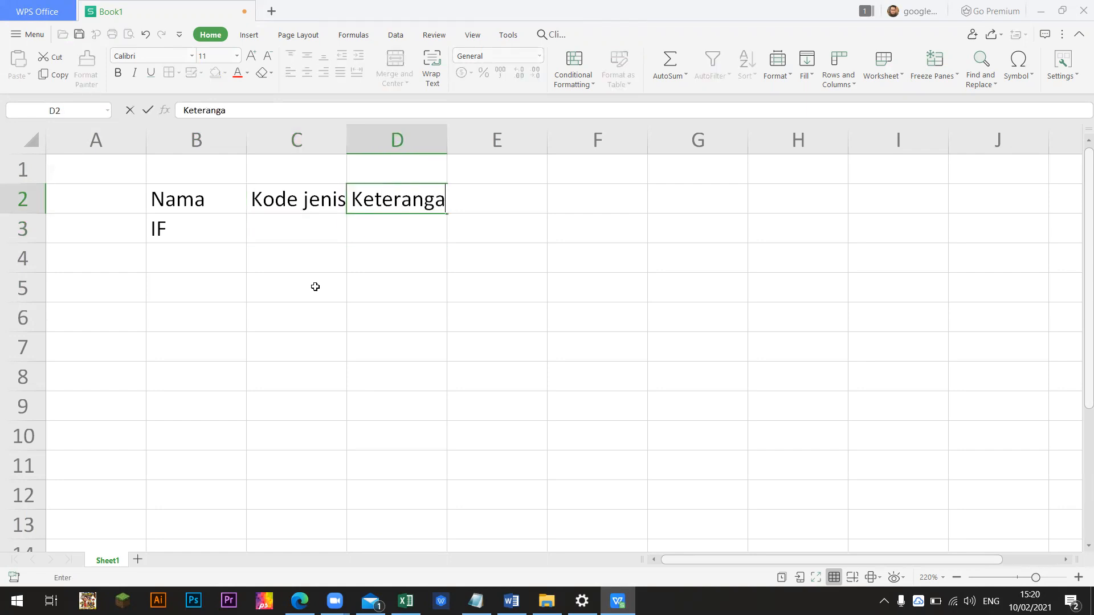
key(Return)
Wrap the text of the "Kode jenis Kelamin" heading in C2 and widen column C so it breaks over two lines.
click(323, 196)
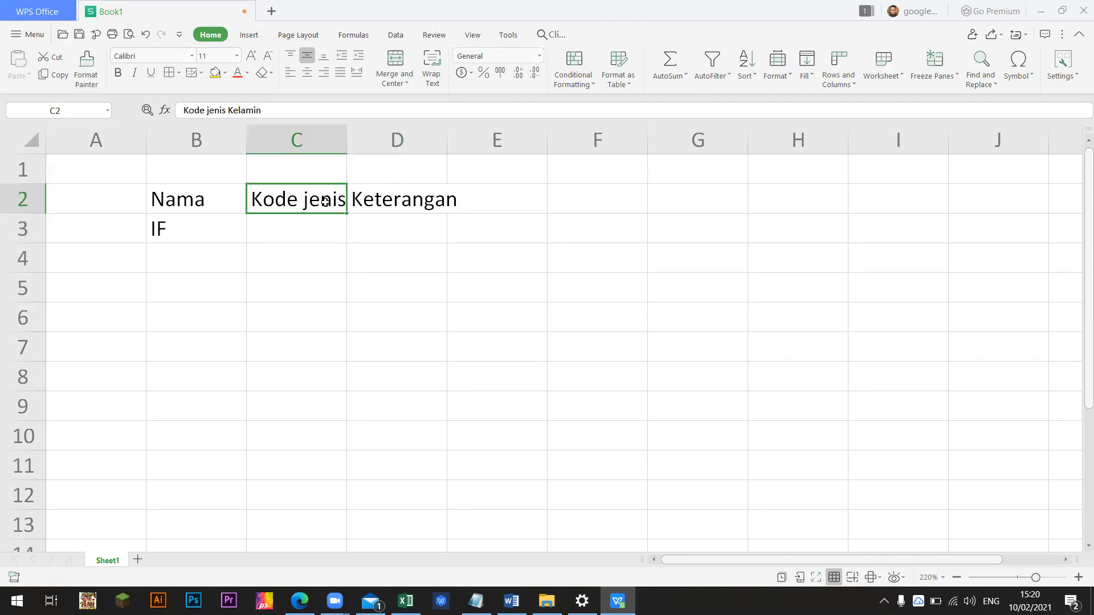
click(434, 75)
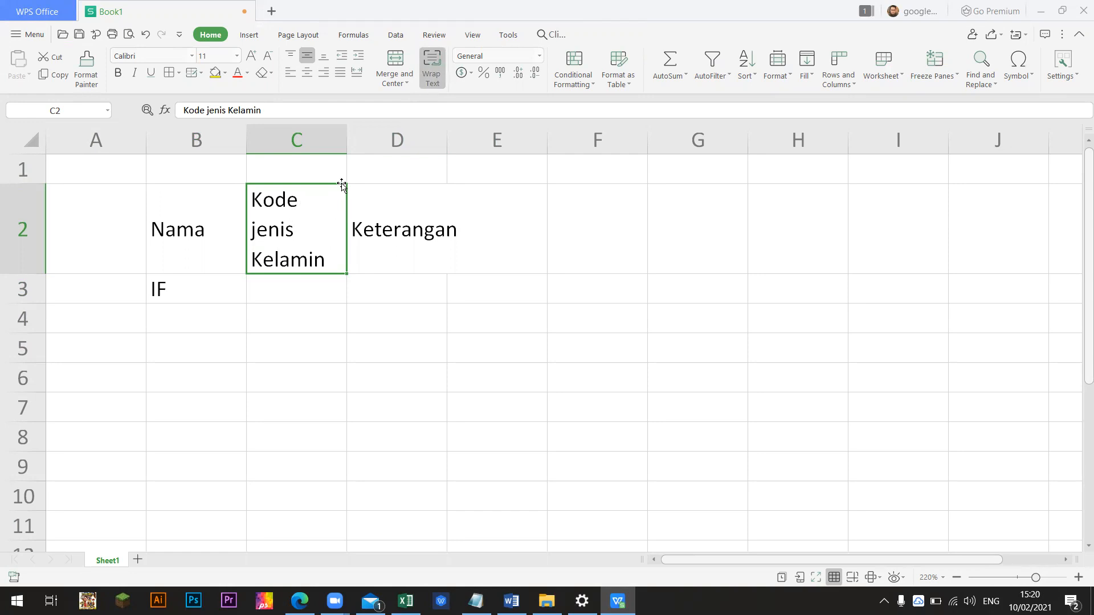
drag(347, 143, 395, 143)
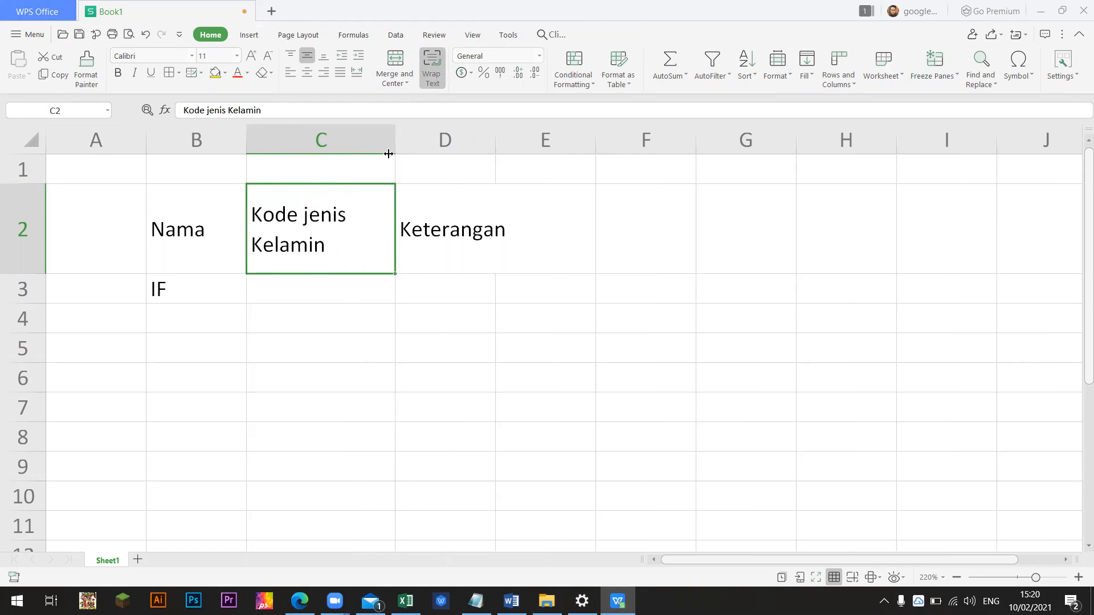
Center the contents of columns B to D horizontally and apply text wrapping to all three columns.
drag(238, 140, 397, 164)
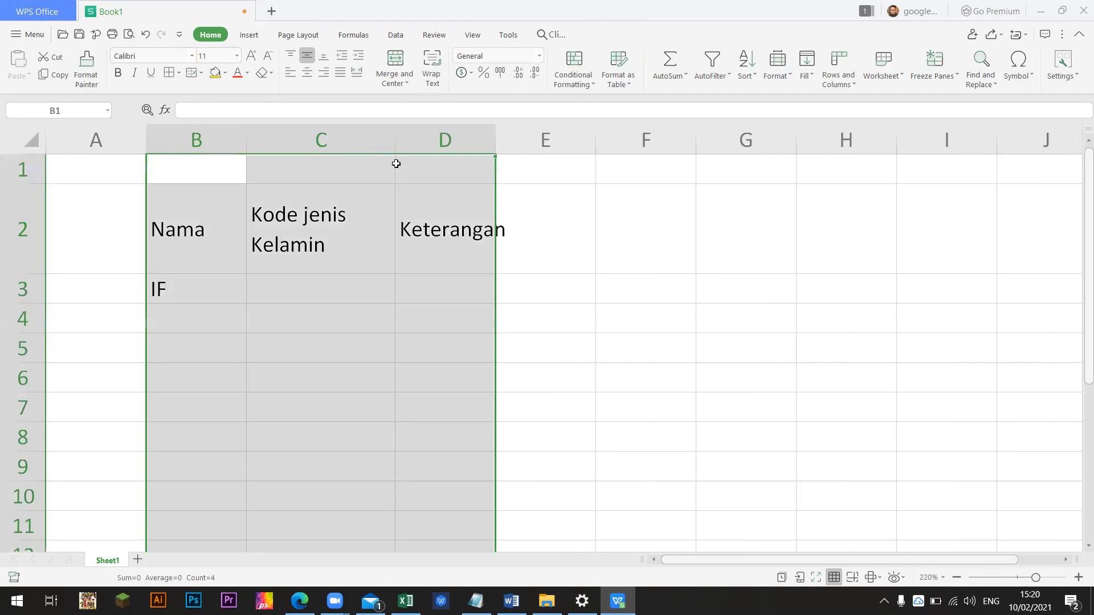
click(306, 73)
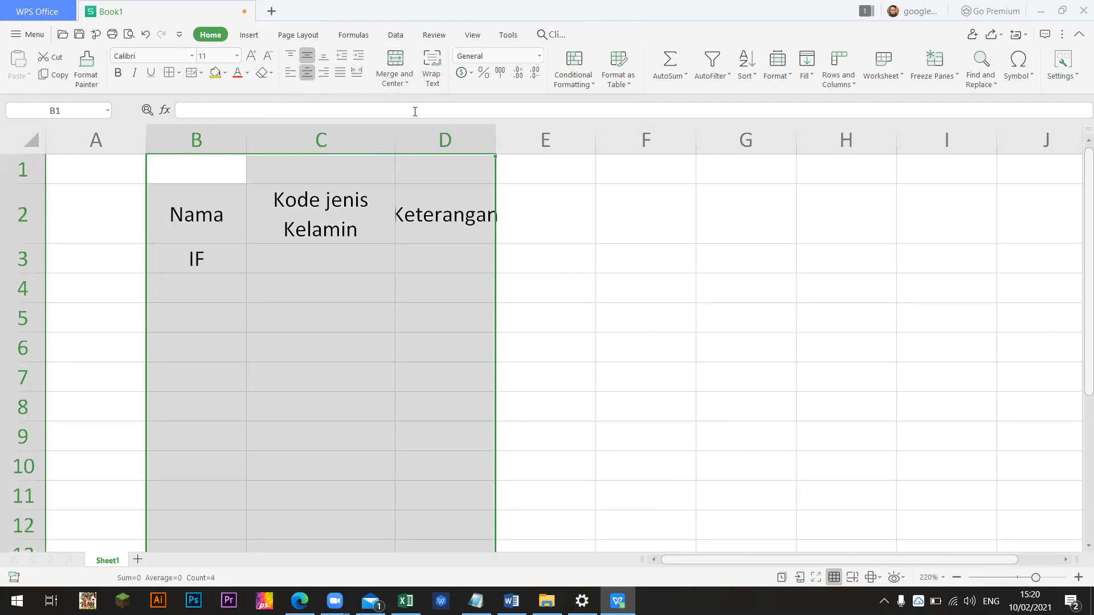
click(431, 84)
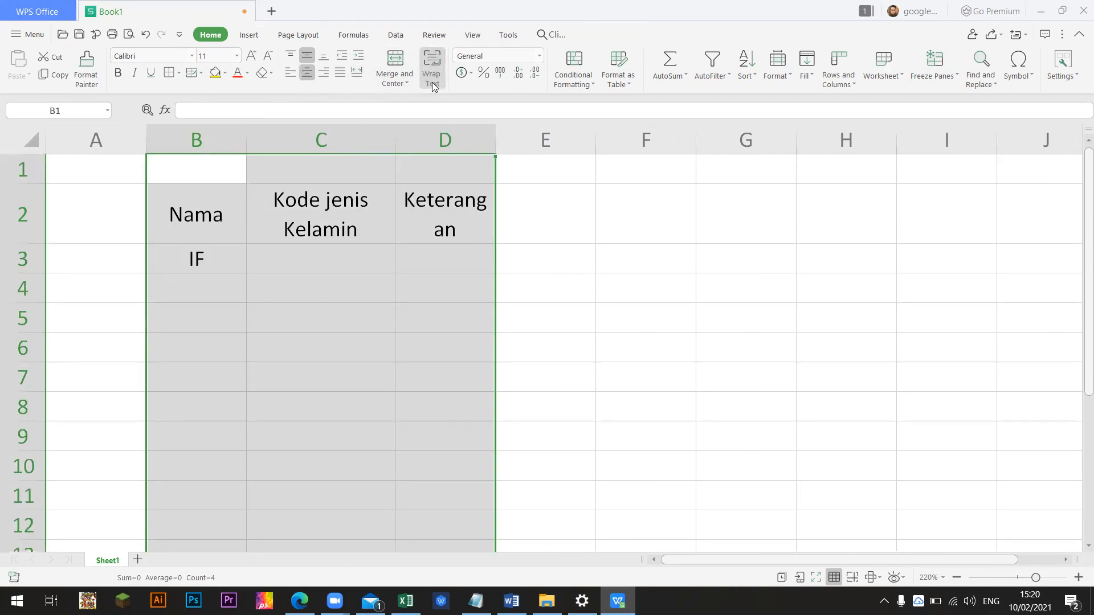
Resize columns B to D to one equal width that fits "Keterangan" on a single line.
drag(498, 142, 515, 142)
click(539, 259)
Check the wrap text setting in the Format Cells alignment options for cell C2.
click(344, 223)
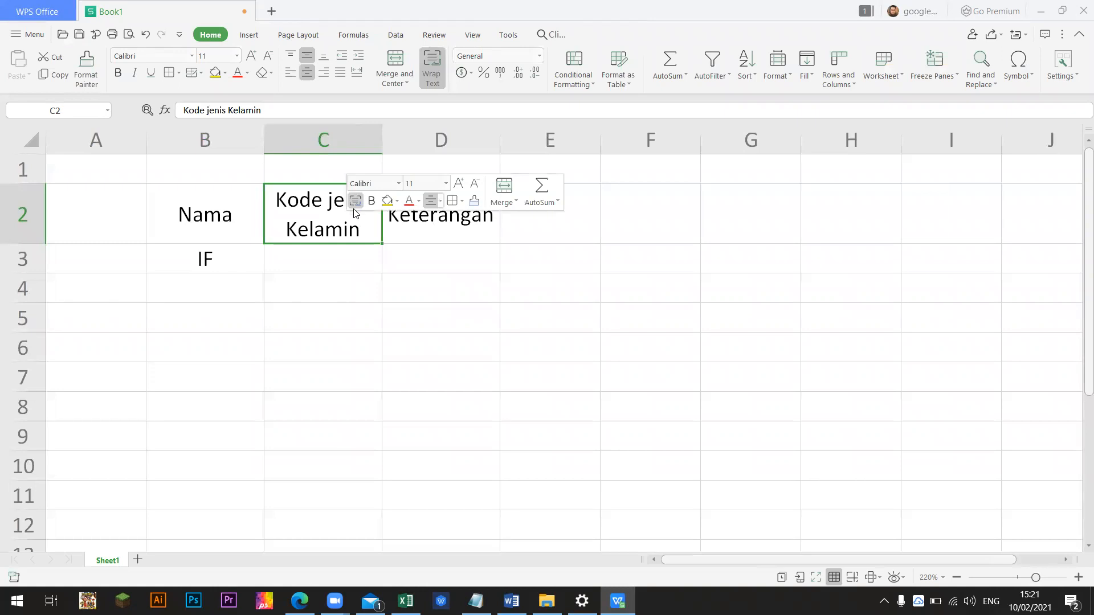
right_click(339, 229)
click(405, 432)
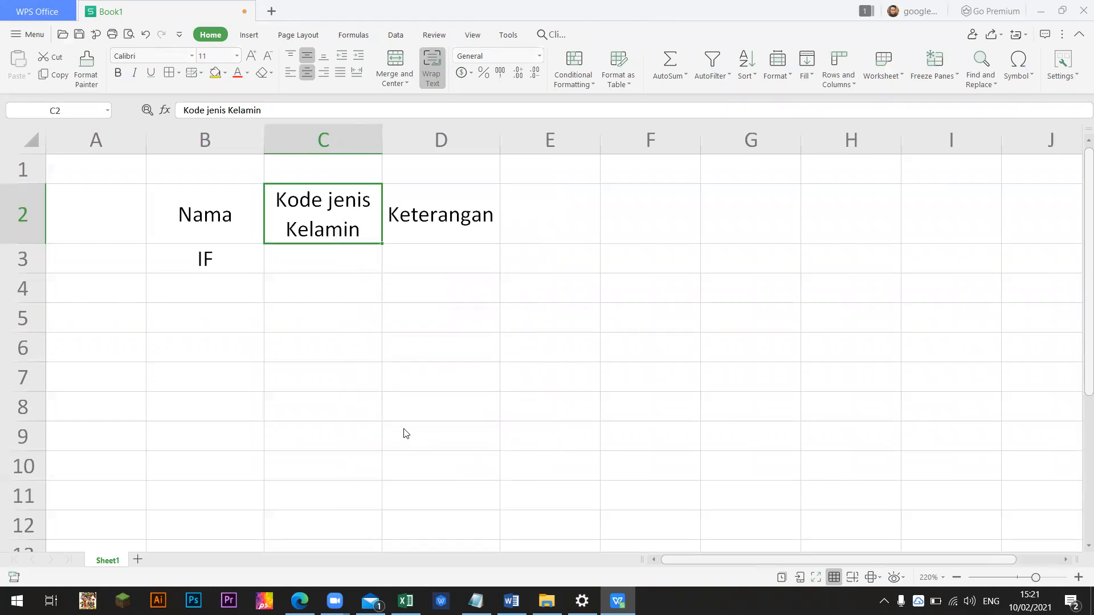
click(490, 171)
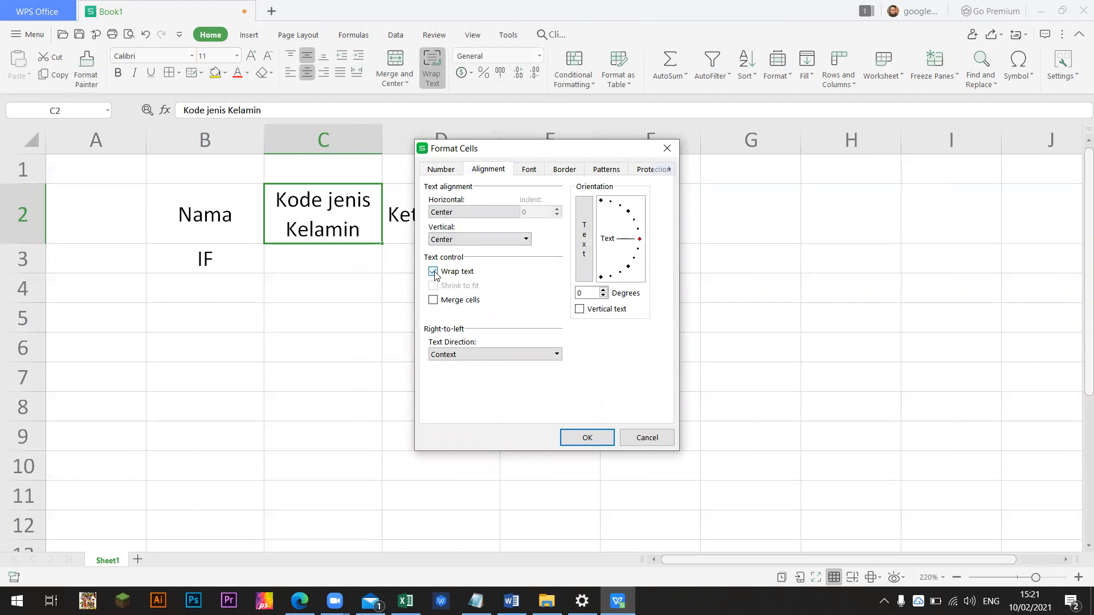
click(587, 437)
click(415, 76)
click(416, 111)
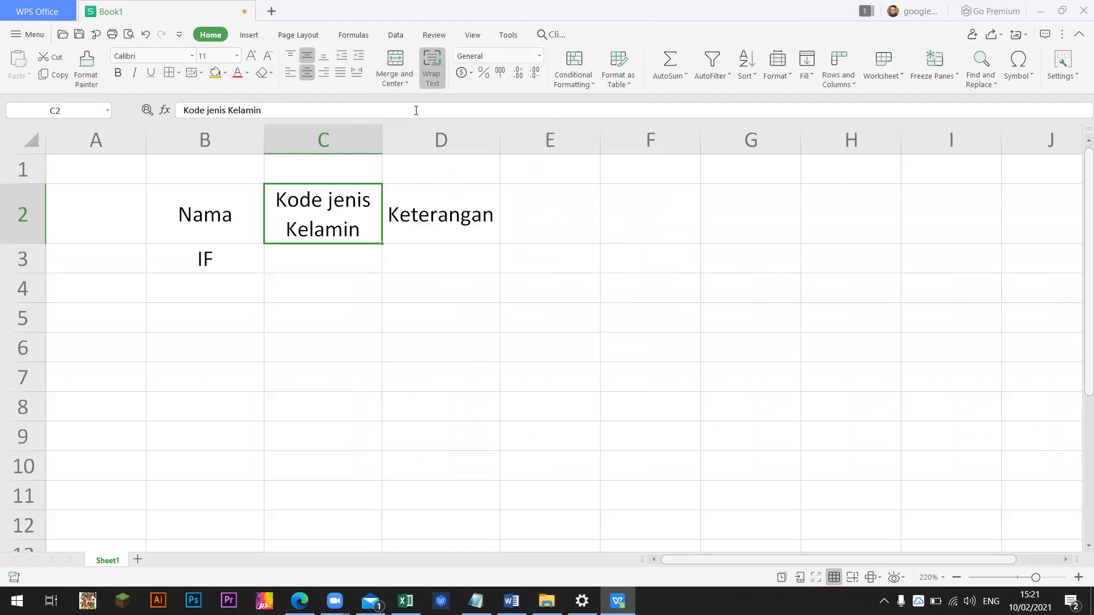
Turn off text wrapping for C2 and auto-fit column C to the full heading.
click(432, 67)
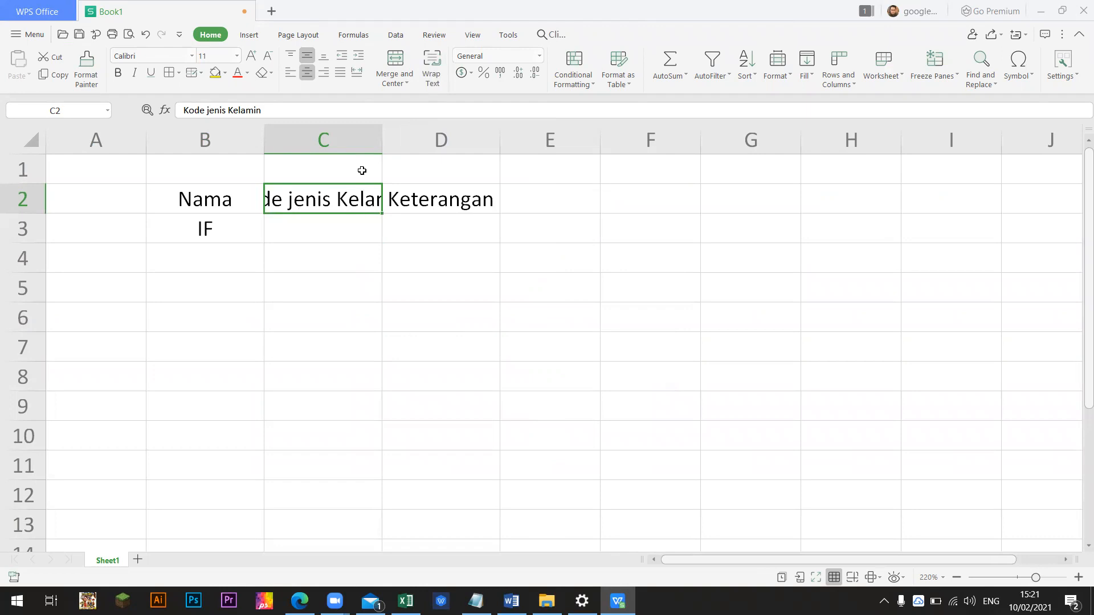
double_click(381, 141)
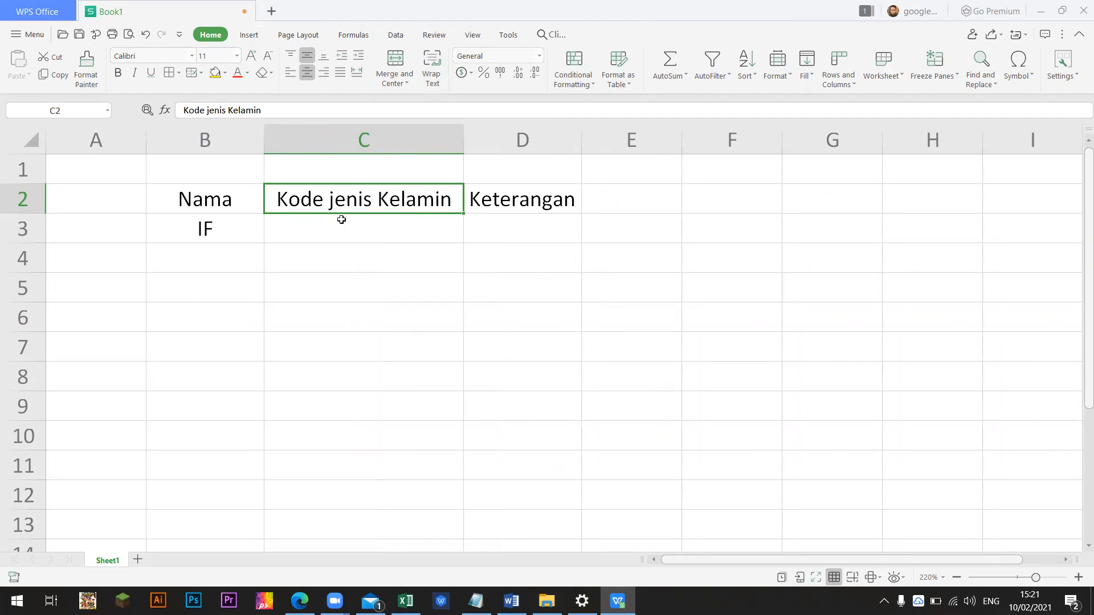
Wrap the C2 heading over two lines again by narrowing column C and auto-fitting the height of row 2.
click(432, 68)
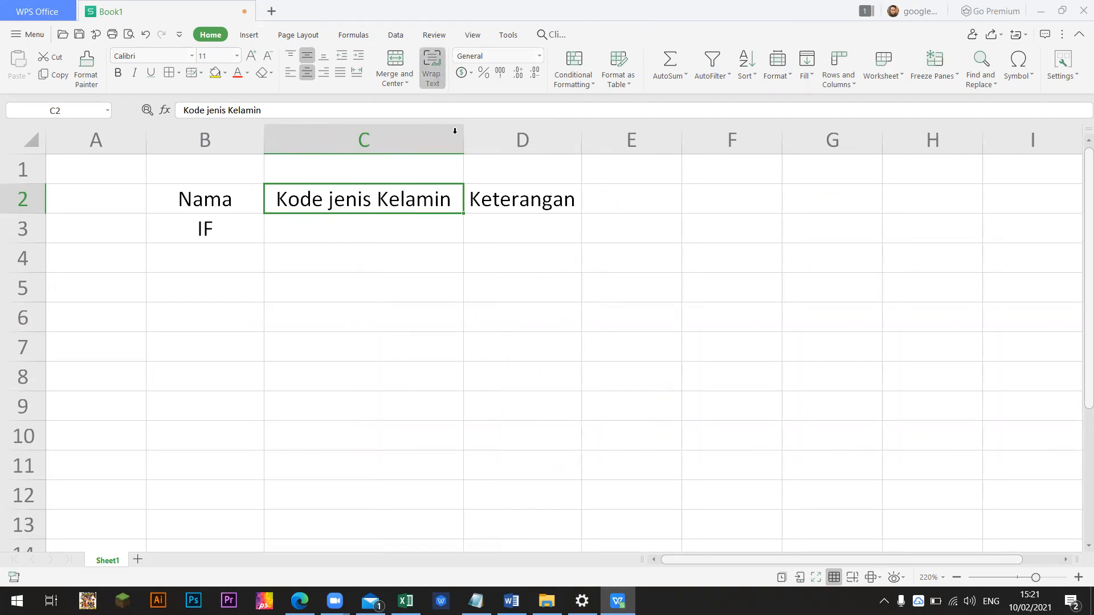
drag(434, 141, 420, 141)
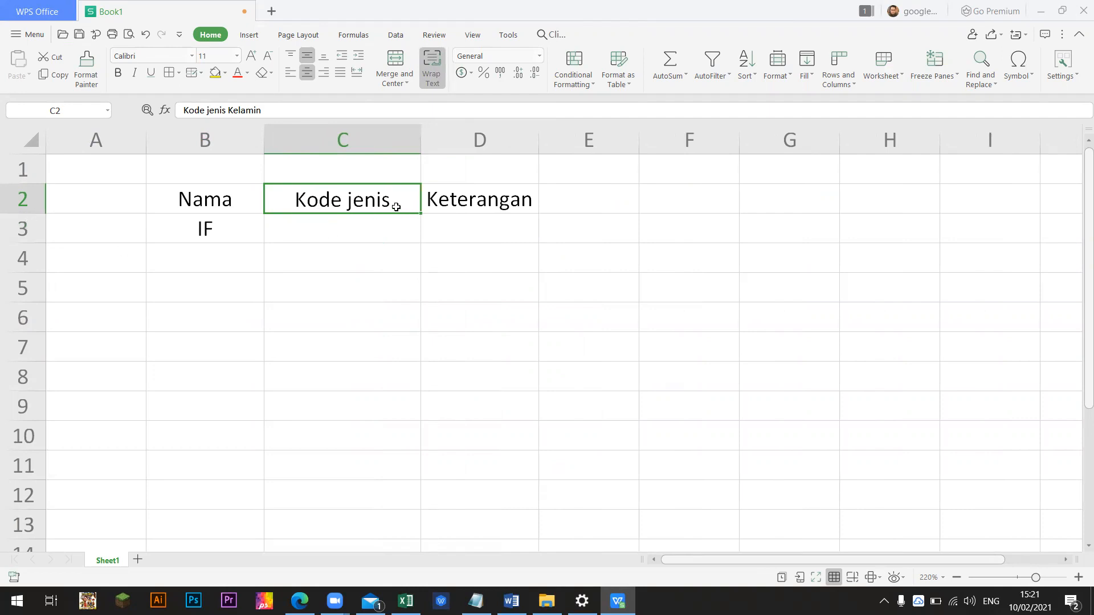
double_click(35, 212)
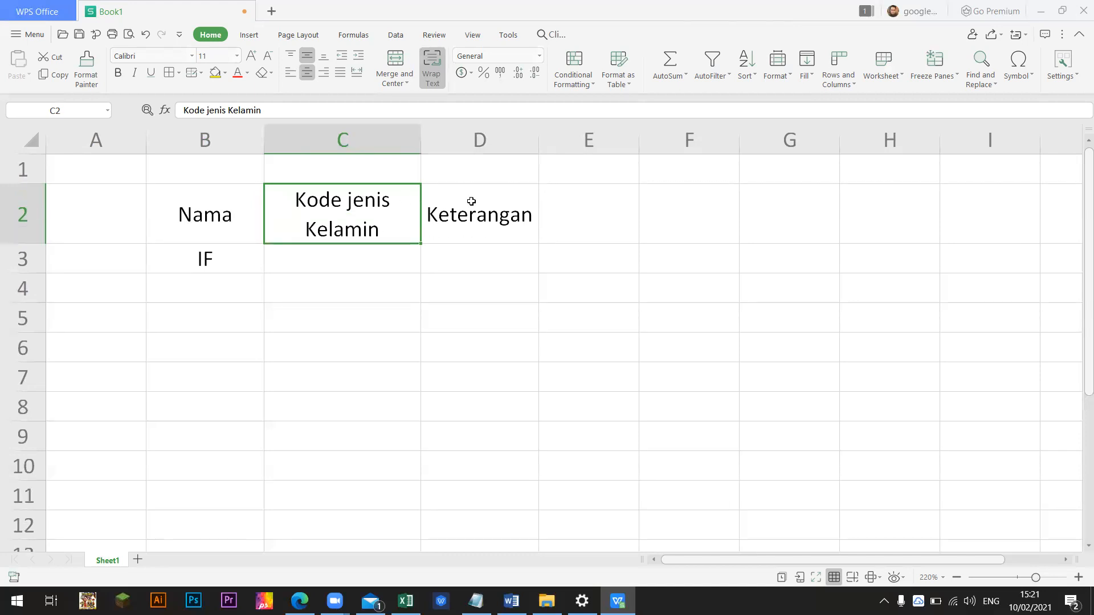
Try middle and bottom vertical alignment on the headings in B2:D2, then settle on top alignment.
drag(209, 228, 488, 211)
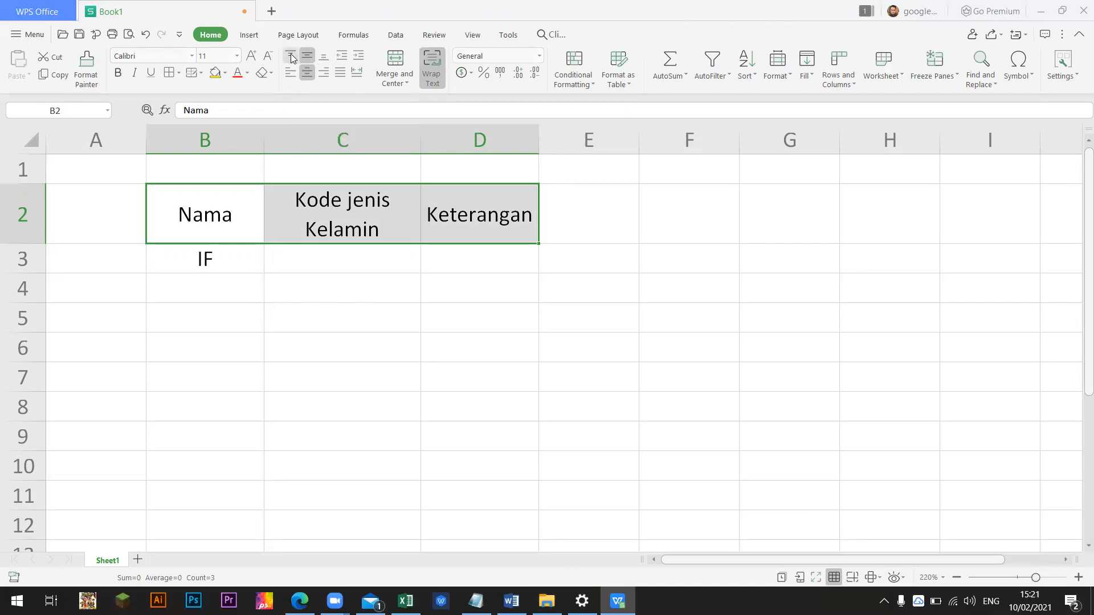
click(291, 56)
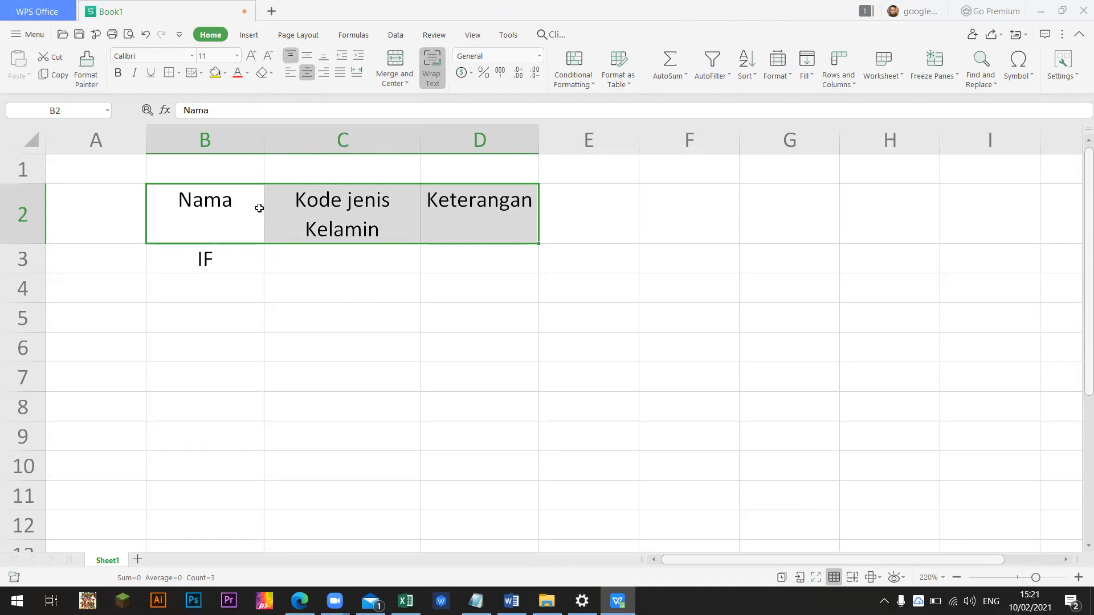
click(307, 55)
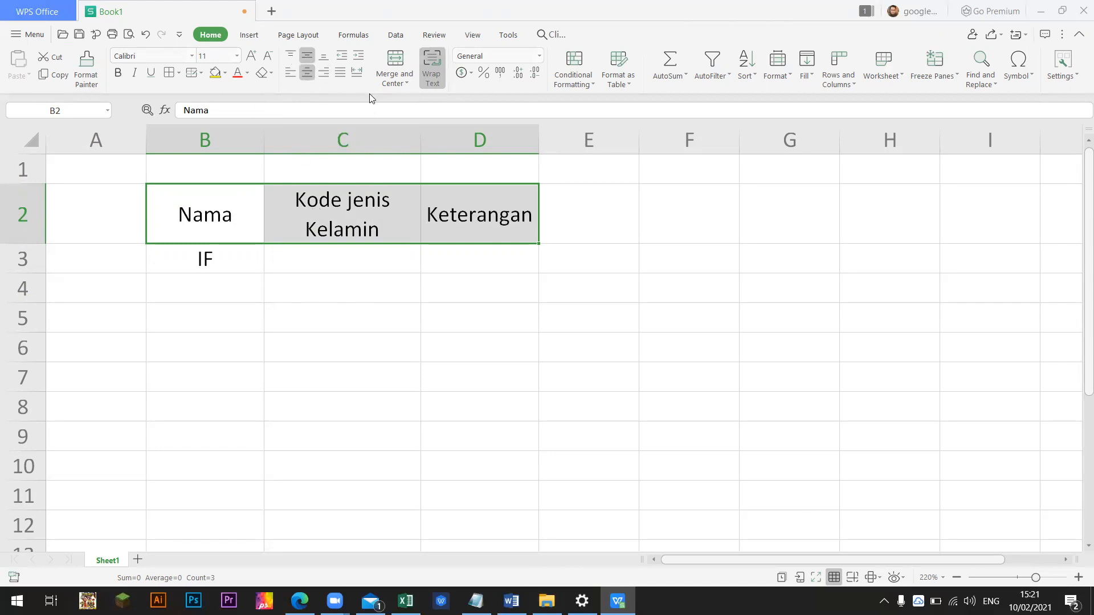
click(325, 55)
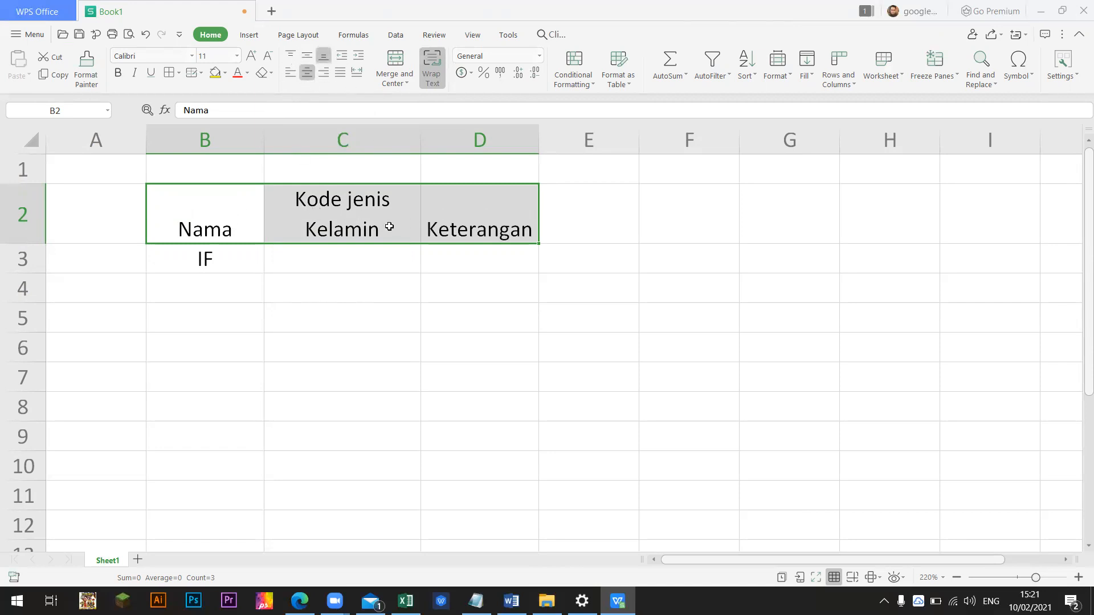
click(292, 56)
click(309, 260)
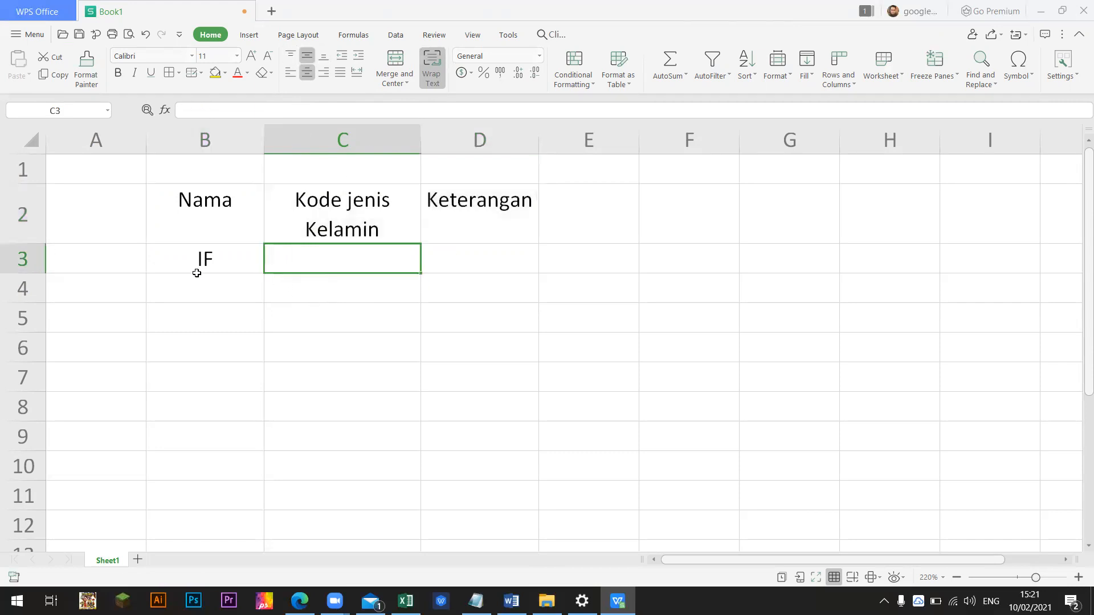
Replace the content of B3 with "Naruto" and enter "Sasuke" and "Sakura" in B4 and B5.
click(198, 273)
key(Delete)
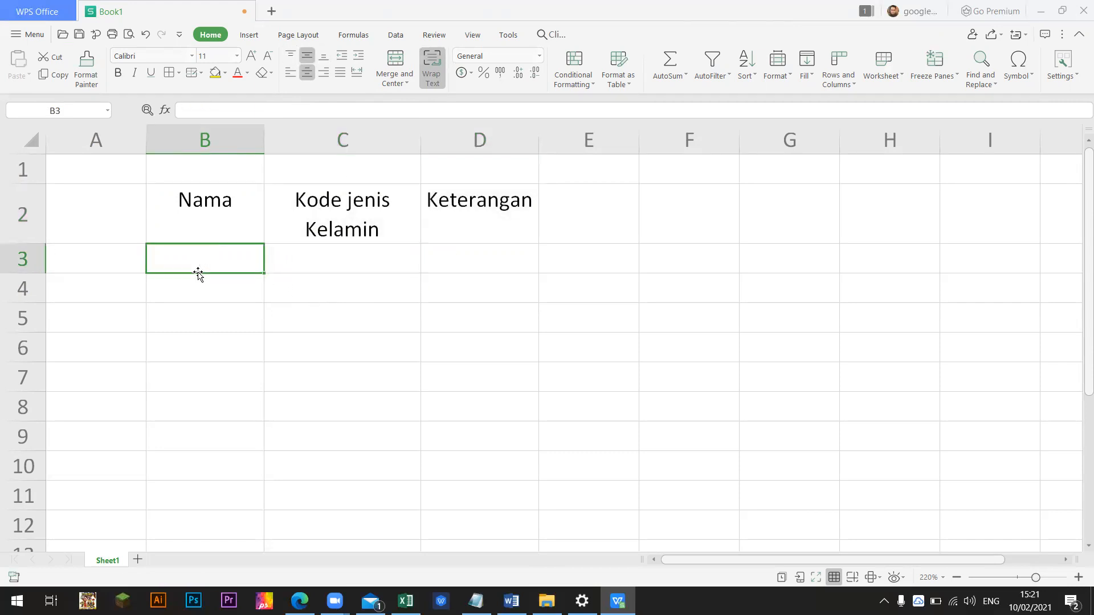
text(Naruto)
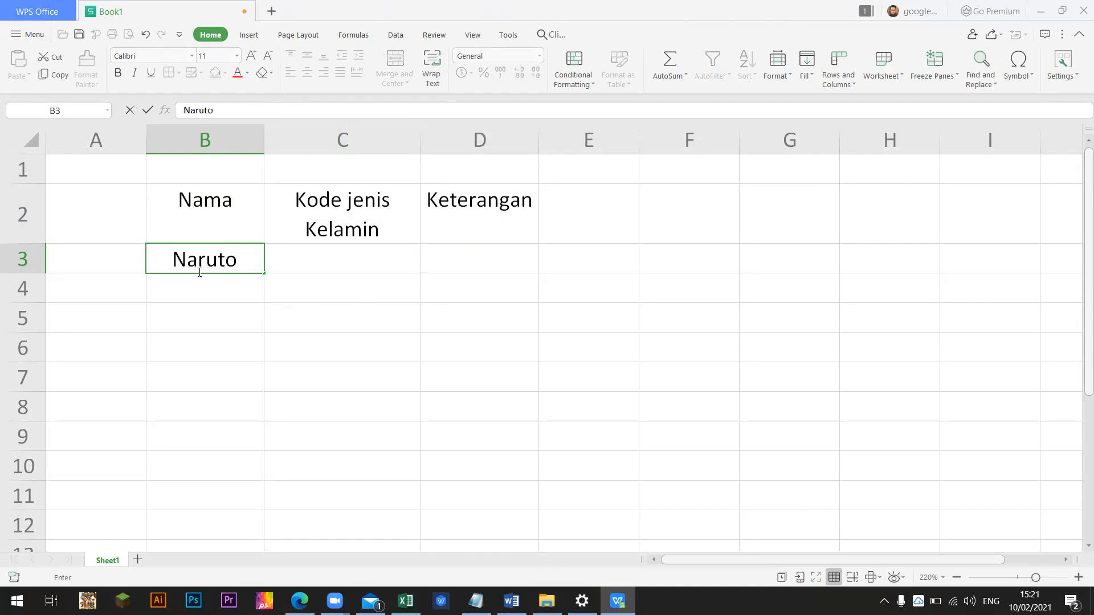
key(Return)
text(Sasuke)
key(Return)
text(Sakura)
key(Return)
Left-align the three names in B3:B5.
key(Up)
key(Right)
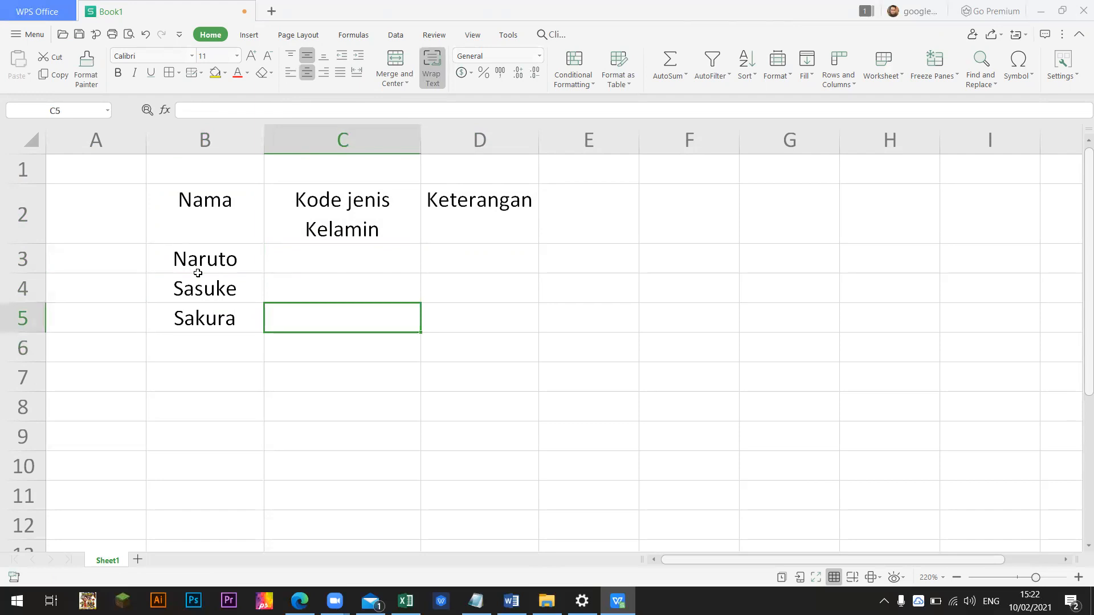
key(Up)
key(Up)
drag(201, 256, 231, 318)
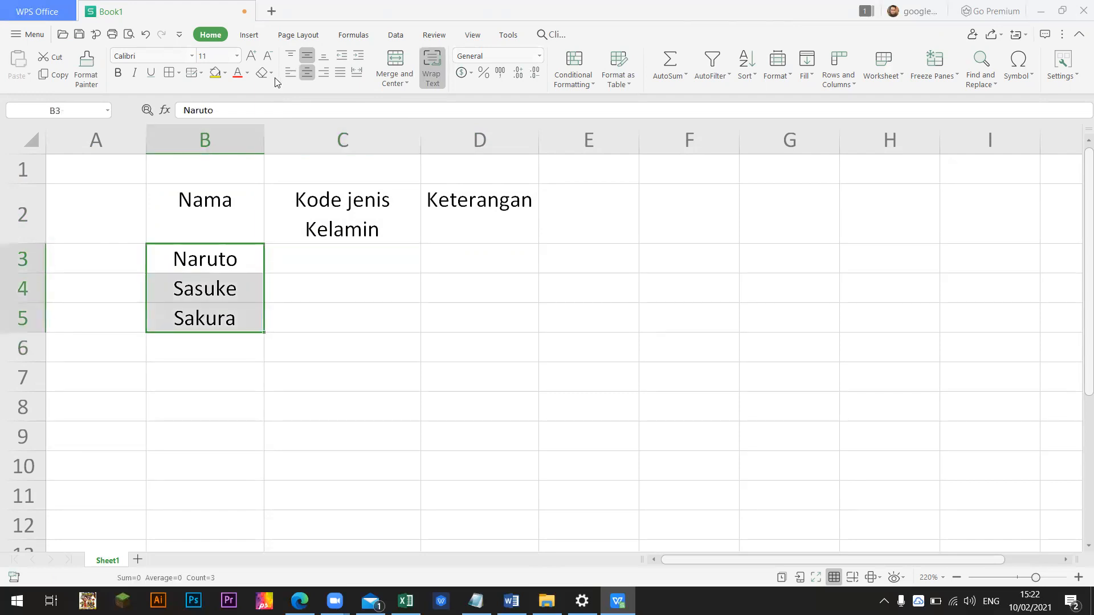
click(290, 73)
Enter the gender codes L, L and P in cells C3 to C5.
click(342, 258)
text(L)
key(Up)
click(377, 278)
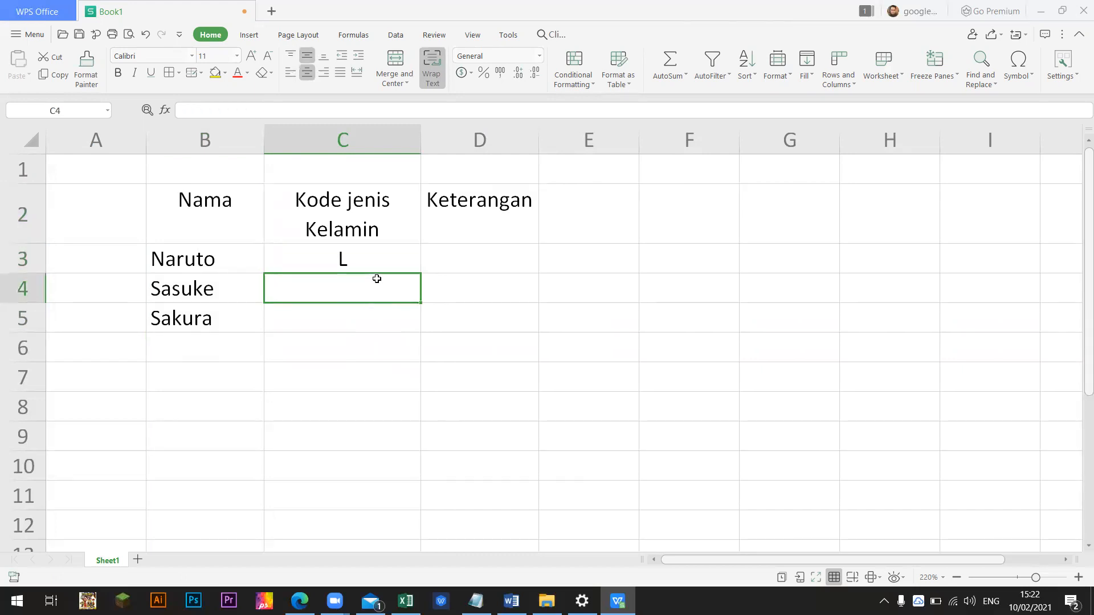
text(L)
key(Up)
click(377, 279)
key(Down)
text(P)
key(Down)
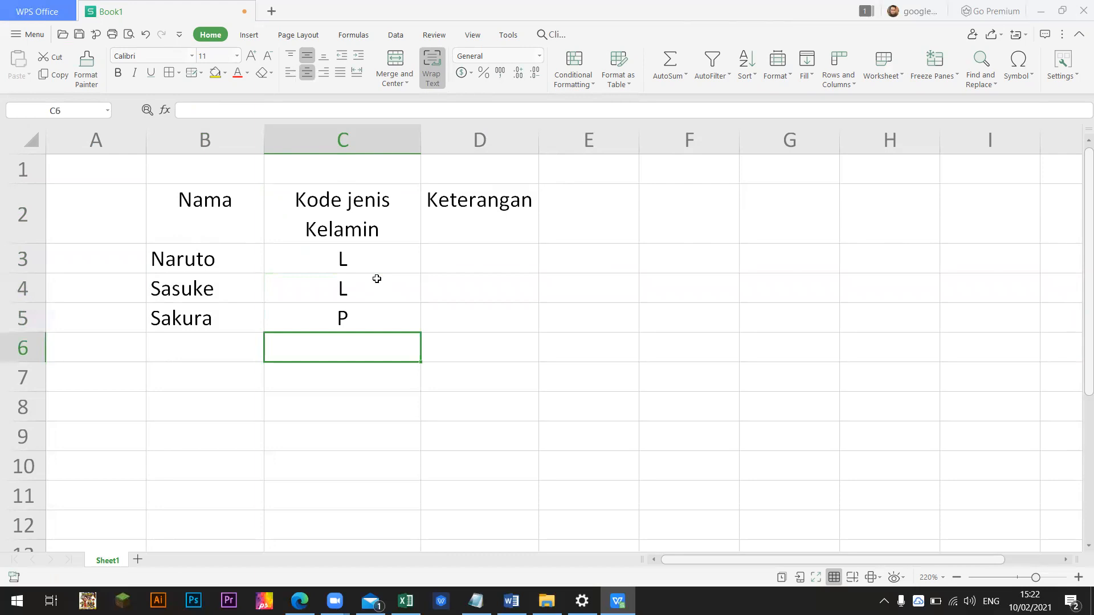
Begin an IF formula in D3 whose logical test checks whether C3 equals "L".
key(Right)
key(Up)
key(Up)
key(Up)
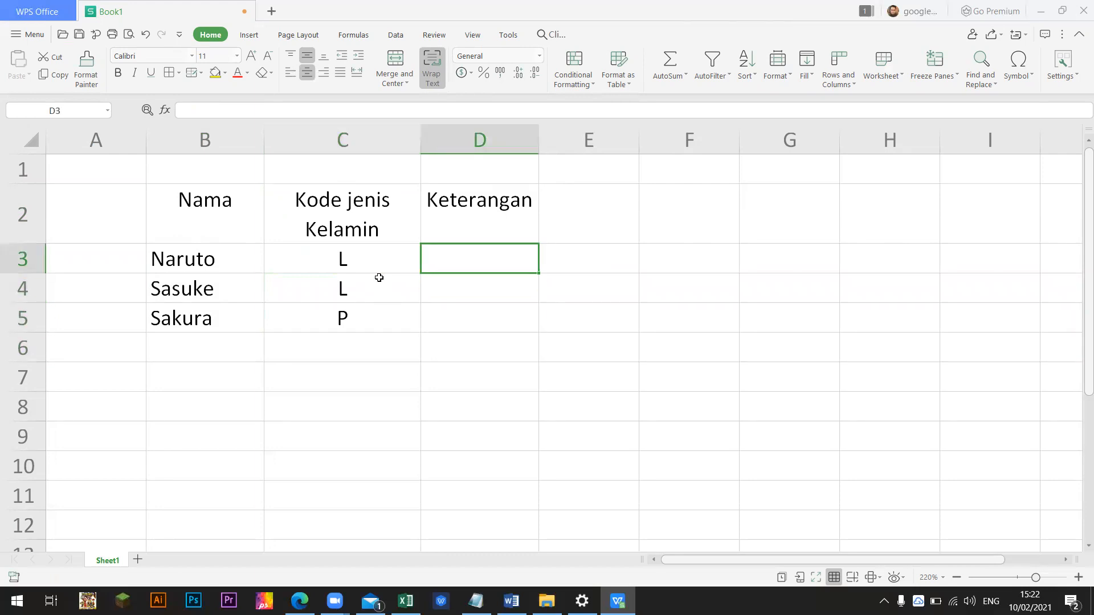
click(371, 261)
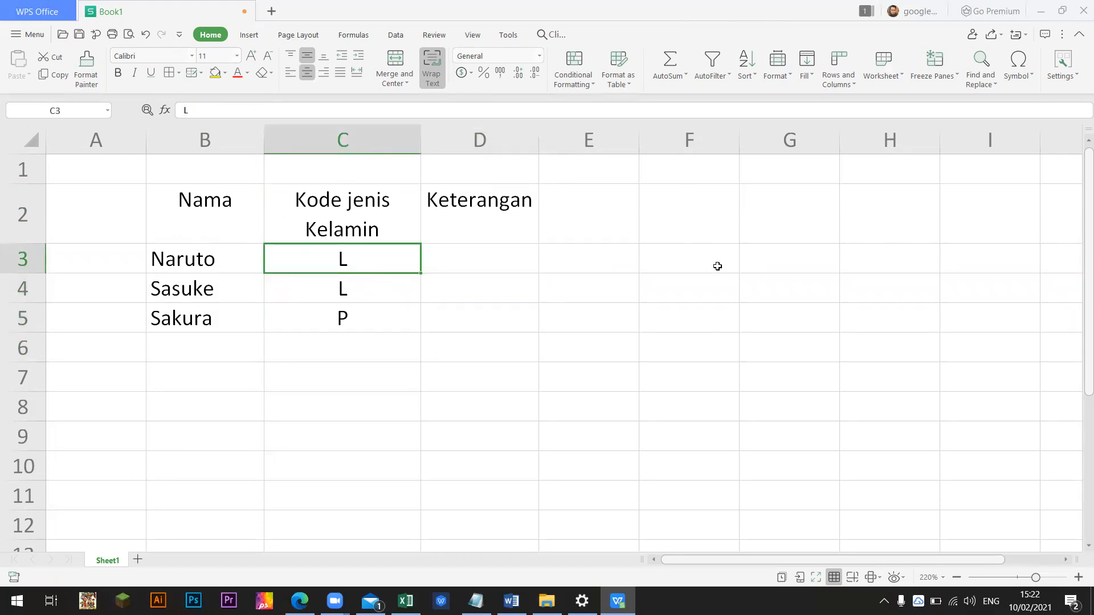
click(487, 261)
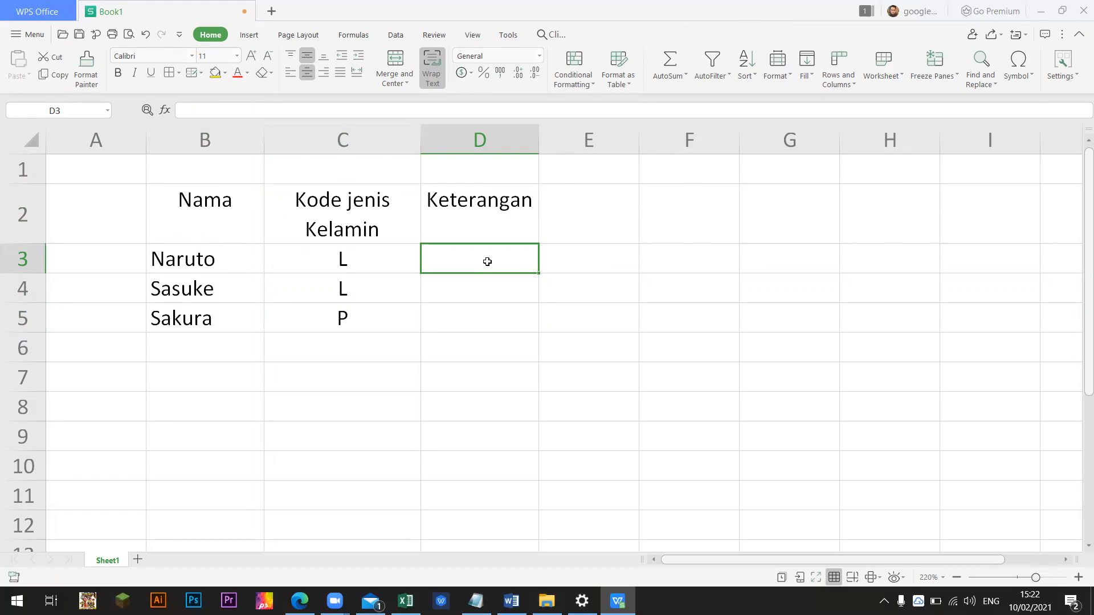
text(=)
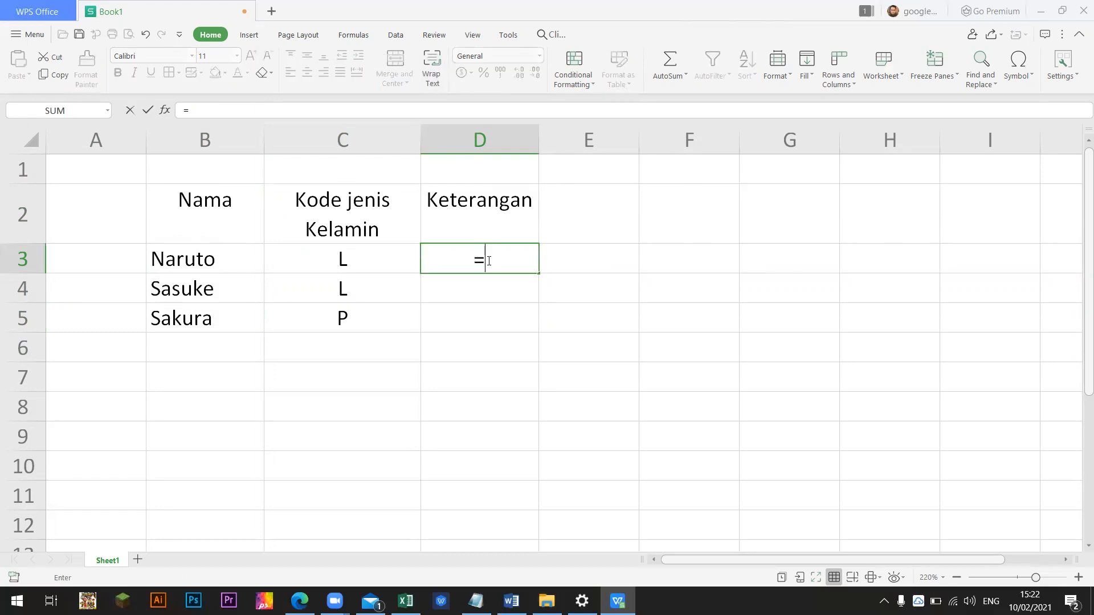
text(IF()
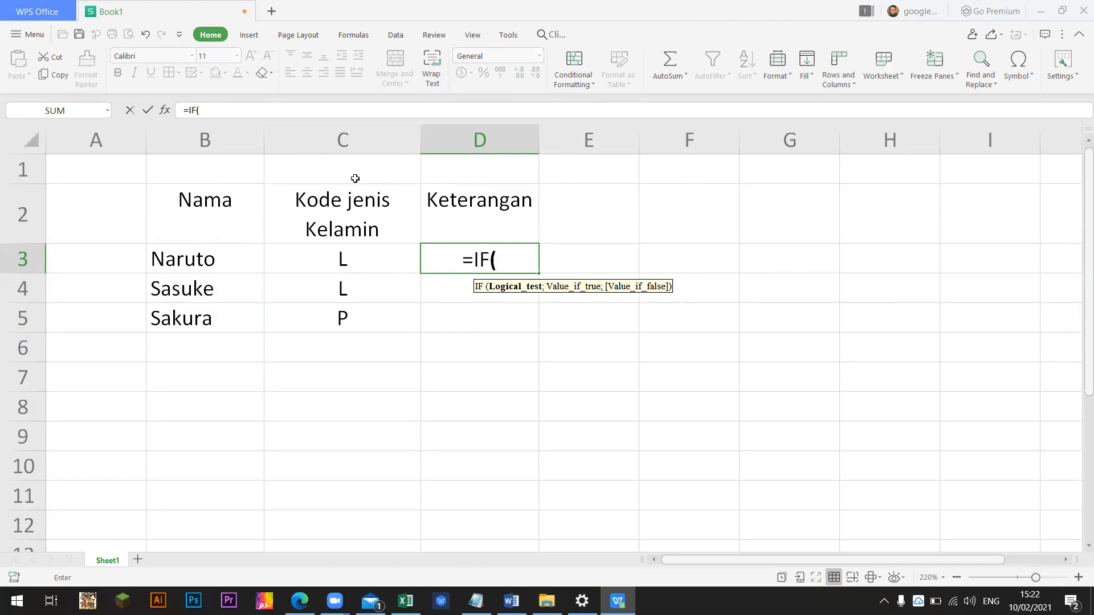
click(360, 258)
text(=)
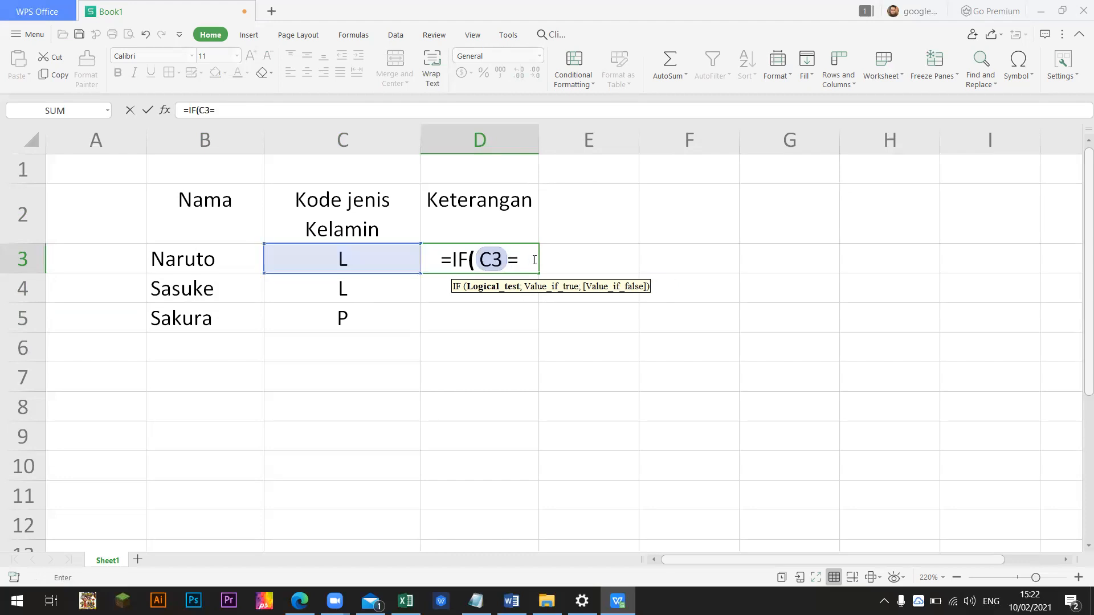
text("L")
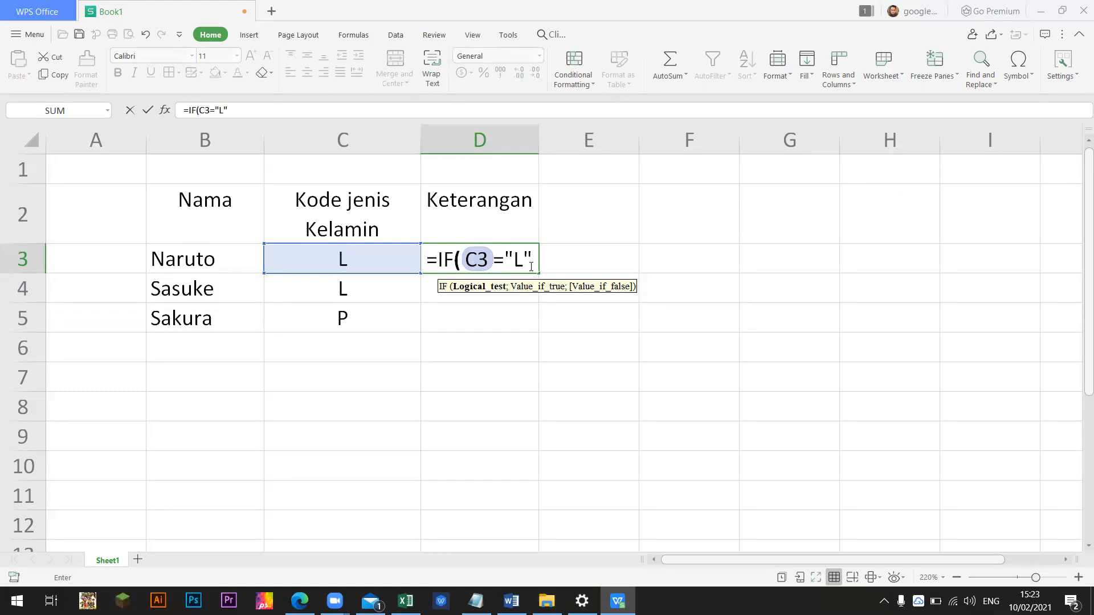
text(;)
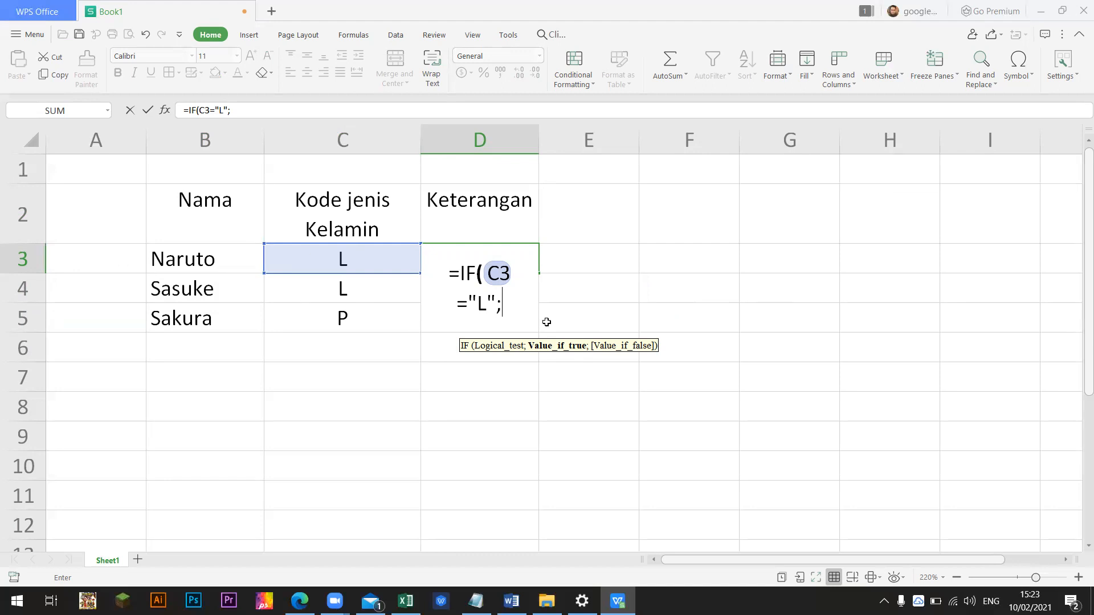
Add "Laki-laki" as the formula's value if true and "Perempuan" as its value if false, then try to enter the formula.
text("Laki-l)
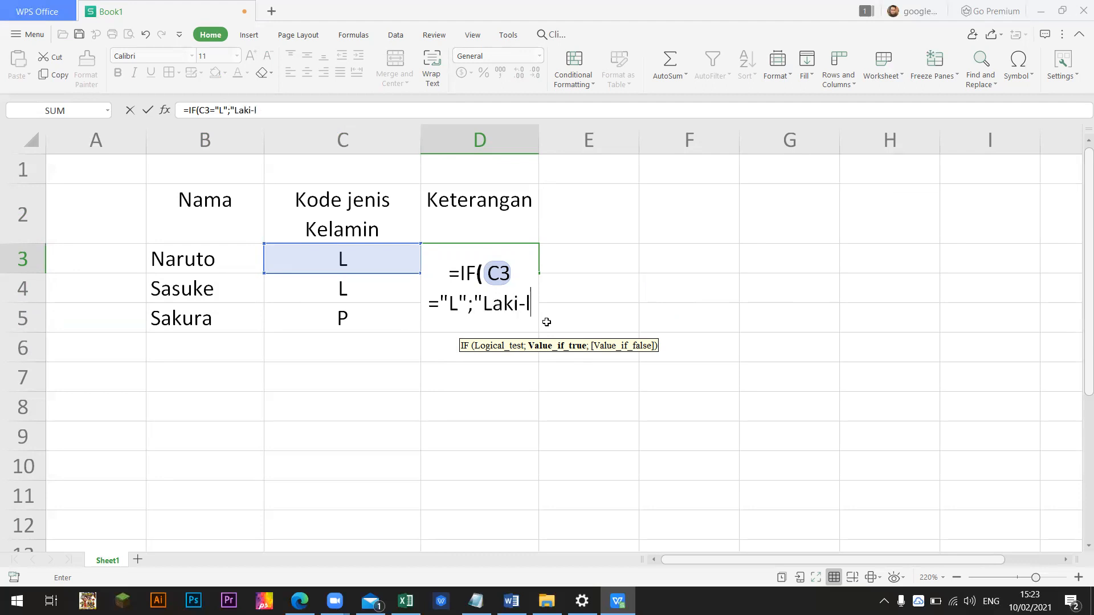
text(aki";)
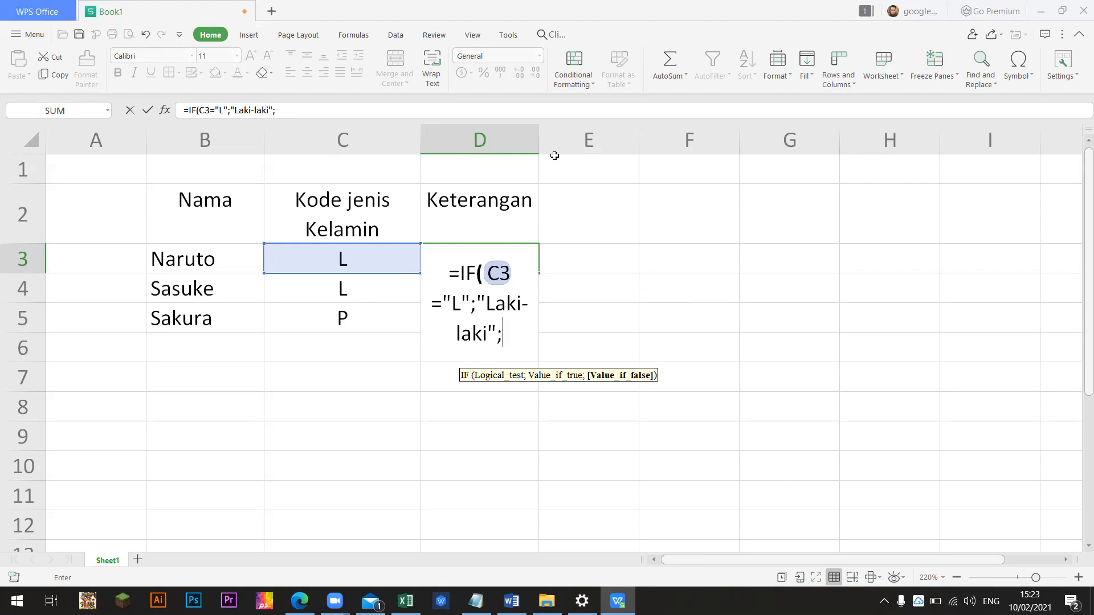
drag(481, 303, 488, 334)
click(515, 337)
text(")
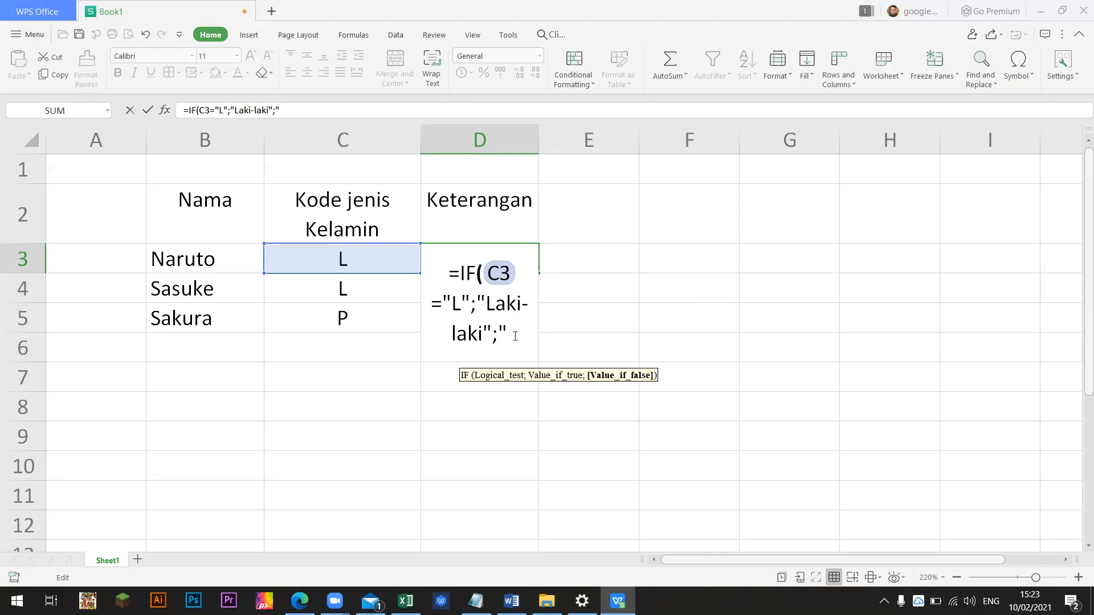
text(Perempuan)
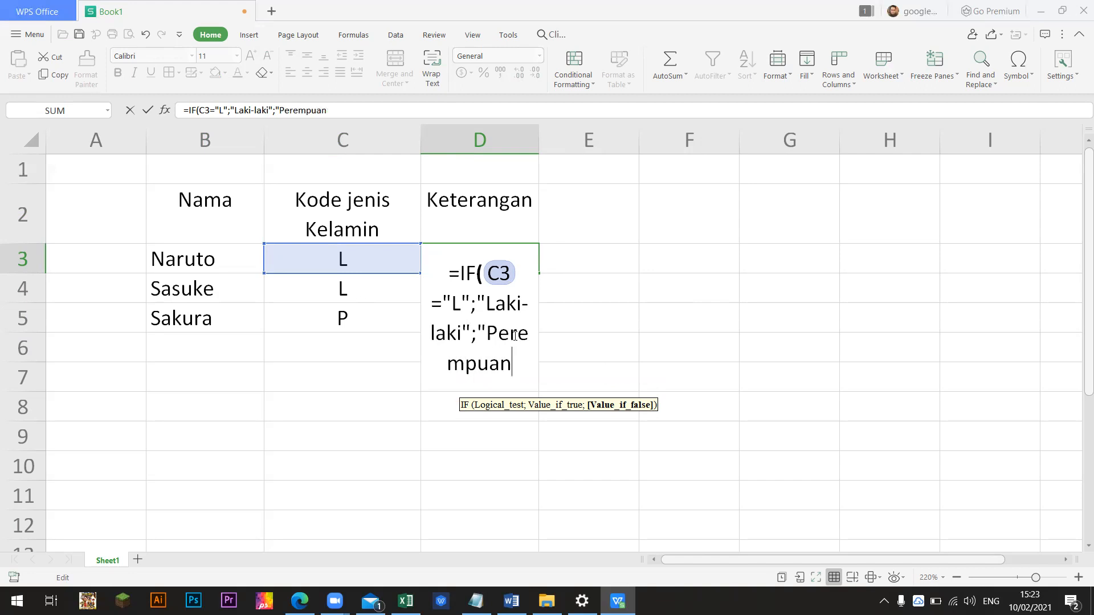
text())
key(Return)
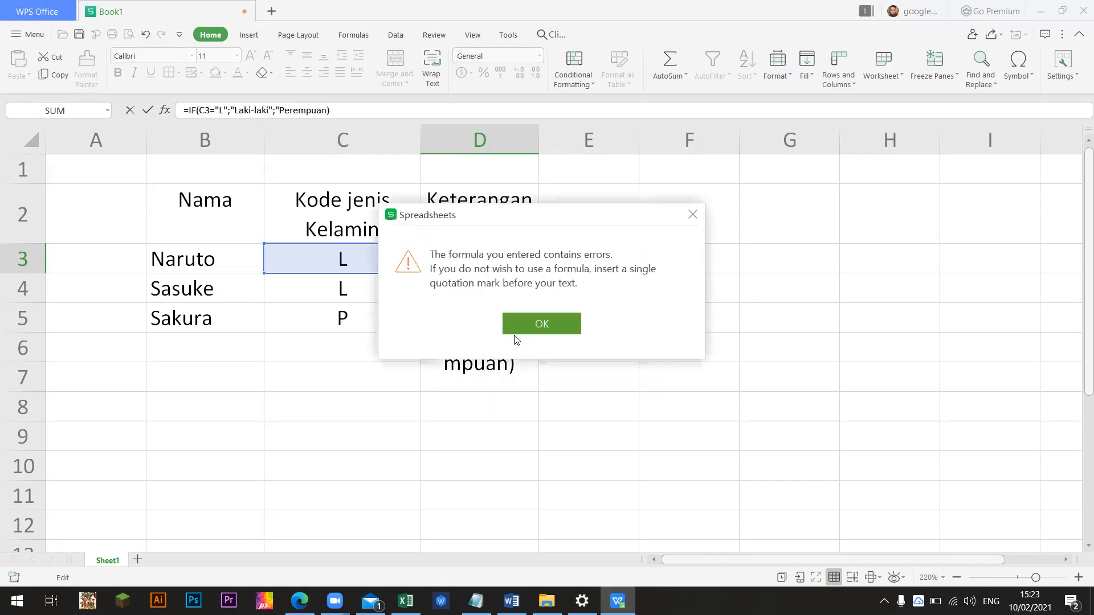
Dismiss the error, add the missing closing quotation mark after Perempuan in D3 and enter the formula.
click(535, 329)
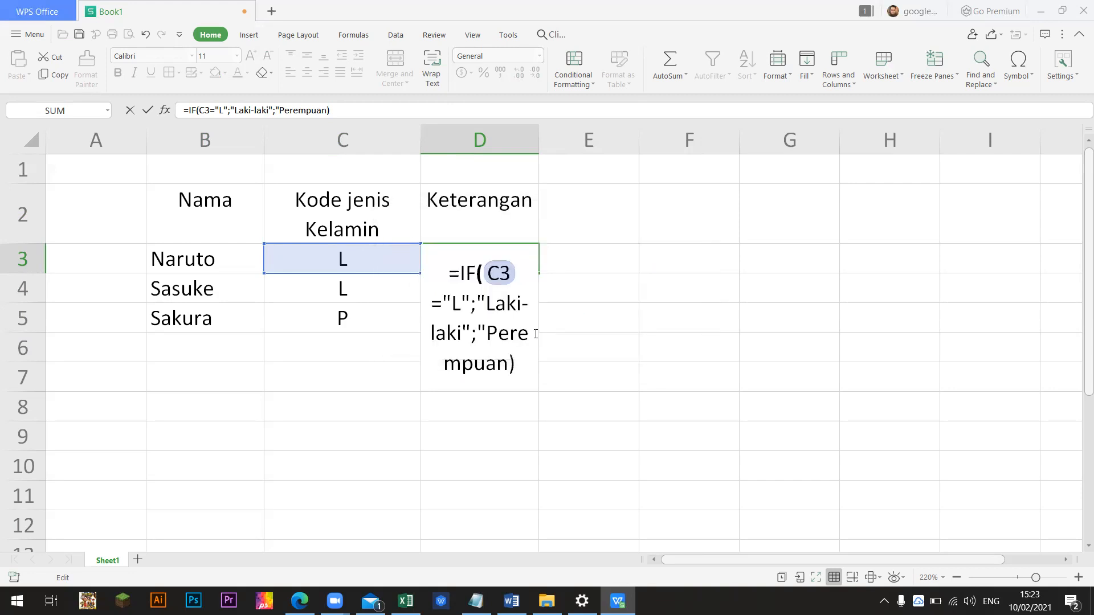
click(498, 284)
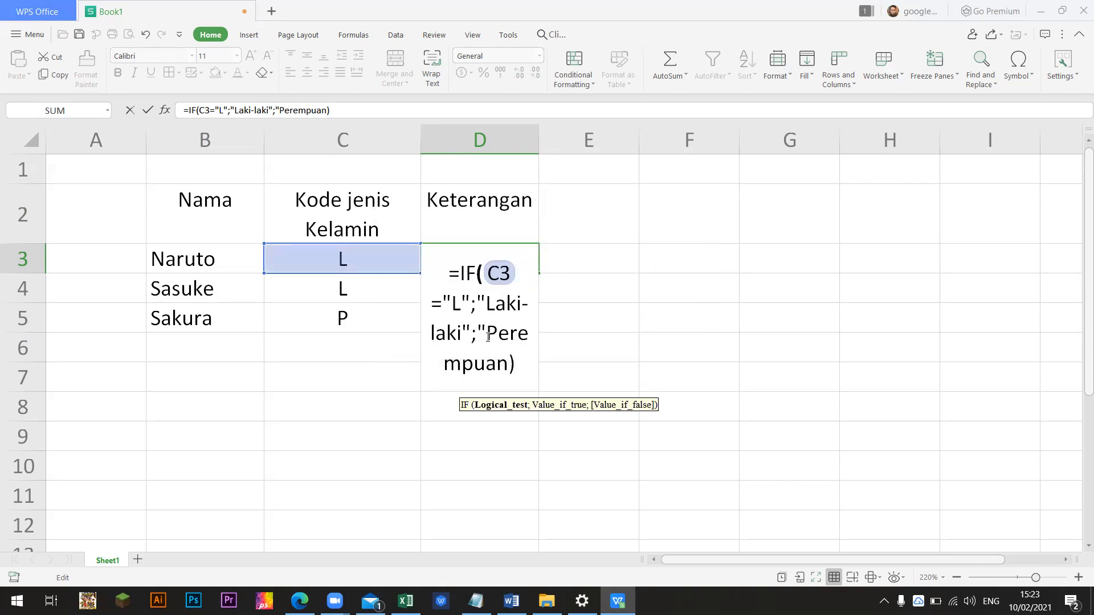
click(511, 363)
text(")
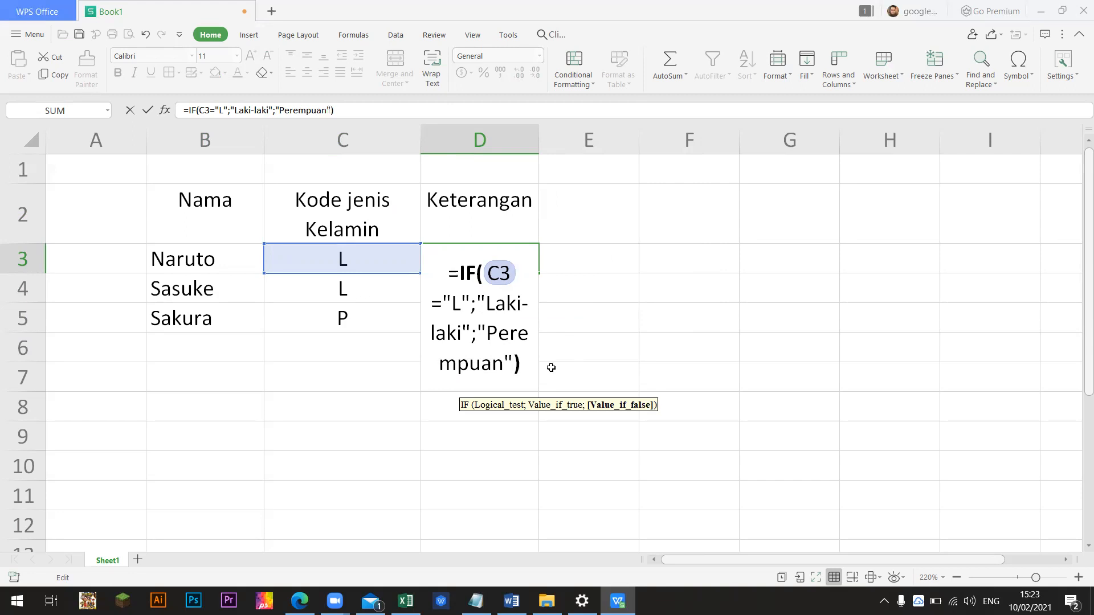
key(Return)
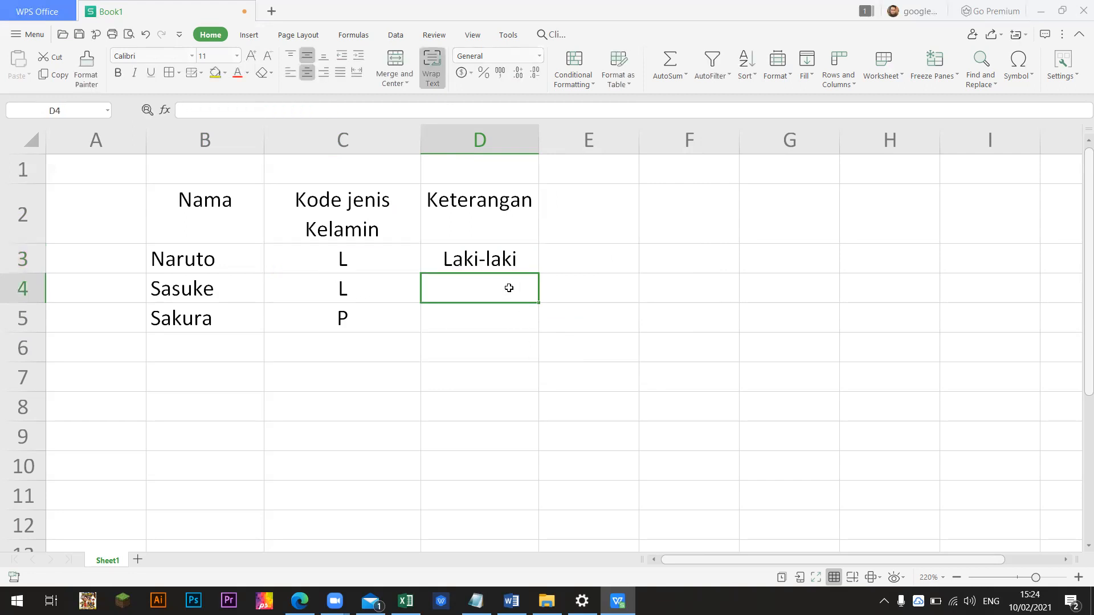
Try copying the IF formula from D3 into D4 and D5, and undo both pastes.
key(Up)
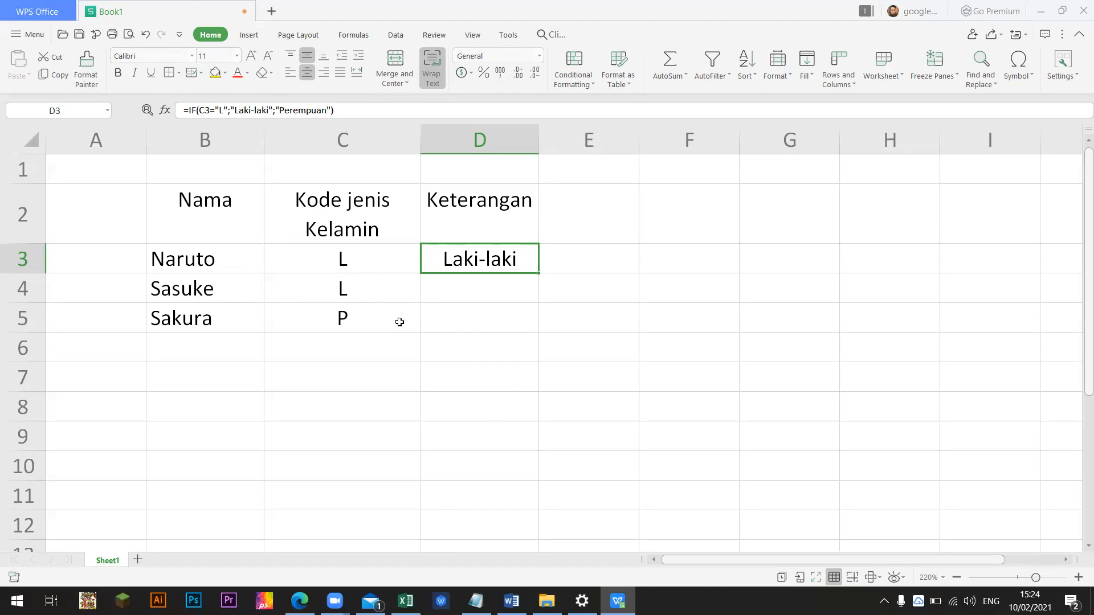
key(ctrl+c)
click(516, 287)
key(ctrl+v)
click(515, 328)
key(ctrl+v)
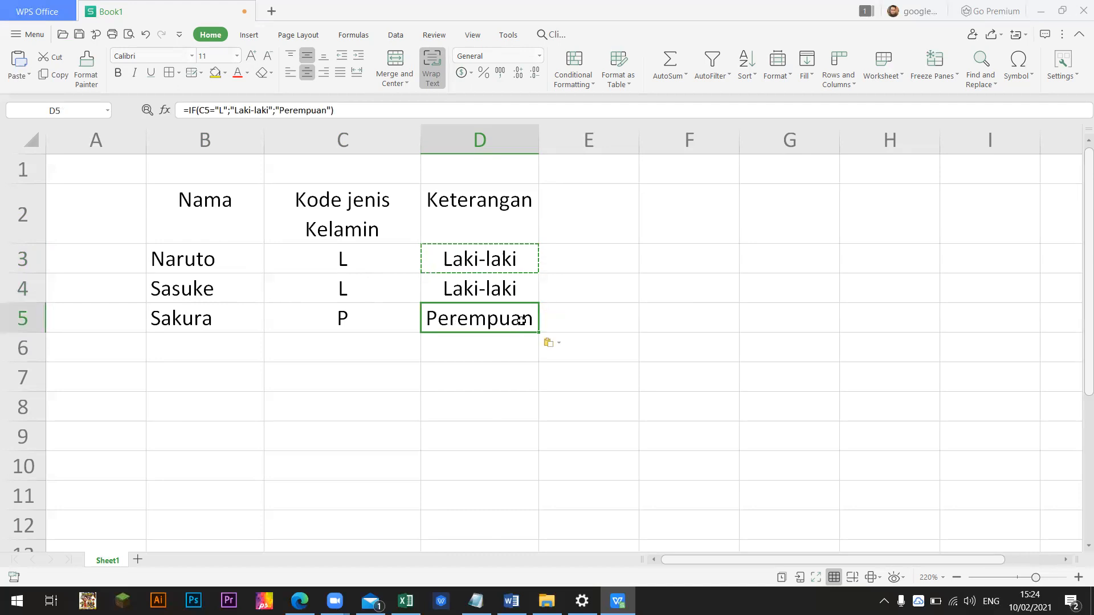
key(ctrl+z)
key(ctrl+z)
Cancel the copy selection and fill the IF formula from D3 down to D5.
click(525, 259)
key(Escape)
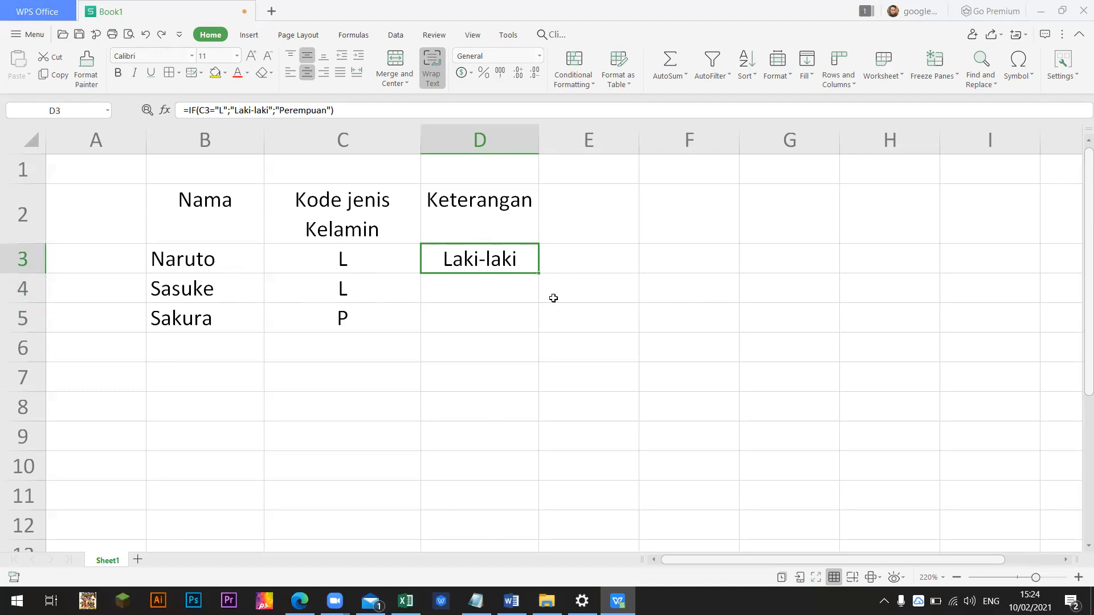
drag(536, 272, 536, 322)
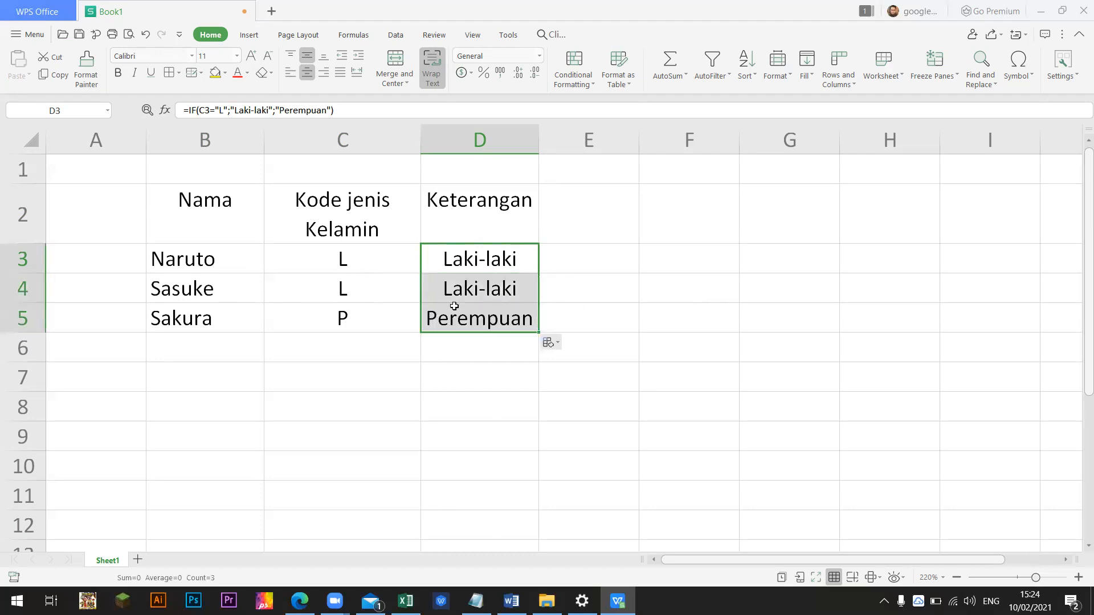
Review the names, gender codes and descriptions in rows 3 to 5.
click(431, 286)
click(308, 271)
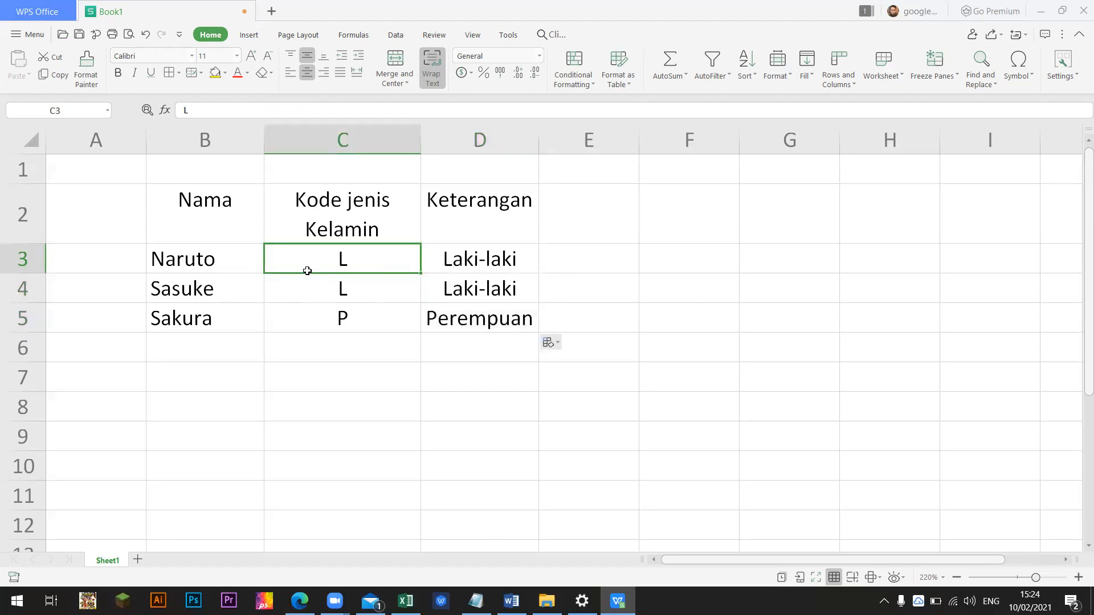
drag(22, 259, 23, 326)
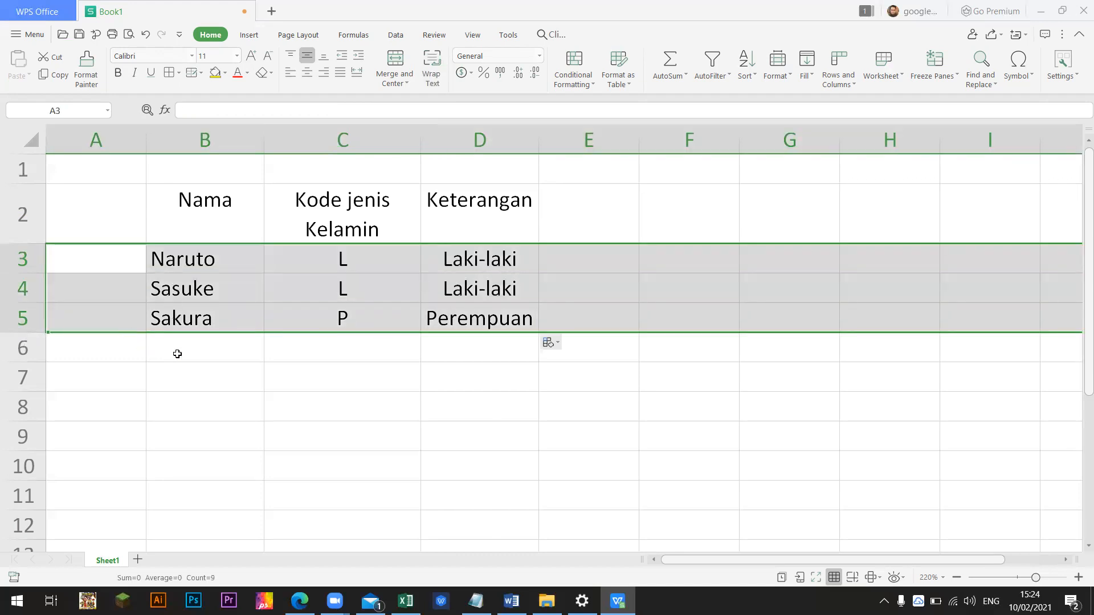
click(210, 320)
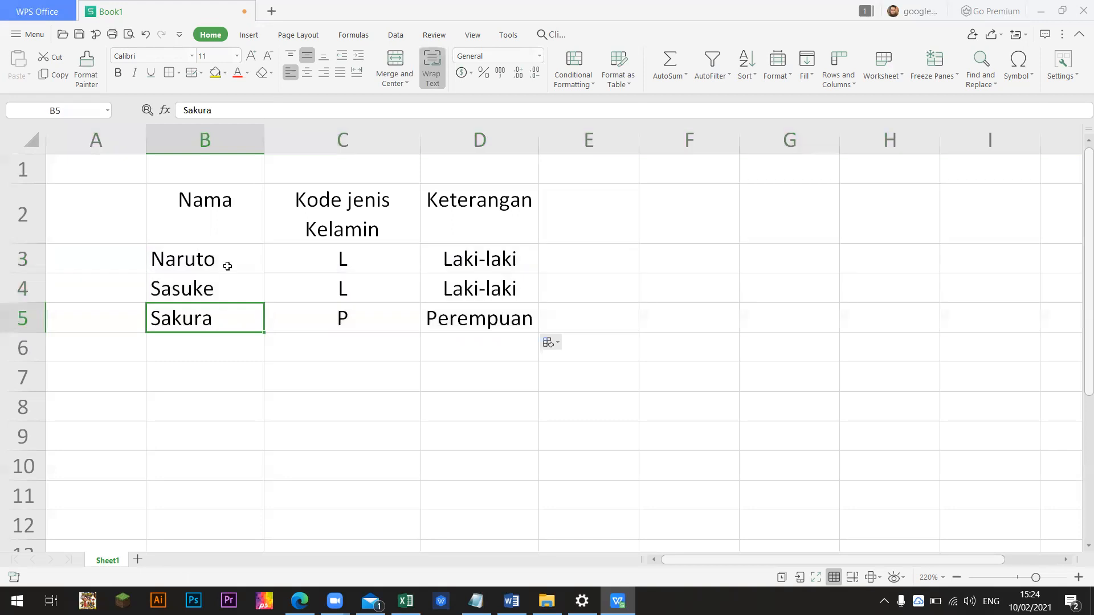
click(345, 317)
click(351, 260)
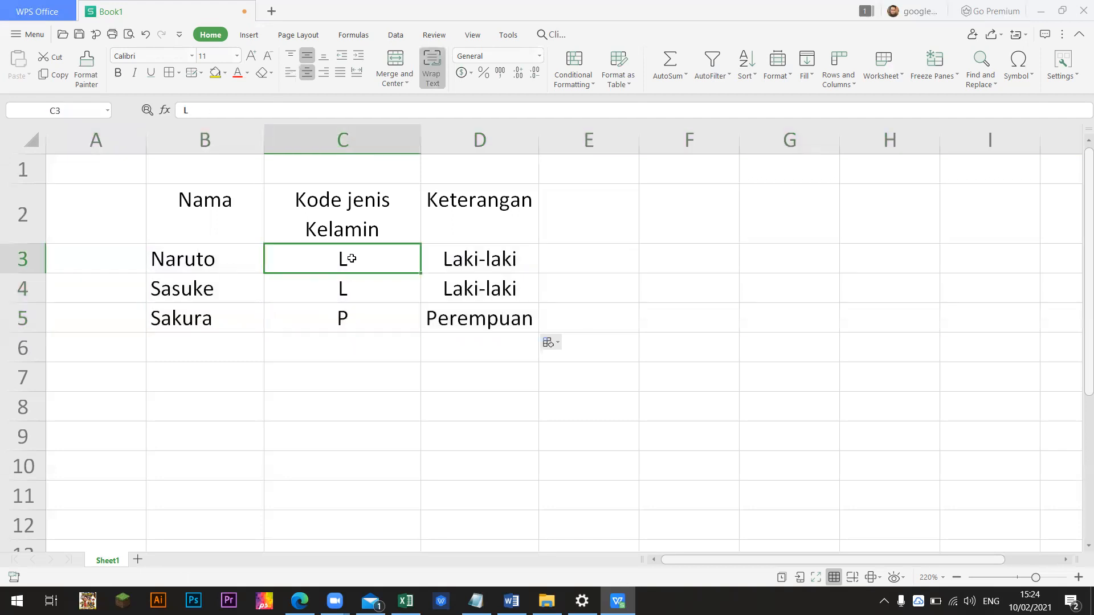
click(363, 294)
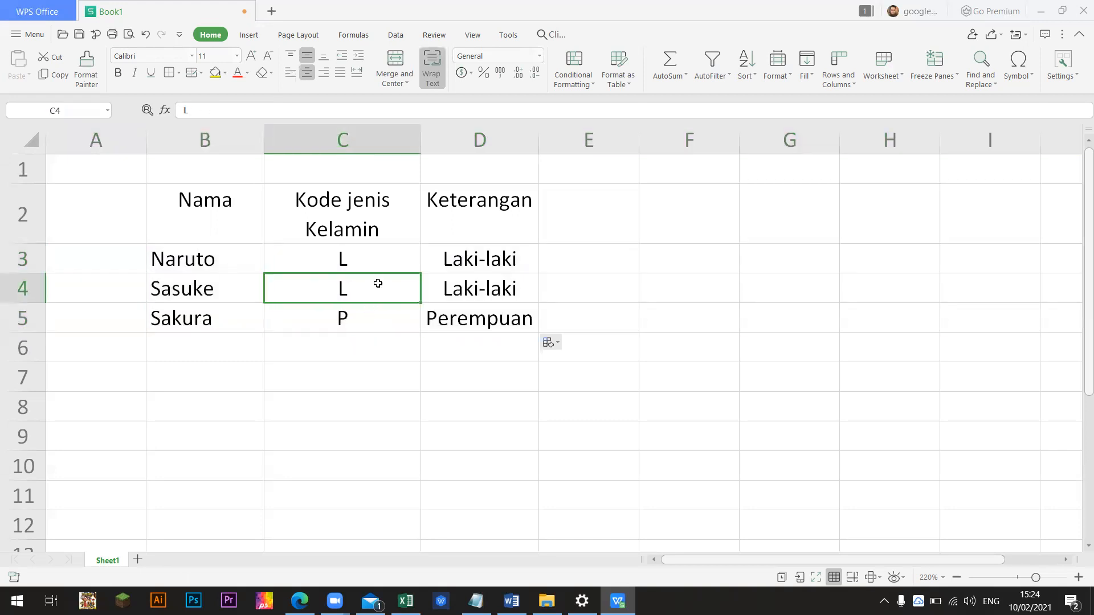
Fill the gender codes from C3:C5 down to C12 and extend the IF formula in column D down to D12.
drag(378, 253, 409, 527)
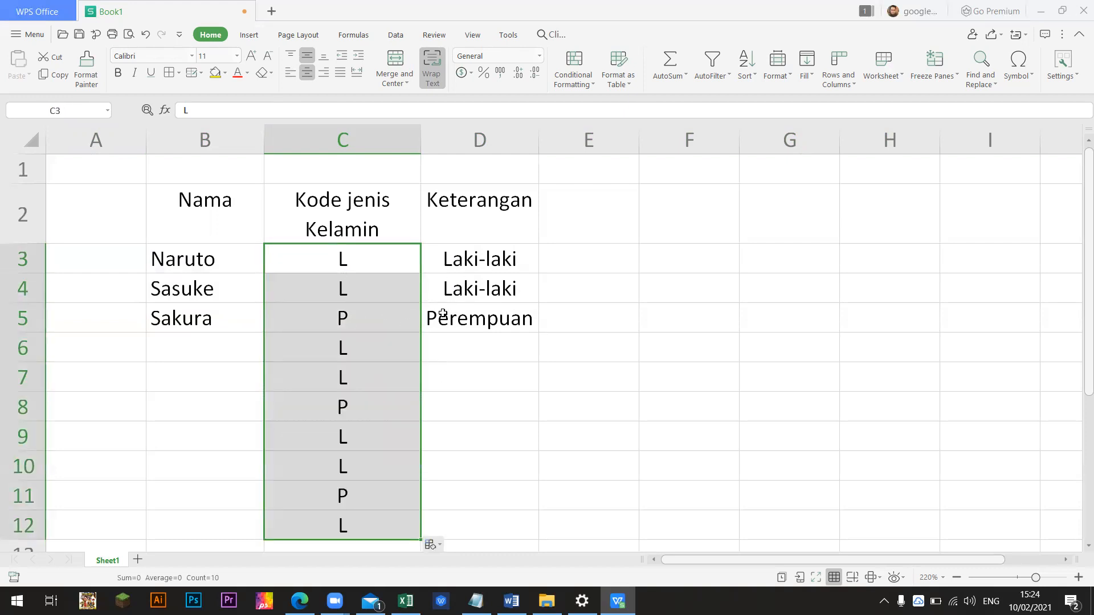
click(479, 267)
drag(521, 267, 542, 532)
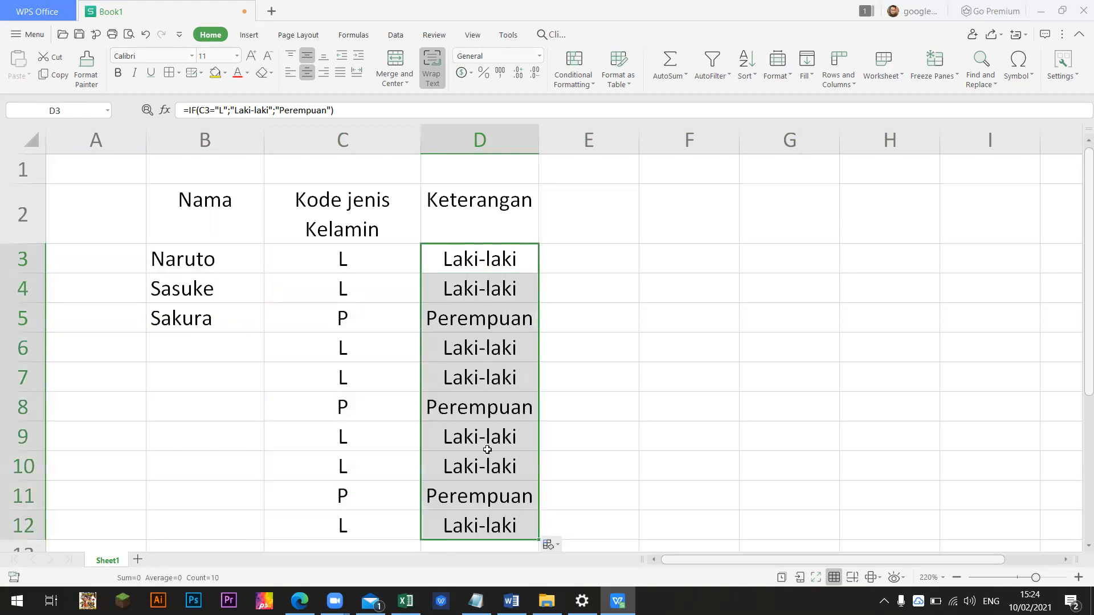
scroll(559, 410, down, 1)
scroll(559, 412, up, 1)
click(615, 388)
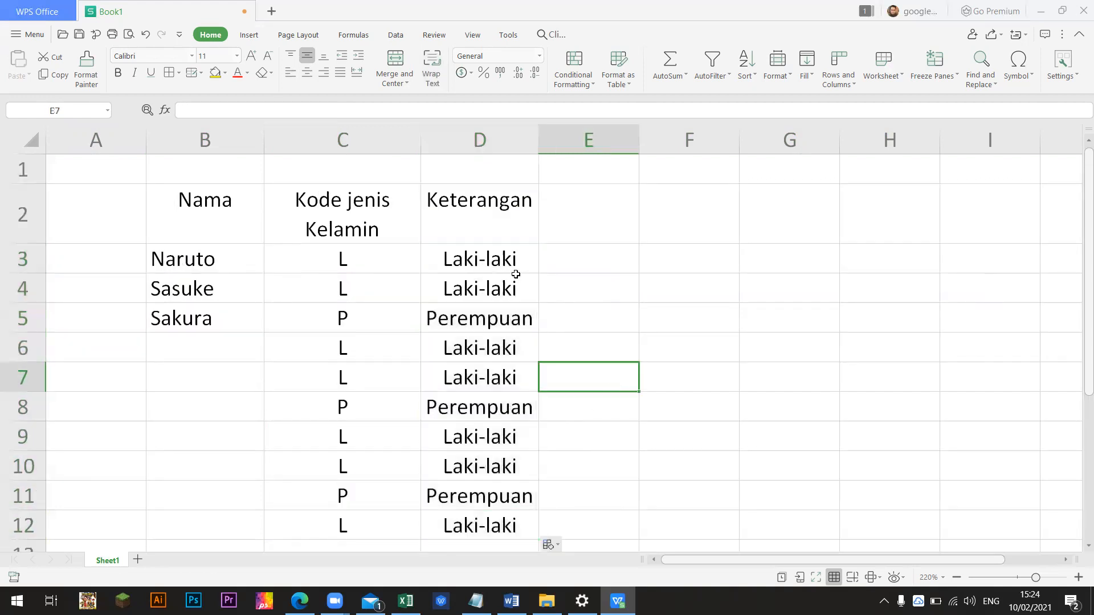
Compare the gender codes in column C with the descriptions in column D and inspect the formulas in D3 and D4.
click(372, 323)
key(Right)
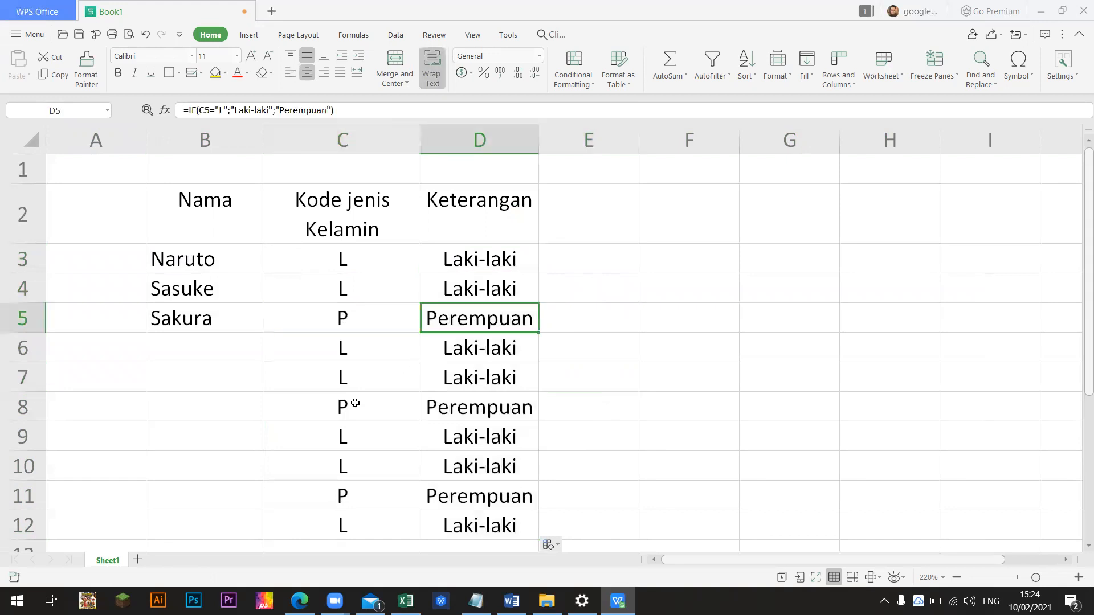
click(356, 404)
click(482, 403)
click(343, 376)
click(493, 375)
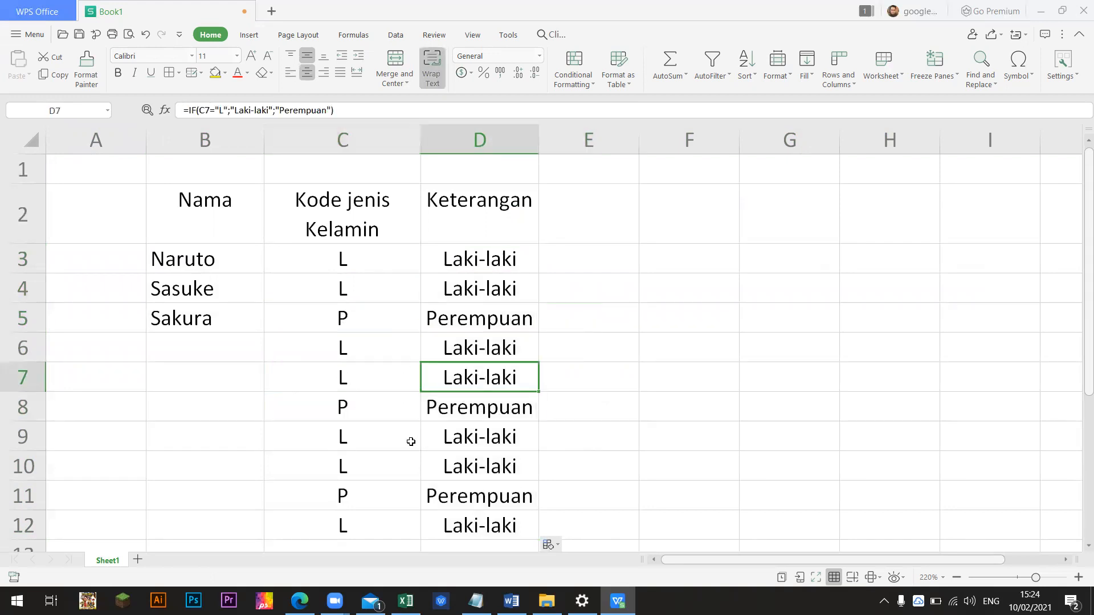
click(222, 324)
drag(221, 256, 259, 332)
click(517, 346)
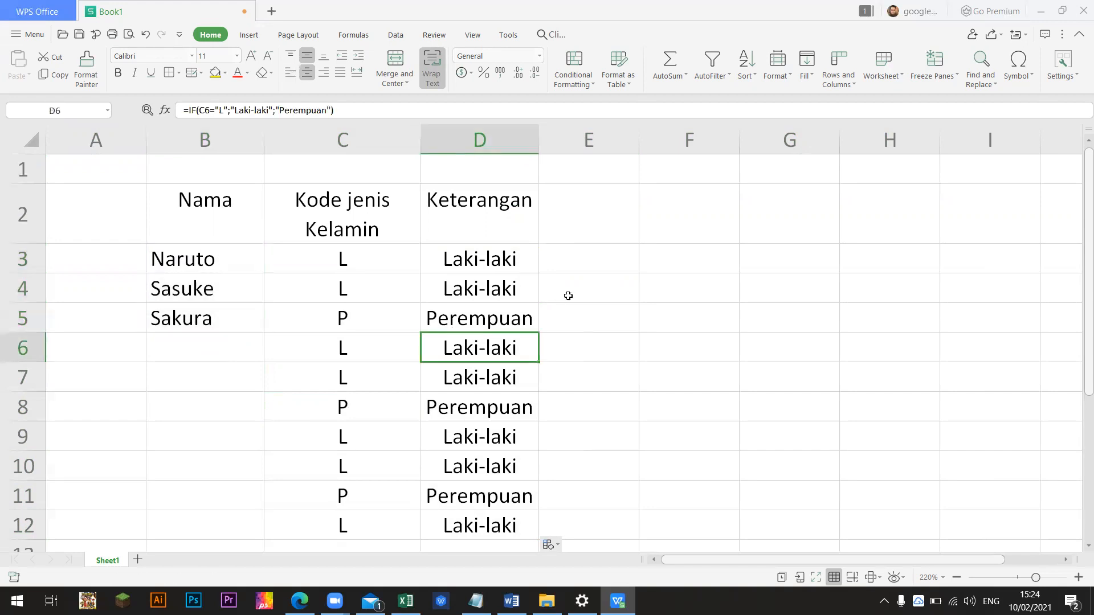
click(487, 258)
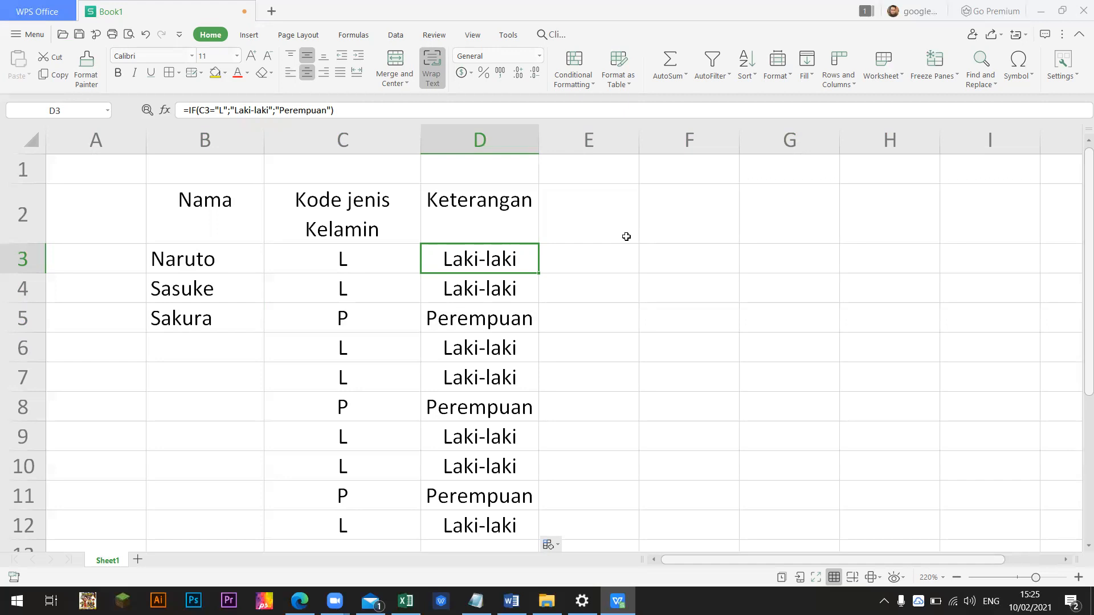
click(452, 284)
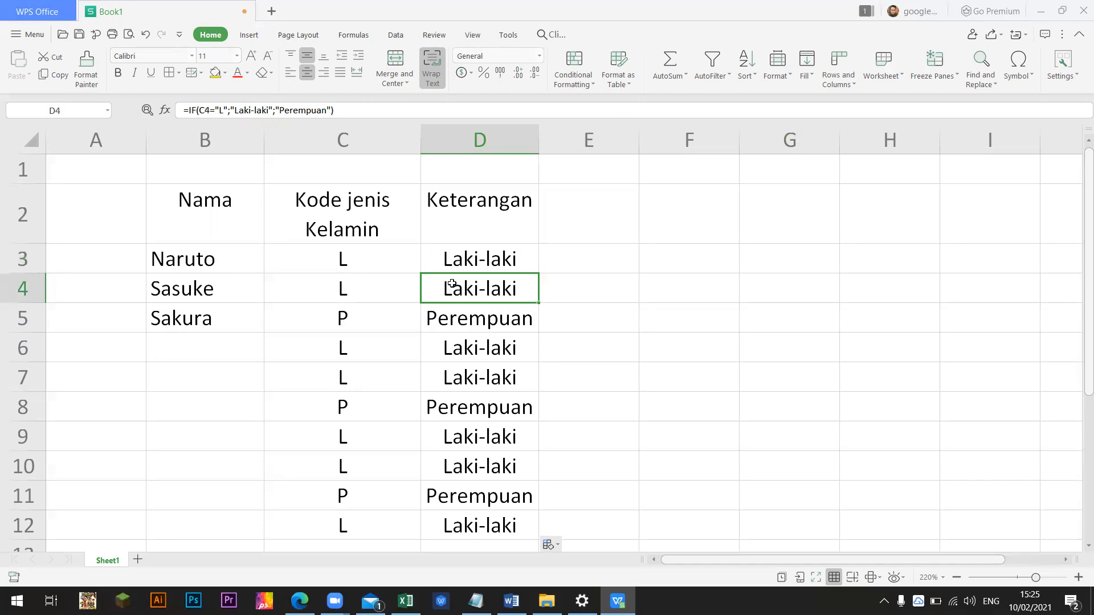
click(470, 267)
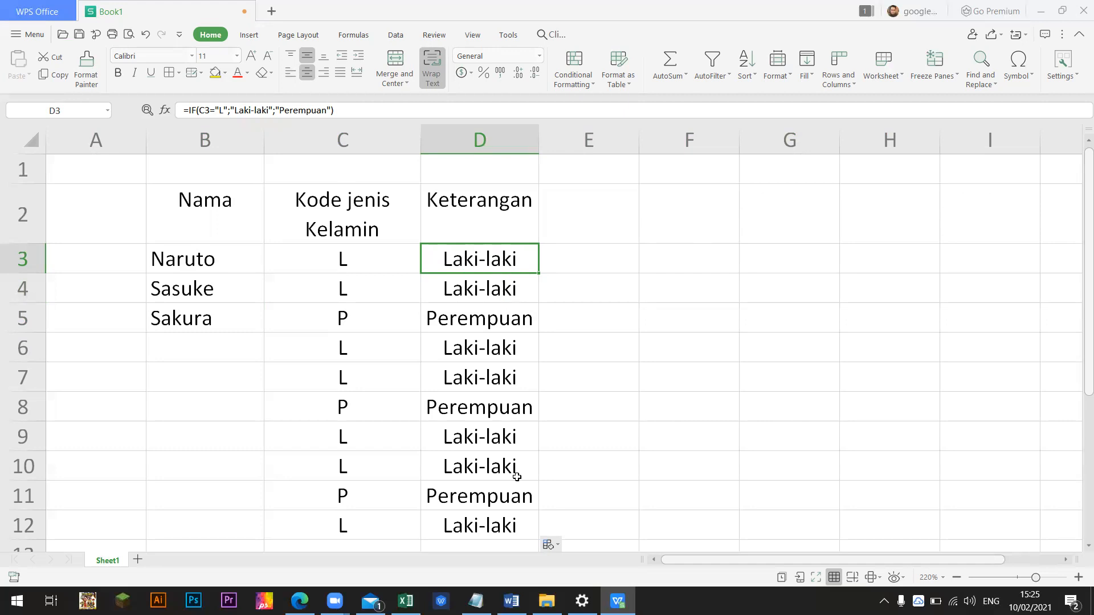
Clear the descriptions in D3:D12 and look over the first gender codes in column C.
shift+click(503, 517)
key(Delete)
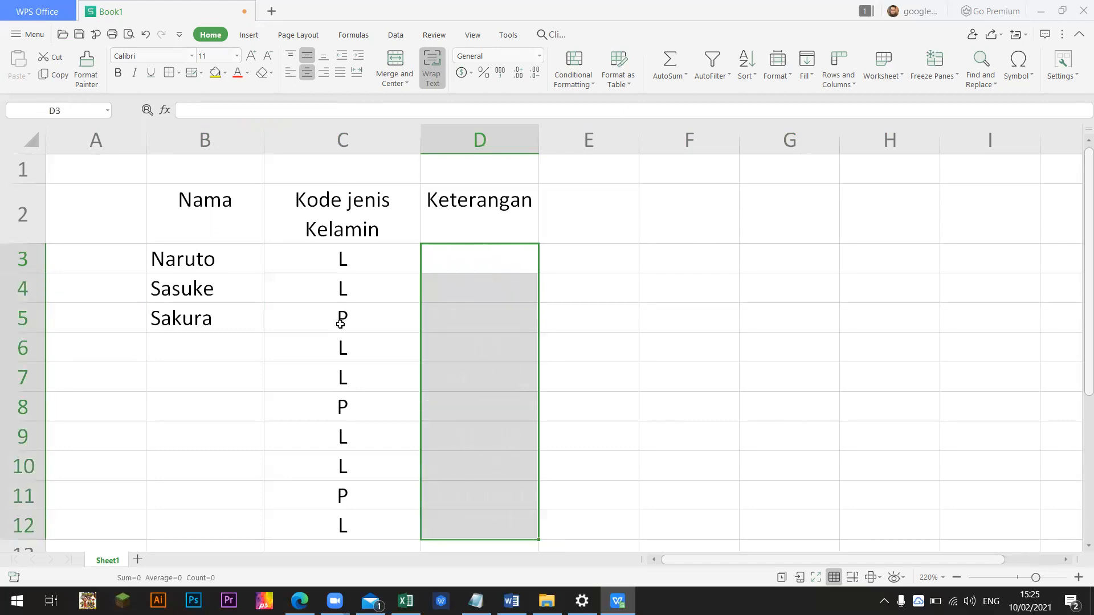
click(357, 242)
click(365, 268)
click(357, 322)
click(360, 347)
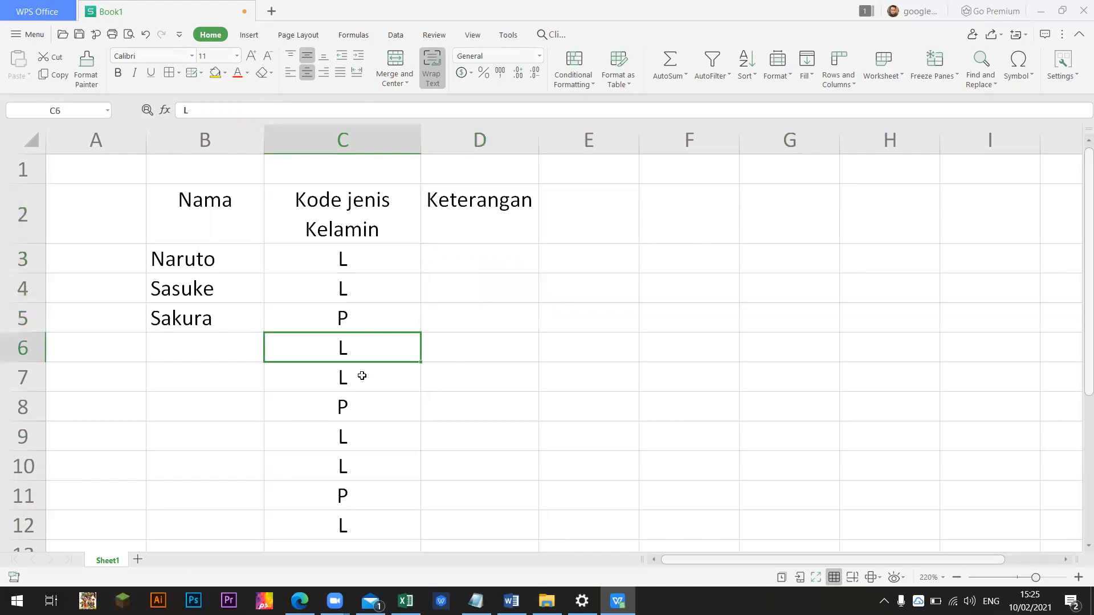
Replace the gender codes with S in C7, Z in C10 and A in C12.
click(361, 376)
text(S)
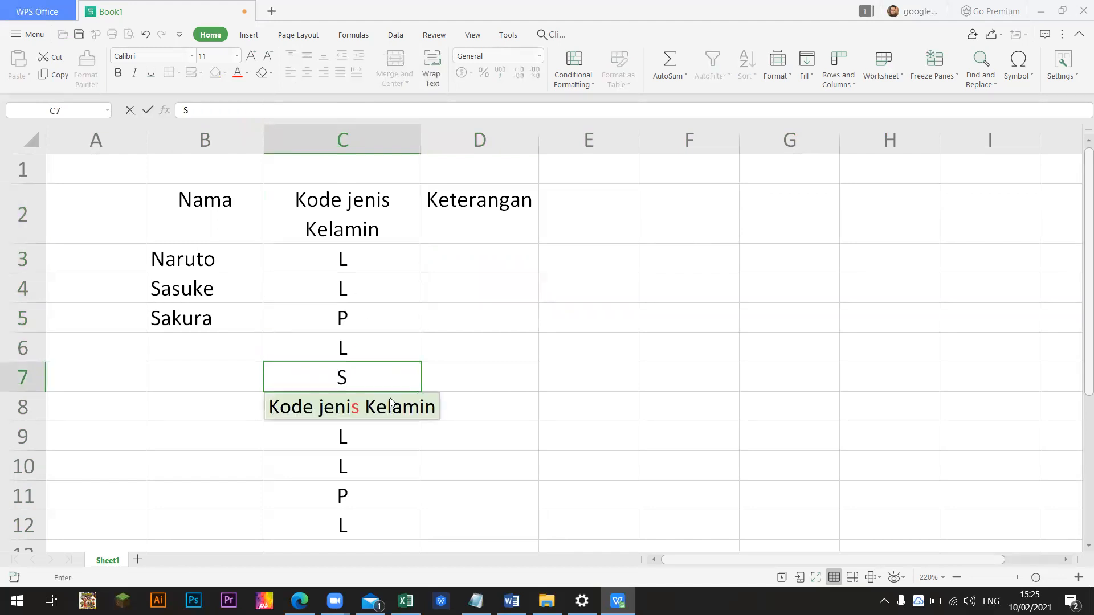
click(386, 475)
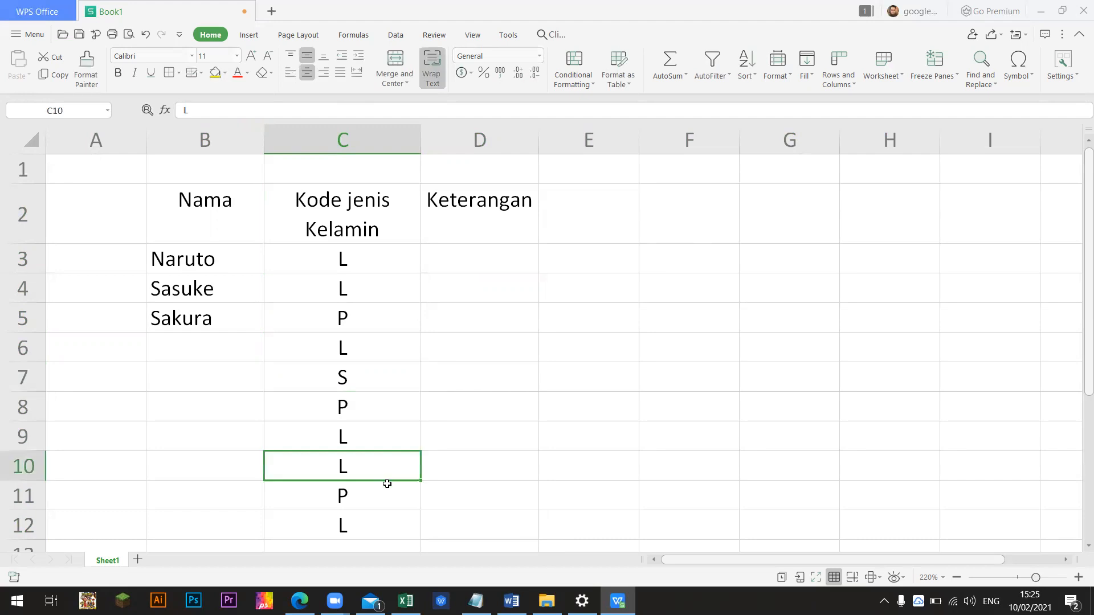
text(Z)
click(391, 524)
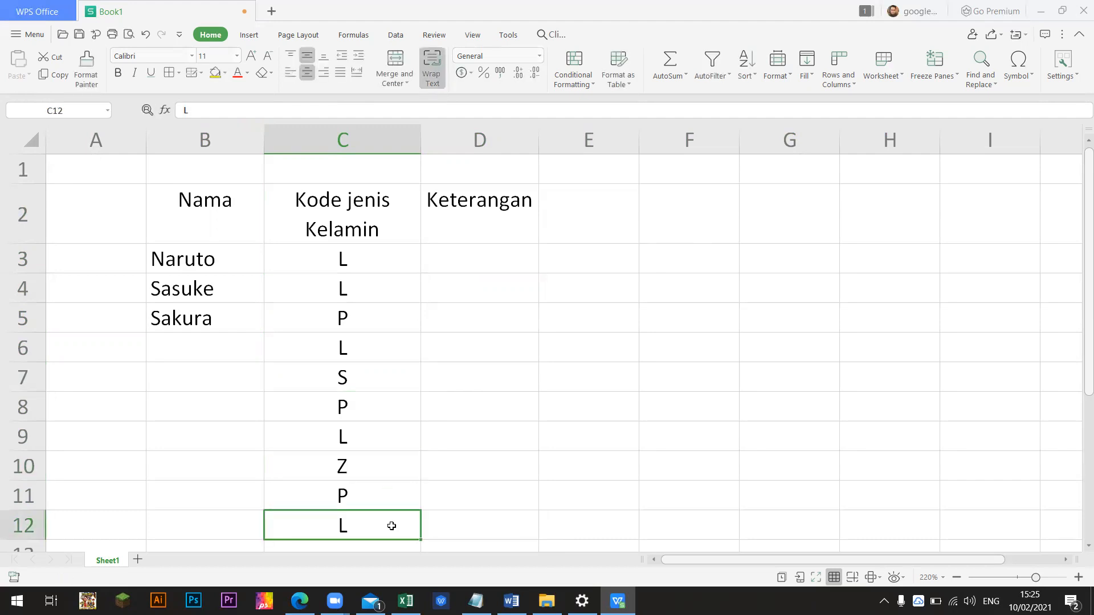
text(A)
click(437, 456)
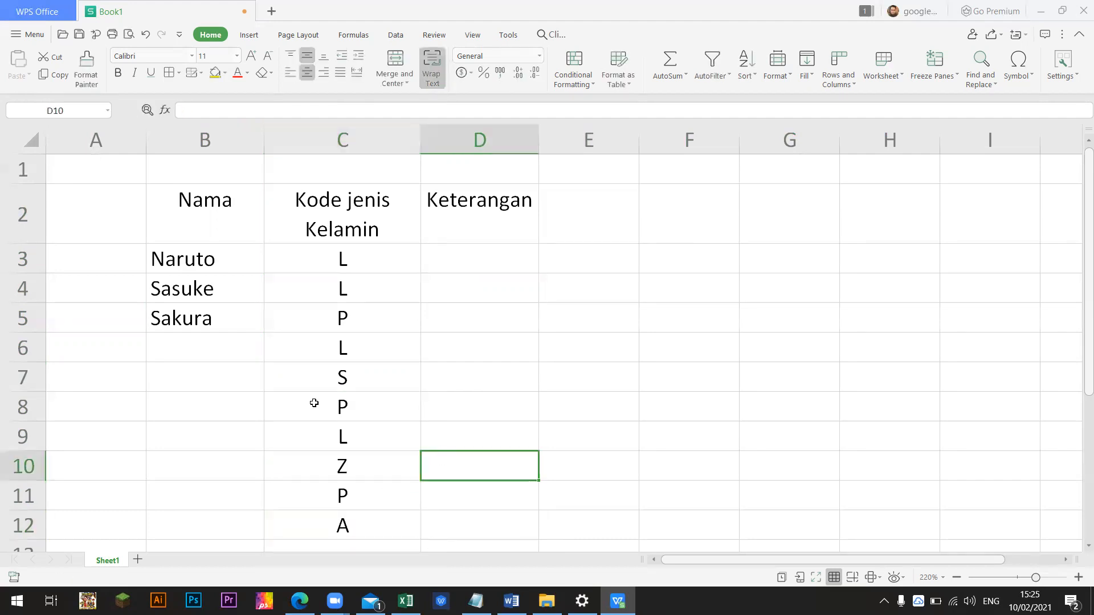
Review the codes in C3, C5 and C7 beside their description cells in column D.
click(387, 260)
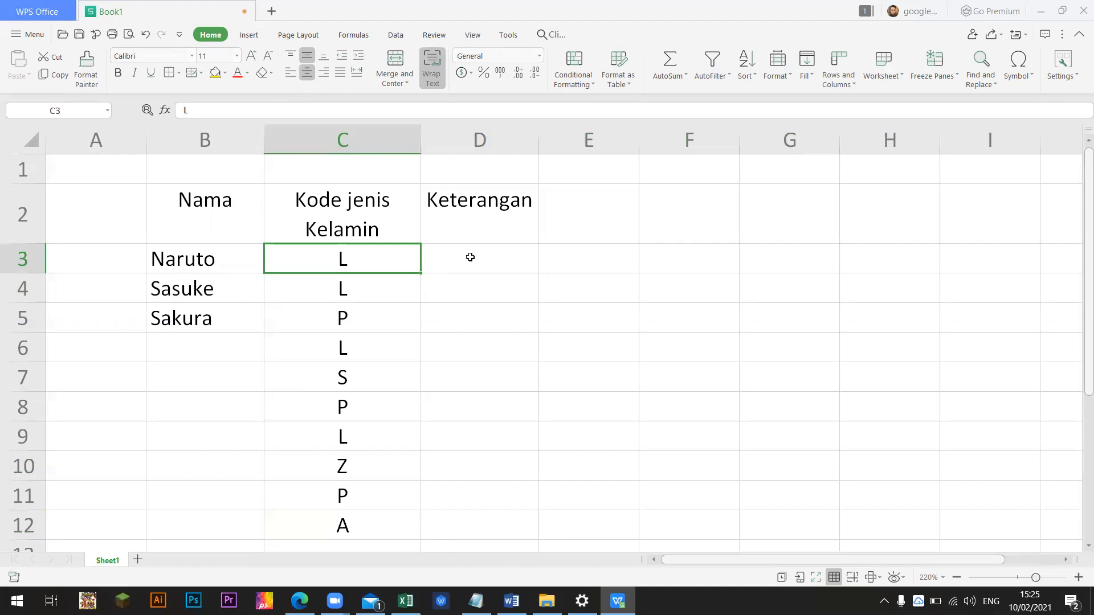
click(470, 257)
click(367, 308)
click(448, 311)
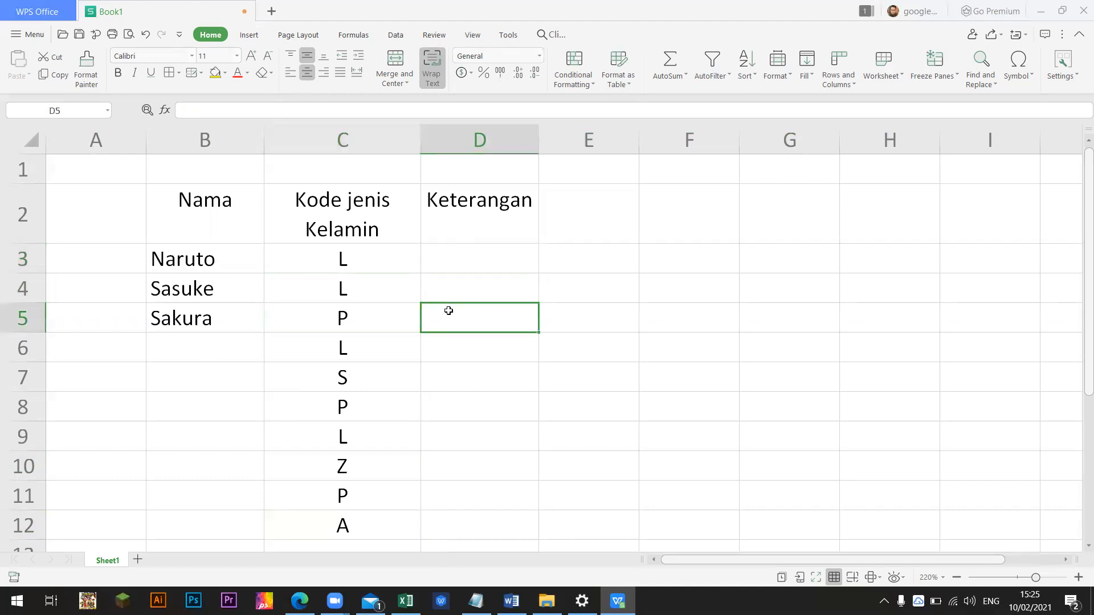
click(378, 378)
click(464, 372)
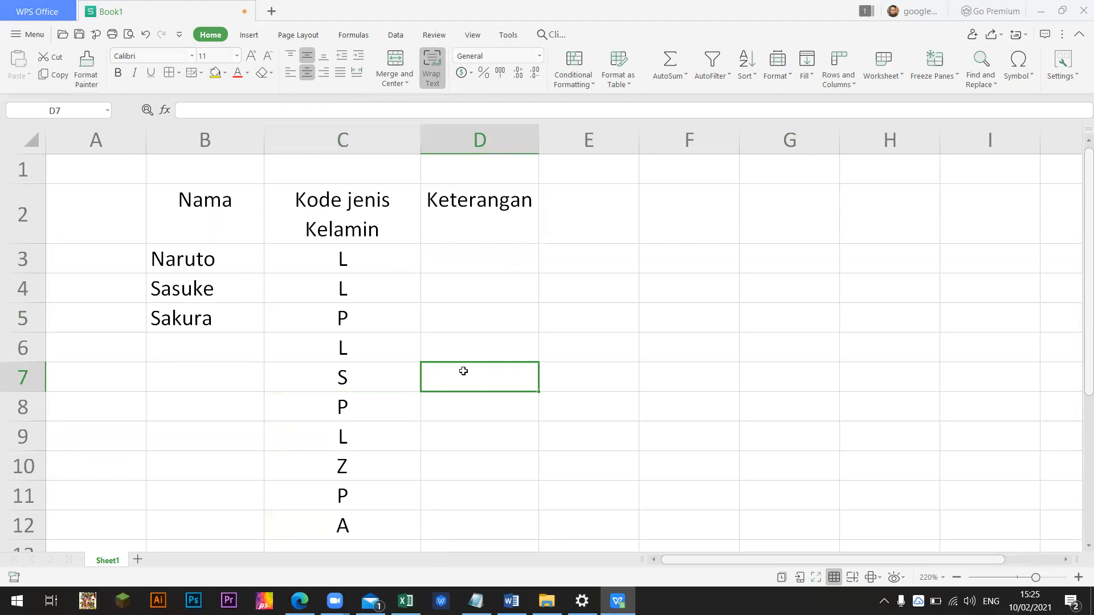
Begin an IF formula in D3 that tests C3="L" and returns "Laki-laki" when true, ready for the false argument.
click(468, 258)
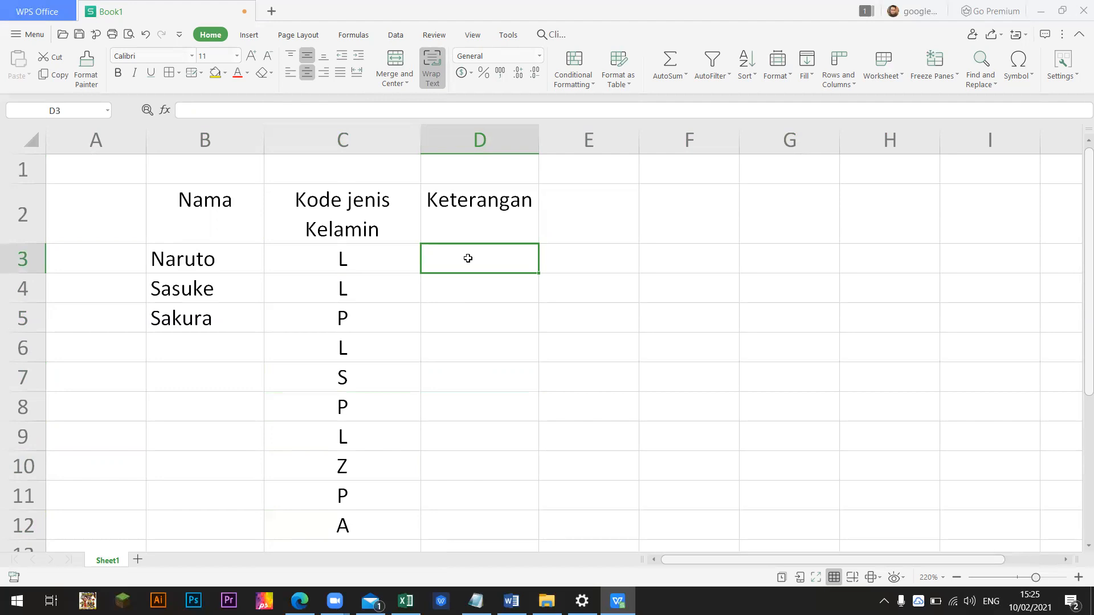
text(=if)
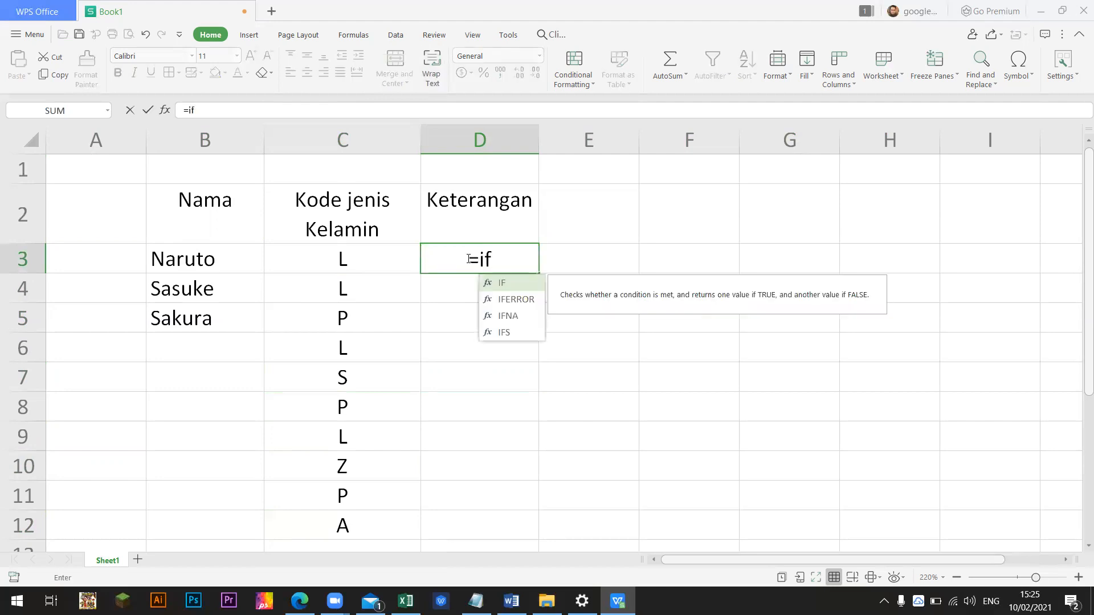
text(()
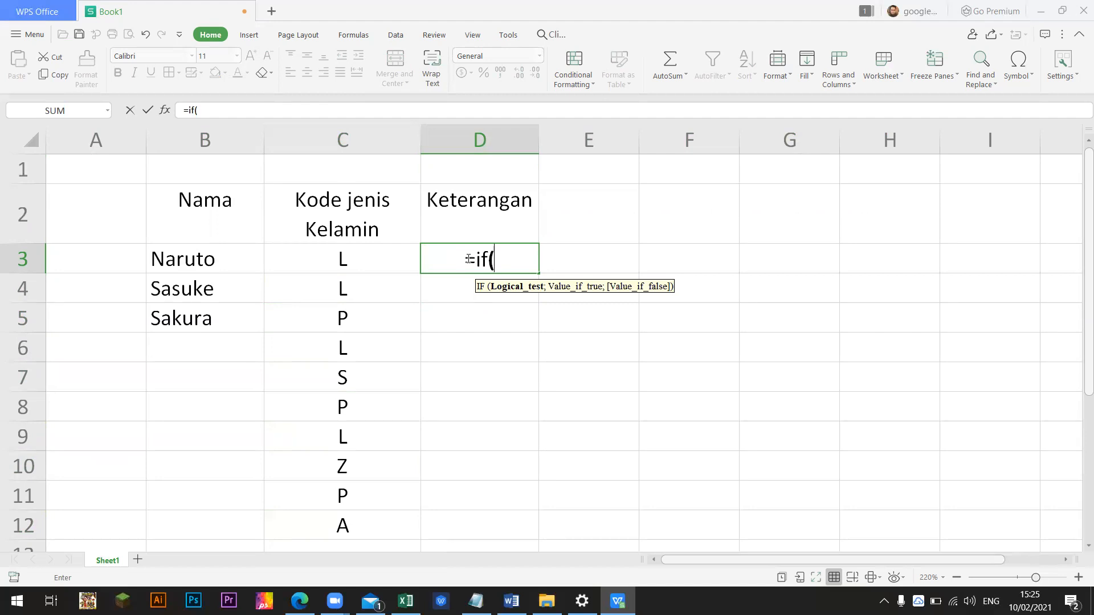
click(388, 259)
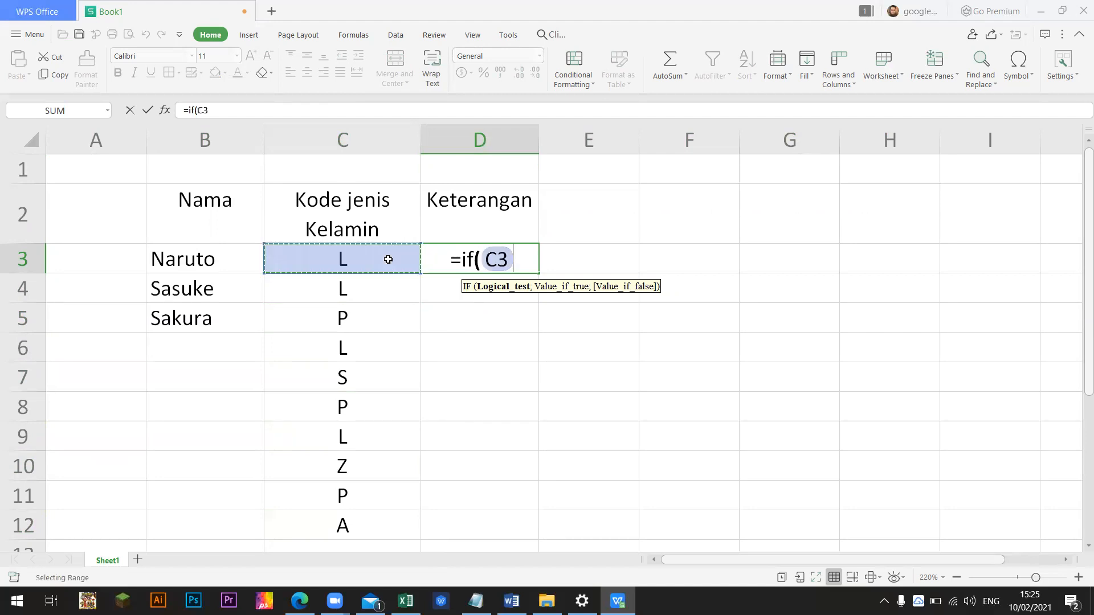
text(="L)
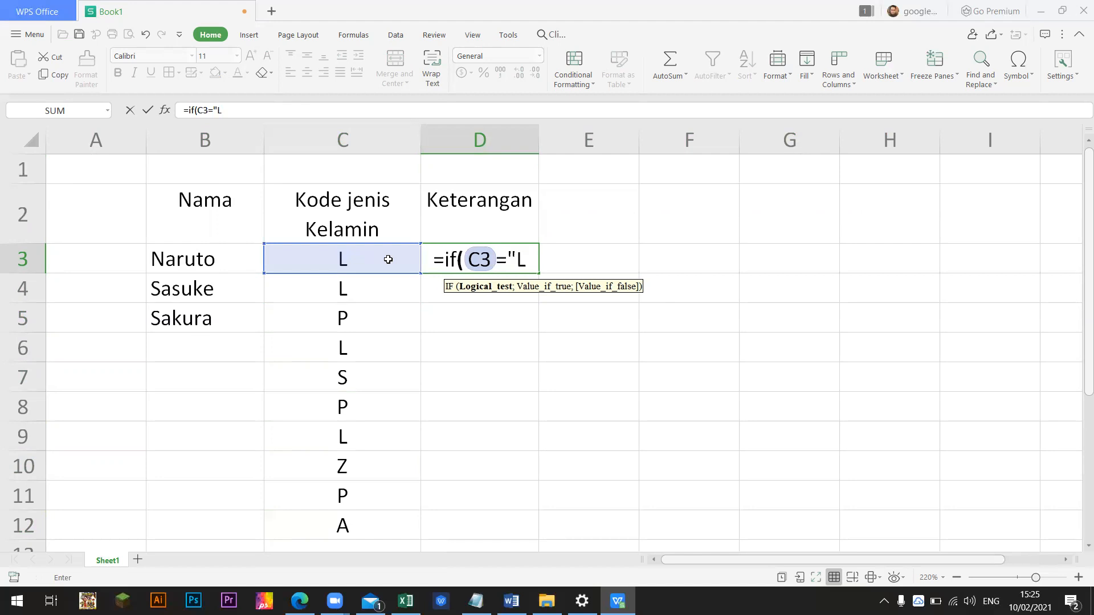
text(";)
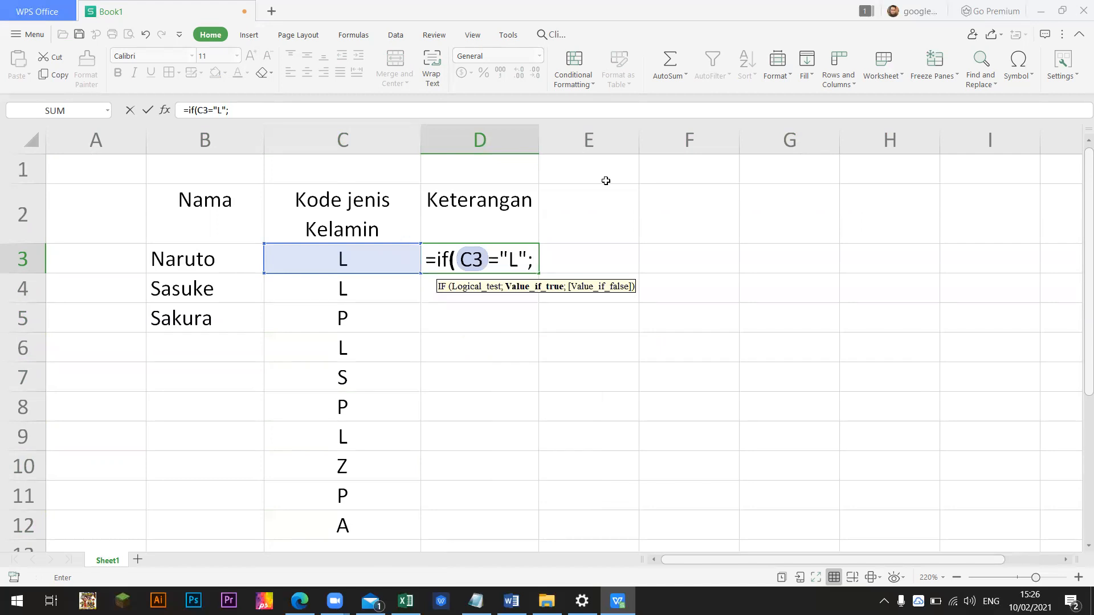
text("Laki-l)
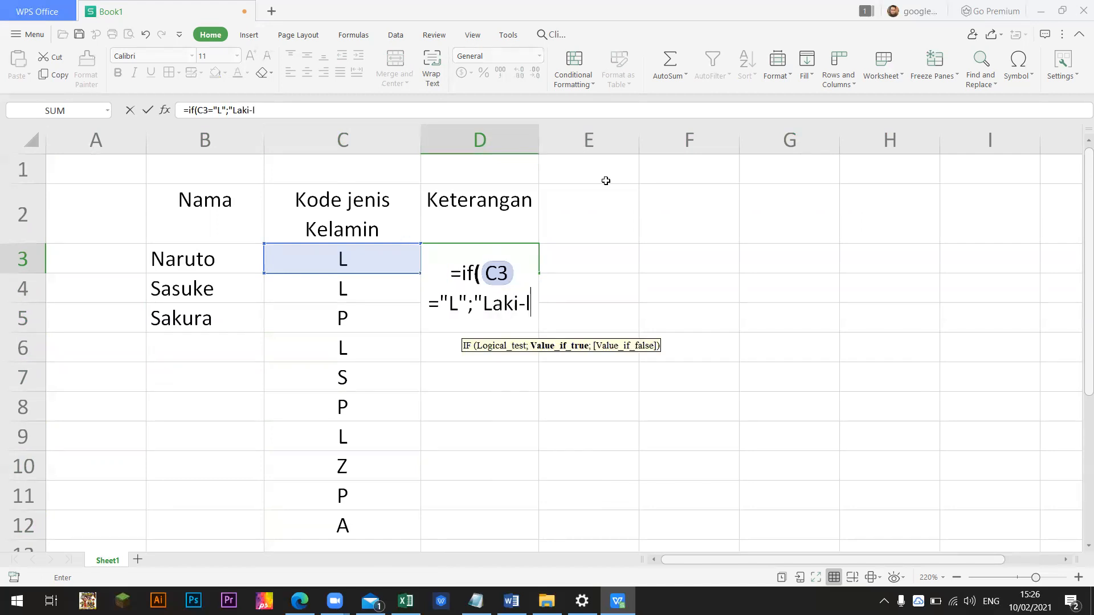
text(aki")
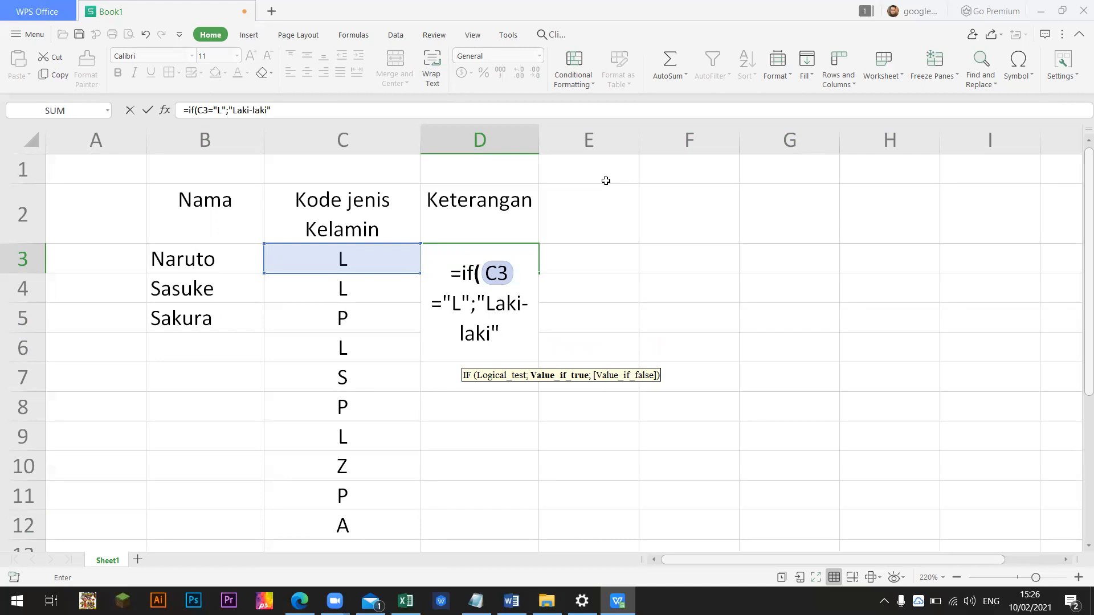
text(;)
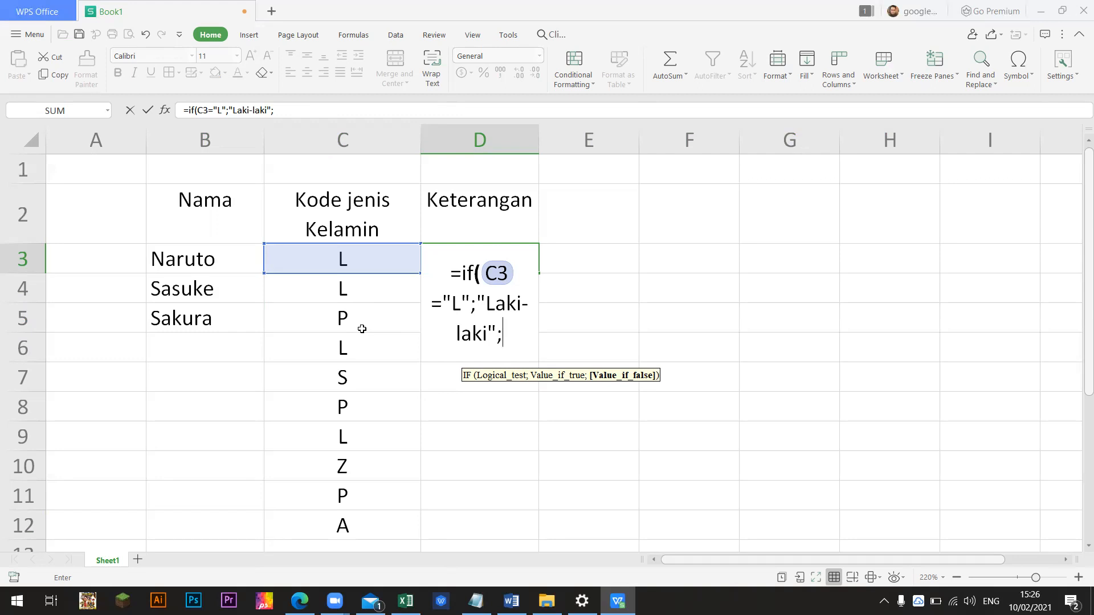
Add a nested IF(C3="P";"perempuan") as the false argument of the formula in D3.
text(IF)
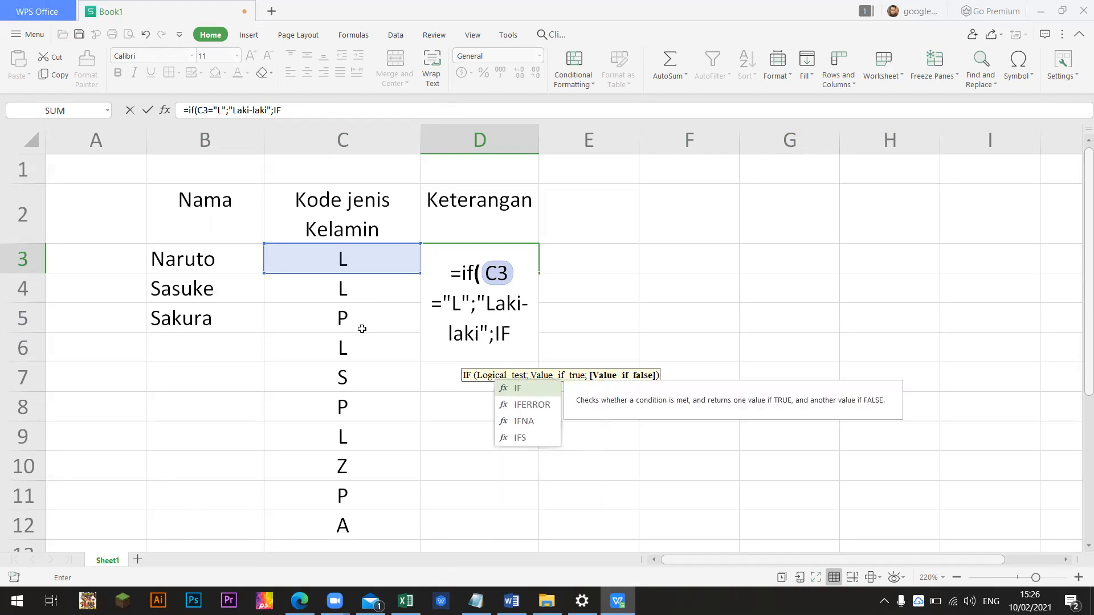
text(()
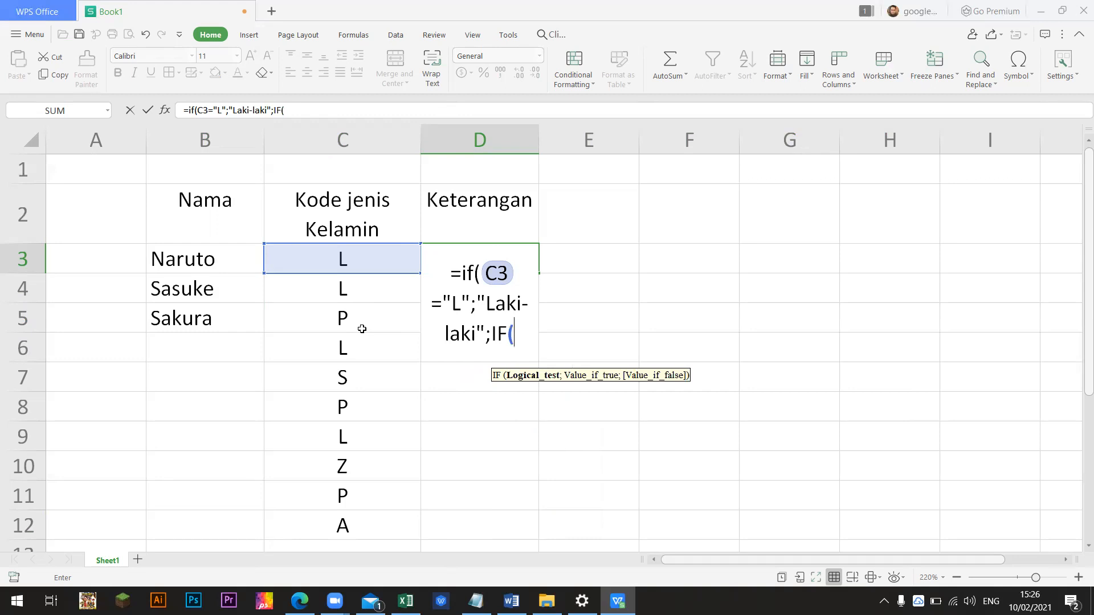
click(368, 270)
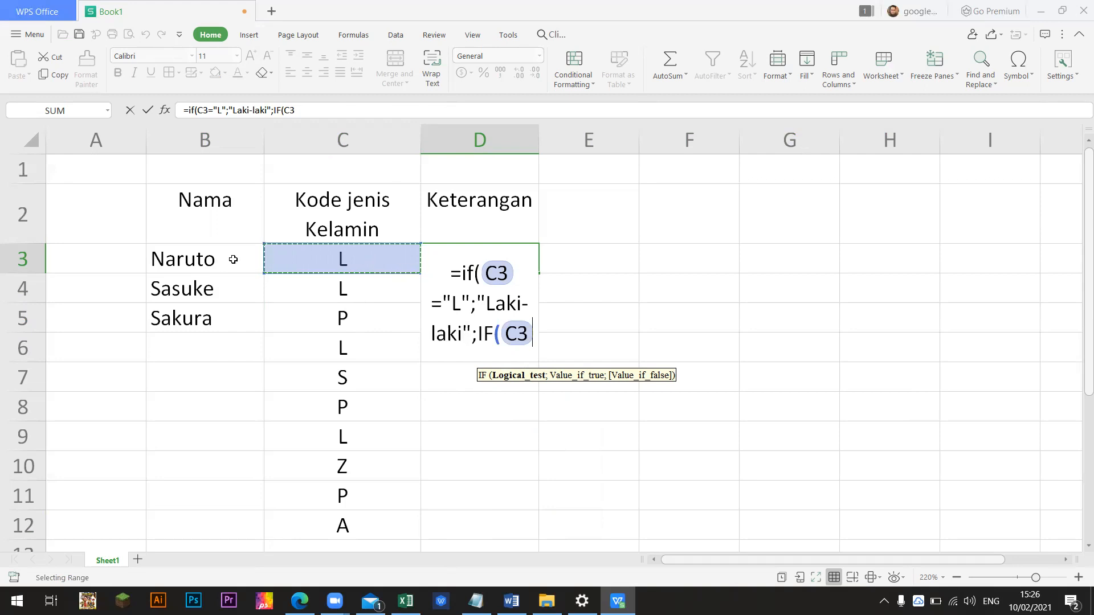
text(="P")
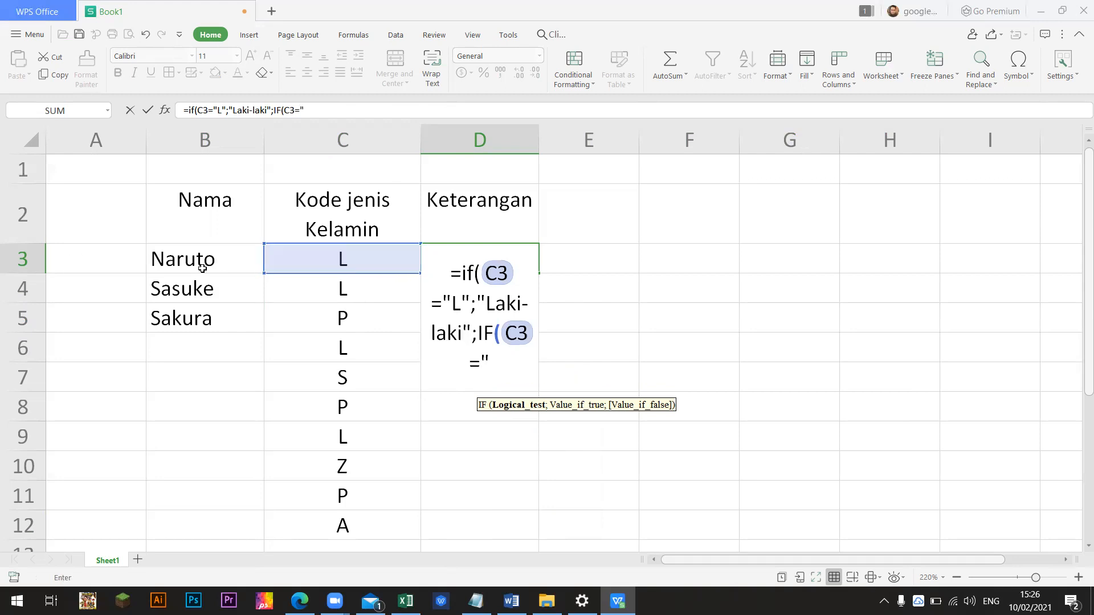
text(;)
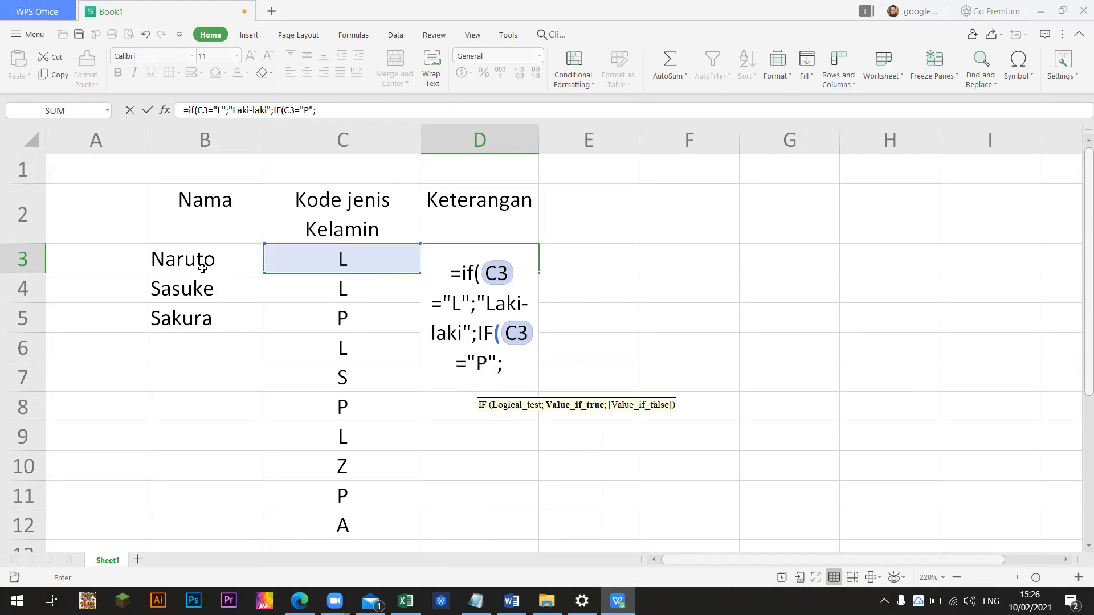
text("perem)
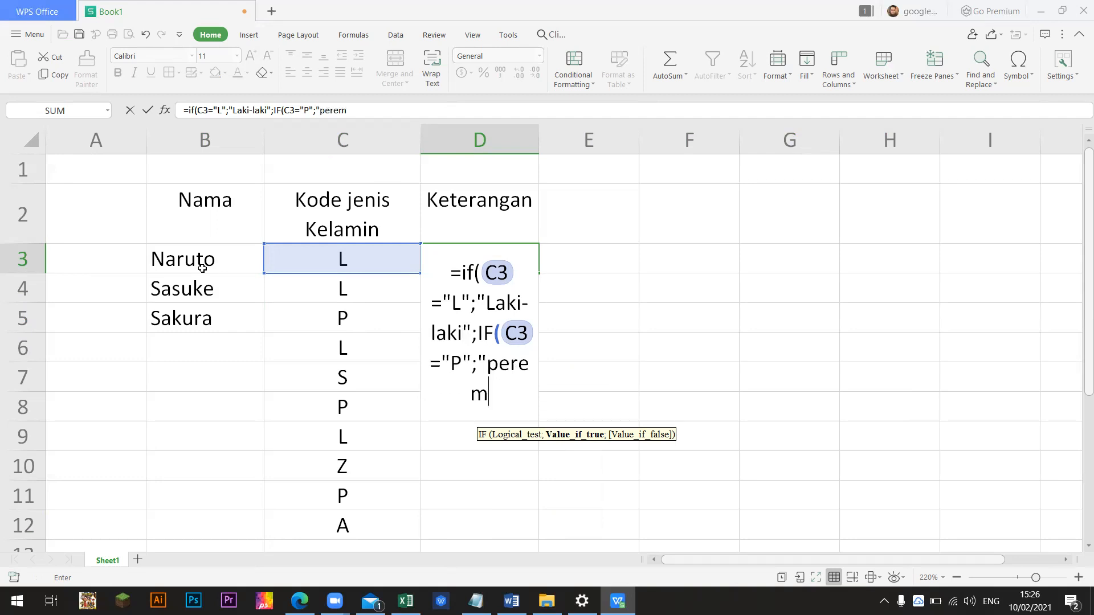
text(puan"))
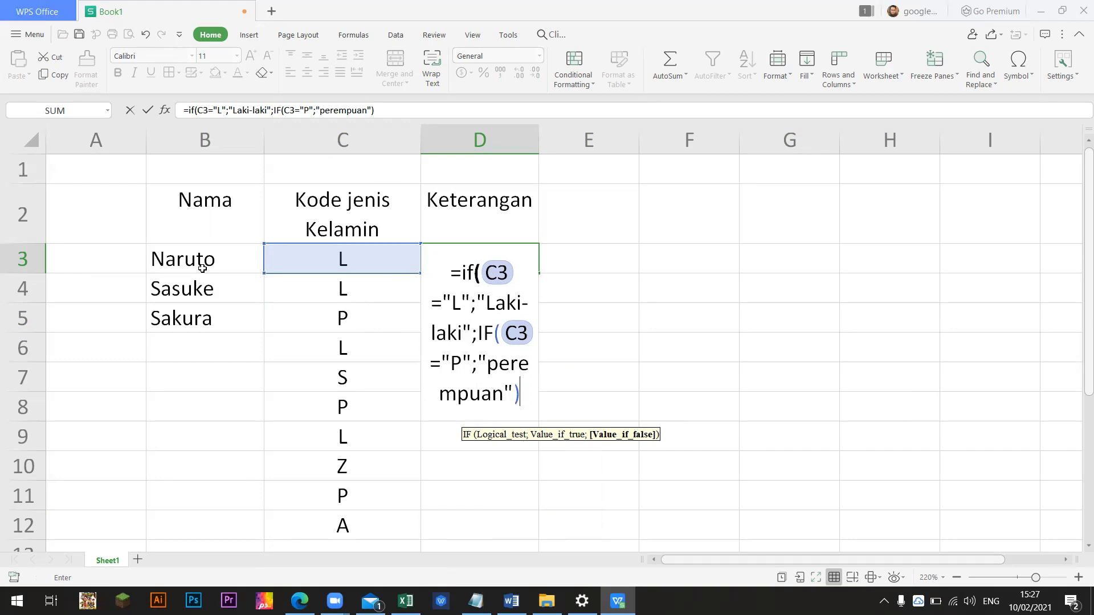
Append the fallback text "Erro" after the nested IF, close the formula in D3 and try to enter it.
text(;)
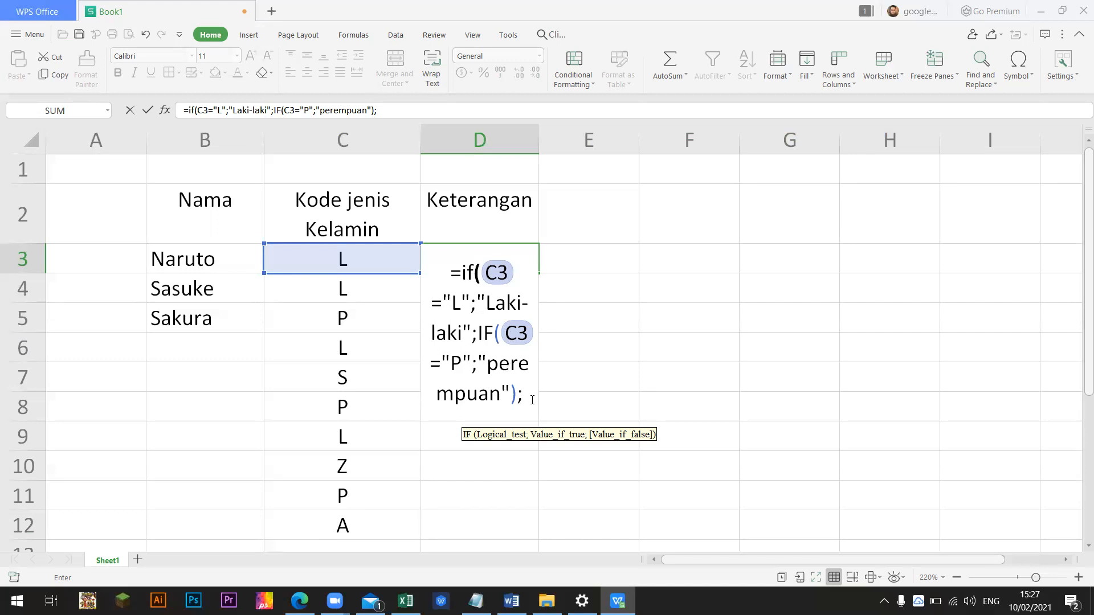
text(")
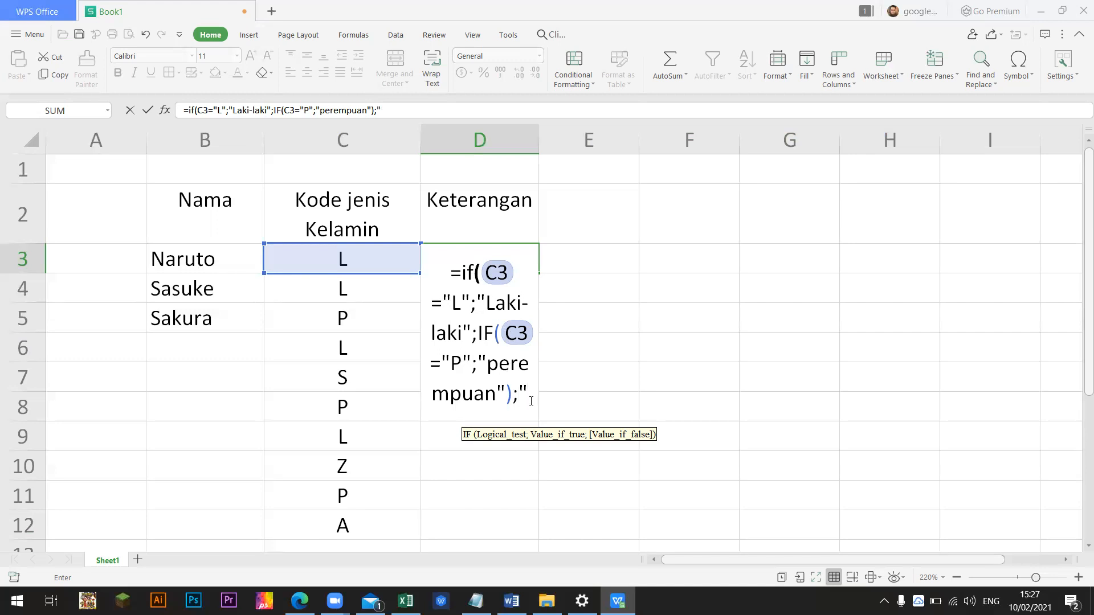
text(Eror)
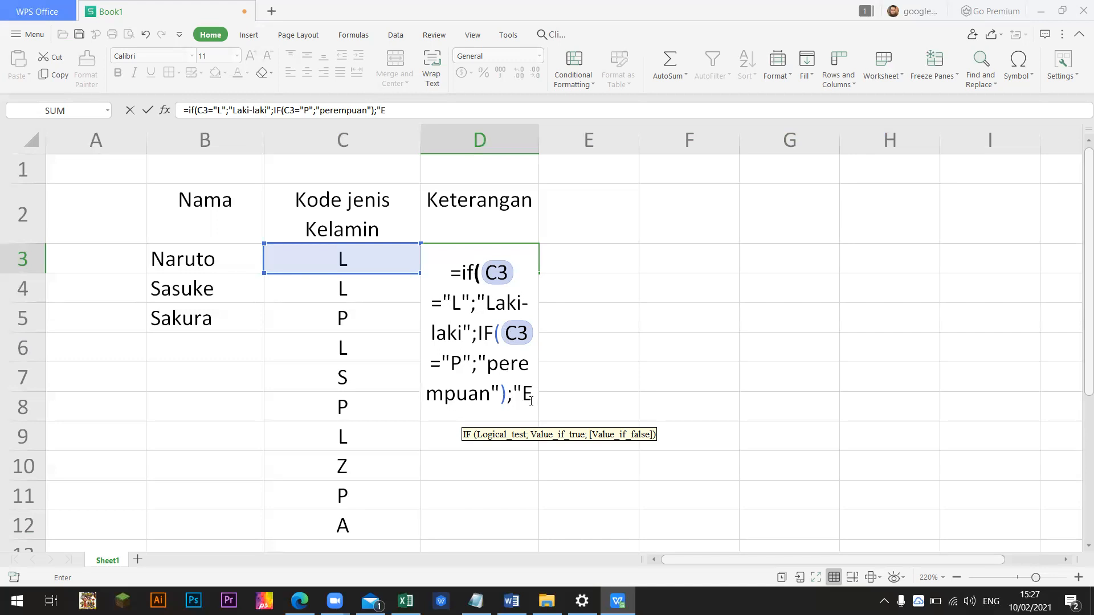
key(BackSpace)
key(BackSpace)
text(ro)
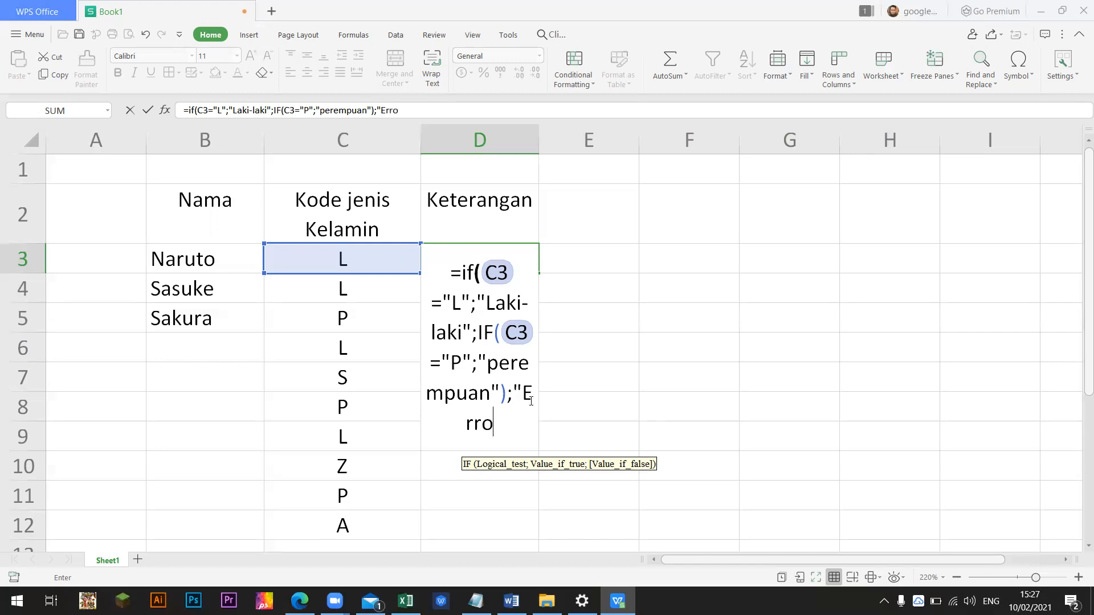
text("))
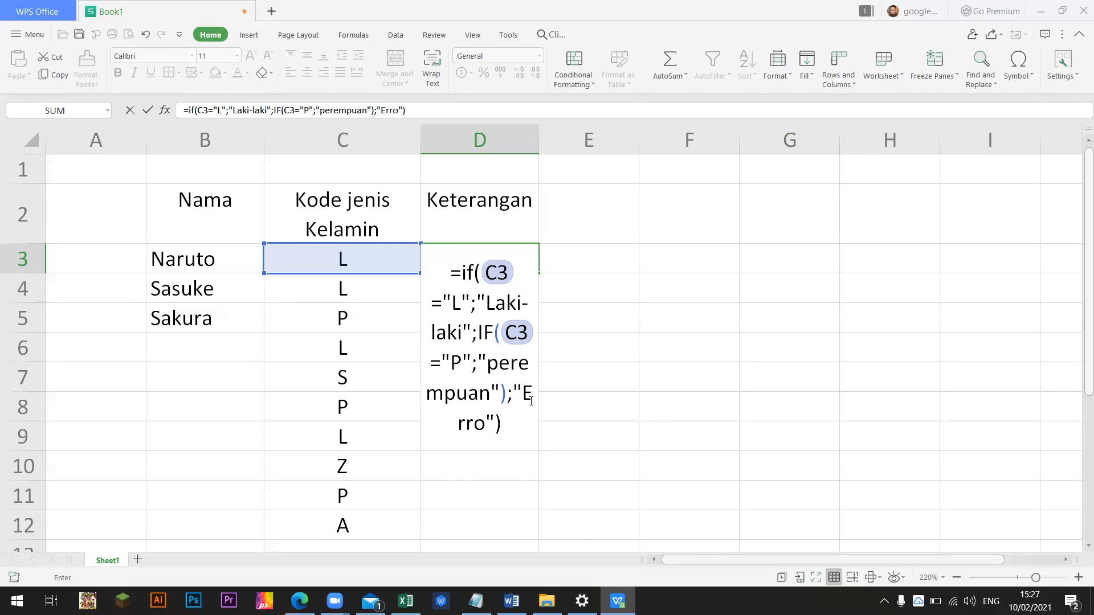
key(Return)
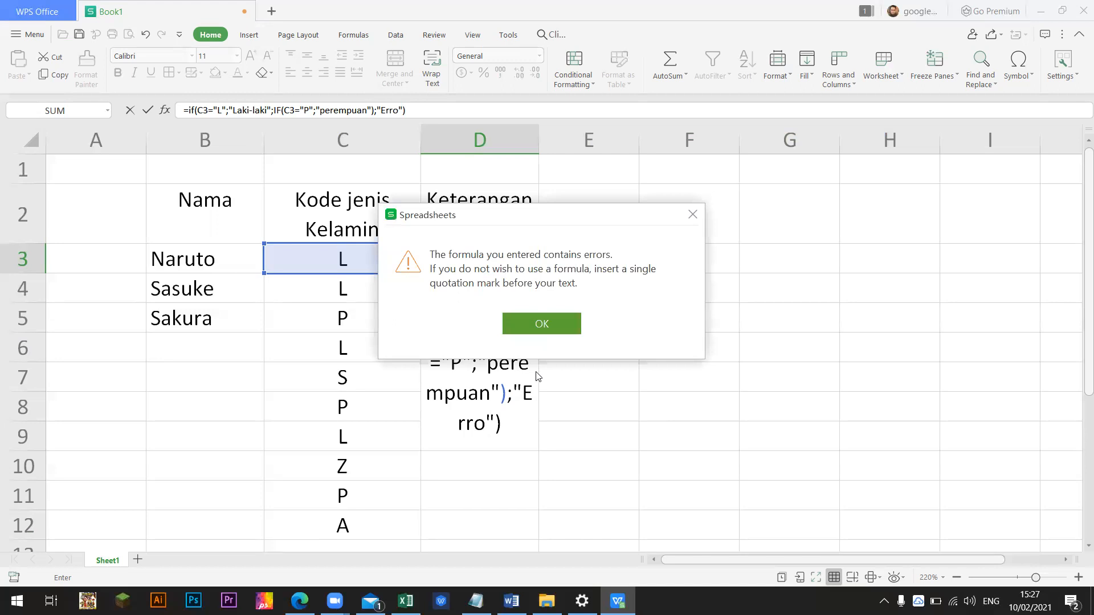
click(536, 329)
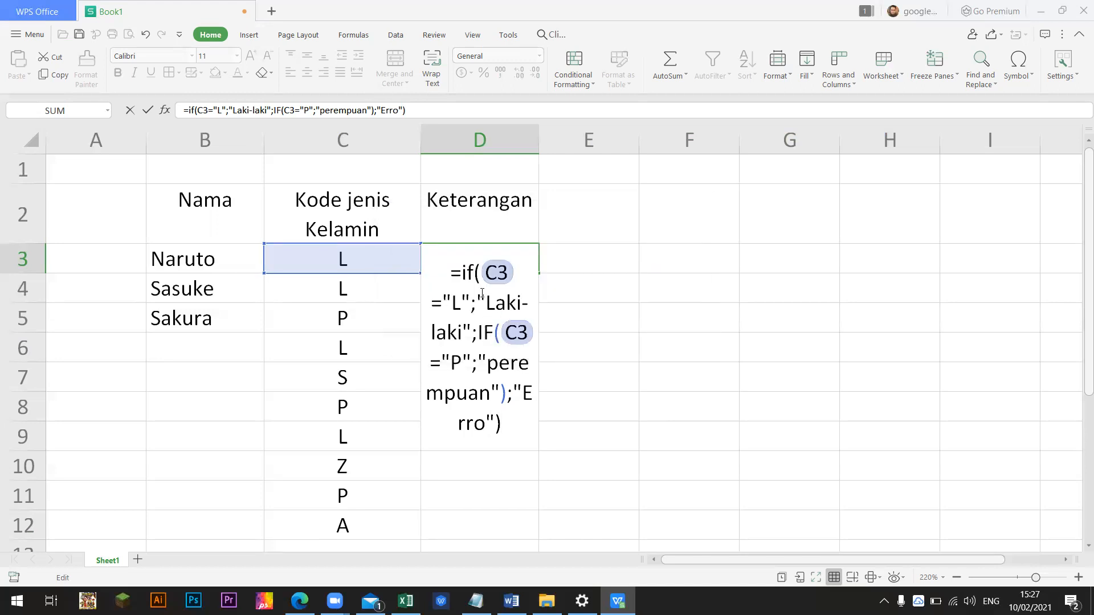
Delete the closing parenthesis after "perempuan" in the D3 formula so "Erro" becomes the nested IF's false argument.
drag(464, 273, 516, 308)
click(472, 365)
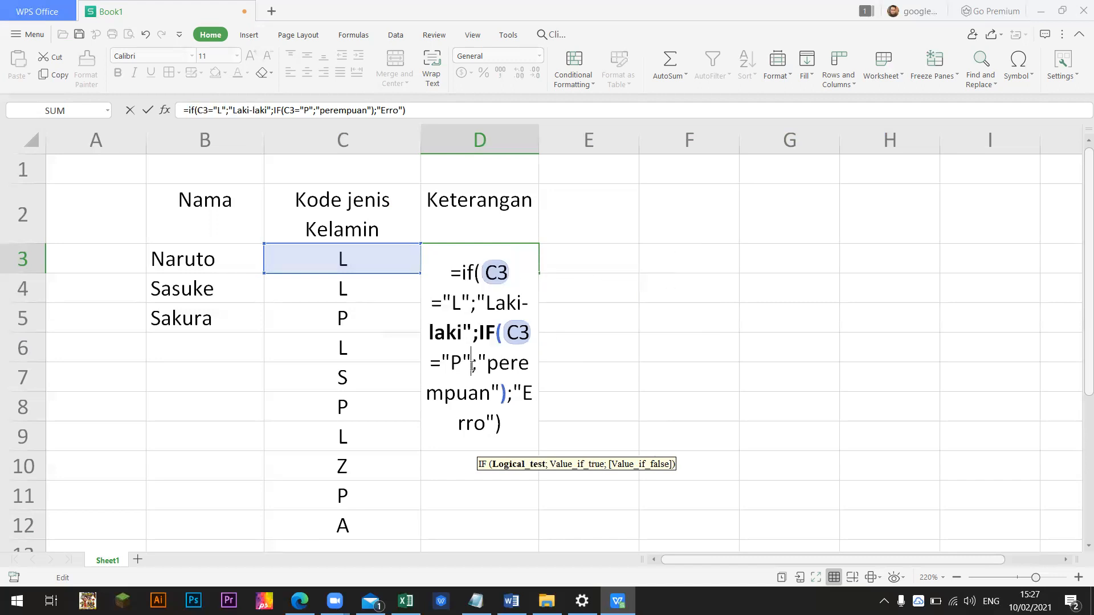
click(515, 393)
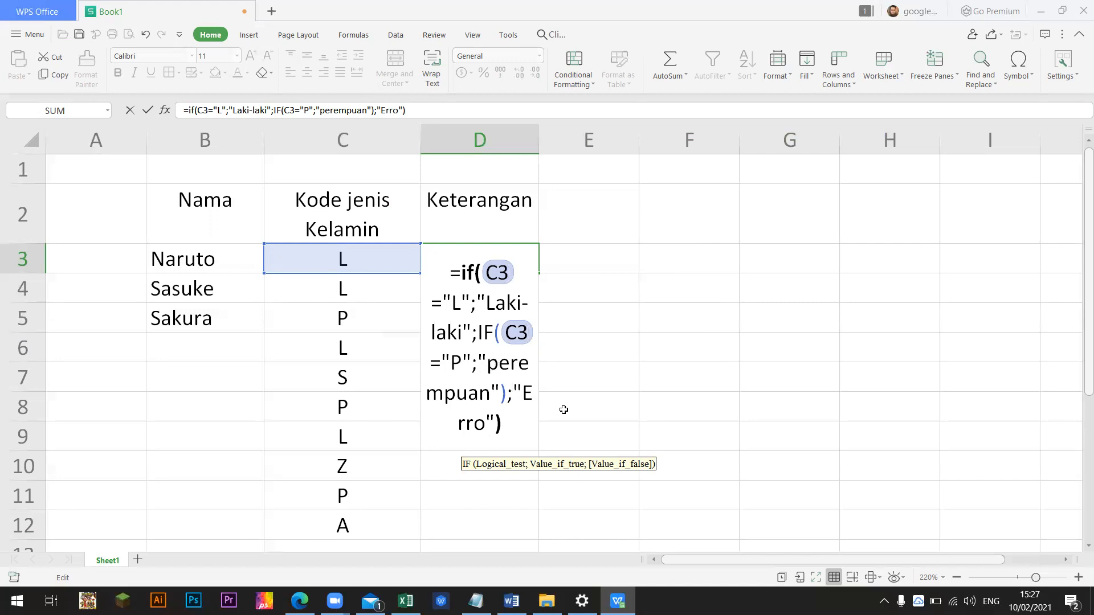
key(Left)
key(Left)
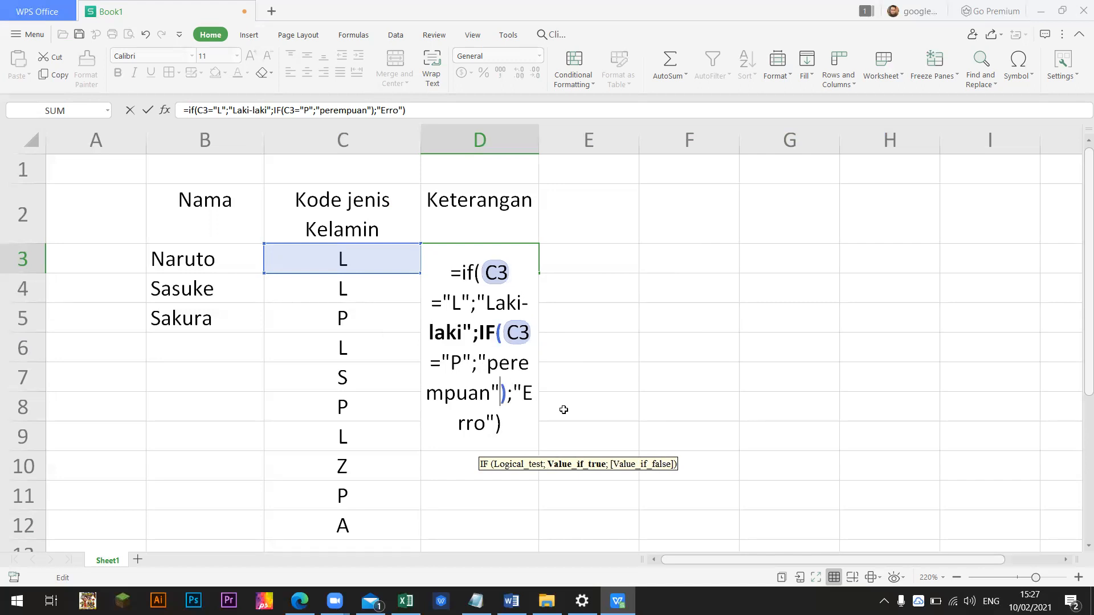
key(shift+Right)
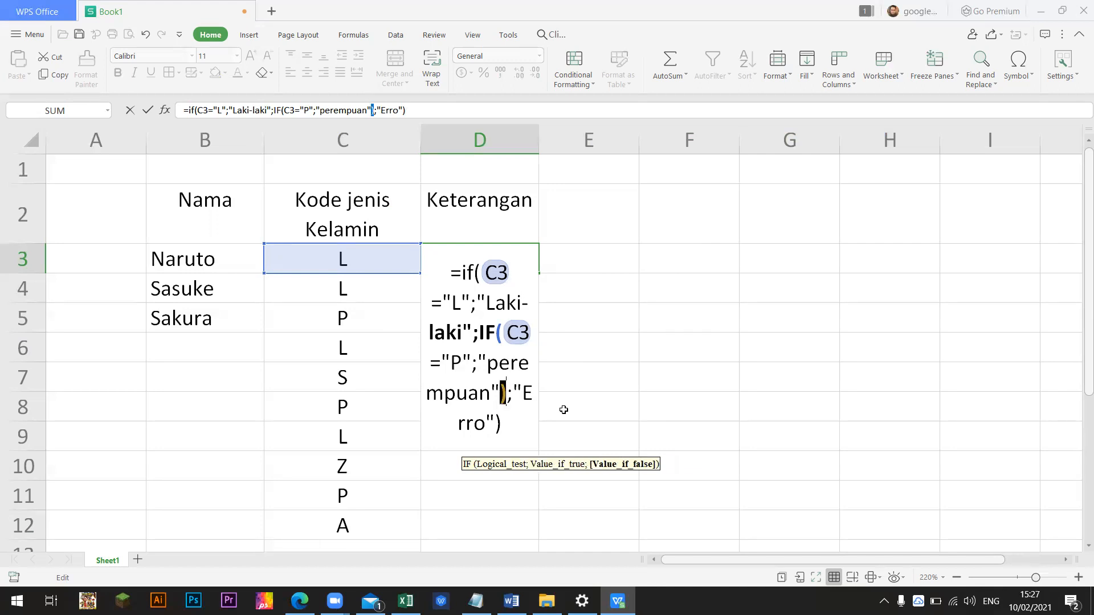
key(Delete)
Go through the rest of the corrected formula in D3 and enter it with both IF functions closed.
key(Up)
key(Up)
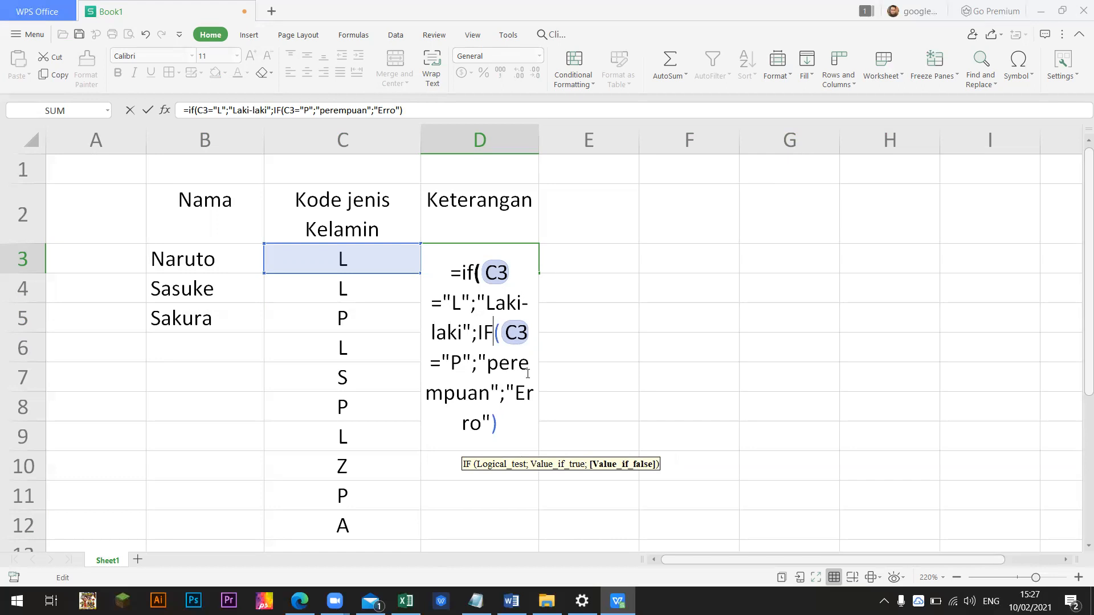
key(Right)
key(Right)
key(Right)
key(Right)
key(Right)
key(Right)
key(Right)
key(Right)
key(Right)
key(Right)
key(Right)
key(Right)
key(Right)
key(Right)
key(Right)
key(Right)
key(Right)
key(Right)
key(Right)
key(Right)
key(Return)
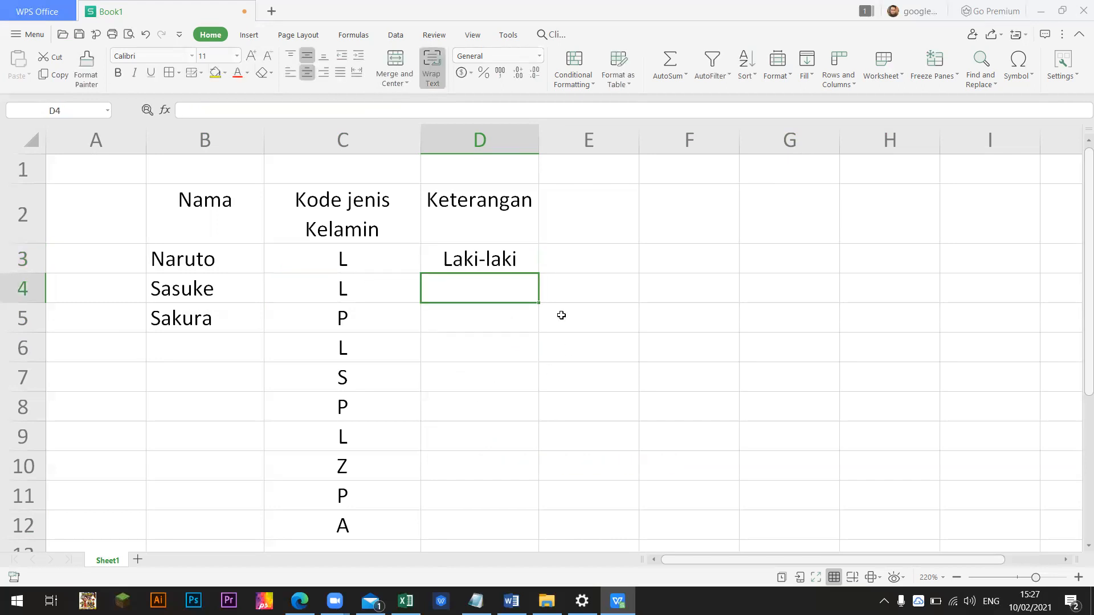
Fill the D3 formula down to D12 and check the descriptions in D3, D5 and D7.
key(Up)
drag(536, 275, 521, 522)
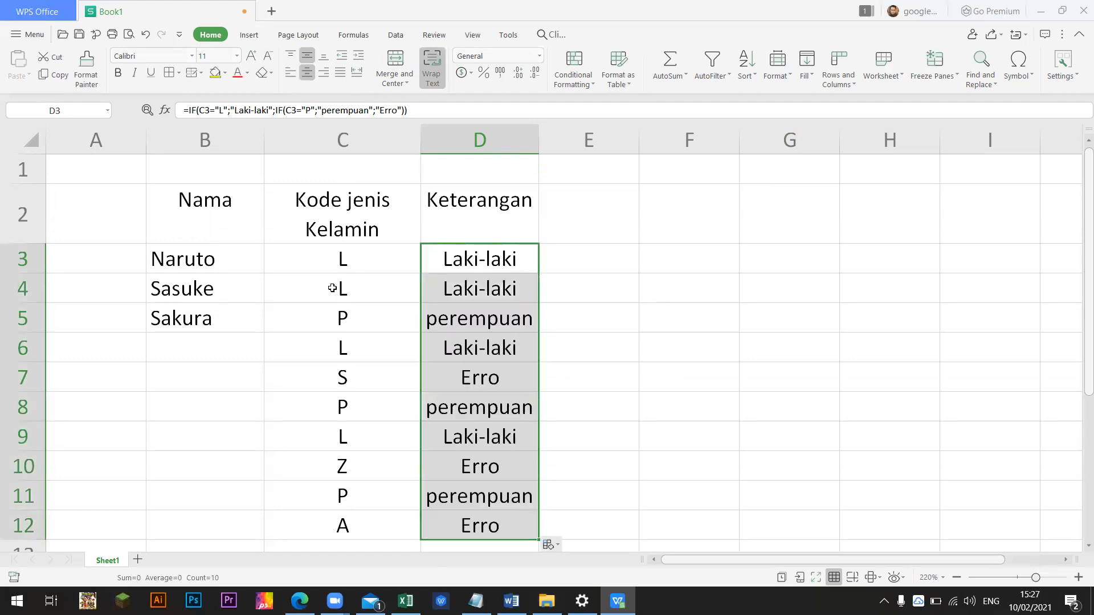
click(341, 261)
click(481, 260)
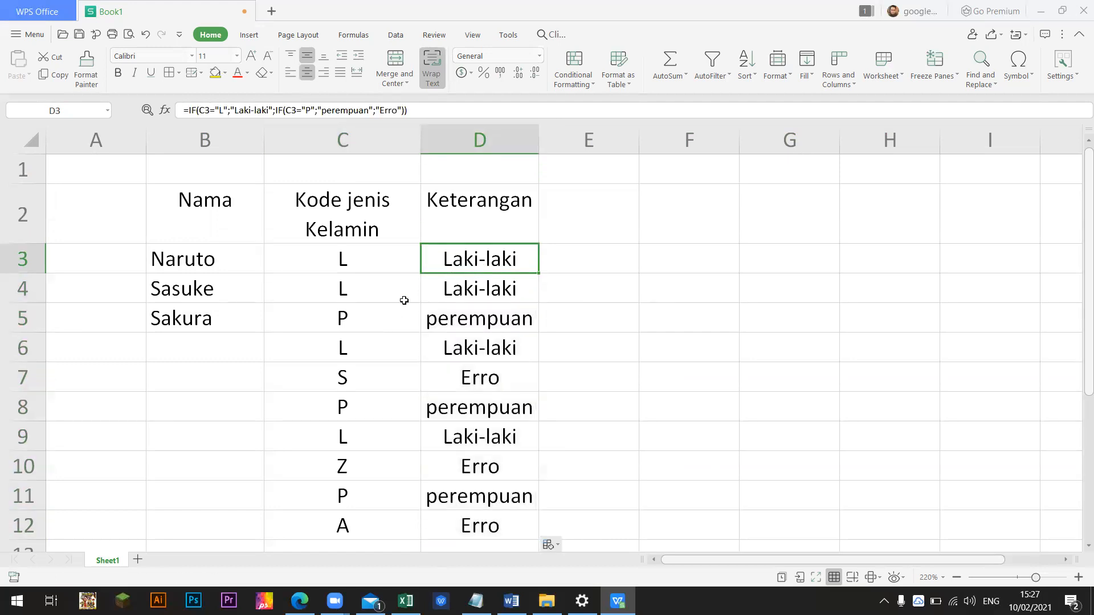
click(356, 318)
click(473, 320)
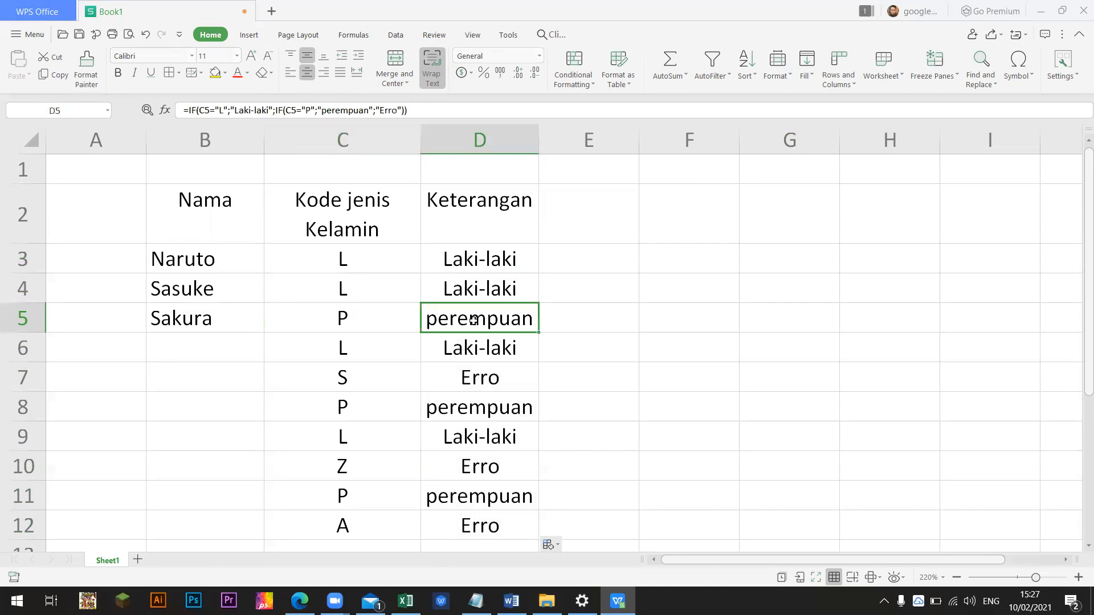
click(487, 375)
Correct the fallback text in the D3 formula to "Error" and refill the formula down to D12.
click(494, 253)
key(F2)
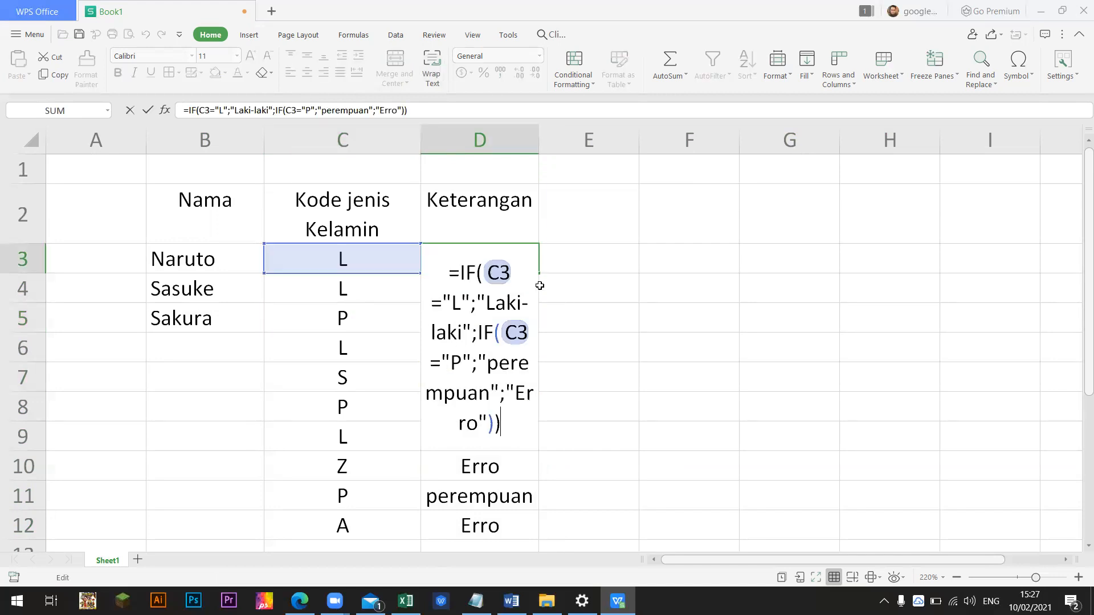
key(Left)
key(Left)
key(Left)
text(r)
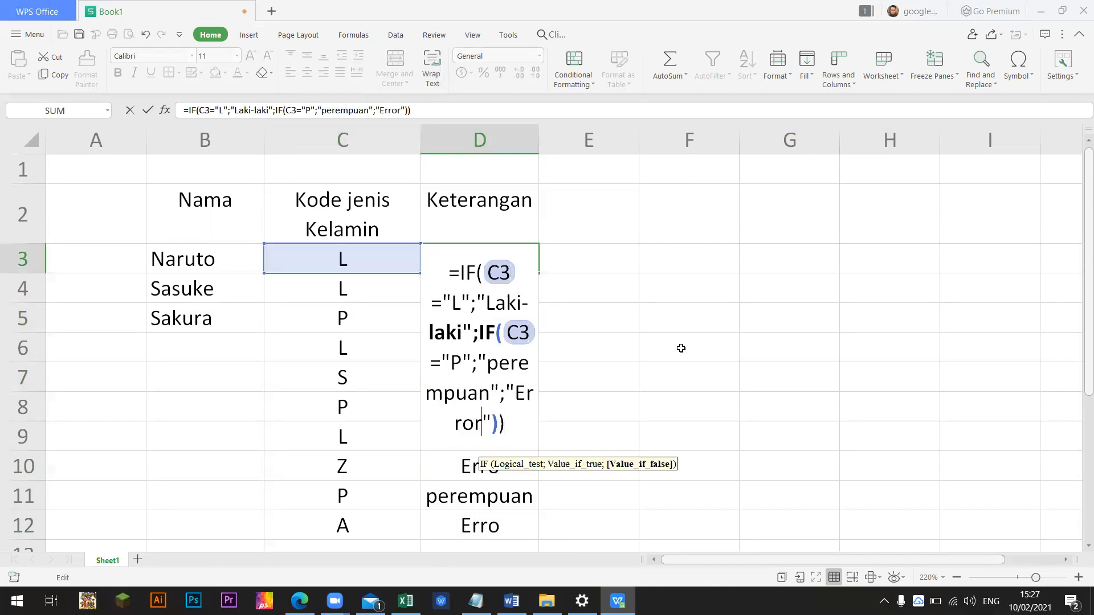
click(679, 347)
click(493, 263)
drag(539, 274, 539, 535)
click(627, 463)
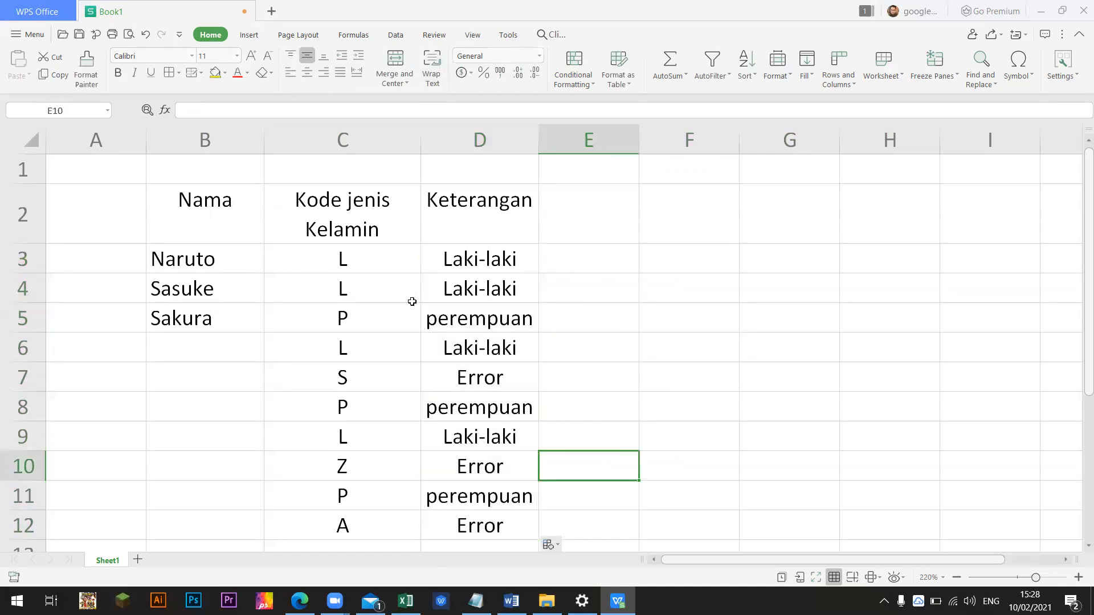
Compare the codes in C5, C6, C7, C10 and C12 with their descriptions in column D.
click(363, 315)
click(490, 326)
click(359, 354)
click(482, 351)
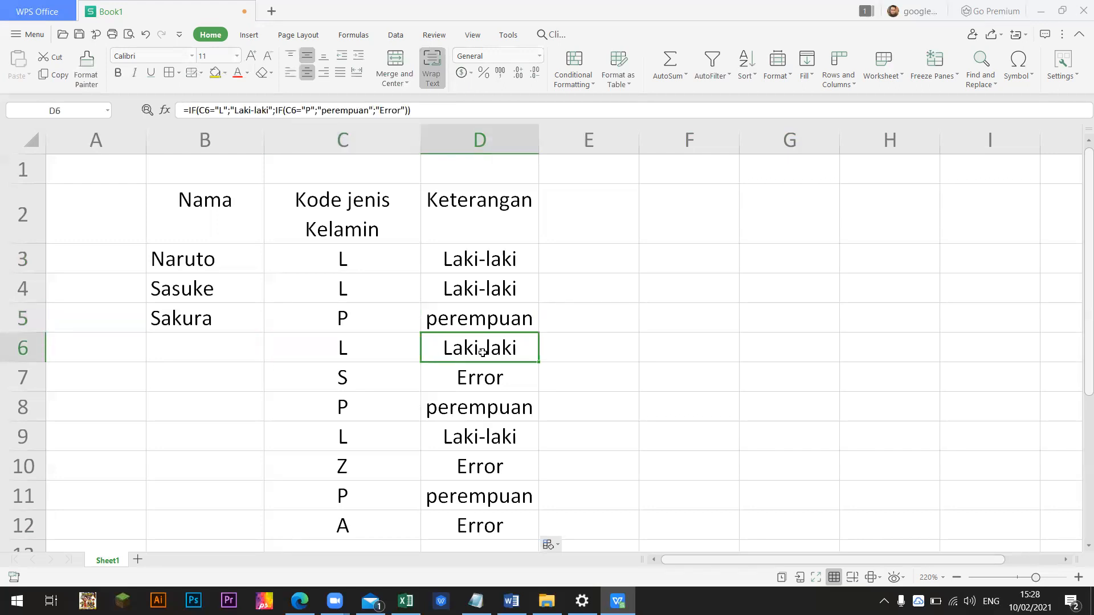
click(365, 379)
click(354, 322)
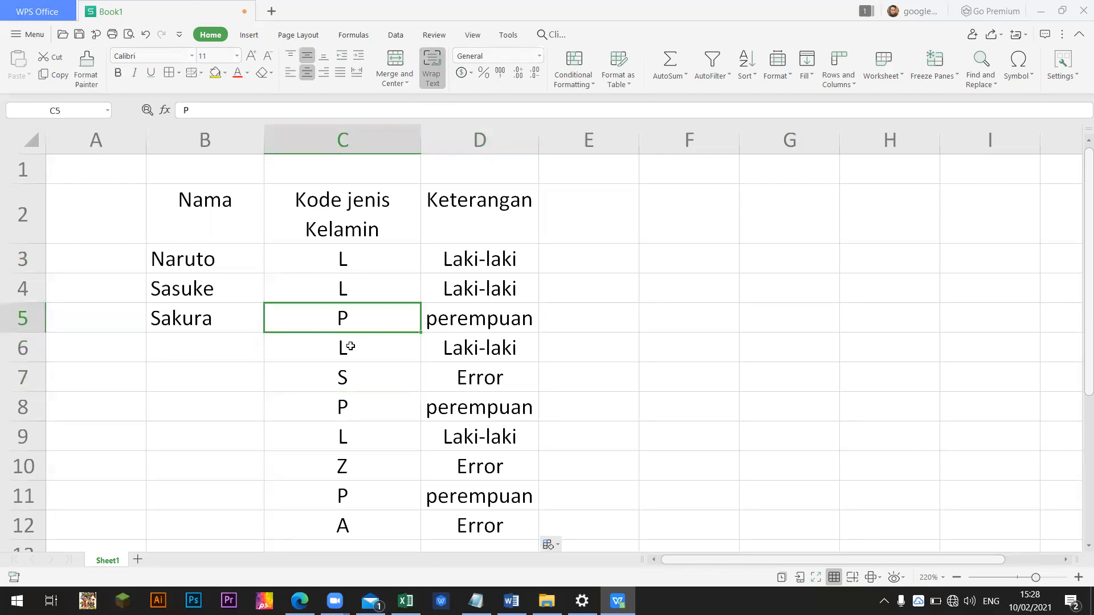
click(351, 347)
click(456, 376)
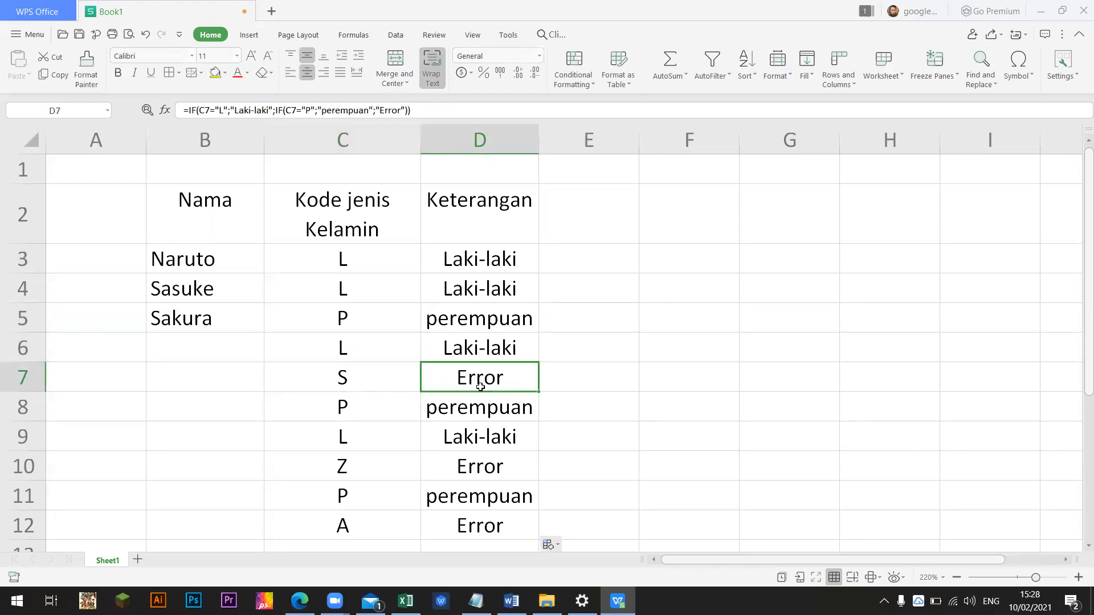
click(365, 466)
click(479, 467)
click(348, 530)
click(464, 527)
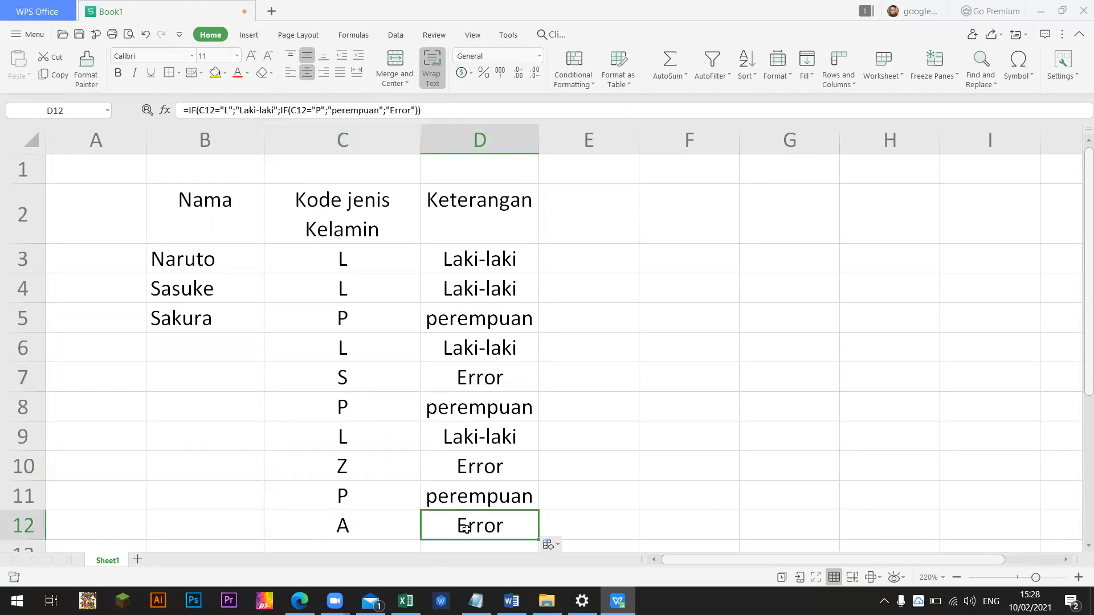
Widen column D to give the long IF formula in D3 more room.
click(513, 259)
double_click(513, 259)
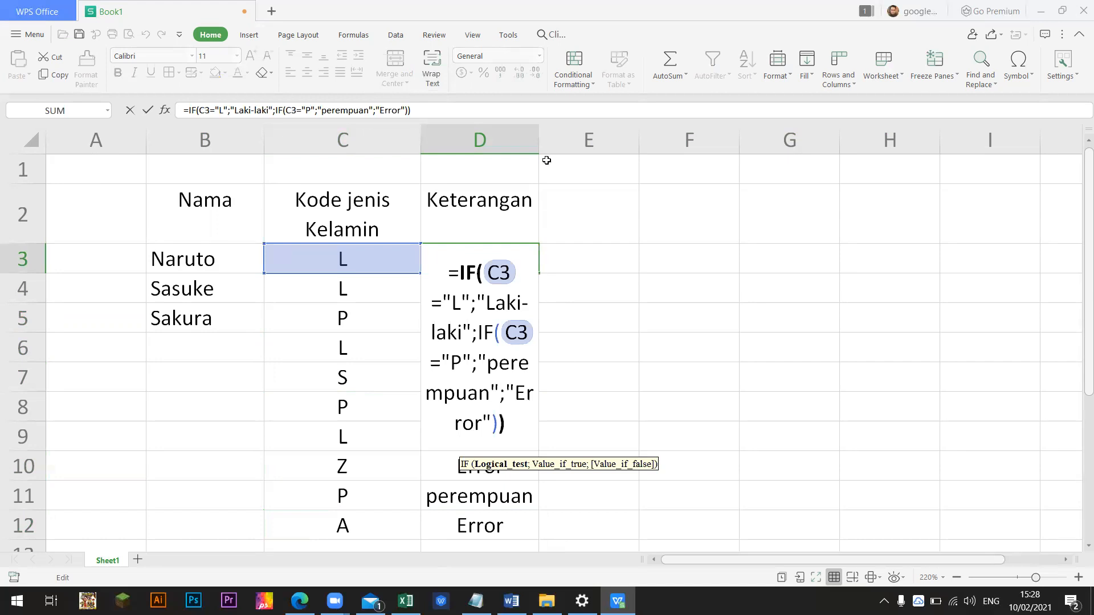
drag(539, 143, 702, 142)
click(606, 241)
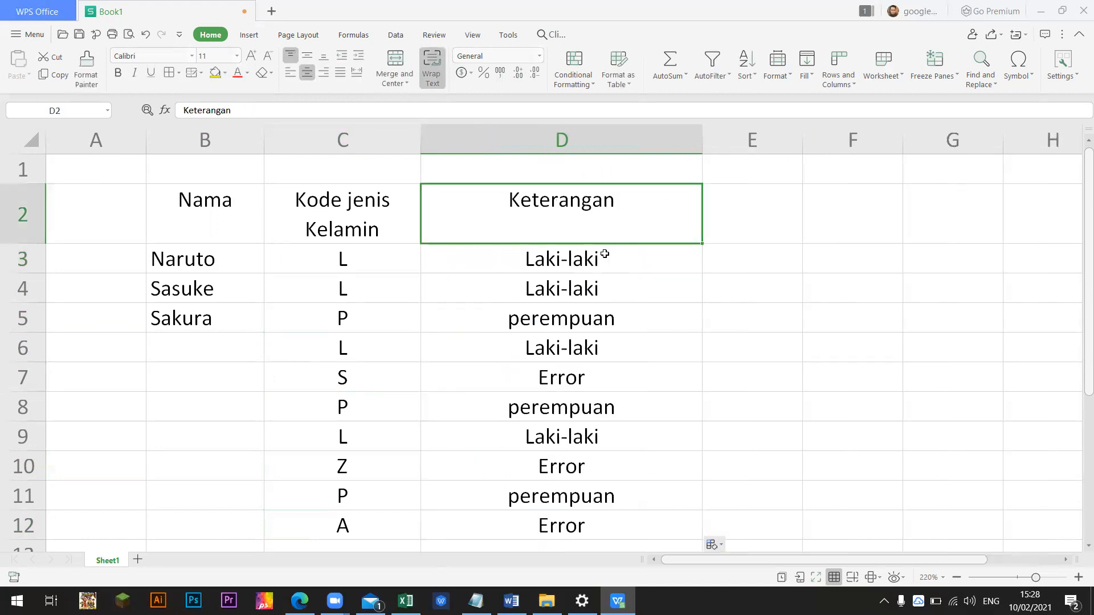
Open the D3 formula and examine its test C3="L" and its true argument "Laki-laki".
double_click(607, 254)
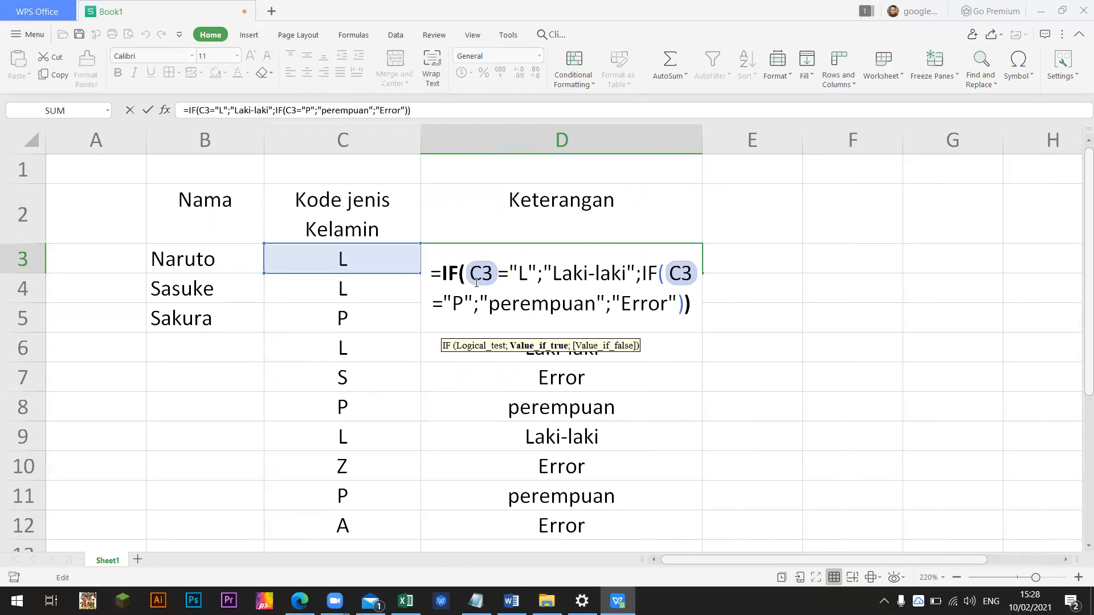
click(447, 274)
double_click(454, 275)
drag(469, 276, 536, 275)
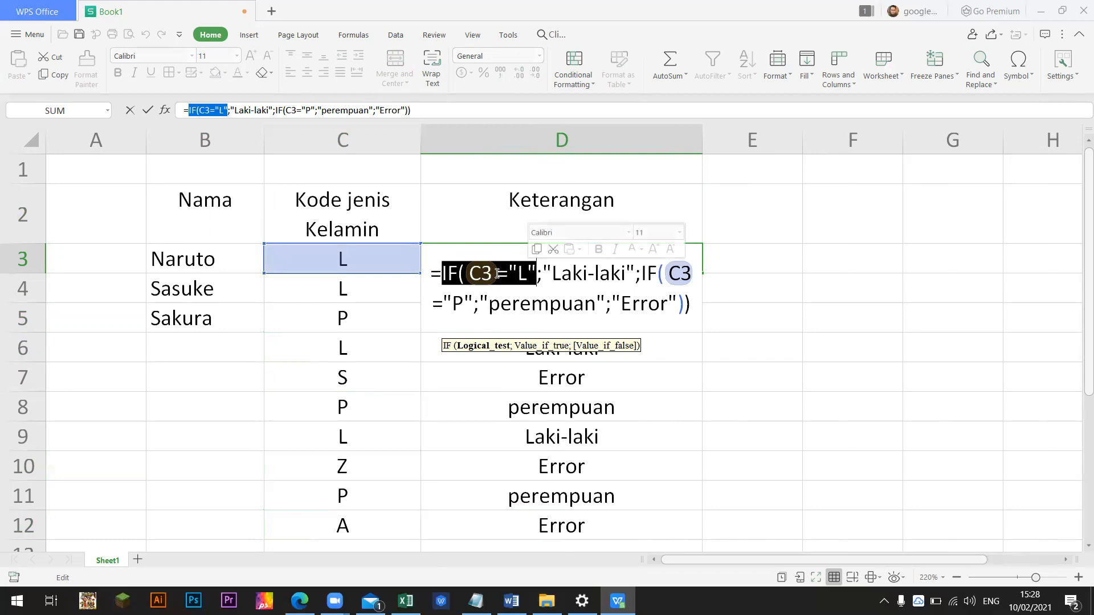
drag(544, 274, 621, 273)
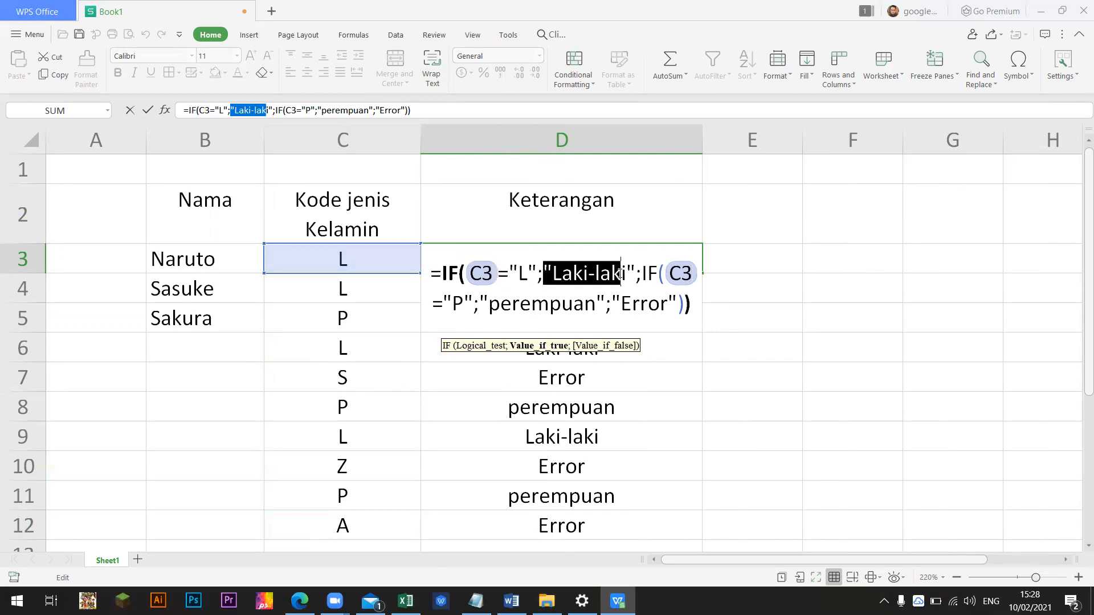
Leave the D3 formula without changes and narrow column D slightly.
click(693, 141)
key(Escape)
drag(704, 138, 658, 140)
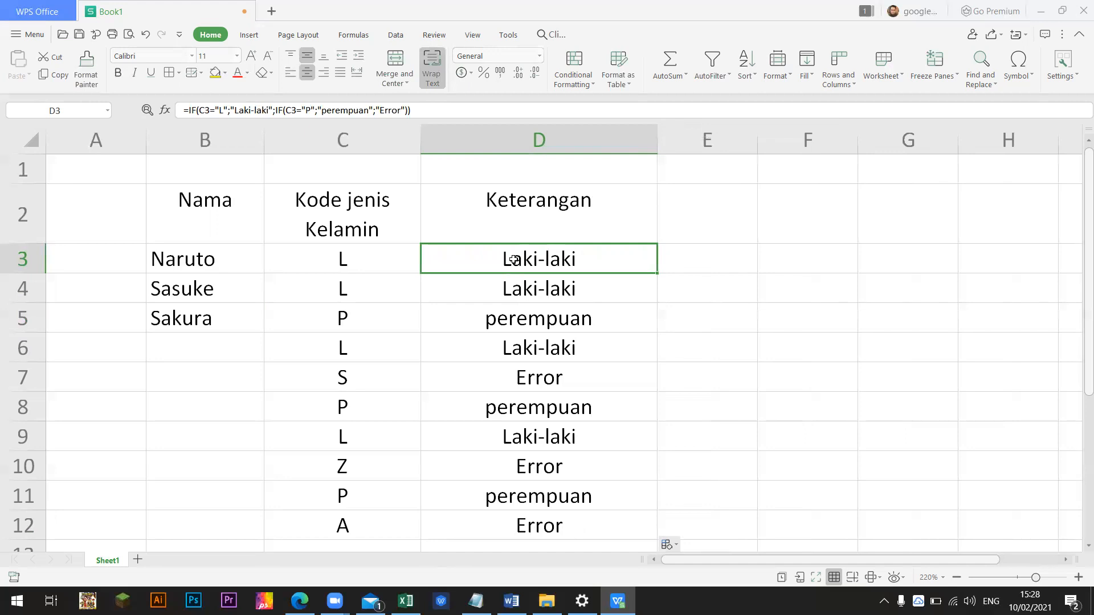
Examine the outer and nested IF tests in D3 with their results "Laki-laki", "perempuan" and "Error".
double_click(535, 282)
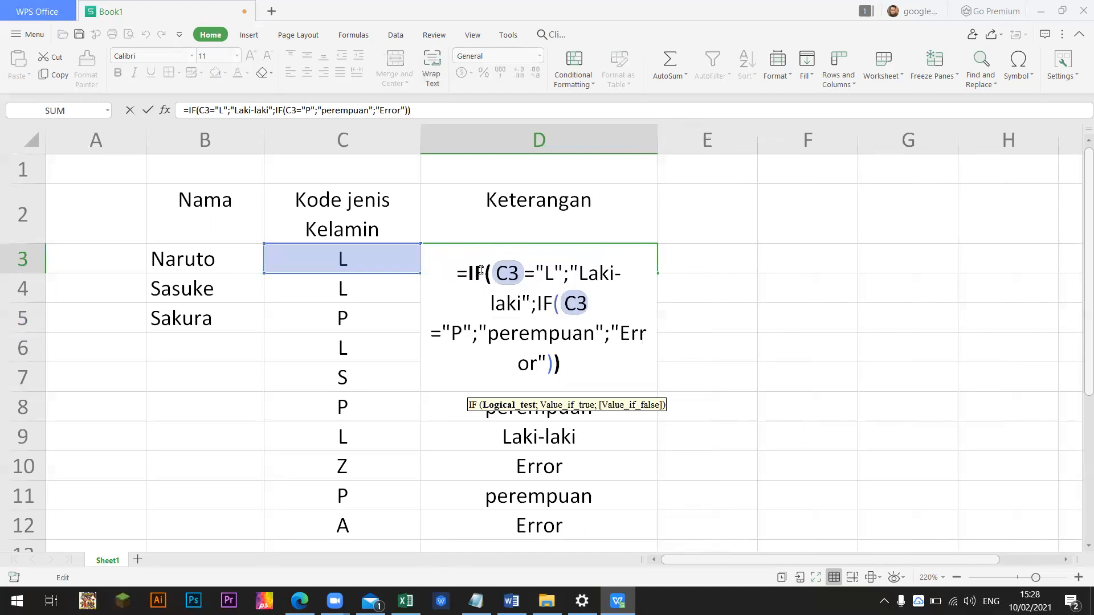
drag(474, 273, 545, 263)
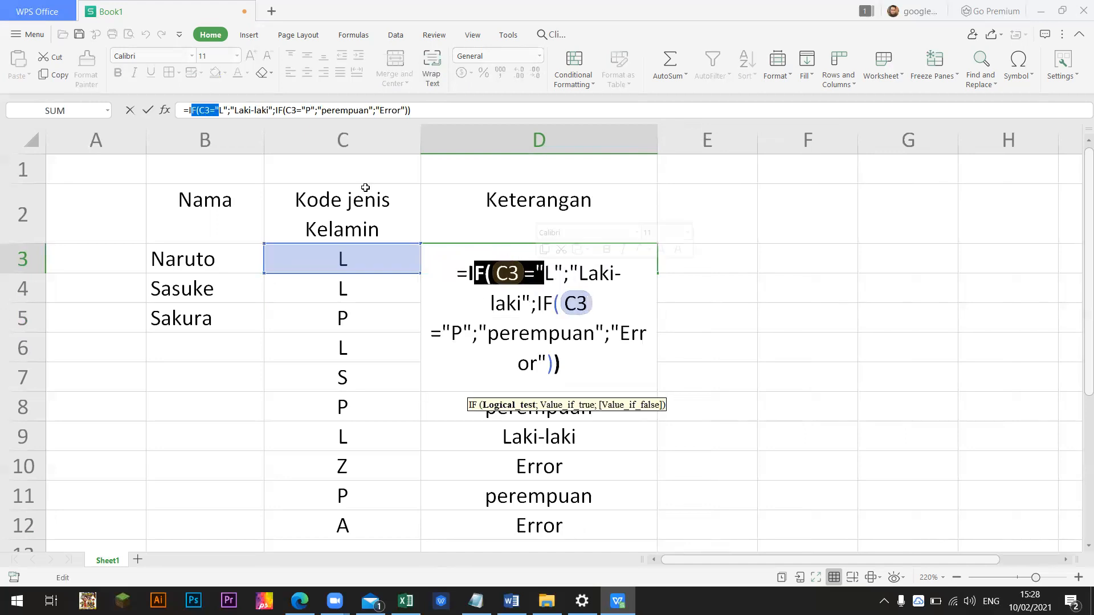
click(547, 274)
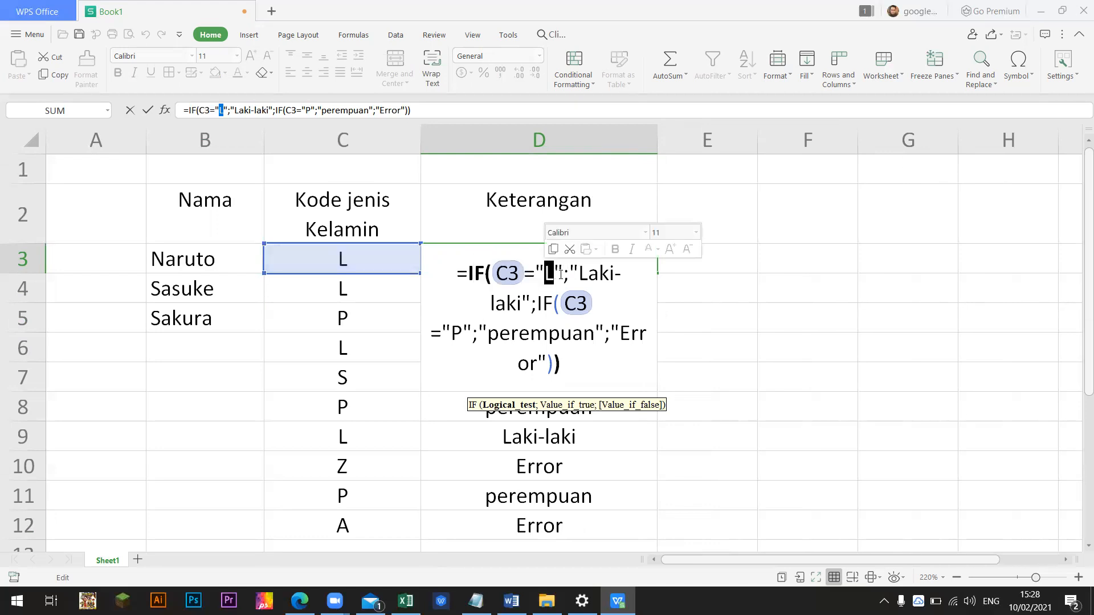
drag(577, 274, 521, 302)
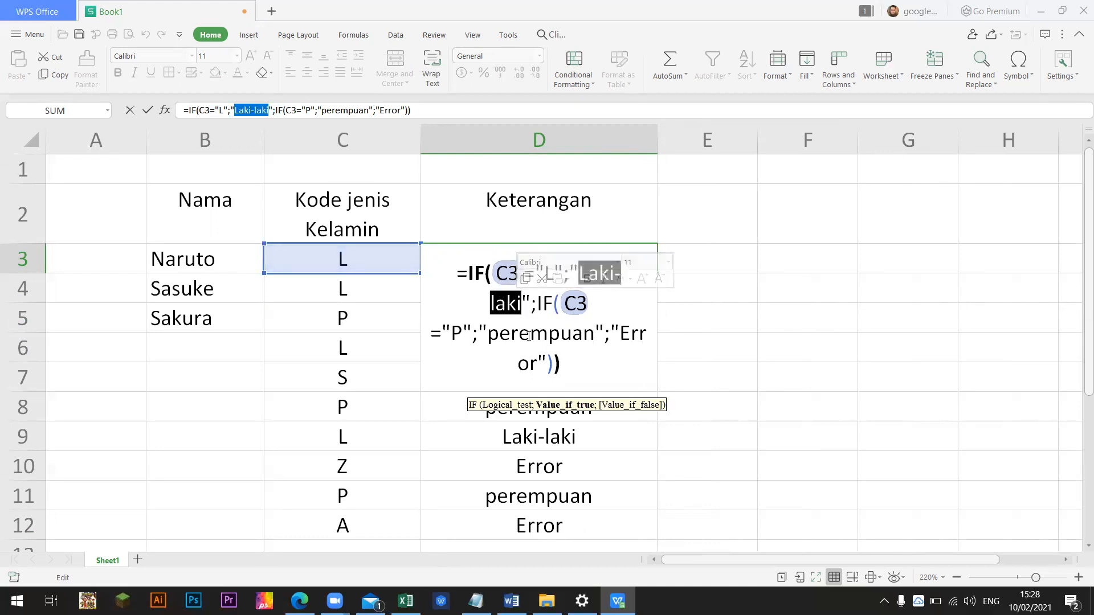
drag(490, 335, 587, 335)
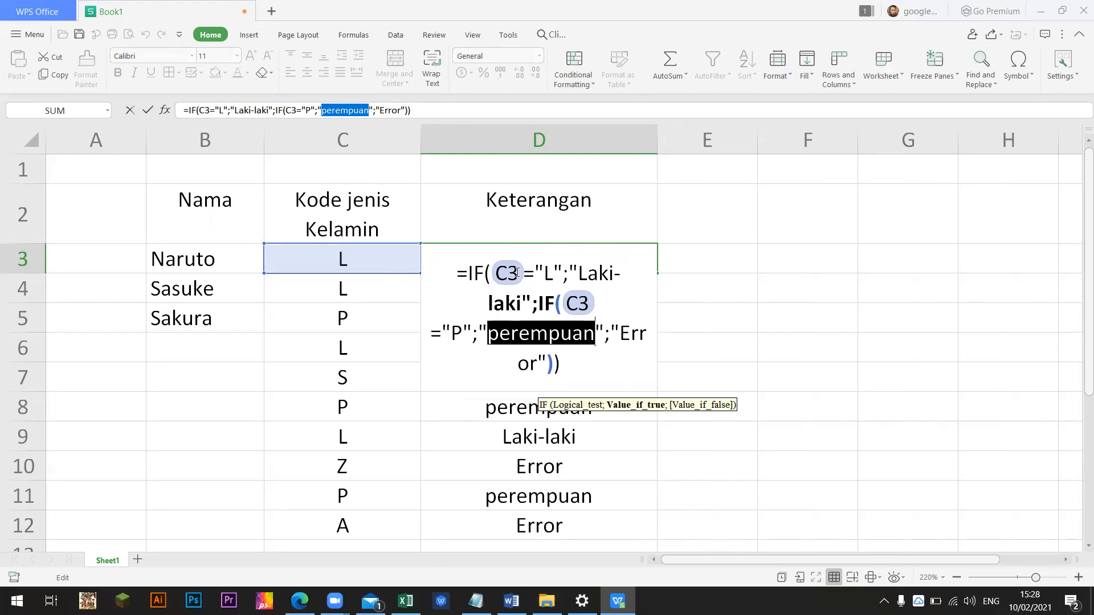
drag(559, 310, 457, 332)
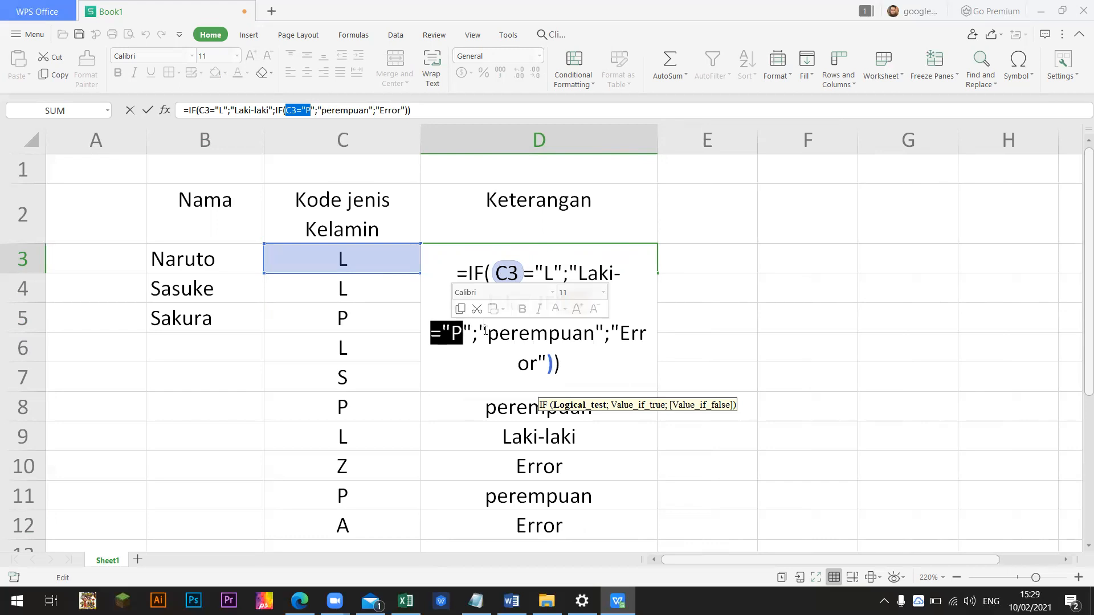
double_click(541, 334)
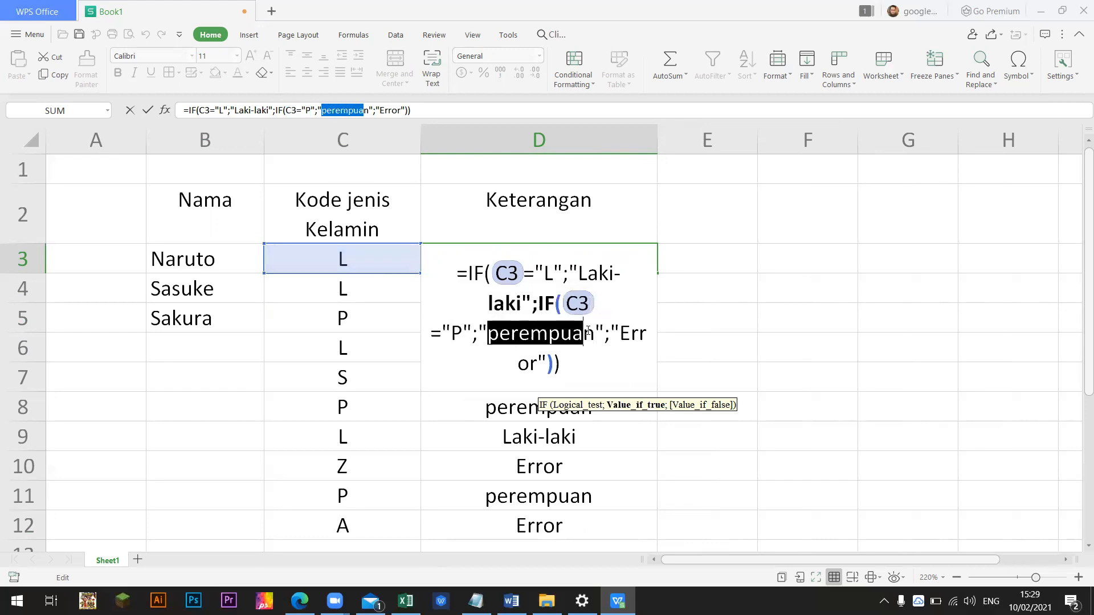
double_click(550, 274)
double_click(455, 334)
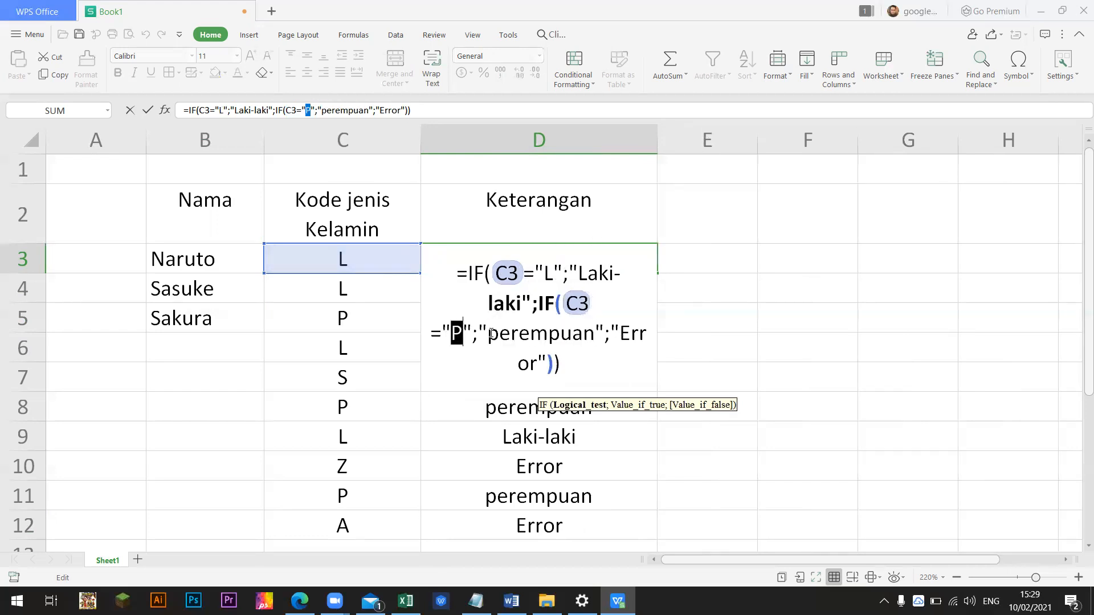
click(620, 329)
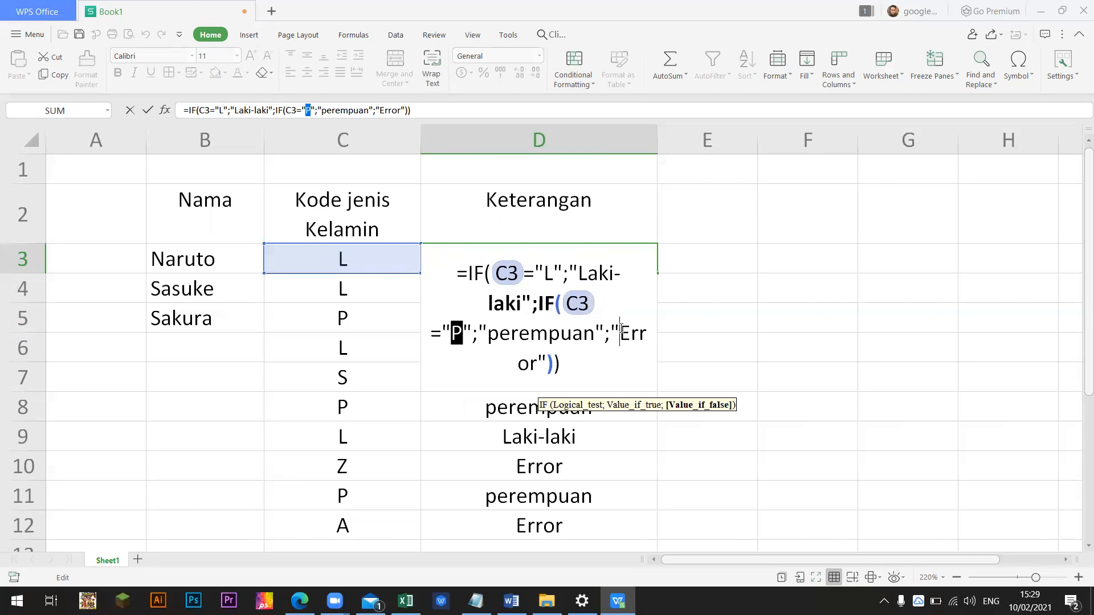
drag(620, 329, 675, 393)
click(677, 398)
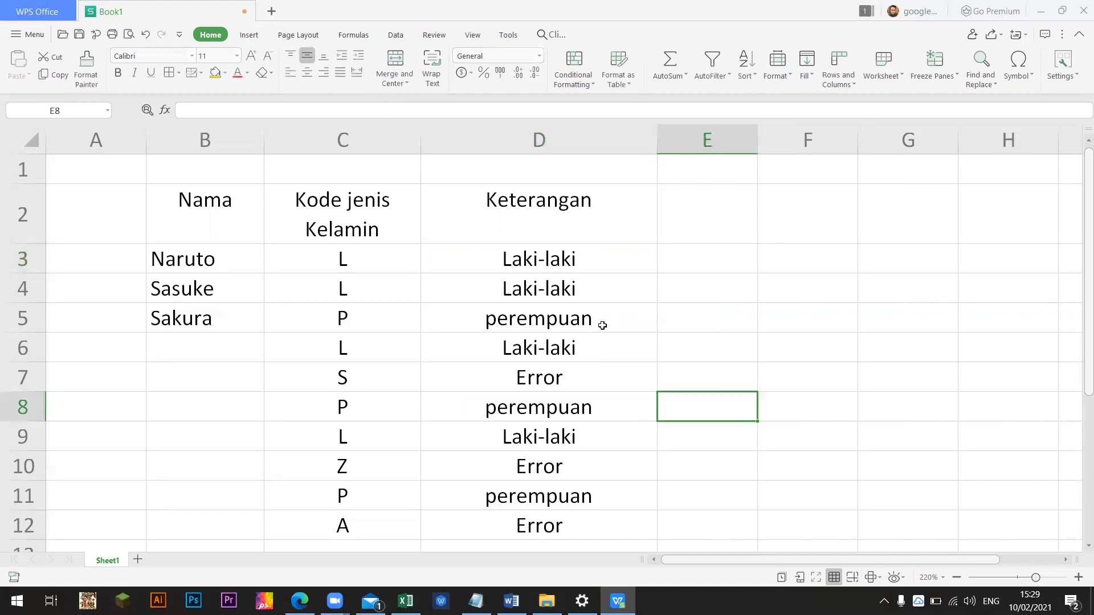
Review the descriptions in column D against the gender codes in column C.
drag(600, 258, 601, 496)
click(391, 279)
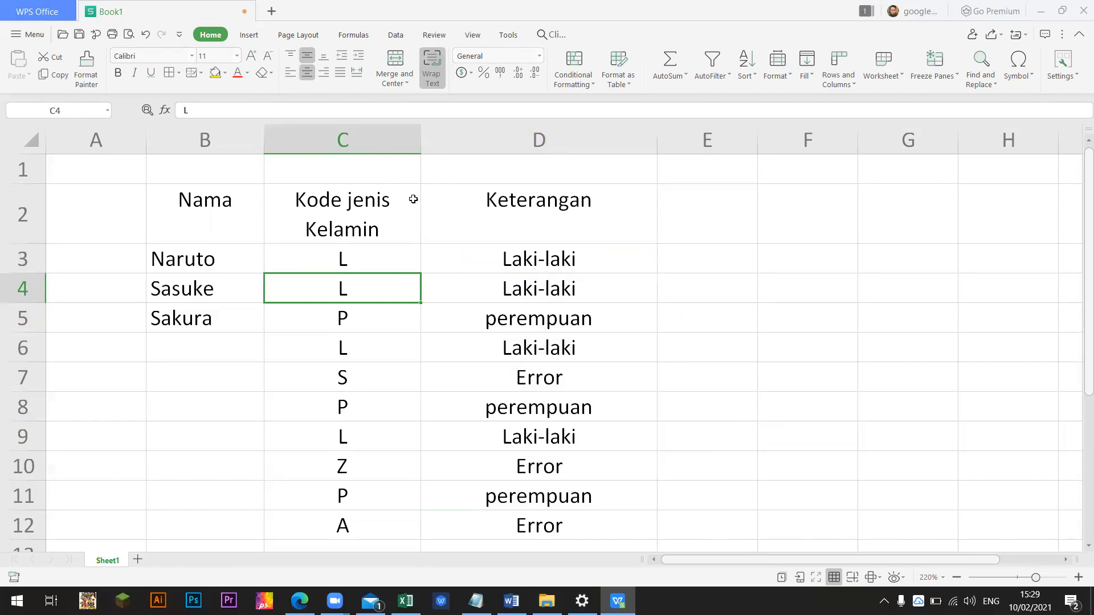
click(720, 253)
Enter the table title "Contoh IF" in B1 above the Nama heading.
click(168, 167)
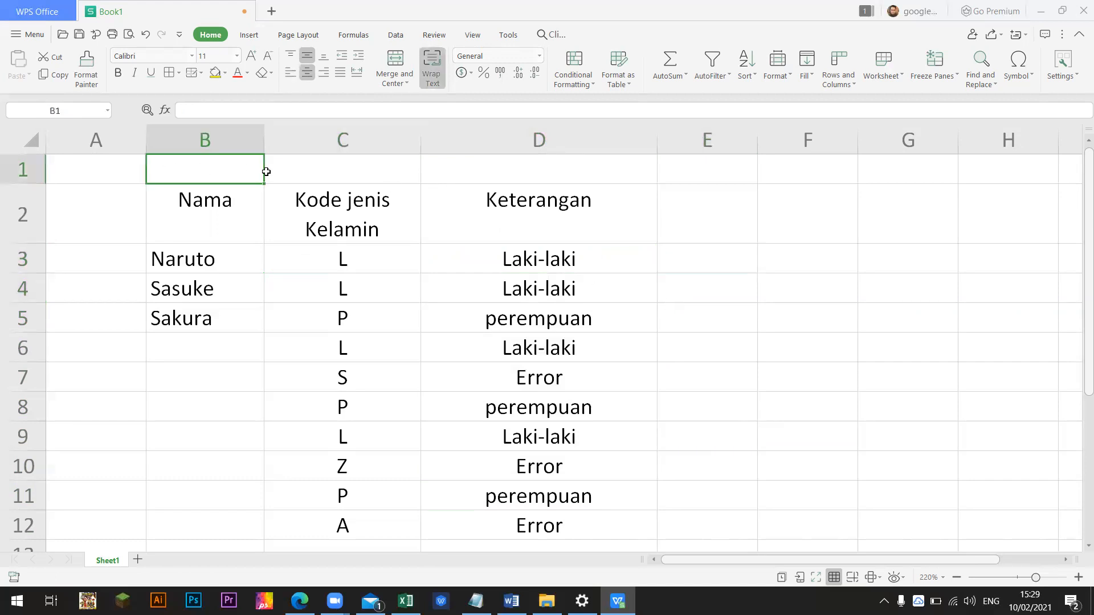
text(CNo)
key(BackSpace)
key(BackSpace)
text(o)
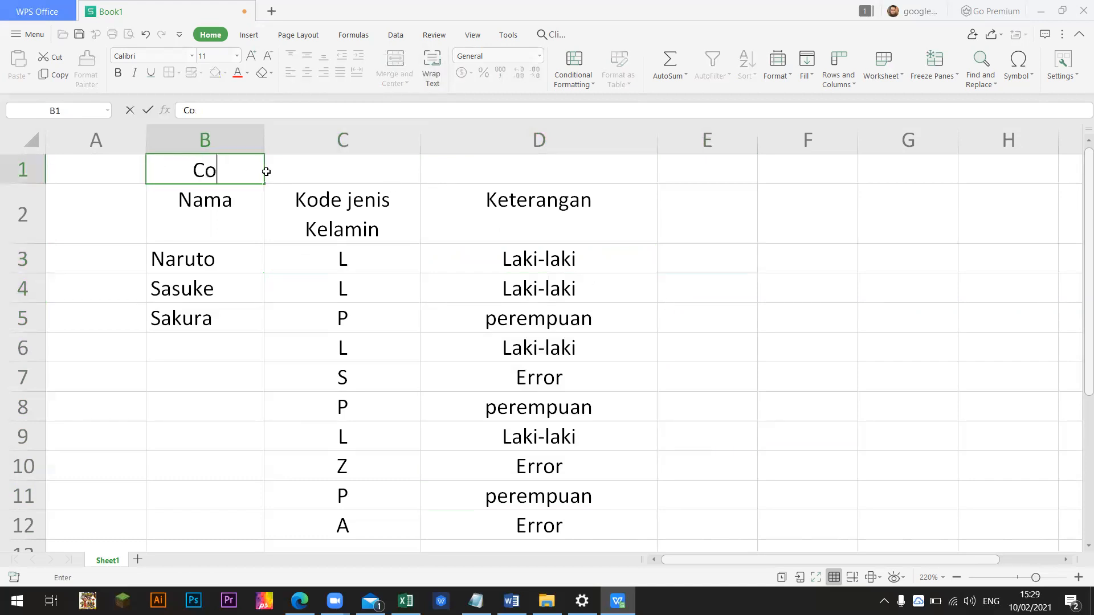
text(ntoh IF)
key(Return)
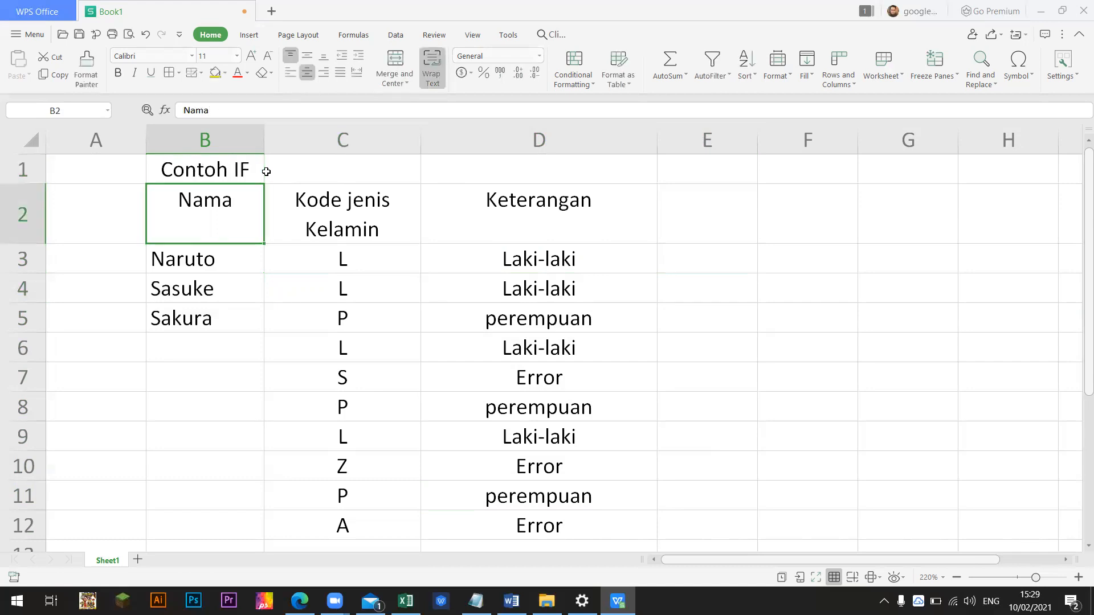
Fill the title cell B1 with the blue theme color.
click(208, 157)
click(226, 72)
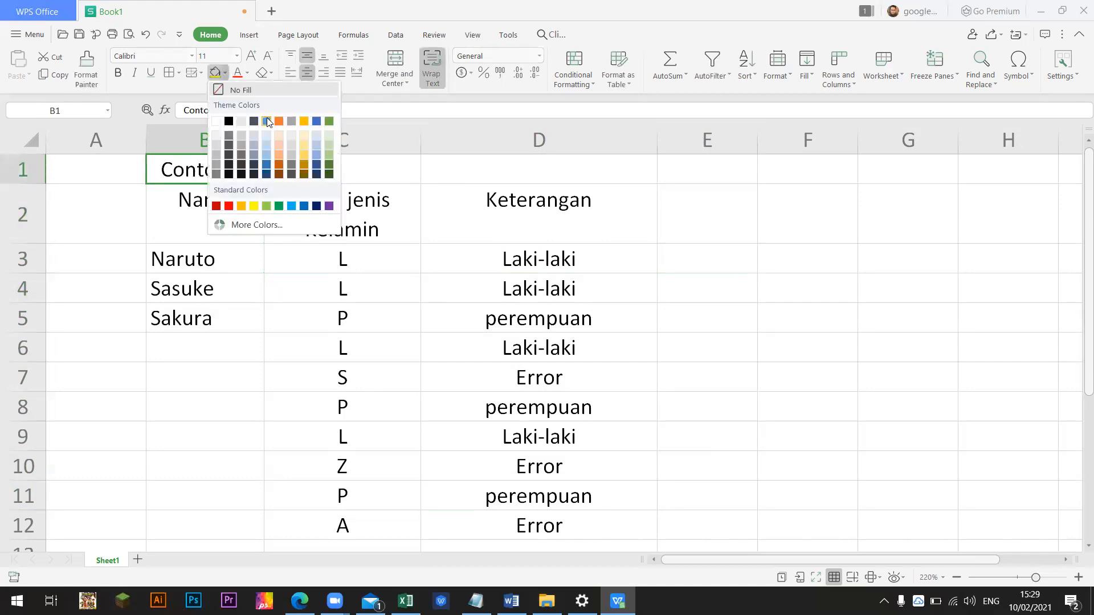
click(270, 122)
click(432, 297)
Fill B14 below the table with the same blue and enter the title "Lookup" in it.
scroll(251, 439, down, 1)
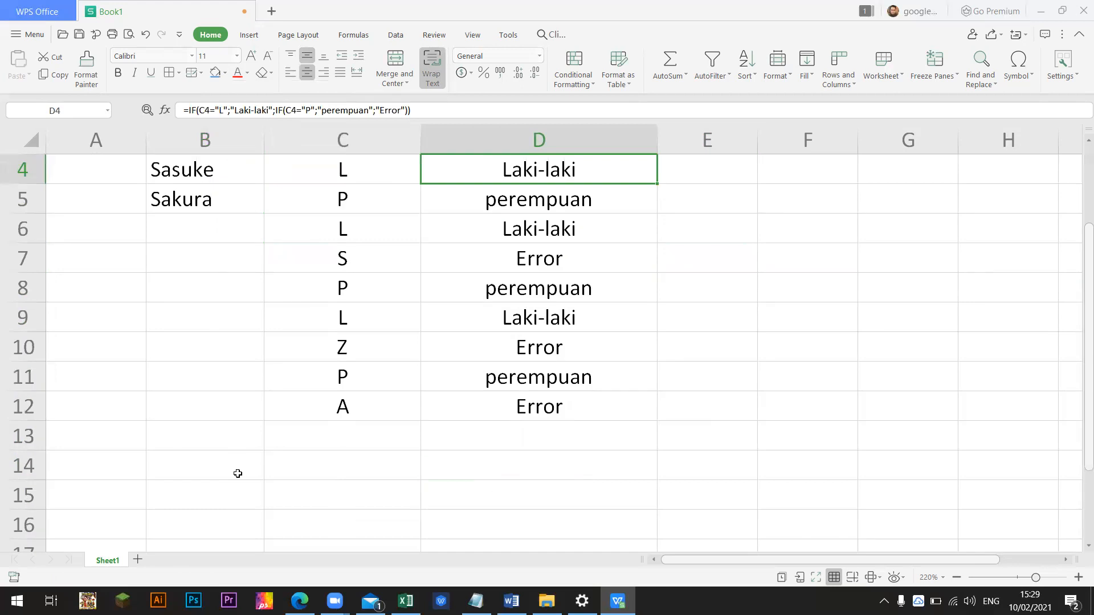
click(207, 465)
click(217, 73)
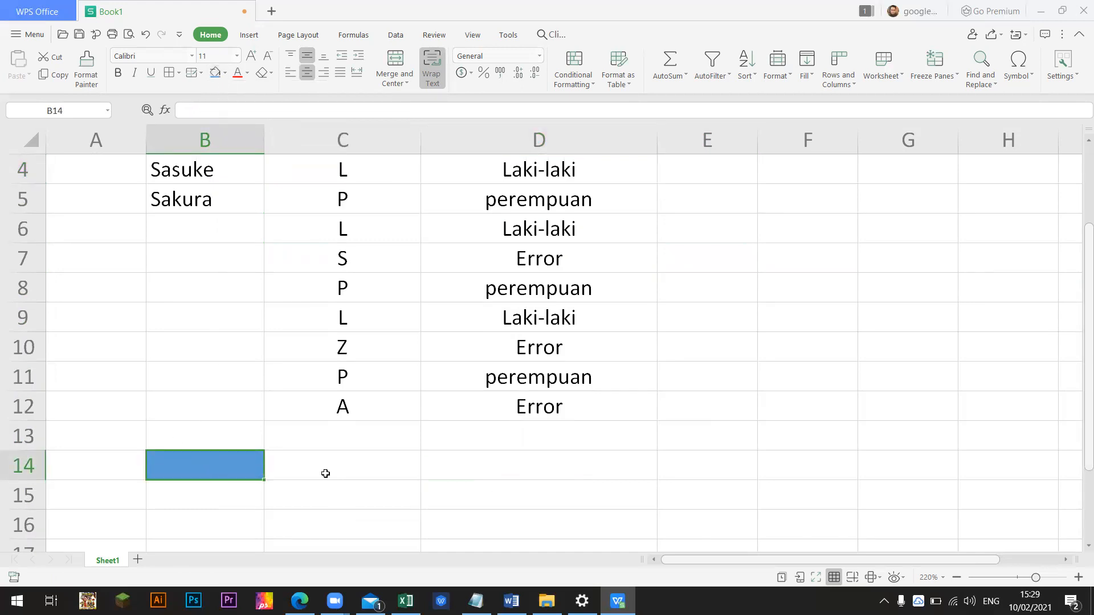
text(Lookup)
key(Return)
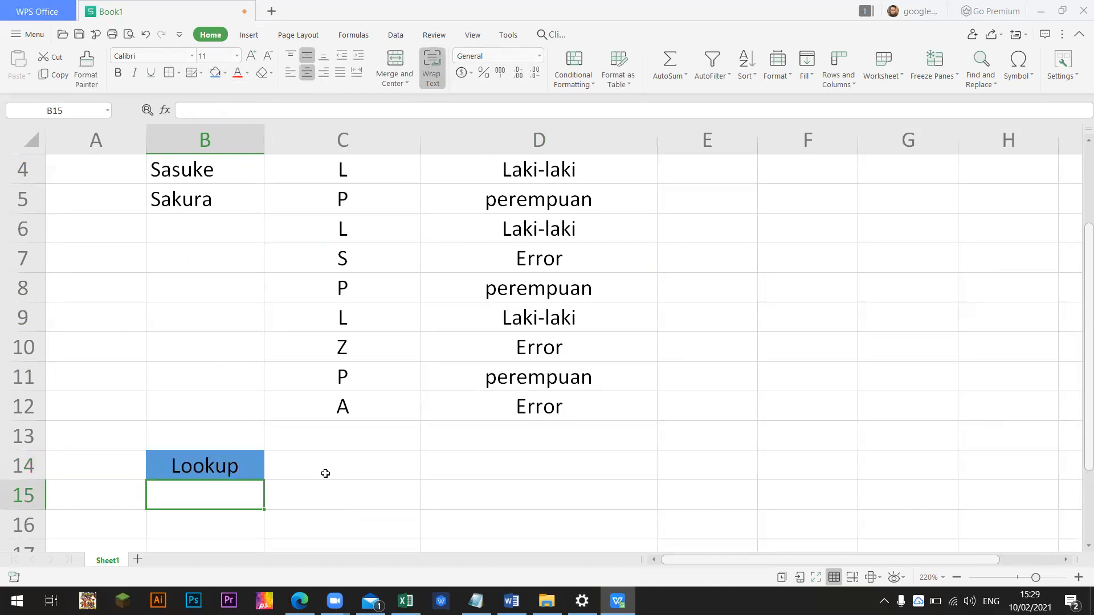
Enter the subheading "Horizontal" in B15 below the Lookup title.
click(339, 472)
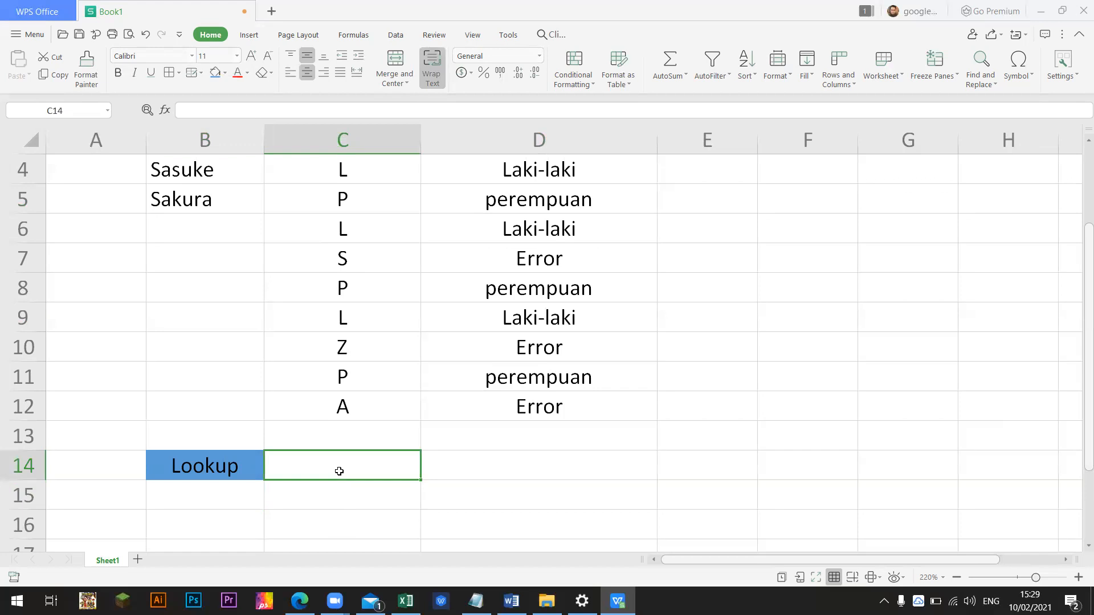
key(Down)
key(Left)
text(H)
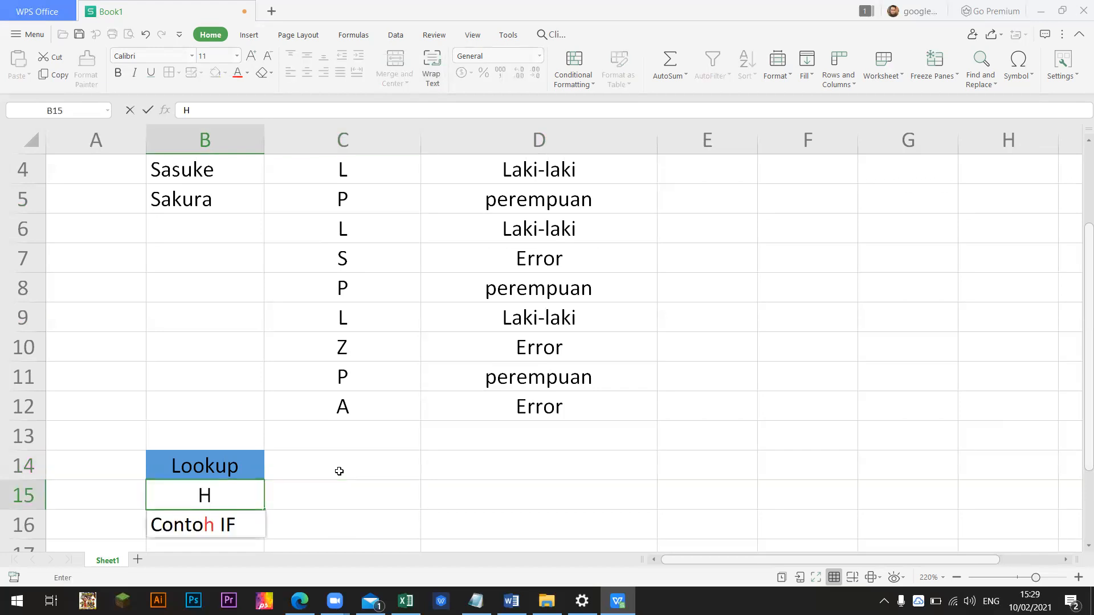
key(BackSpace)
text(J)
key(BackSpace)
text(Hori)
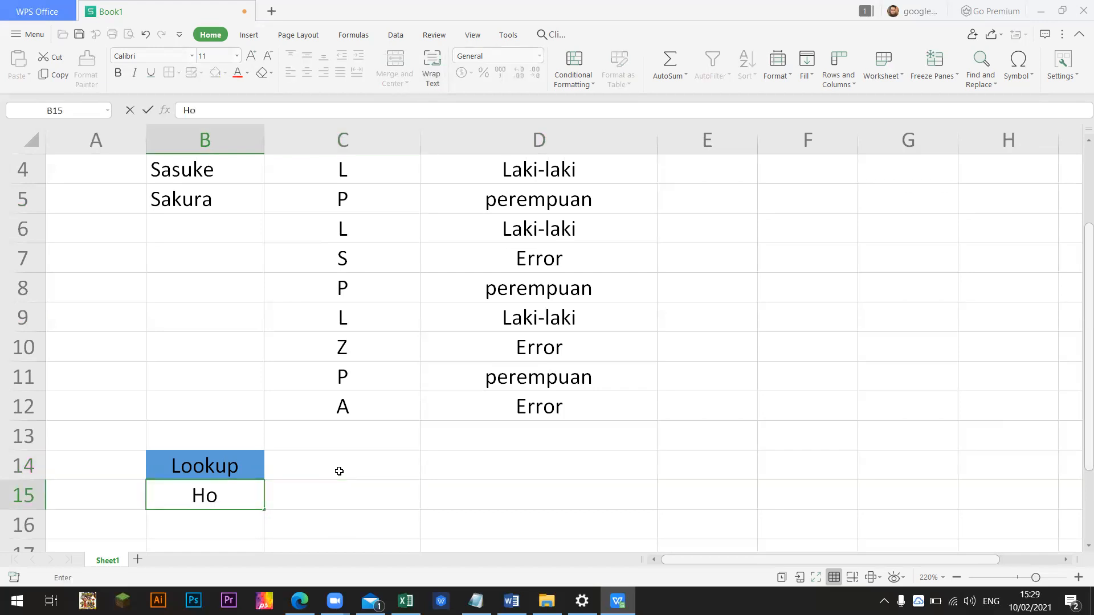
text(ntal)
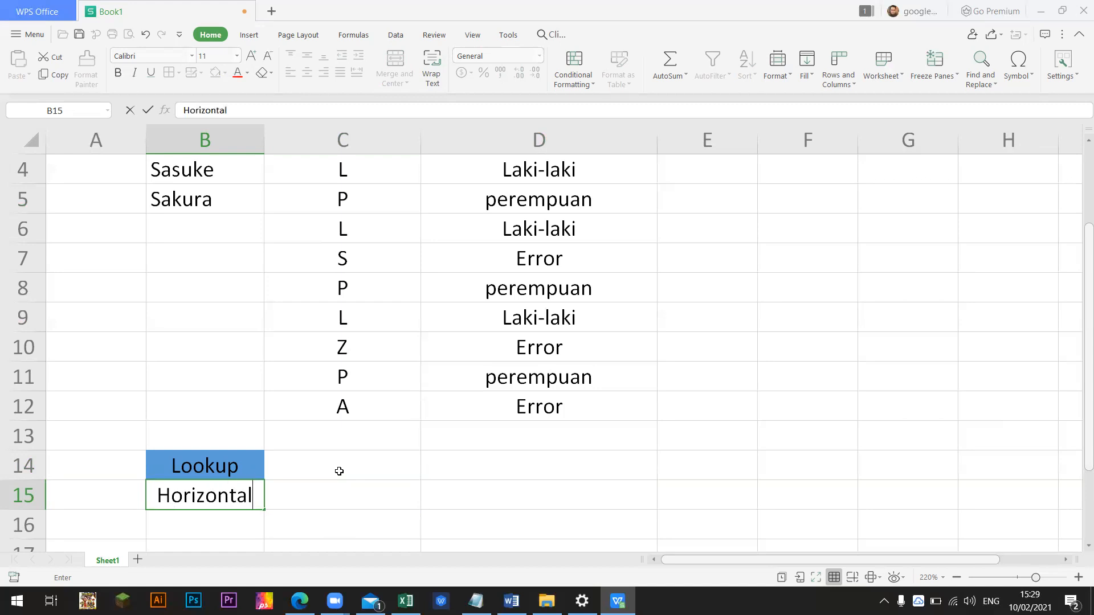
key(Return)
Enter the subheading "Vertical" in C15 beside Horizontal.
key(Up)
key(Right)
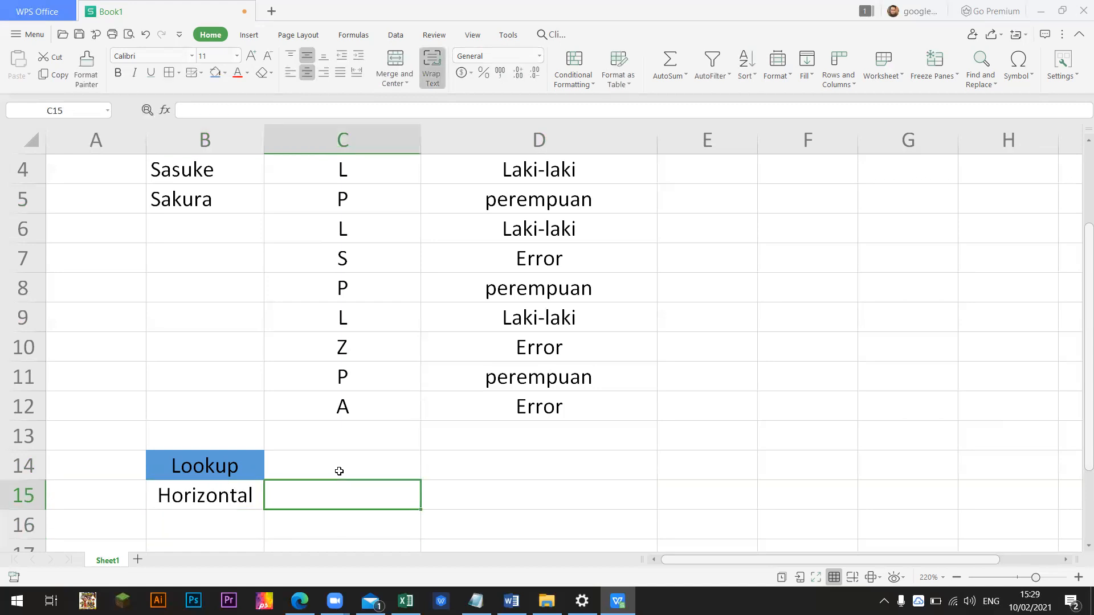
text(Vertical)
key(Return)
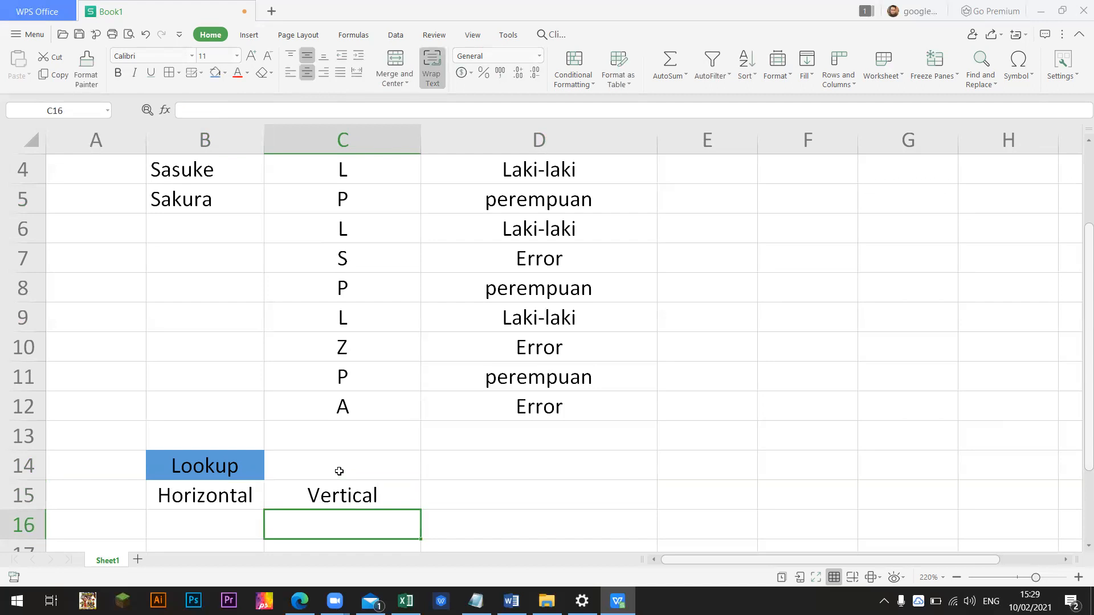
Left-align the Lookup title and the Horizontal and Vertical subheadings in B14:C15.
key(Up)
key(Left)
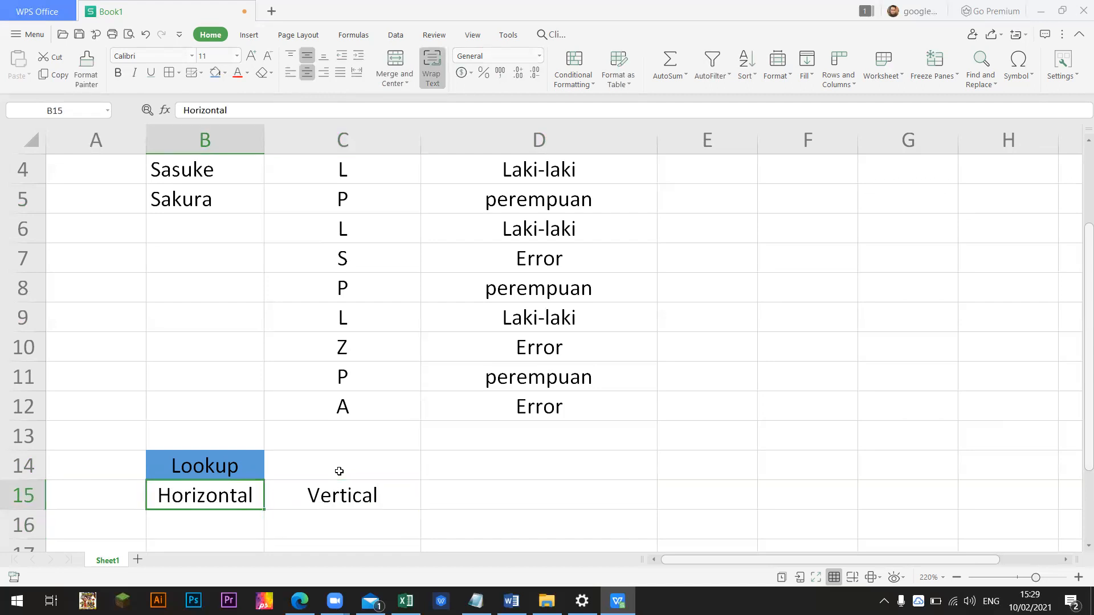
key(Down)
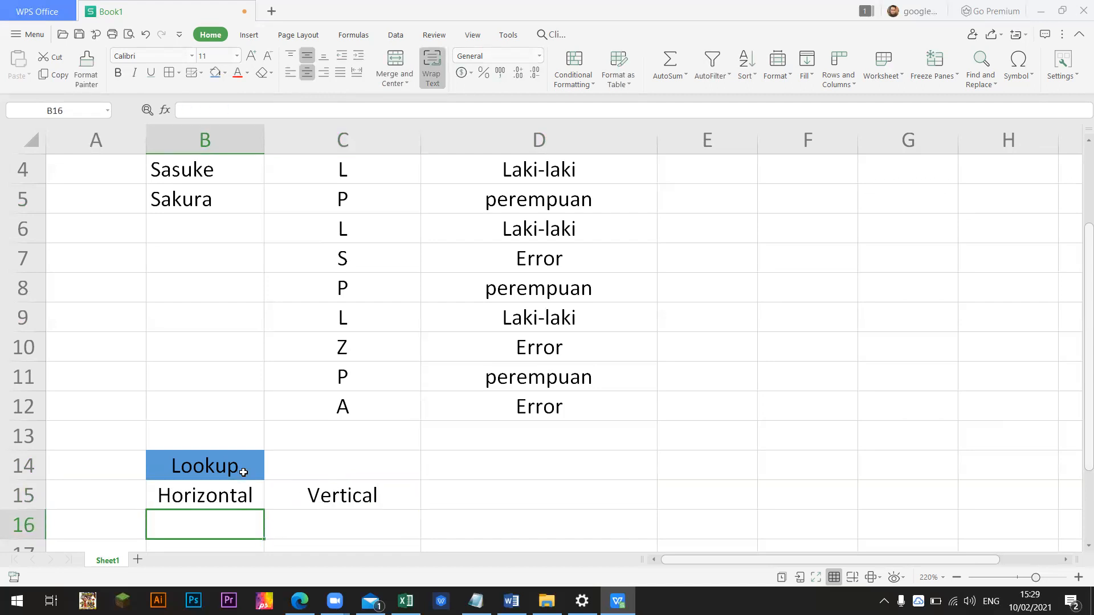
drag(245, 466, 342, 493)
click(290, 71)
click(373, 385)
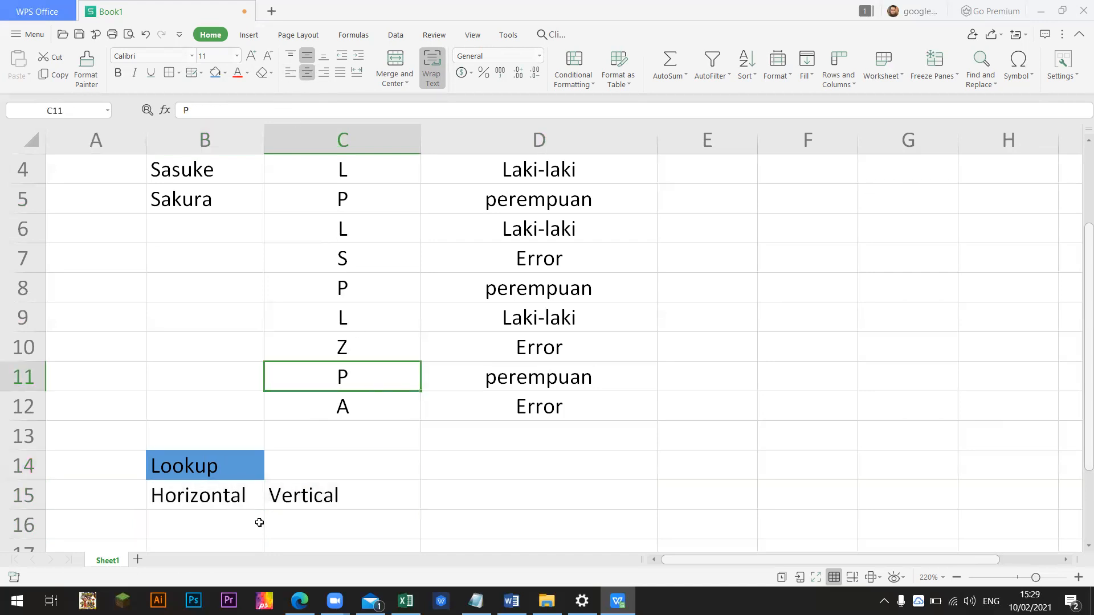
Write the syntax =HLOOKUP(cell;Table;Baris keberapa) in B16 under the Horizontal subheading.
click(242, 522)
scroll(243, 523, down, 1)
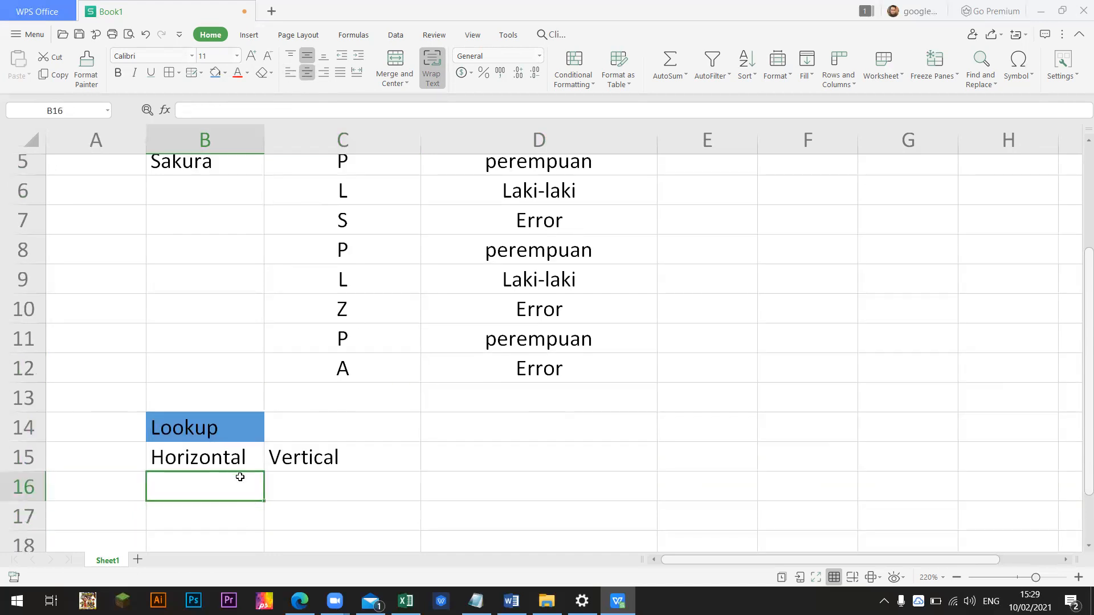
text(=)
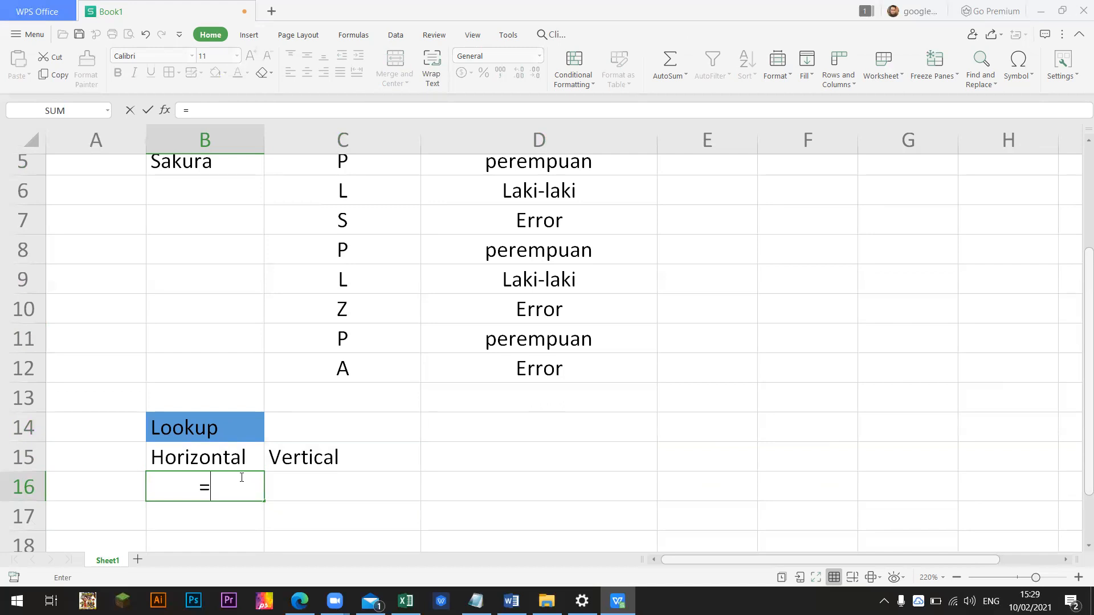
text(H)
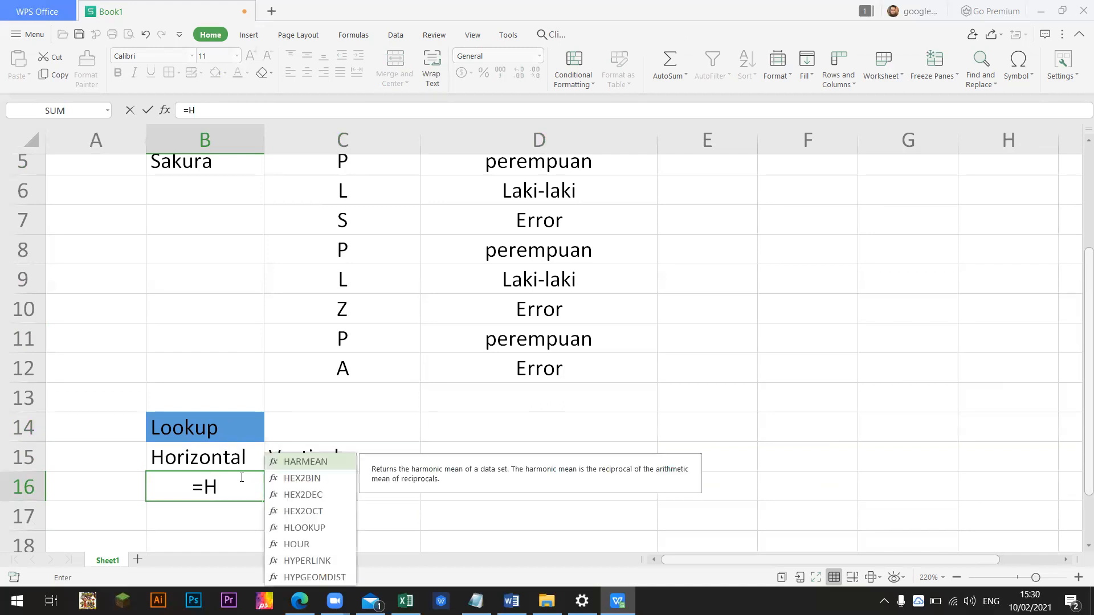
text(LOO)
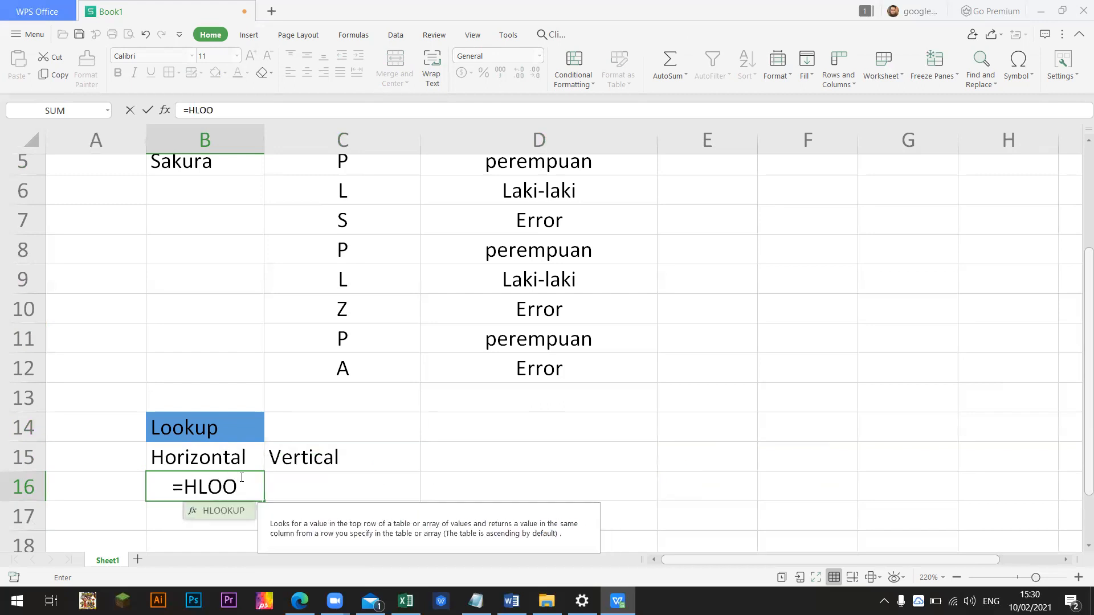
text(KUP(cell)
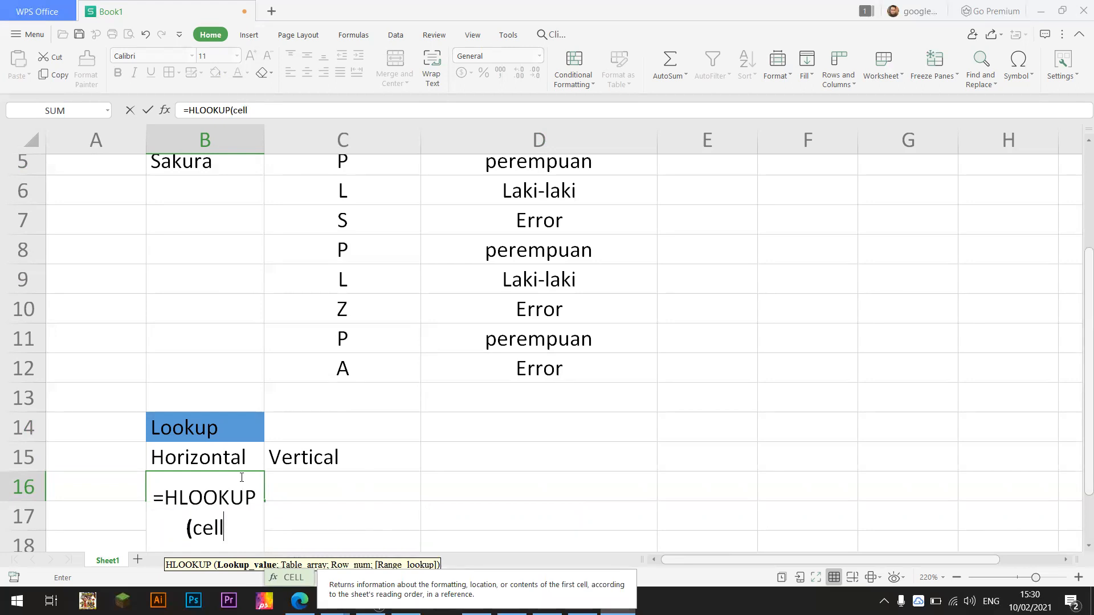
text(;)
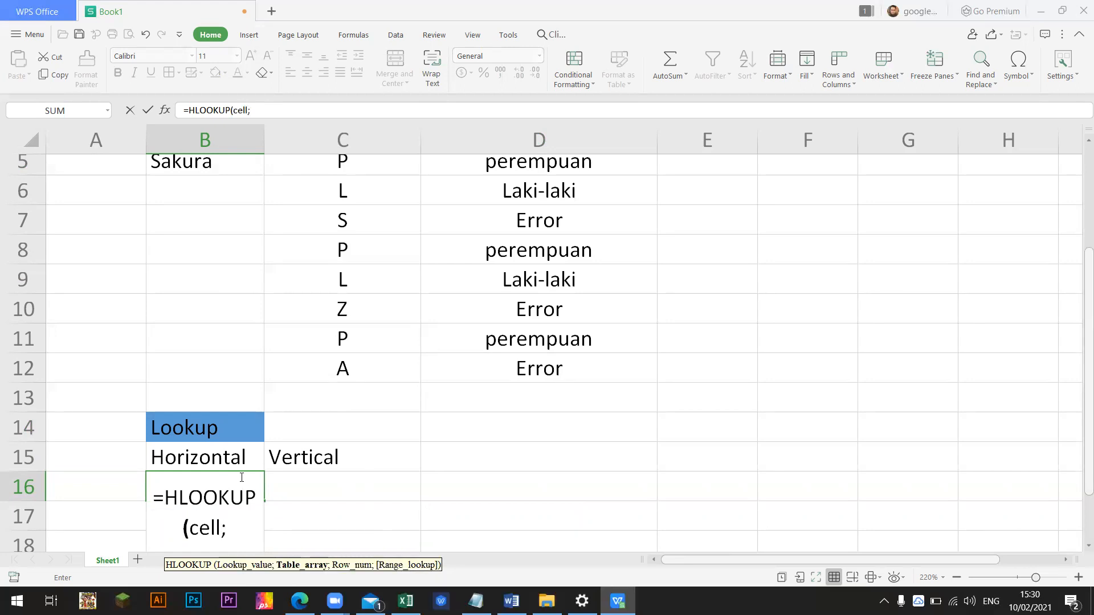
text(Table;)
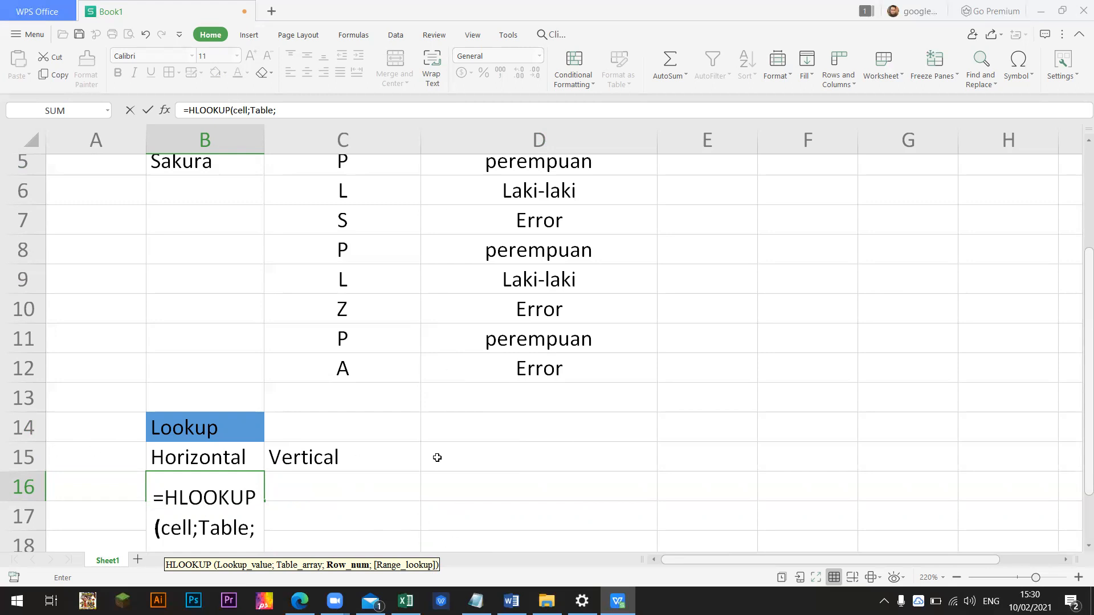
text(Baris)
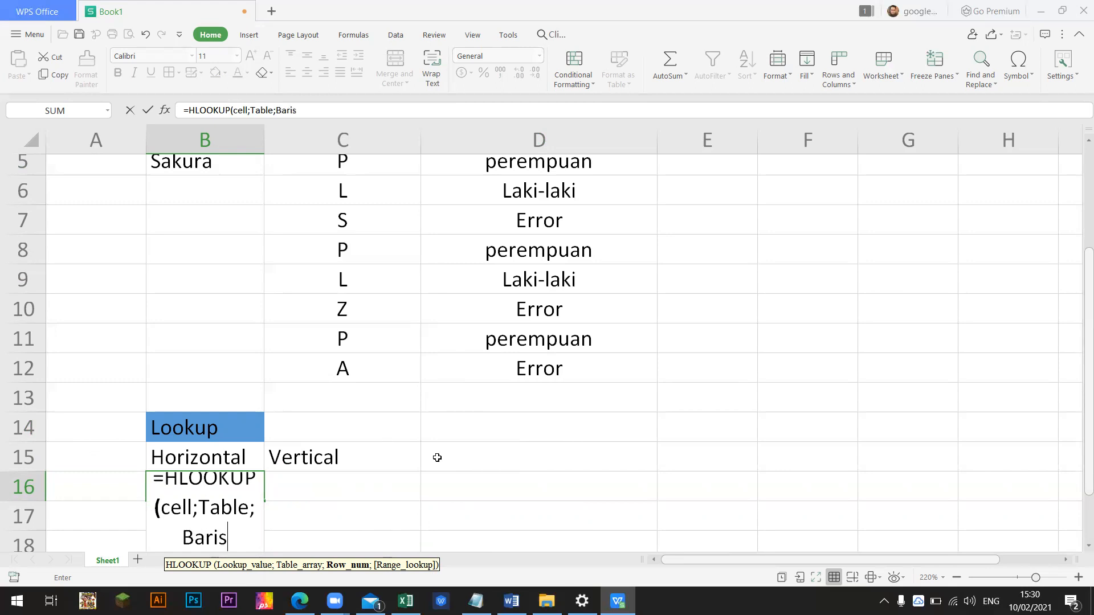
text( kebe)
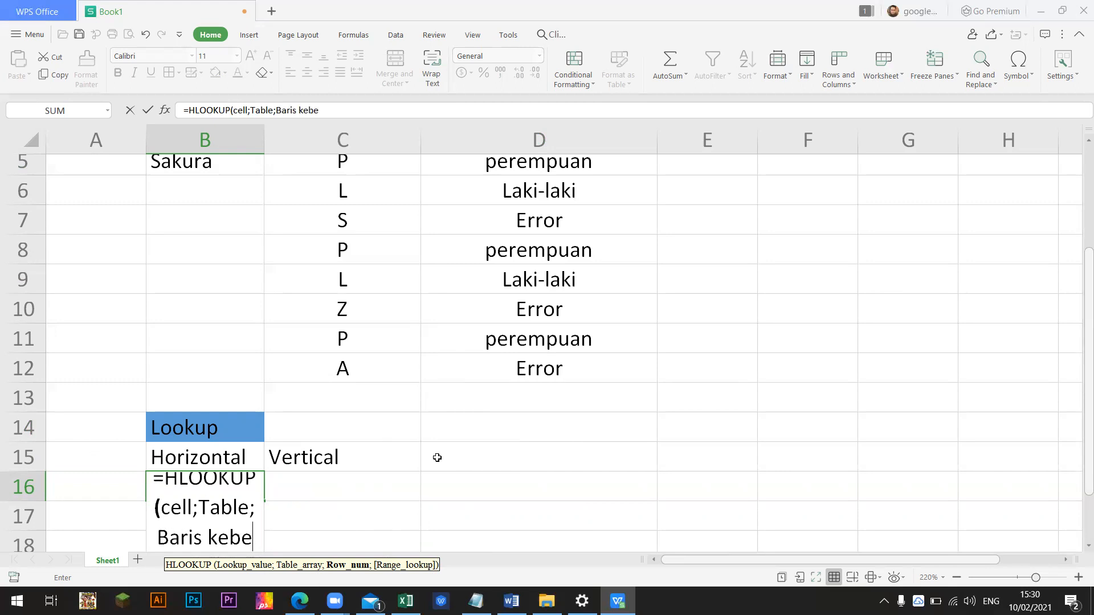
text(rapa))
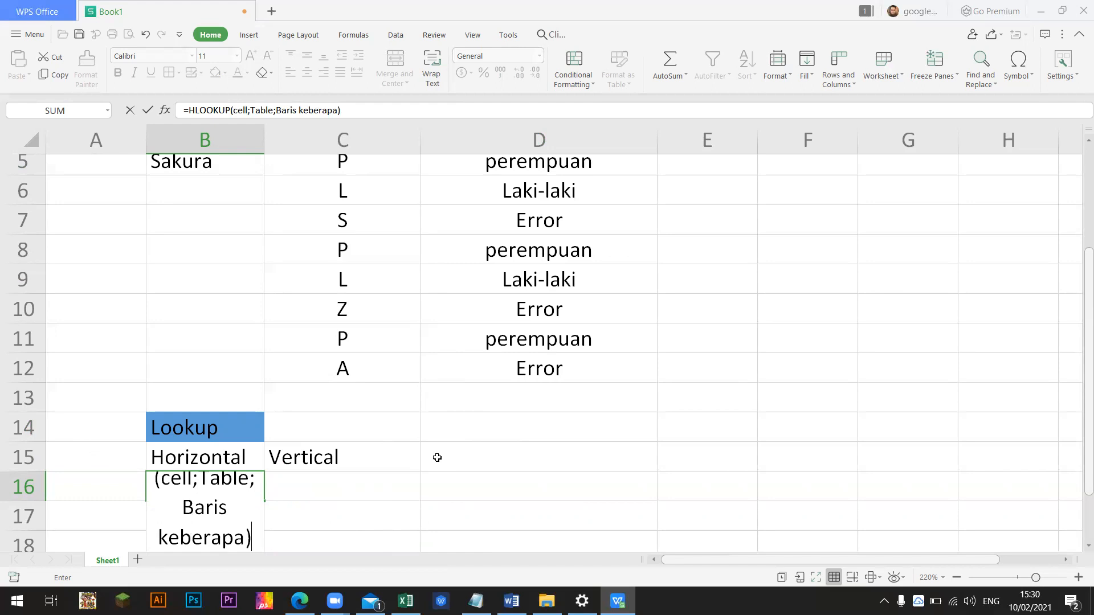
Turn the HLOOKUP entry in B16 into plain text with a leading apostrophe.
key(Return)
key(Up)
key(F2)
text(')
key(Return)
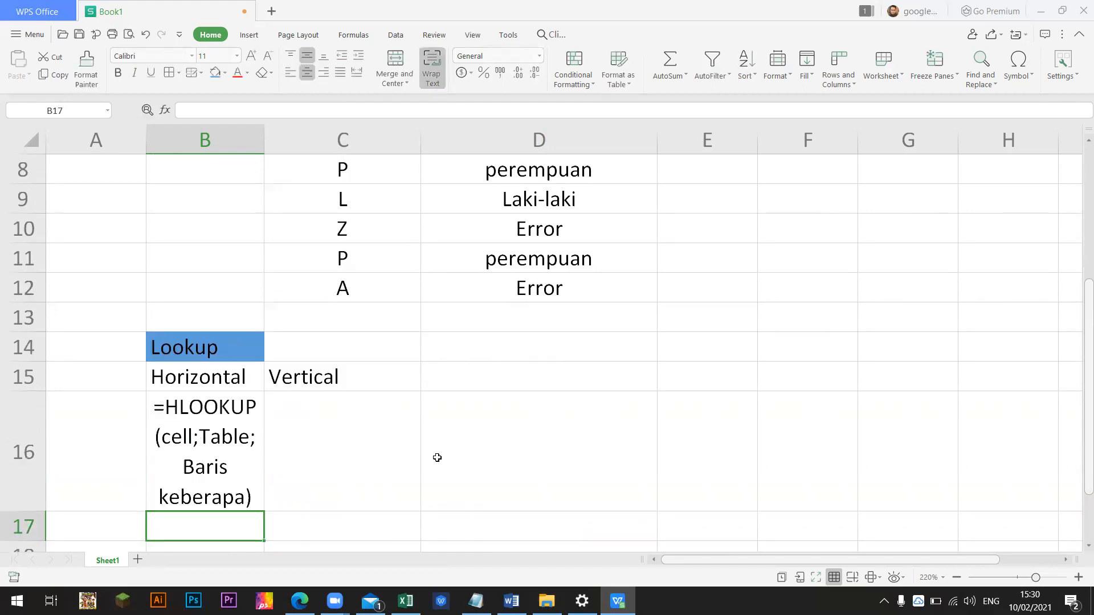
Widen the columns of the whole sheet, and fit all column widths and row heights to their contents.
drag(268, 137, 410, 136)
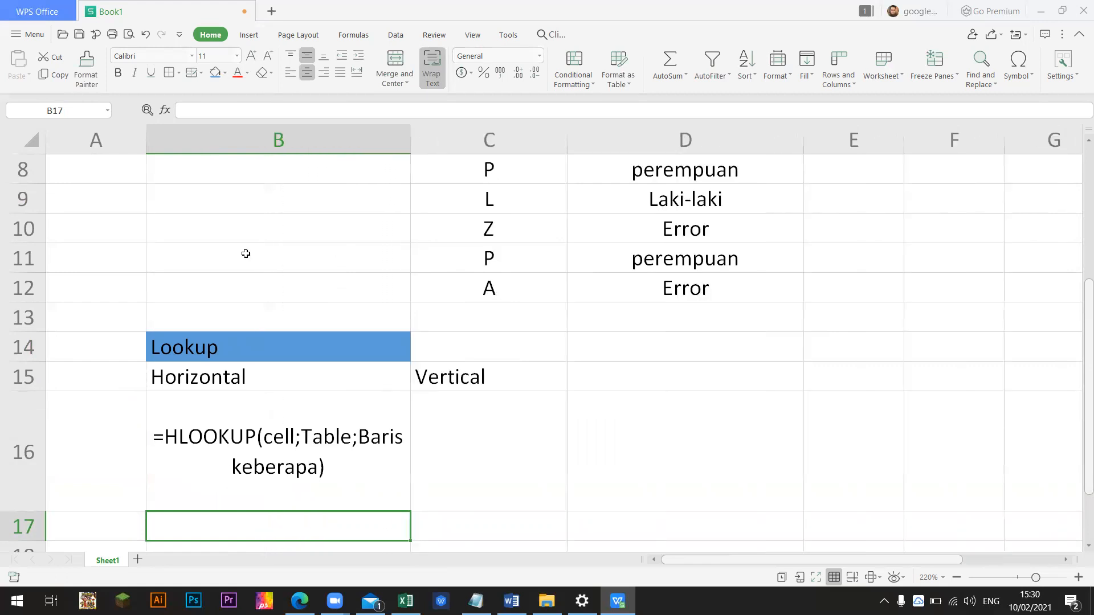
key(ctrl+a)
key(ctrl+a)
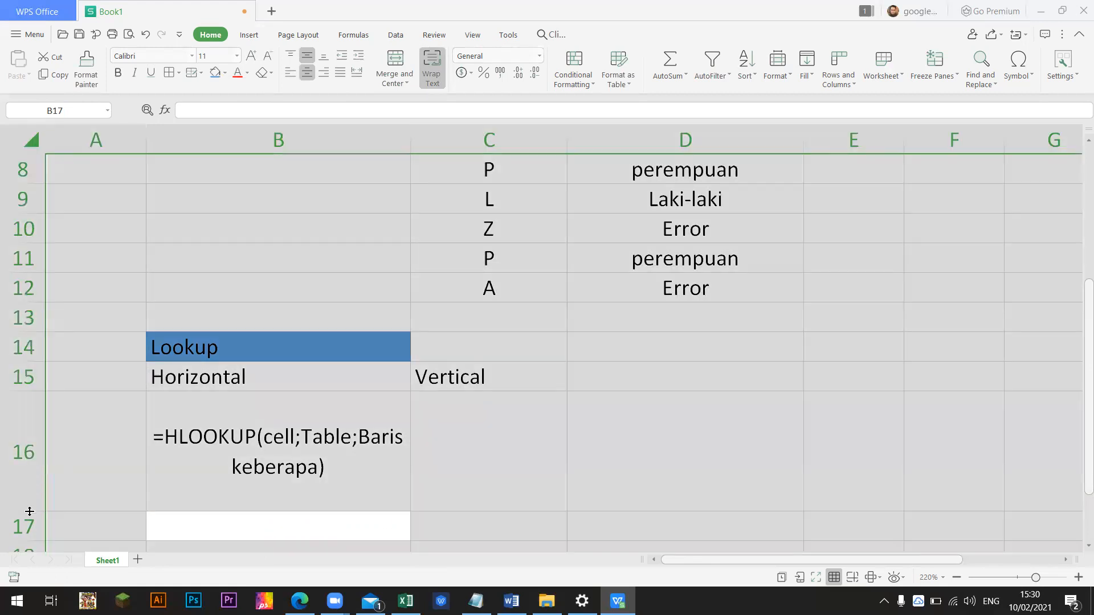
double_click(30, 511)
drag(410, 144, 519, 144)
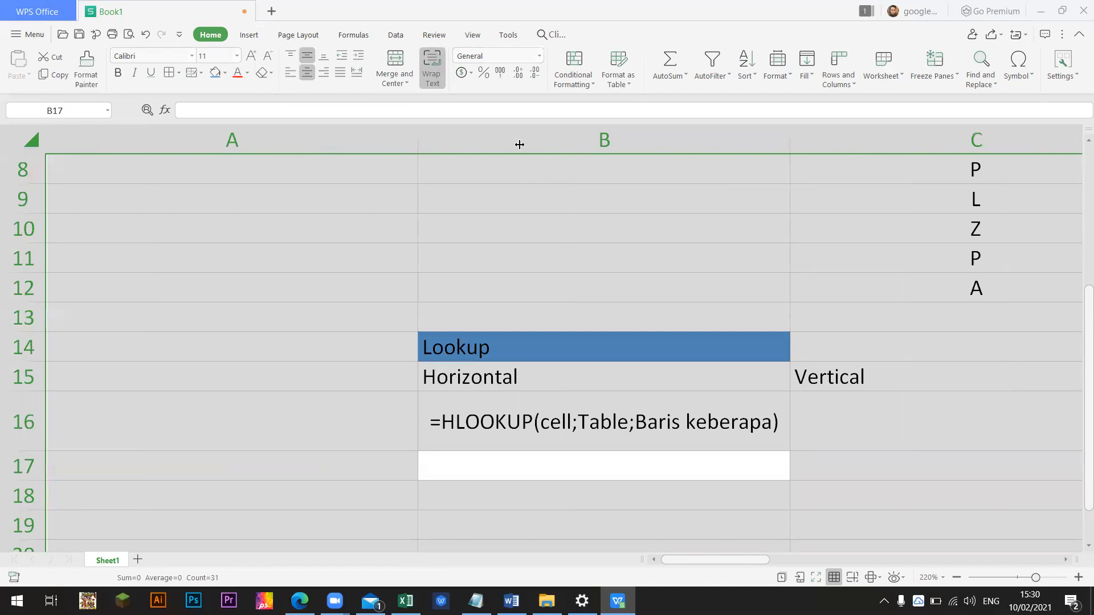
double_click(414, 137)
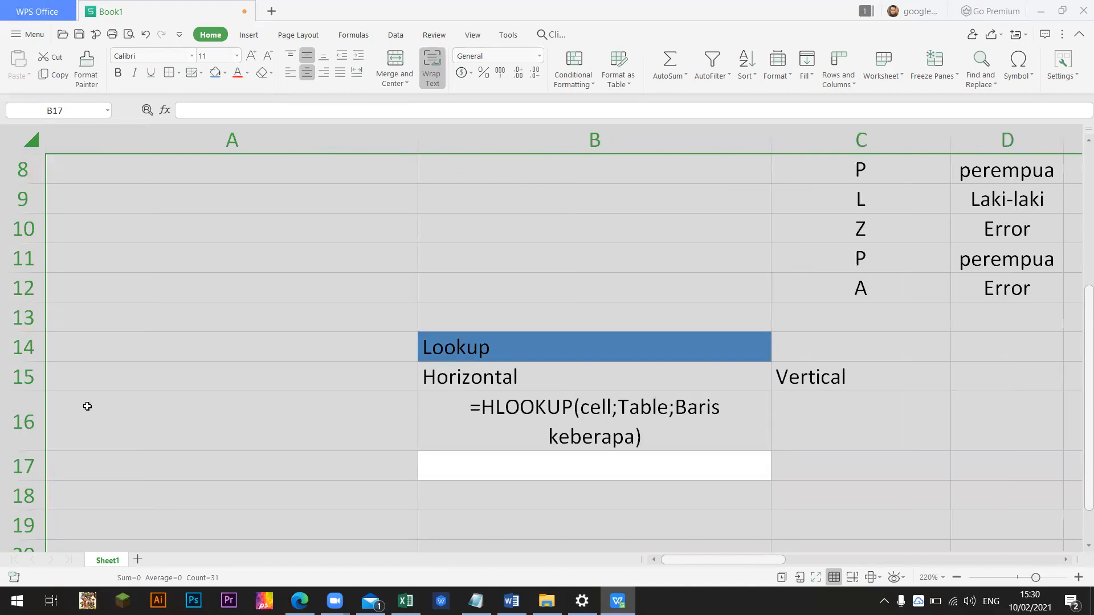
double_click(31, 449)
click(472, 355)
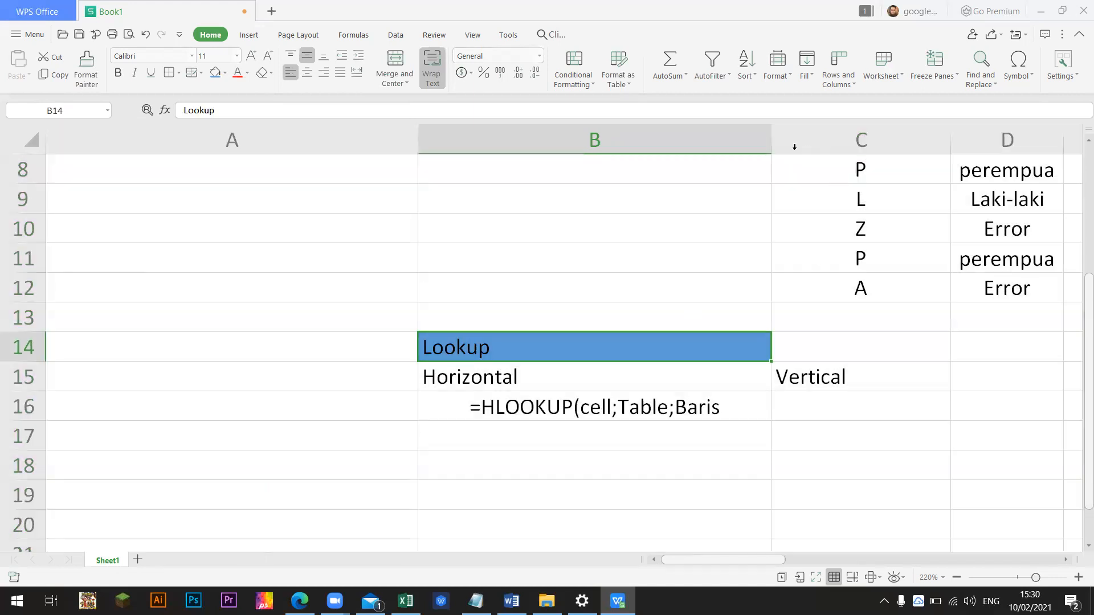
Try fitting the width of column B to the full HLOOKUP text, and narrow the column back.
double_click(771, 143)
scroll(766, 347, up, 3)
click(559, 496)
click(556, 481)
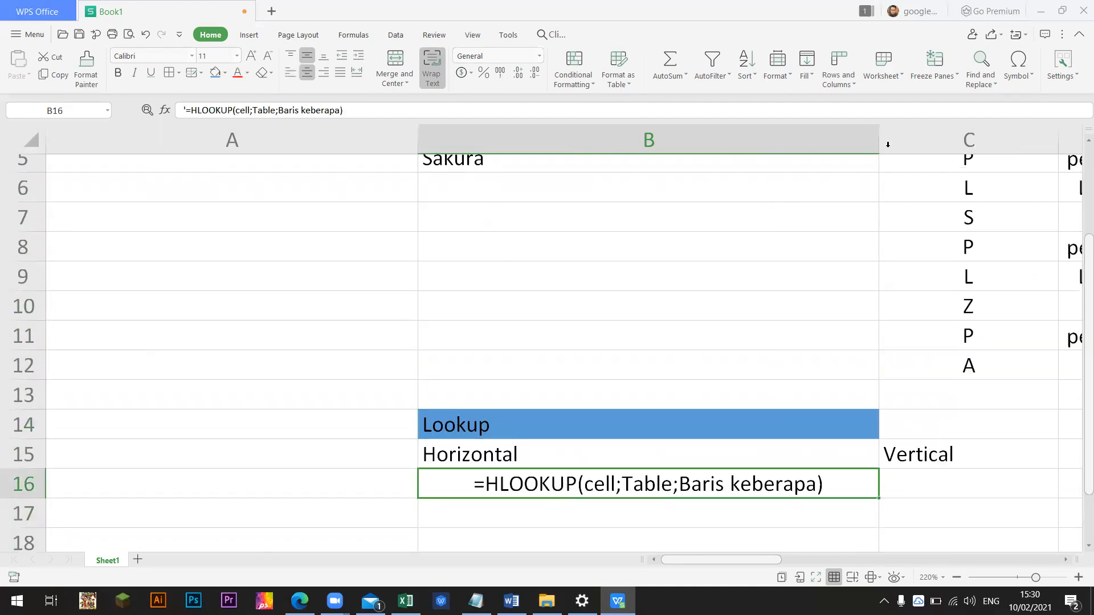
drag(879, 140, 771, 139)
click(747, 359)
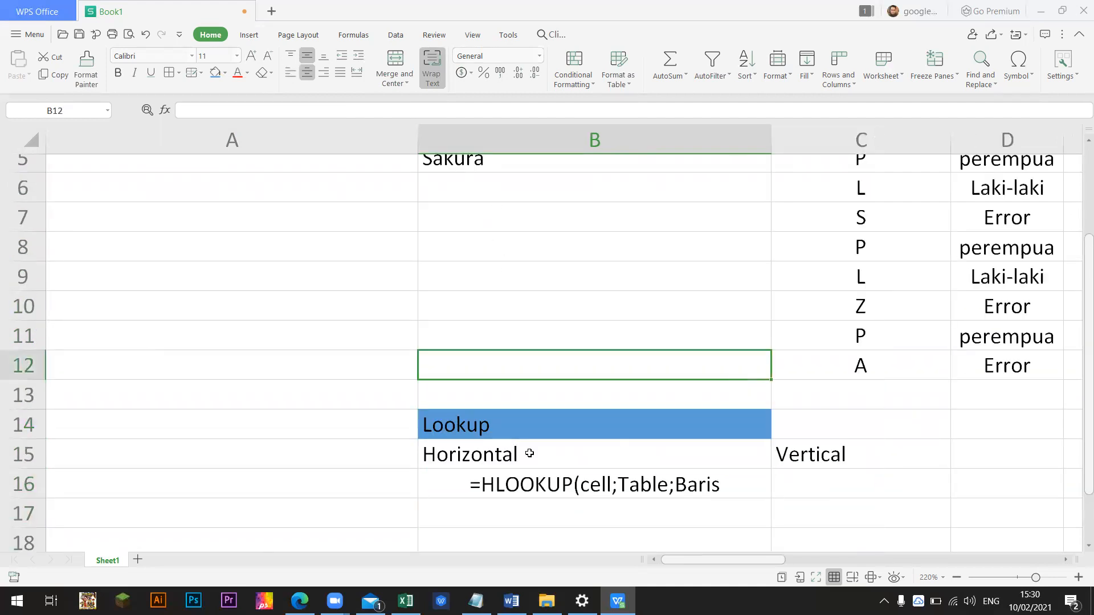
Left-align the HLOOKUP syntax in B16 and make column B narrower.
click(496, 478)
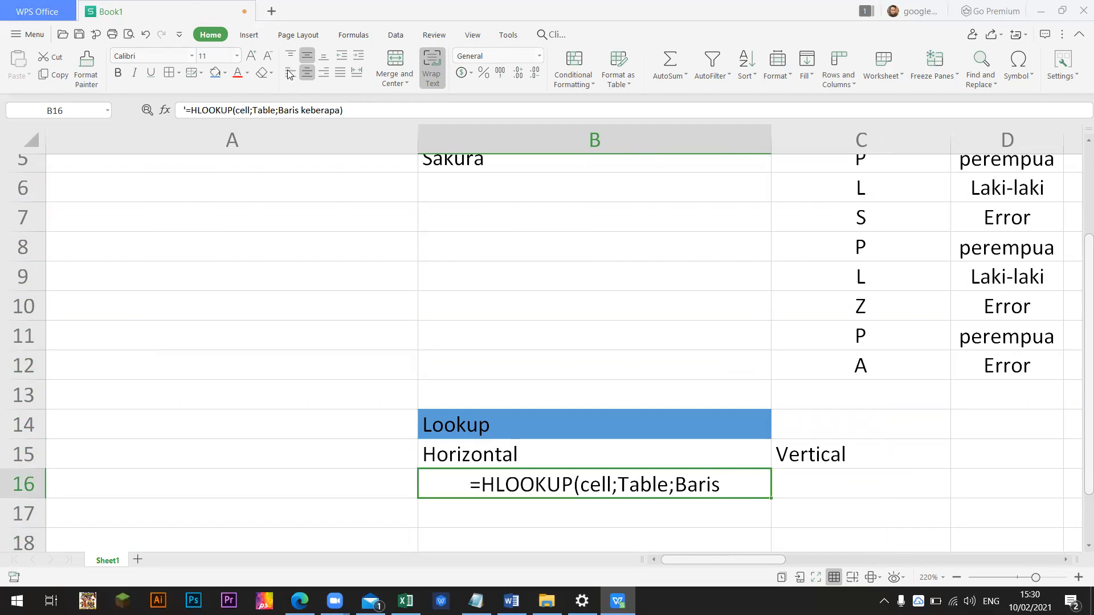
click(287, 70)
drag(774, 136, 691, 136)
click(714, 308)
scroll(718, 314, up, 2)
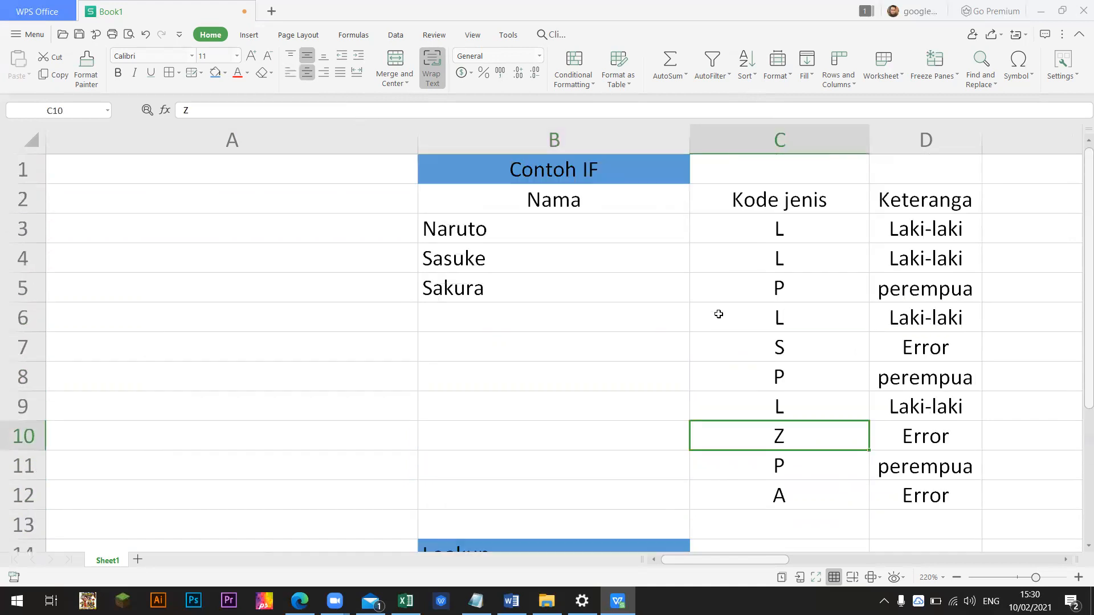
Write the syntax =VLOOKUP(cell;Table;kolom keberapa) in C16 under the Vertical subheading.
scroll(730, 353, down, 2)
click(752, 445)
click(740, 431)
click(743, 465)
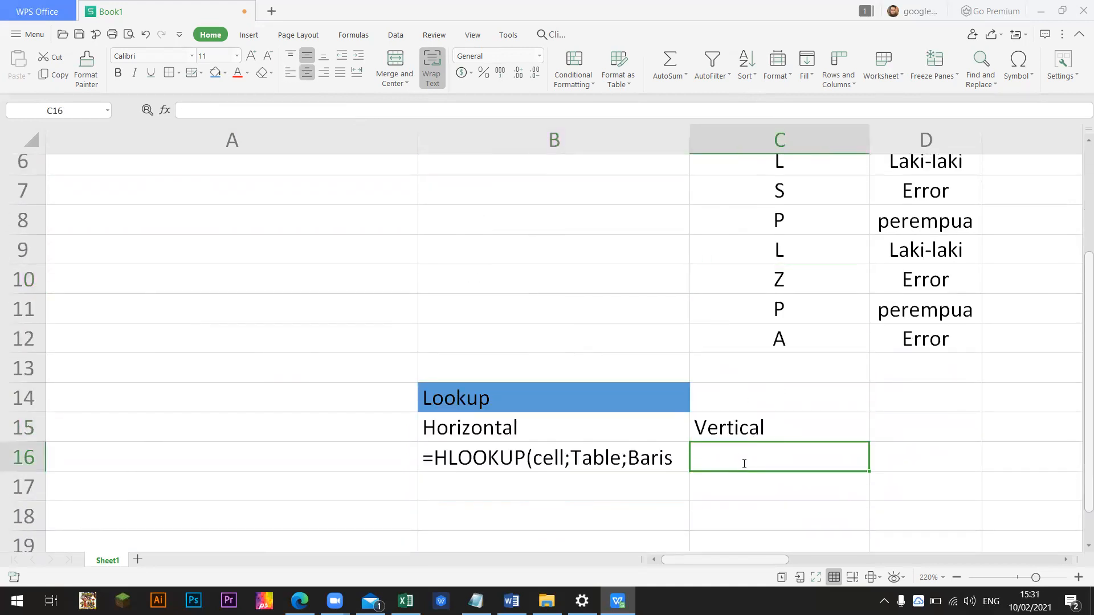
text(=)
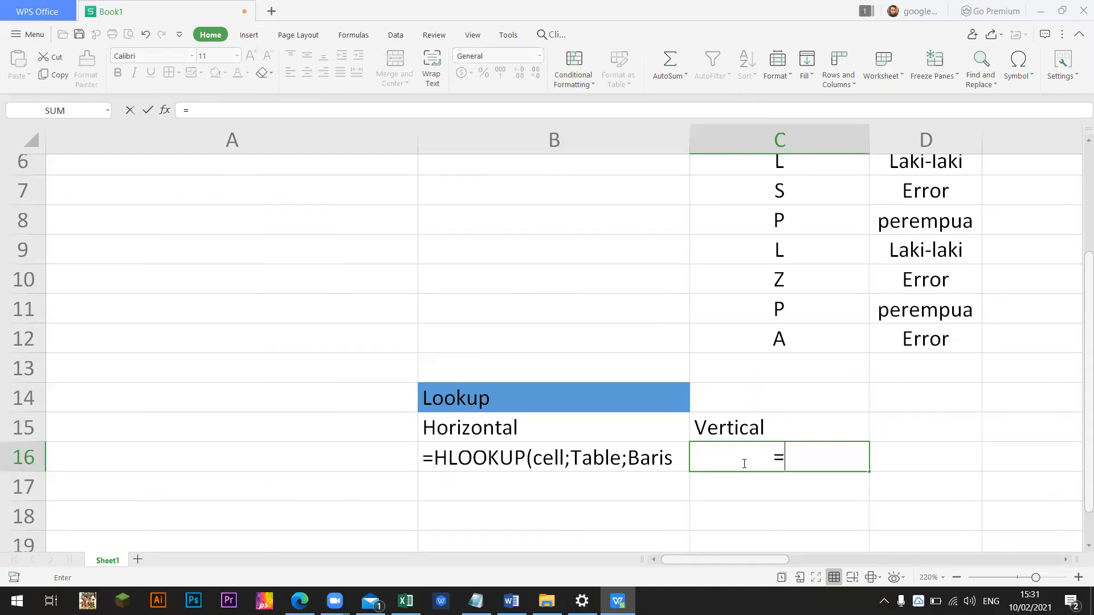
text(V)
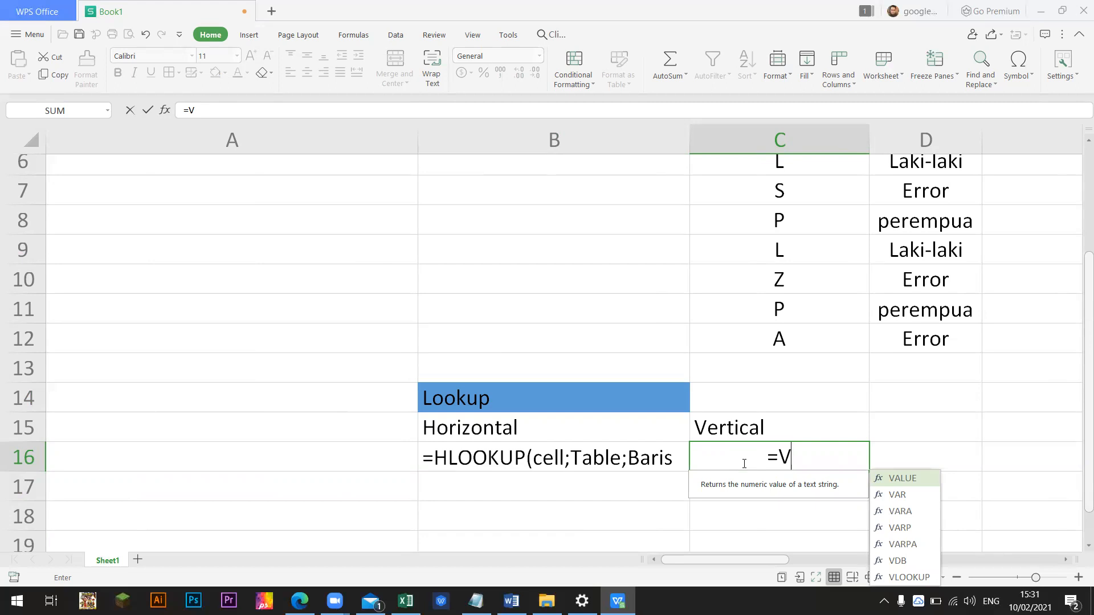
text(LOOKUP)
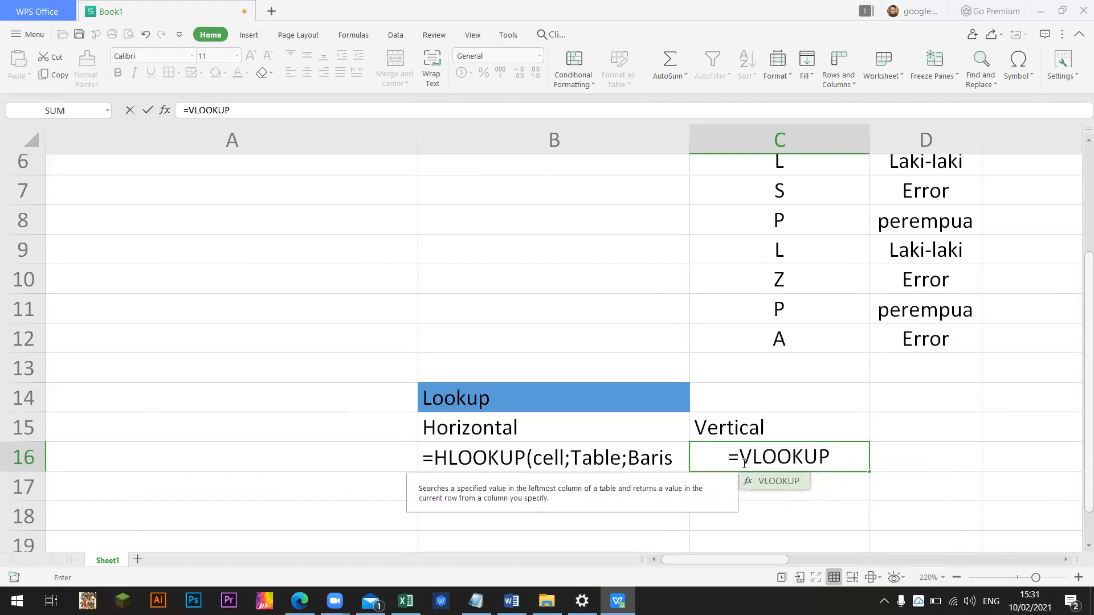
text((CELL)
key(BackSpace)
key(BackSpace)
key(BackSpace)
key(BackSpace)
text(cell)
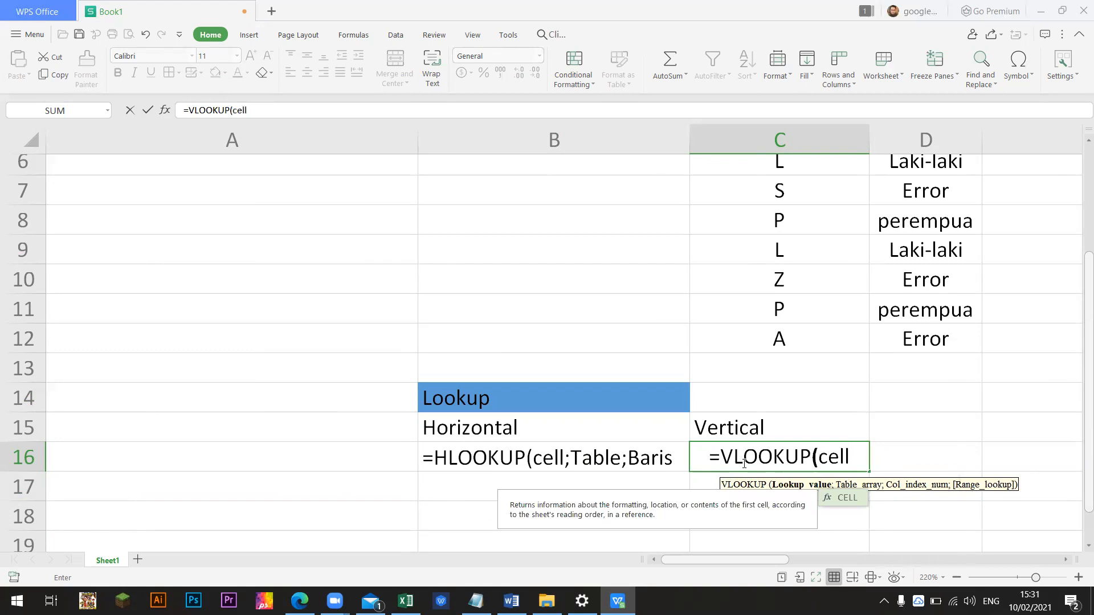
text(;Ta)
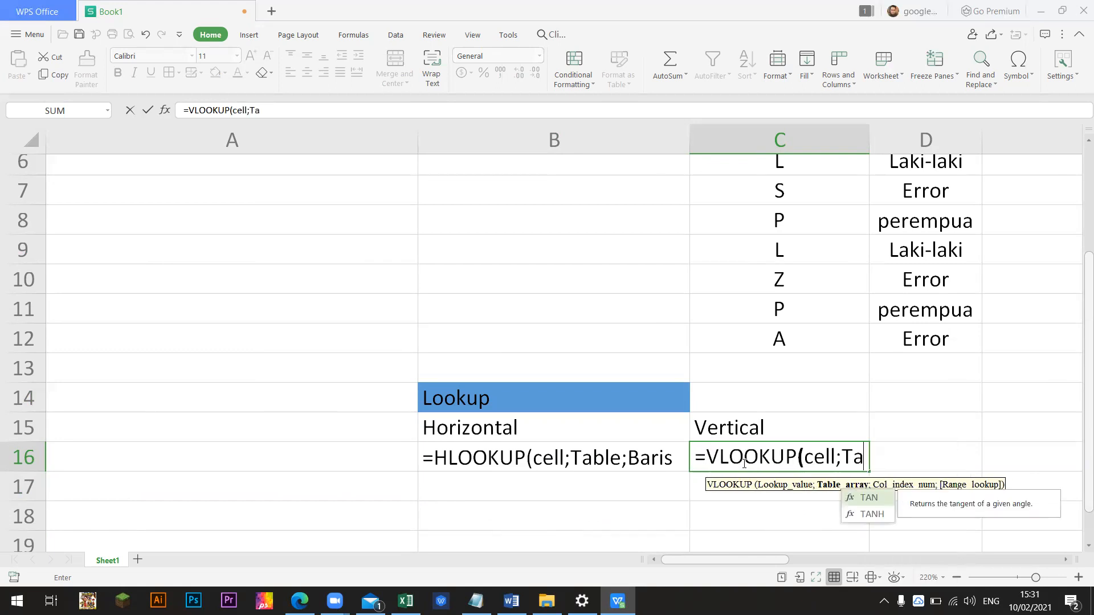
text(ble)
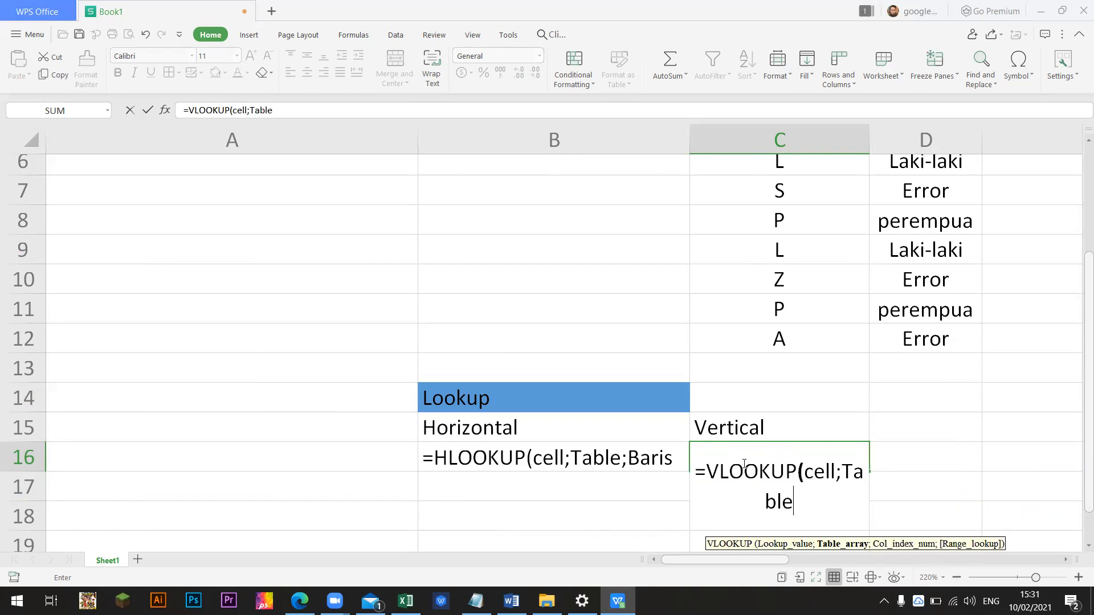
text(;)
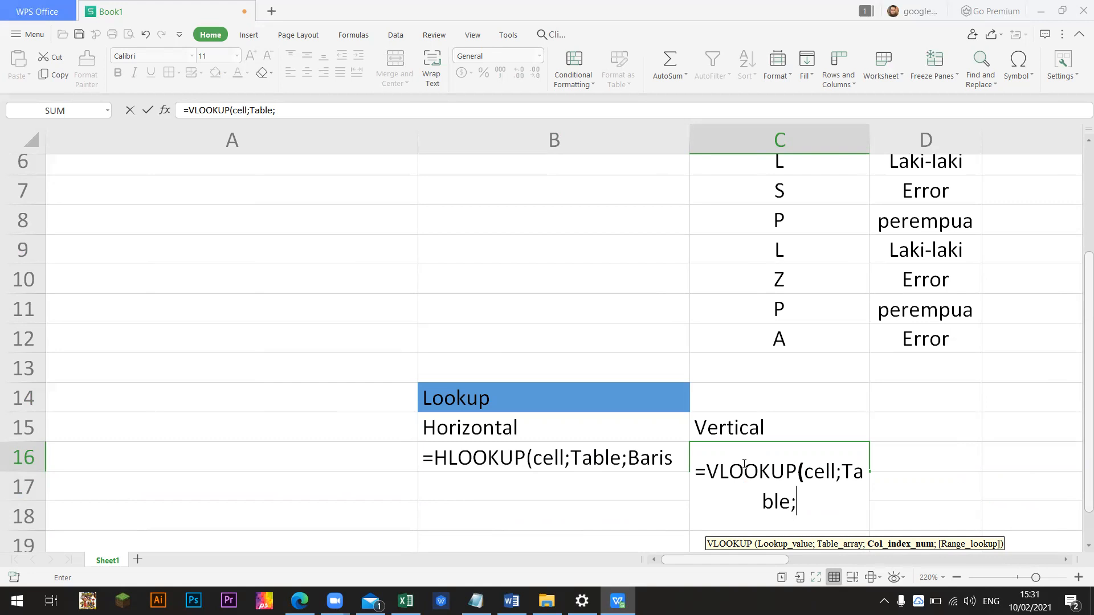
text(kol)
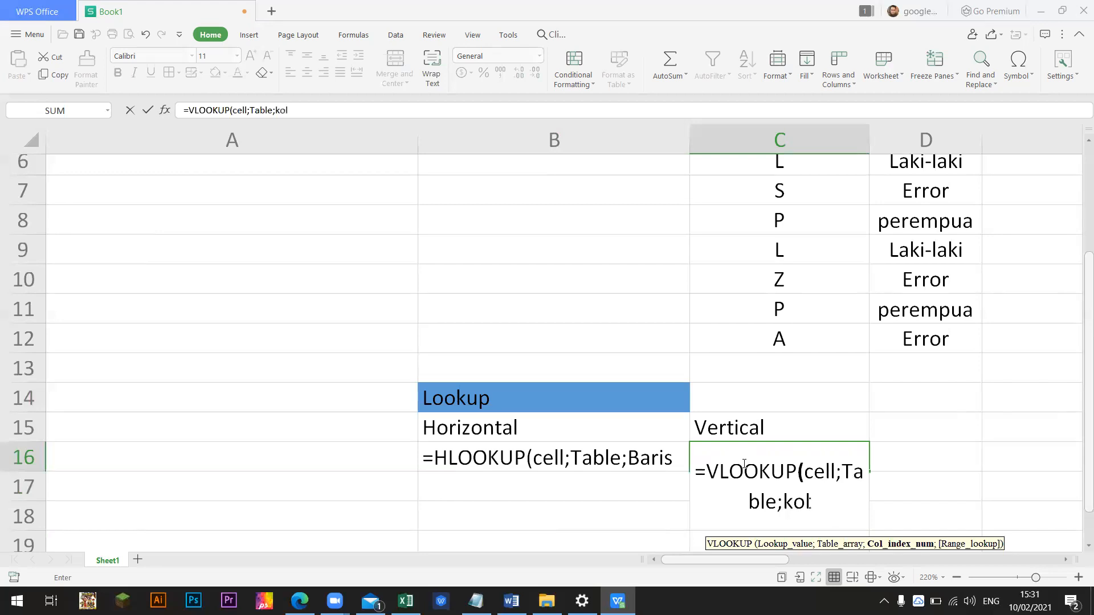
text(om keberapa))
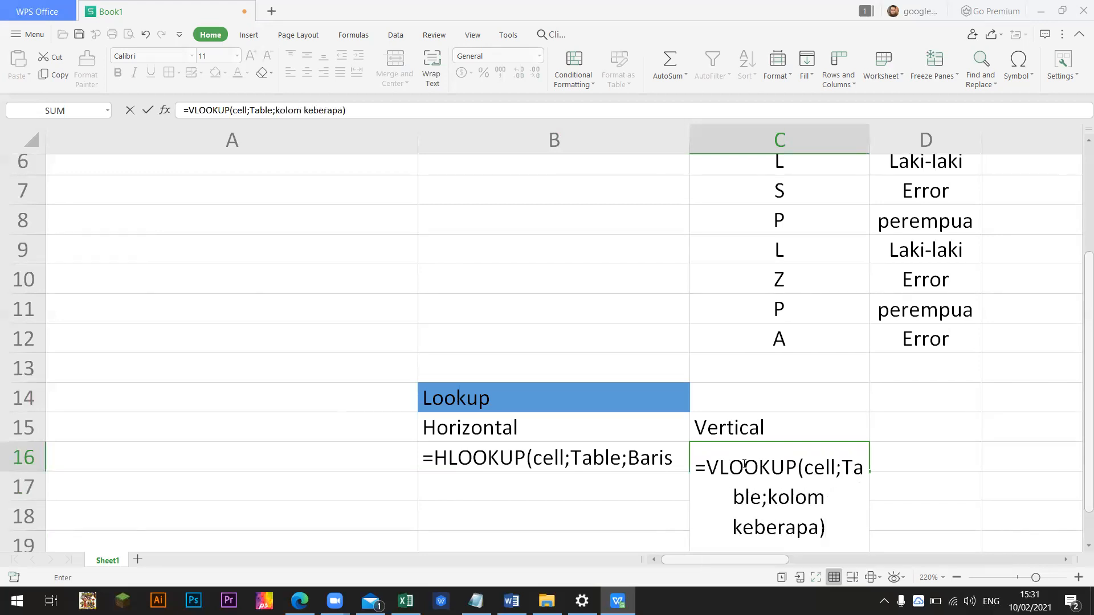
key(Return)
Turn the VLOOKUP entry in C16 into plain text with a leading apostrophe.
double_click(744, 464)
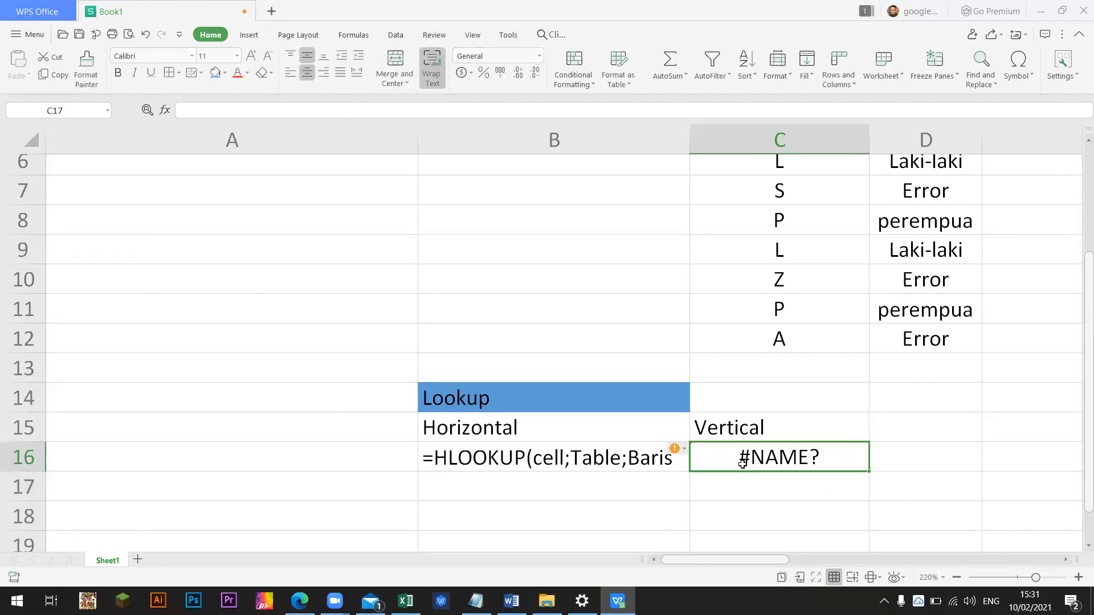
text(')
key(Return)
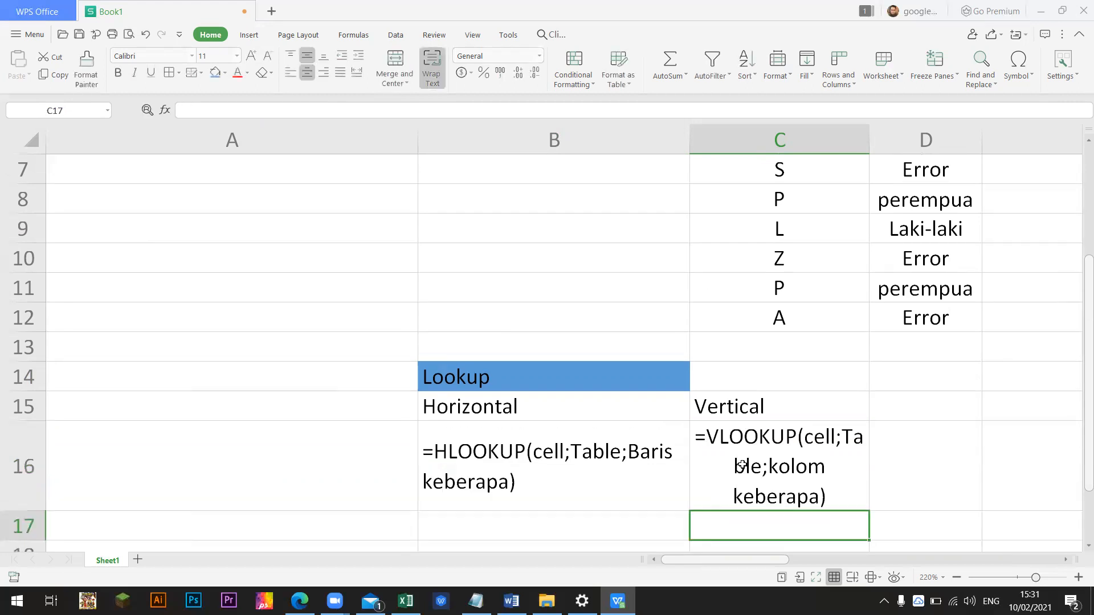
Narrow column B further and left-align the VLOOKUP syntax in C16.
double_click(689, 140)
drag(689, 139, 632, 146)
click(686, 163)
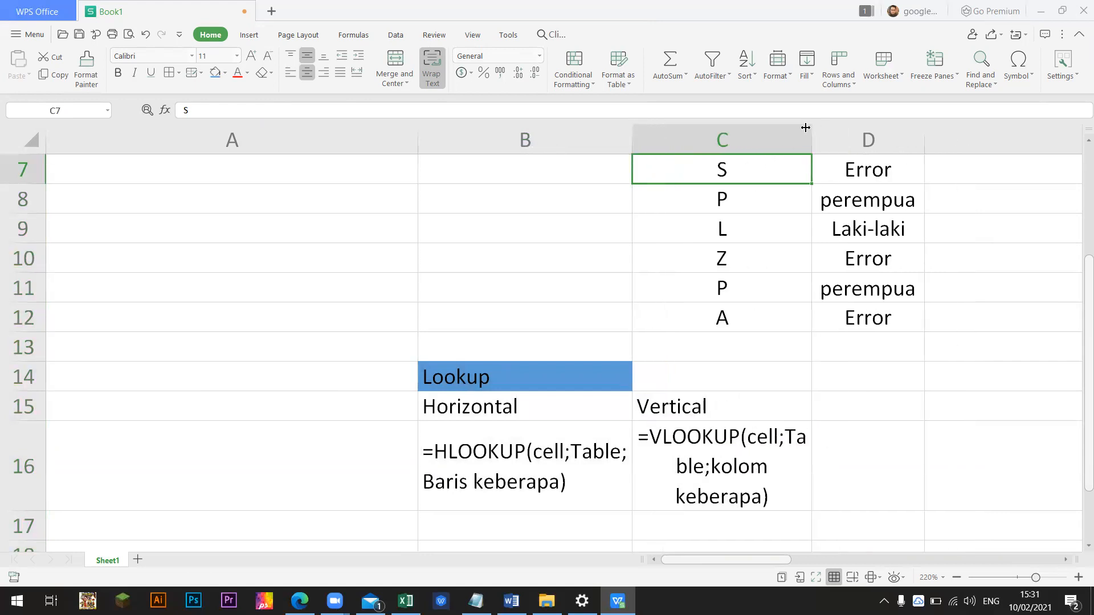
click(720, 481)
click(291, 72)
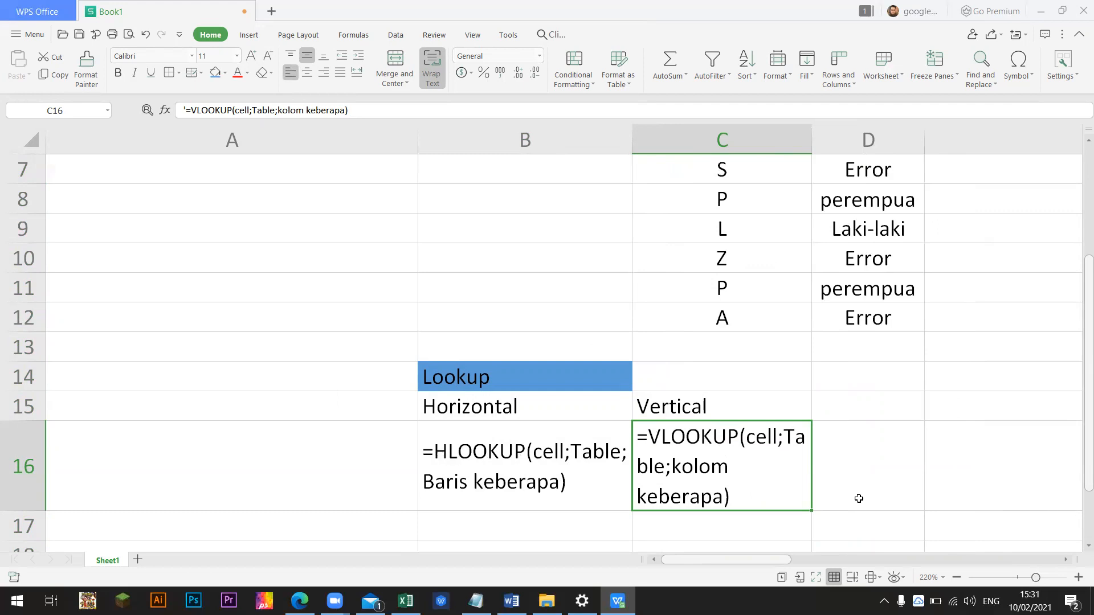
scroll(818, 481, up, 2)
scroll(818, 481, down, 3)
click(818, 483)
scroll(667, 481, up, 1)
scroll(665, 477, down, 1)
scroll(663, 477, up, 3)
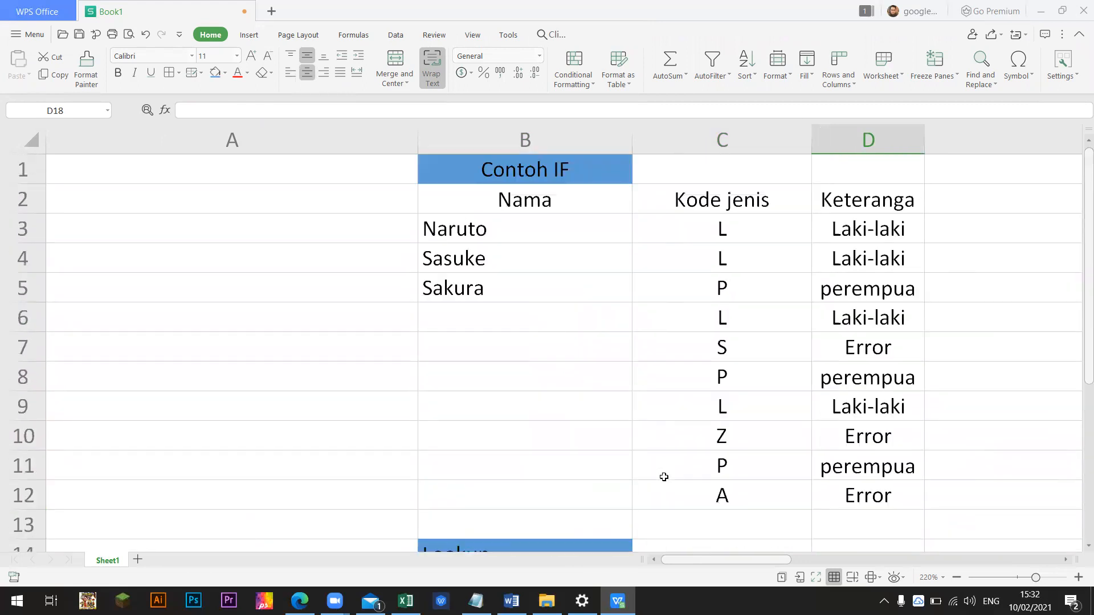
scroll(664, 477, down, 2)
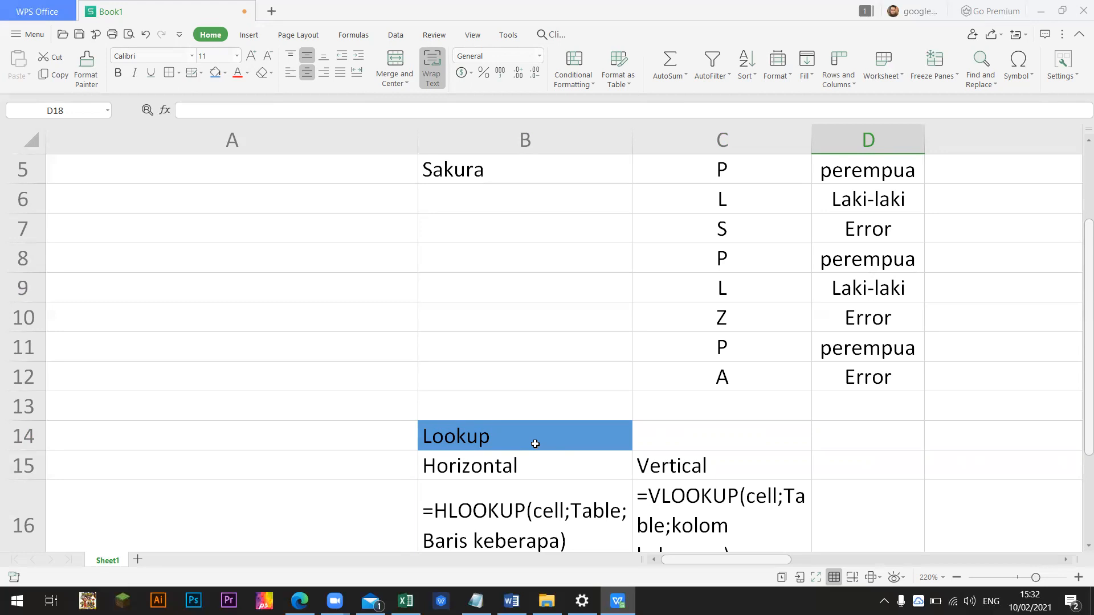
Enter the heading Nama siswa in B17 below the HLOOKUP syntax.
scroll(537, 482, down, 2)
click(538, 490)
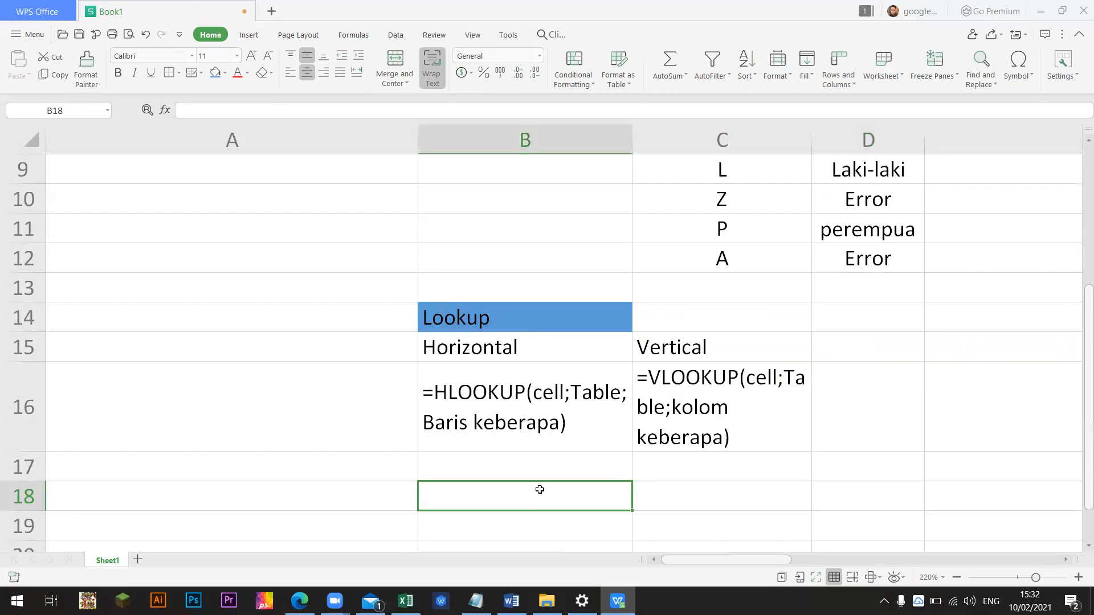
scroll(562, 488, down, 1)
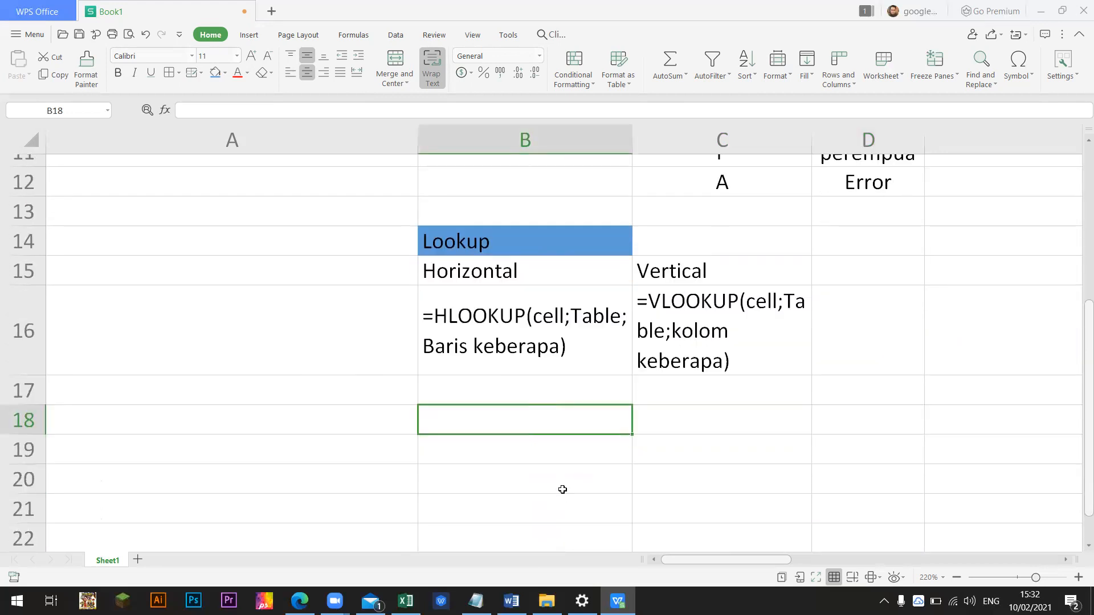
key(Up)
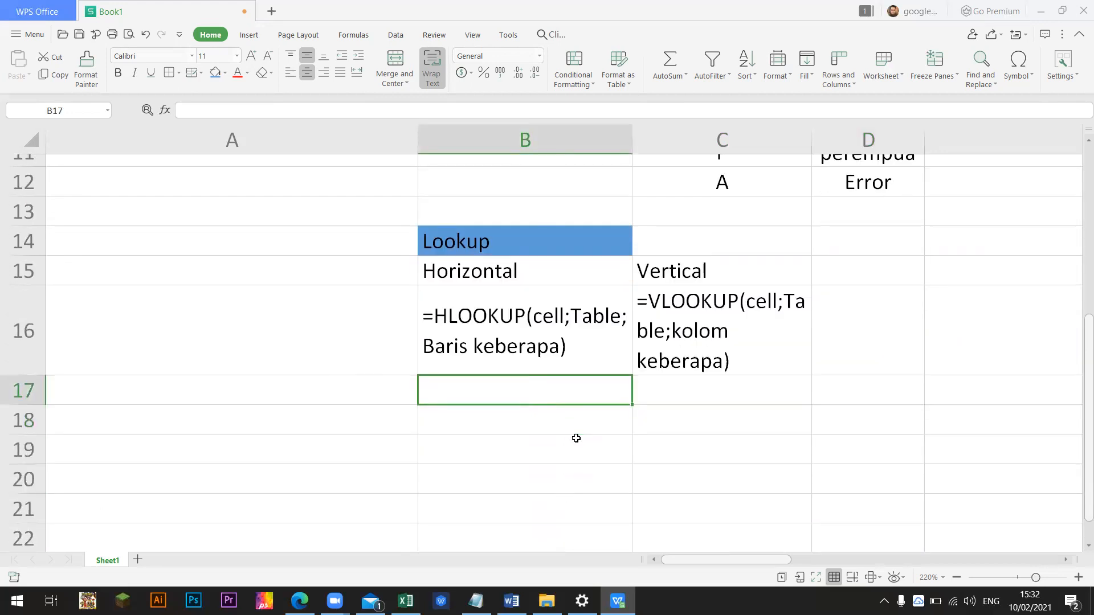
text(Nama sista)
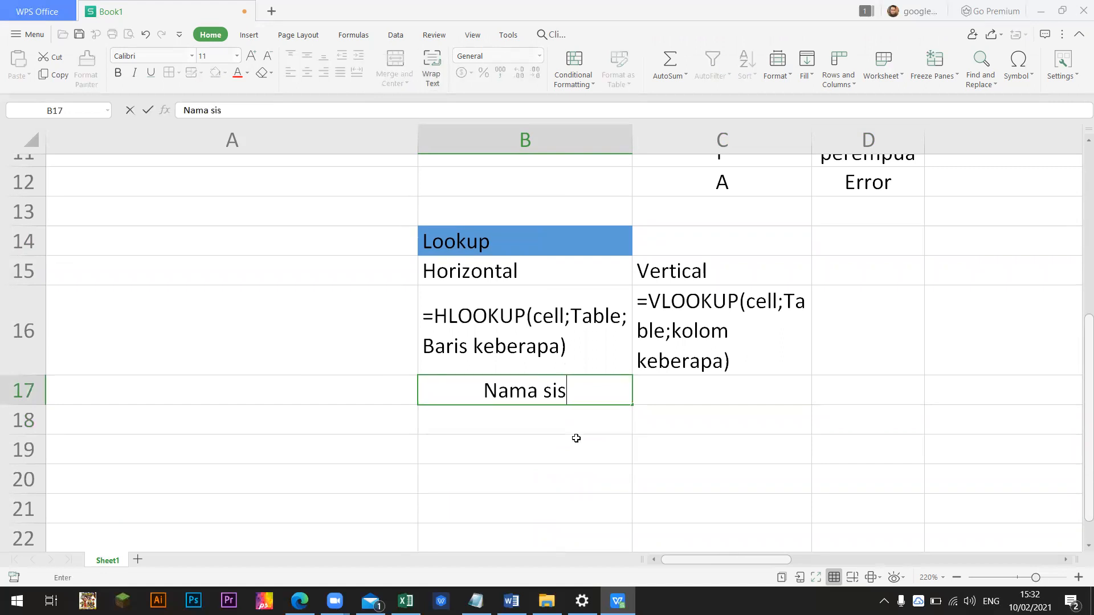
key(Return)
key(Up)
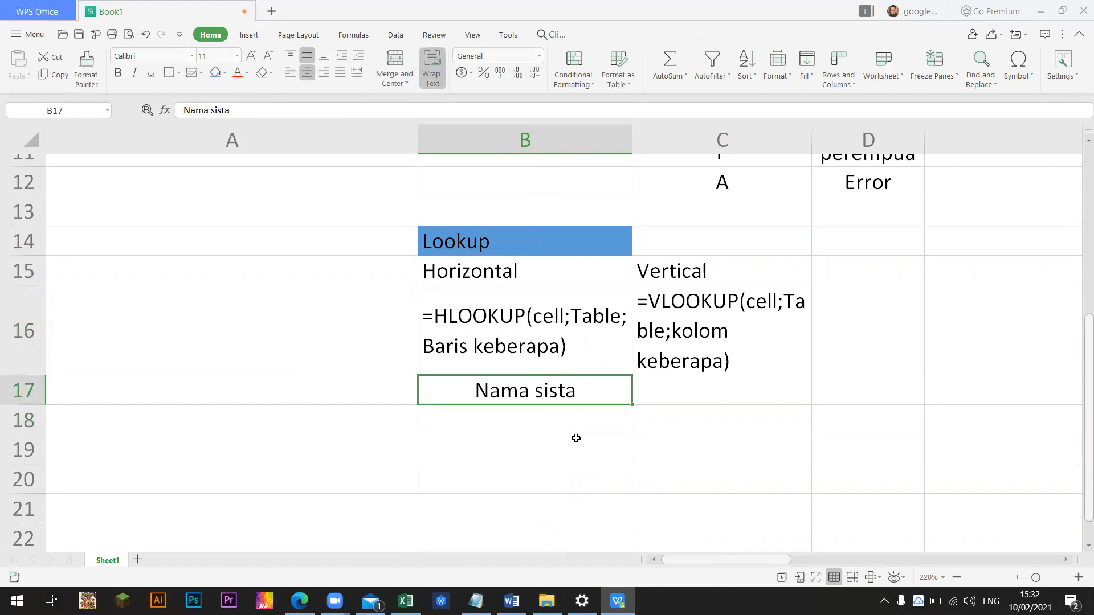
text(Nama sisw)
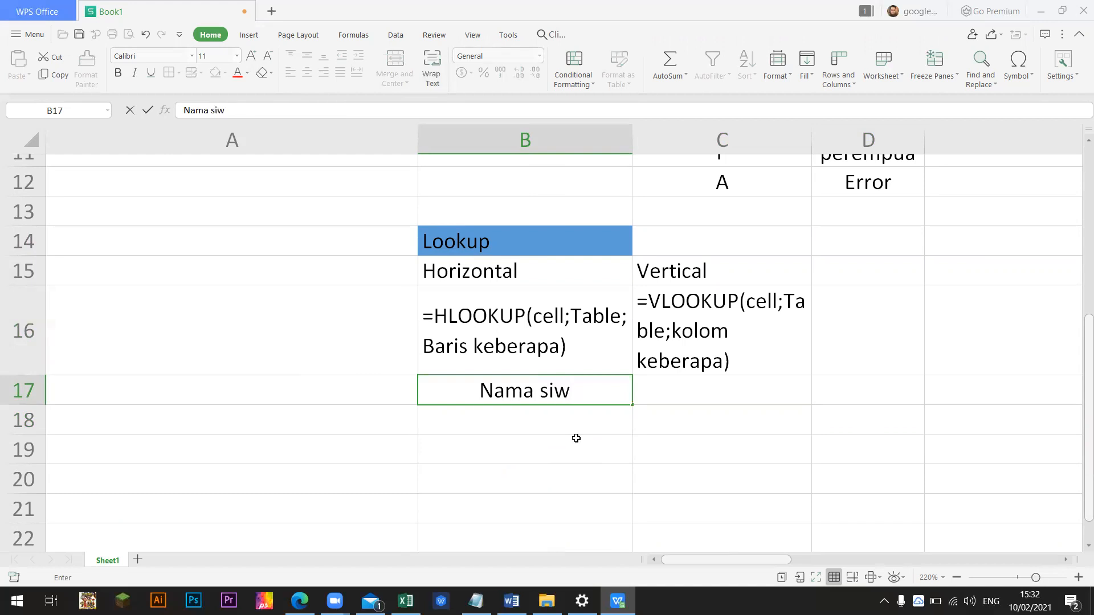
text(a)
key(Return)
Enter the heading Matapelajaran in C17 beside Nama siswa.
key(Right)
key(Up)
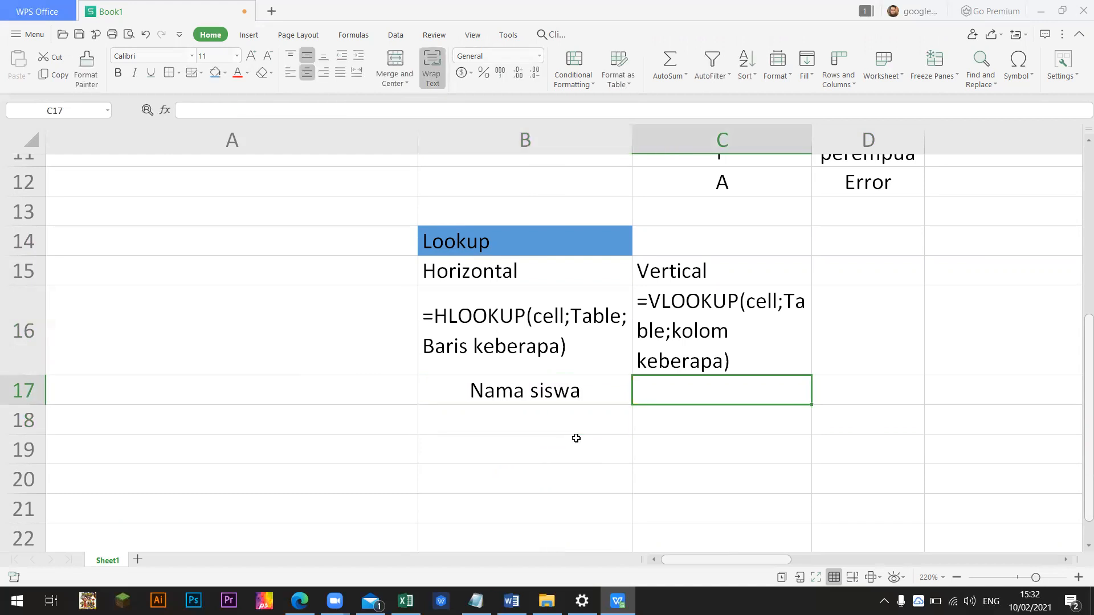
key(Left)
key(Right)
text(Matapelaka)
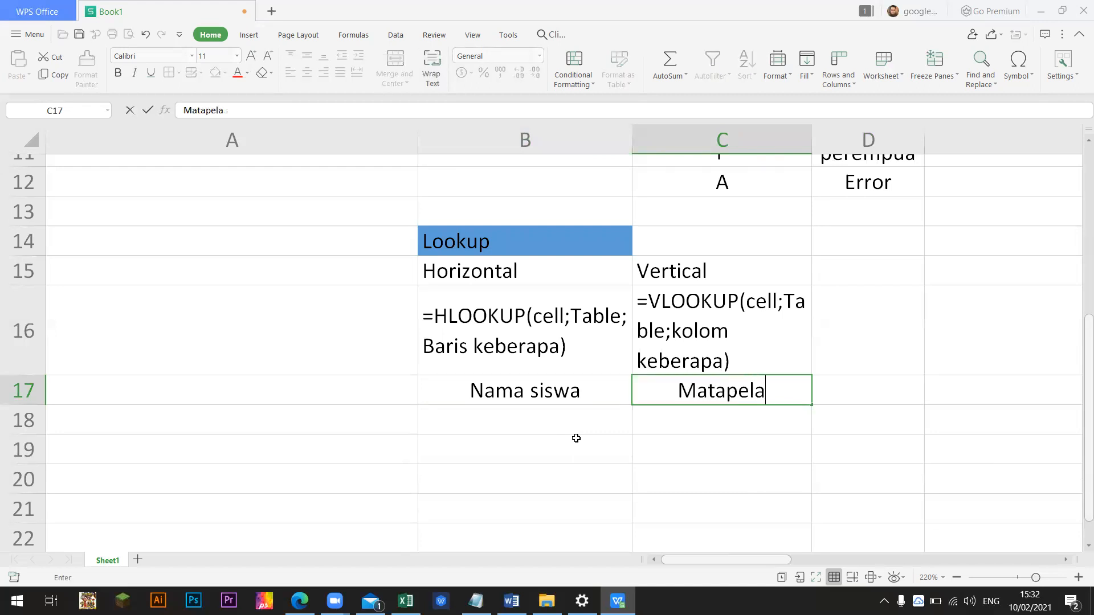
key(BackSpace)
key(BackSpace)
text(jaran)
key(Return)
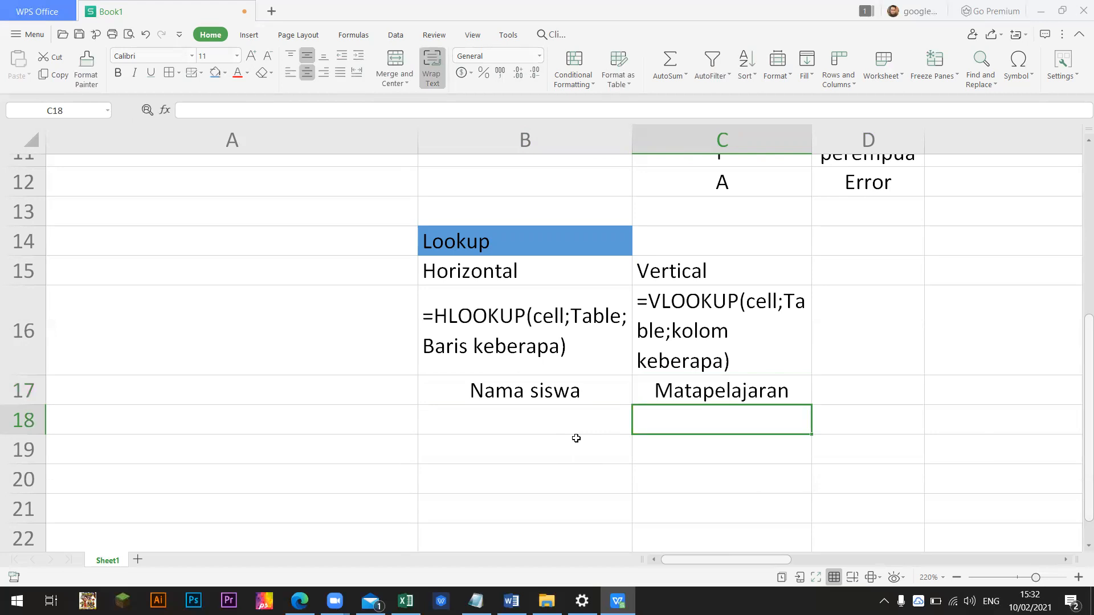
Enter the subject subheadings MTK, Fisika and Biologi in C18, D18 and E18.
text(MTK)
key(Return)
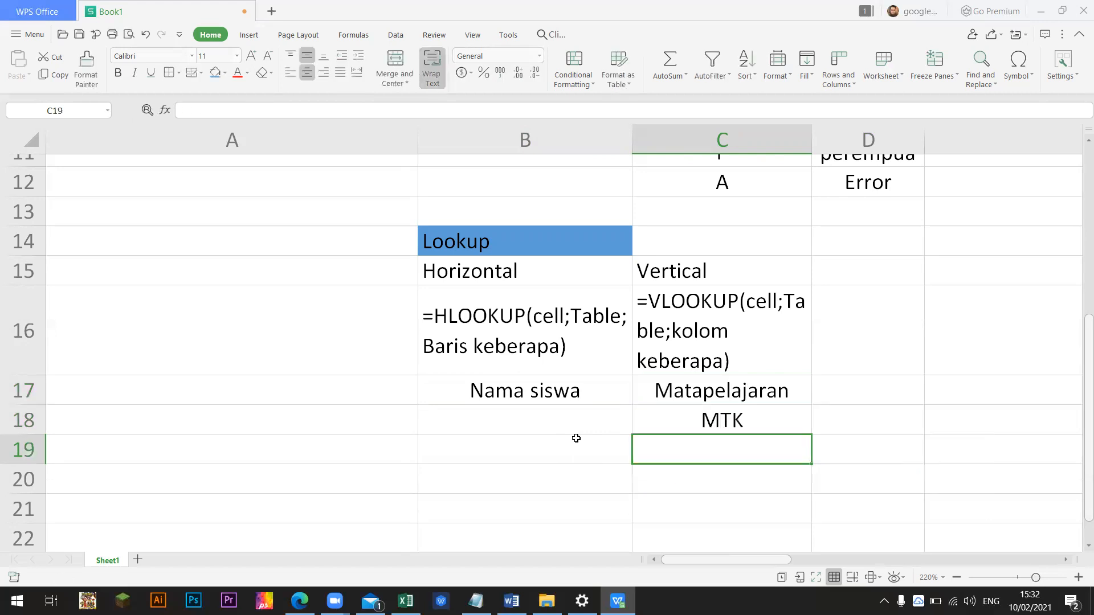
key(Up)
key(Right)
text(D)
key(BackSpace)
text(Fsi)
key(BackSpace)
key(BackSpace)
text(isika)
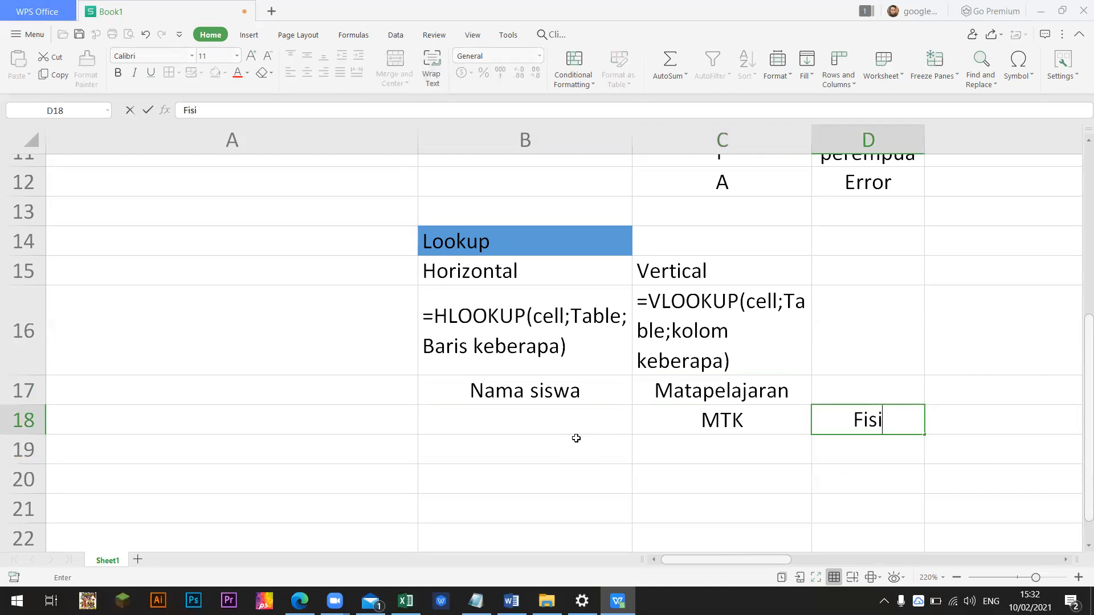
key(Return)
key(Up)
key(Right)
text(Biologi)
key(Return)
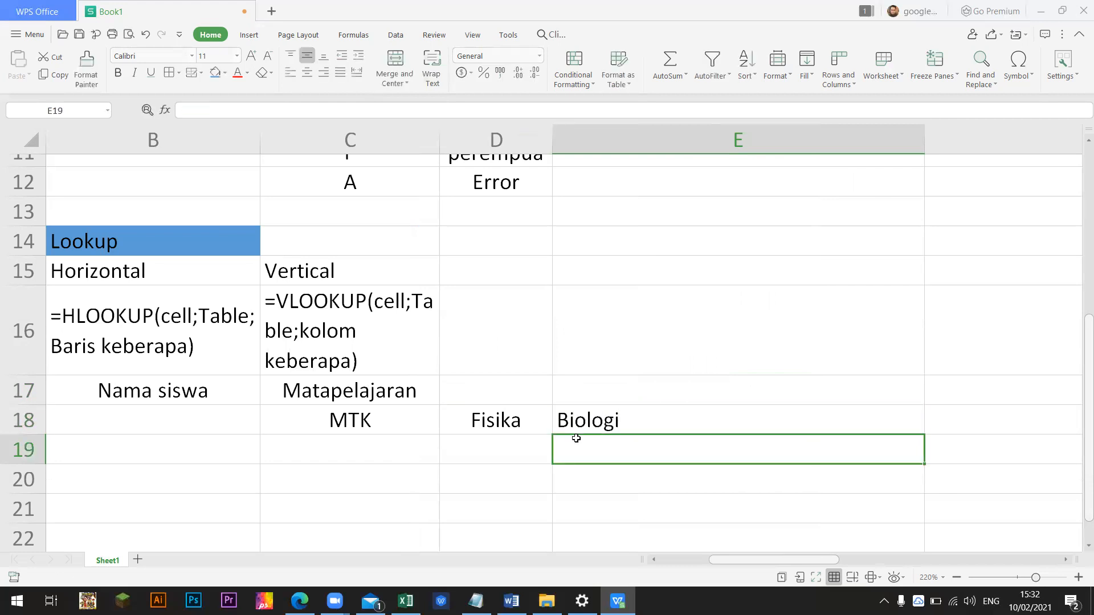
Merge and center the Matapelajaran heading across C17:E17.
key(Up)
key(Left)
key(Left)
key(Up)
key(shift+Right)
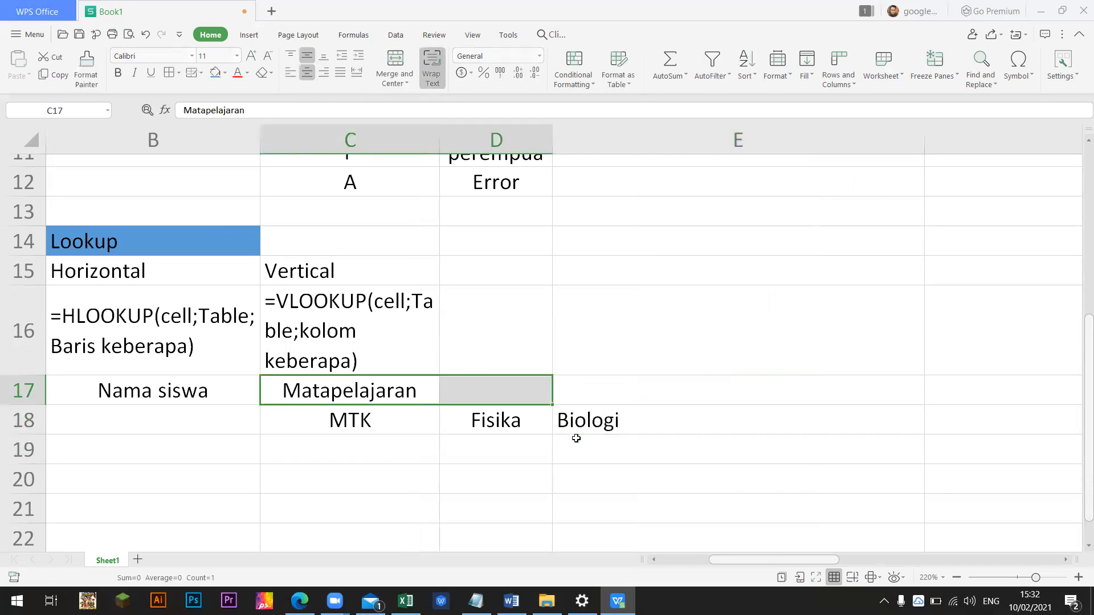
key(shift+Right)
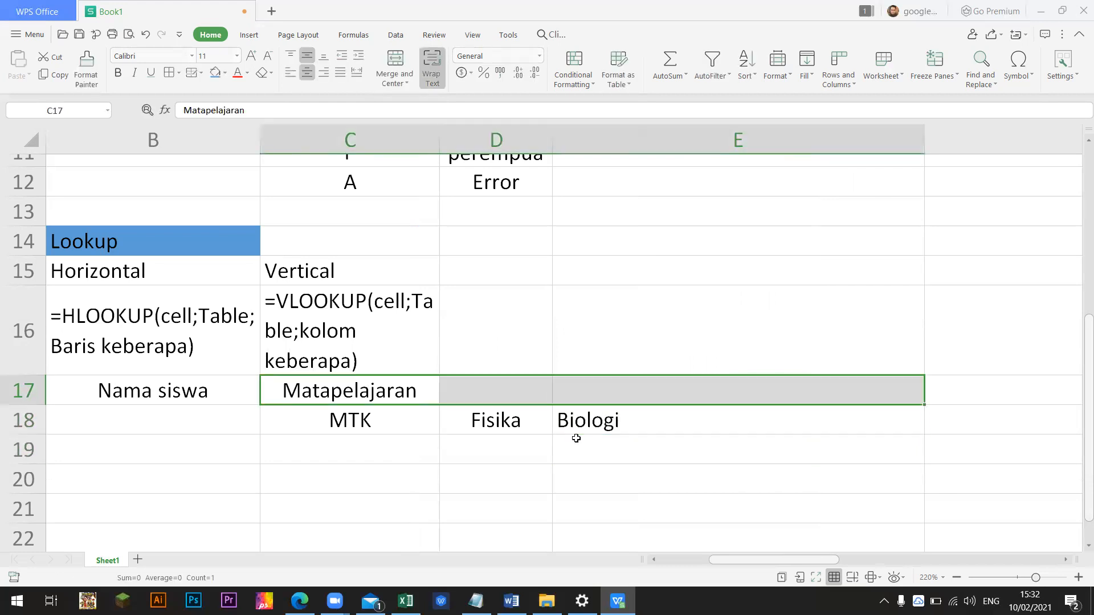
click(395, 67)
Merge and center the Nama siswa heading over B17:B18.
click(290, 491)
drag(171, 392, 188, 411)
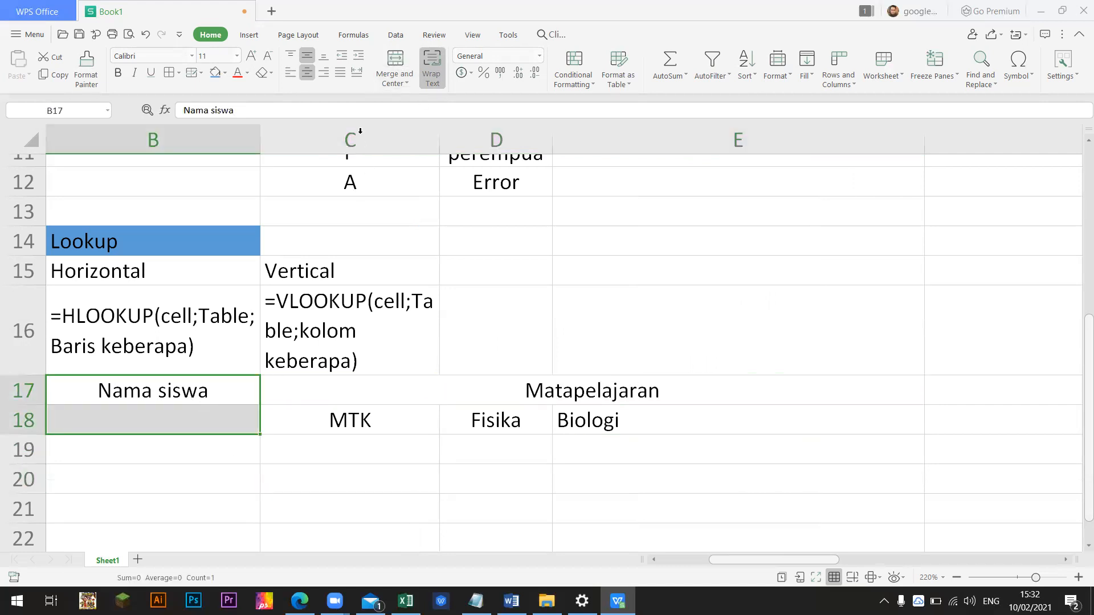
click(388, 71)
click(492, 421)
scroll(214, 481, down, 1)
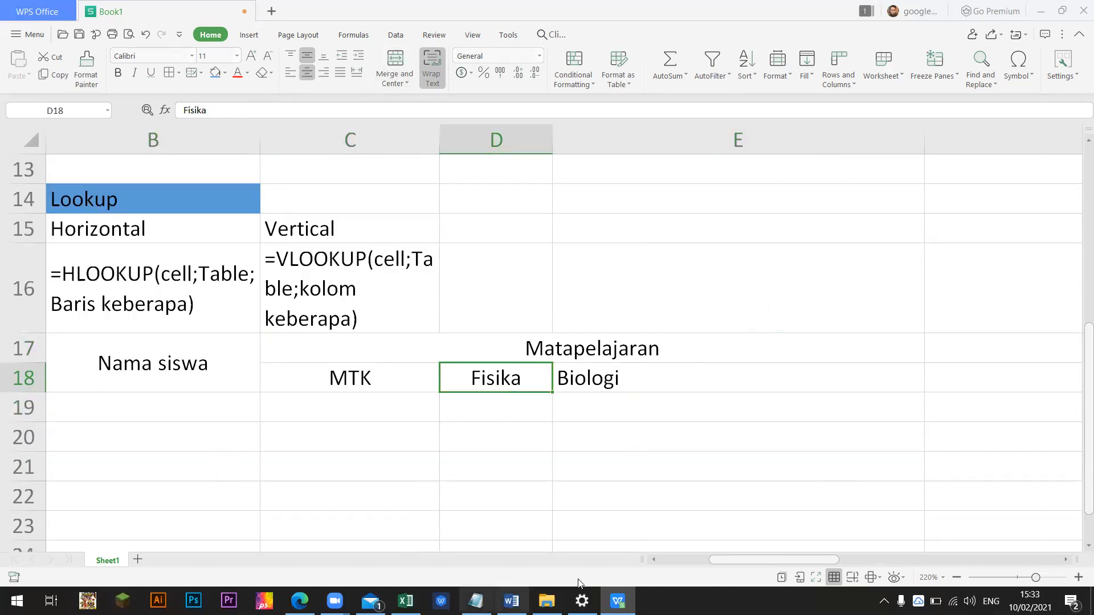
click(225, 404)
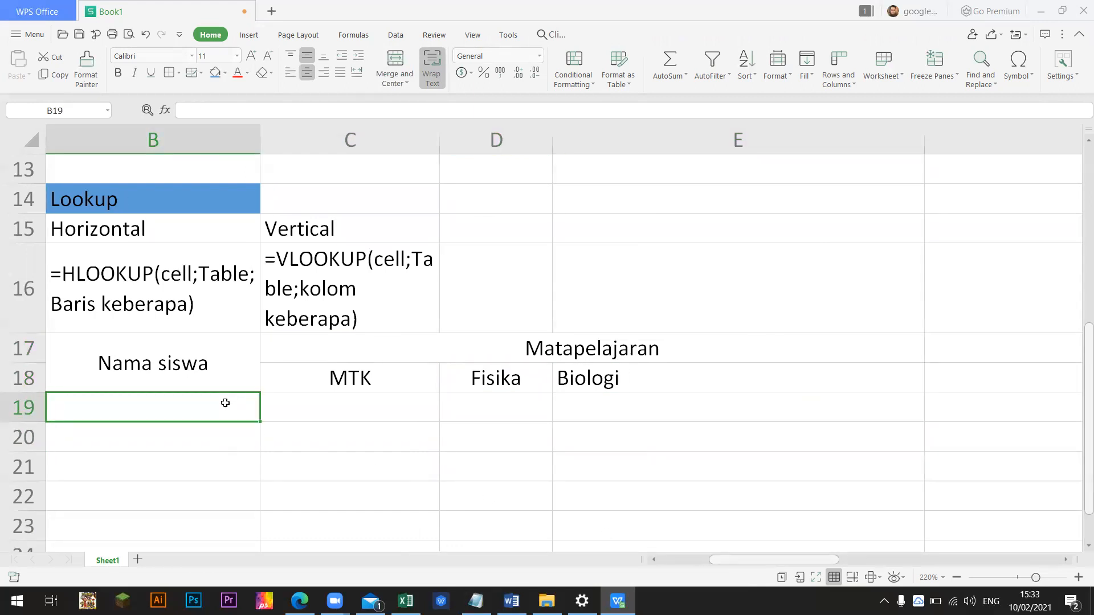
Enter the student name Naruto in B19 and align it left.
text(Naruto)
key(Return)
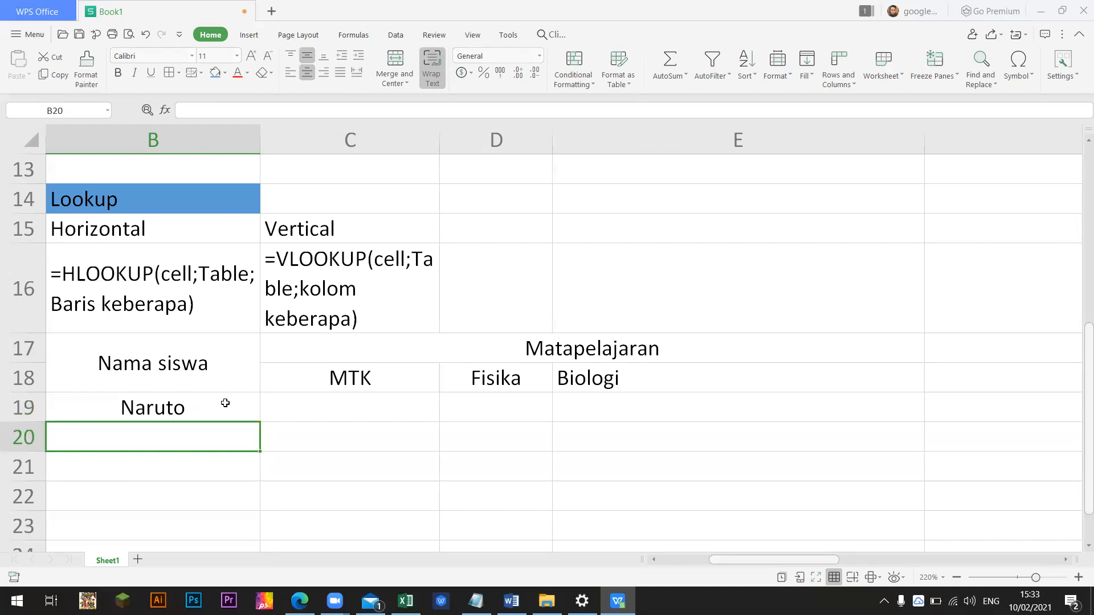
click(225, 403)
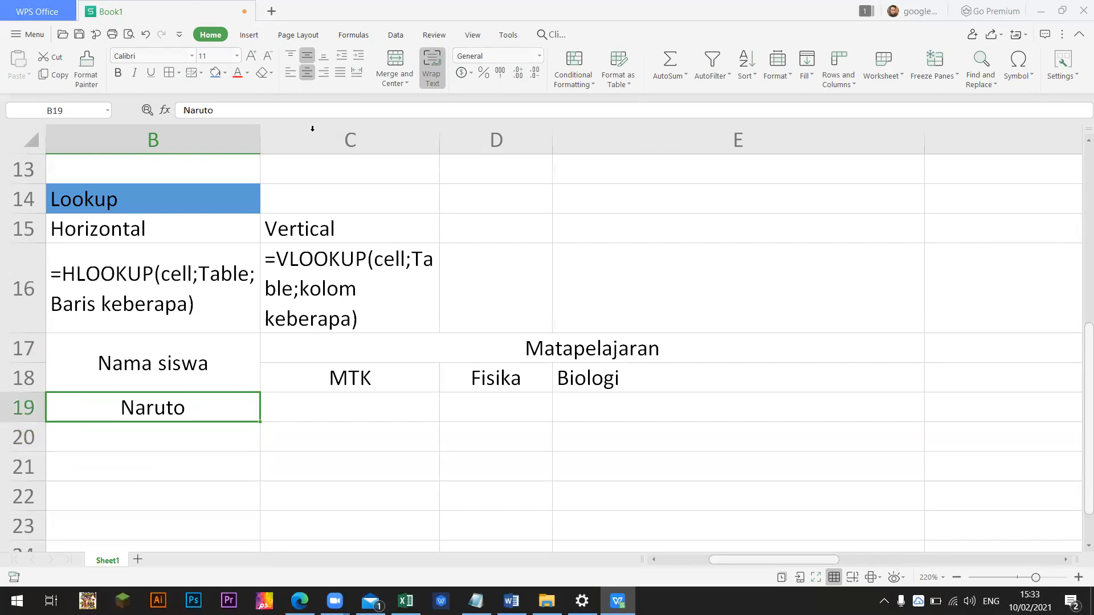
click(290, 72)
Enter the student names Sasuke, Sakura, Hinata, Itachi and Kakashi in B20 through B24.
click(168, 435)
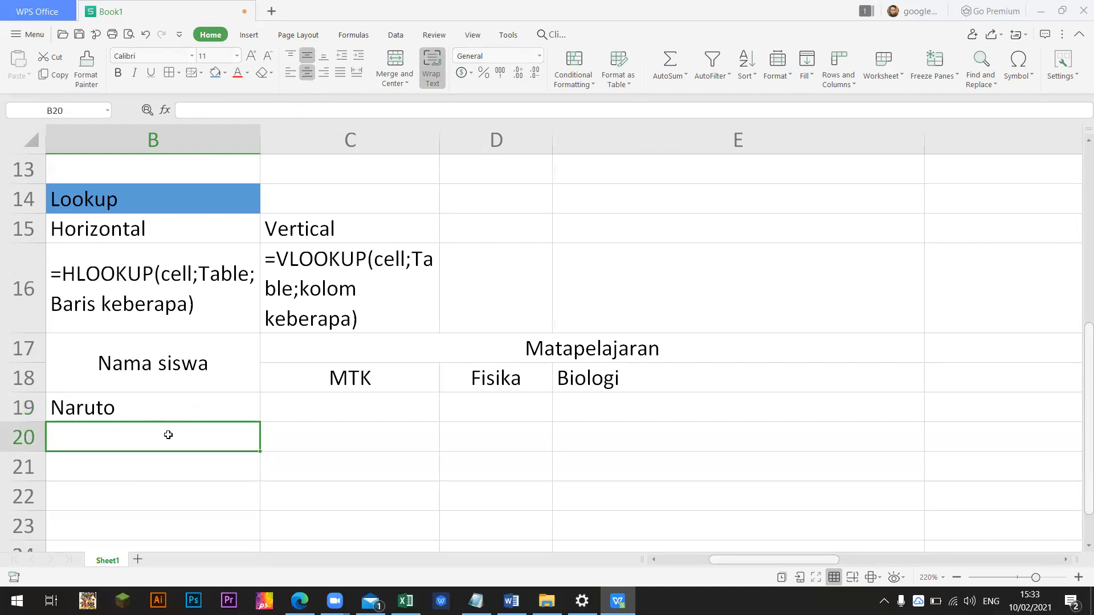
text(Sasuk)
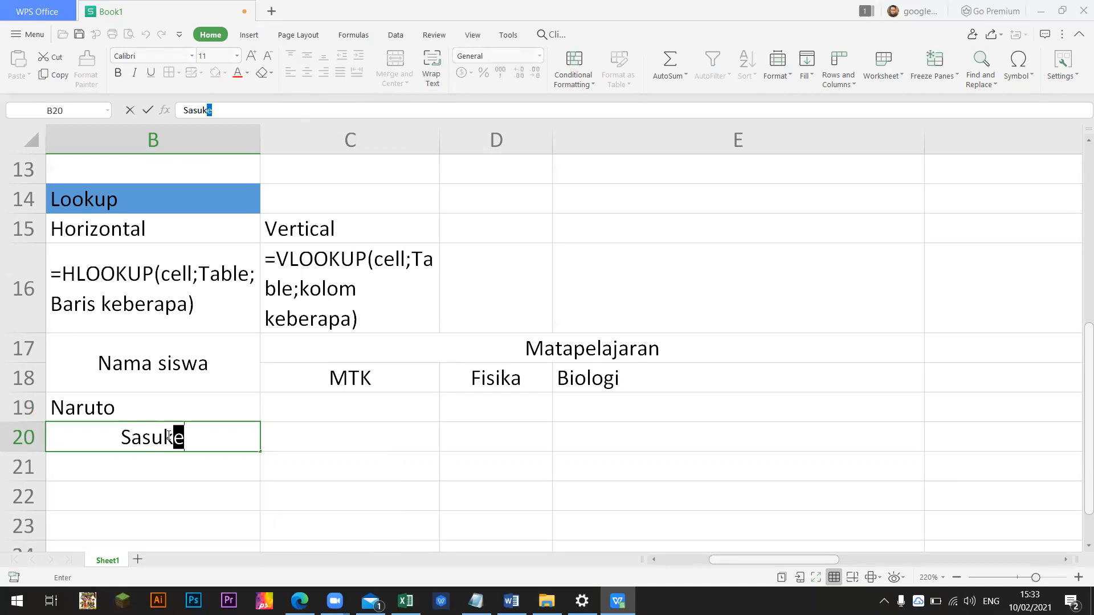
key(Return)
text(Sakur)
key(Return)
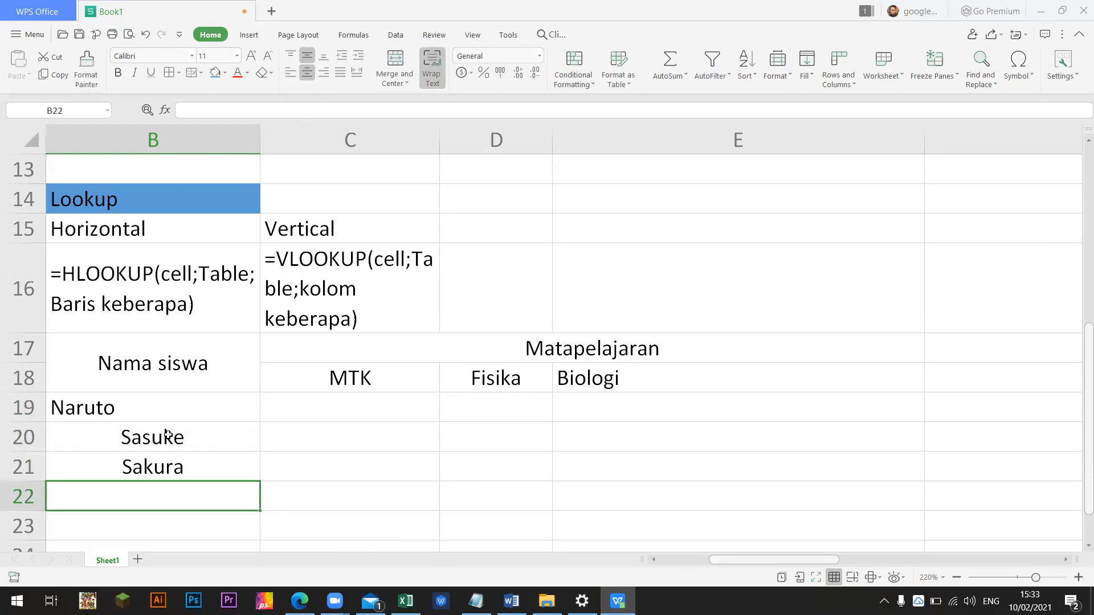
text(Hinata)
key(Return)
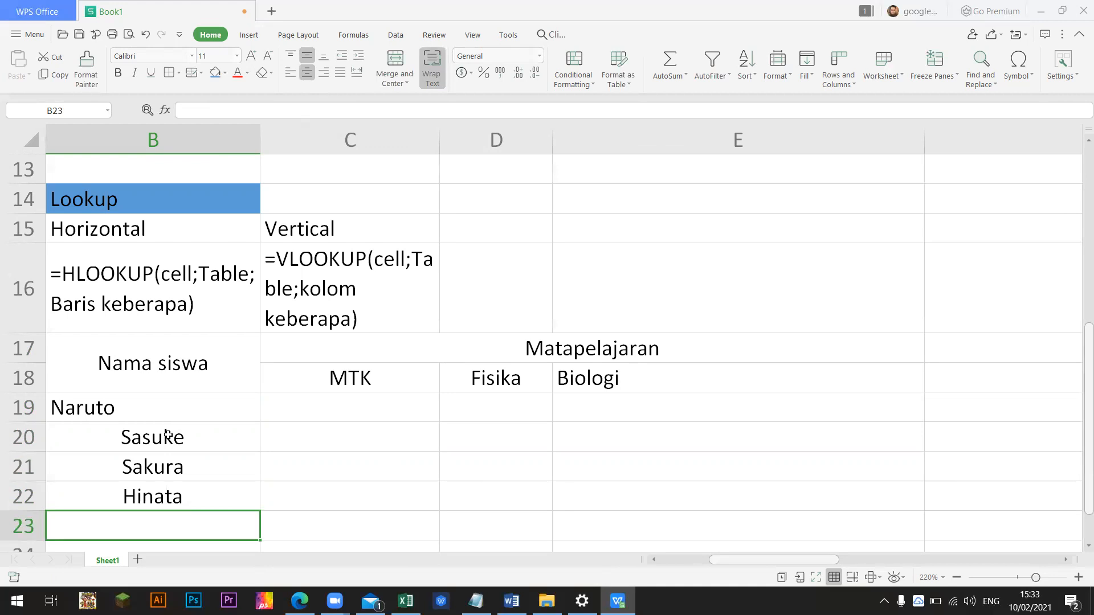
text(Itachi)
key(Return)
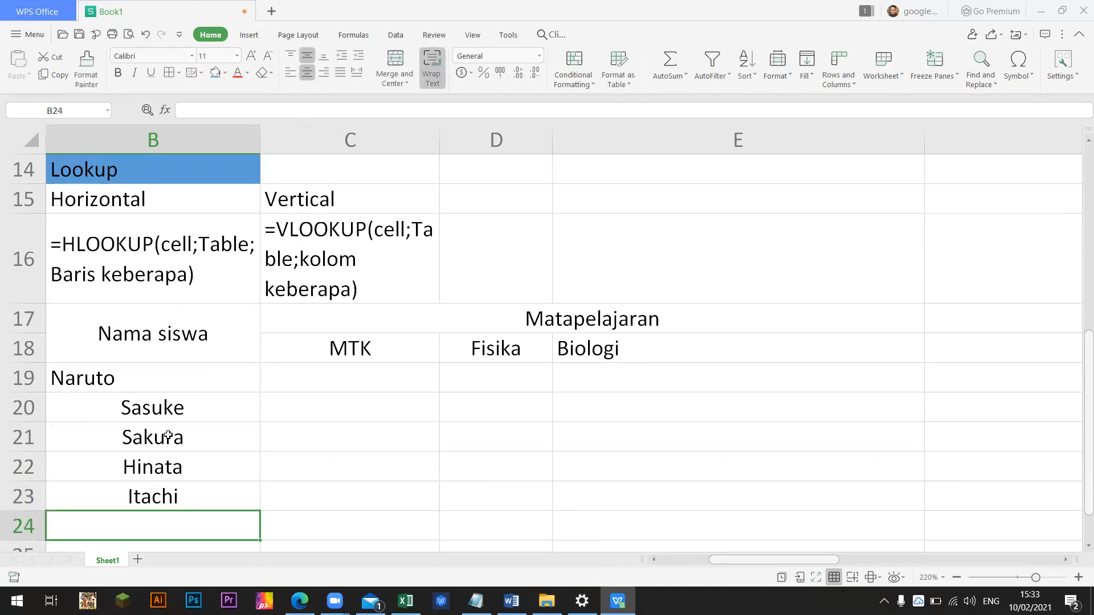
text(Kakashi)
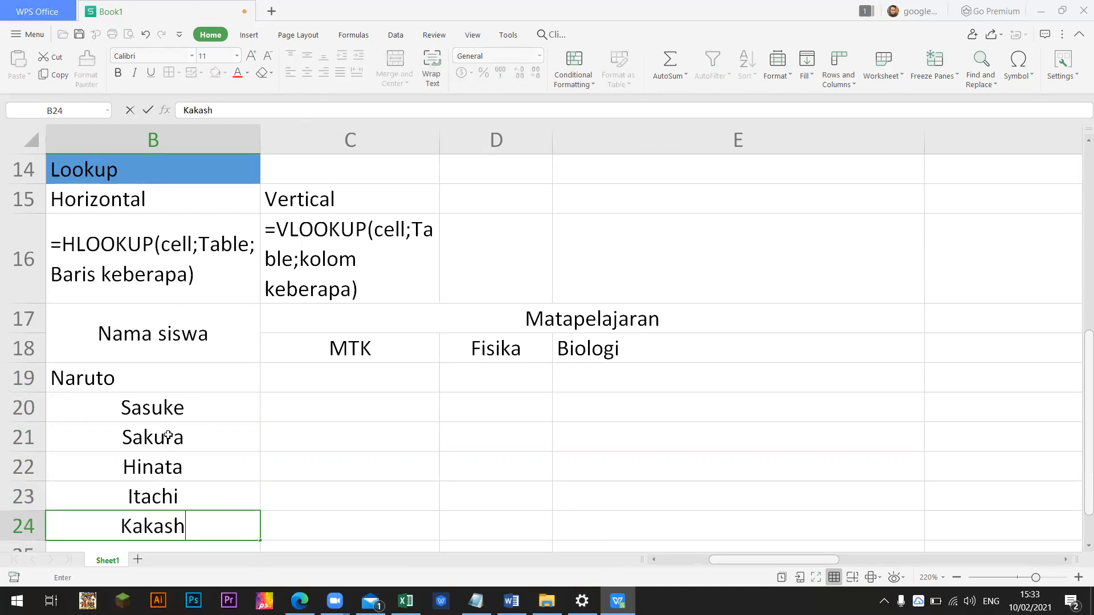
key(Return)
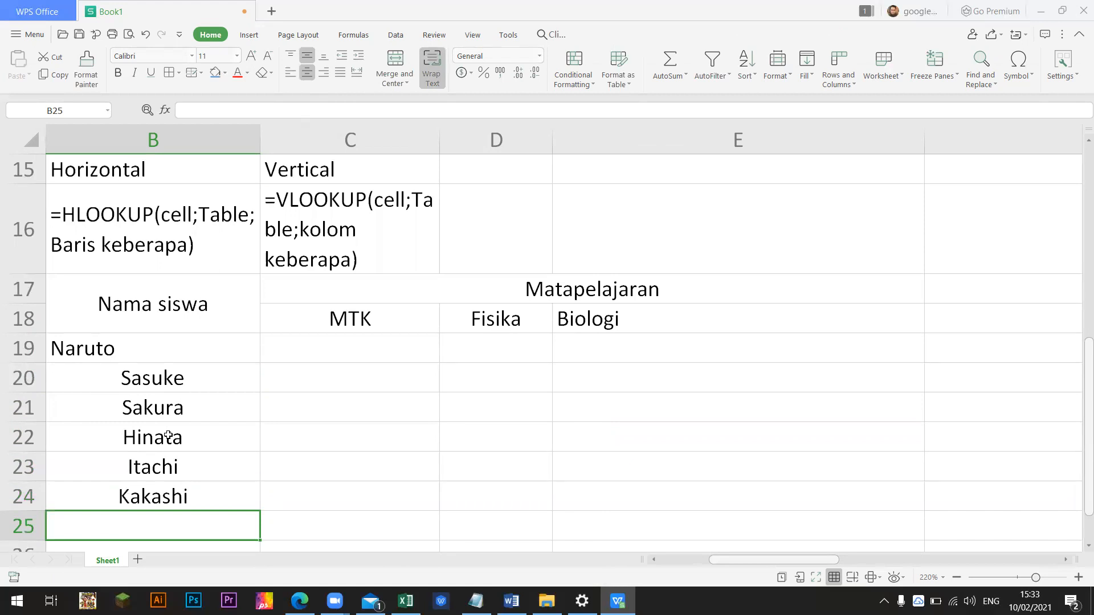
Enter the student name Garaa in B25 as the last entry of the list.
text(garra)
key(BackSpace)
key(BackSpace)
key(BackSpace)
key(BackSpace)
key(BackSpace)
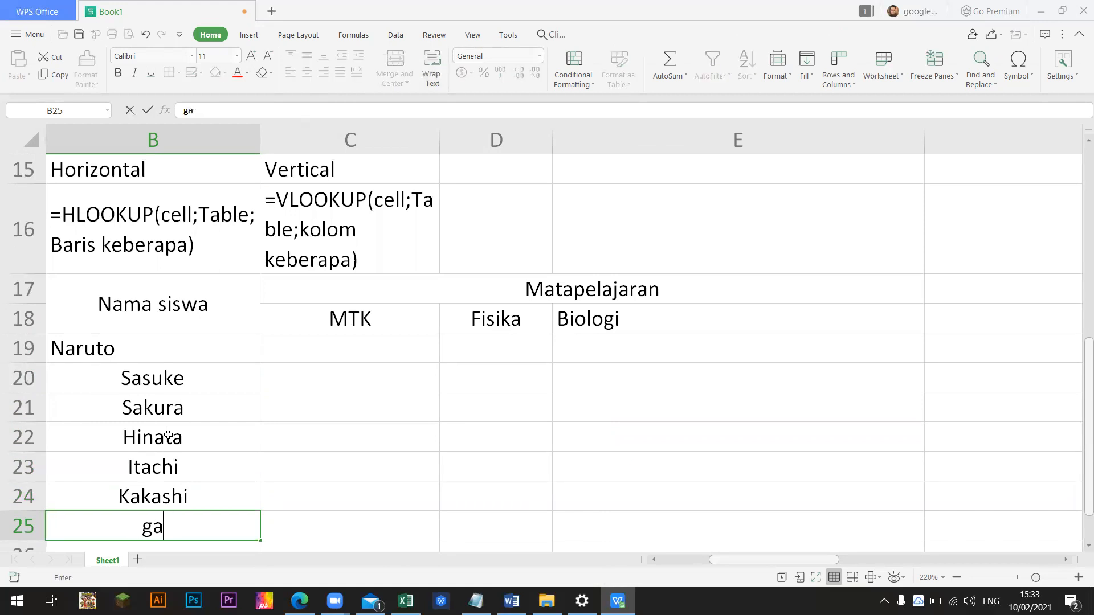
text(Garr)
key(BackSpace)
text(aa)
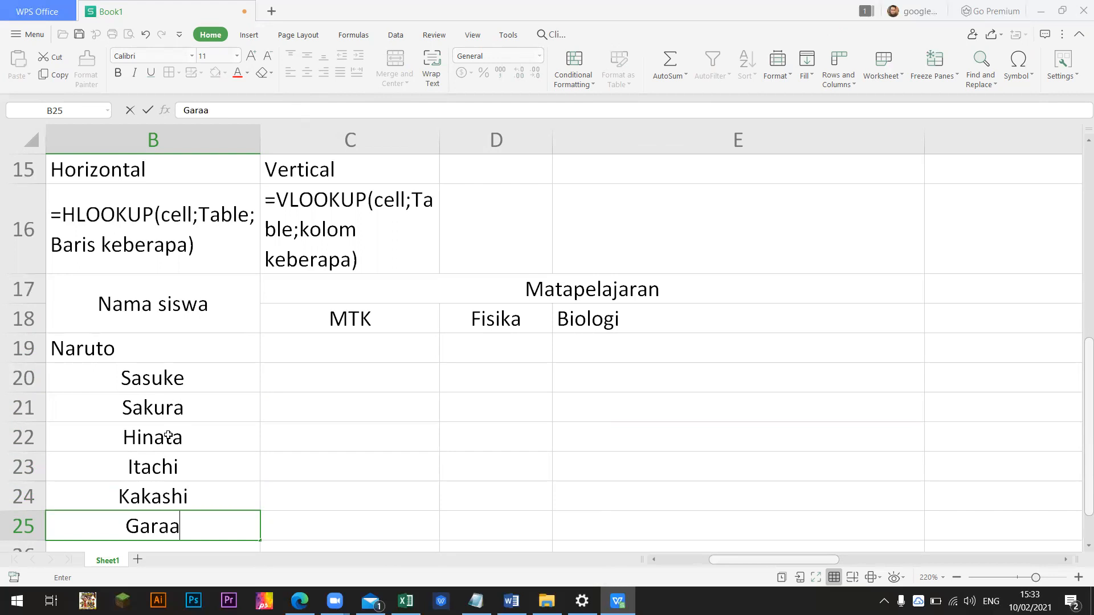
key(Return)
Align all the student names in B19:B25 left.
drag(166, 319, 191, 456)
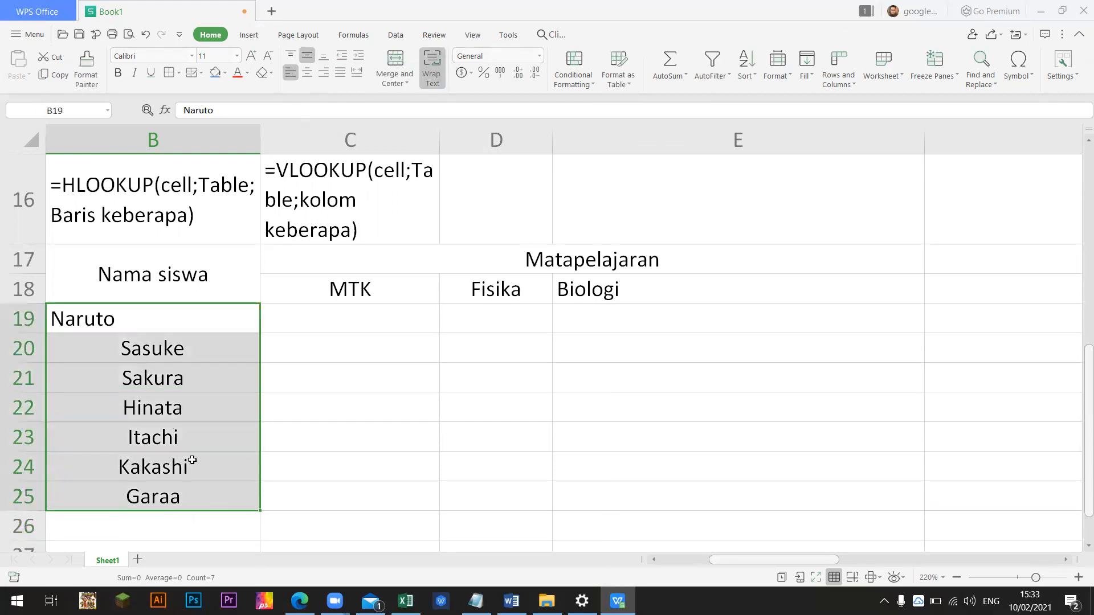
click(289, 73)
click(302, 402)
Enter the MTK scores 89, 54 and 26 in C19, C20 and C21.
click(336, 326)
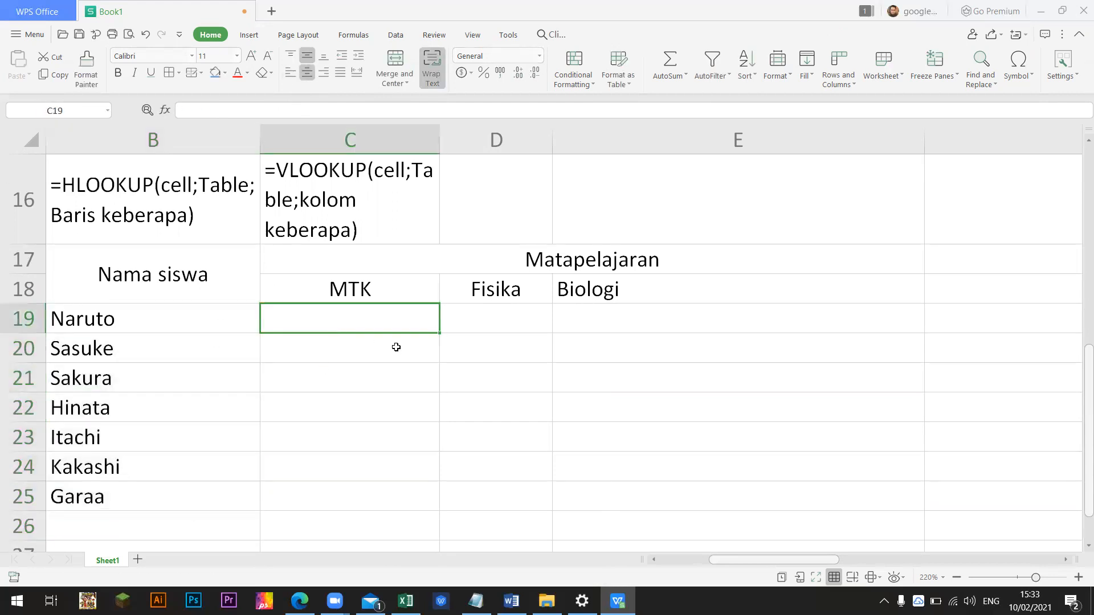
text(89)
key(Return)
text(54)
key(Return)
text(26)
key(Return)
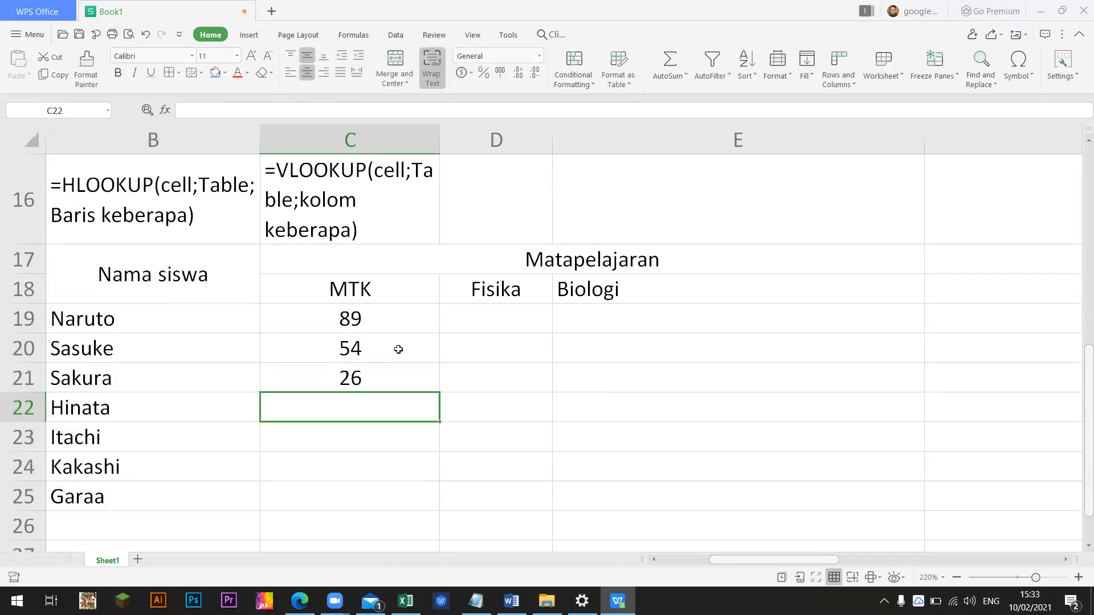
Enter the remaining MTK scores 86, 16, 35 and 54 in C22 through C25.
text(86)
key(Return)
text(16)
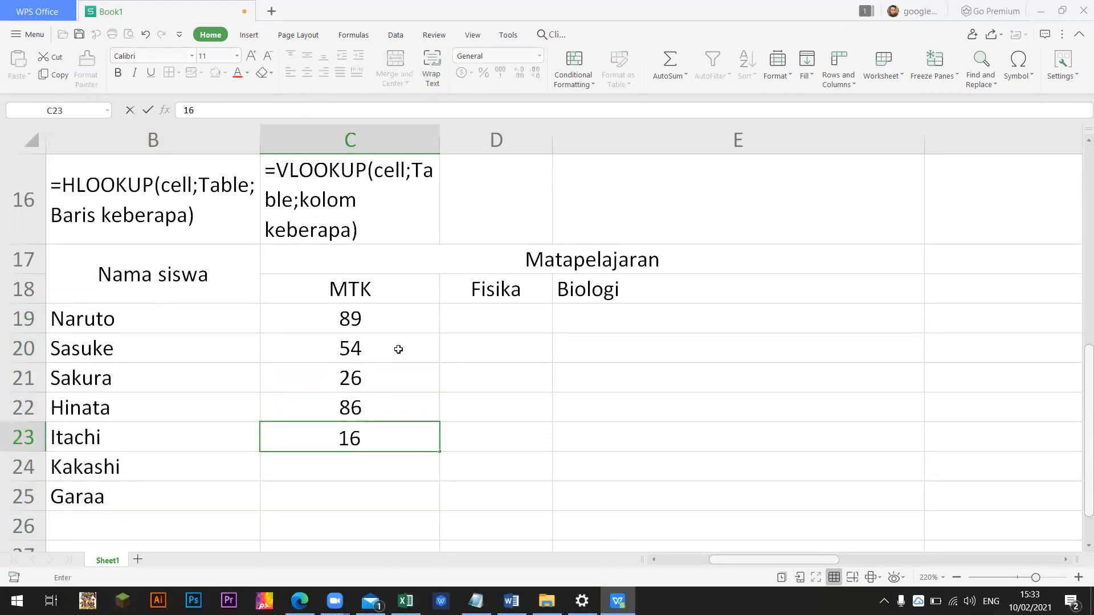
key(Return)
text(35)
key(Return)
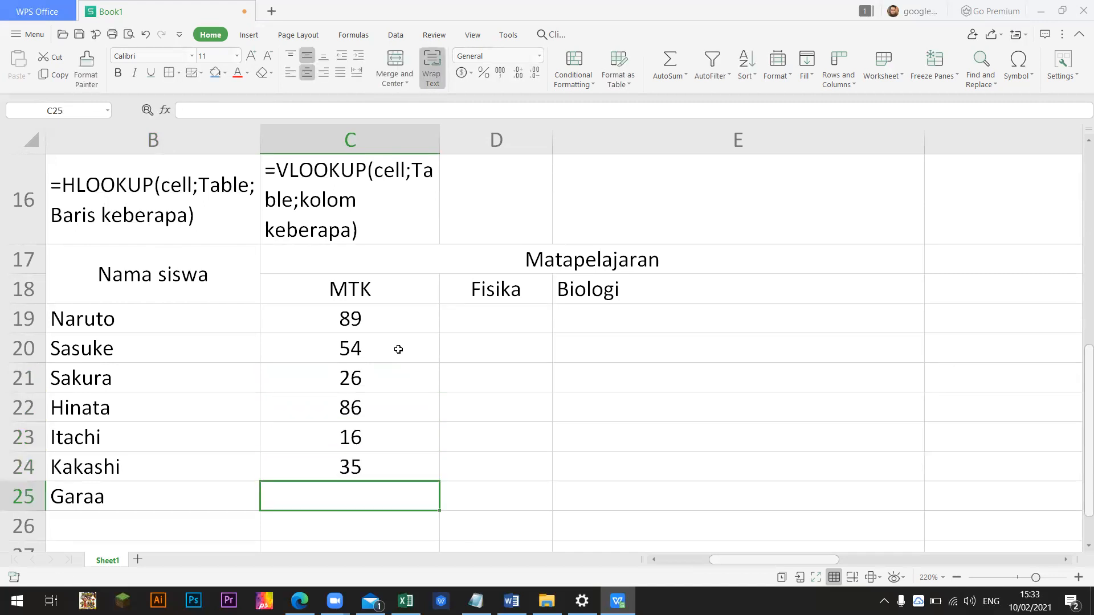
text(546)
key(BackSpace)
key(Return)
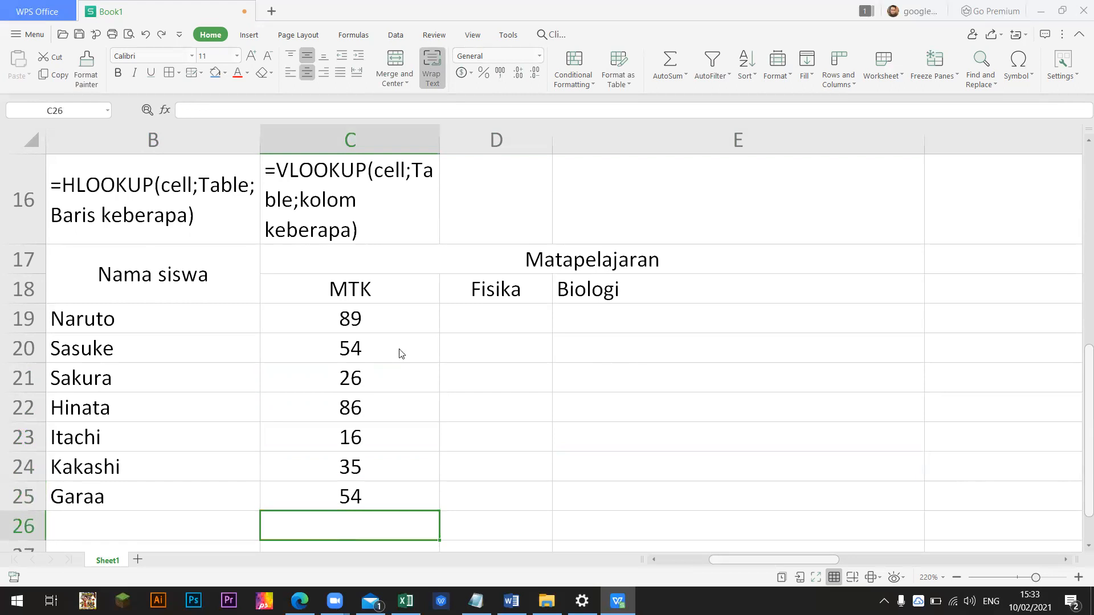
Calculate the Fisika scores with =C19-2 in D19 and copy the formula down to D25.
key(Up)
key(Right)
key(Right)
key(Up)
key(Up)
key(Up)
key(Left)
key(Up)
key(Up)
key(Up)
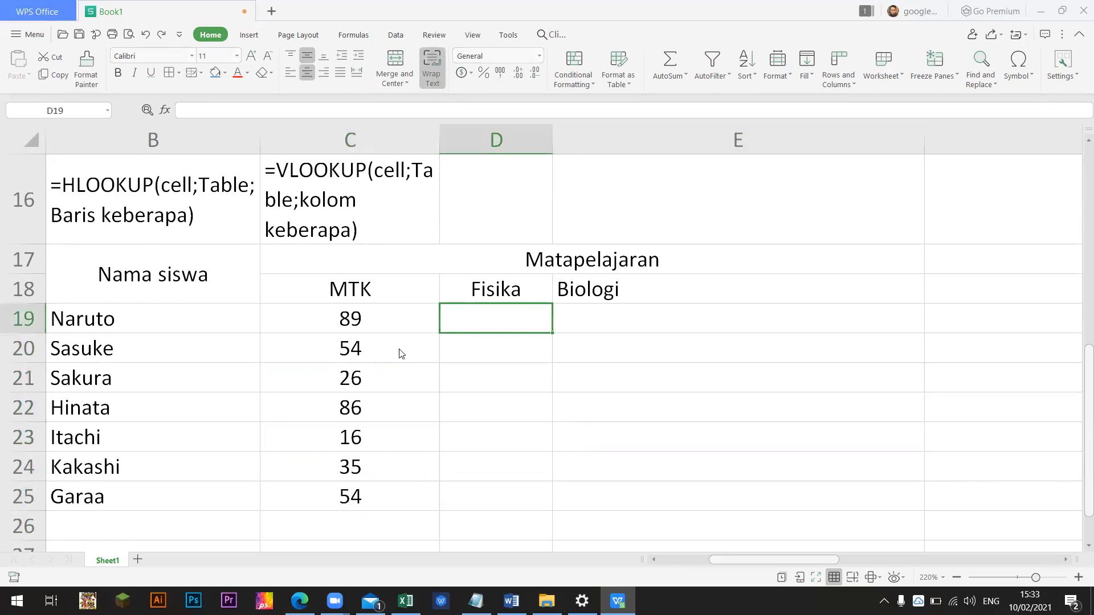
text(=)
key(Left)
text(-2)
key(Return)
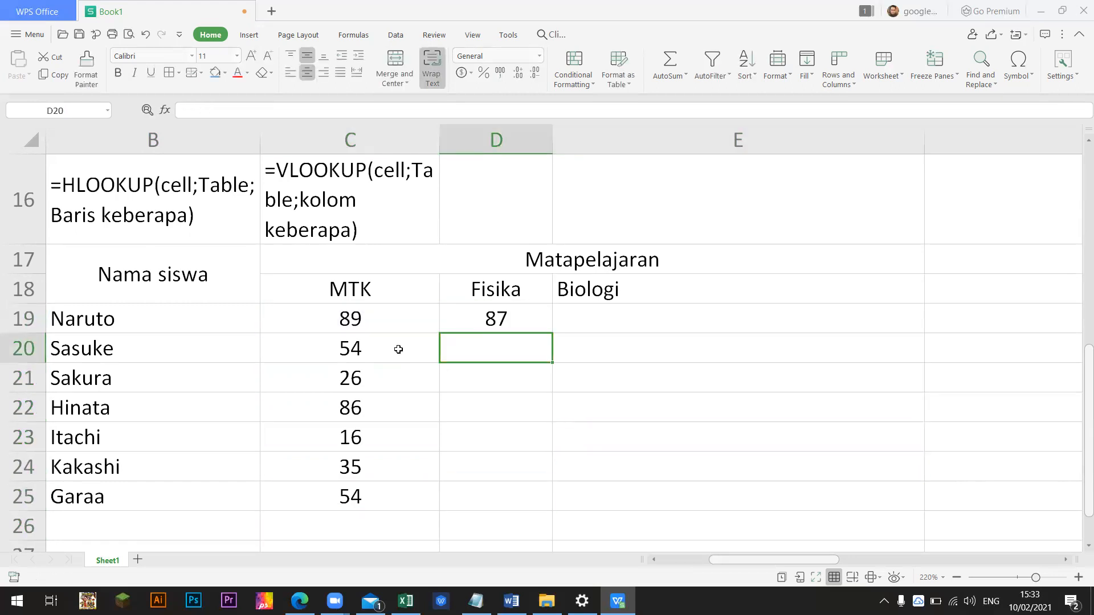
click(505, 322)
drag(554, 333, 523, 504)
Calculate the Biologi scores with =D19+5 in E19 and copy the formula down to E25.
click(609, 317)
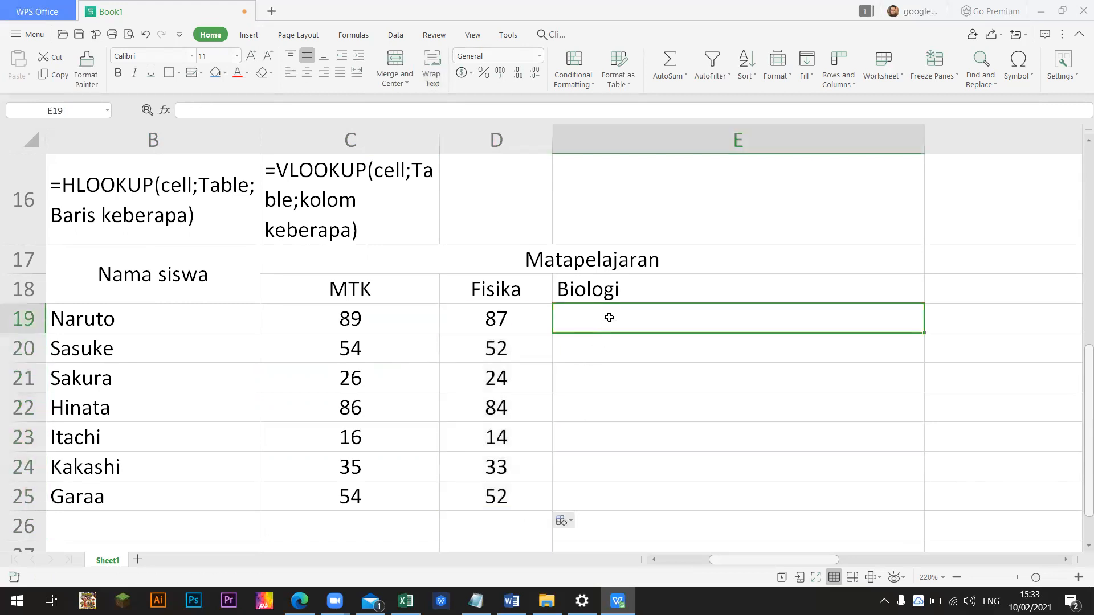
text(=)
key(Left)
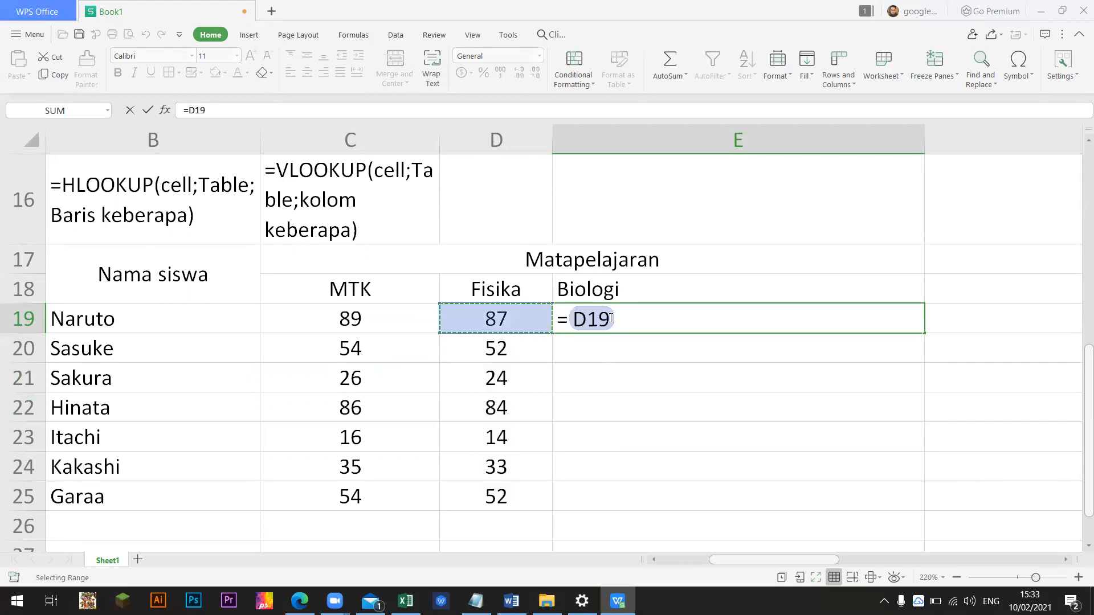
text(+5)
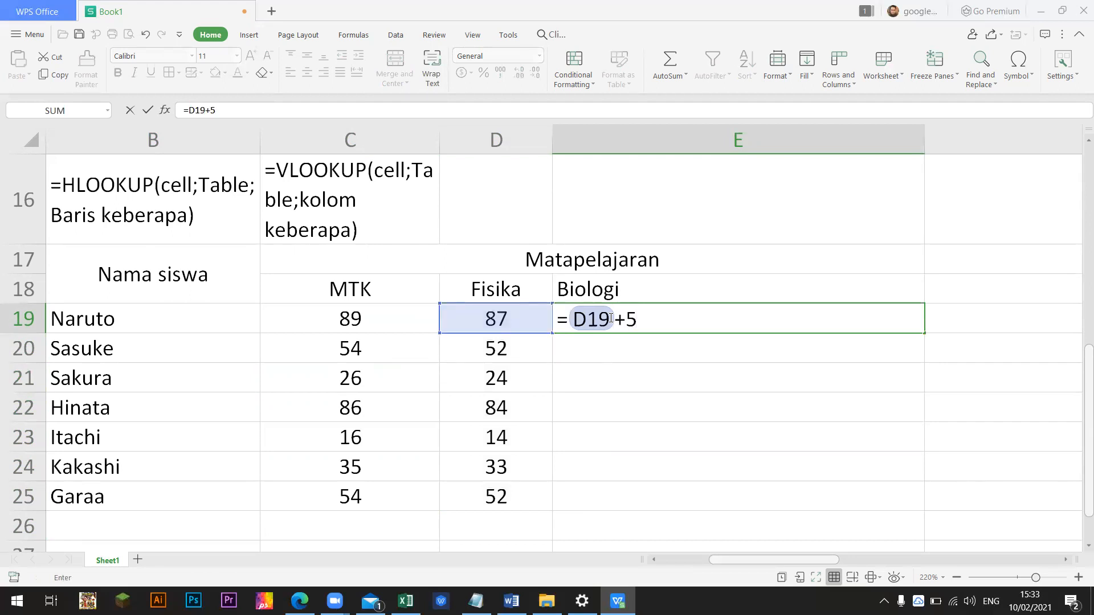
key(Return)
click(609, 316)
drag(923, 332, 919, 506)
Fit the width of column E to its contents.
click(860, 464)
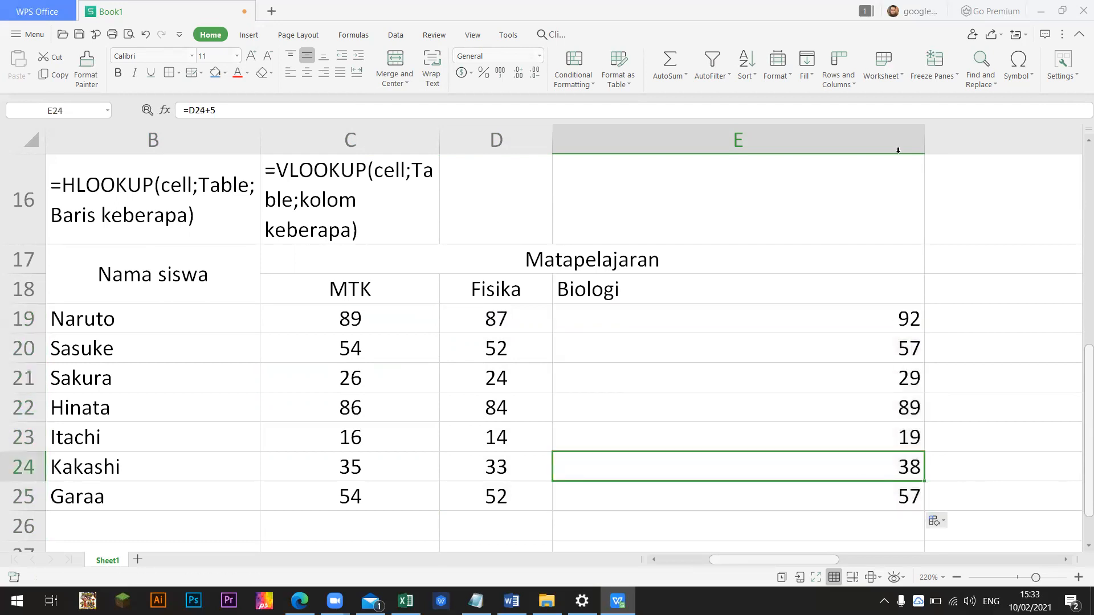
double_click(924, 140)
click(713, 287)
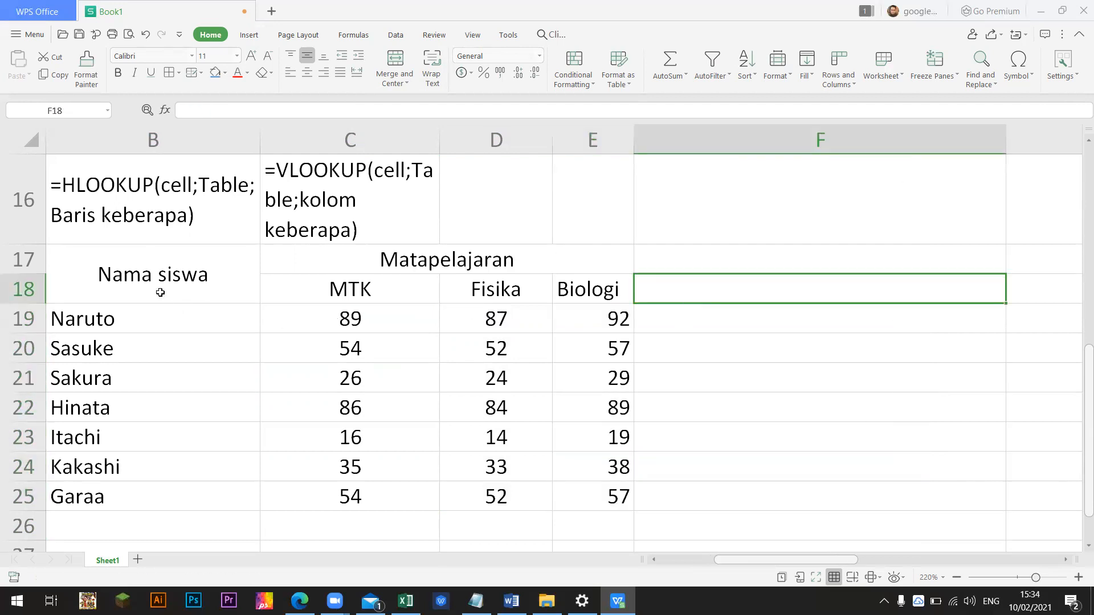
Review the student score table B17:E25, the Horizontal and Vertical lookup syntax above it, and the Contoh IF example.
click(136, 324)
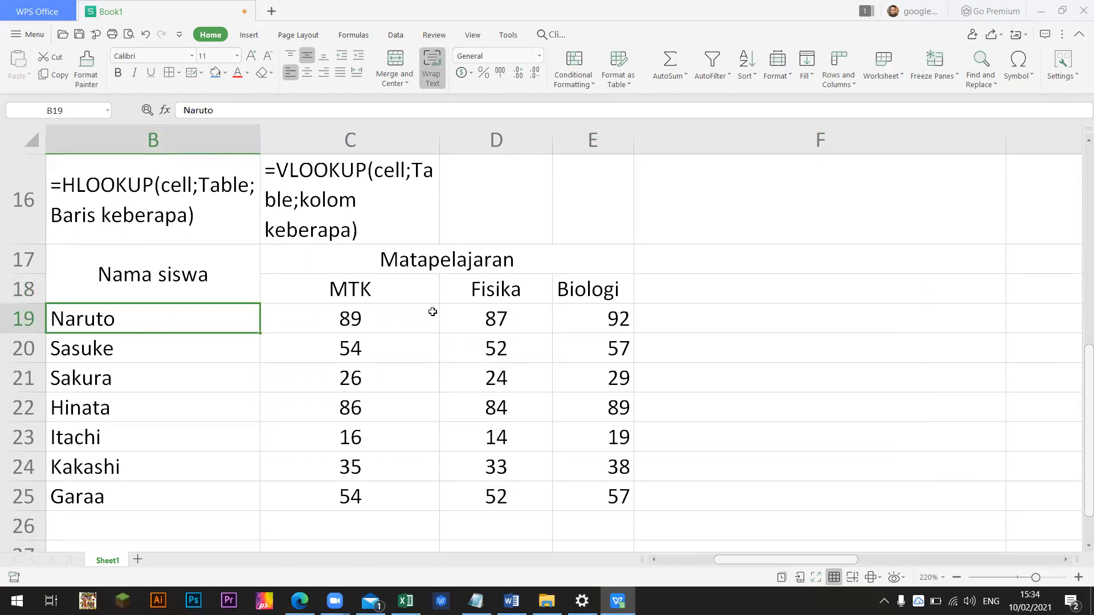
click(581, 310)
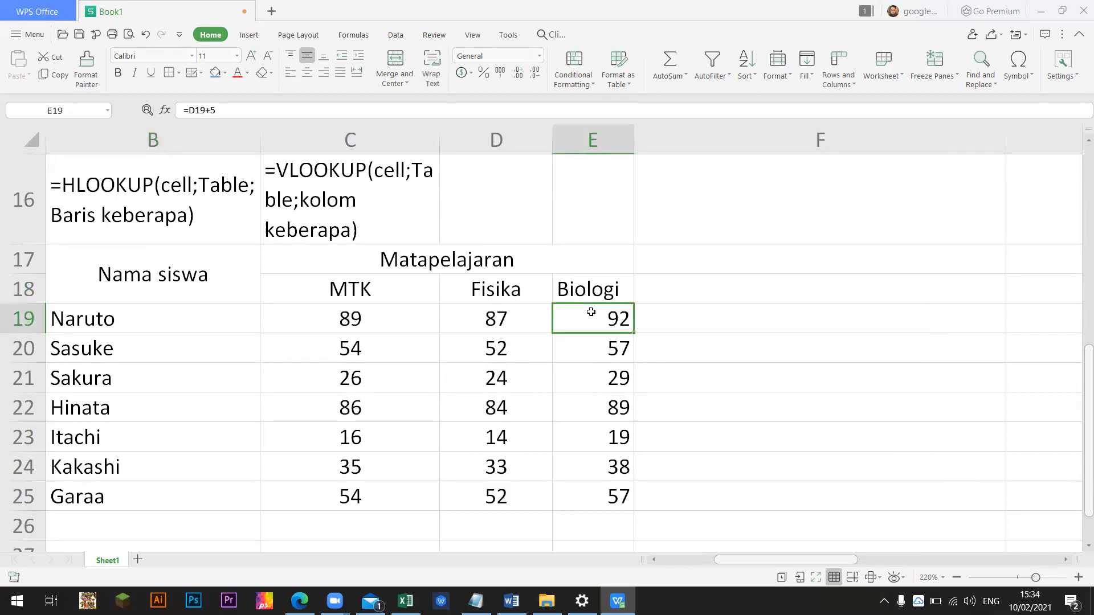
click(62, 319)
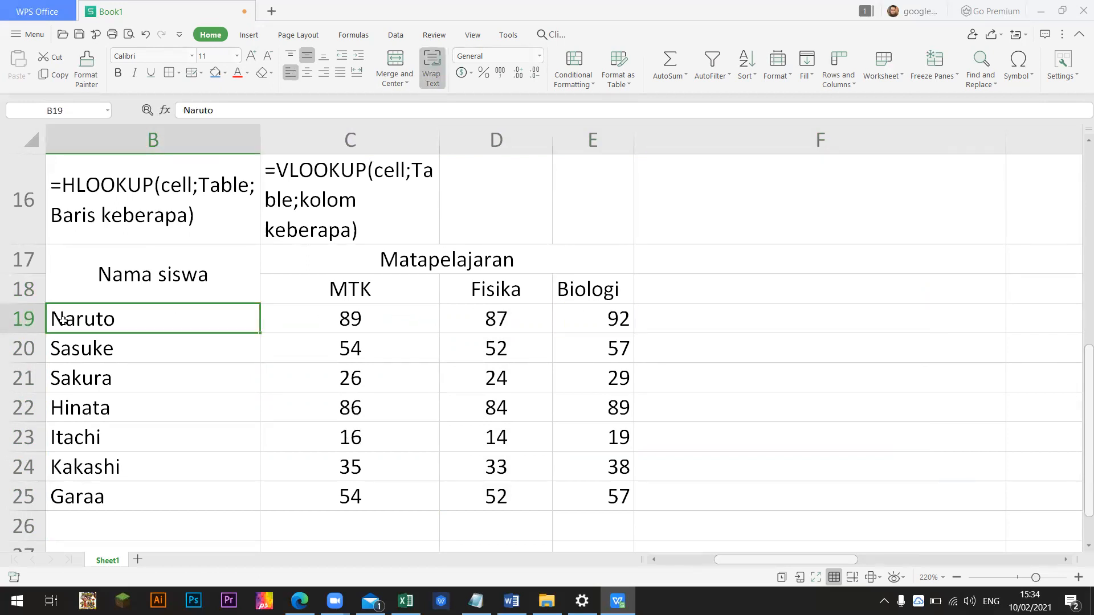
click(602, 319)
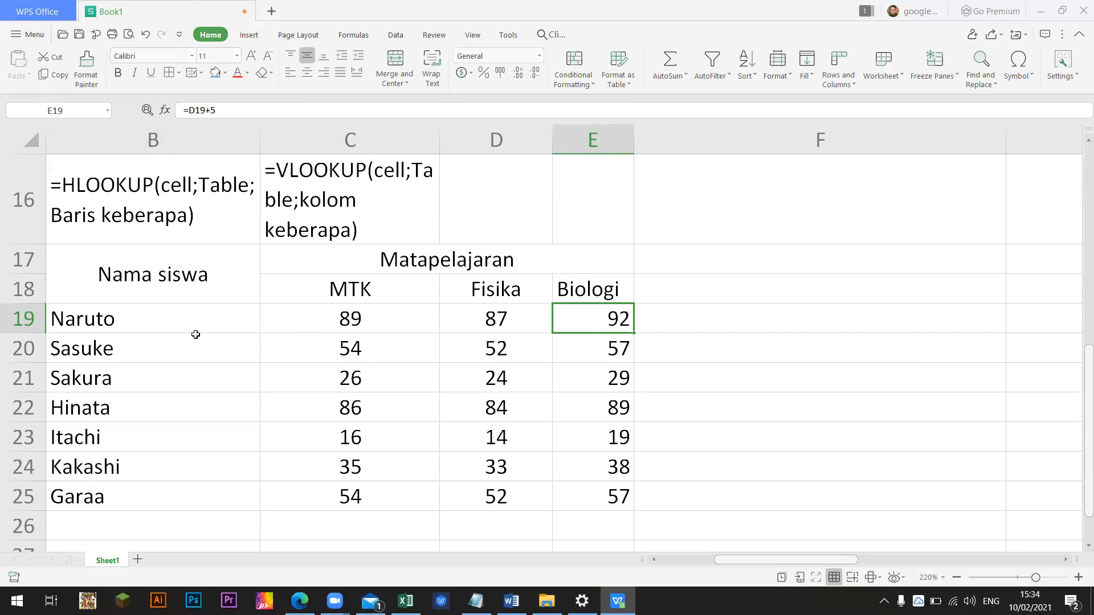
drag(167, 296, 518, 496)
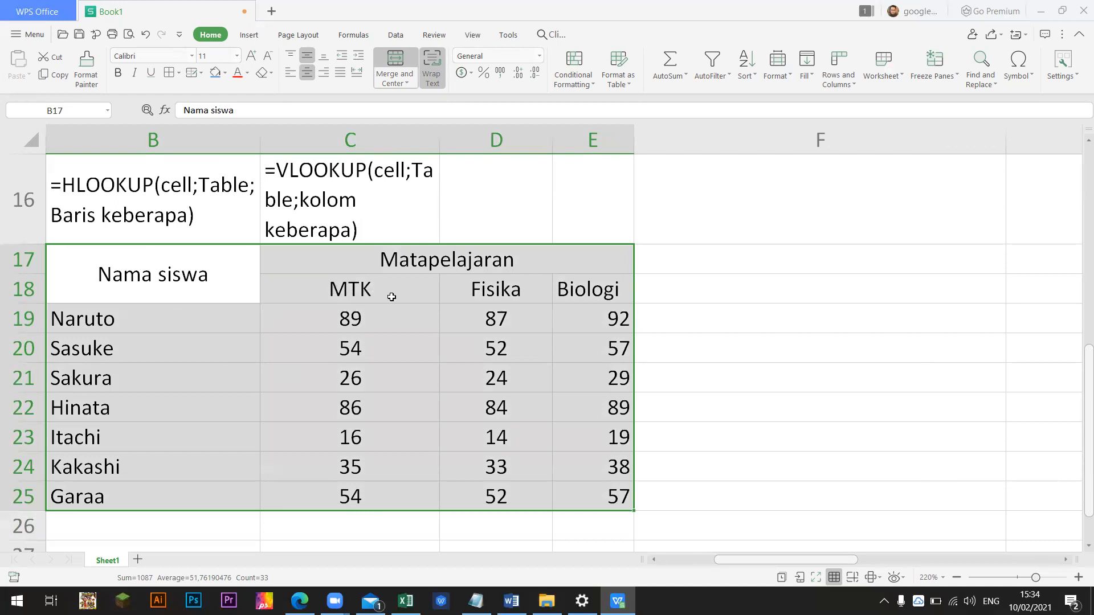
scroll(268, 273, up, 2)
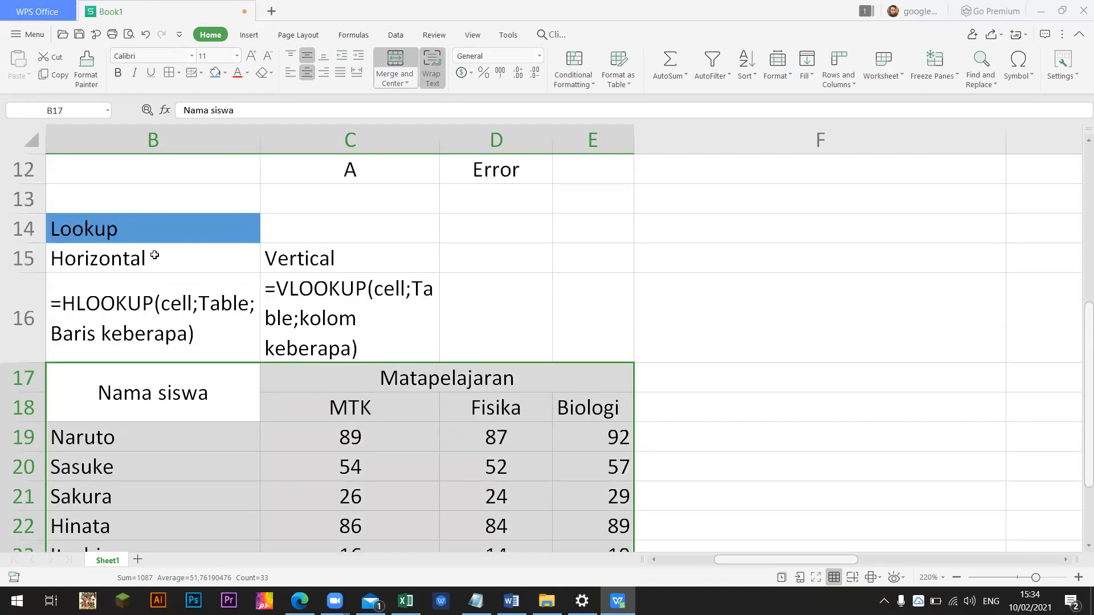
scroll(725, 562, right, 1)
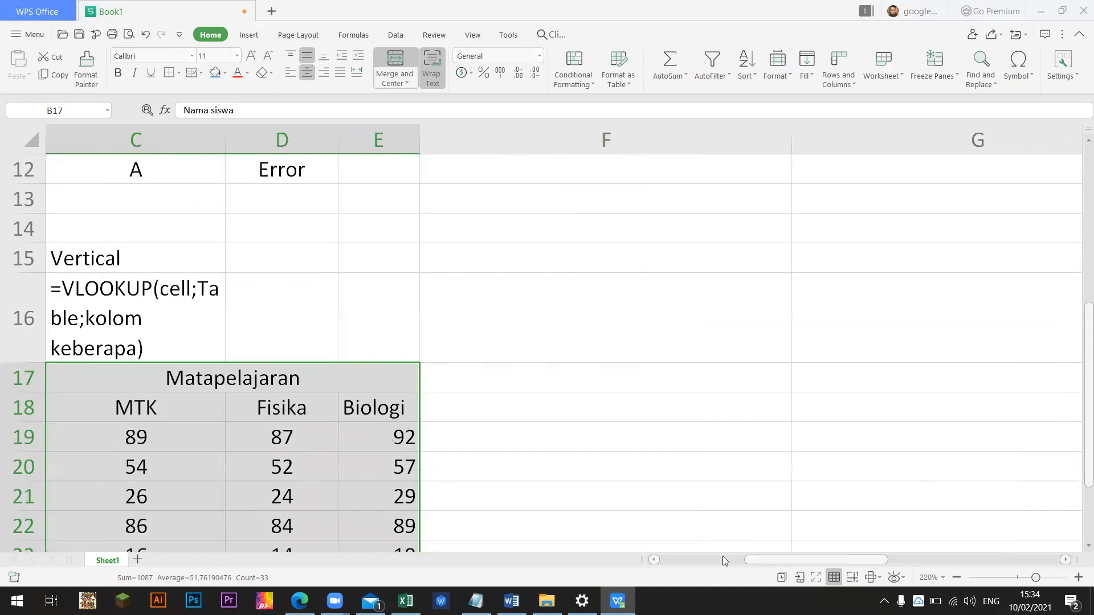
scroll(722, 558, left, 1)
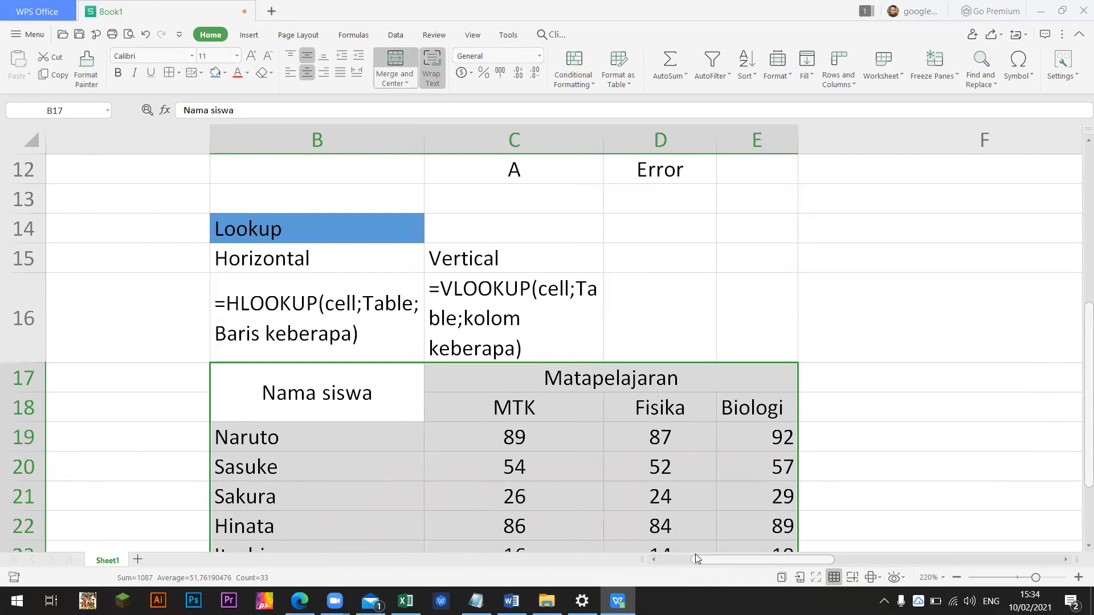
click(736, 483)
scroll(372, 268, up, 4)
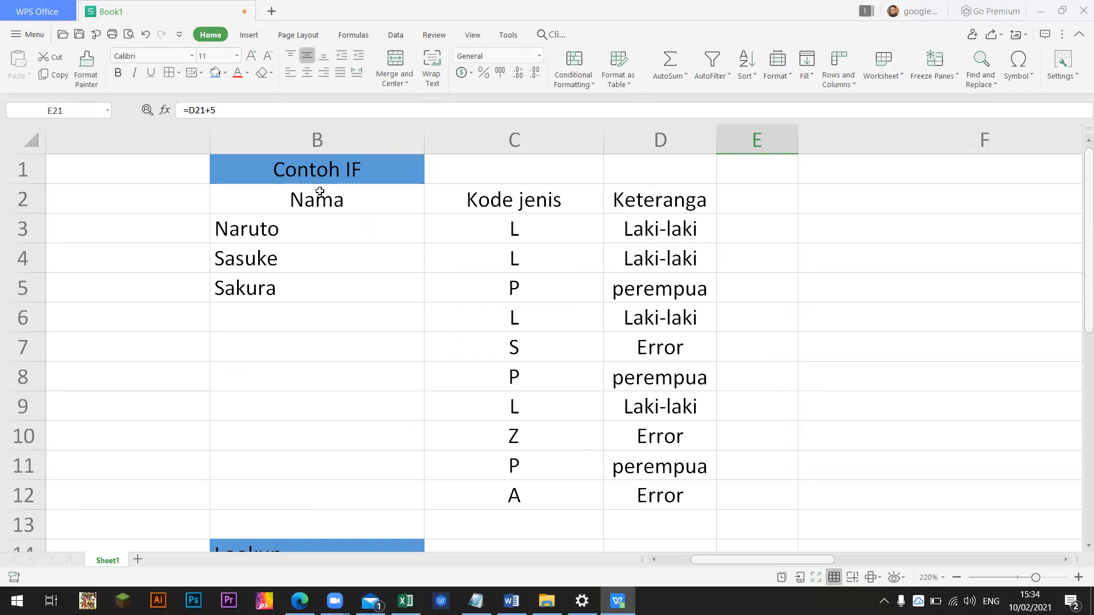
scroll(365, 223, down, 2)
click(316, 388)
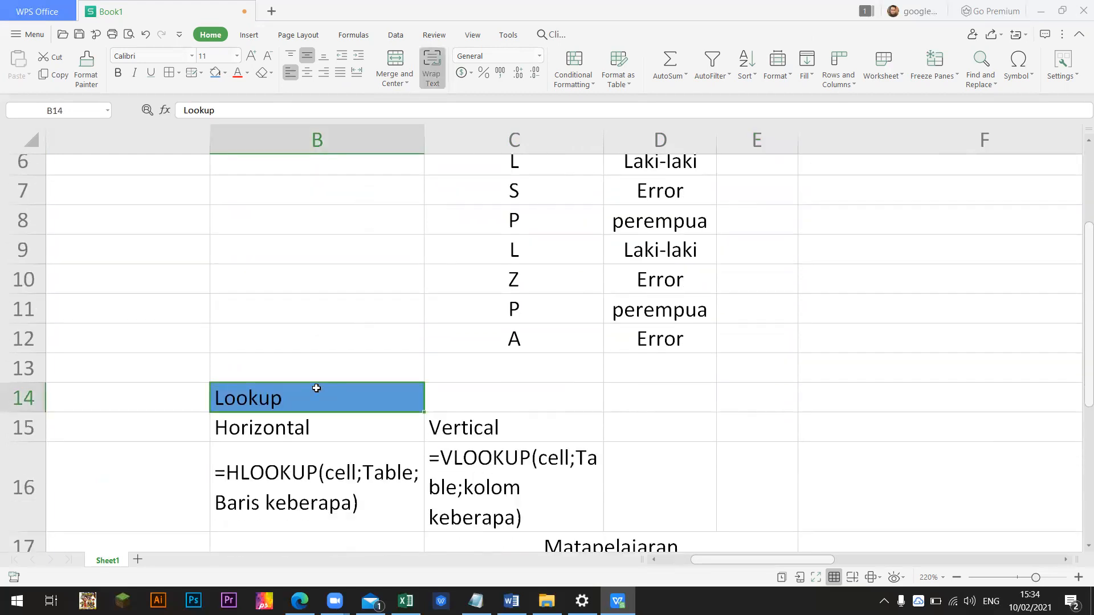
scroll(316, 388, down, 1)
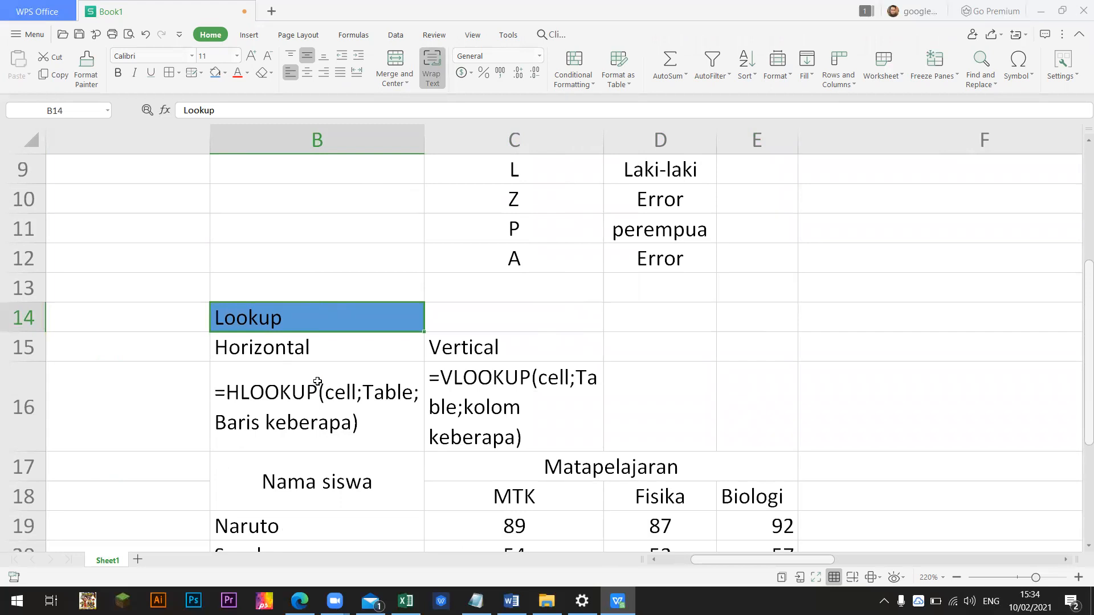
Enter the heading Nama in B27 below the score table and the student name Naruto in B28.
scroll(318, 381, down, 1)
scroll(317, 381, down, 2)
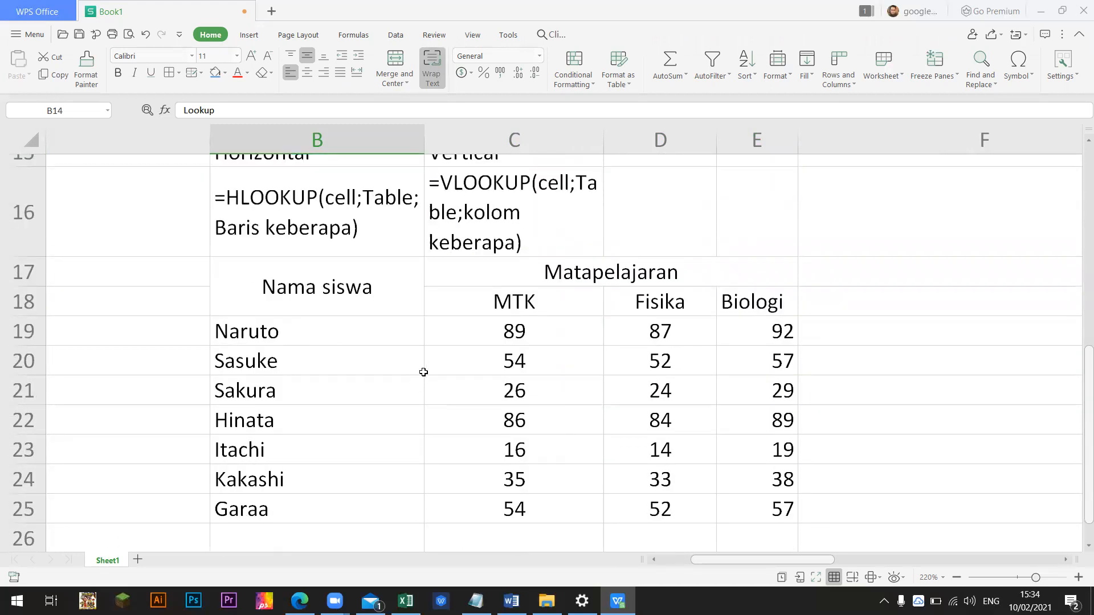
scroll(460, 395, down, 1)
click(338, 522)
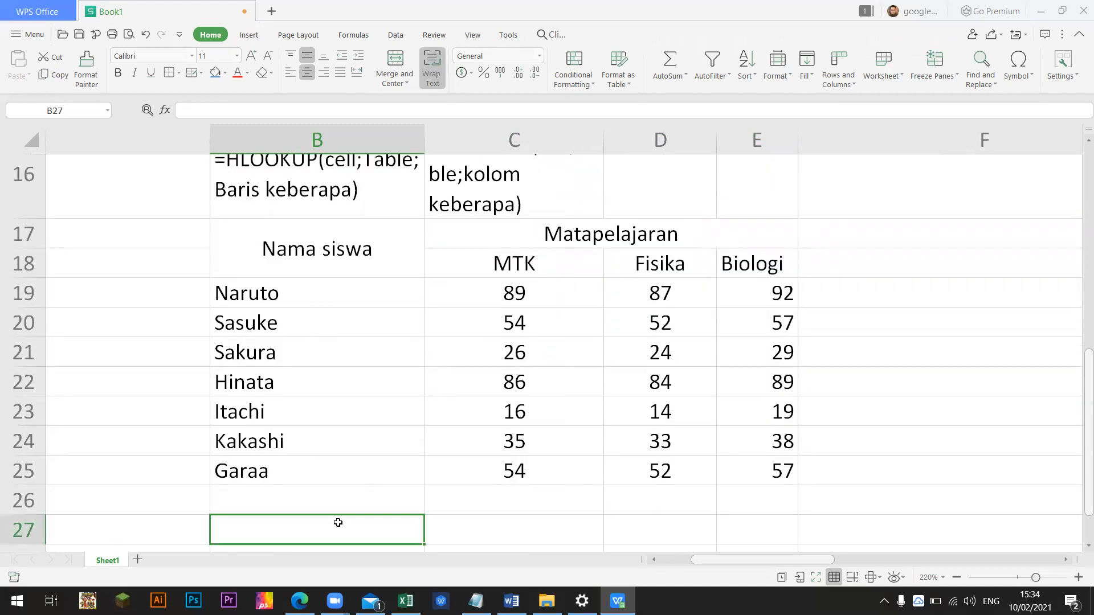
drag(346, 234, 640, 469)
click(336, 539)
text(Nama)
key(Return)
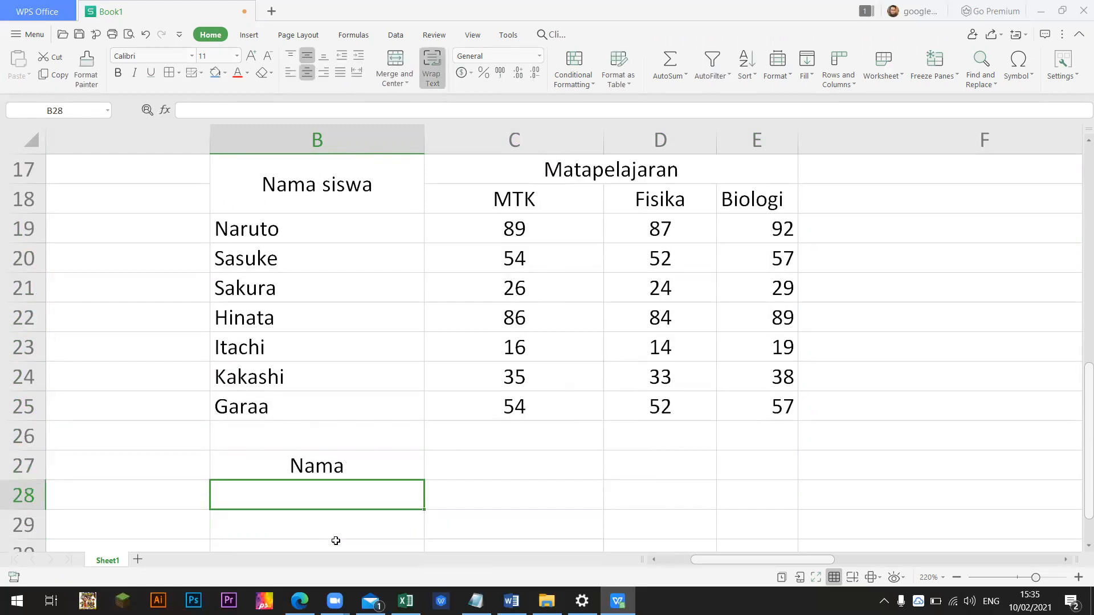
text(Naruto)
key(Return)
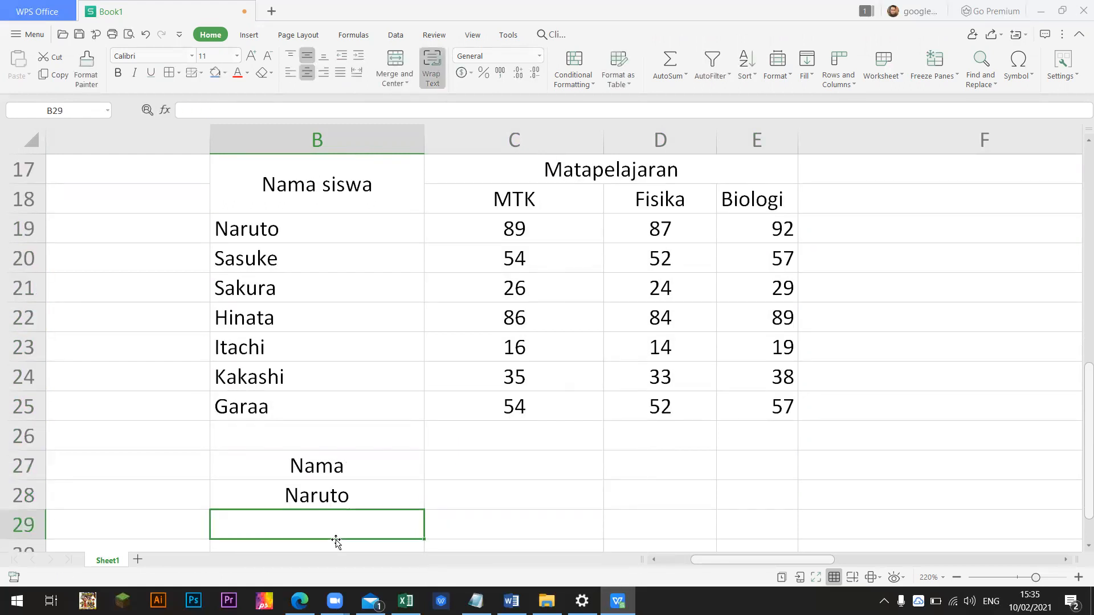
Add the heading MTK in C27 beside the Nama heading.
key(Up)
key(Up)
key(Right)
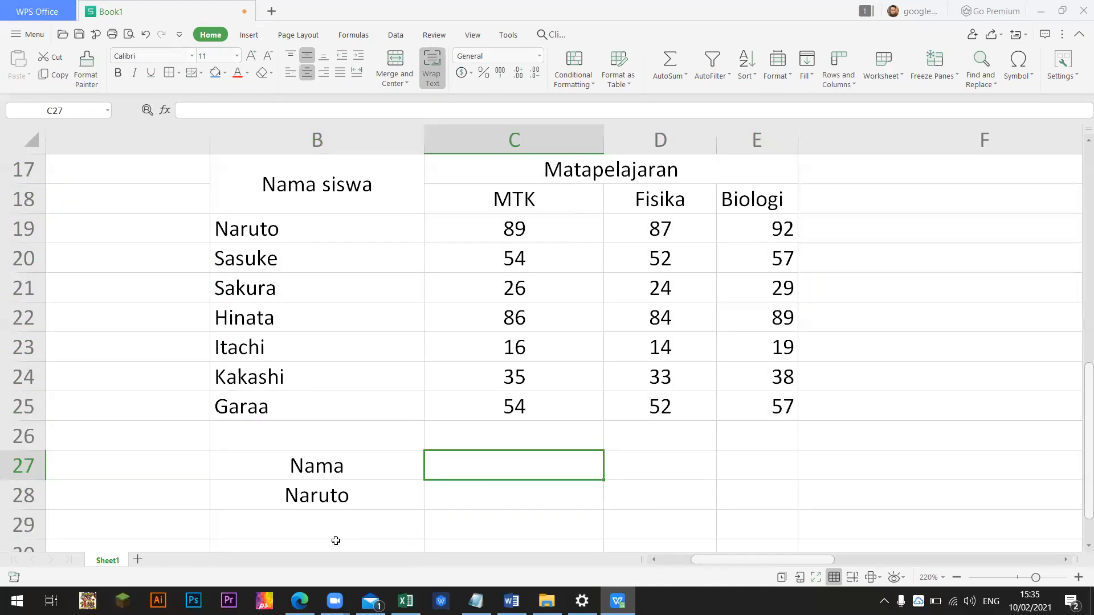
text(MTK)
key(Return)
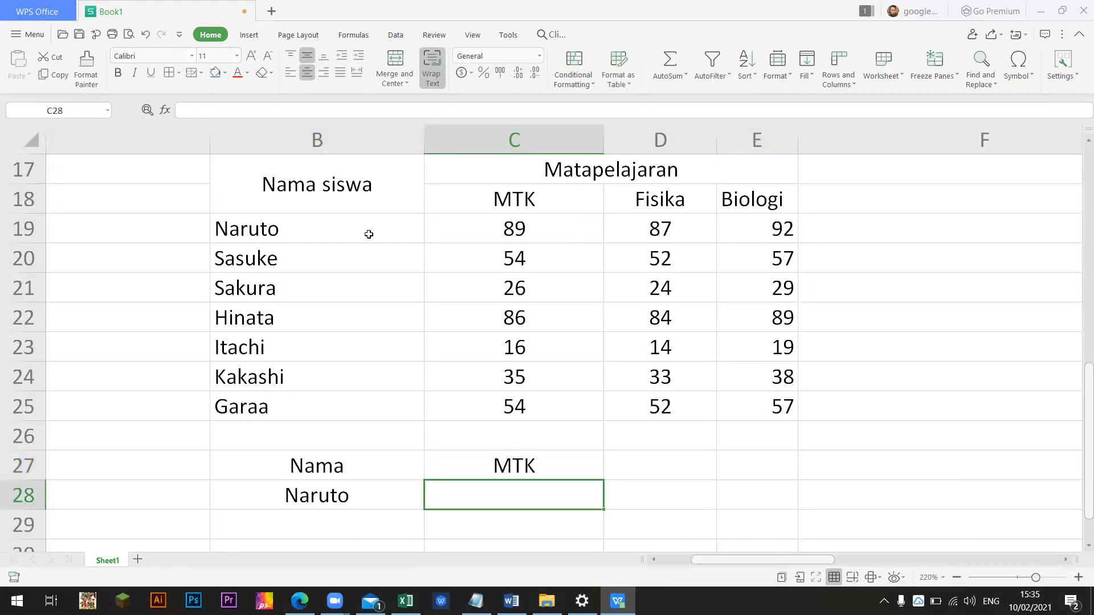
Examine how the names in B19:B25 relate to the MTK, Fisika and Biologi scores and the small table in B27:C28.
click(333, 228)
click(461, 227)
drag(338, 466, 478, 476)
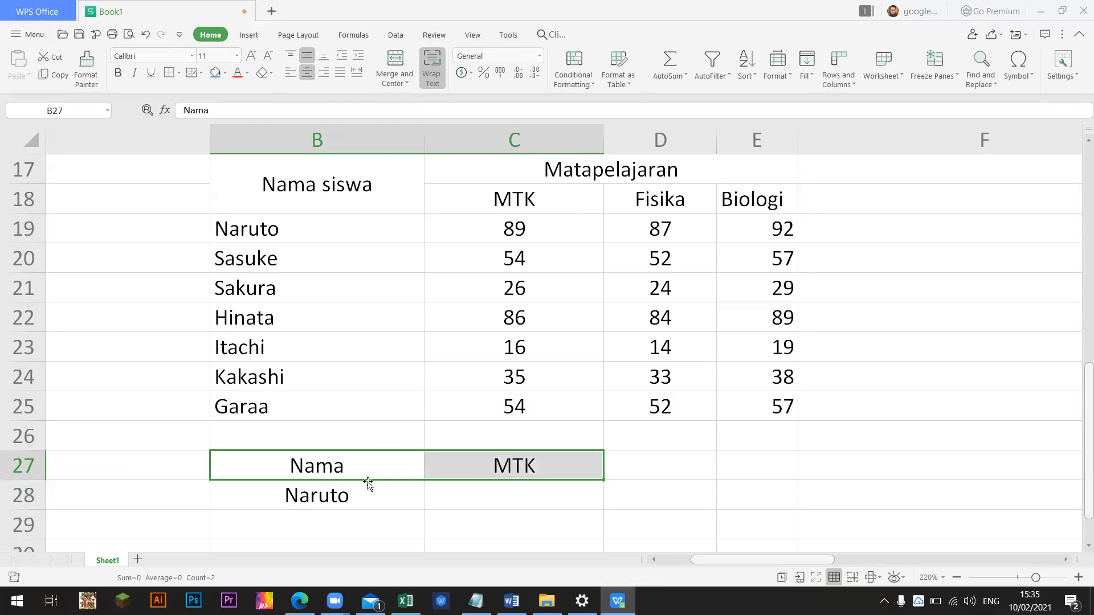
drag(358, 500, 507, 462)
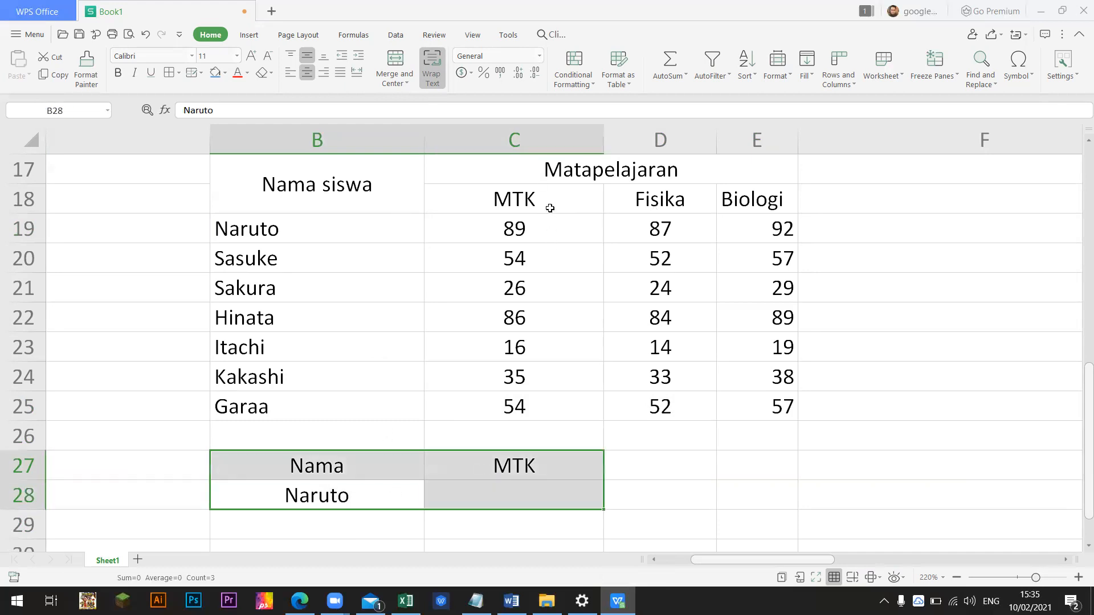
click(542, 148)
click(655, 143)
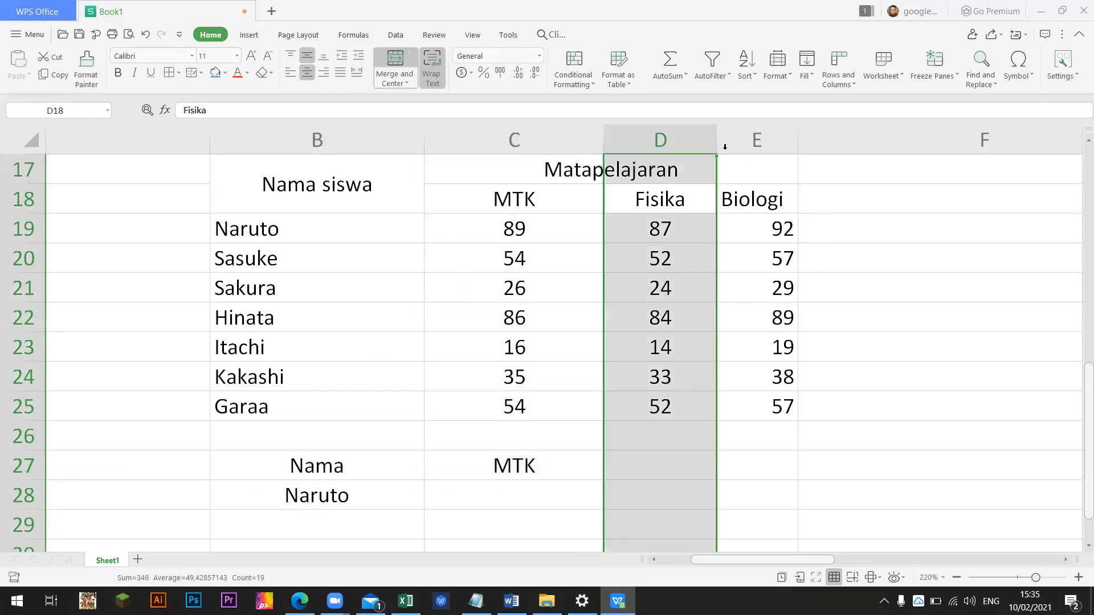
click(747, 136)
click(874, 143)
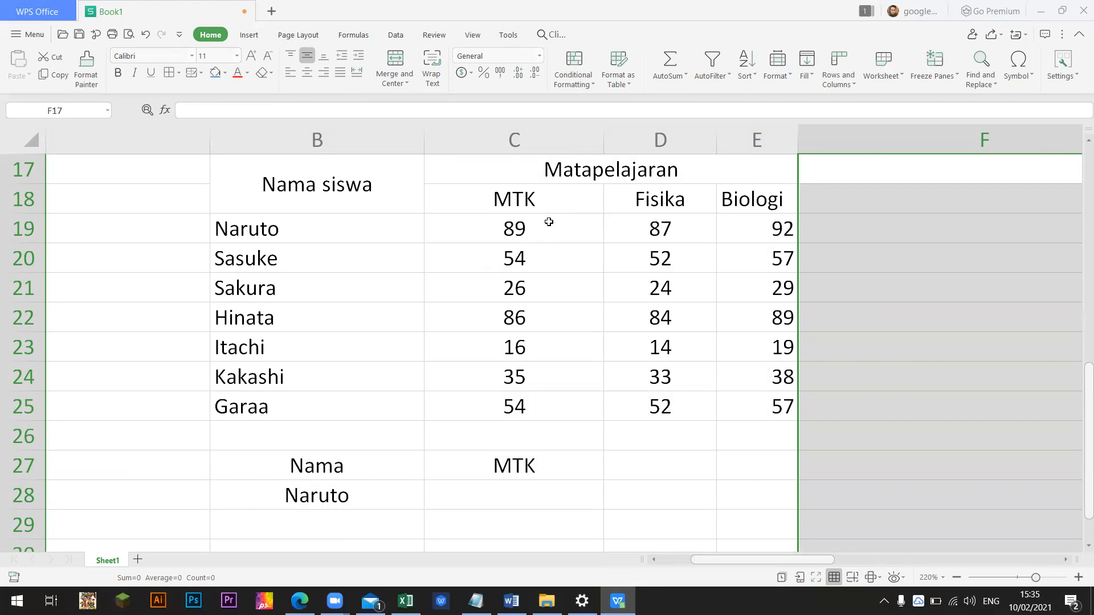
drag(349, 228, 343, 409)
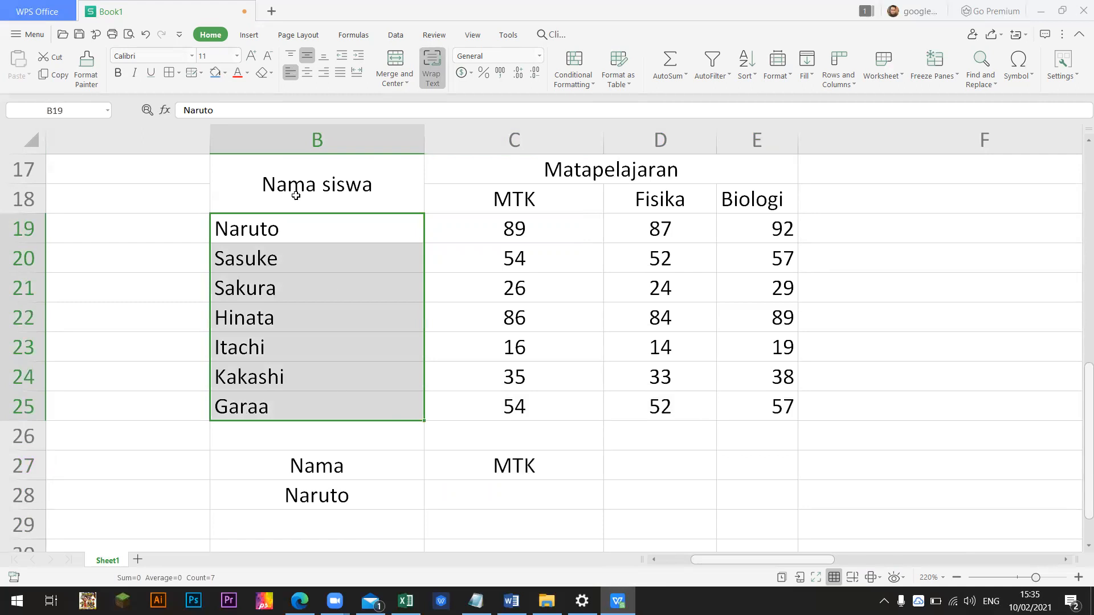
click(290, 224)
click(494, 232)
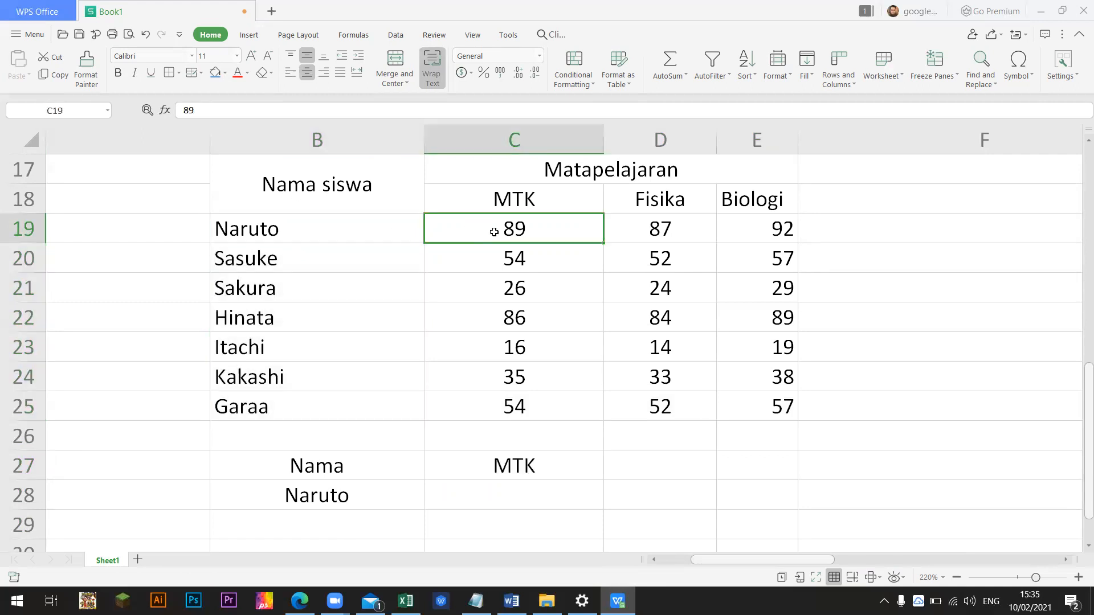
click(299, 318)
click(667, 323)
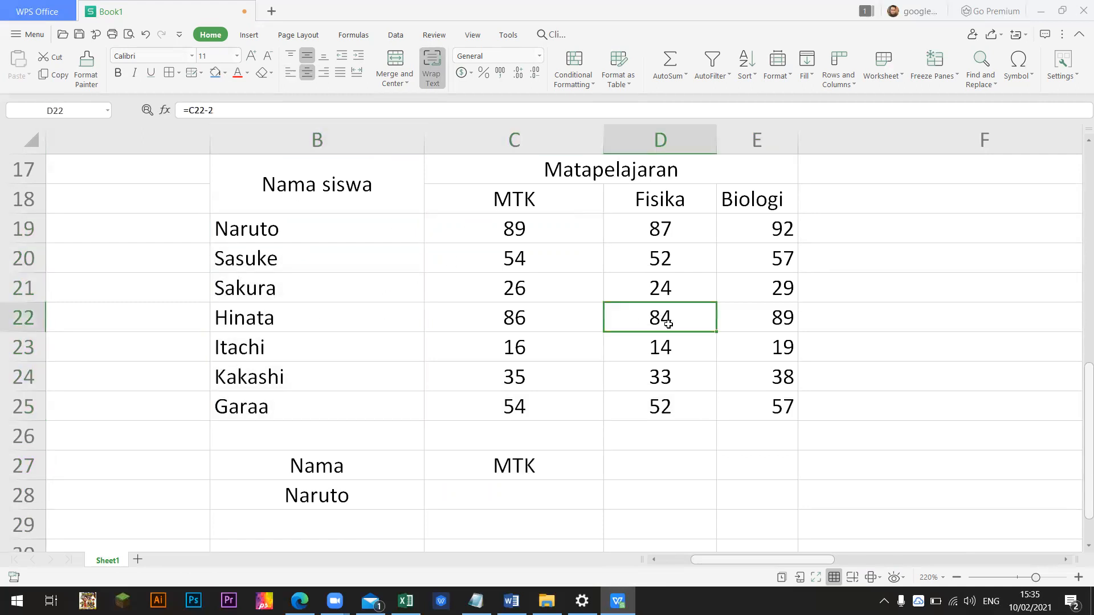
click(638, 149)
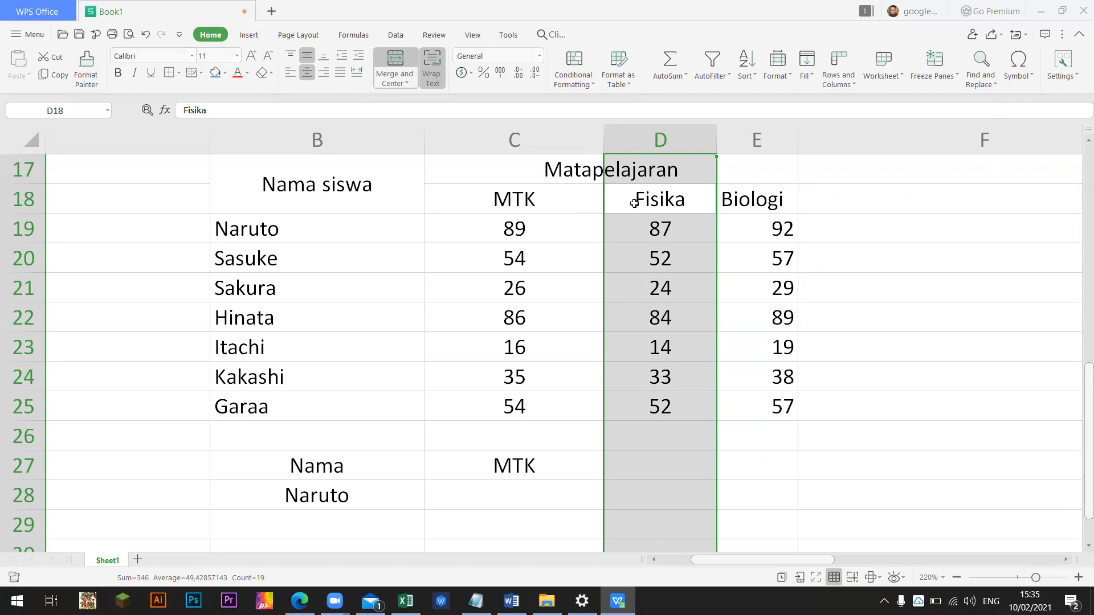
click(818, 139)
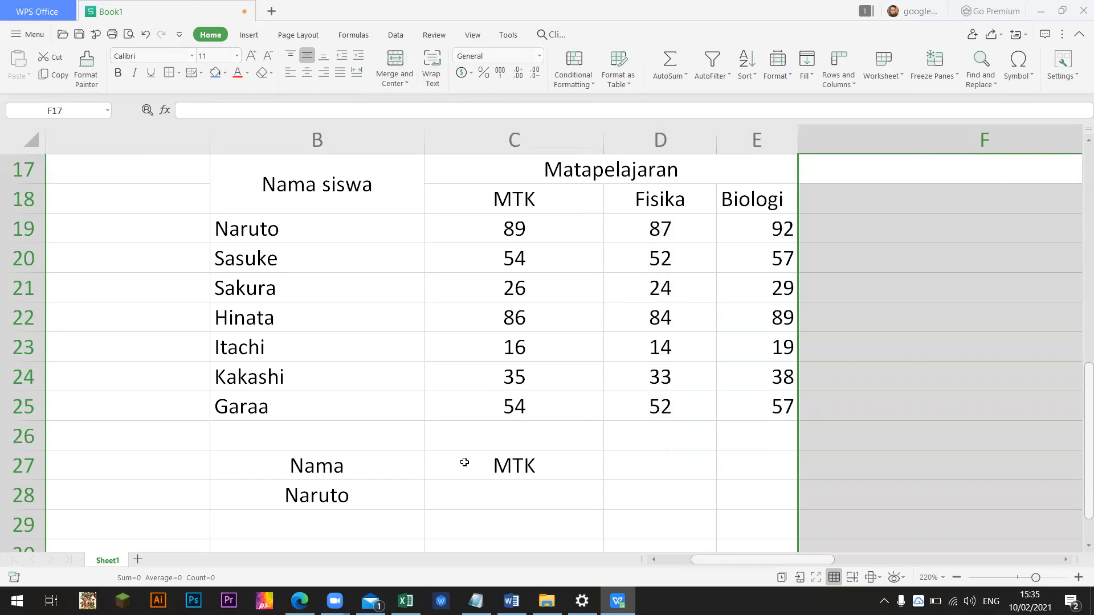
Replace the lookup name in B28 with Hinata.
click(523, 399)
click(351, 502)
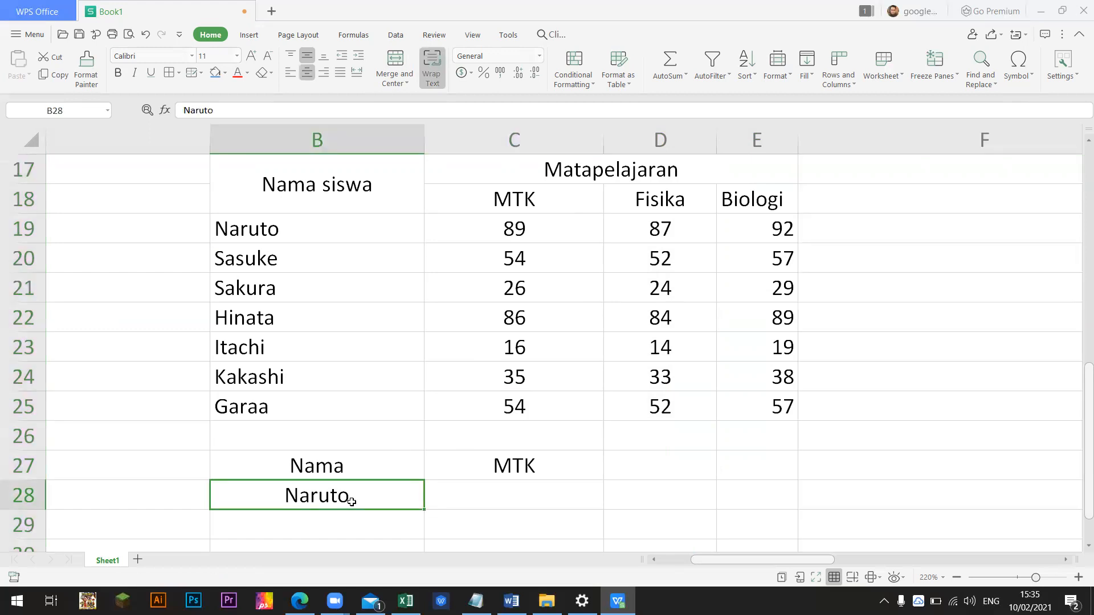
text(Hinata)
key(Return)
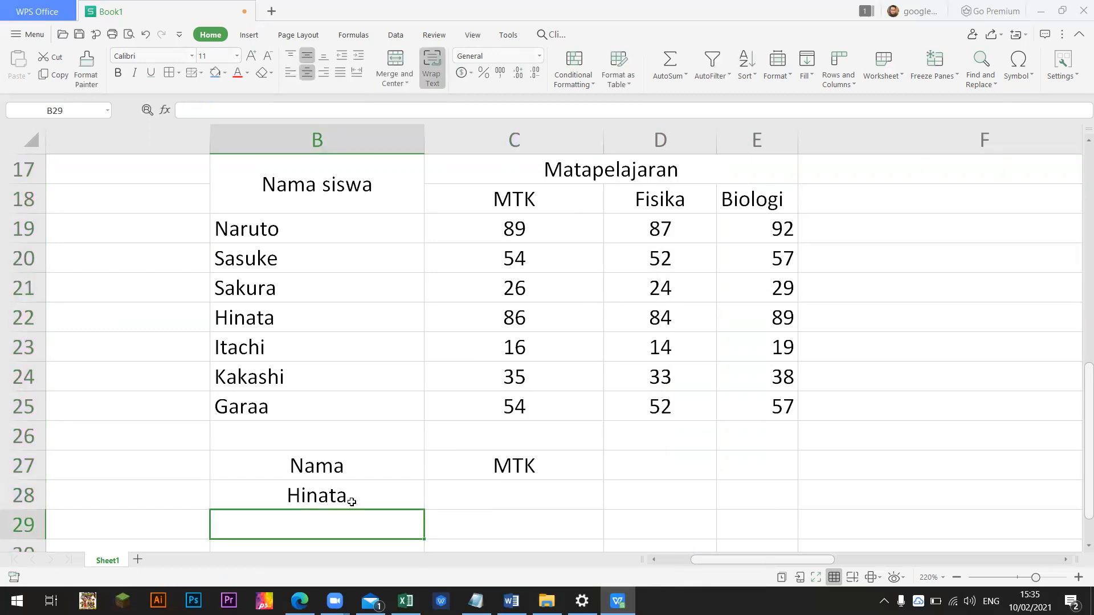
Examine Hinata's row in the score table and the order of columns B to E for the vertical lookup.
click(627, 317)
click(264, 319)
click(30, 316)
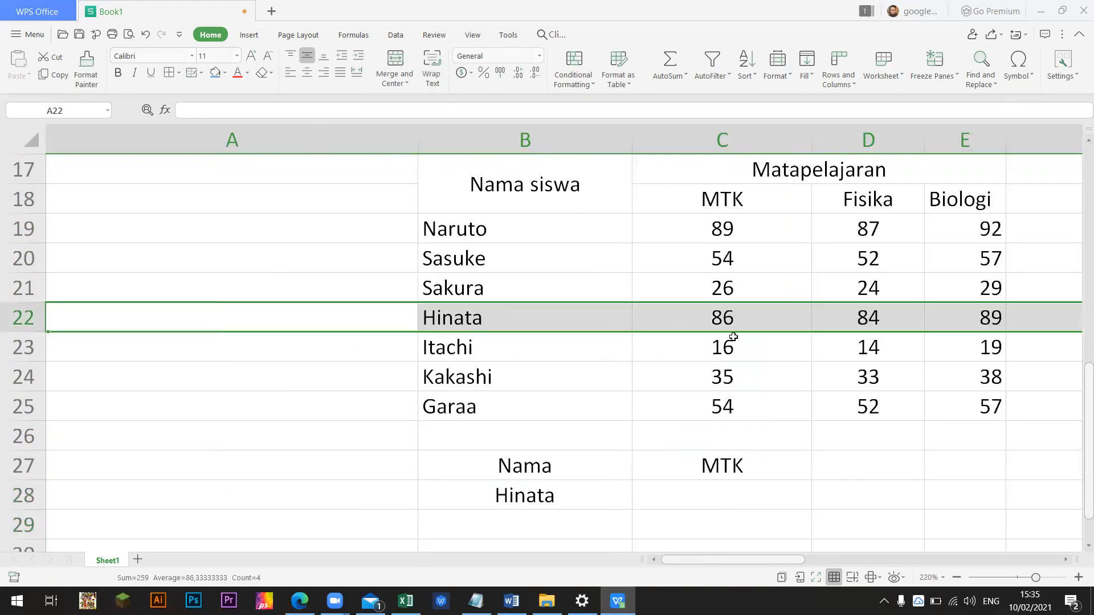
click(722, 498)
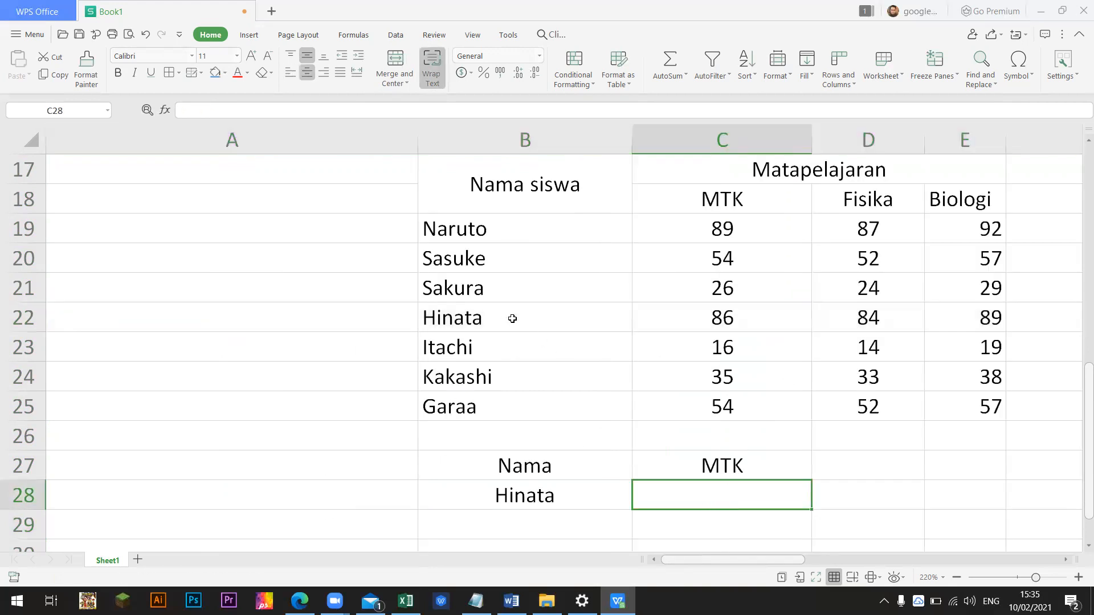
click(723, 139)
click(869, 140)
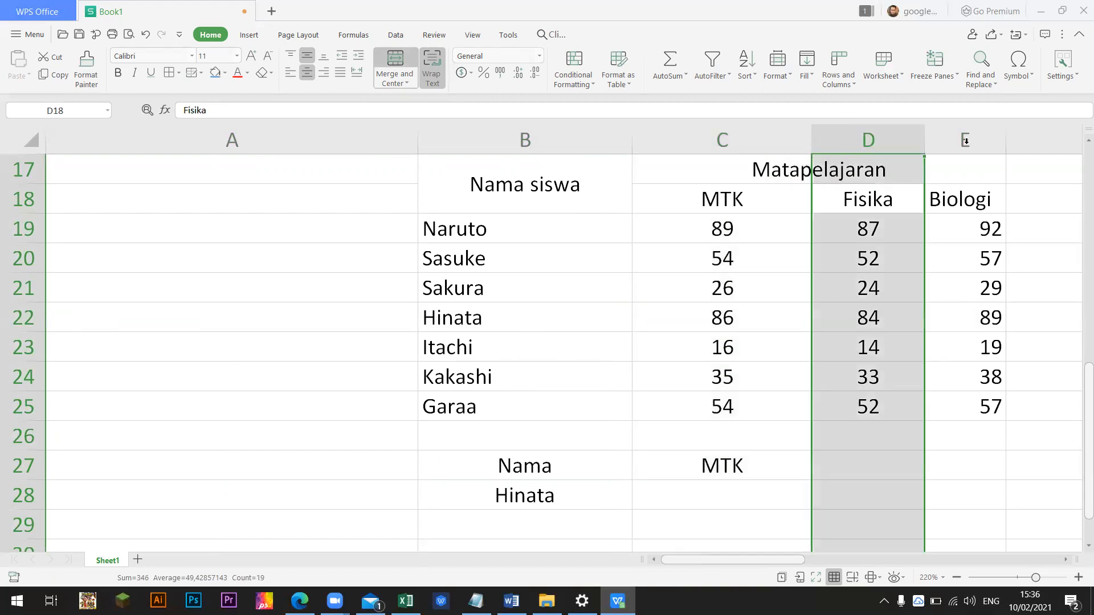
click(965, 139)
click(566, 137)
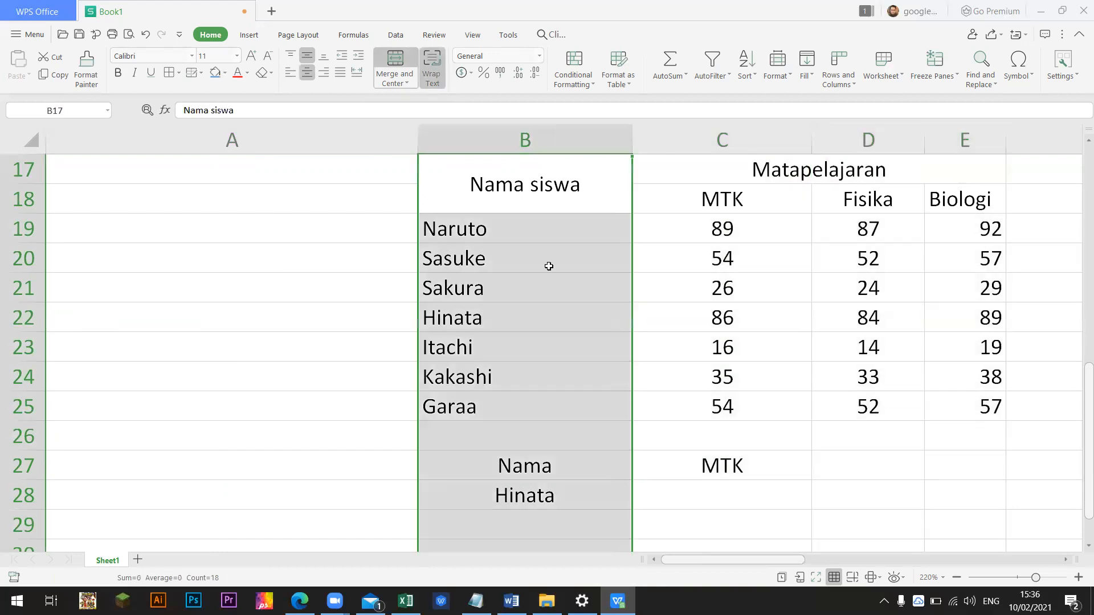
click(703, 138)
click(878, 137)
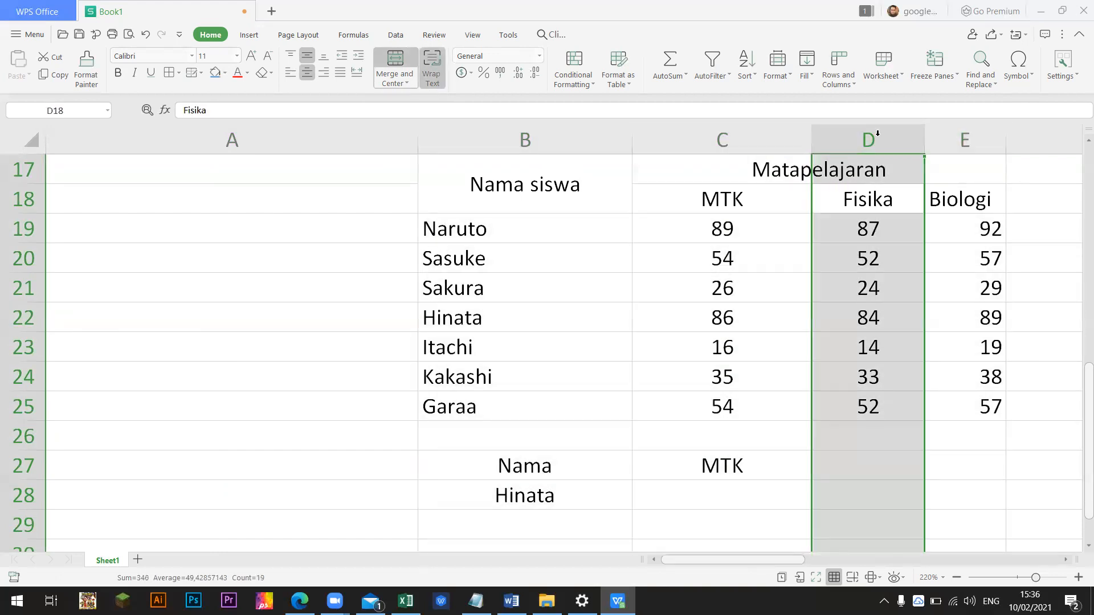
click(959, 136)
click(570, 139)
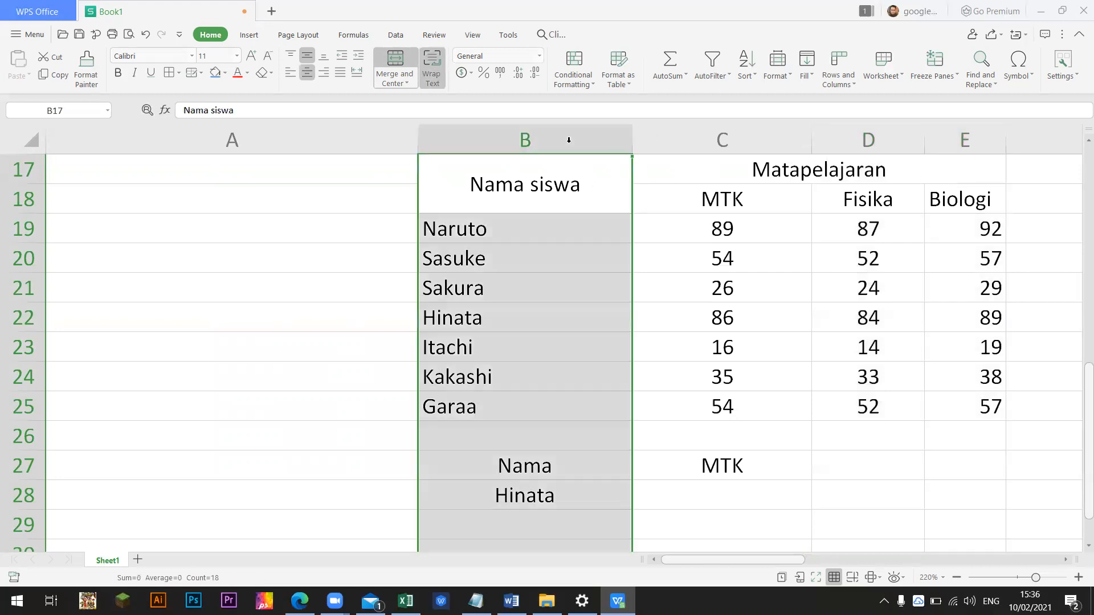
scroll(701, 247, up, 1)
scroll(700, 246, down, 1)
Look up the MTK score in C28 with the formula =VLOOKUP(B28;B19:E25;2).
click(706, 497)
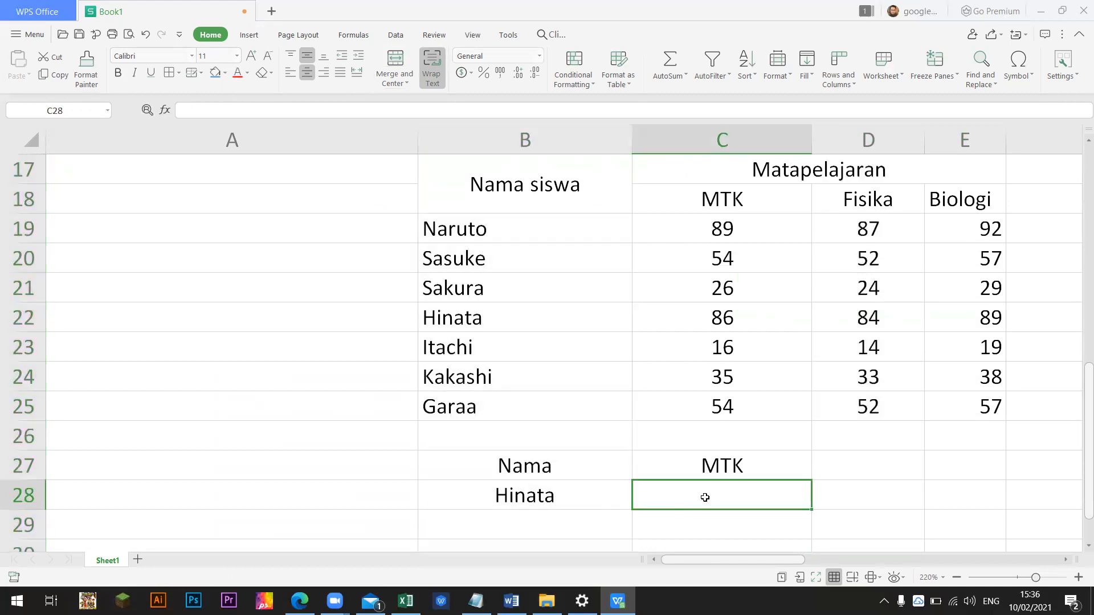
text(=)
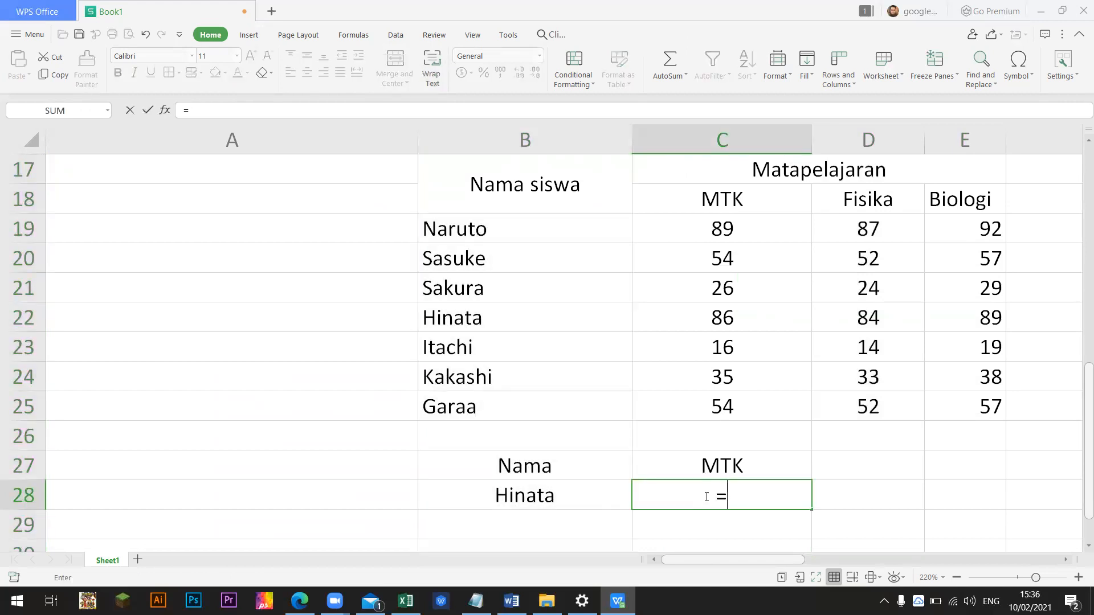
text(VL)
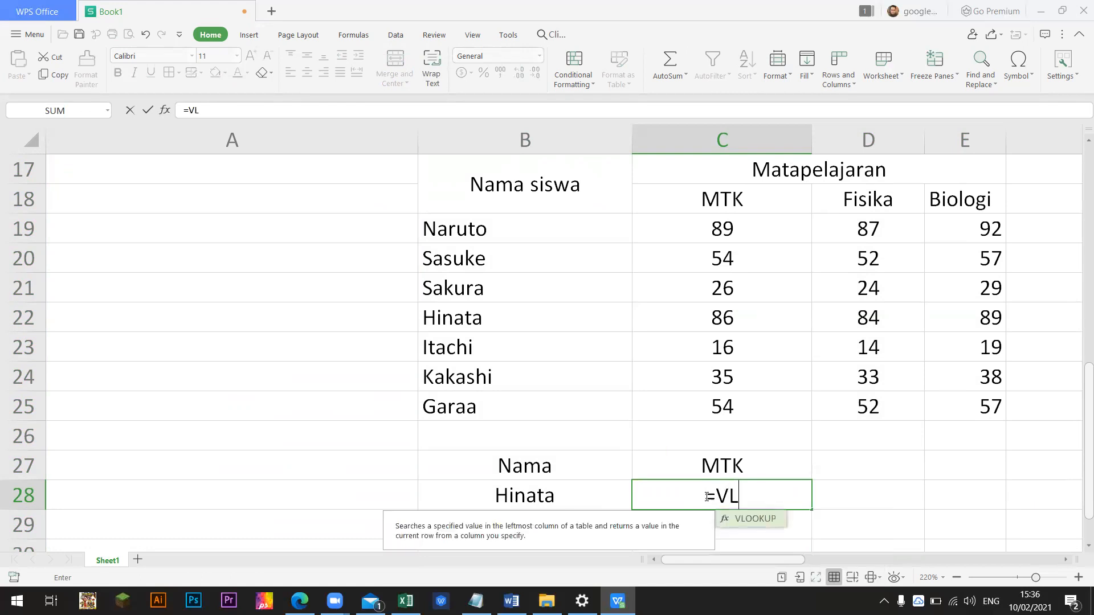
text(OOKUP()
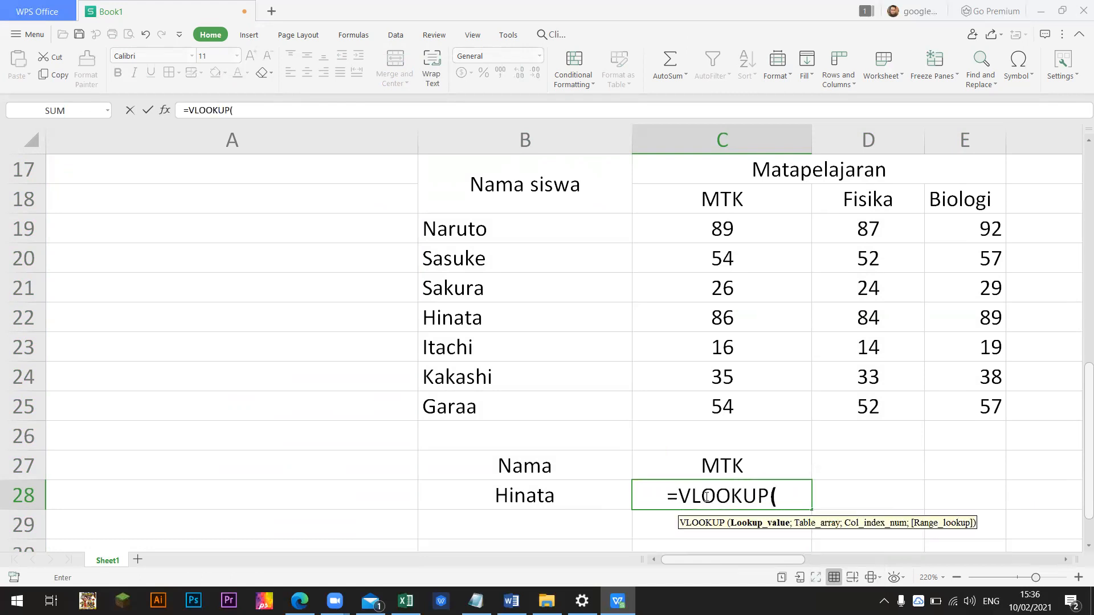
click(538, 494)
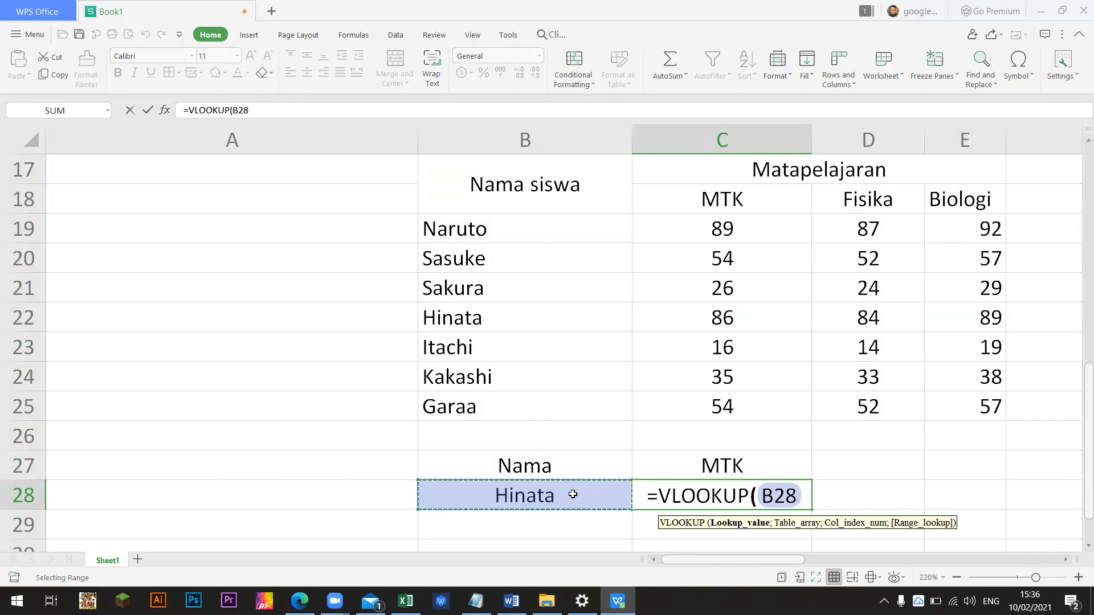
text(;)
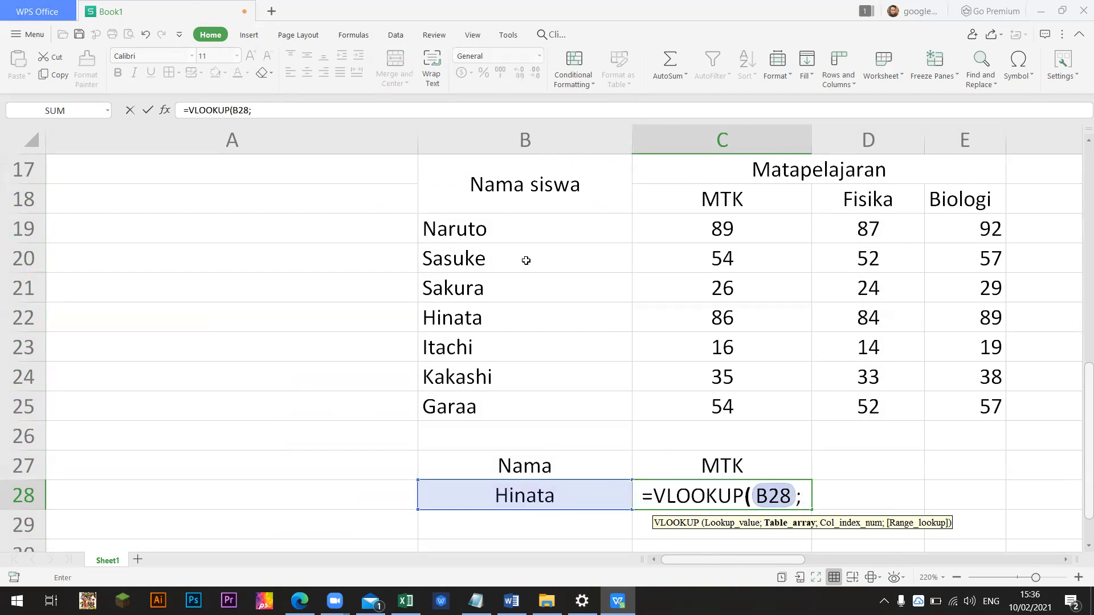
drag(508, 228, 963, 406)
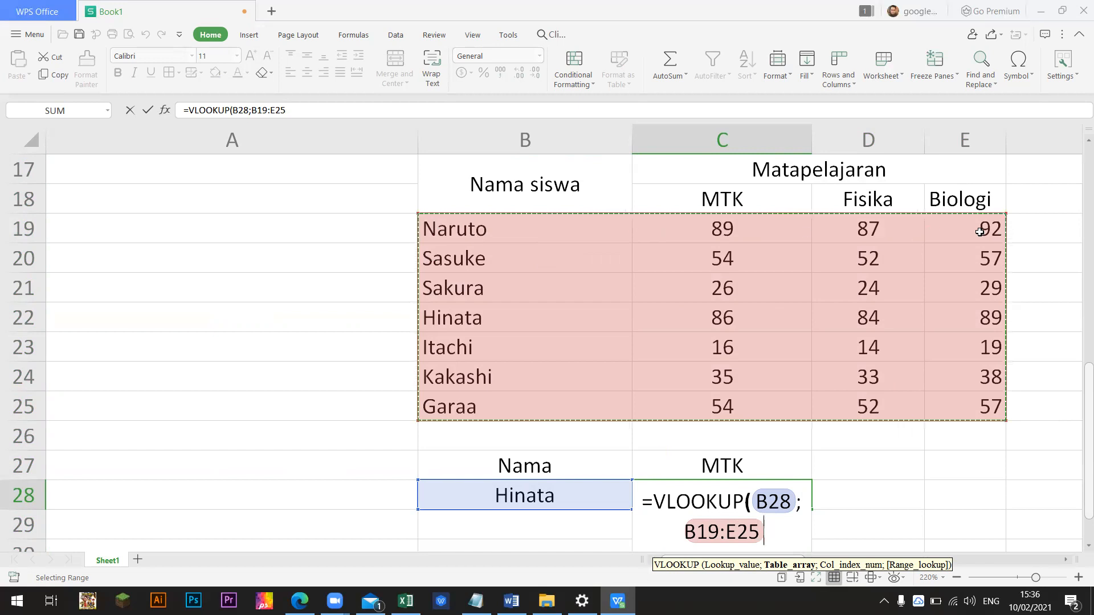
click(555, 301)
drag(471, 228, 991, 407)
text(;2)
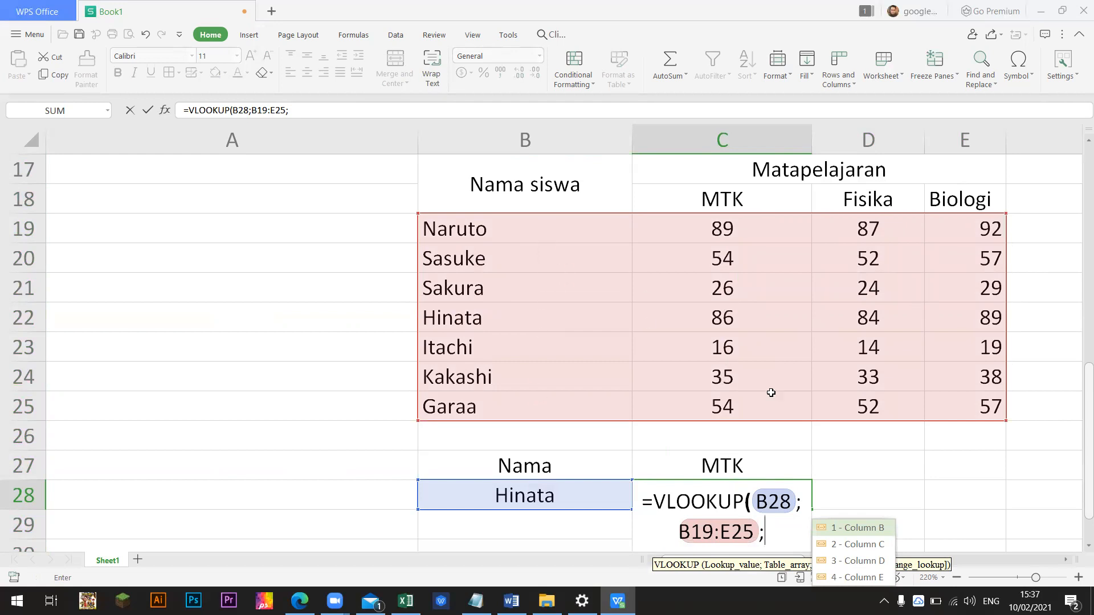
text(2)
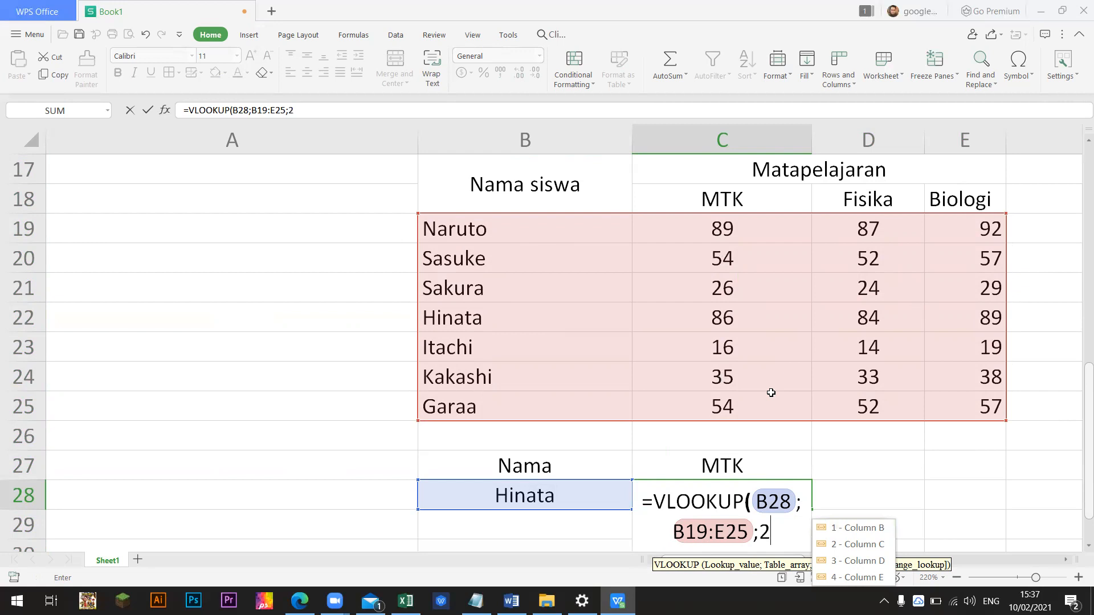
text())
key(Return)
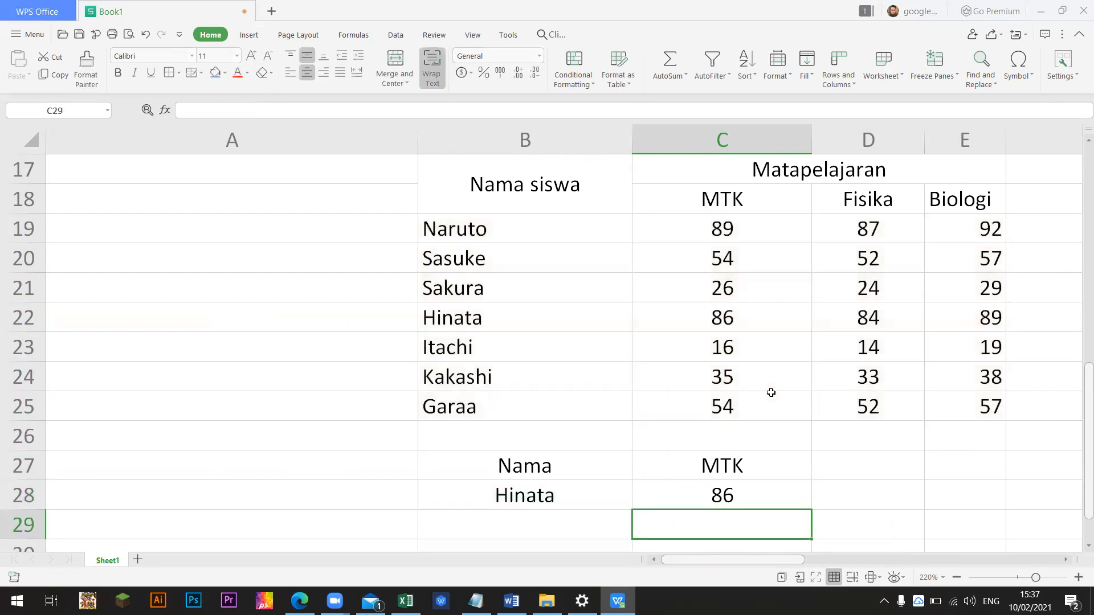
Compare Hinata's MTK score in the table with the VLOOKUP result in C28.
click(493, 316)
click(736, 328)
click(727, 200)
click(733, 317)
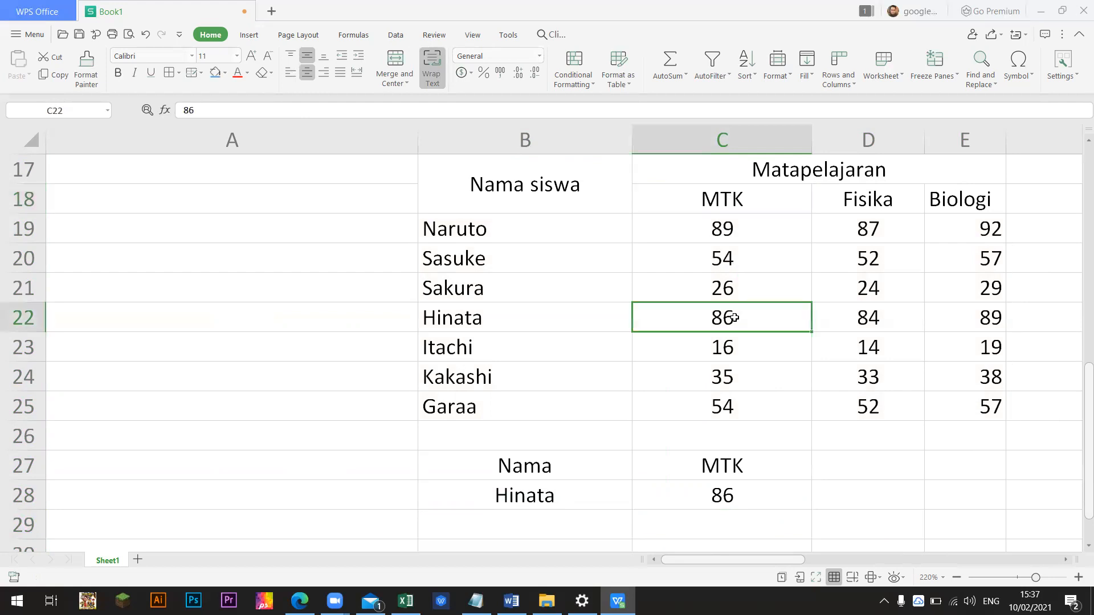
click(720, 488)
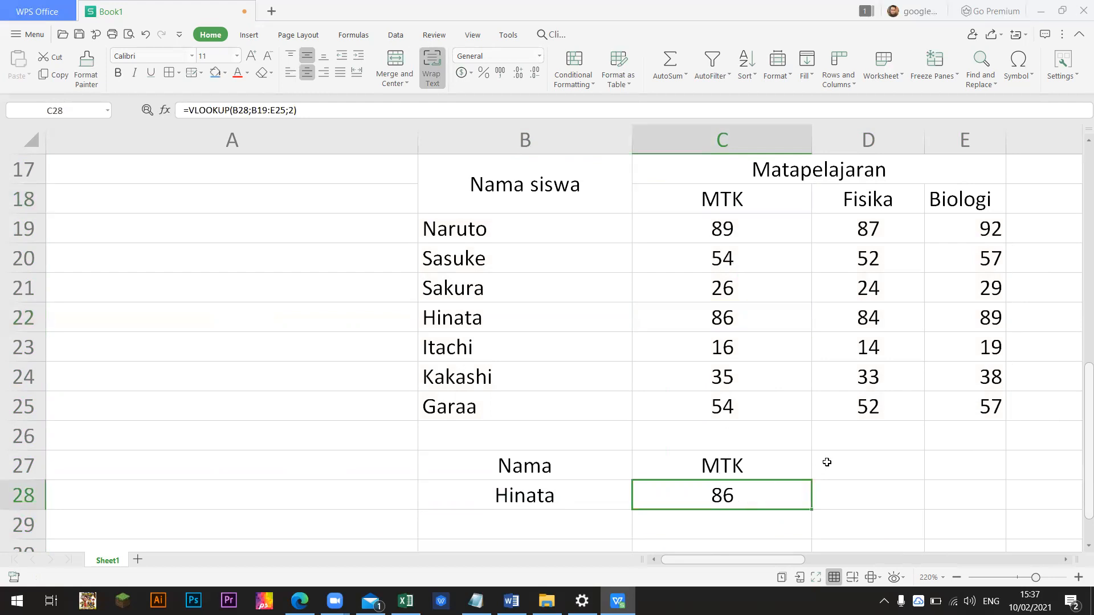
Add the header Biologi in D27, beside the MTK header of the lookup table.
click(769, 464)
click(847, 459)
text(bl)
key(BackSpace)
key(BackSpace)
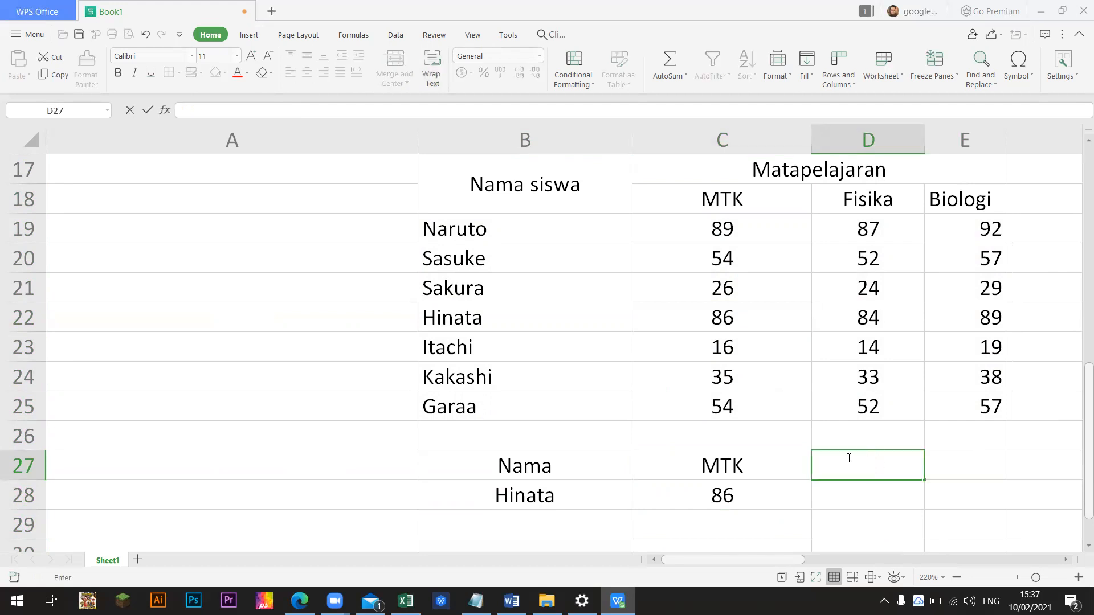
text(Biologi)
key(Return)
Look up Hinata's Biologi score in D28 with the formula =VLOOKUP(B28;B19:E25;4).
text(=vlookUP)
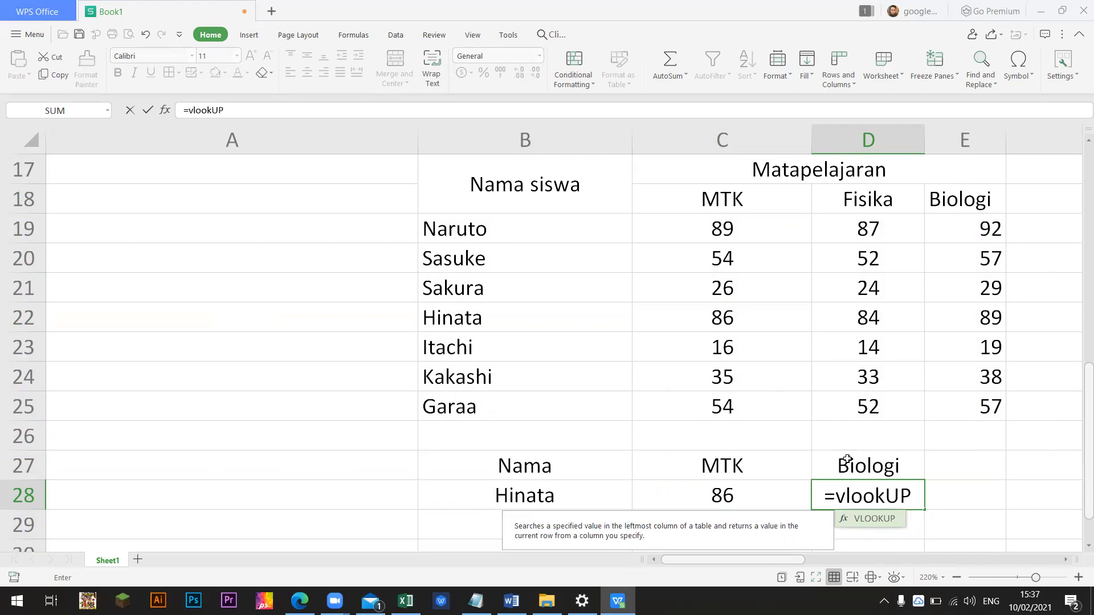
key(BackSpace)
key(BackSpace)
text(up()
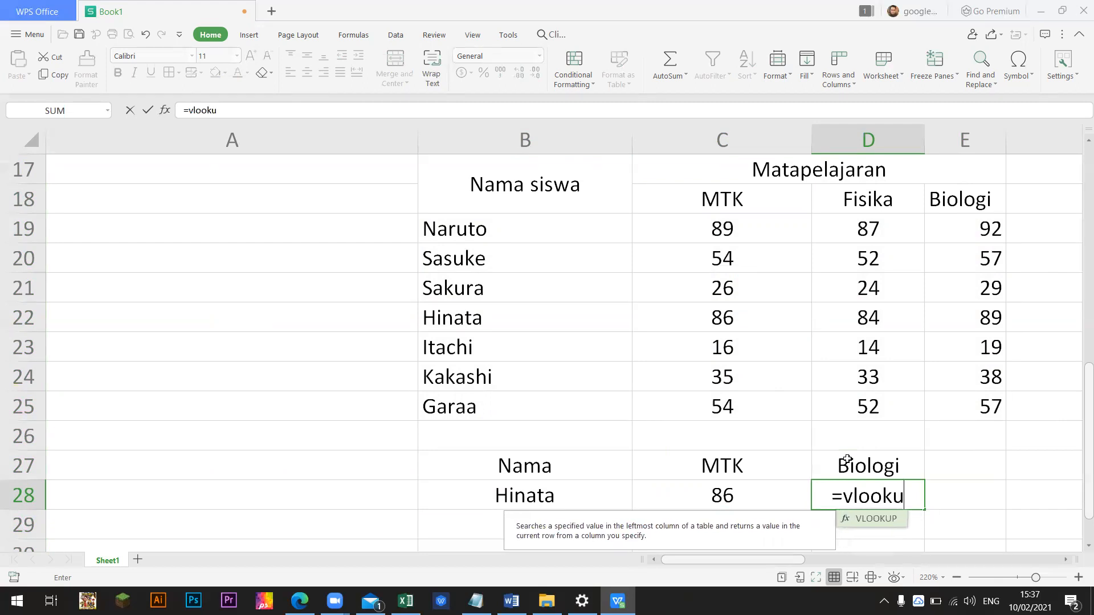
click(561, 499)
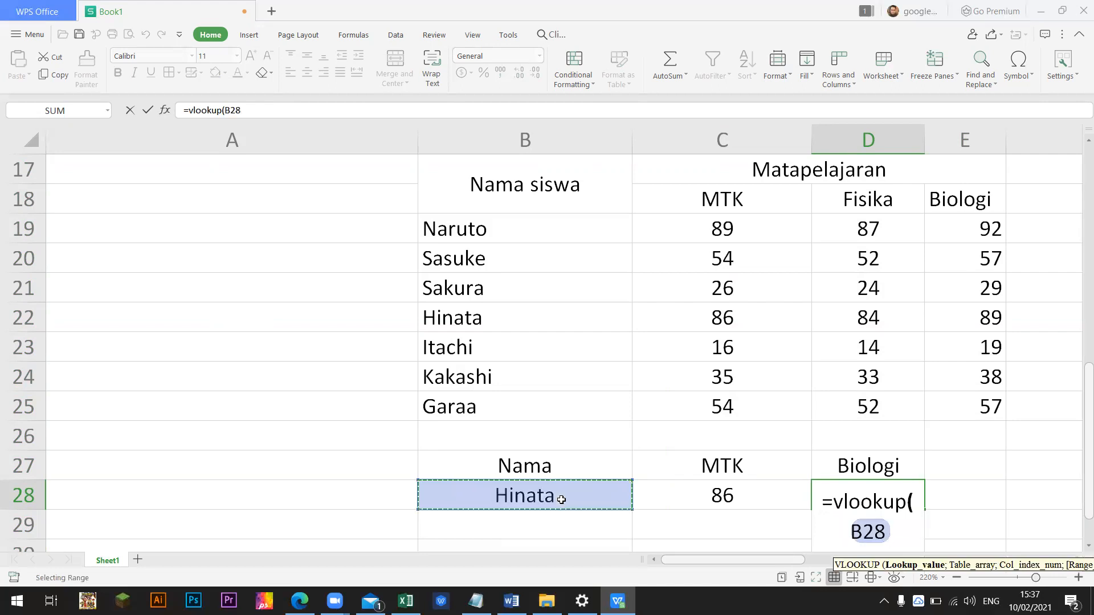
text(;)
click(520, 231)
mouse_move(516, 398)
mouse_down()
mouse_move(931, 410)
mouse_move(918, 406)
mouse_up()
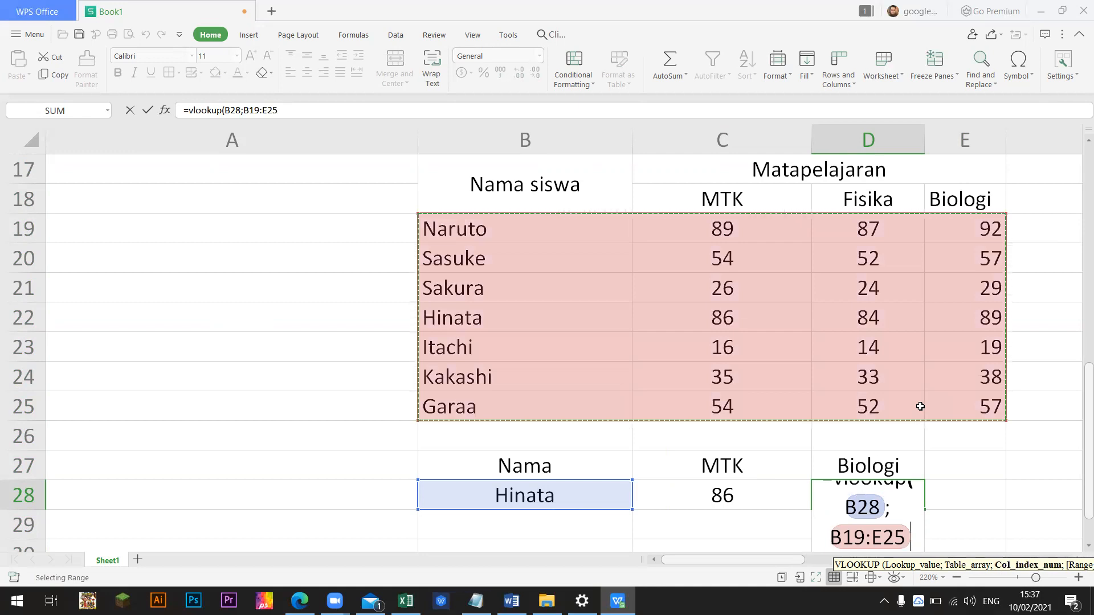
text(;)
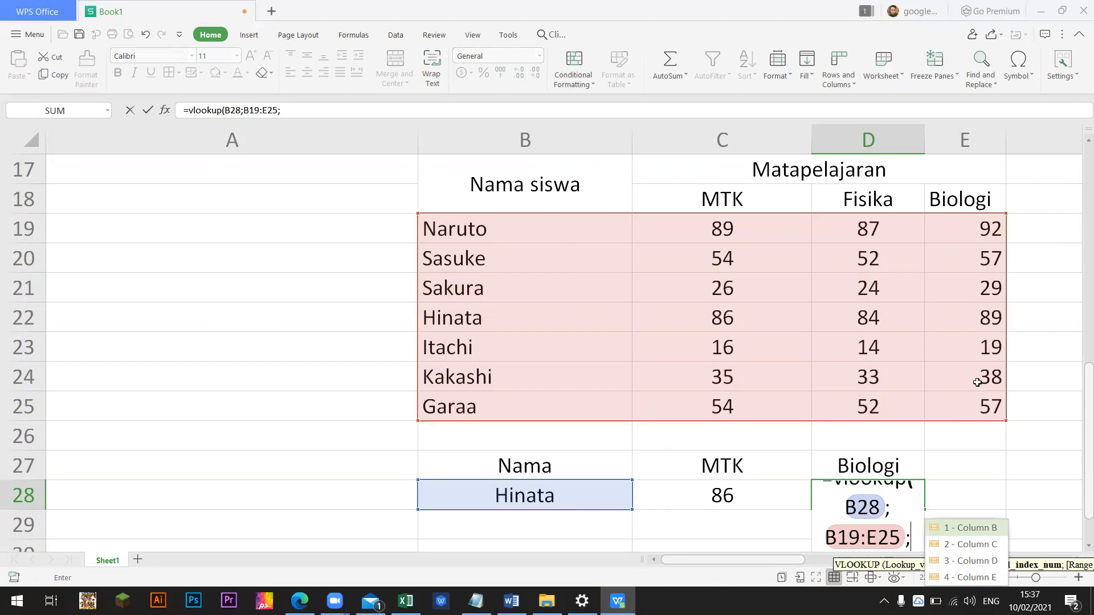
text(4))
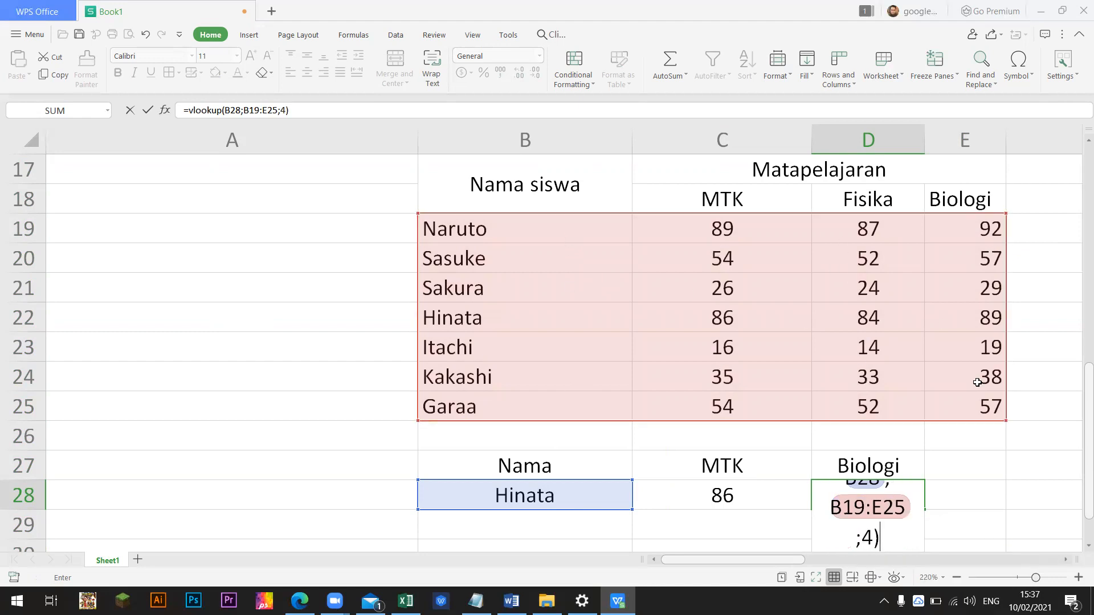
key(Return)
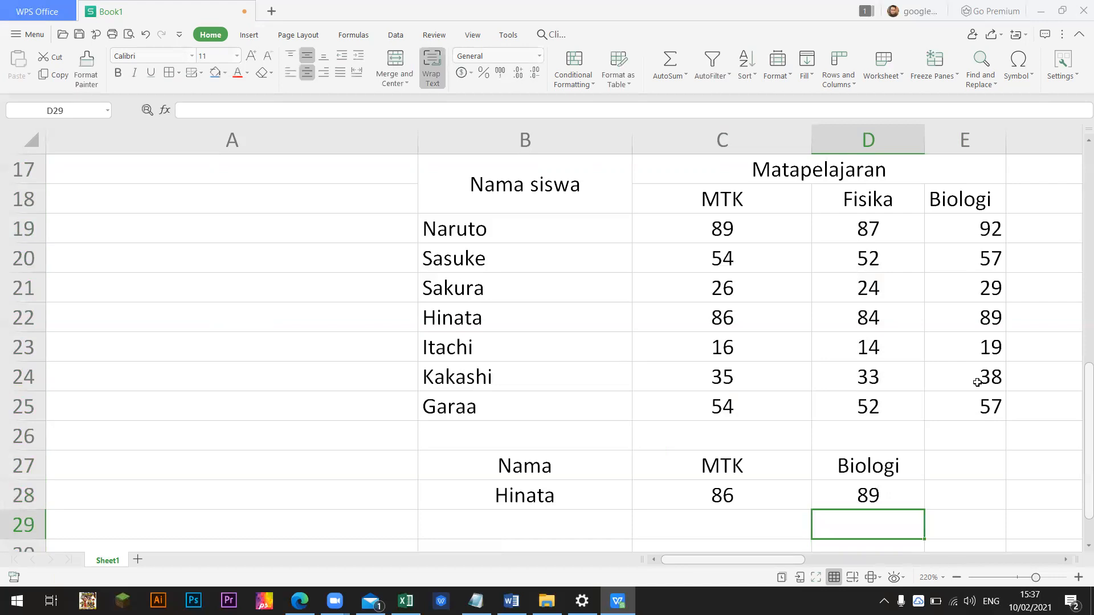
Compare Hinata's Biologi score in the table with the VLOOKUP result in D28 and inspect its formula.
click(473, 323)
click(934, 317)
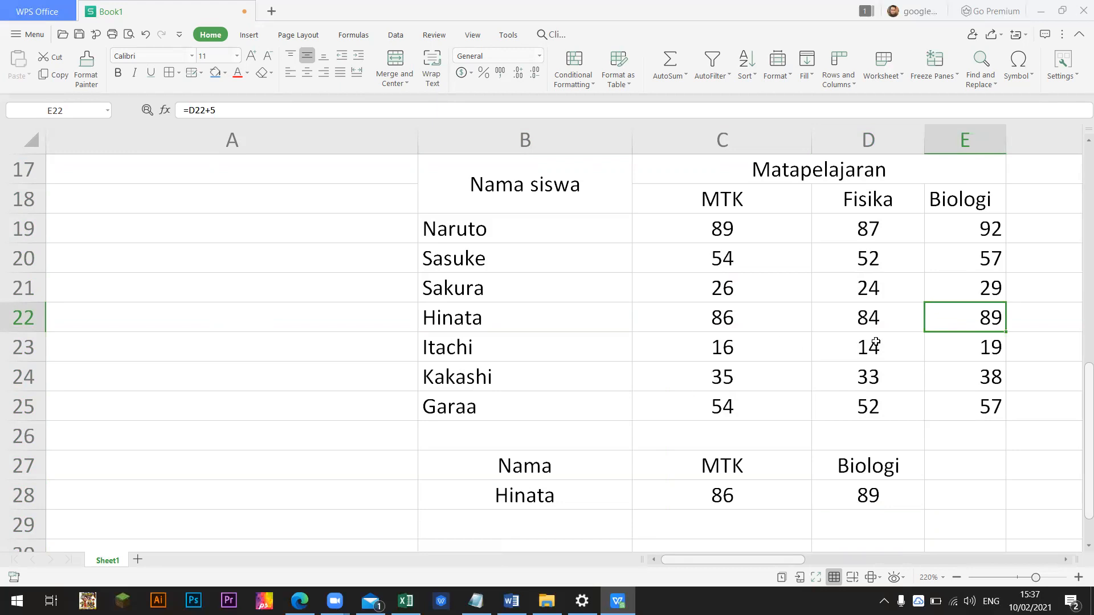
click(867, 491)
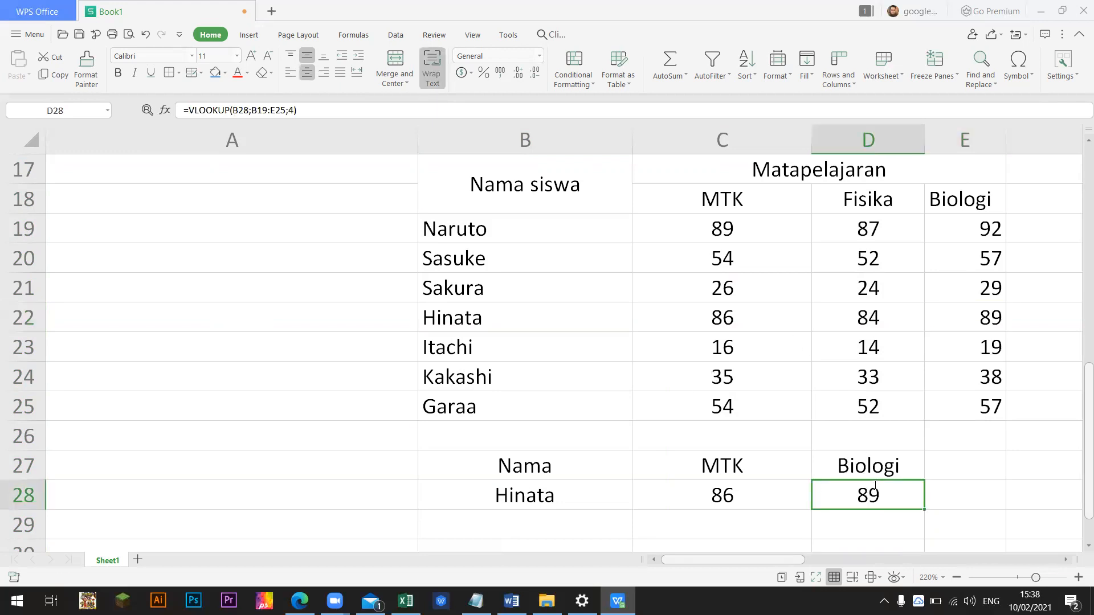
double_click(875, 485)
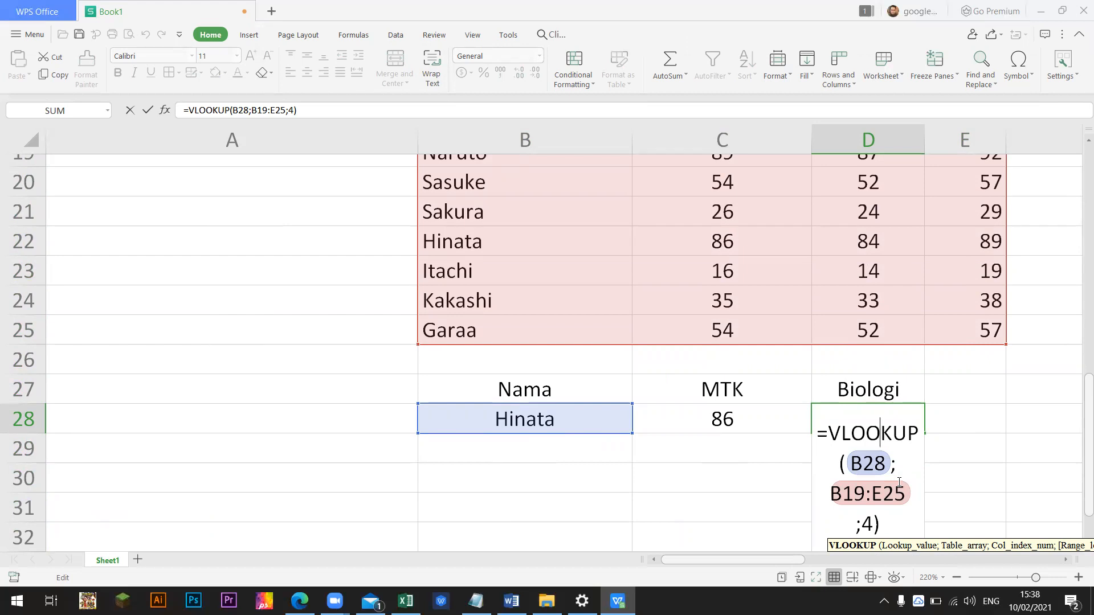
Add 0 as the range lookup argument in C28, making the formula =VLOOKUP(B28;B19:E25;2;0).
double_click(777, 420)
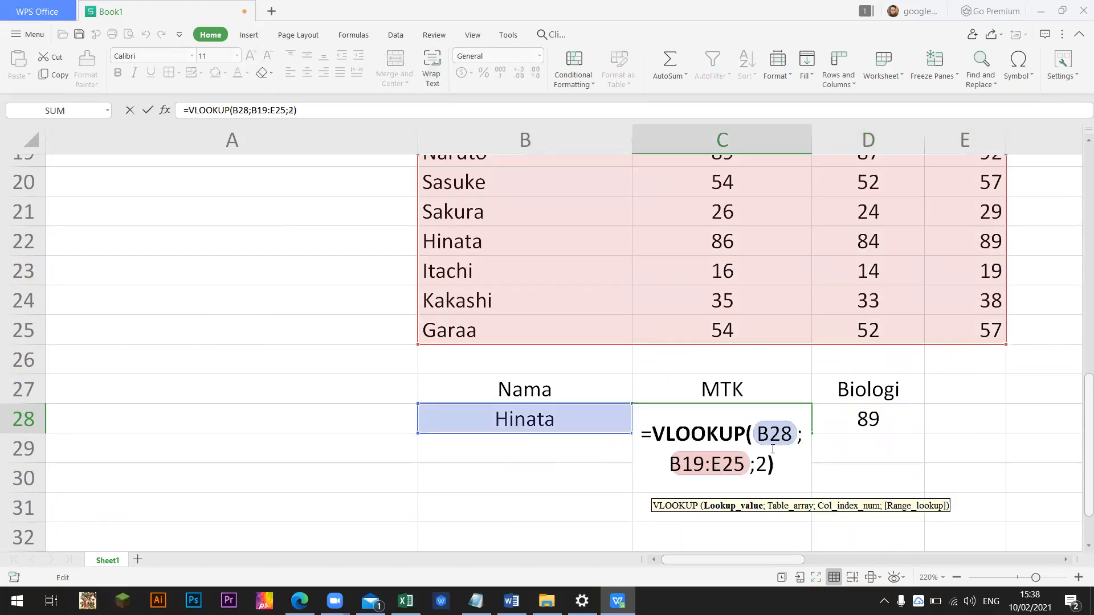
click(794, 461)
text(;0)
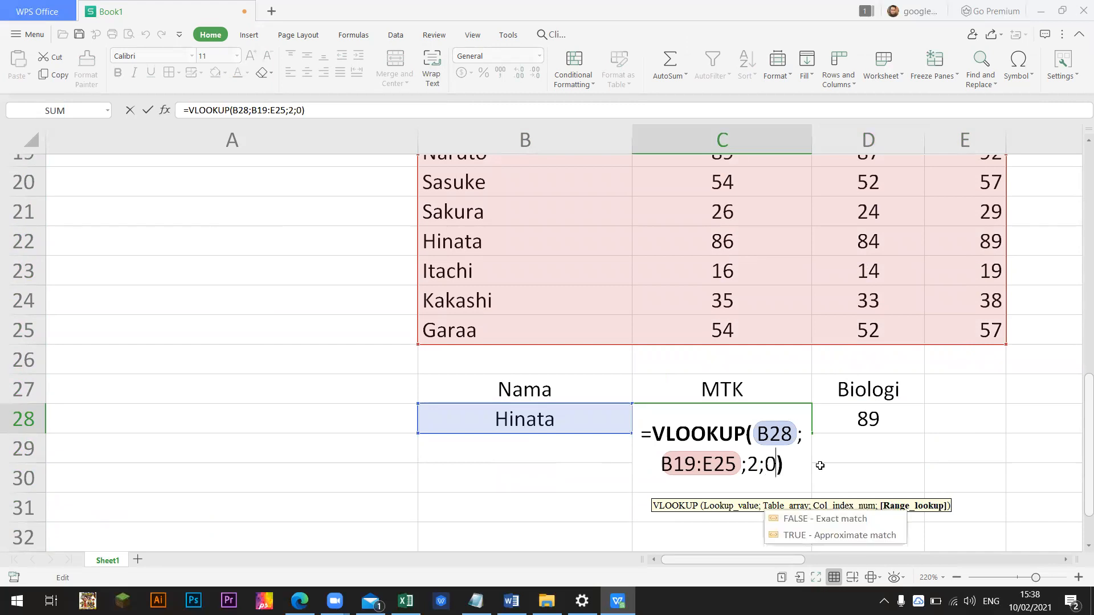
key(Return)
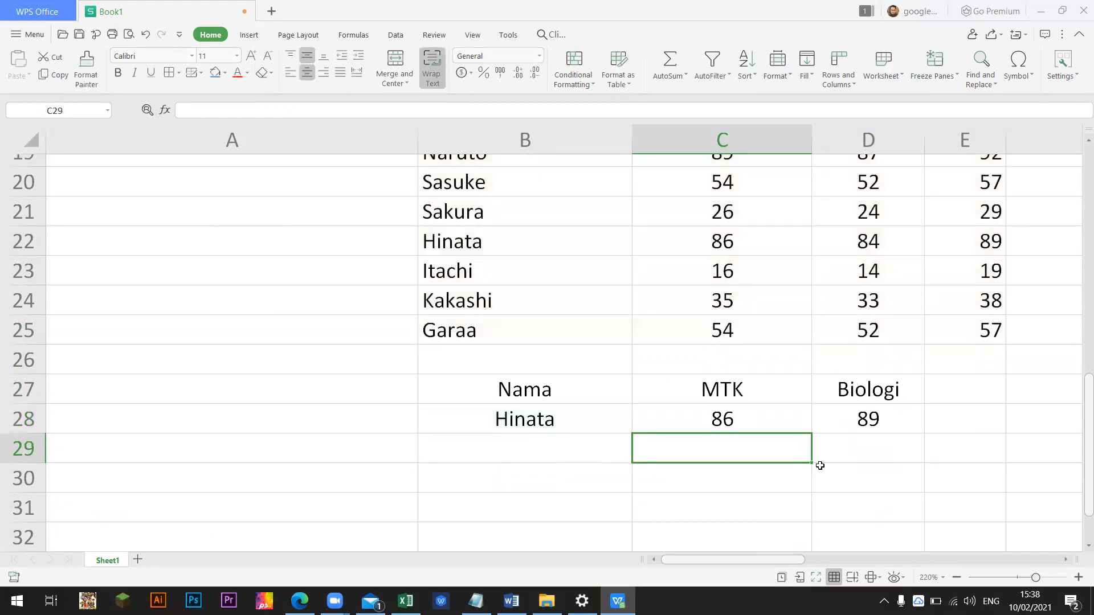
Add 0 as the range lookup argument in D28, making the formula =VLOOKUP(B28;B19:E25;4;0).
click(865, 421)
key(F2)
click(878, 523)
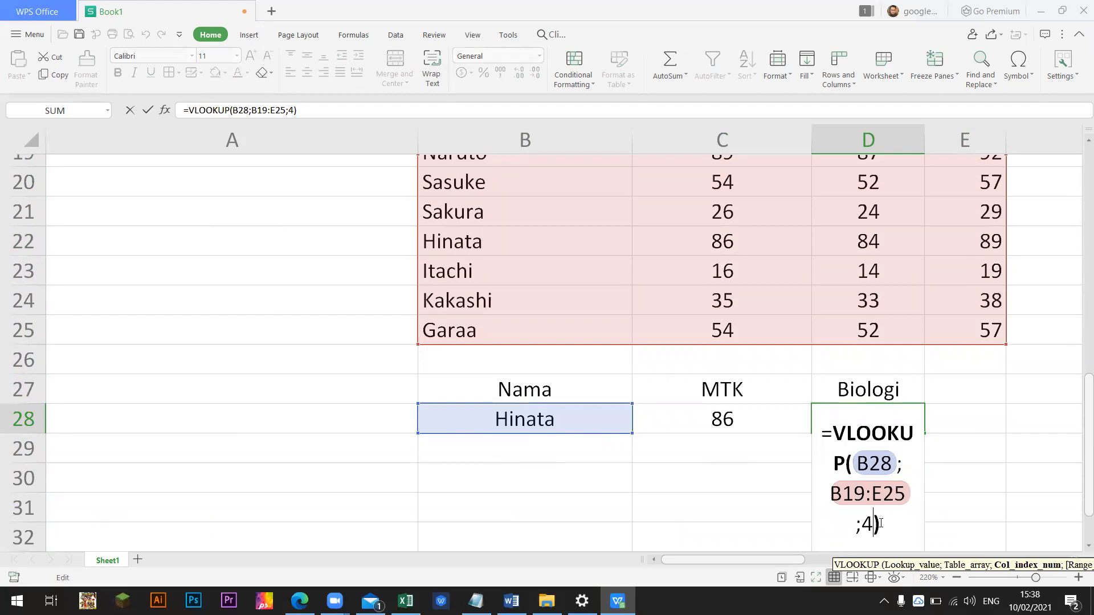
text(;0)
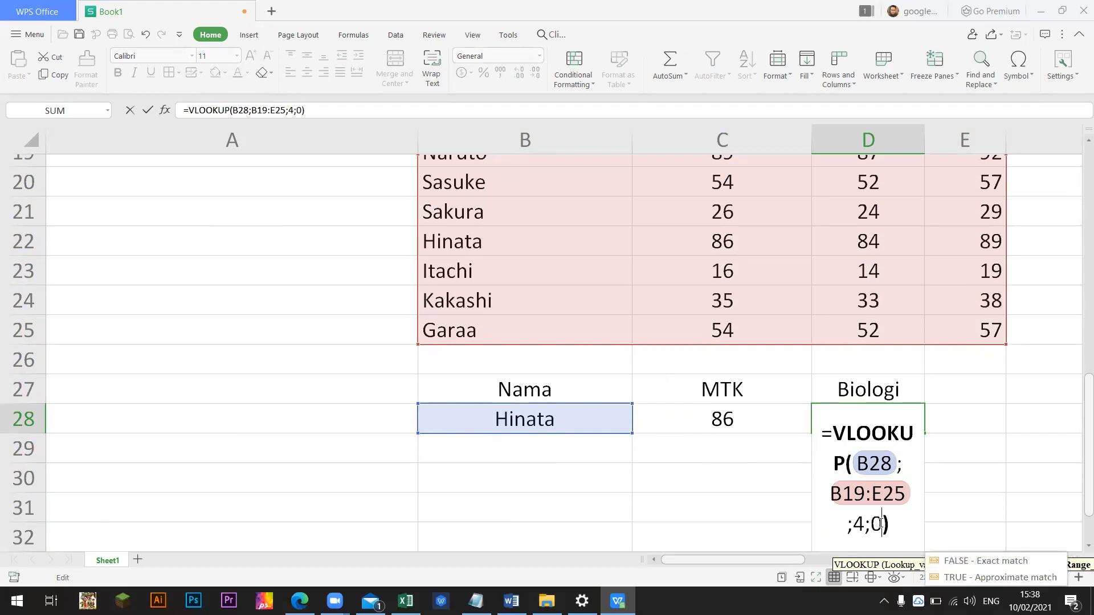
key(Return)
Examine the final 0 argument of the VLOOKUP formula in D28 without changing it.
double_click(906, 420)
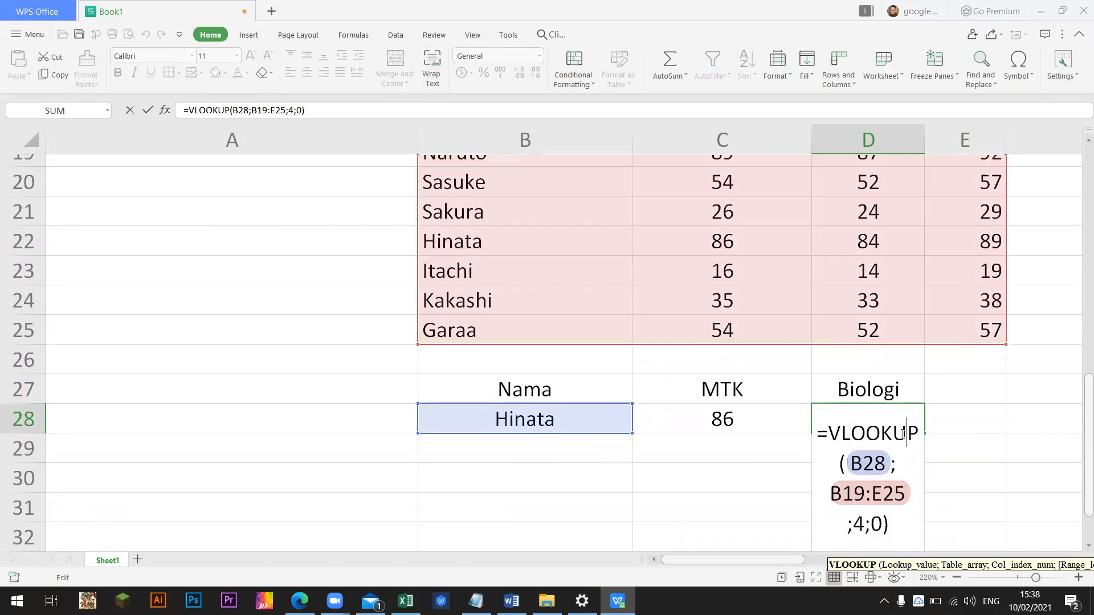
double_click(876, 524)
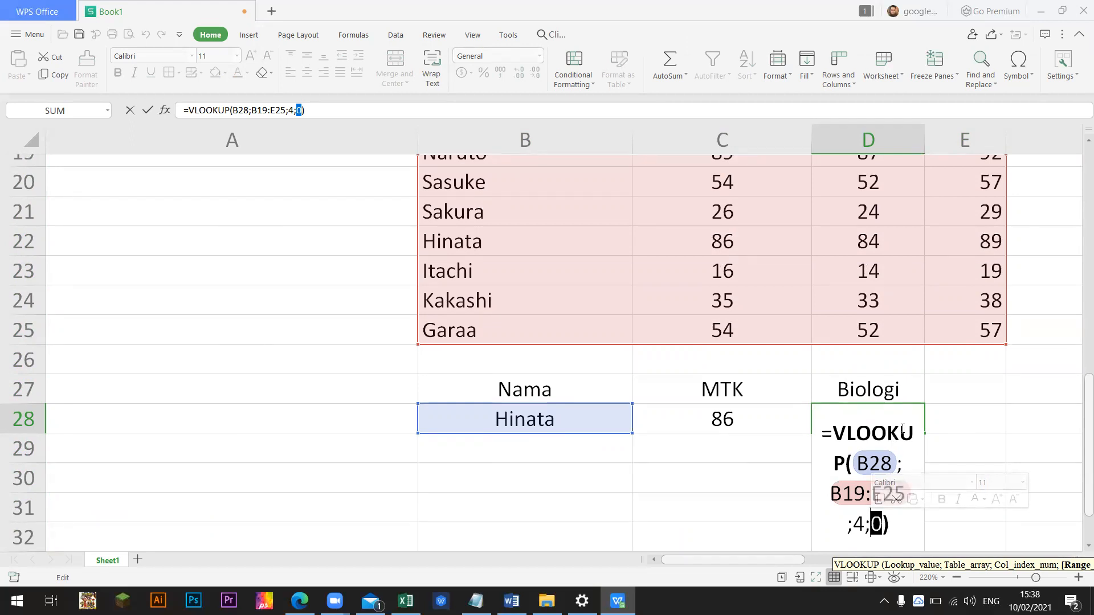
key(Escape)
key(Escape)
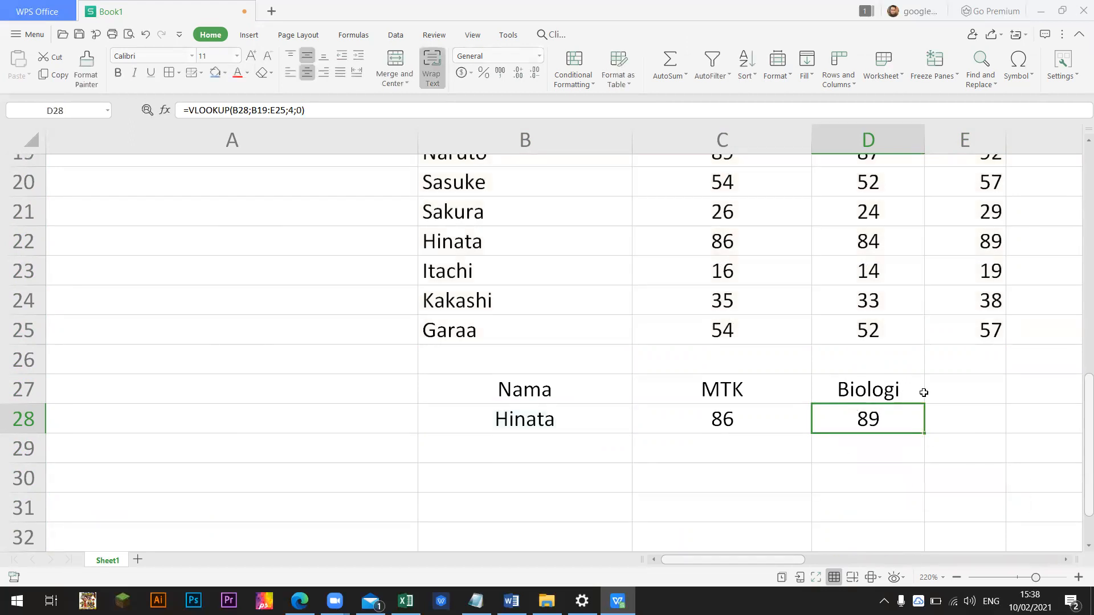
scroll(904, 371, up, 3)
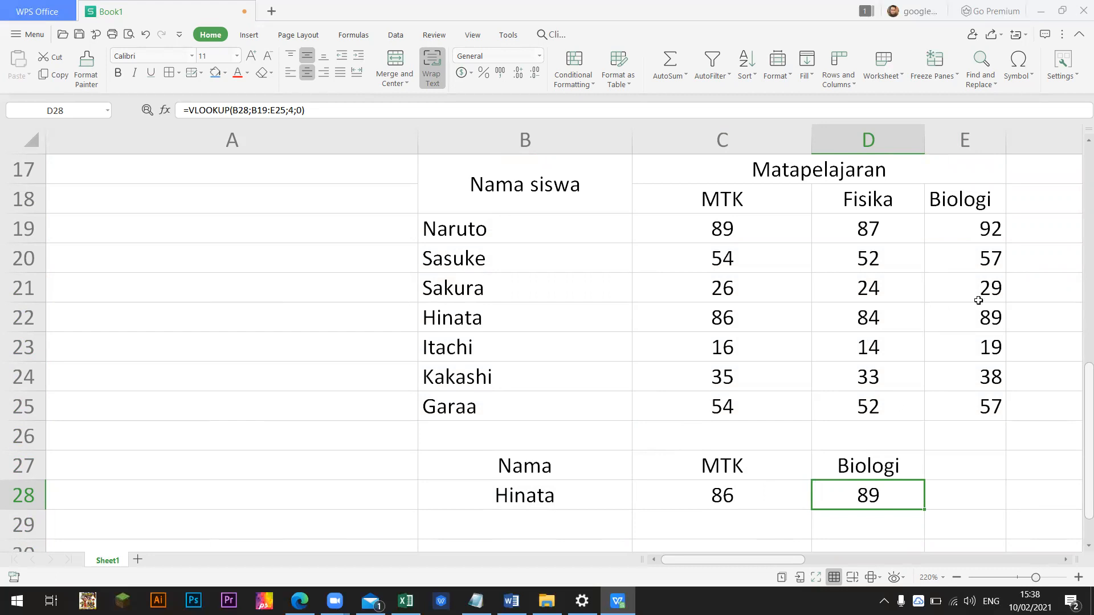
double_click(869, 495)
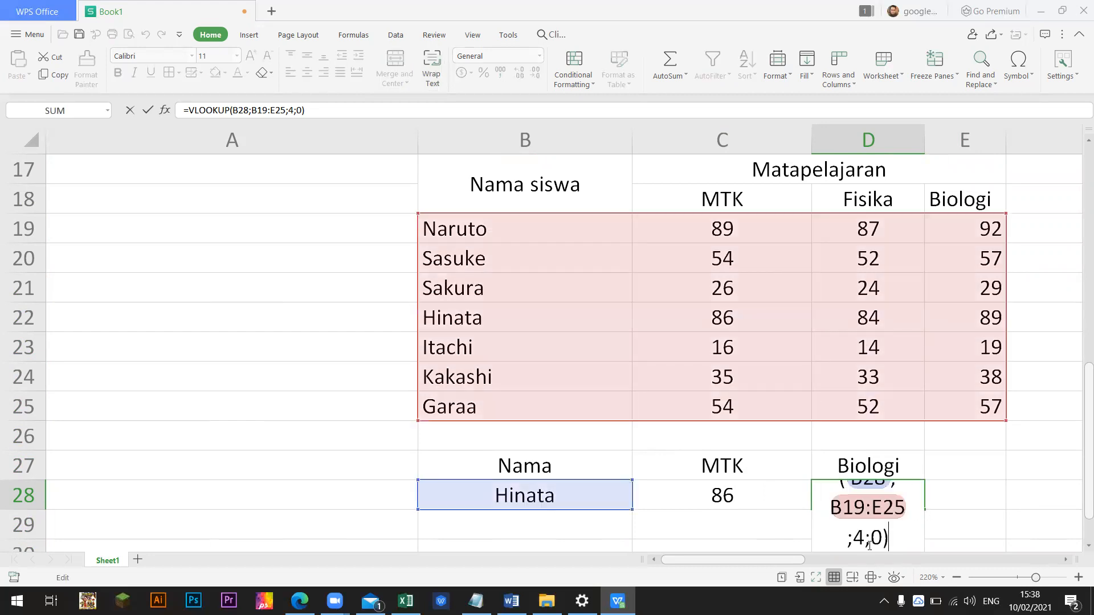
double_click(875, 538)
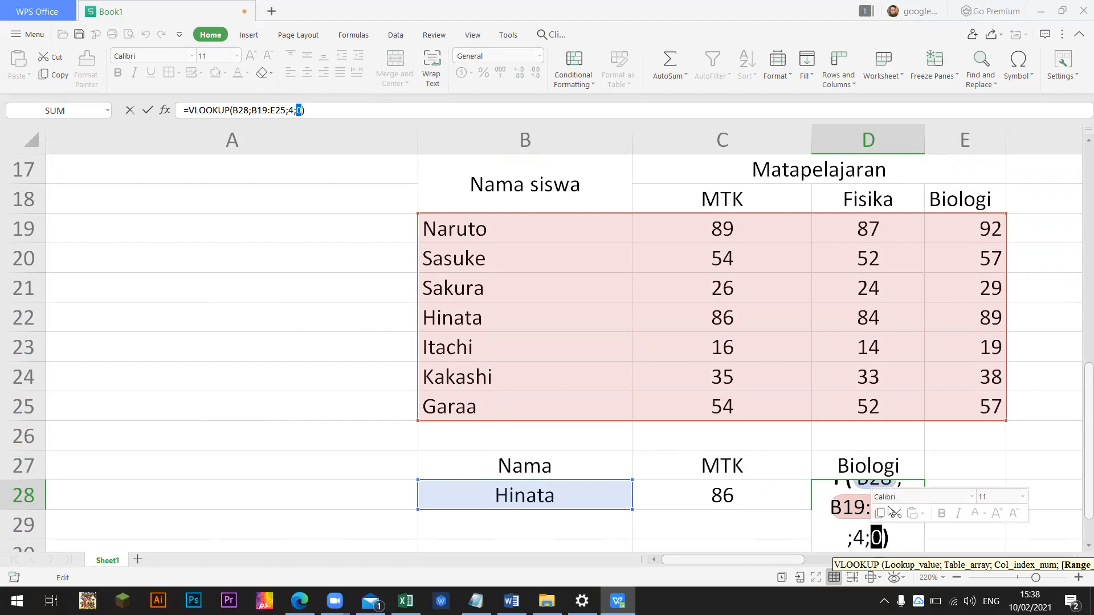
key(Escape)
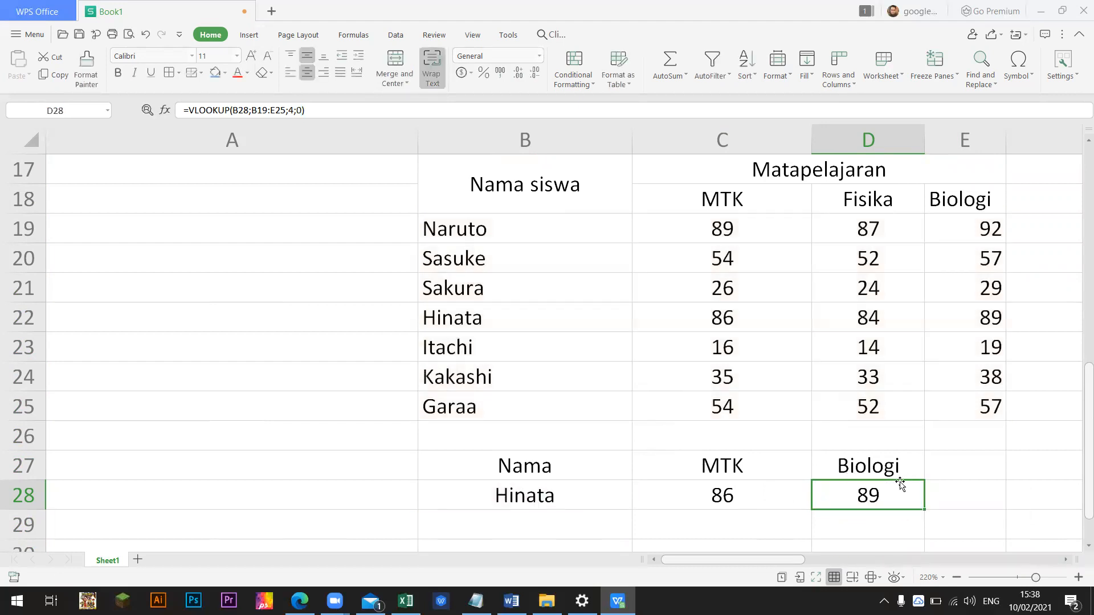
Remove the range lookup argument ;0 from the Biologi formula in D28.
double_click(883, 489)
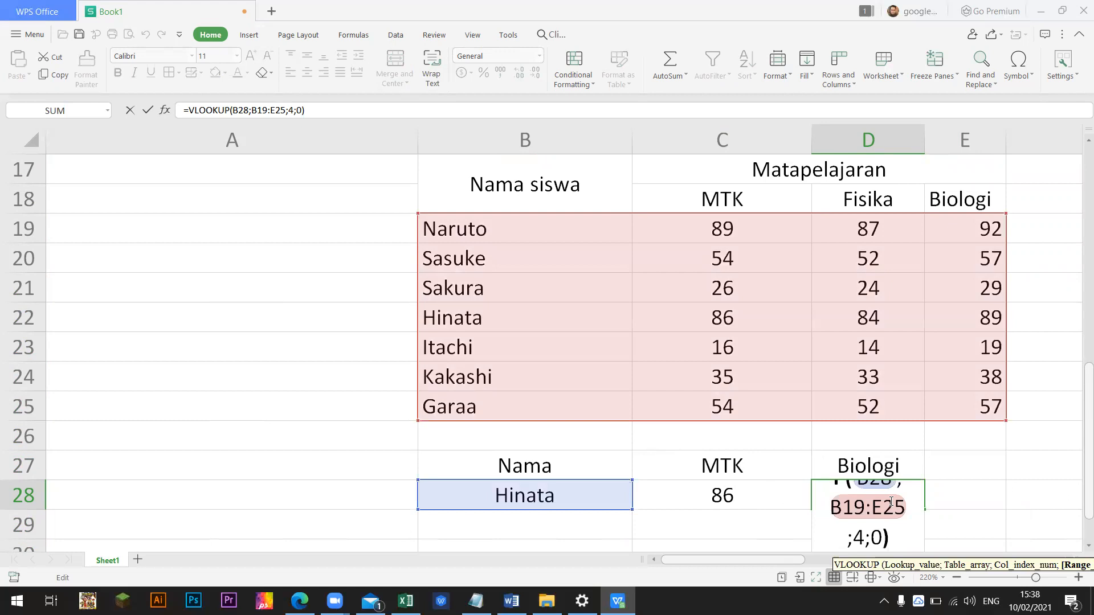
key(BackSpace)
key(BackSpace)
key(Return)
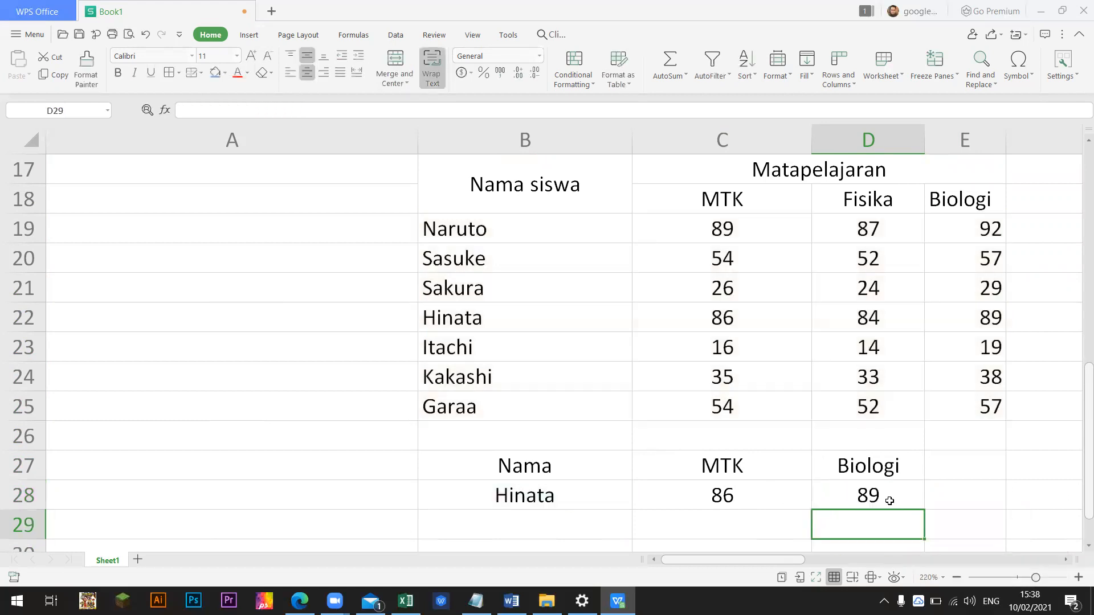
Remove the range lookup argument ;0 from the MTK formula in C28.
key(Up)
key(Left)
key(F2)
key(BackSpace)
key(BackSpace)
key(Return)
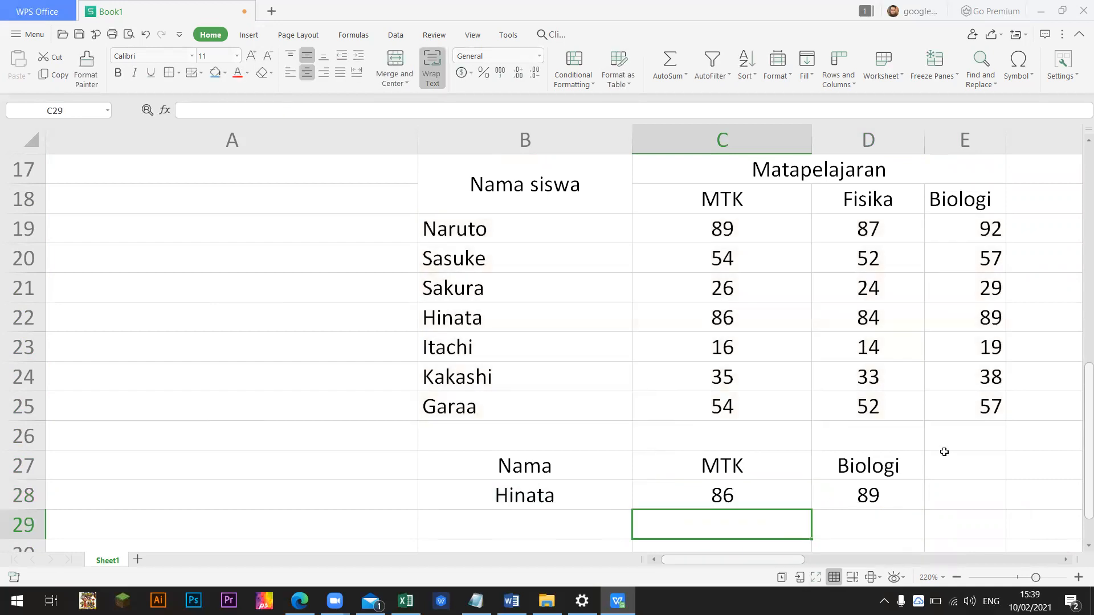
Enter Garaa as a second lookup name in B29, below Hinata.
click(661, 453)
scroll(562, 476, down, 1)
scroll(623, 405, up, 2)
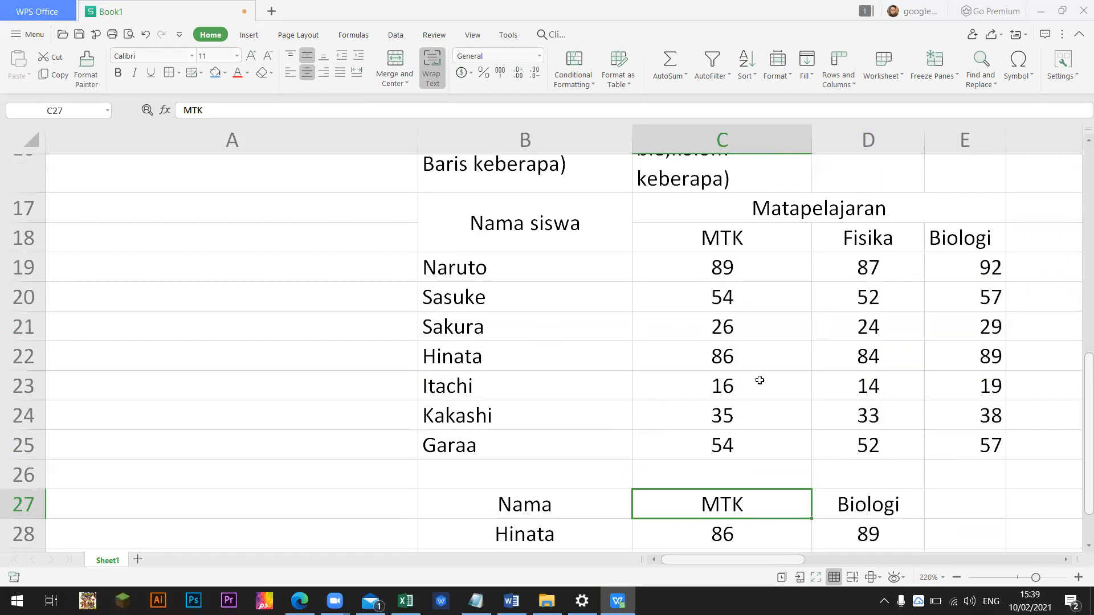
scroll(639, 493, down, 1)
click(556, 512)
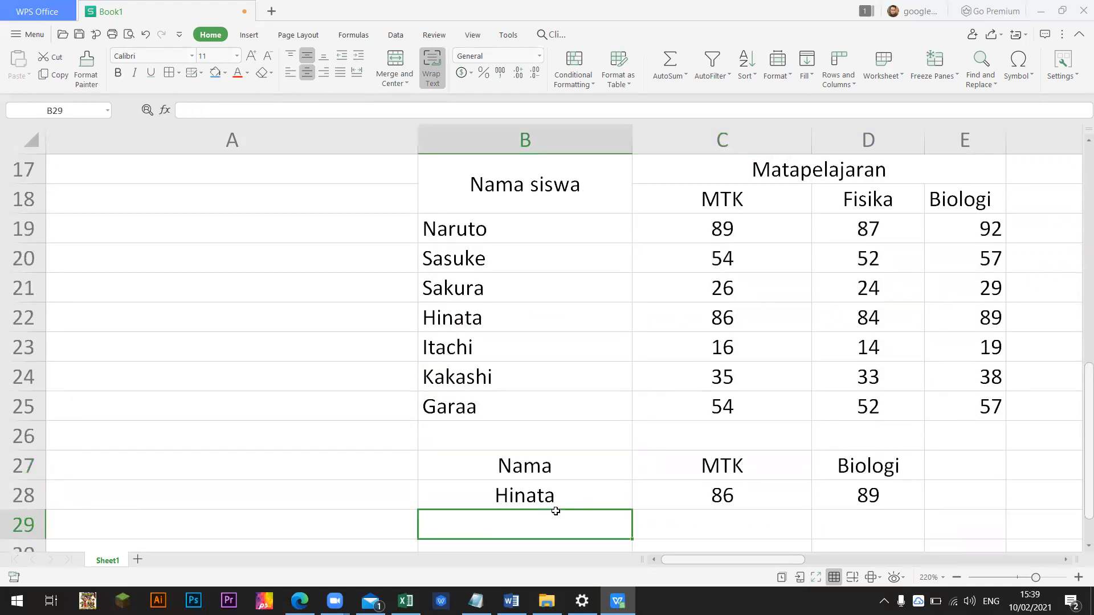
text(A)
key(BackSpace)
text(Gr)
key(BackSpace)
text(araa)
key(Return)
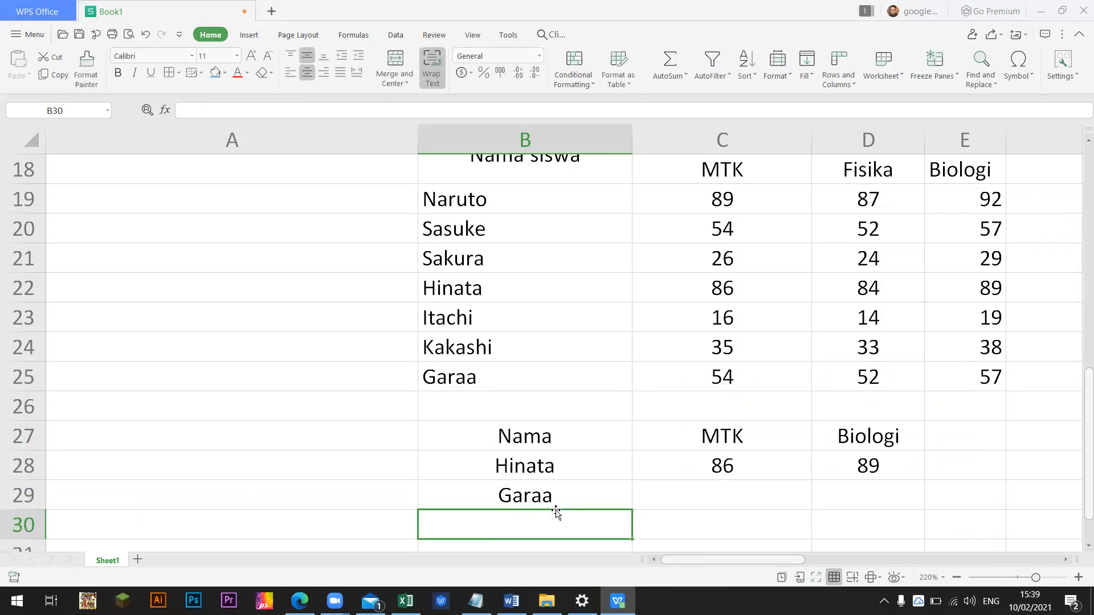
Add the header Fisika in E27, beside the Biologi header of the lookup table.
click(710, 483)
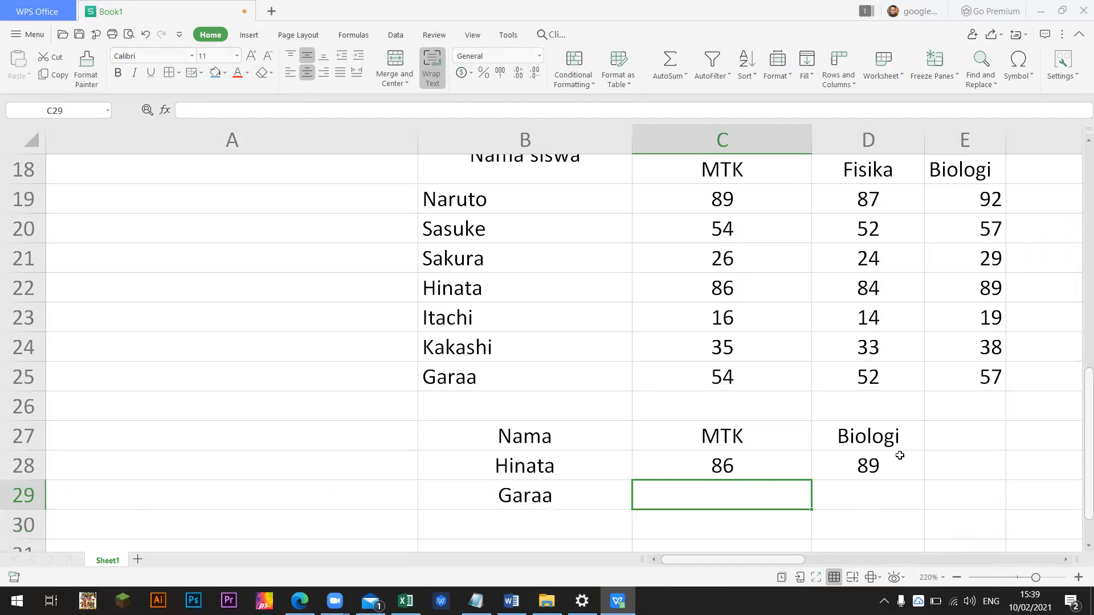
click(948, 434)
text(FISISAK)
key(Return)
click(948, 435)
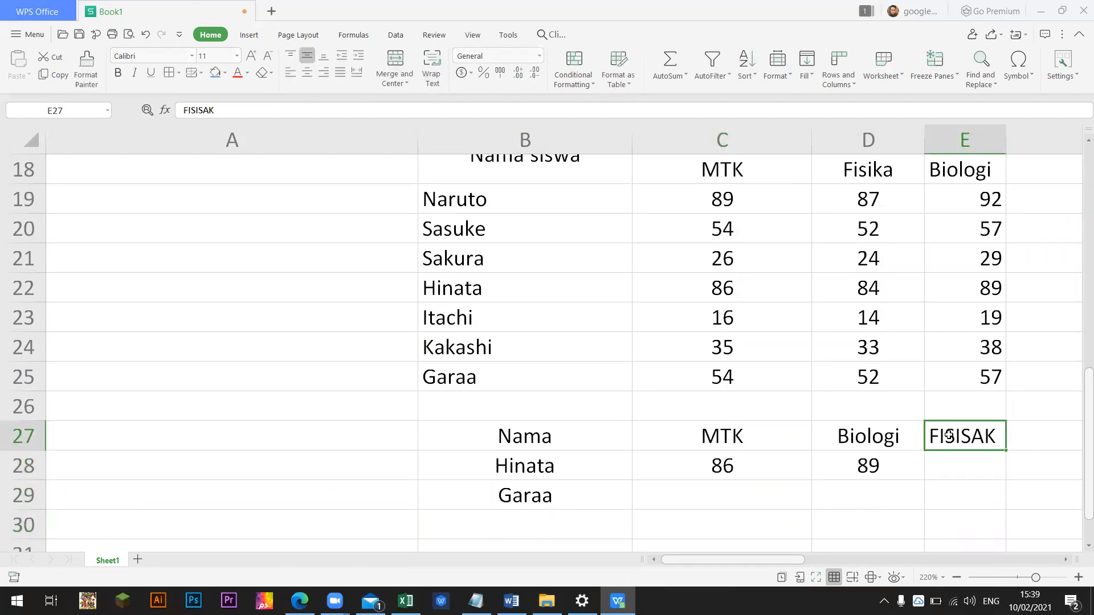
text(Fisika)
key(Return)
Enter the formula =VLOOKUP(B29;B19:E25;3) in E29 to look up Garaa's Fisika score.
key(Down)
text(=v)
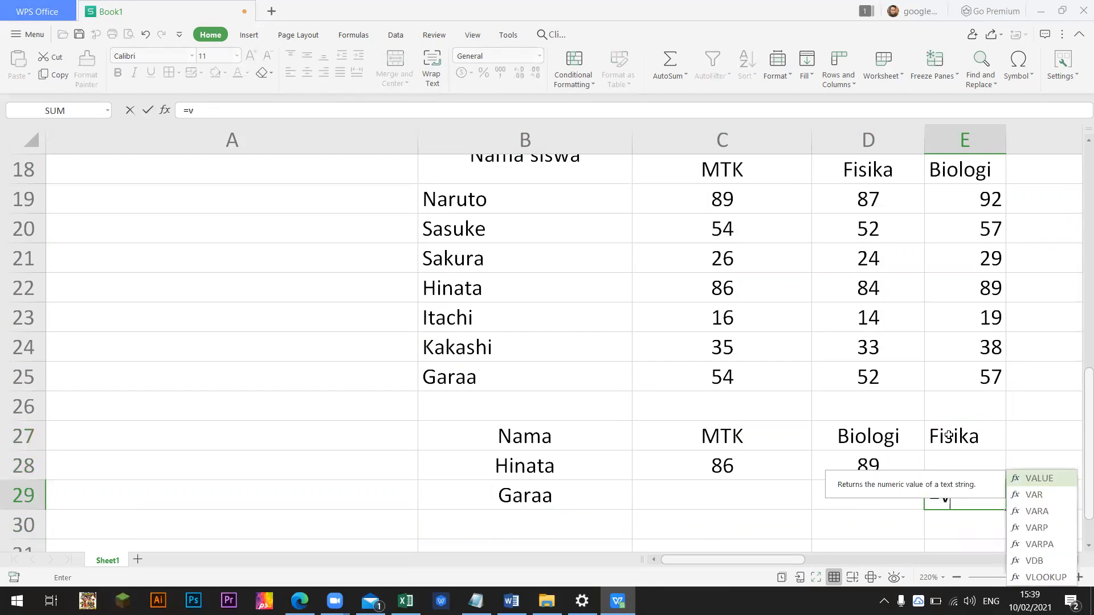
text(look()
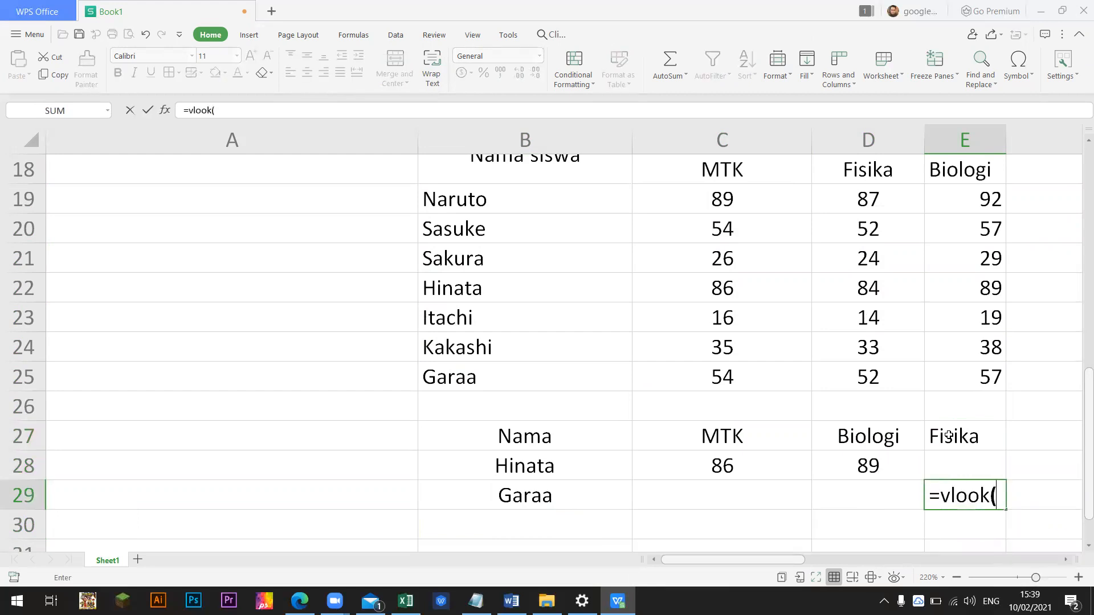
key(BackSpace)
text(up()
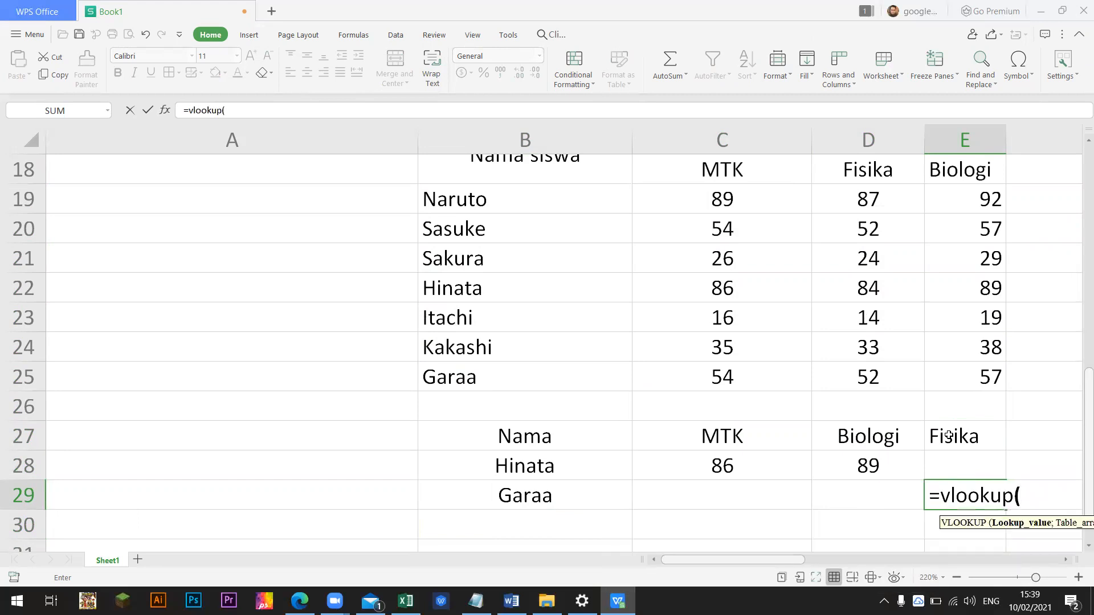
click(573, 501)
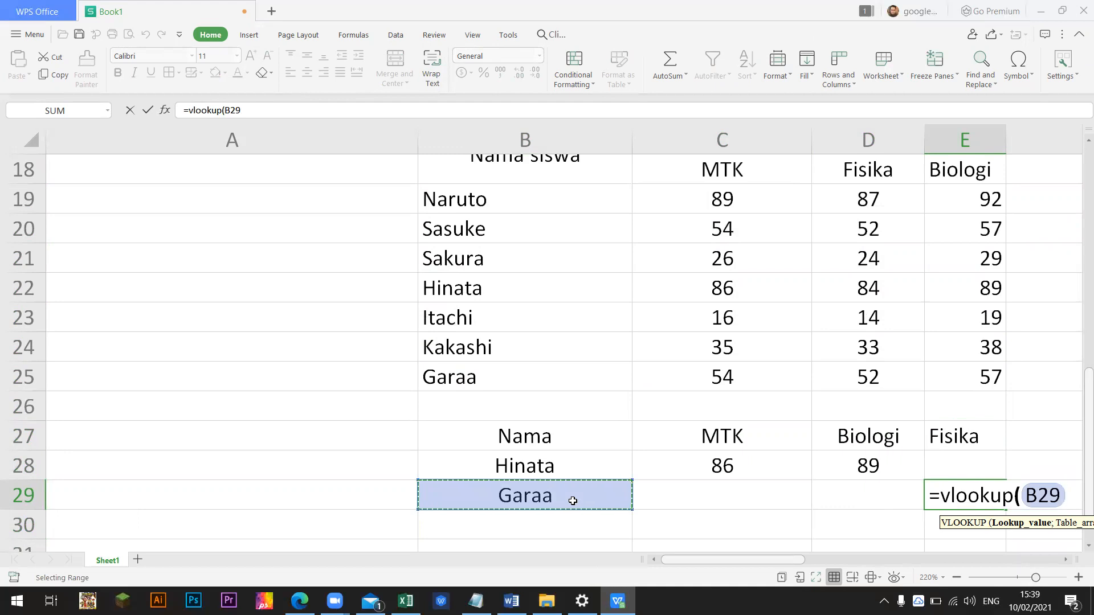
text(')
key(BackSpace)
text(;)
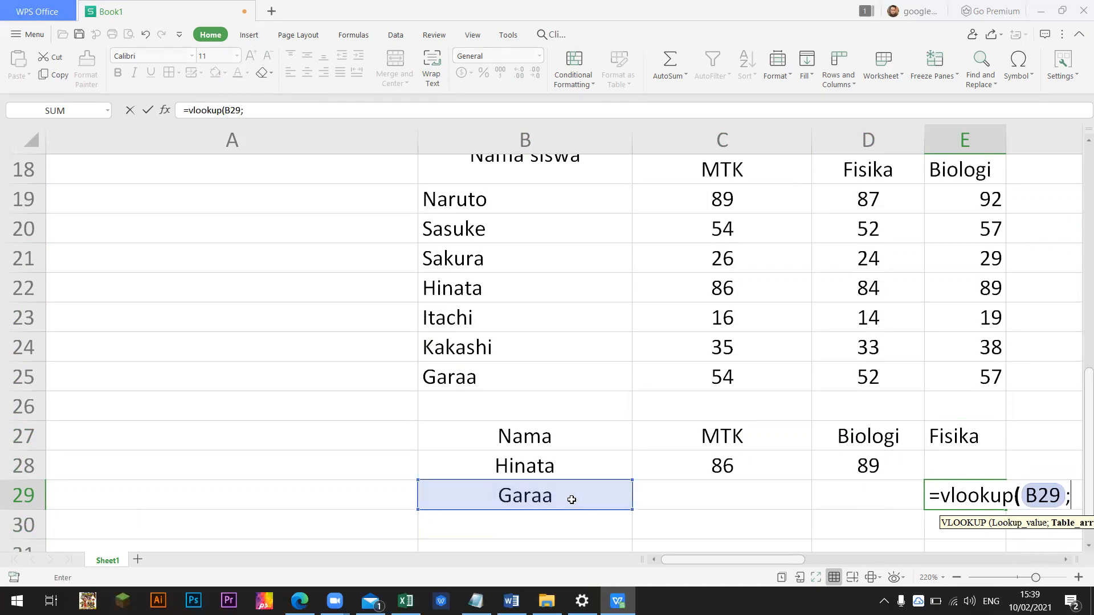
click(455, 195)
drag(490, 342, 960, 389)
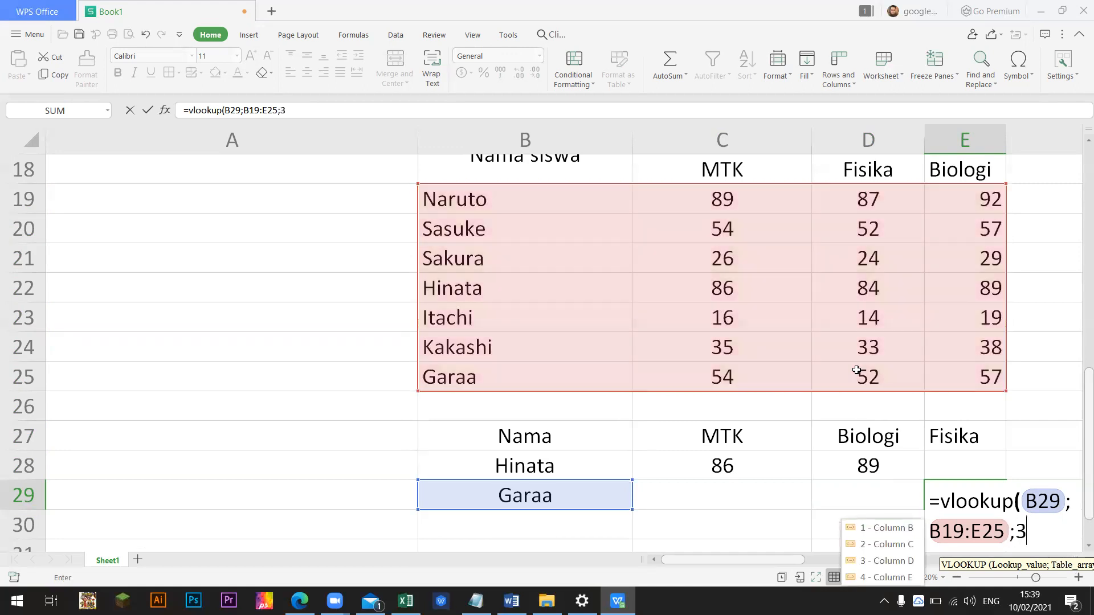
text())
key(Return)
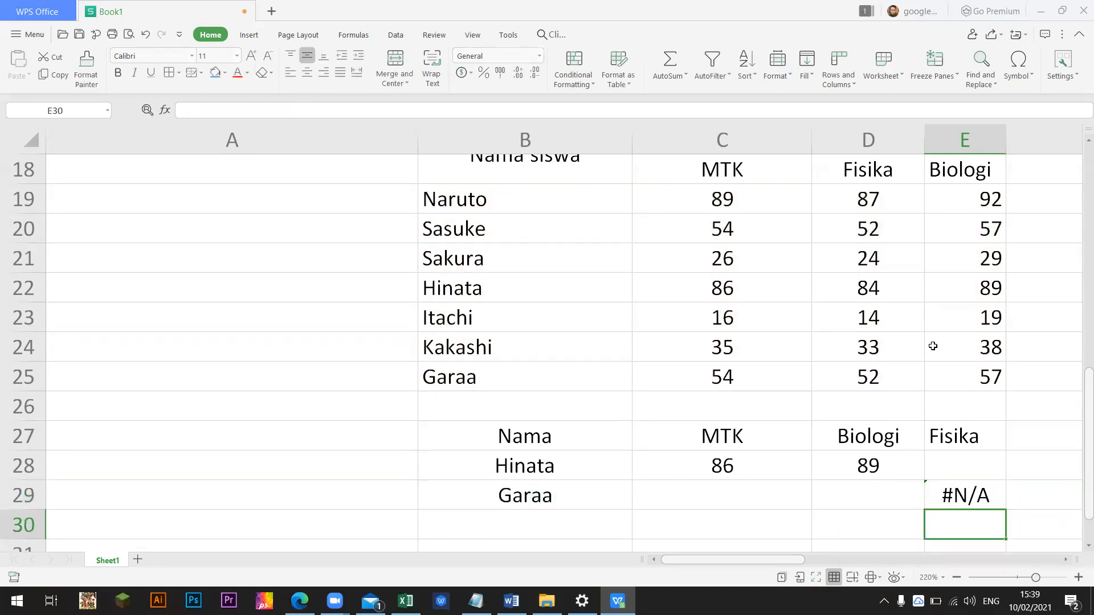
Inspect the calculation steps of the VLOOKUP formula in E29, without changing it.
click(991, 488)
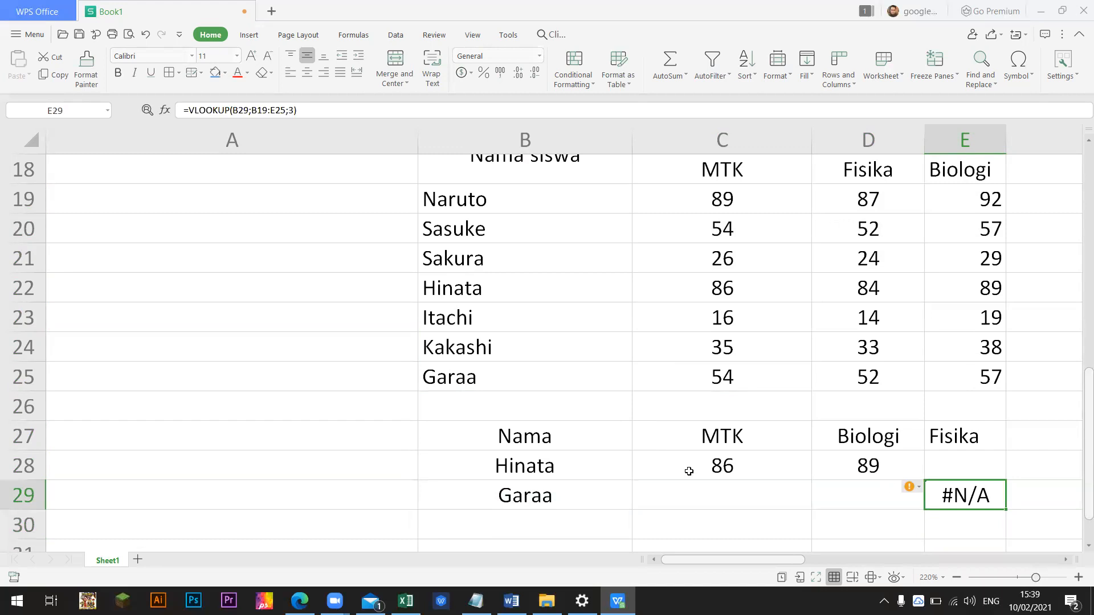
double_click(962, 494)
key(Escape)
click(912, 490)
click(958, 426)
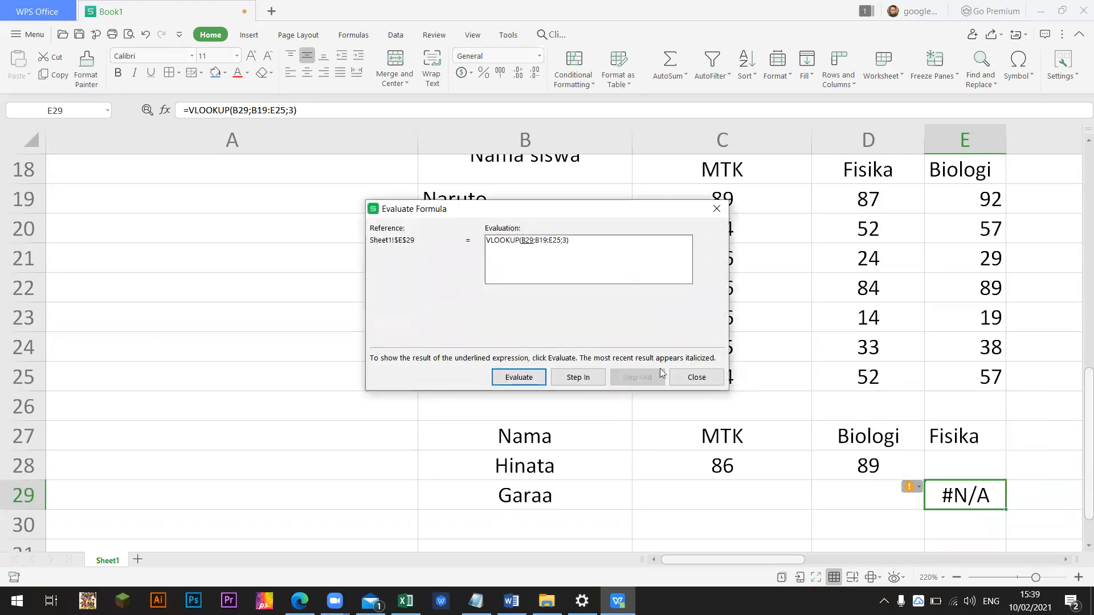
key(Escape)
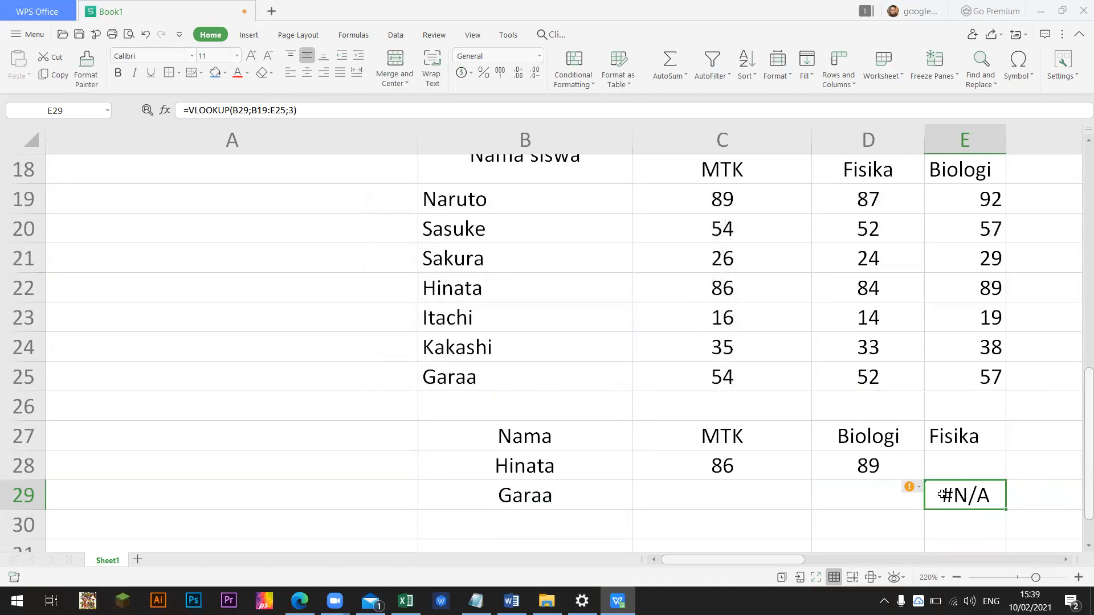
Review the error options for E29 and check its formula's arguments, leaving the formula as it is.
click(920, 494)
click(942, 491)
click(921, 489)
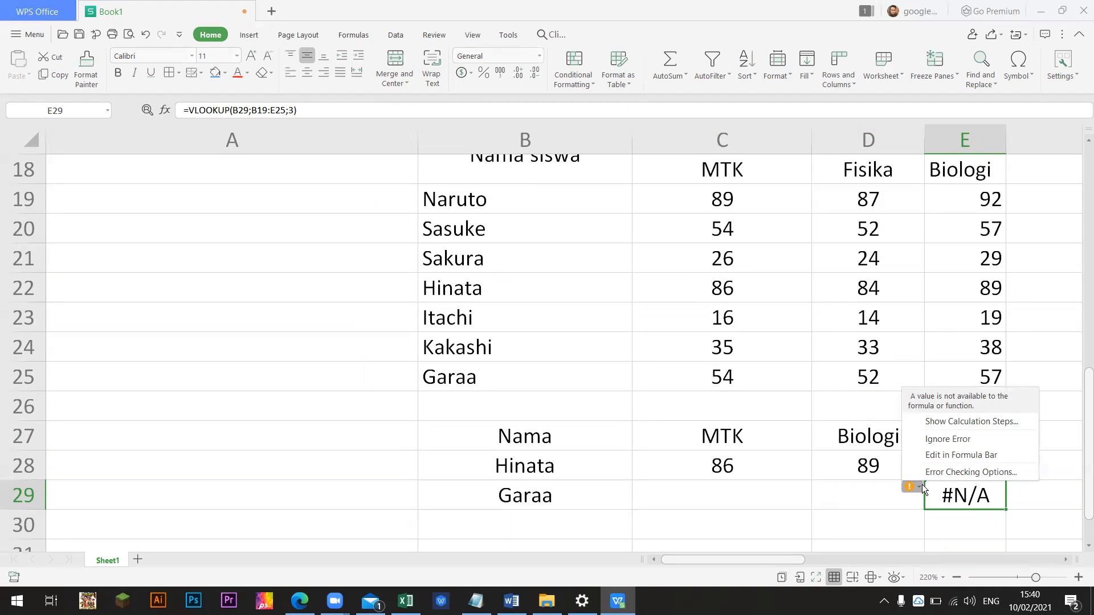
click(923, 489)
double_click(975, 506)
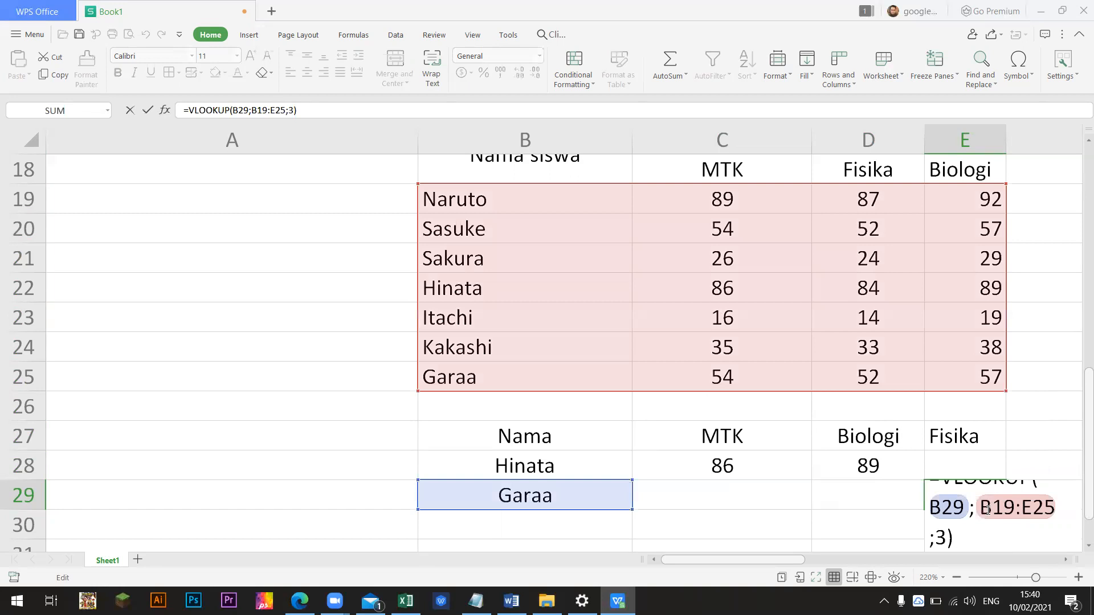
click(945, 534)
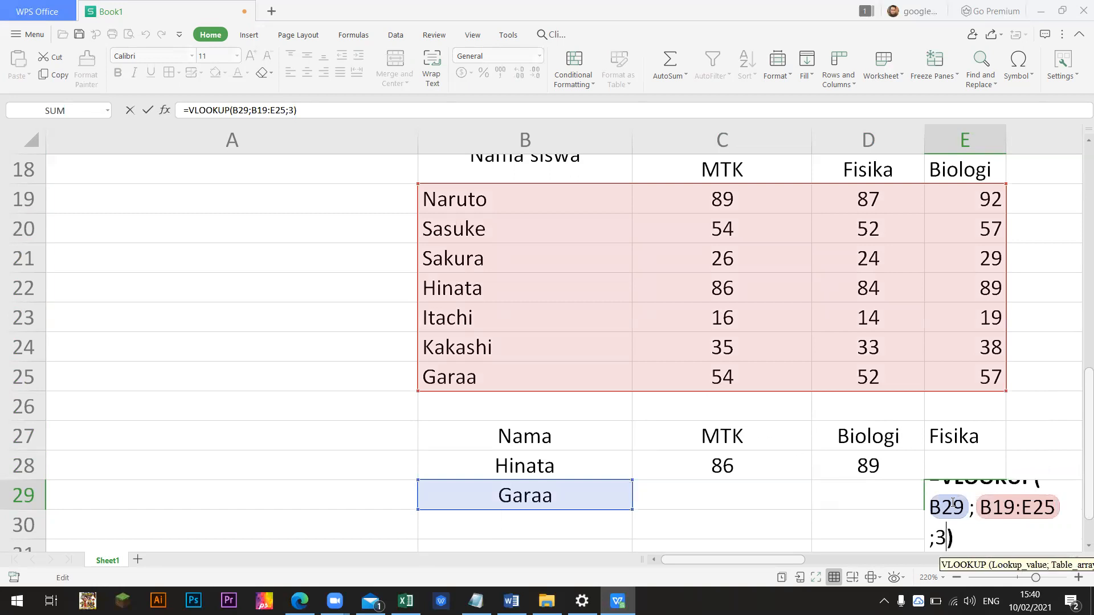
scroll(964, 507, up, 1)
scroll(964, 507, down, 2)
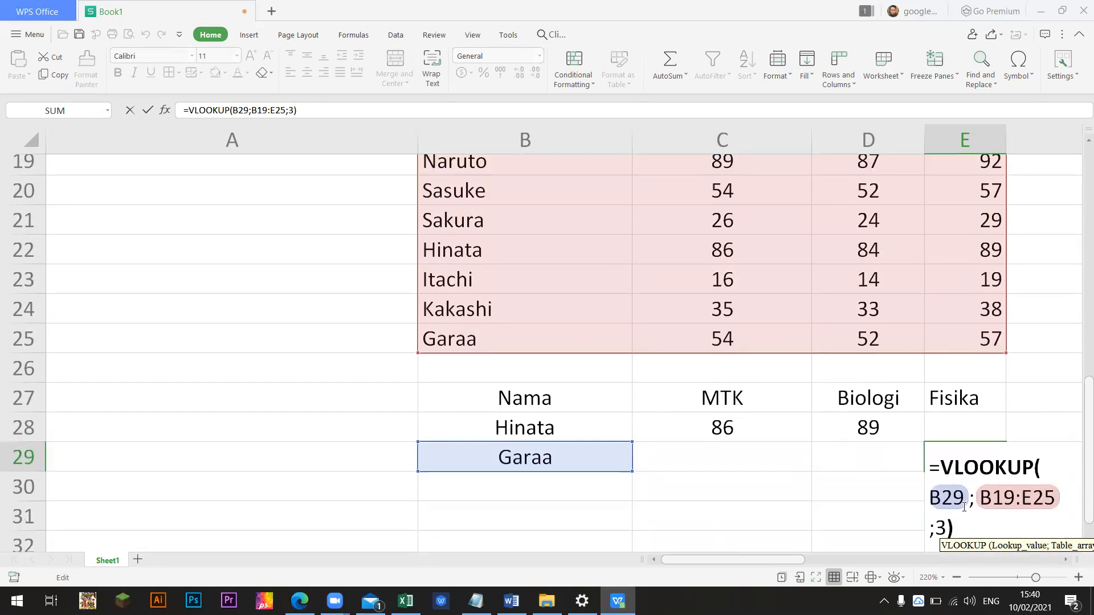
key(Escape)
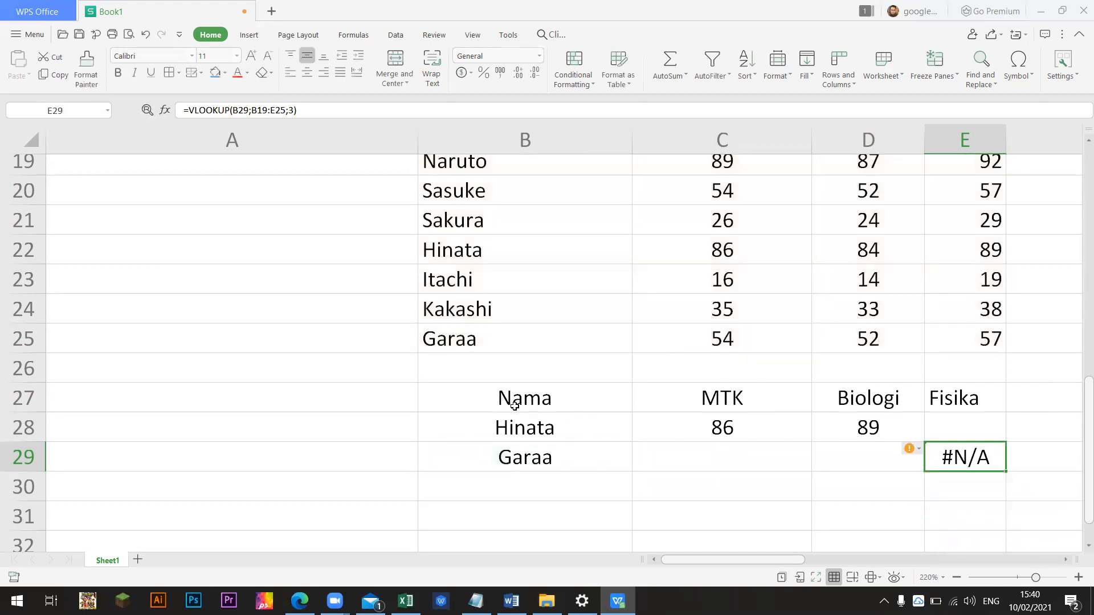
Replace the lookup name in B29 with a copy of Garaa from B25.
click(462, 343)
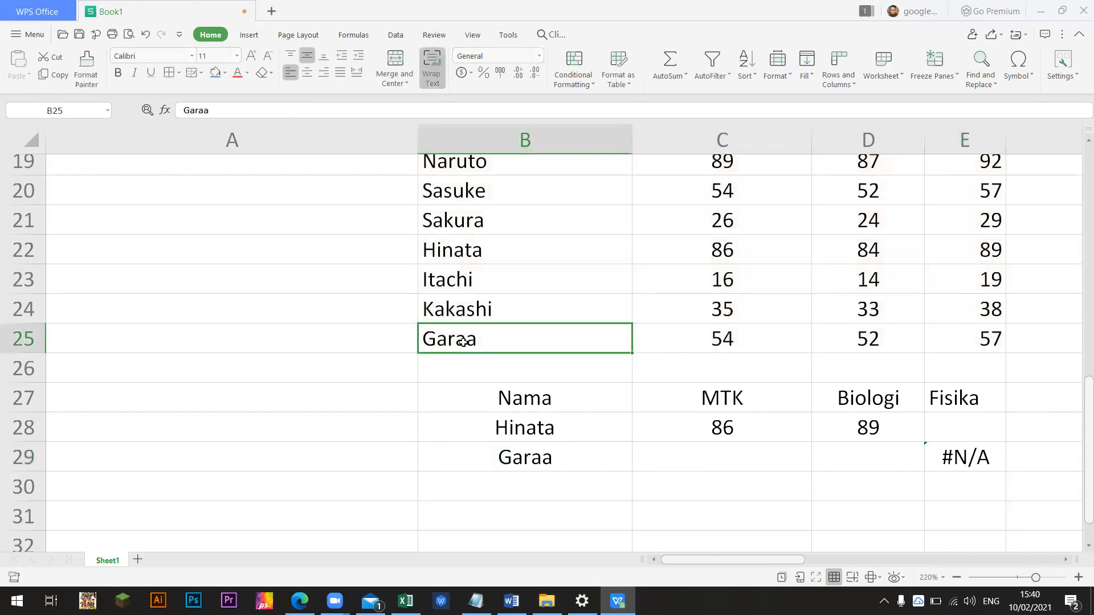
click(522, 451)
click(479, 346)
click(534, 451)
click(462, 335)
key(ctrl+c)
click(530, 451)
key(ctrl+v)
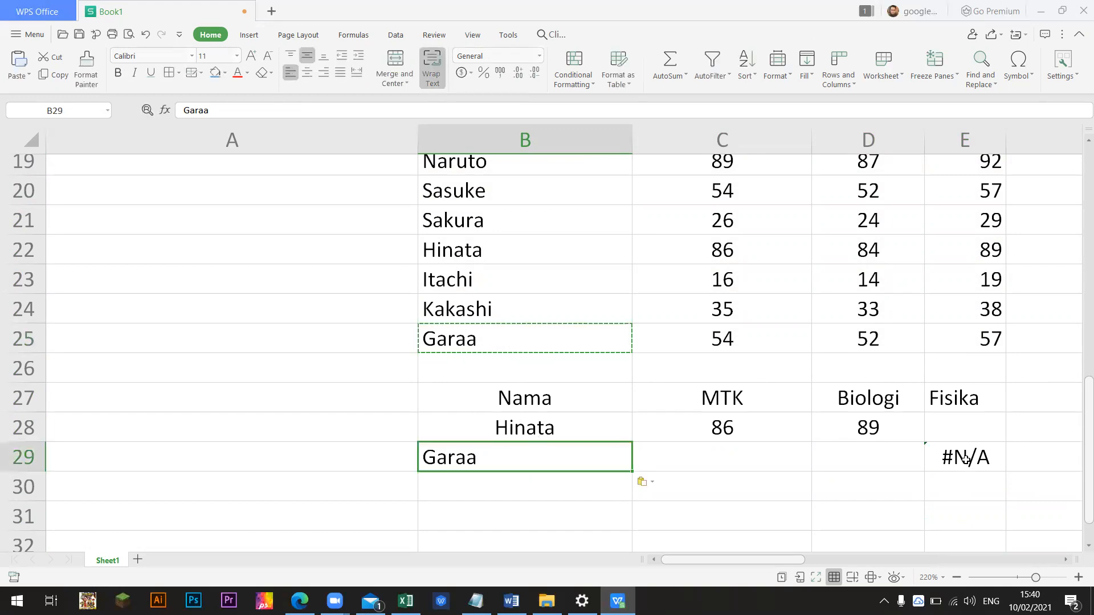
Try the range lookup argument ;0 in E29's VLOOKUP formula, and undo that edit.
click(967, 464)
double_click(975, 498)
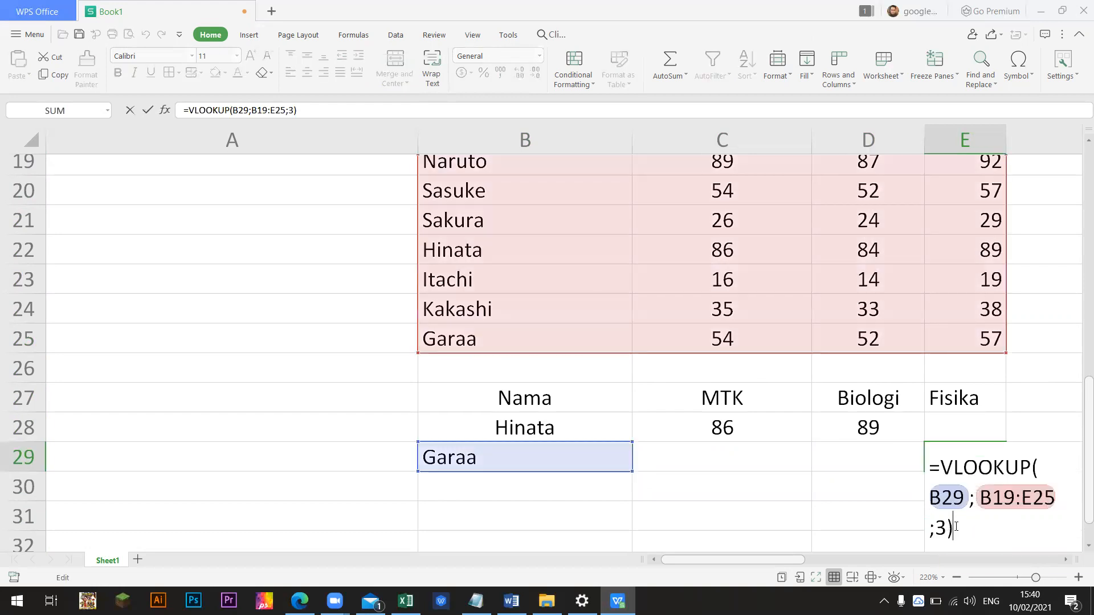
text(;)
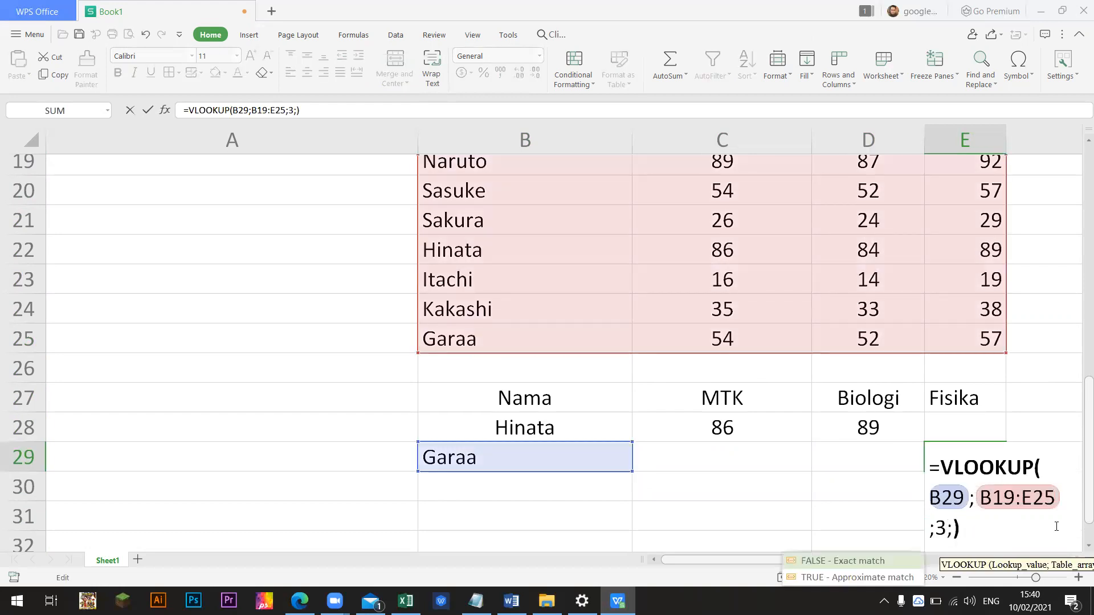
key(Return)
key(Up)
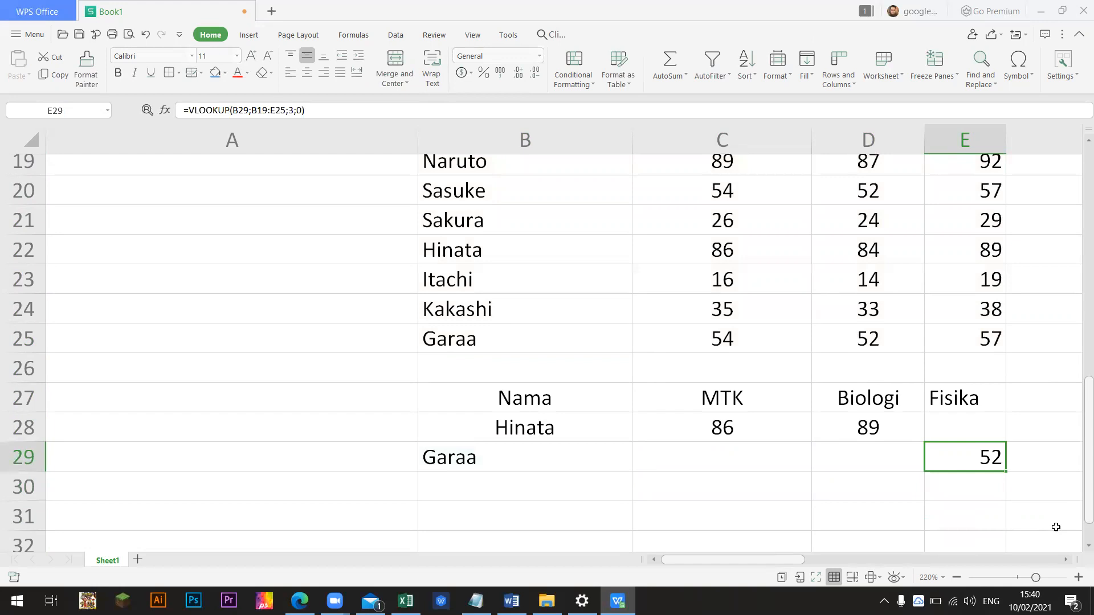
key(ctrl+z)
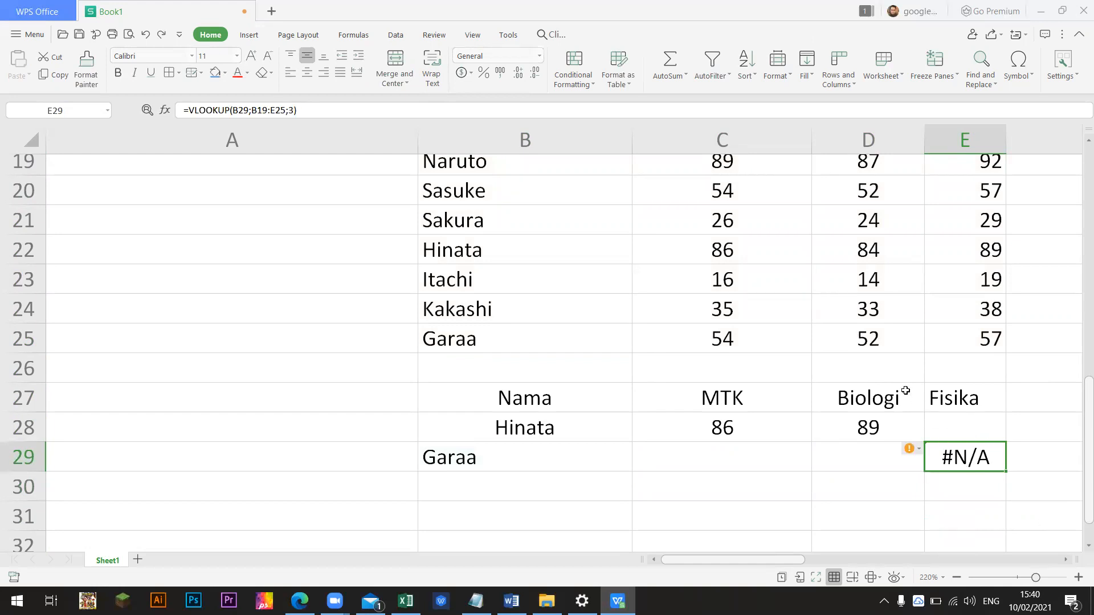
Examine the Biologi formula in D28, and compare the name Garaa in B25 and B29 along with his Fisika score in D25.
scroll(875, 366, up, 1)
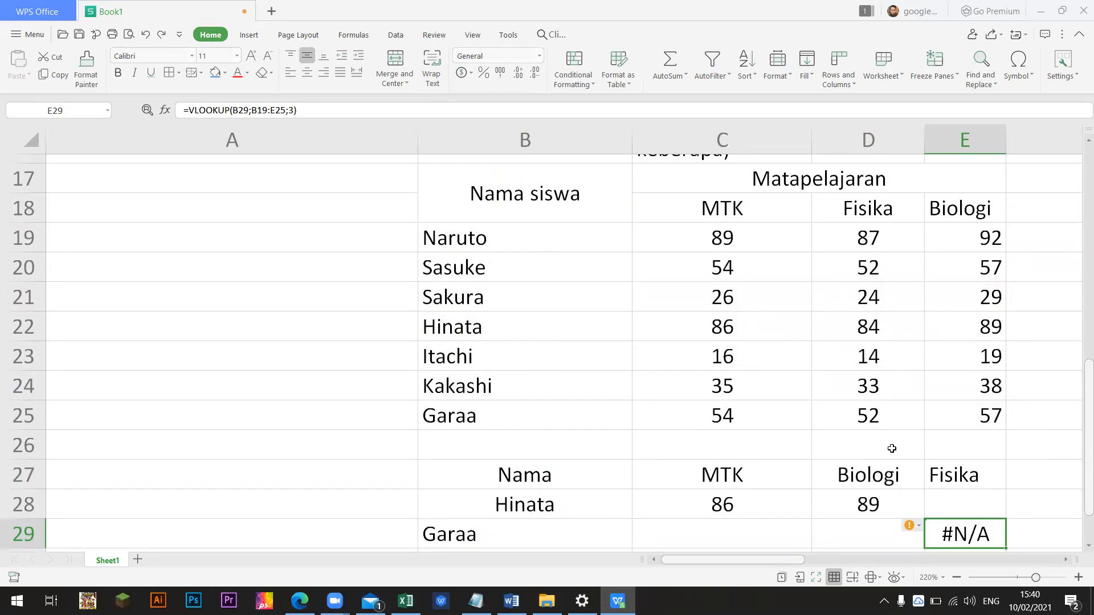
click(886, 488)
click(886, 500)
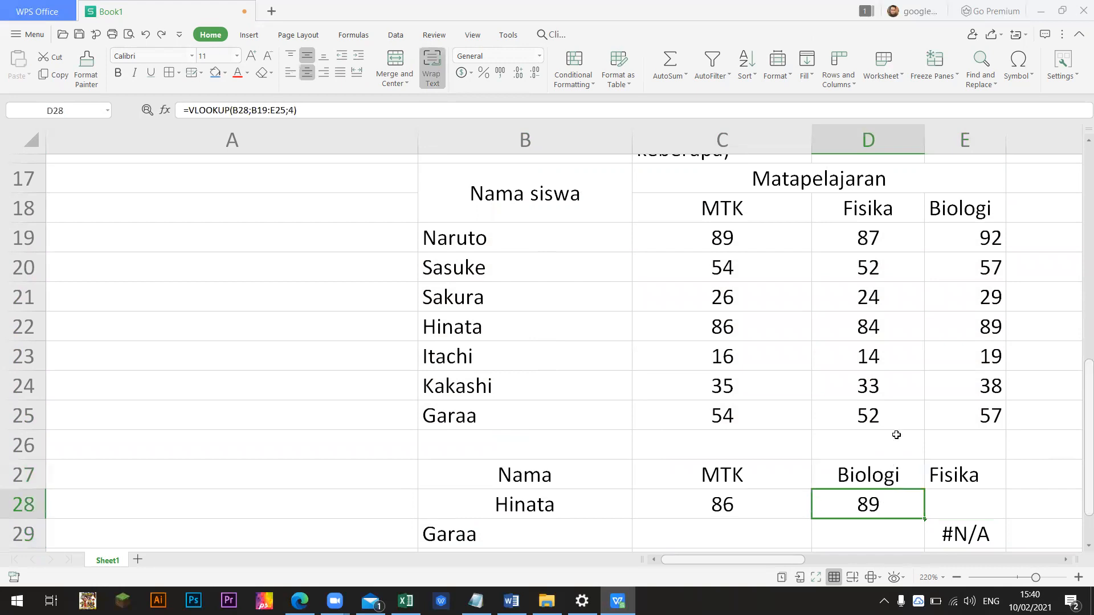
click(528, 420)
click(882, 426)
click(483, 420)
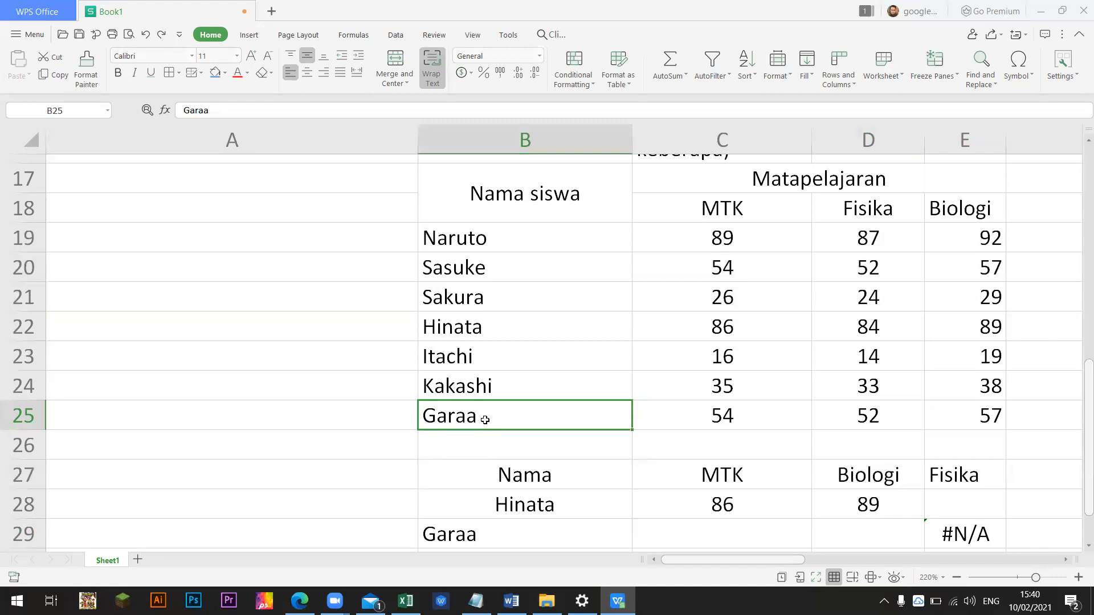
click(469, 536)
click(491, 422)
click(478, 536)
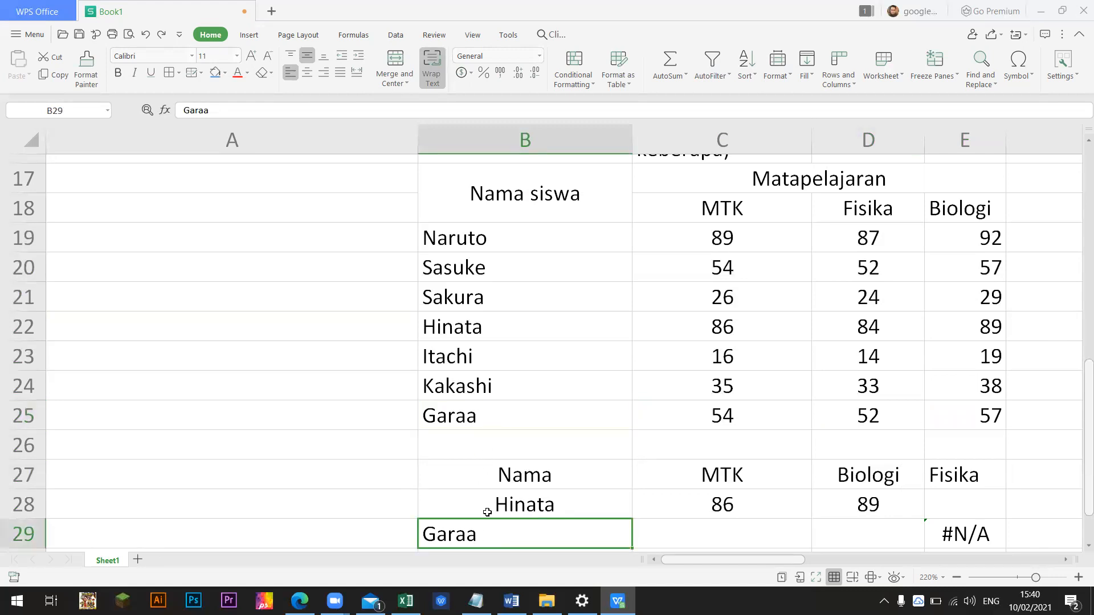
click(495, 428)
click(898, 222)
click(863, 407)
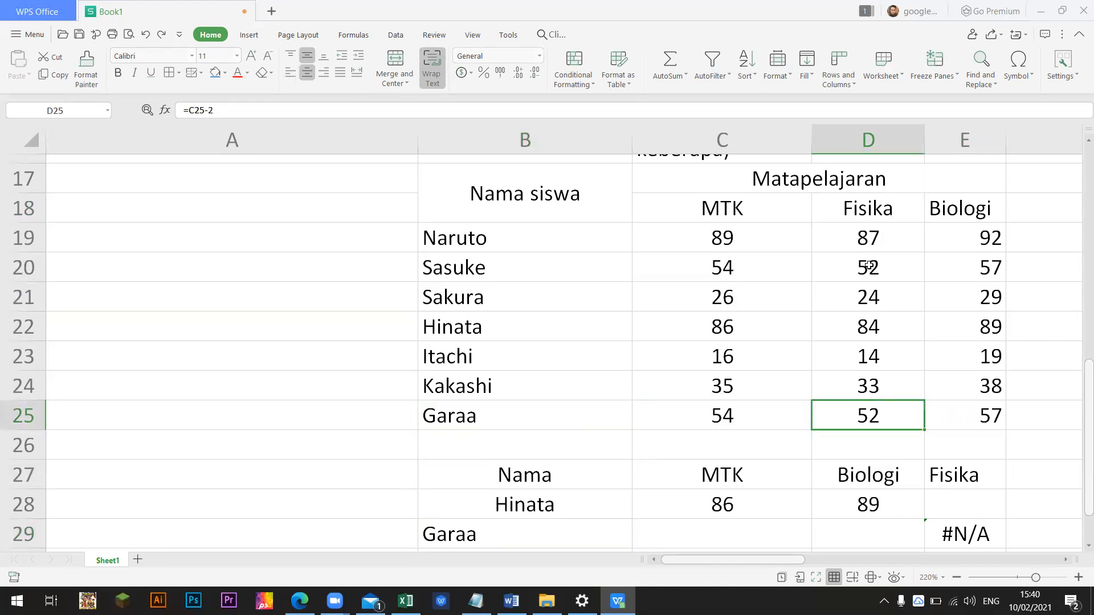
Add the range lookup argument ;0 to the VLOOKUP formula in E29, and check it against Garaa's Fisika score in the source table.
double_click(972, 529)
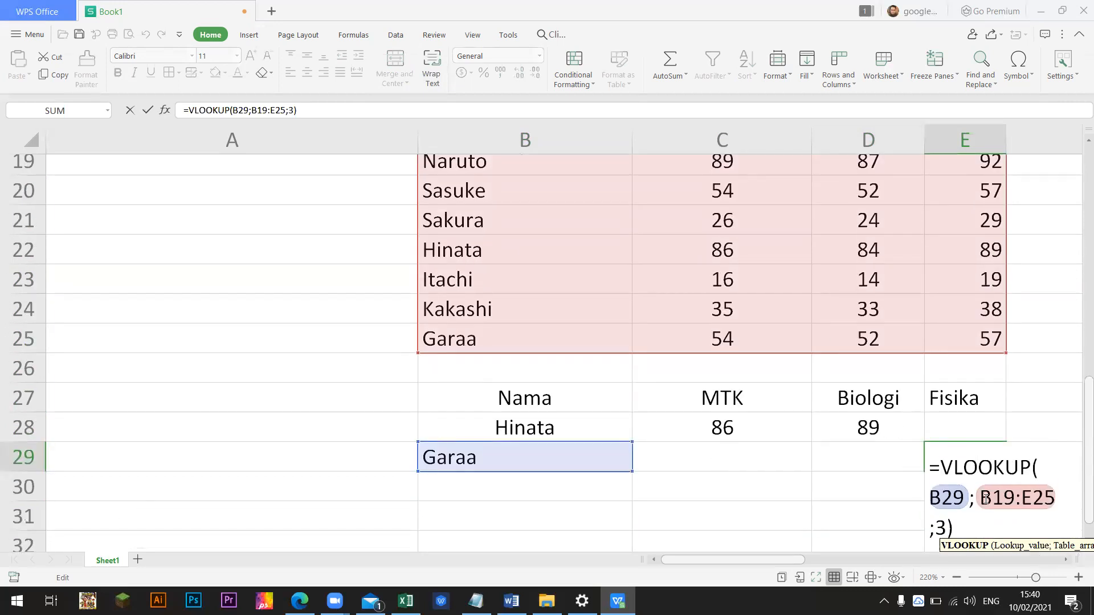
drag(976, 498, 1049, 497)
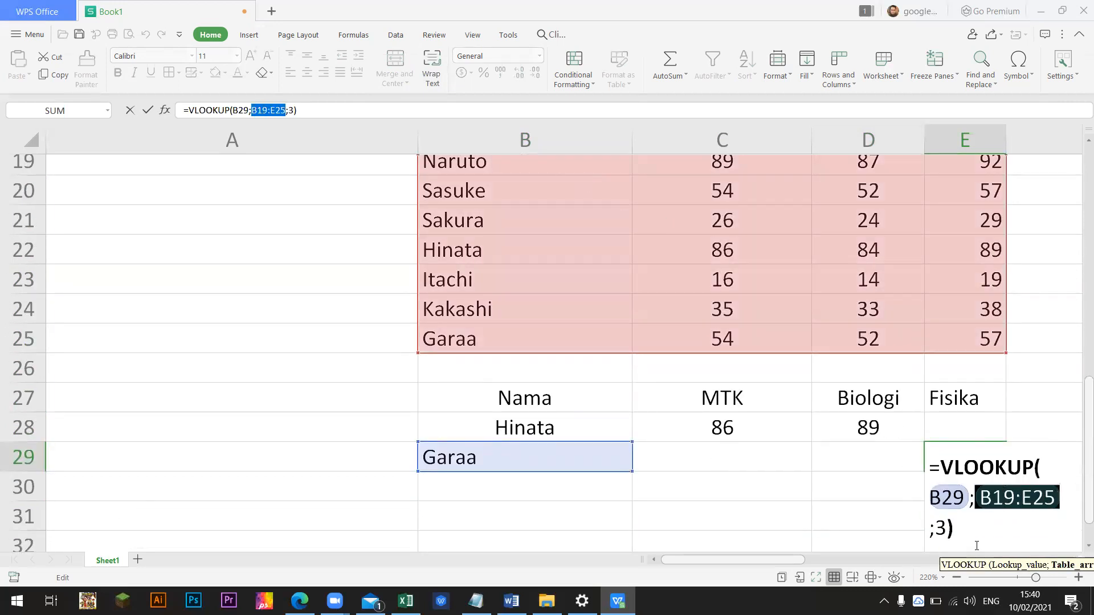
click(988, 499)
scroll(880, 299, up, 1)
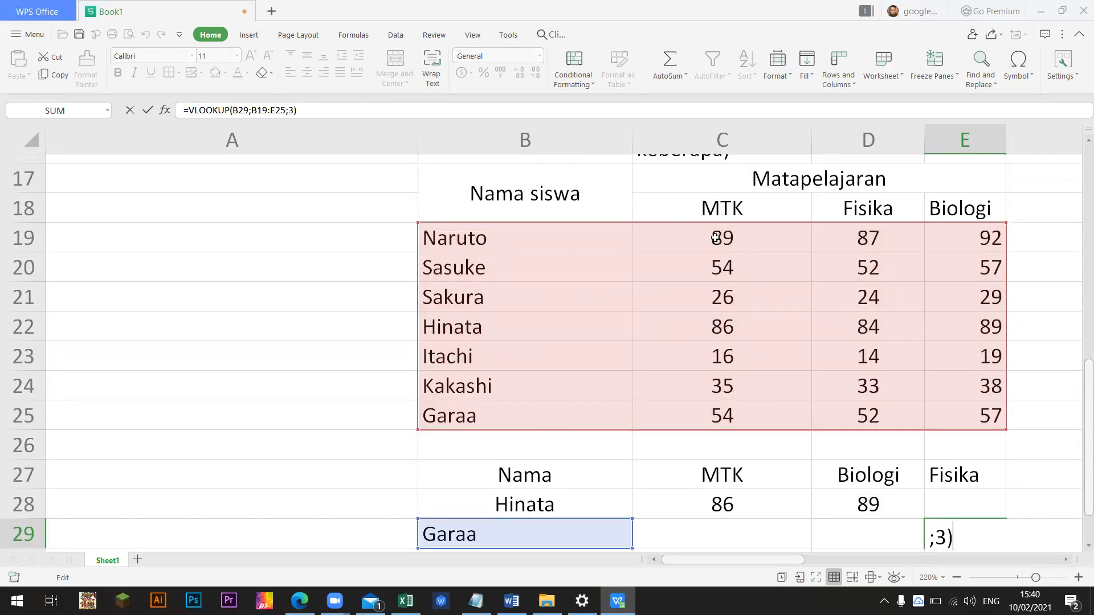
scroll(949, 412, down, 1)
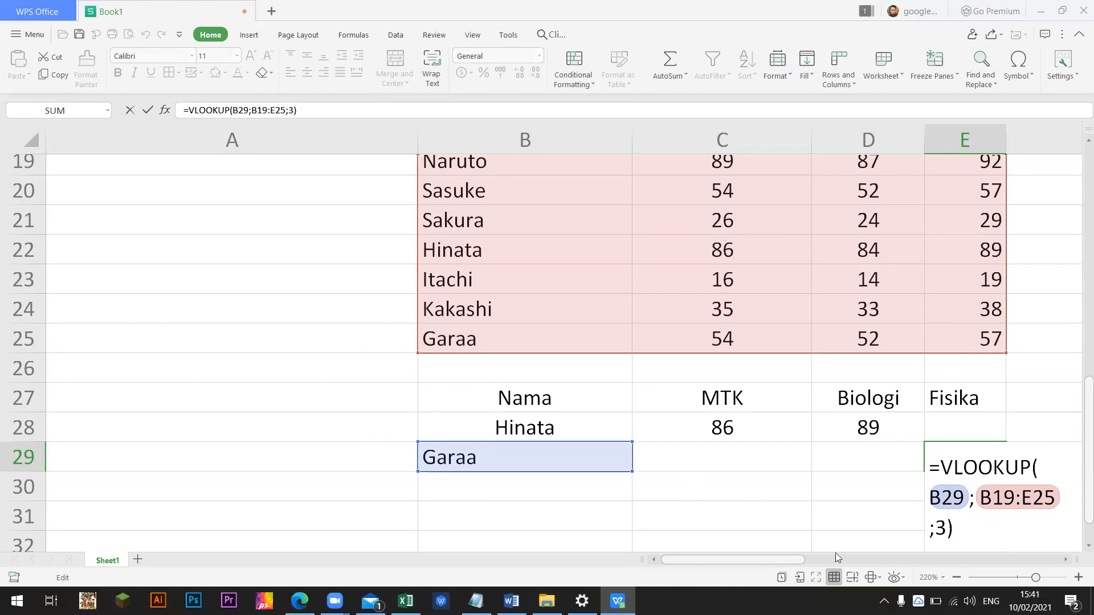
scroll(903, 458, up, 1)
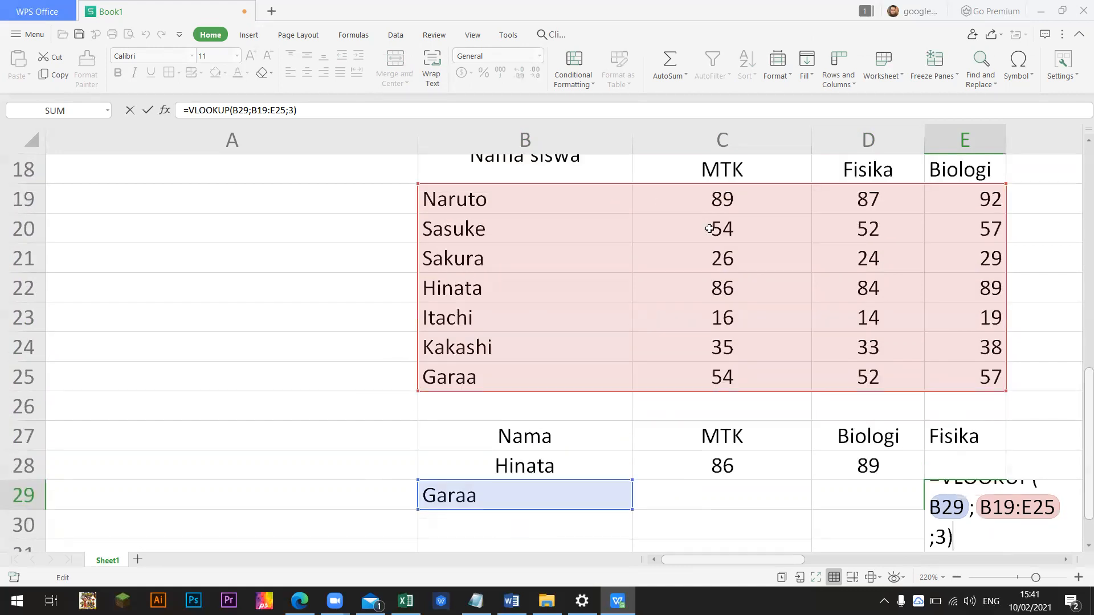
click(969, 547)
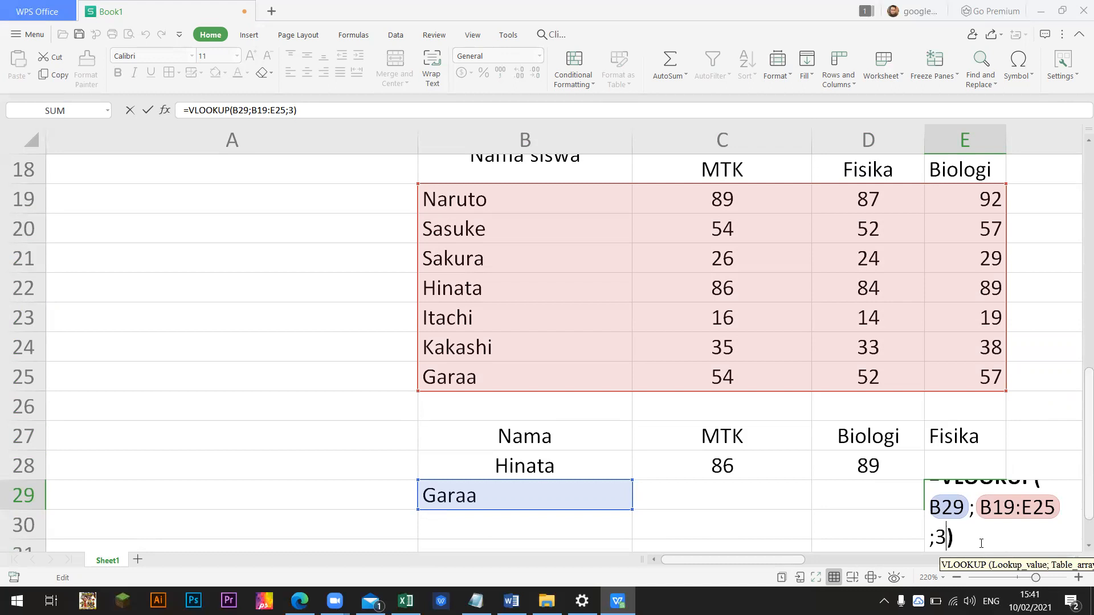
text(;0)
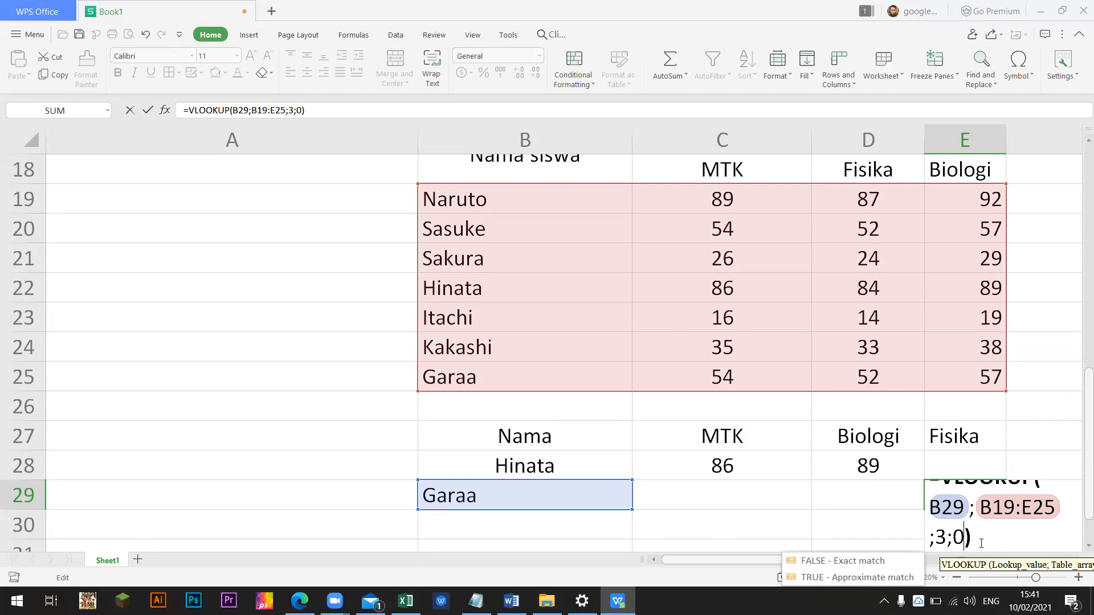
key(Return)
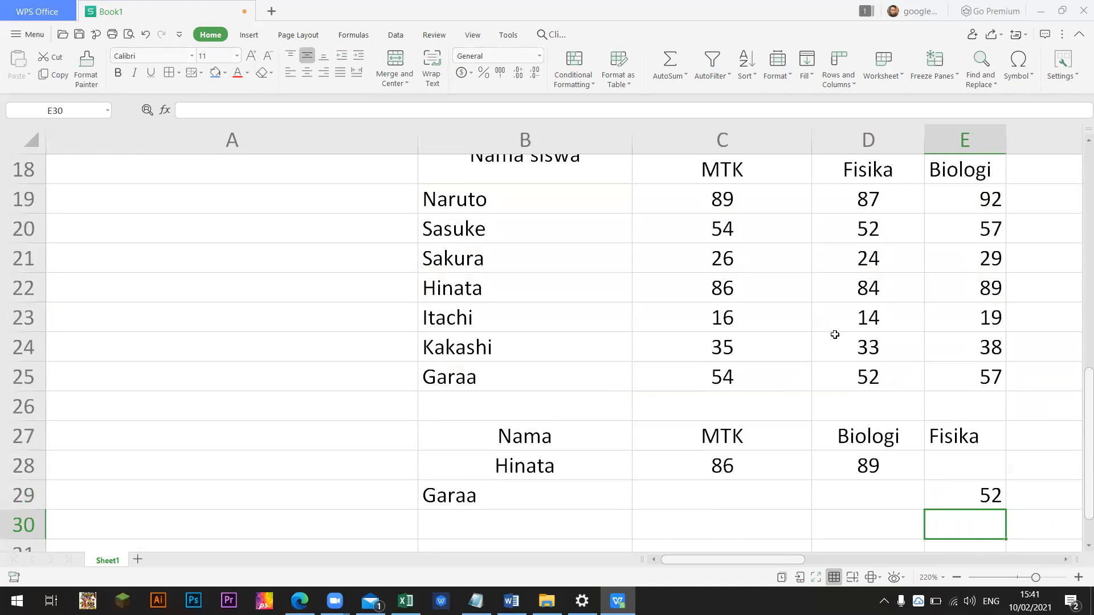
click(491, 372)
ctrl+click(872, 372)
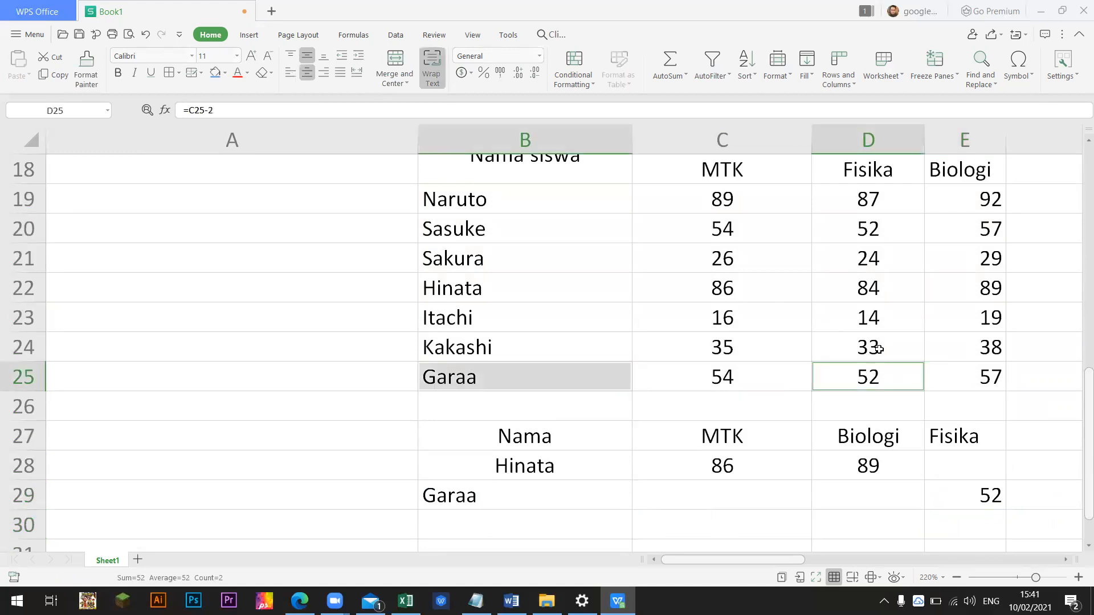
Enter the section heading Logical Operator in B31 and give the cell the blue fill.
click(981, 499)
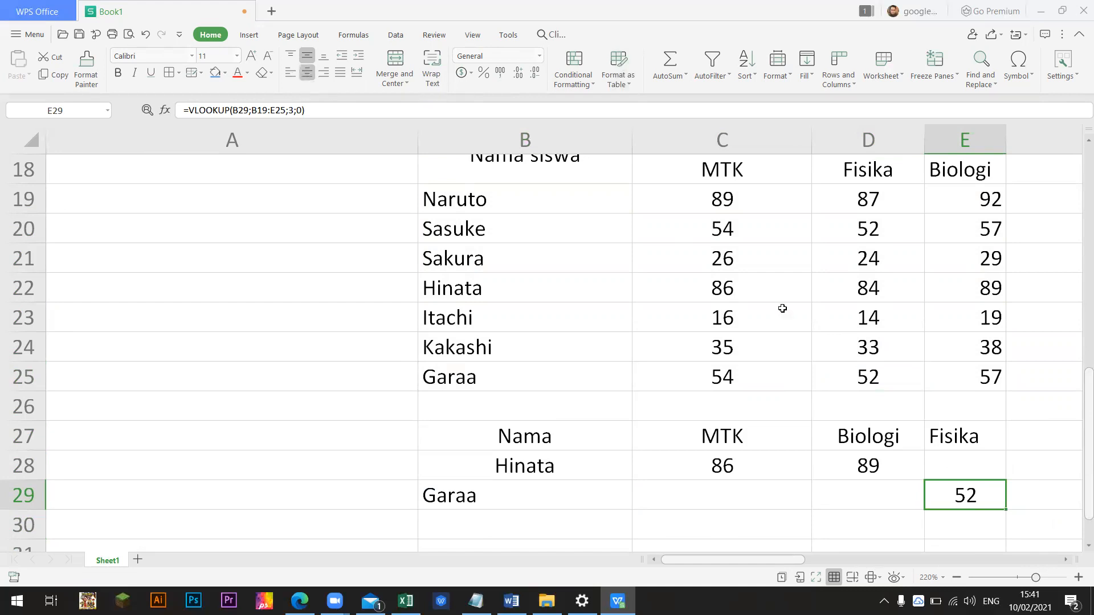
scroll(667, 264, up, 1)
scroll(667, 264, up, 5)
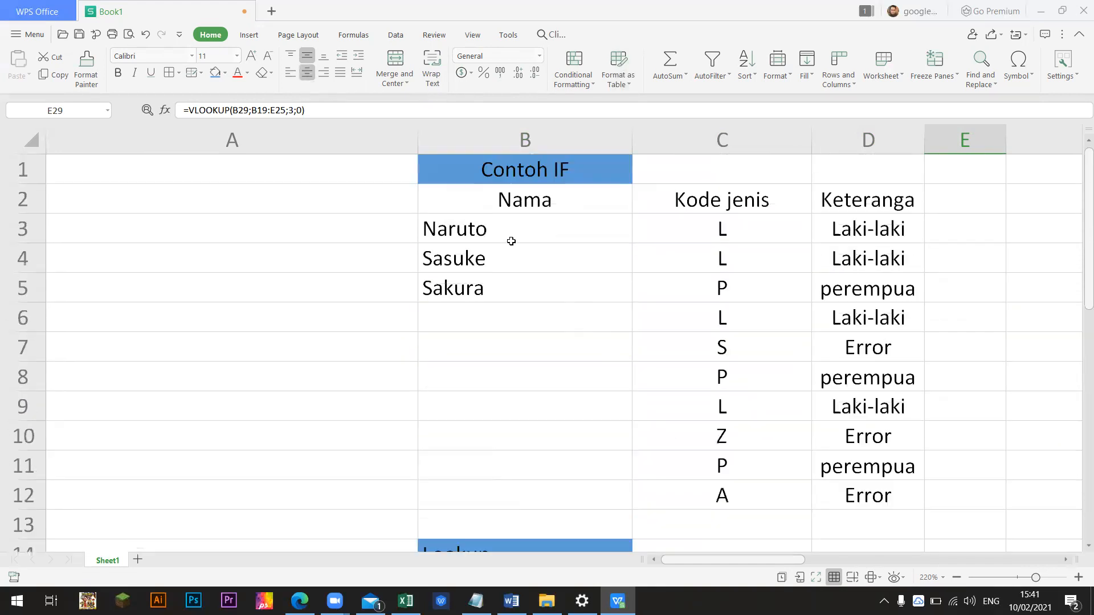
scroll(598, 288, down, 8)
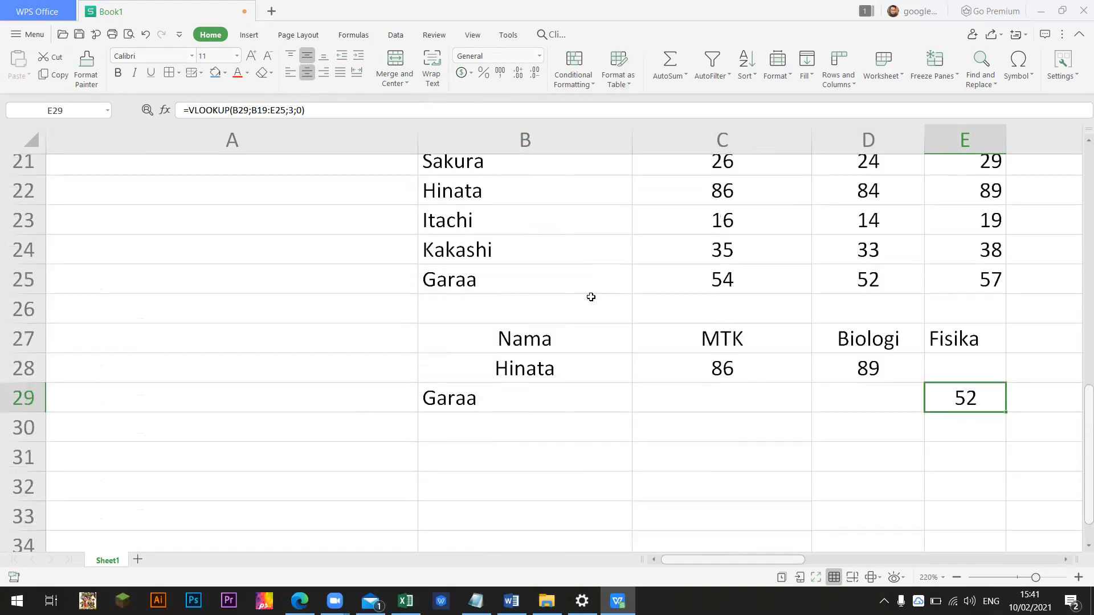
click(542, 380)
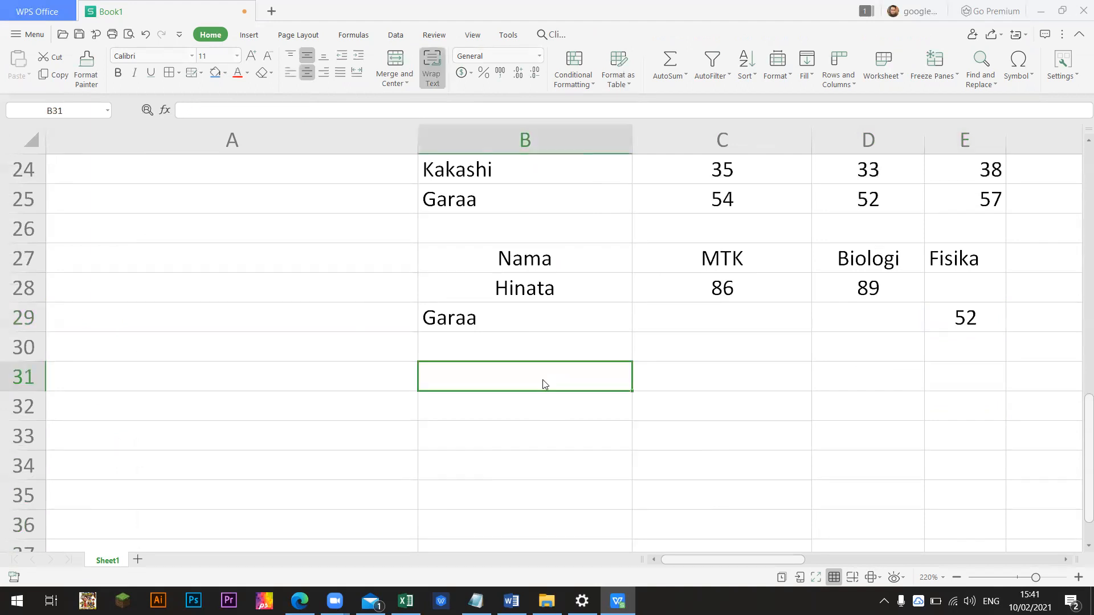
text(LOgi)
key(BackSpace)
key(BackSpace)
key(BackSpace)
text(o)
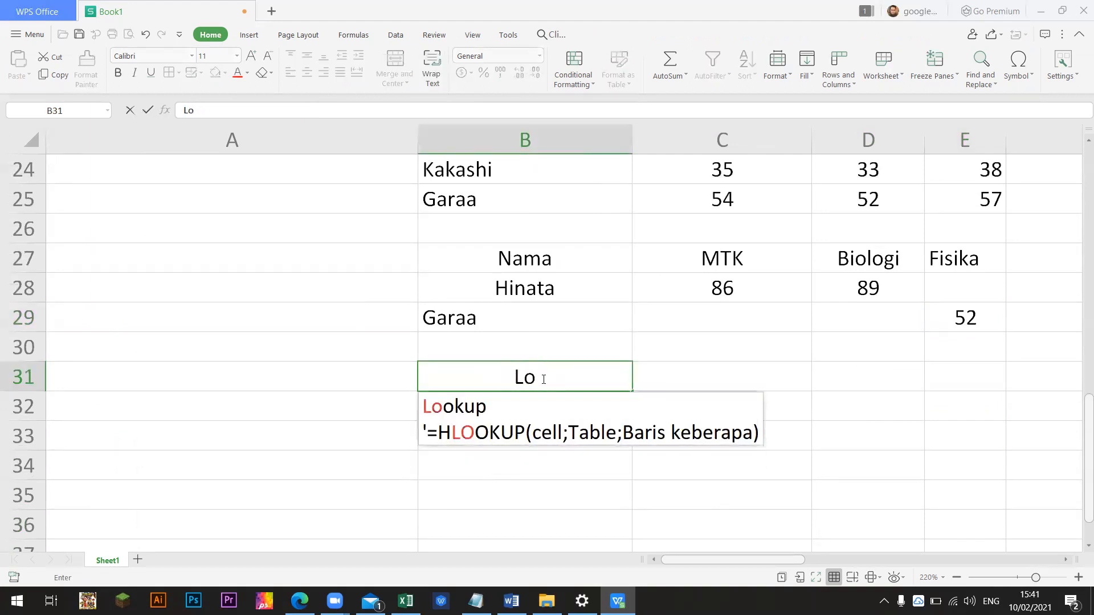
text(gical Operator)
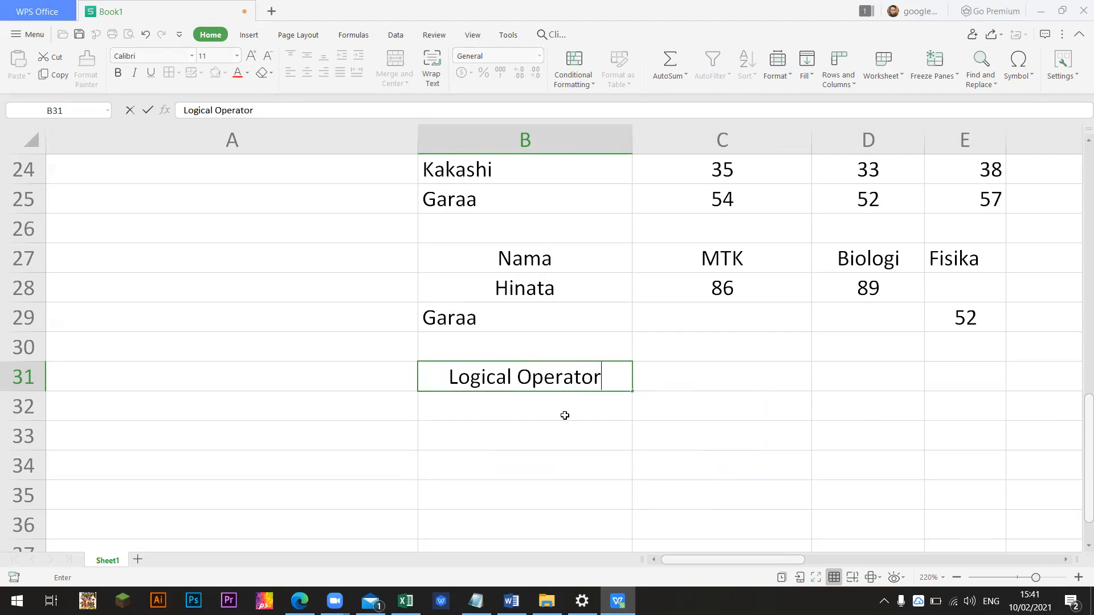
key(Return)
click(564, 382)
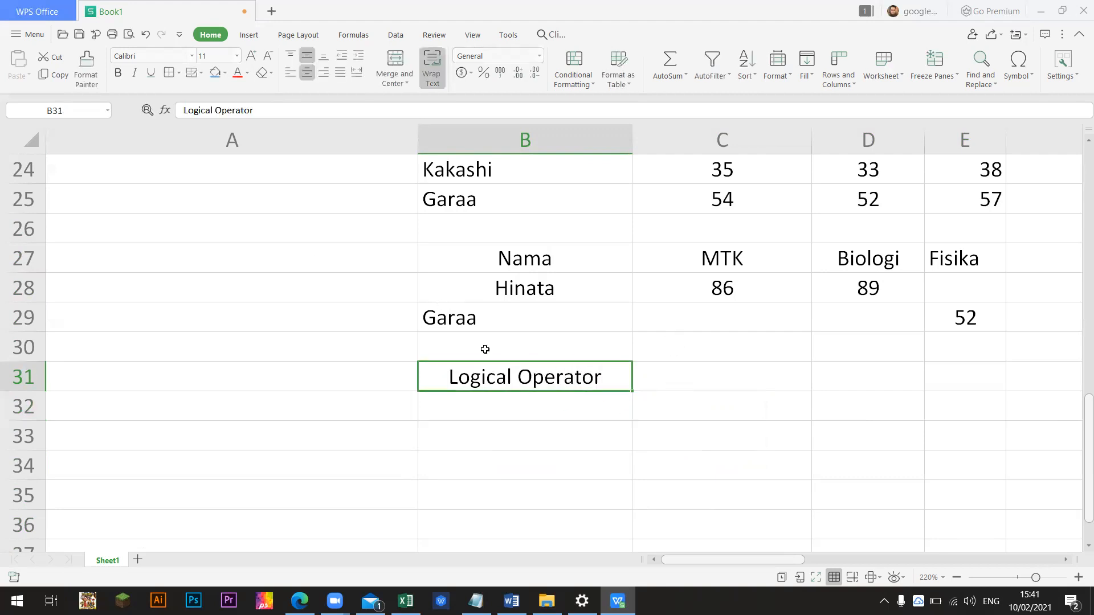
click(216, 72)
Enter the operator labels AND in B32 and OR in C32 under the Logical Operator heading.
click(509, 412)
text(AND)
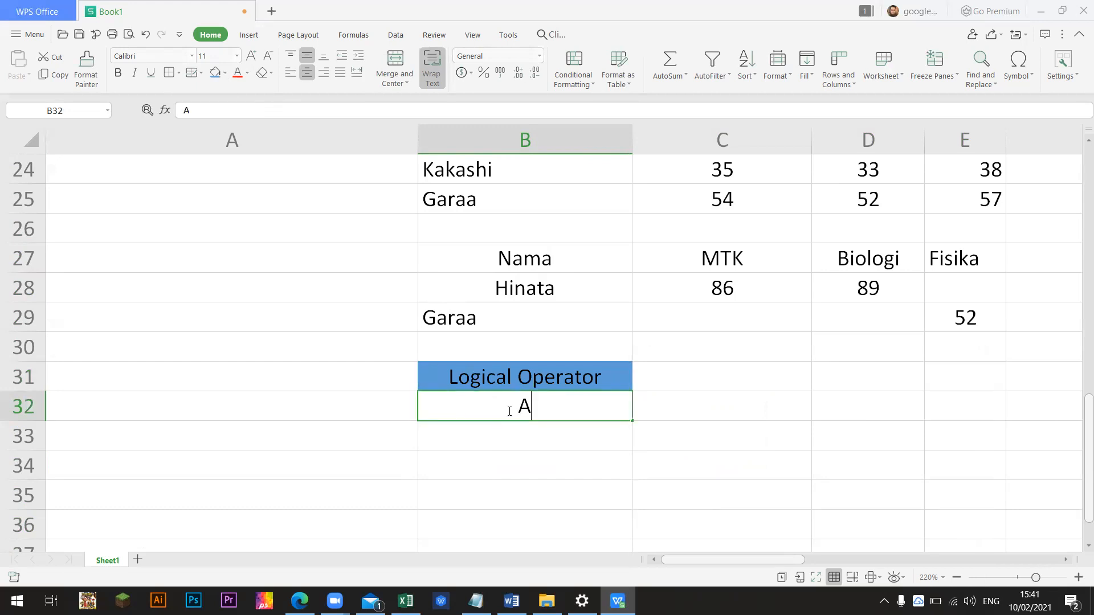
key(Return)
key(Right)
key(Up)
text(OR)
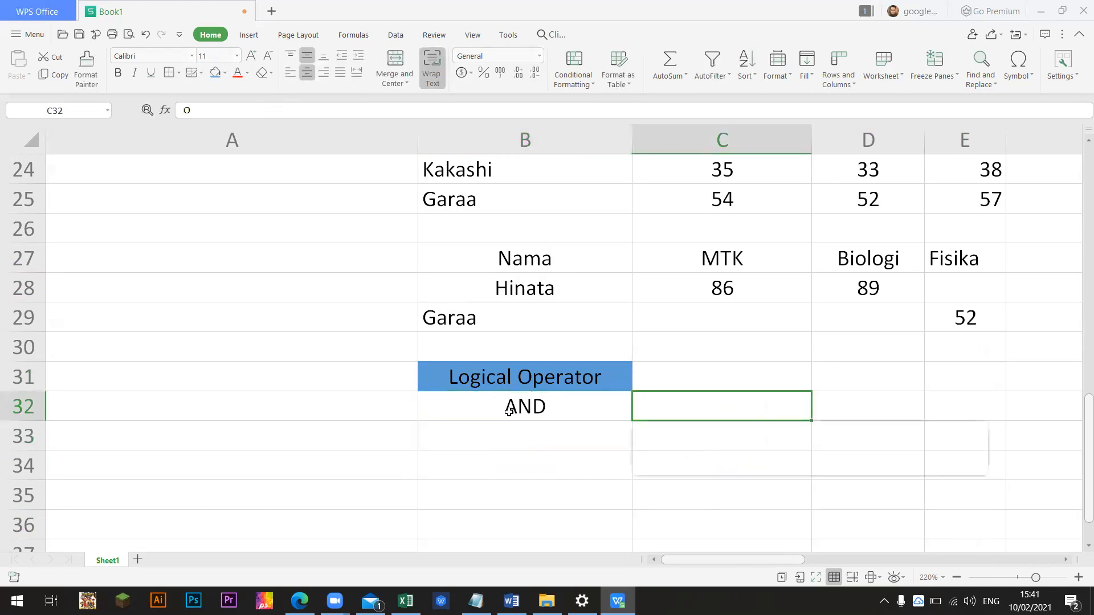
key(Return)
key(Left)
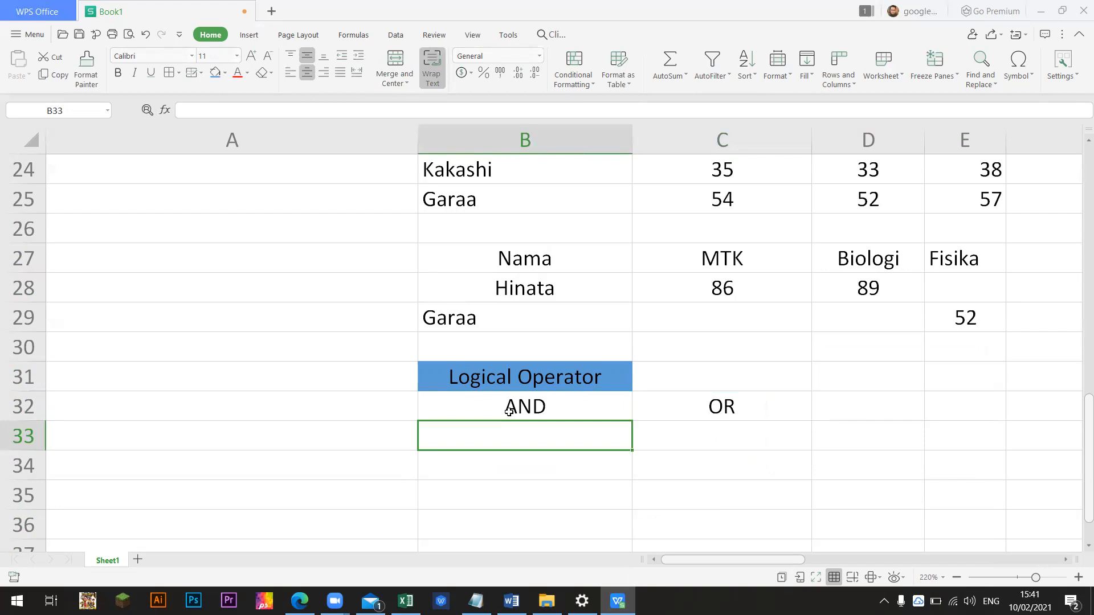
key(Right)
key(Up)
key(Up)
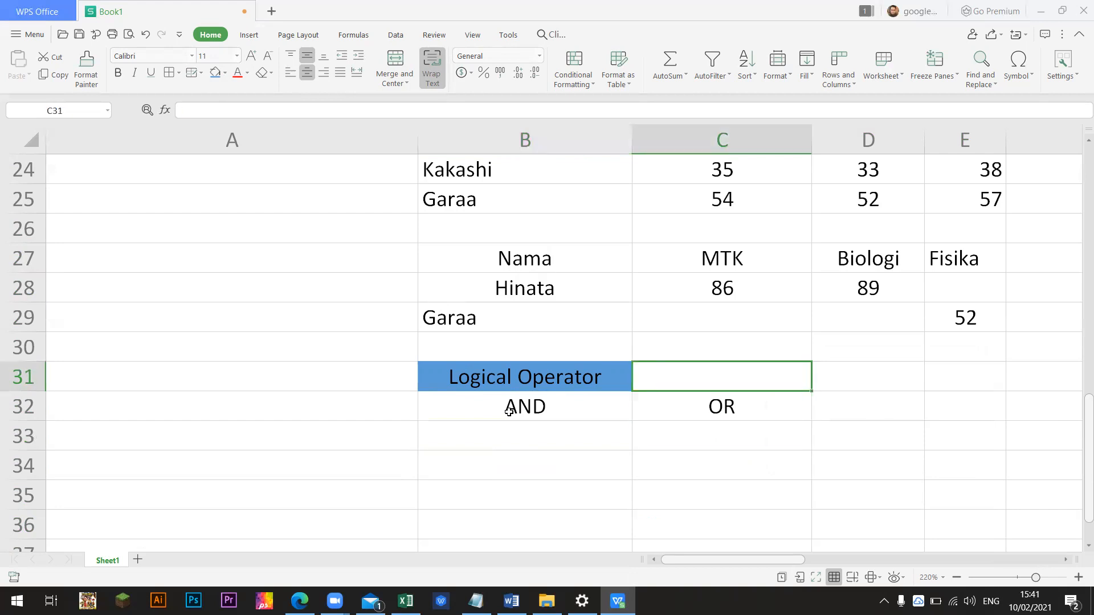
key(Down)
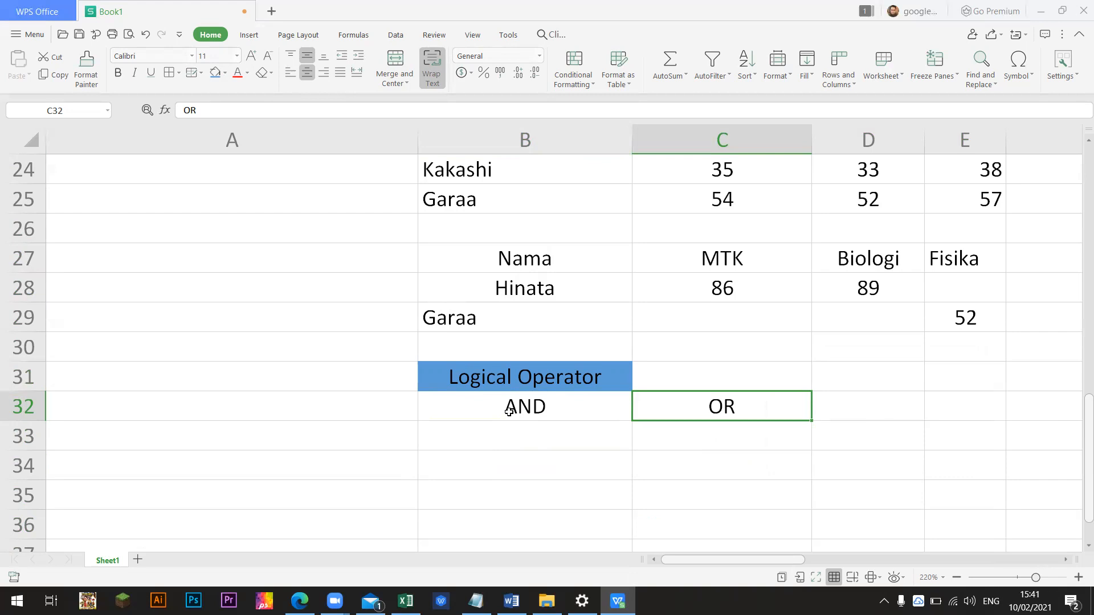
key(Left)
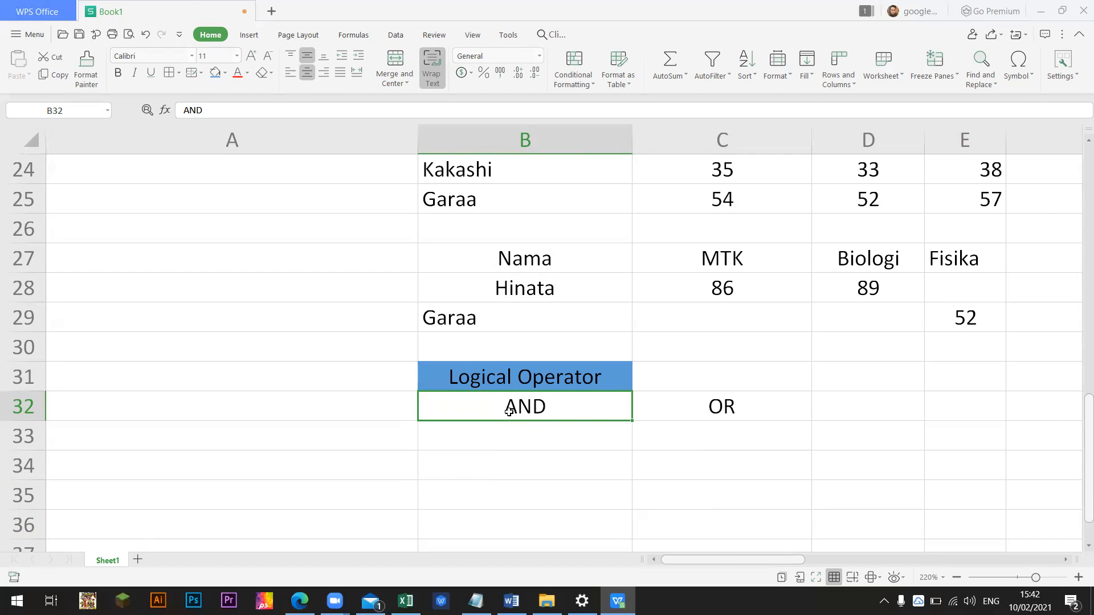
key(Return)
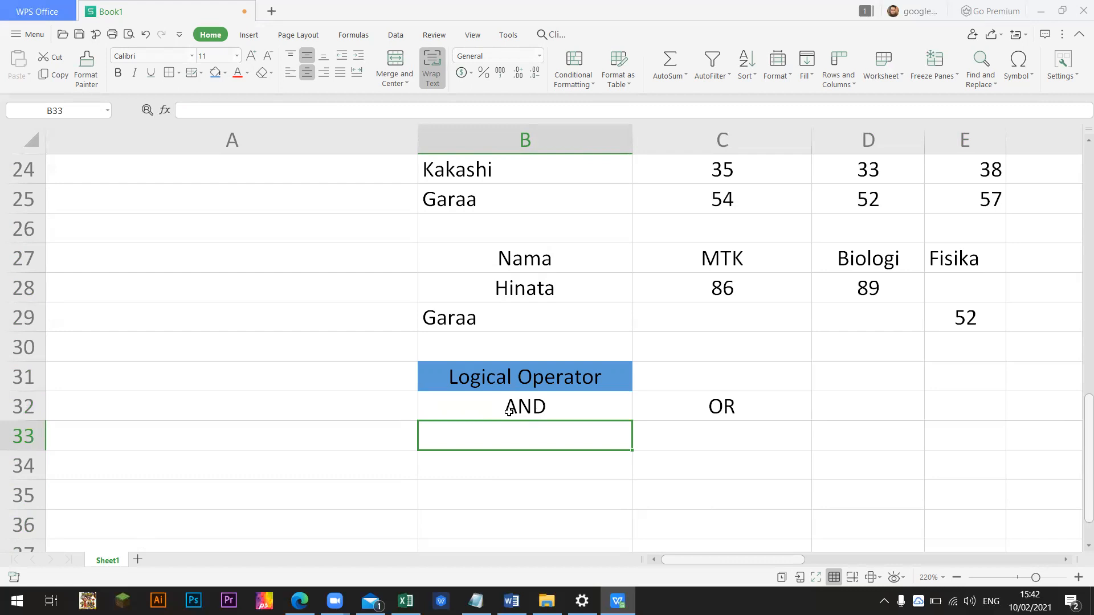
click(509, 411)
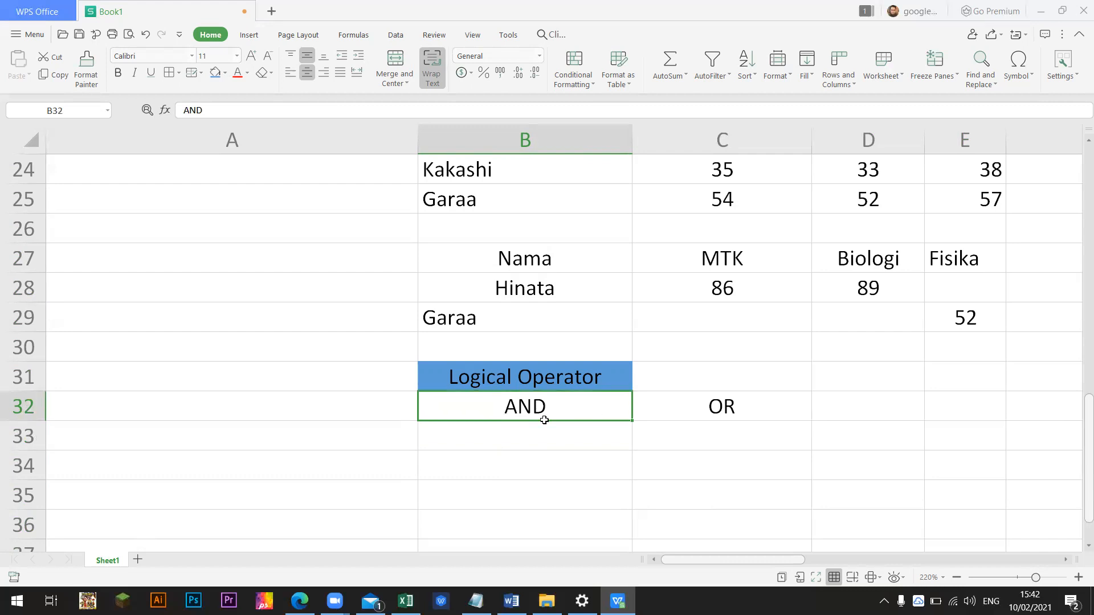
Enter Wajib in B33 as the meaning of the AND operator.
click(542, 444)
text(WA)
key(BackSpace)
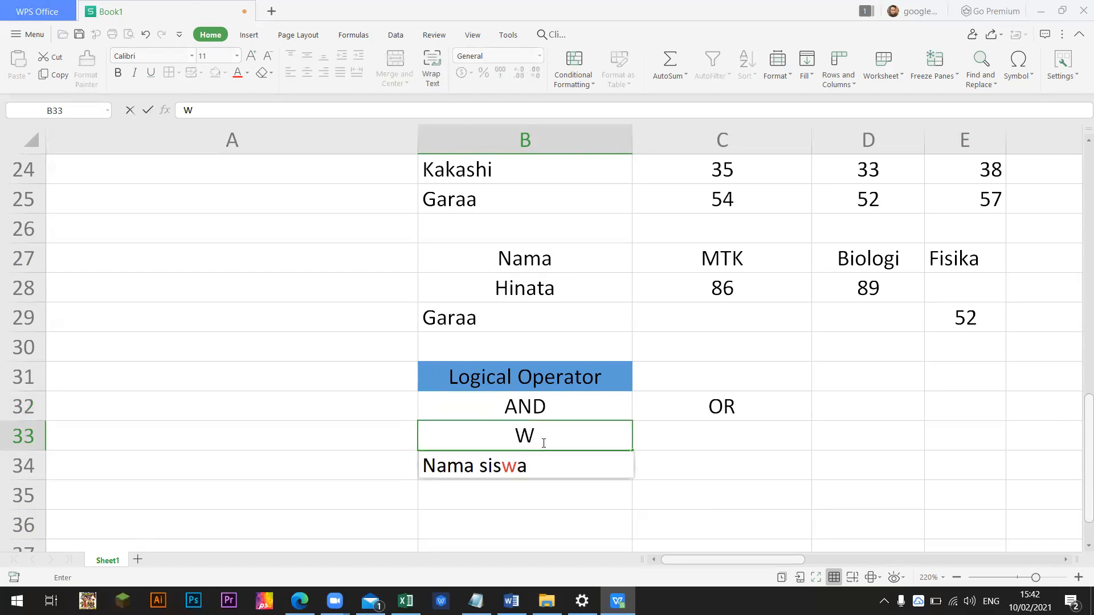
text(ajib)
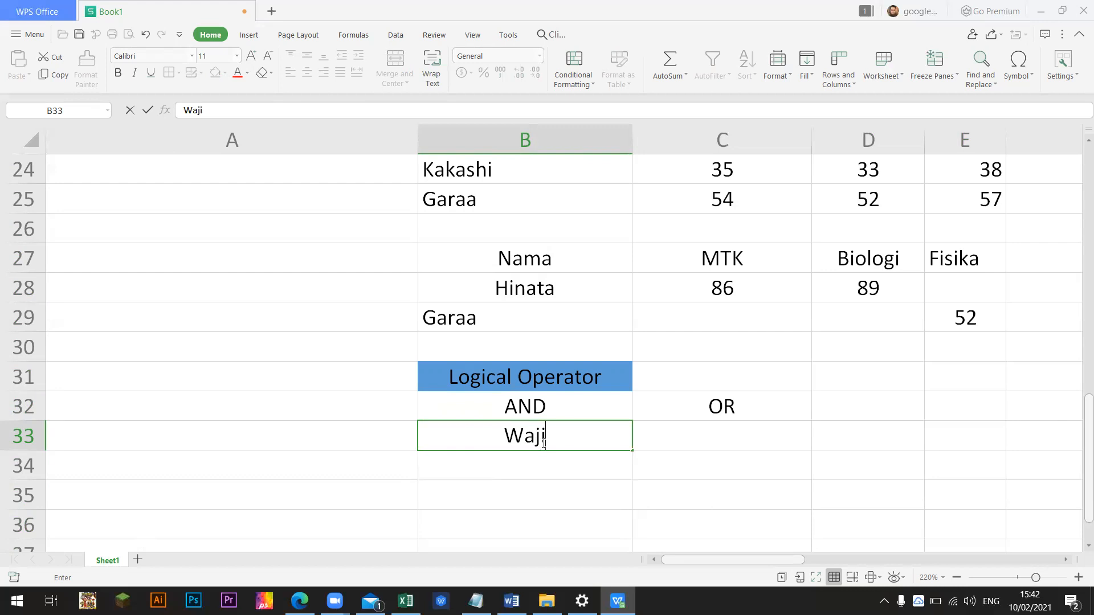
key(Return)
Enter Pelengkap in C33 as the meaning of the OR operator.
key(Up)
key(Up)
key(shift+Down)
key(Right)
key(Down)
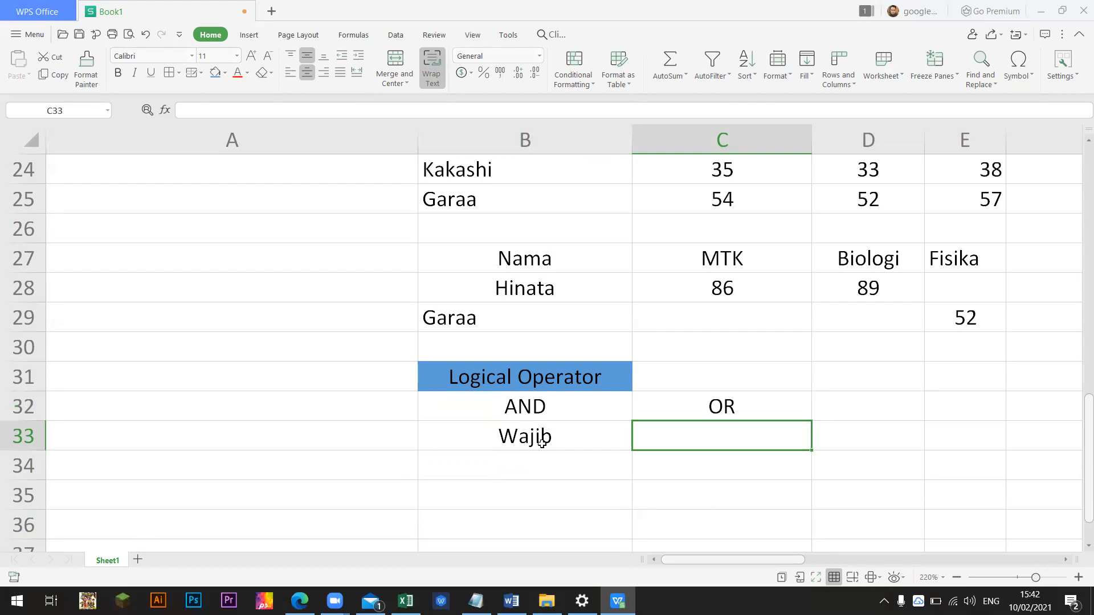
text(P)
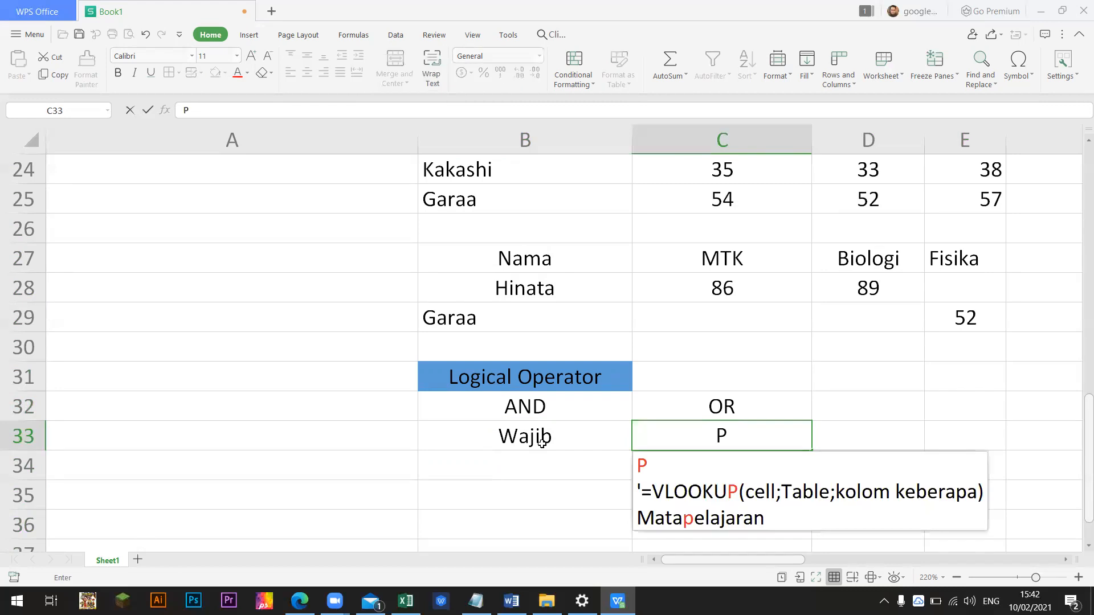
text(elengkap)
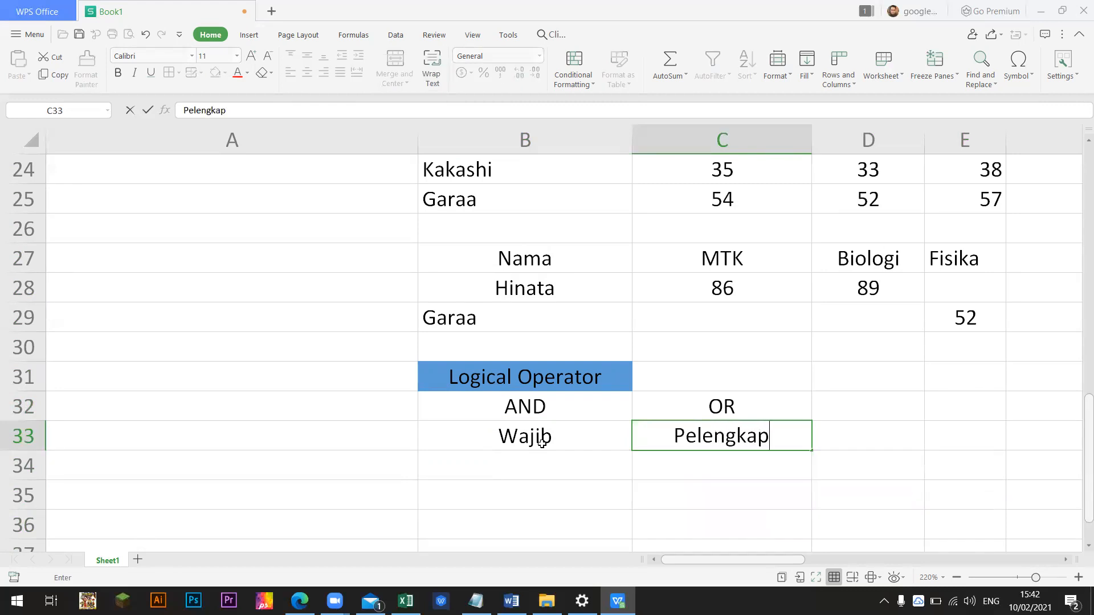
key(Return)
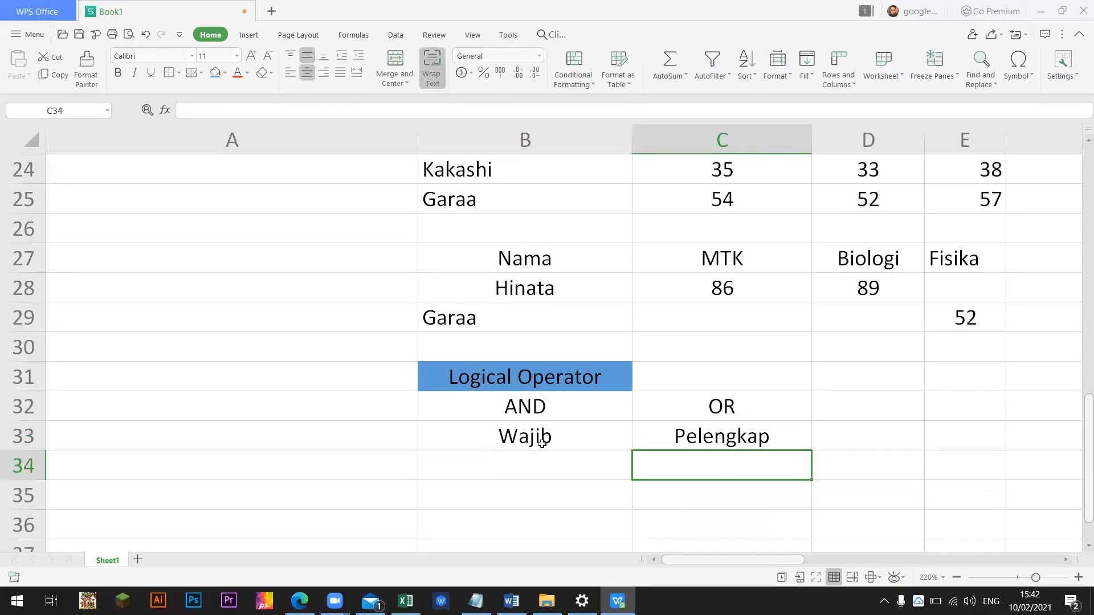
Enter the column header Nama mahasiwa in B35, leaving row 34 empty below the operator labels.
key(Left)
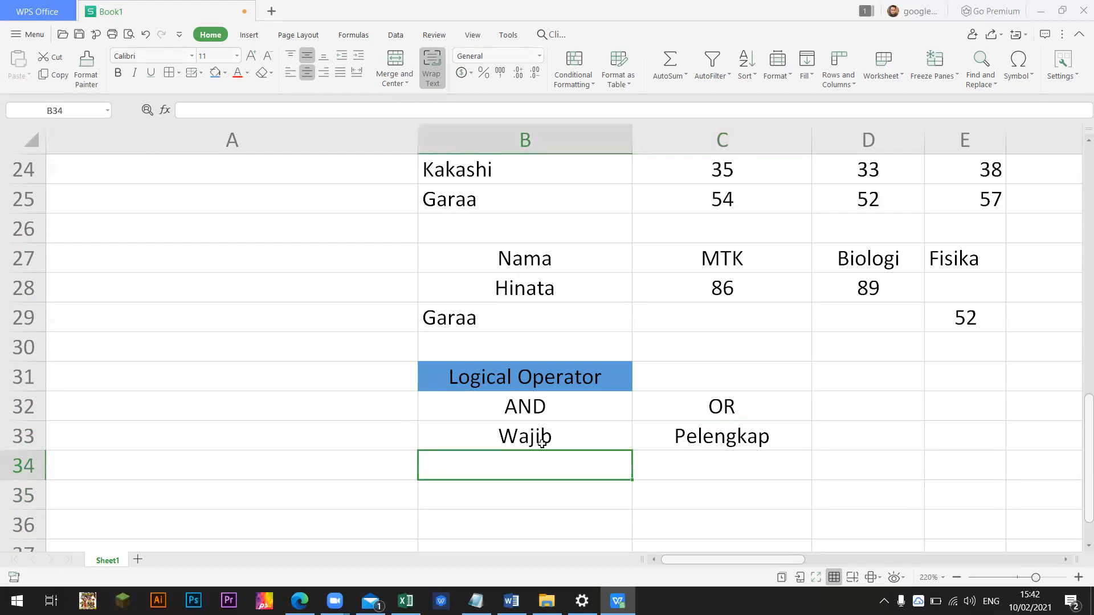
key(Down)
key(Up)
key(Down)
key(Up)
key(Down)
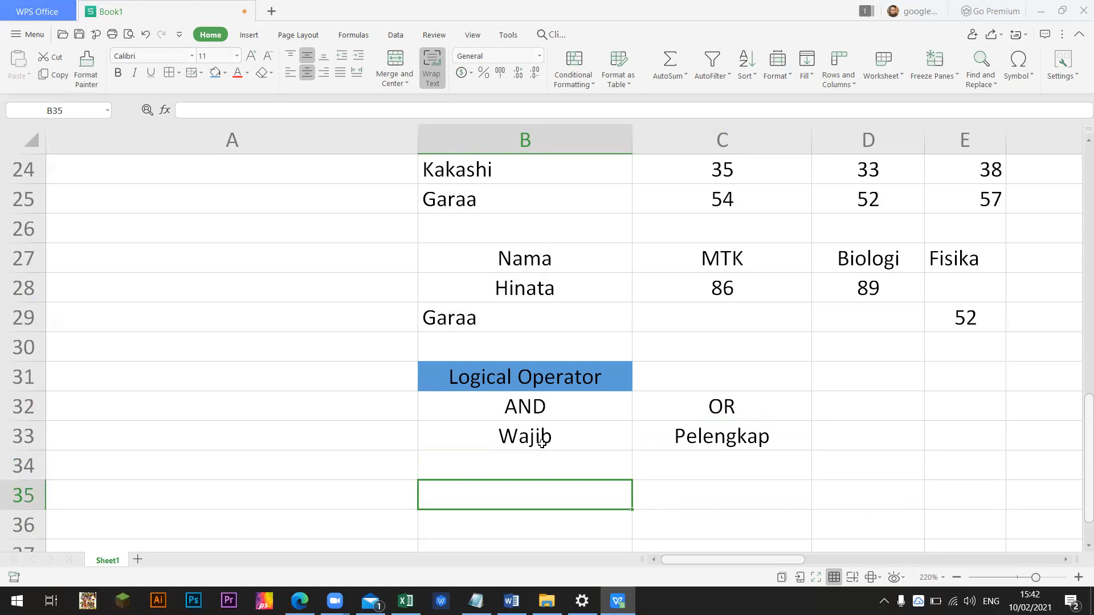
text(Nama maha)
text(is)
key(BackSpace)
key(BackSpace)
text(siwa)
key(Return)
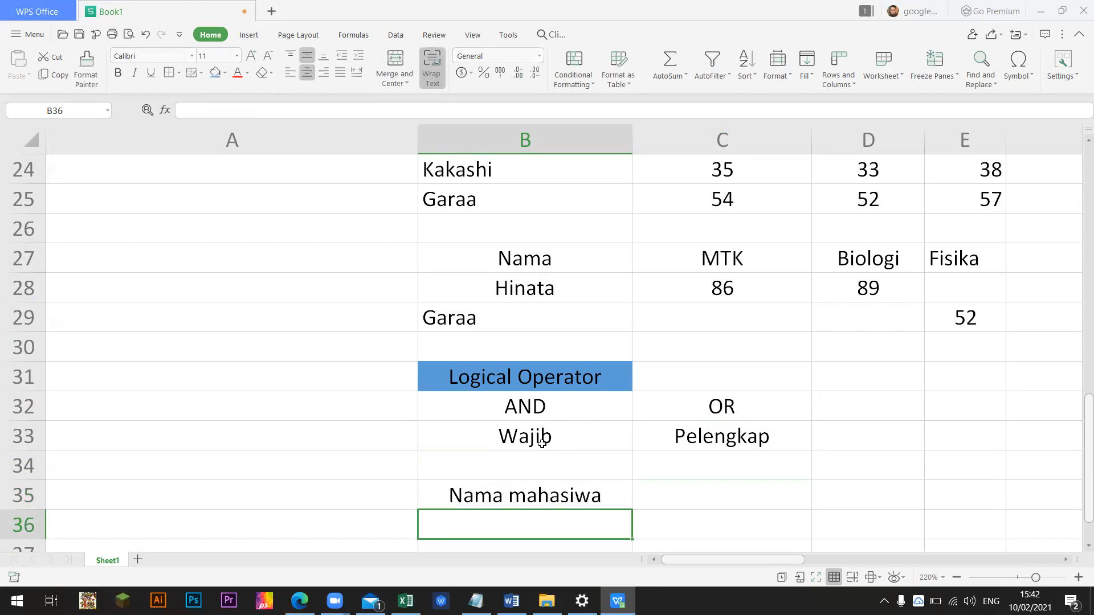
List the names Naruto, Sakura and Sasuke in B36 to B38.
text(Naruto)
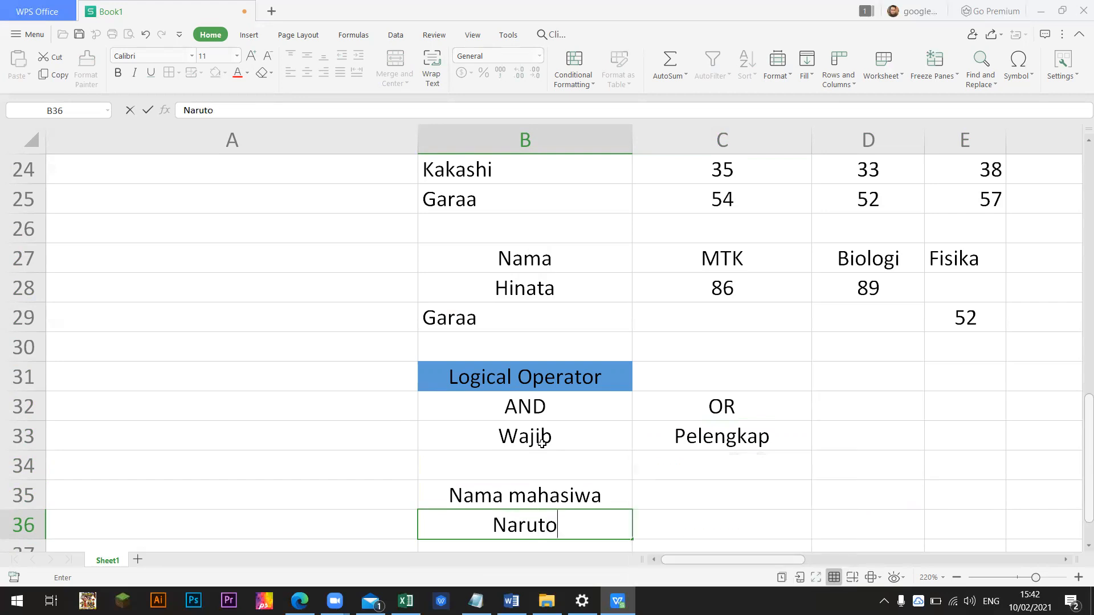
key(Return)
text(Sakura)
key(Return)
text(Sasuke)
key(Return)
Enter the column header Perlengkapan in C35, beside the name header.
key(Tab)
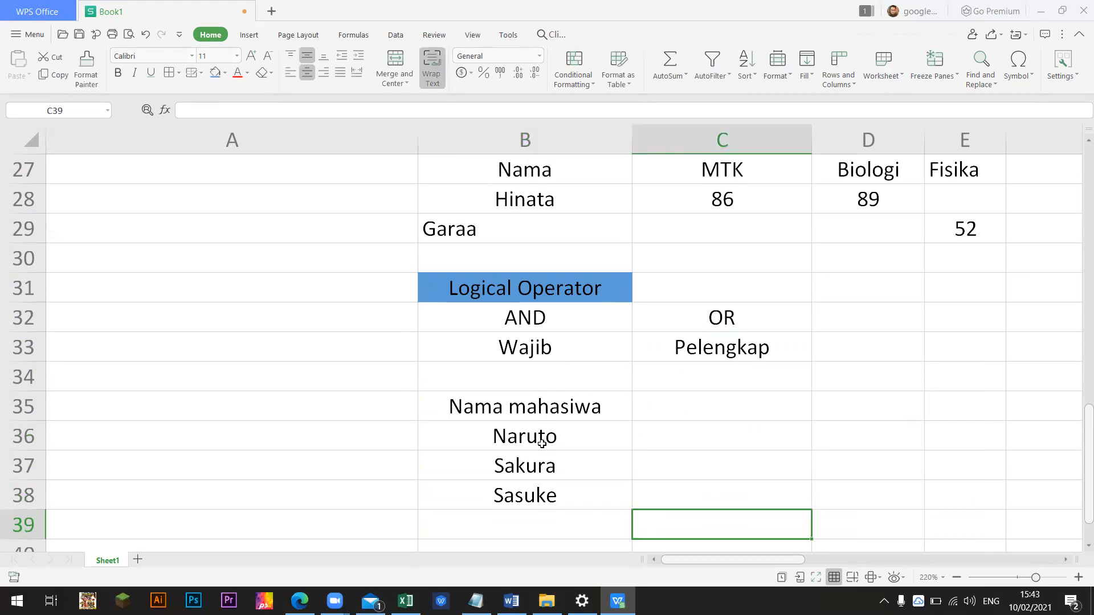
key(Up)
key(Up)
key(Up)
key(Up)
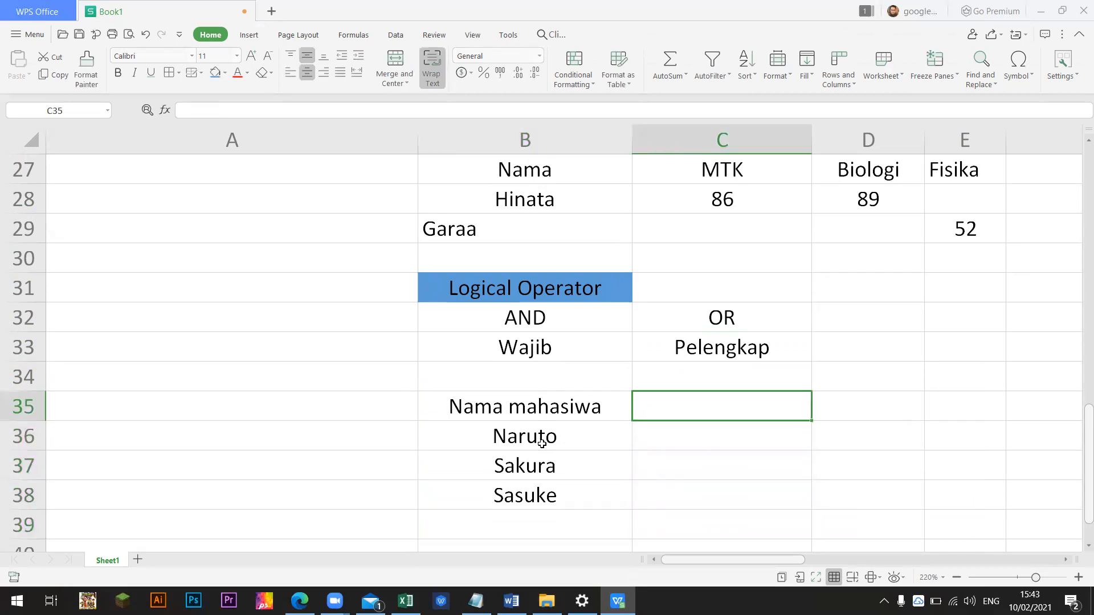
key(Right)
key(Left)
key(shift+Right)
key(Left)
key(Right)
text(Perlengkapan)
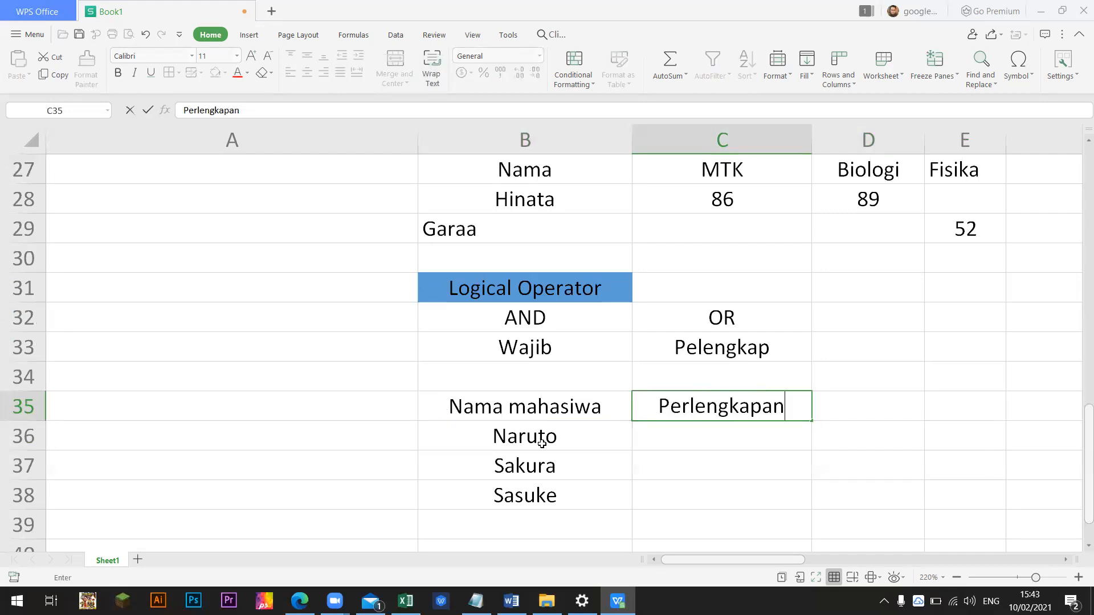
key(Return)
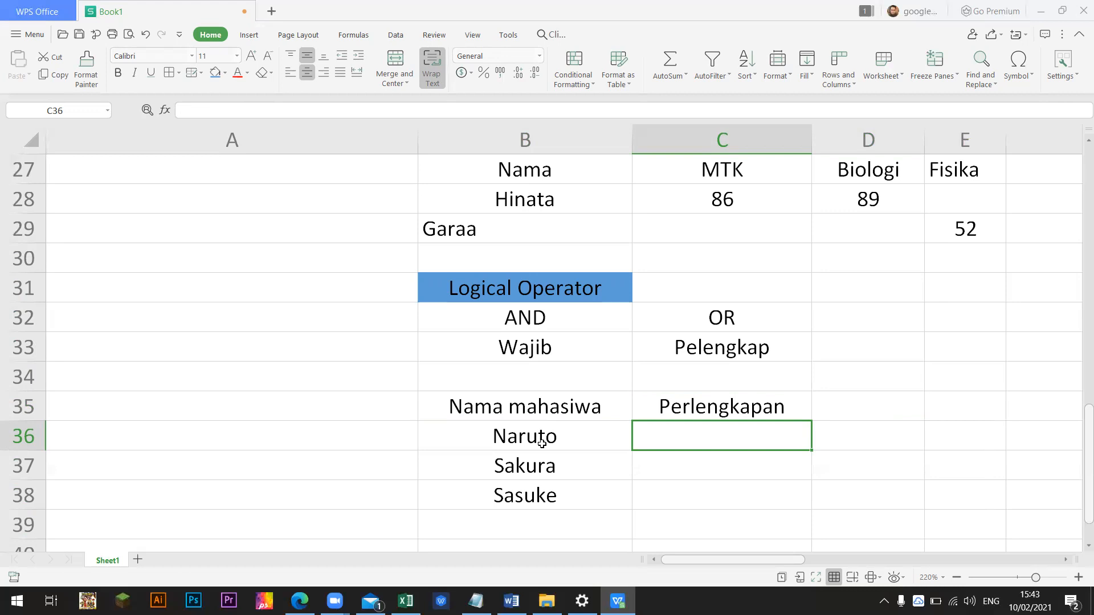
Replace the name column header in B35 with Nama siswa.
key(Up)
key(Left)
text(Nama siswa)
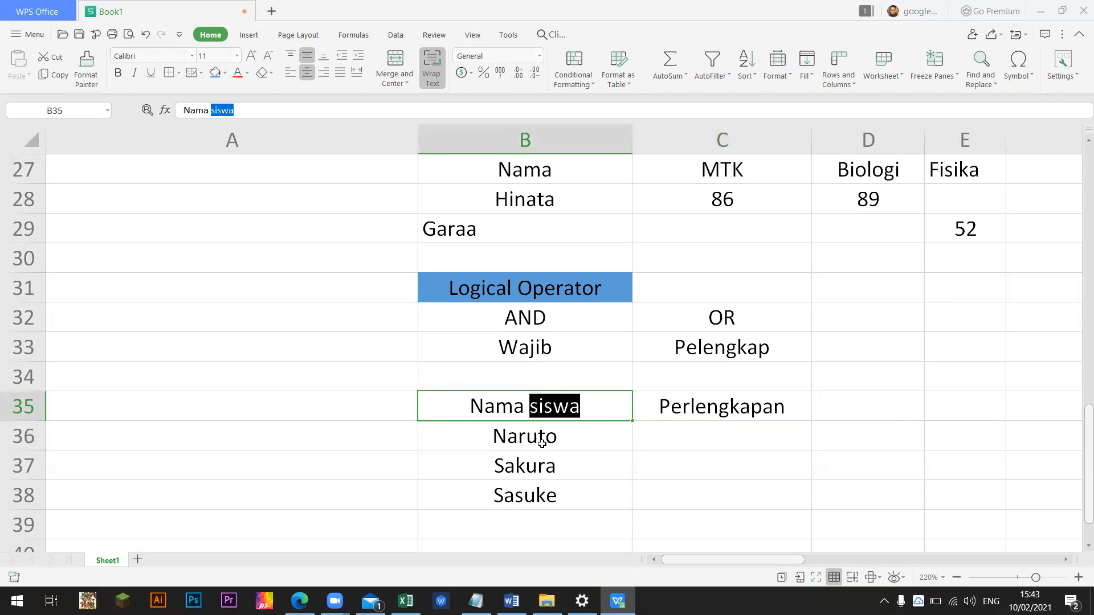
key(Return)
Enter Naruto's first two equipment items, Topi in C36 and Dasi in D36.
key(Up)
key(Right)
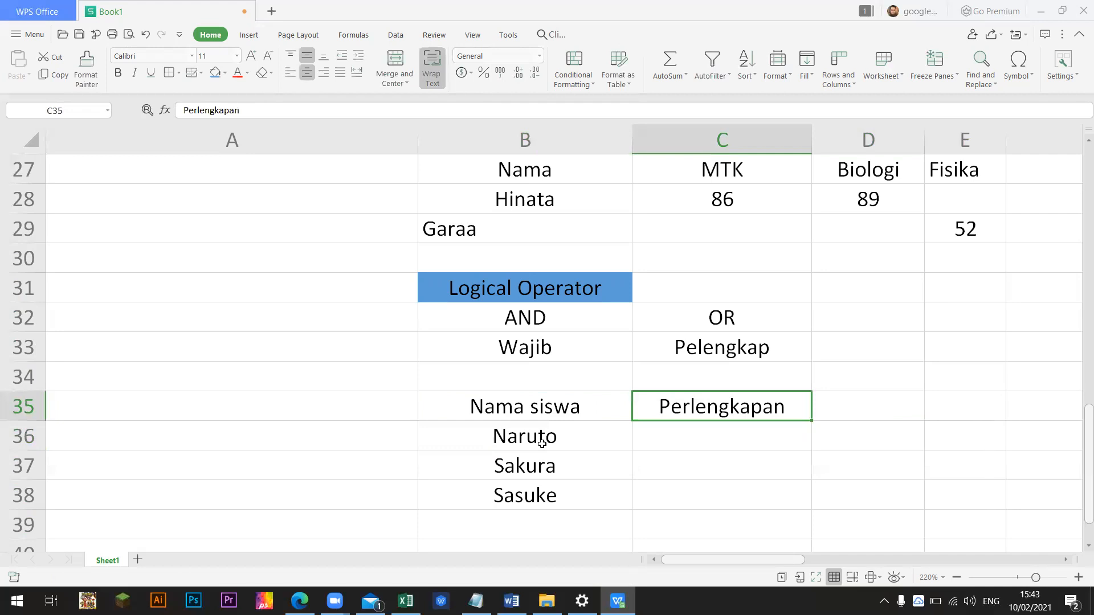
key(Down)
text(Topu)
key(BackSpace)
text(i)
key(Return)
key(Up)
key(Right)
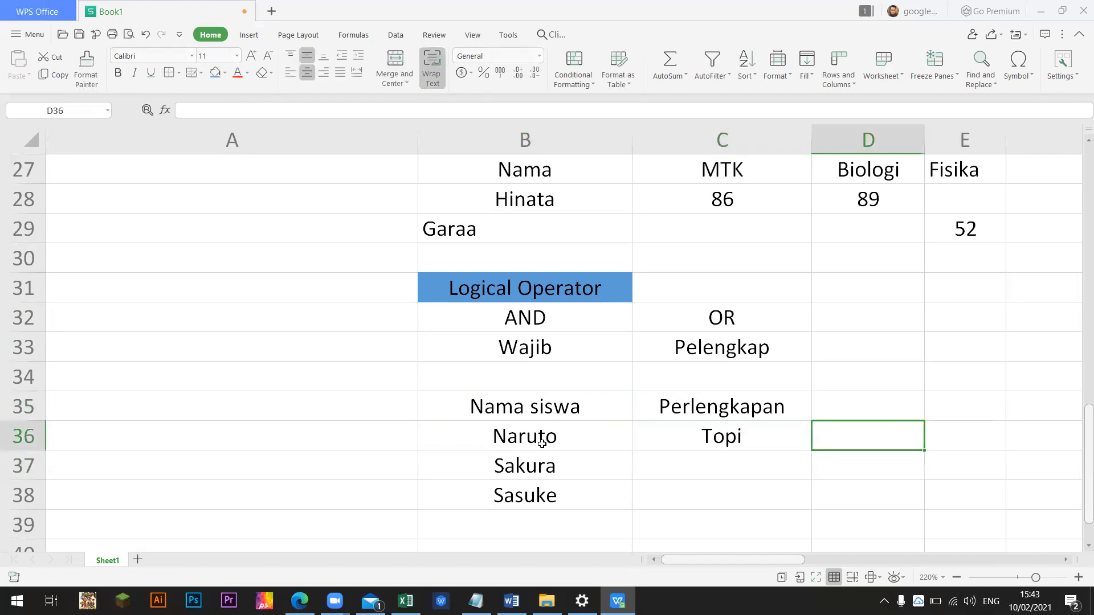
text(Dasi)
key(Return)
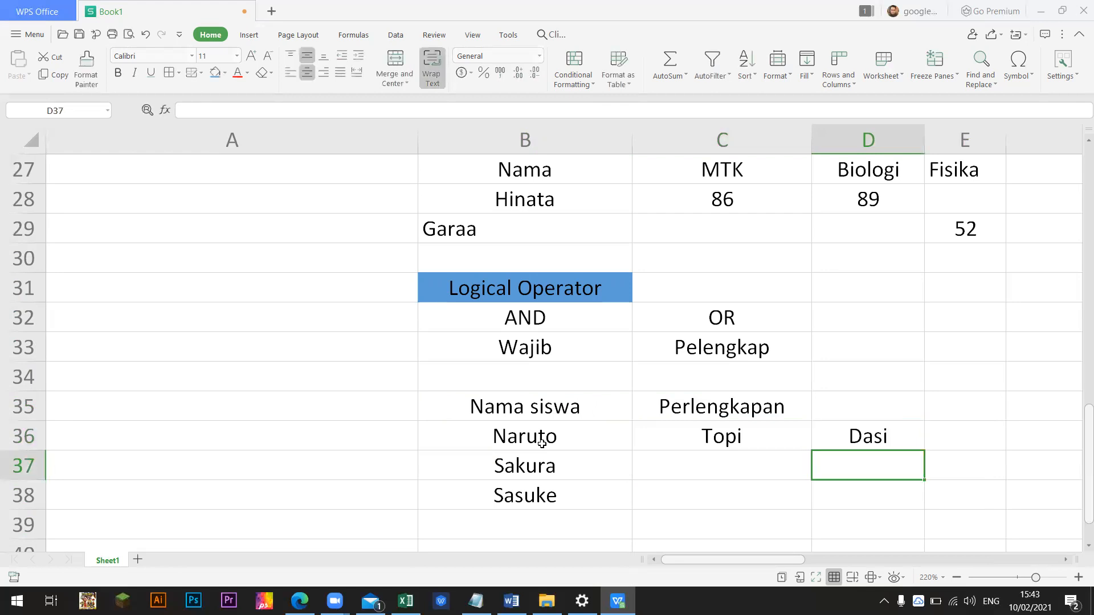
Enter Sepatu Hitam in E36, beside Dasi, as the third equipment item.
key(Up)
key(Right)
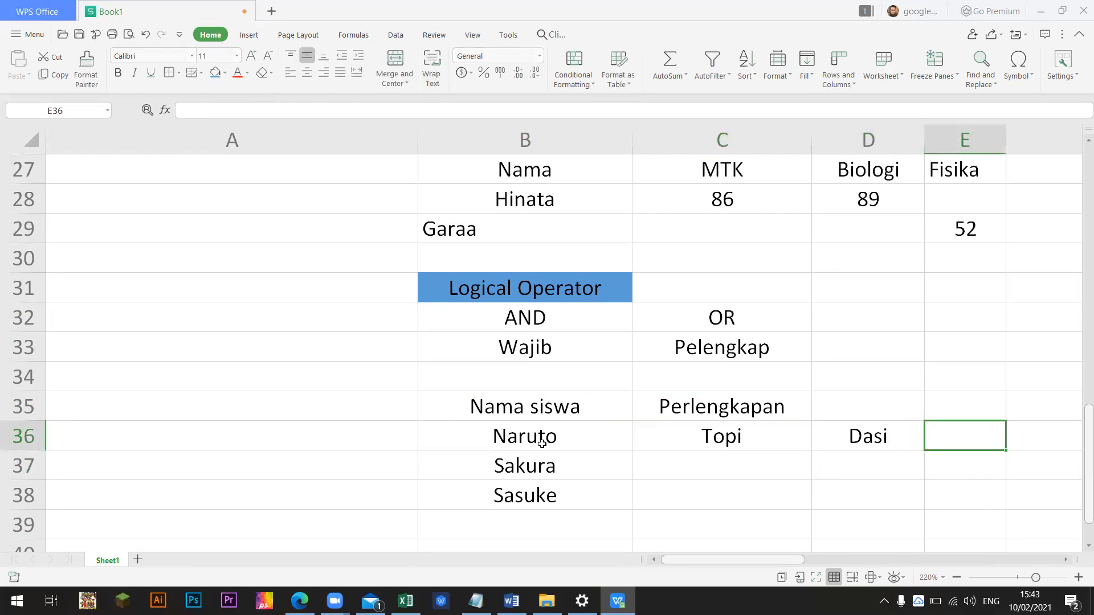
text(Sepatu Hitam)
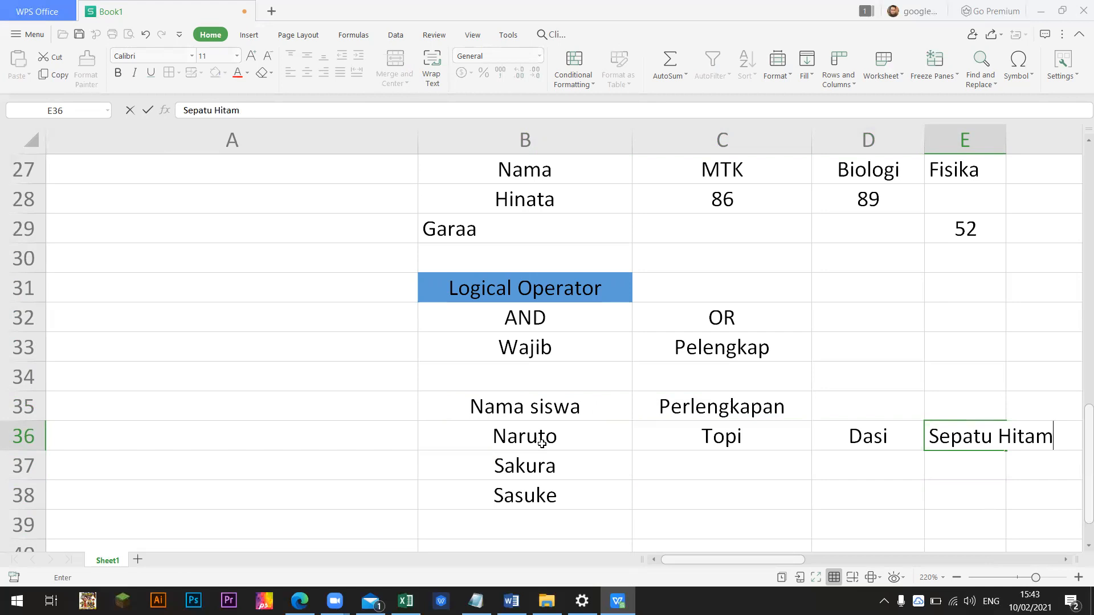
key(Return)
Enter the column header Keterangan in F35.
key(Right)
key(Up)
key(Up)
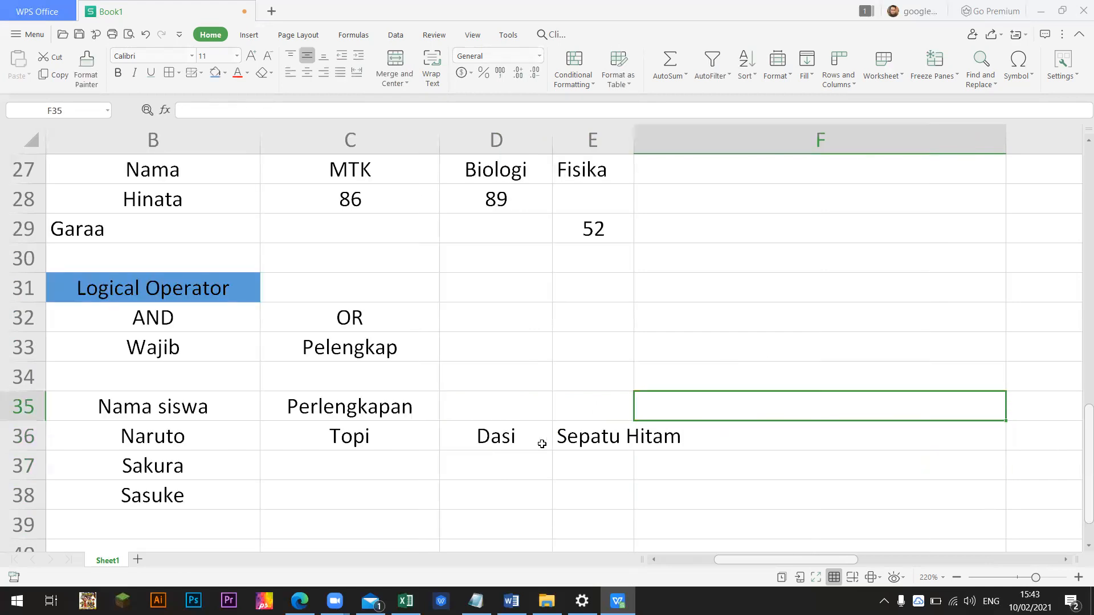
text(Keterangan)
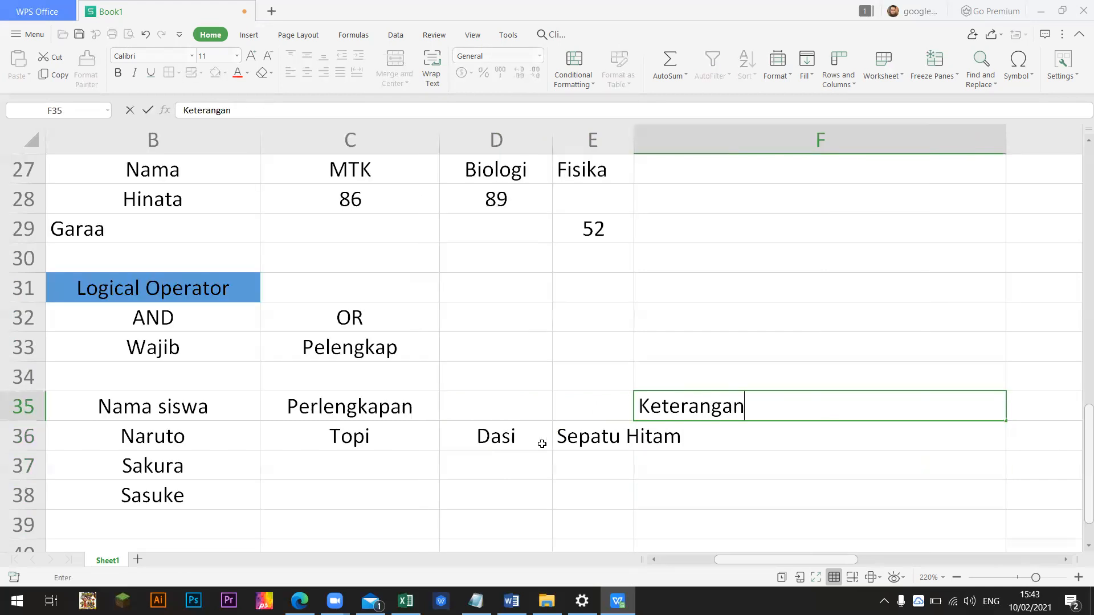
key(Return)
Move the three student names down one row to B37:B39.
drag(185, 443, 191, 500)
key(ctrl+c)
click(199, 468)
key(ctrl+v)
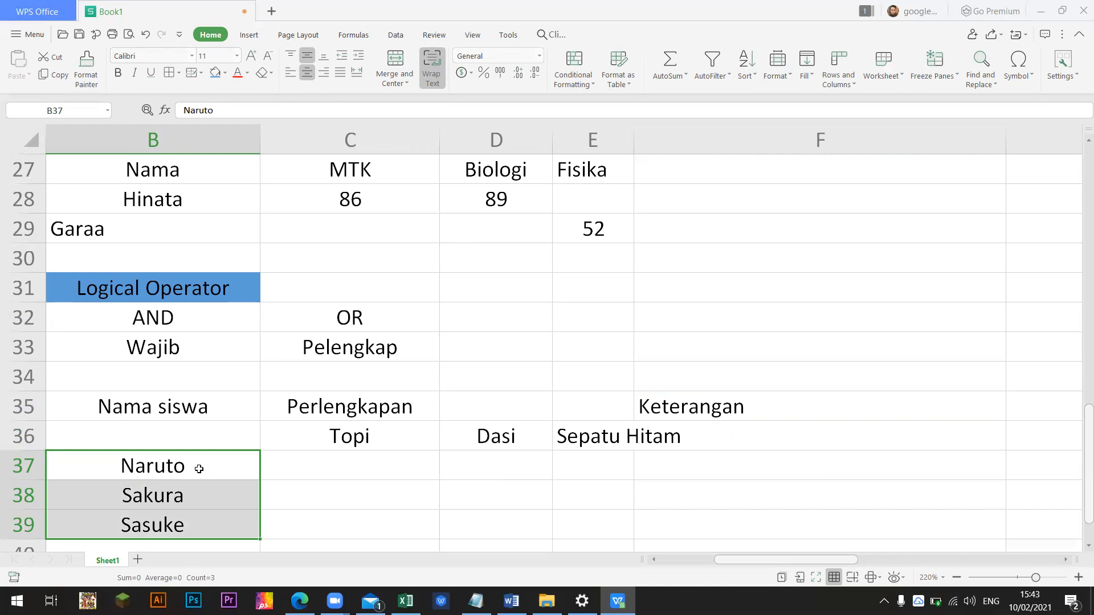
Merge and center the Perlengkapan header across C35:E35, and fit column E's width to Sepatu Hitam.
key(Right)
key(Up)
key(Up)
key(shift+Right)
key(shift+Right)
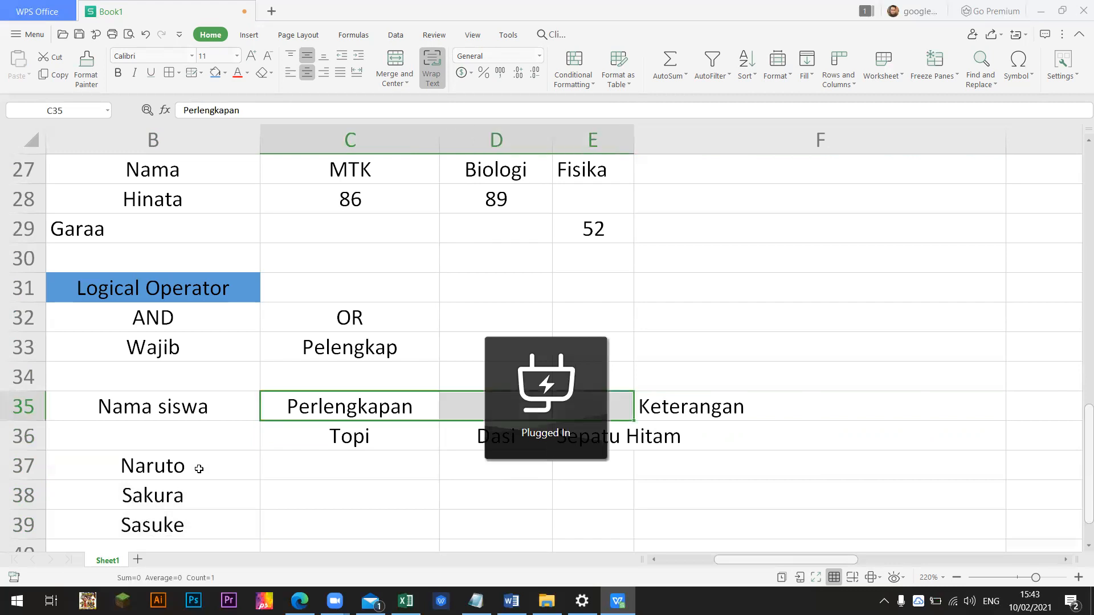
click(404, 62)
click(521, 443)
double_click(634, 139)
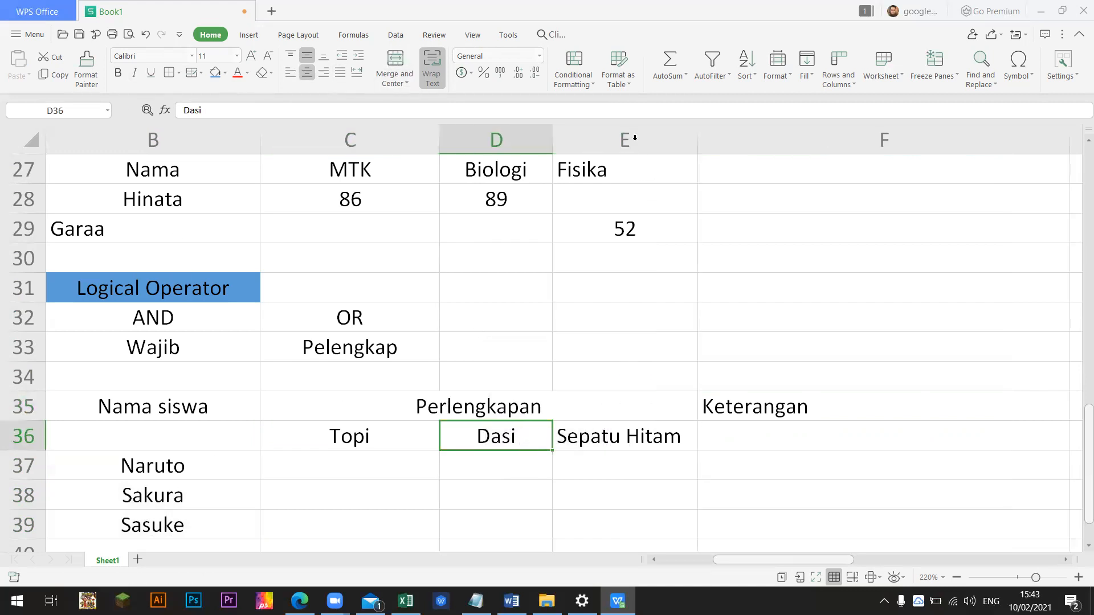
Merge and center the Nama siswa header over B35:B36.
click(680, 356)
scroll(298, 434, down, 3)
click(217, 387)
drag(143, 331, 168, 358)
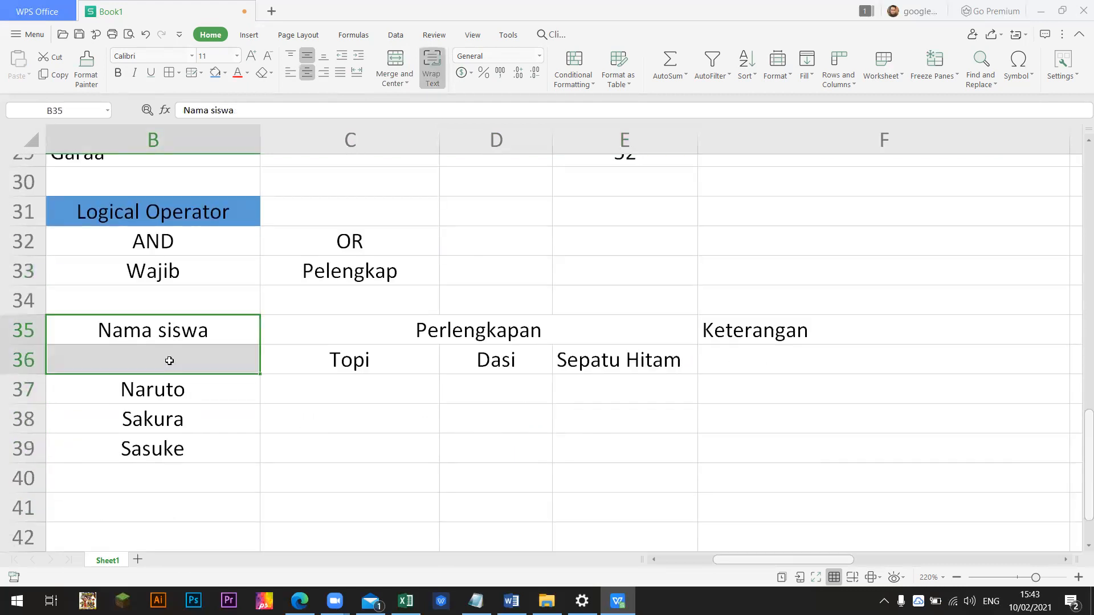
click(395, 78)
click(418, 108)
click(317, 363)
Apply outline and inside borders to the whole equipment table, B35:F39.
drag(221, 345, 739, 442)
right_click(739, 442)
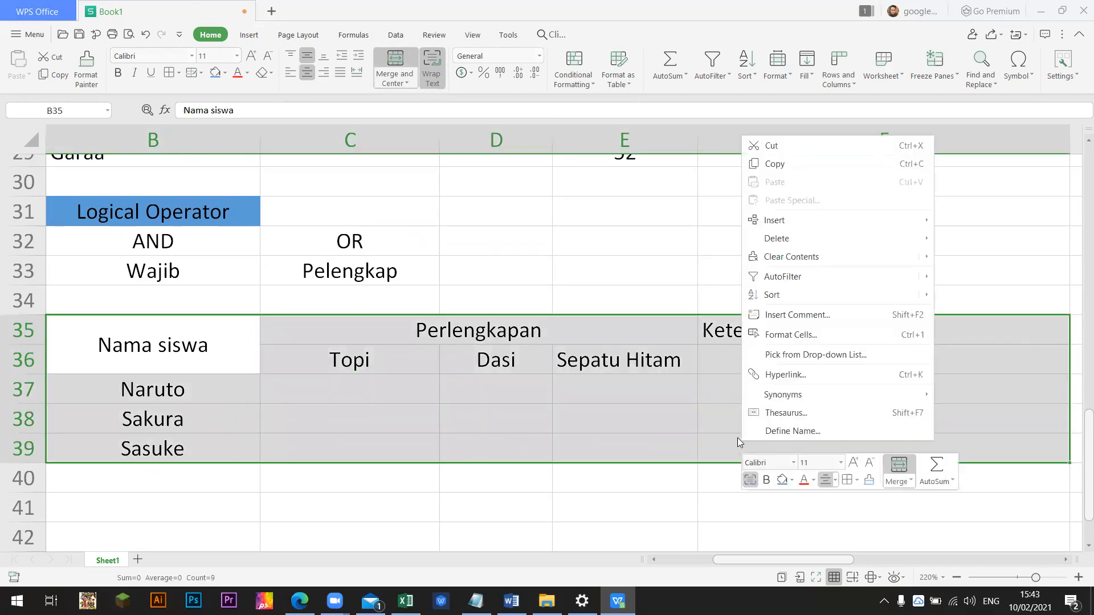
click(792, 335)
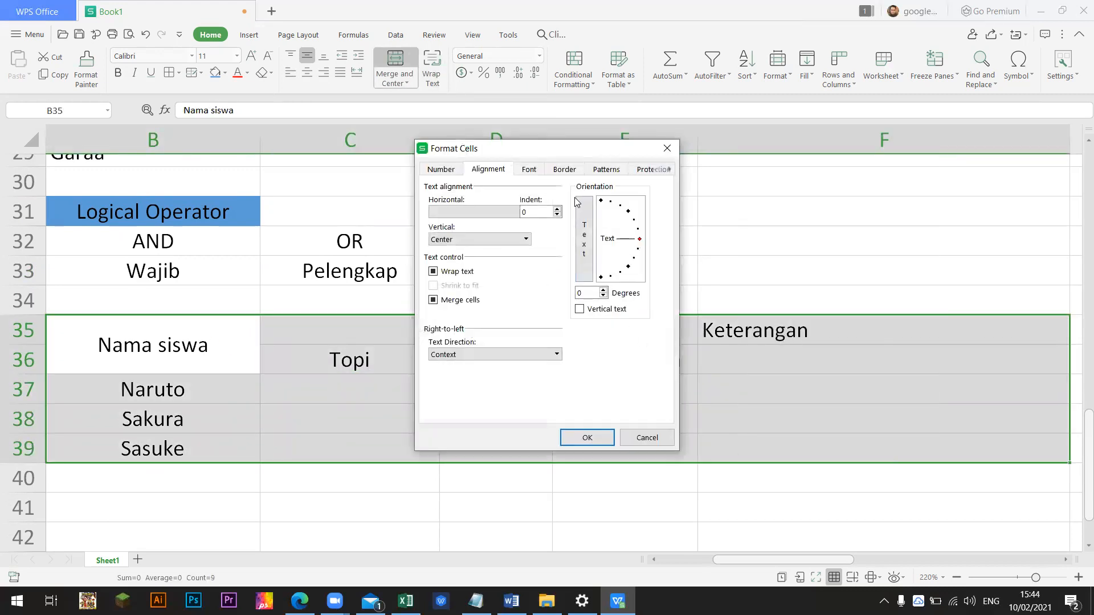
click(564, 170)
click(588, 215)
click(621, 212)
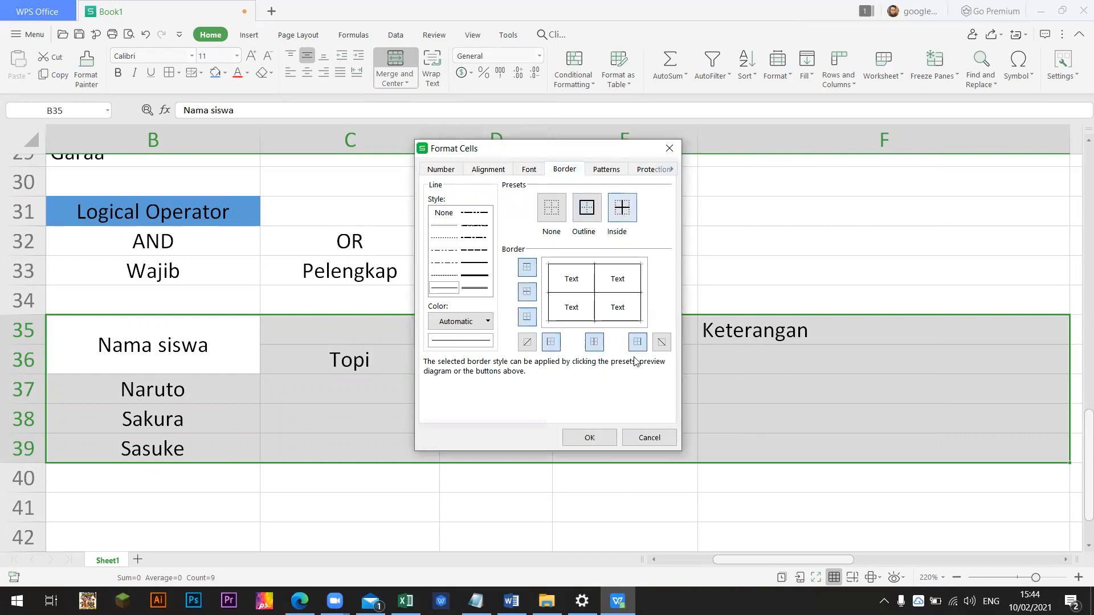
click(603, 441)
click(398, 459)
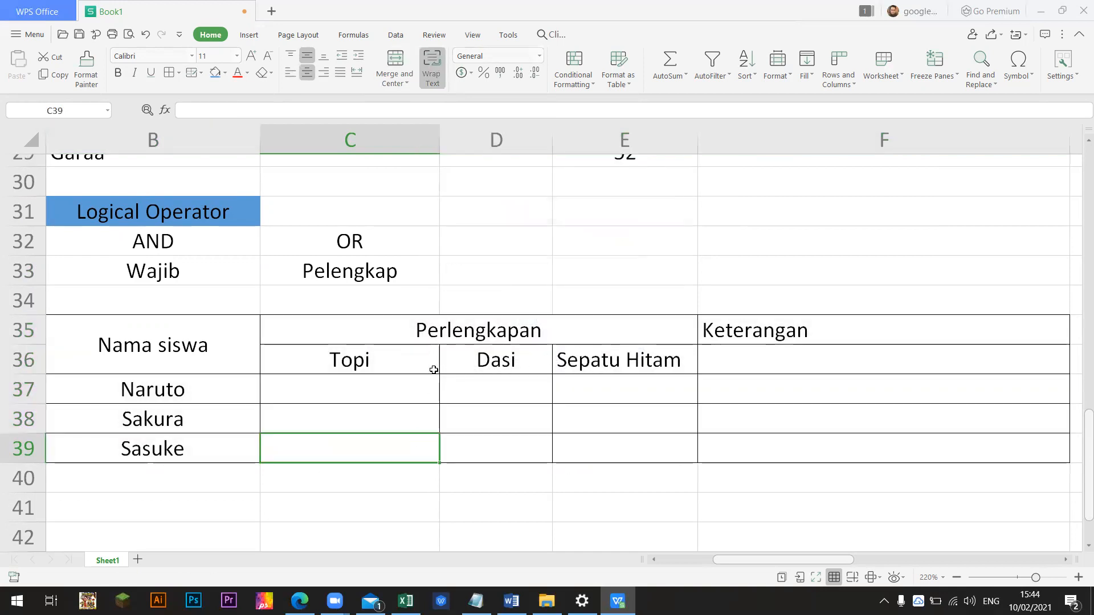
click(395, 360)
click(492, 359)
click(609, 363)
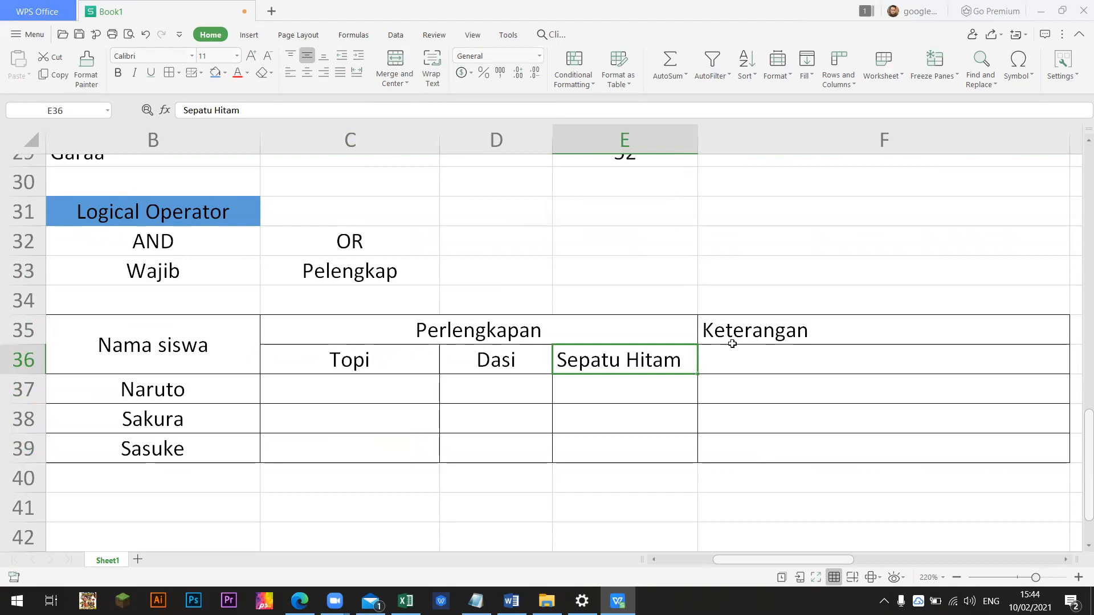
click(448, 357)
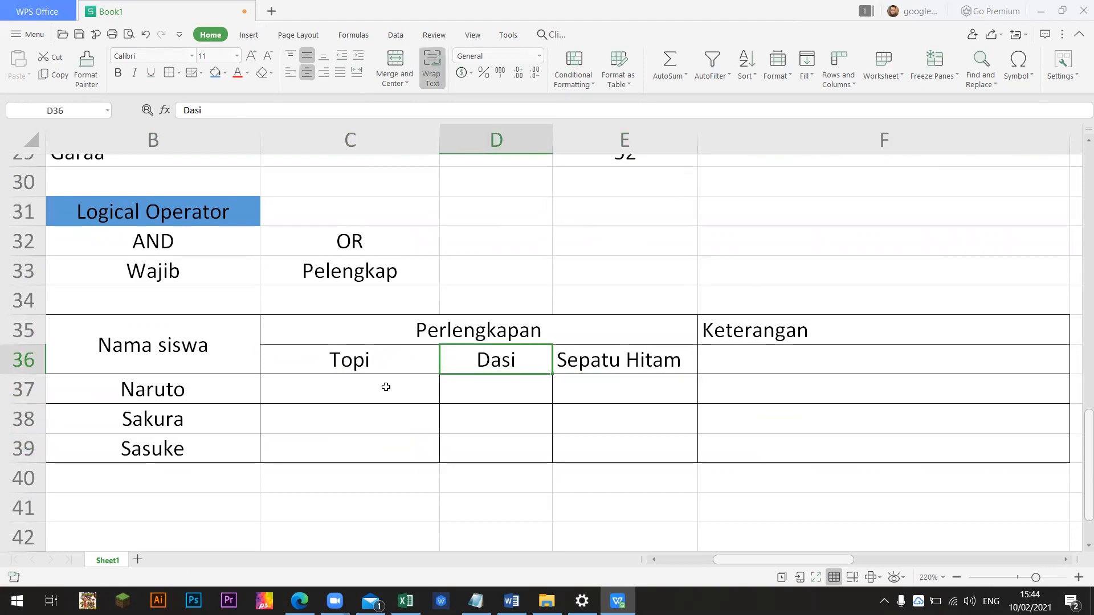
click(383, 387)
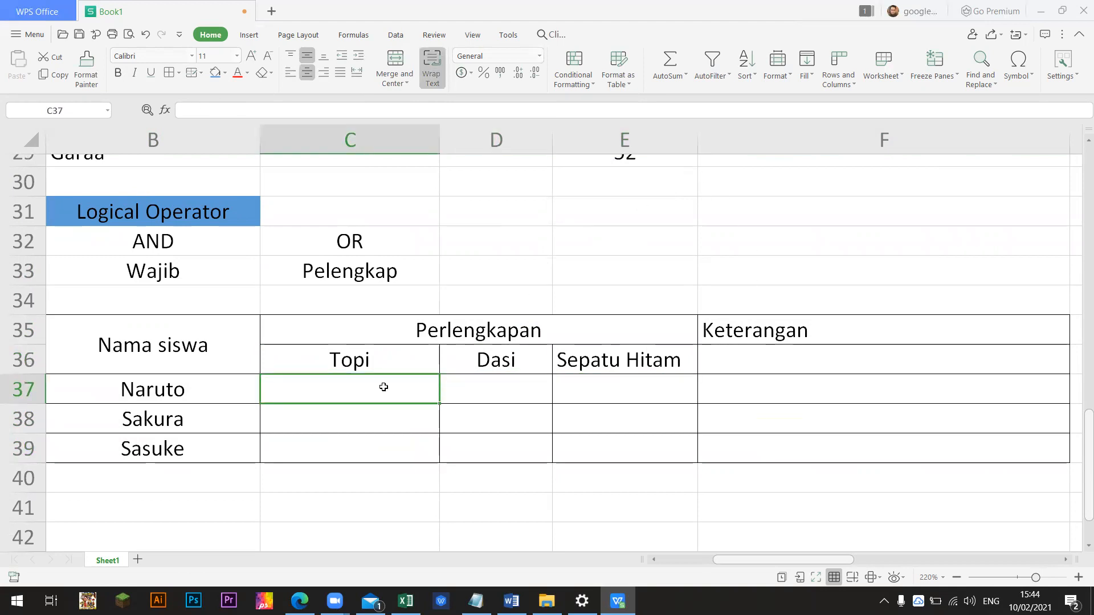
Enter 1 under Topi, Dasi and Sepatu Hitam in Naruto's row.
text(1)
key(Return)
key(Up)
key(Right)
text(1)
key(Return)
key(Right)
key(Up)
text(1)
key(Return)
key(Right)
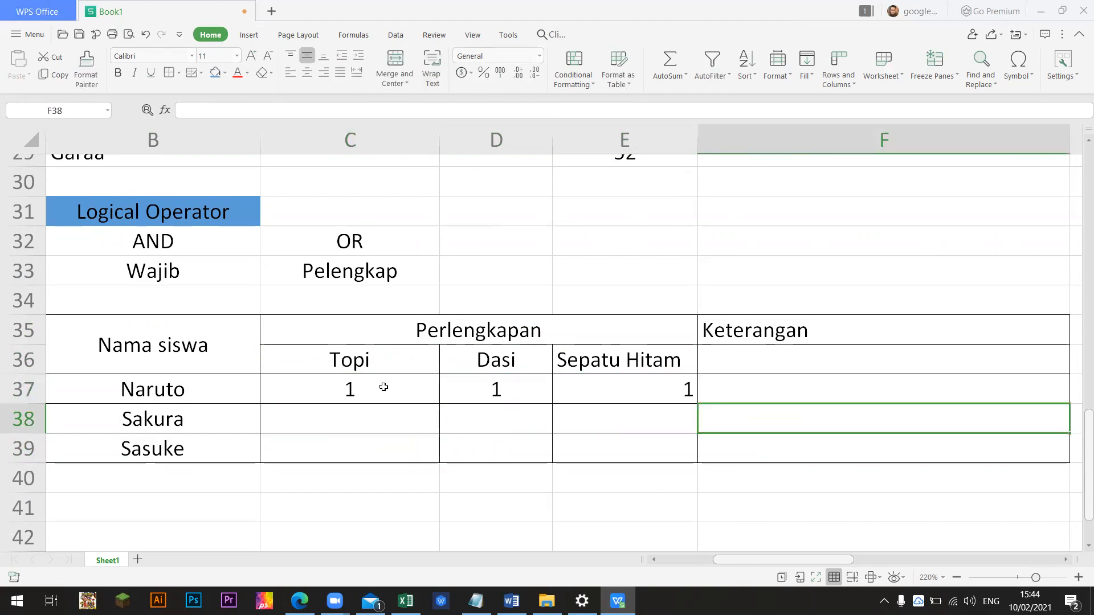
Merge and center the Keterangan header across cells F35 and F36.
key(Up)
key(Up)
key(Up)
key(shift+Down)
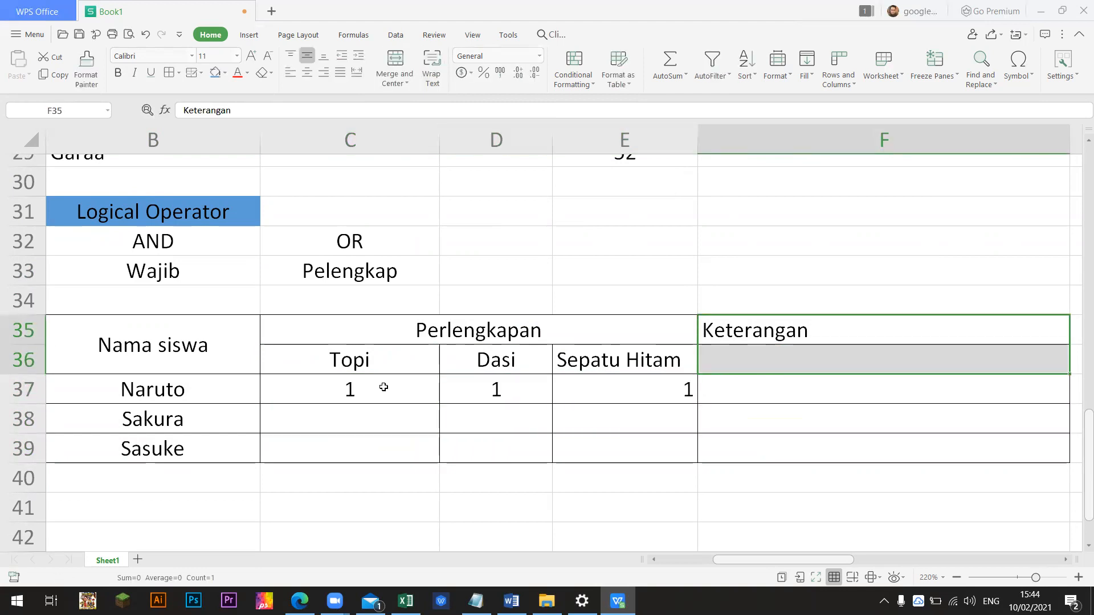
click(402, 81)
click(463, 111)
Enter Lengkap as Naruto's Keterangan in cell F37.
click(739, 387)
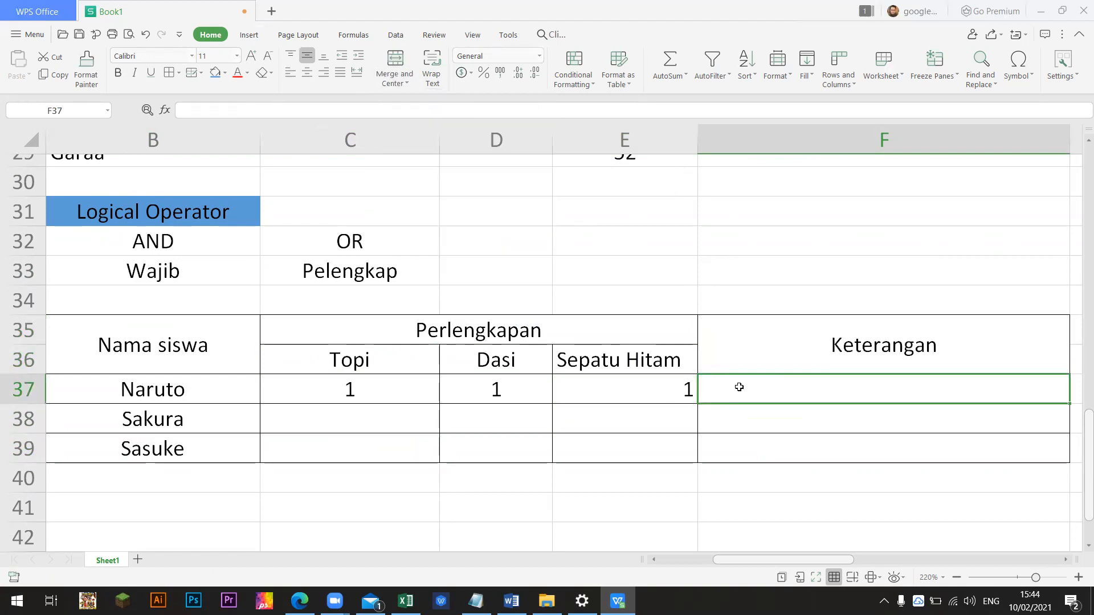
text(Lng)
key(BackSpace)
key(BackSpace)
text(englap)
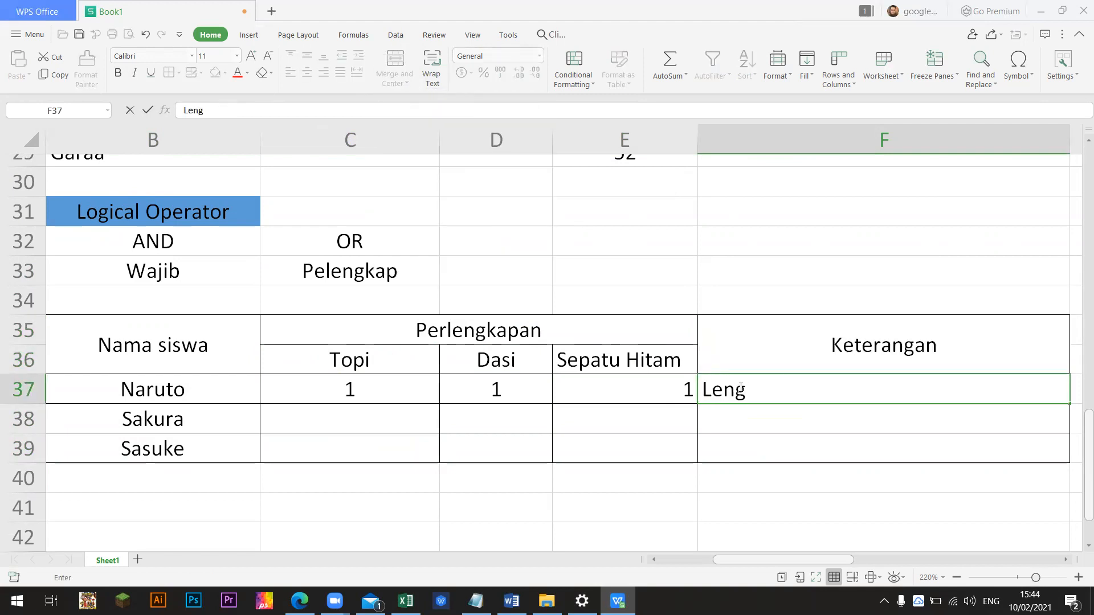
key(BackSpace)
key(BackSpace)
key(BackSpace)
text(kap)
key(Return)
Center the contents of columns C through F horizontally.
key(Left)
key(Left)
key(Left)
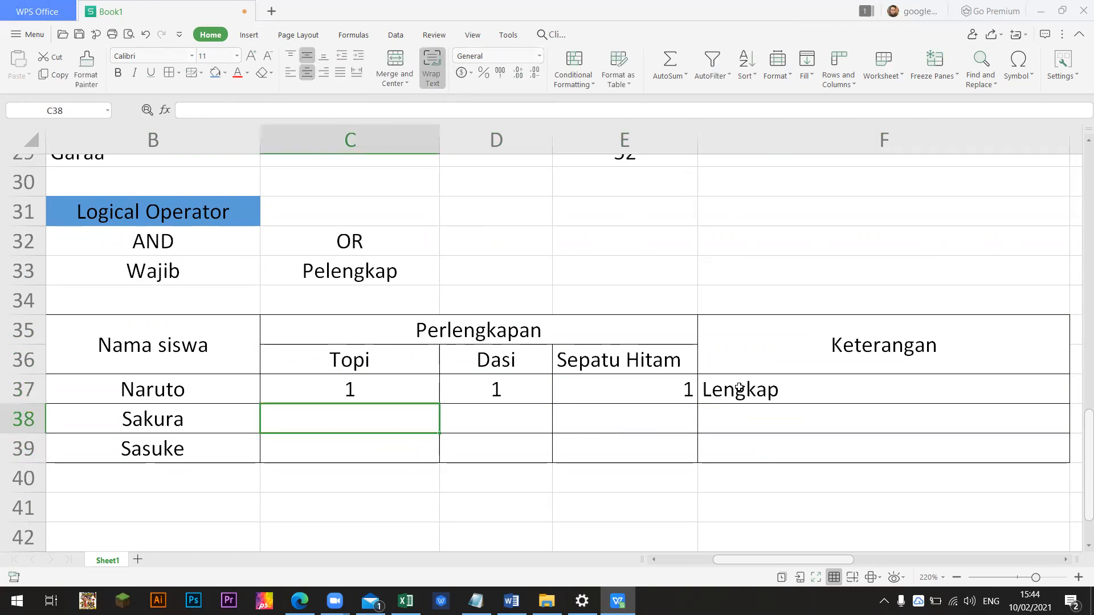
drag(392, 143, 736, 161)
click(309, 74)
click(309, 72)
click(308, 73)
click(444, 497)
click(381, 425)
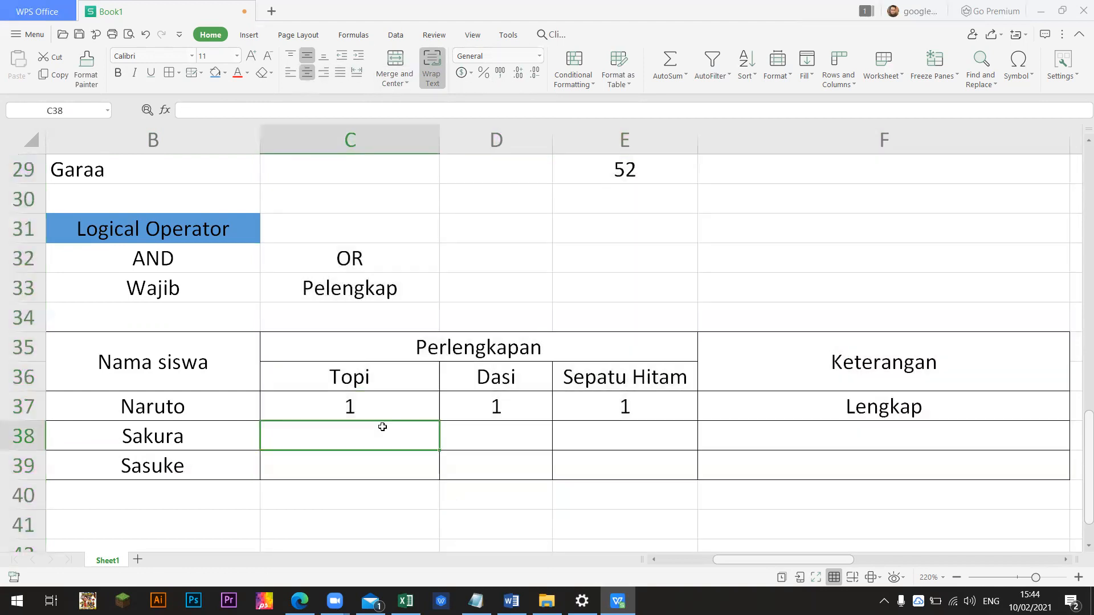
Fill Sakura's row with 1 under Topi and Sepatu Hitam, Dasi left empty, and Terhukum as the Keterangan.
key(Right)
key(Left)
text(1)
key(Right)
text(1)
key(BackSpace)
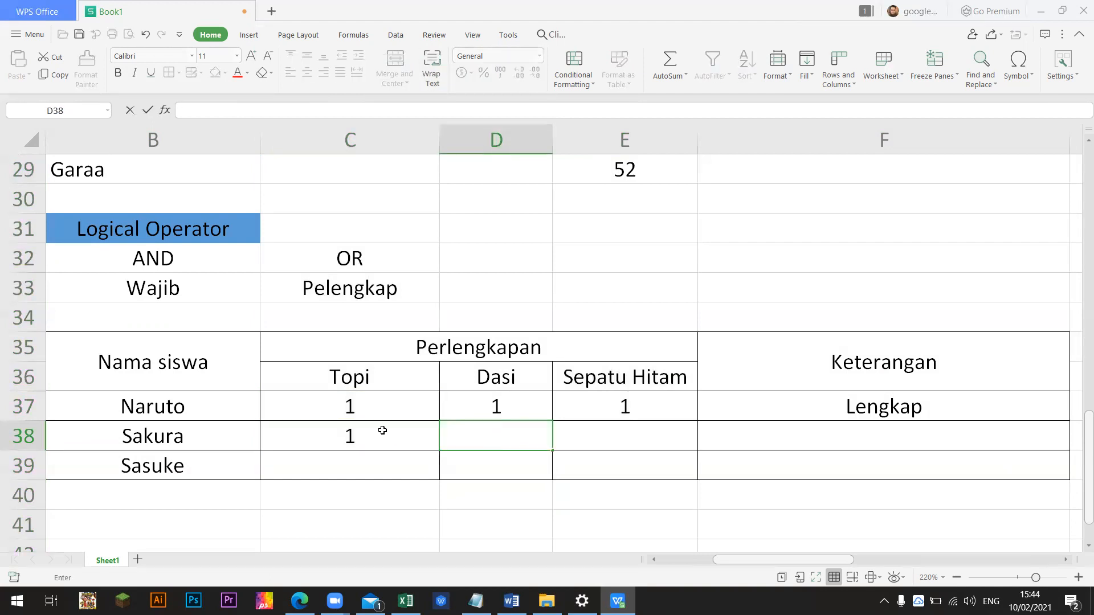
key(Right)
text(1)
key(Right)
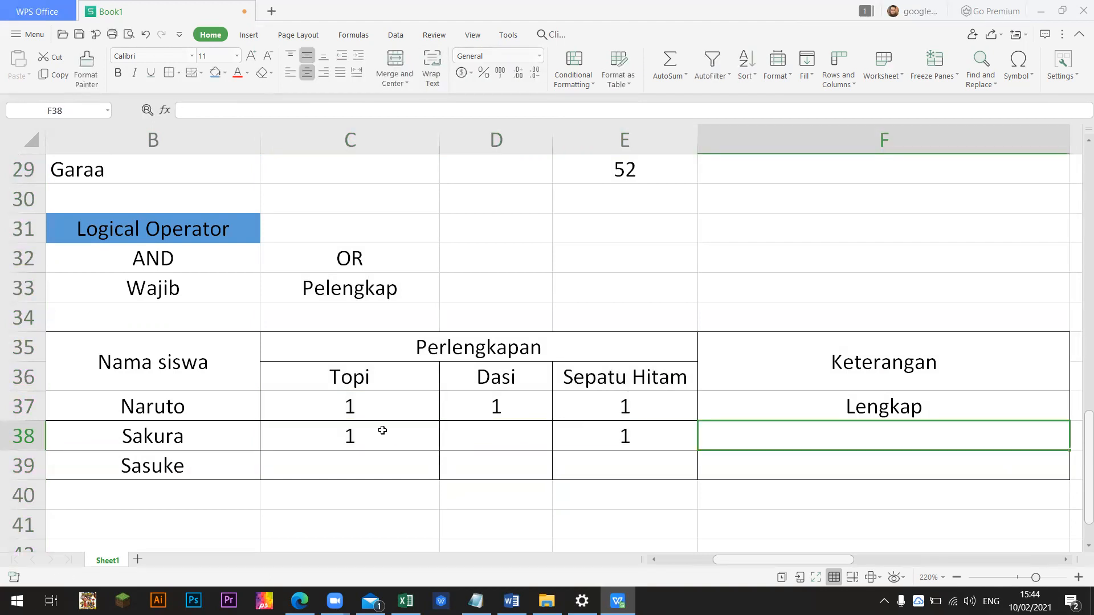
text(Terhukum)
key(Return)
Enter 1 under Dasi and Sepatu Hitam in Sasuke's row, leaving Topi empty.
key(Left)
key(Left)
key(Left)
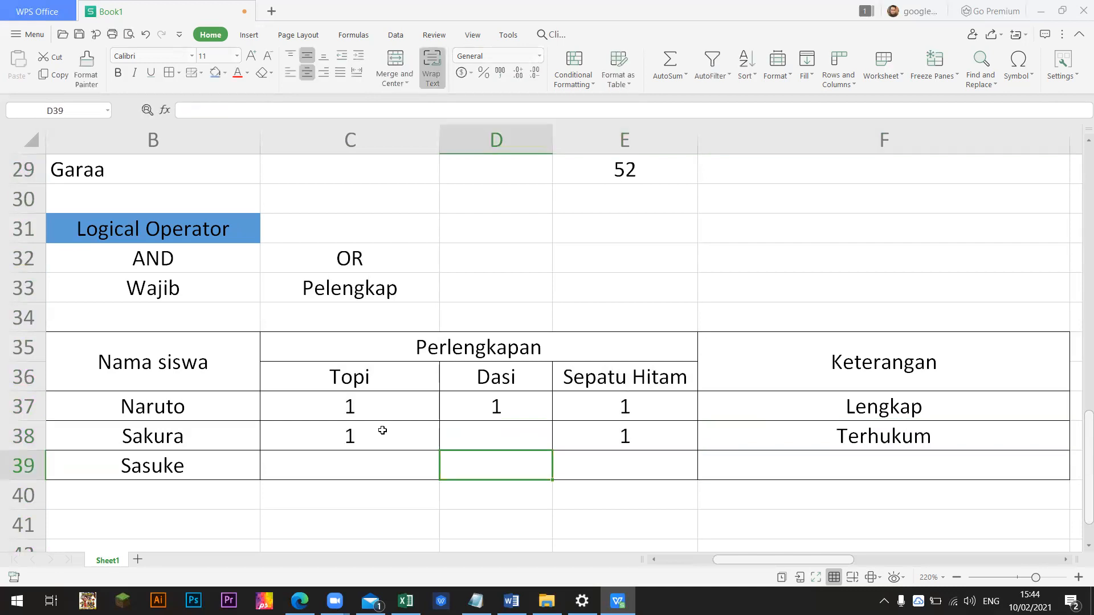
key(Right)
text(1)
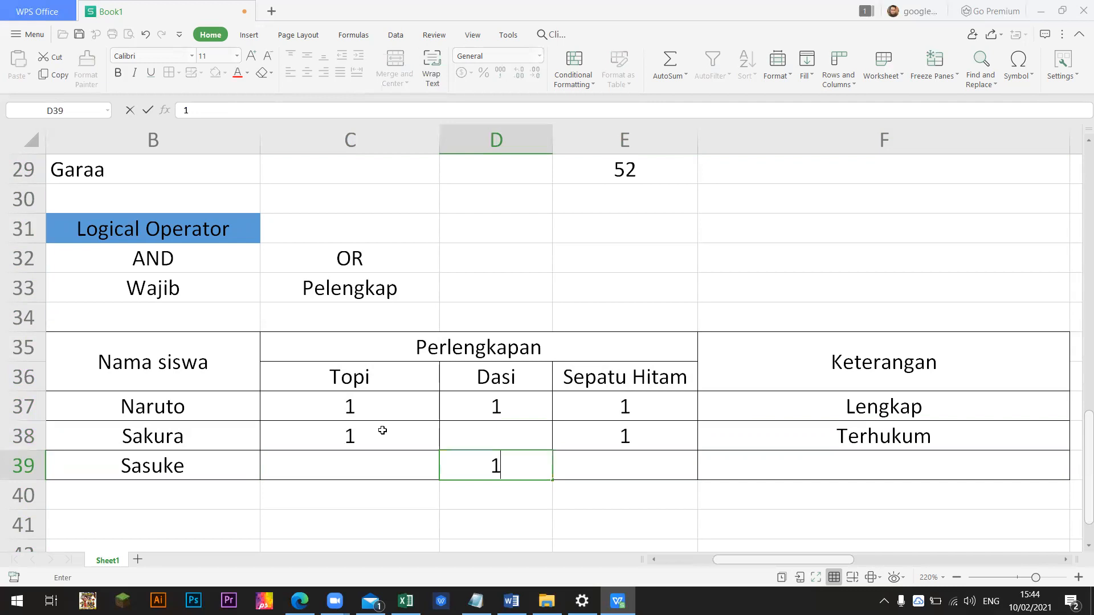
key(Right)
text(1)
key(Right)
Enter Terhukum as Sasuke's Keterangan in cell F39.
text(ter)
key(BackSpace)
key(BackSpace)
key(BackSpace)
text(Ter)
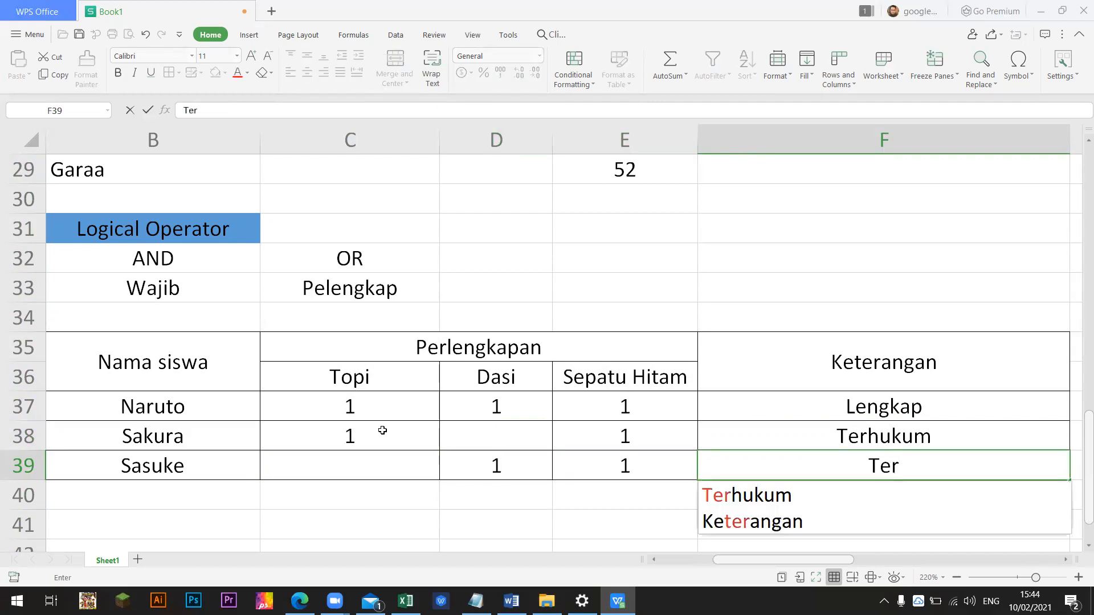
text(hukum)
key(Return)
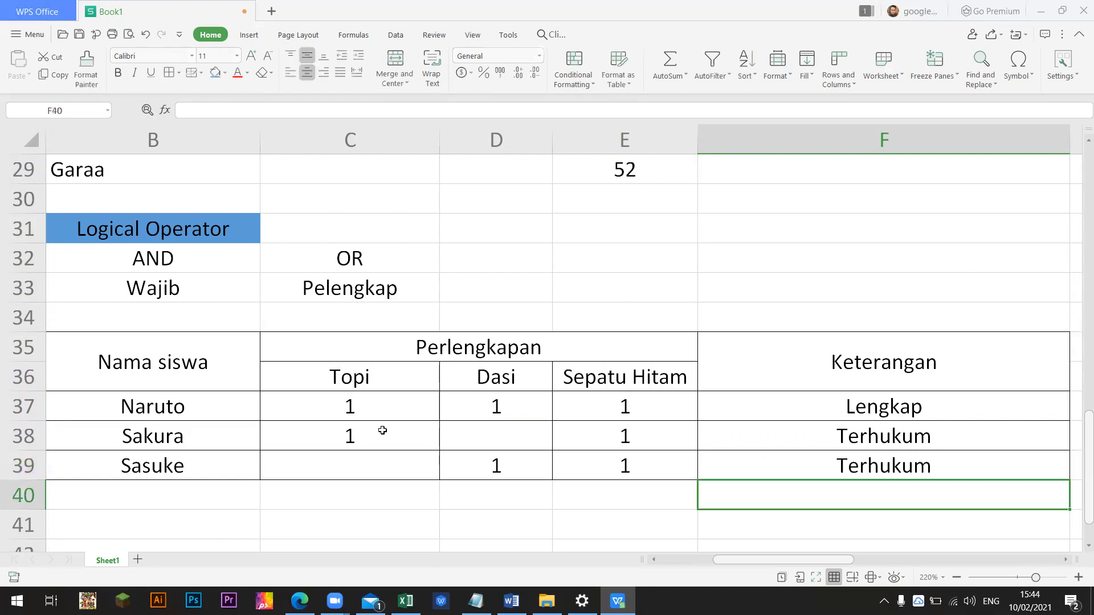
Review the AND and OR operator labels and compare Naruto's row with the Topi, Dasi and Sepatu Hitam headers.
click(346, 417)
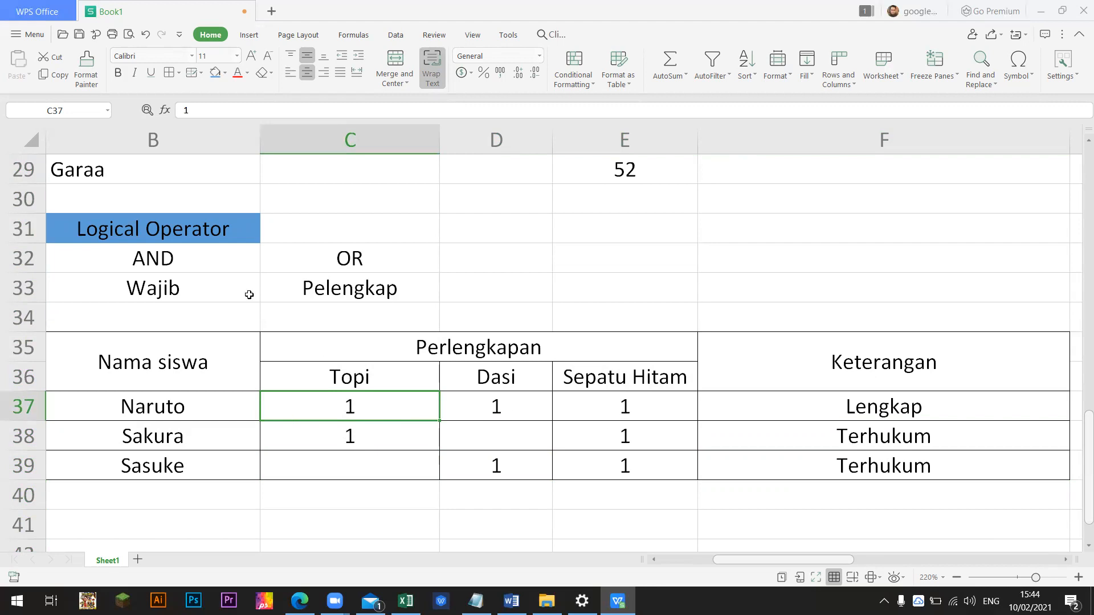
click(182, 260)
click(303, 259)
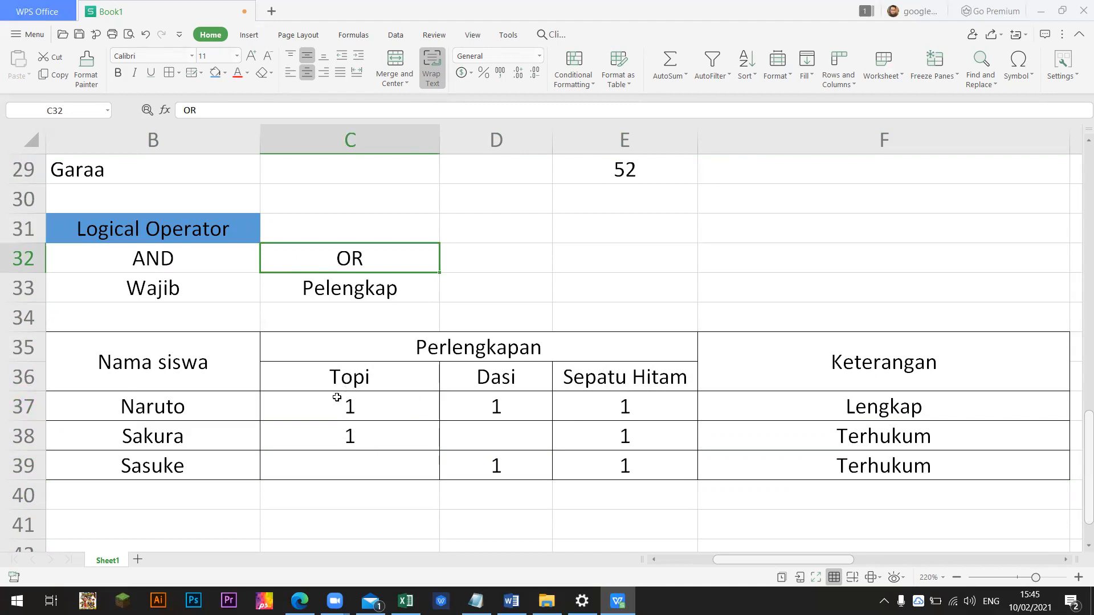
click(217, 403)
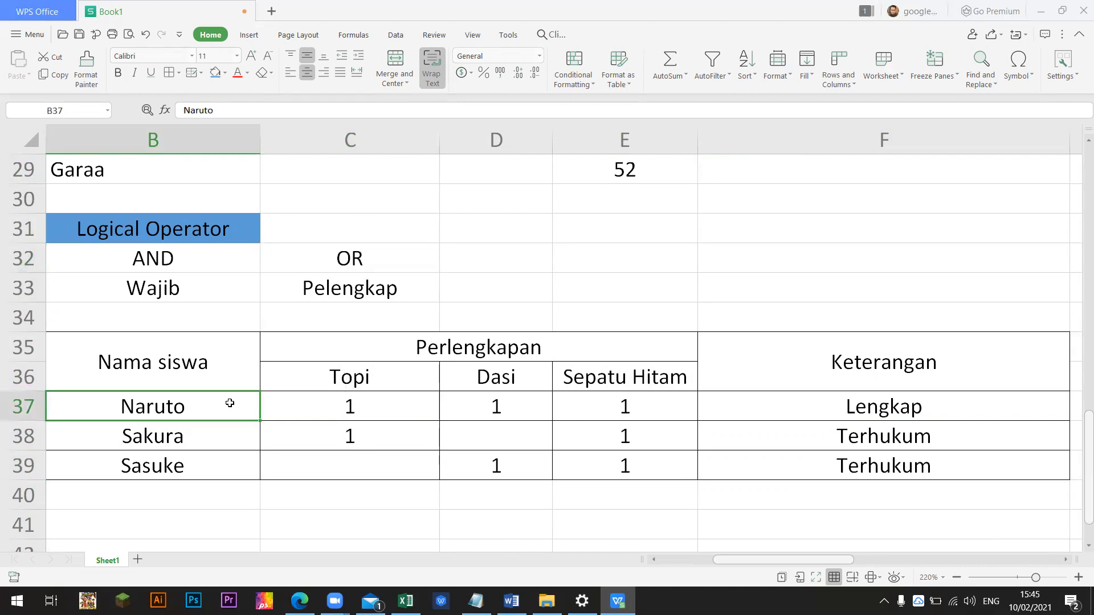
click(349, 383)
click(223, 411)
click(484, 378)
click(206, 377)
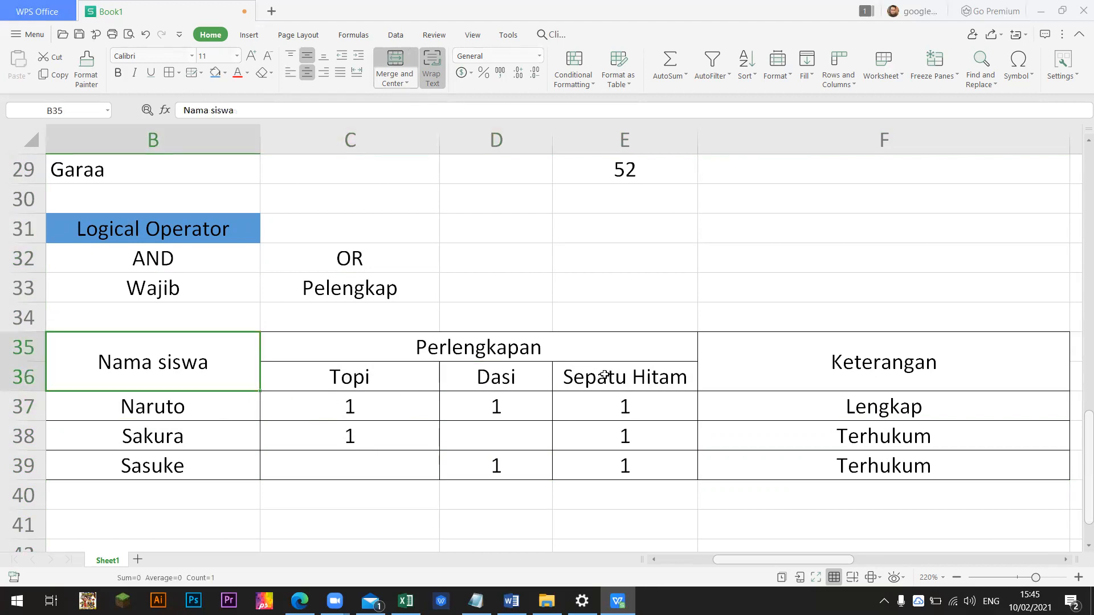
click(621, 376)
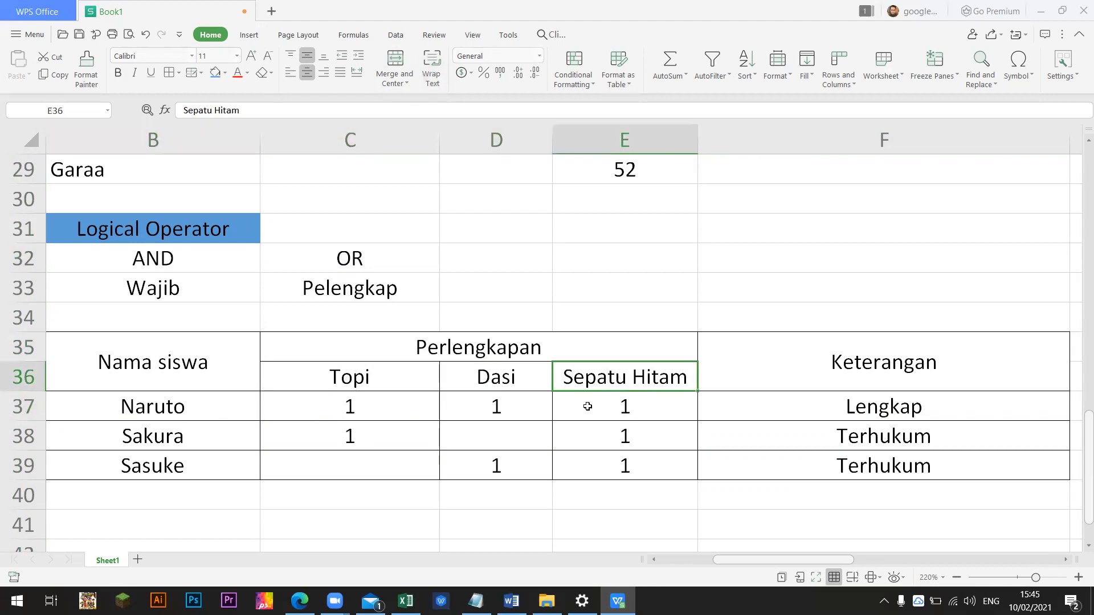
Check the empty equipment cells of Sakura and Sasuke against their Keterangan entries.
click(501, 438)
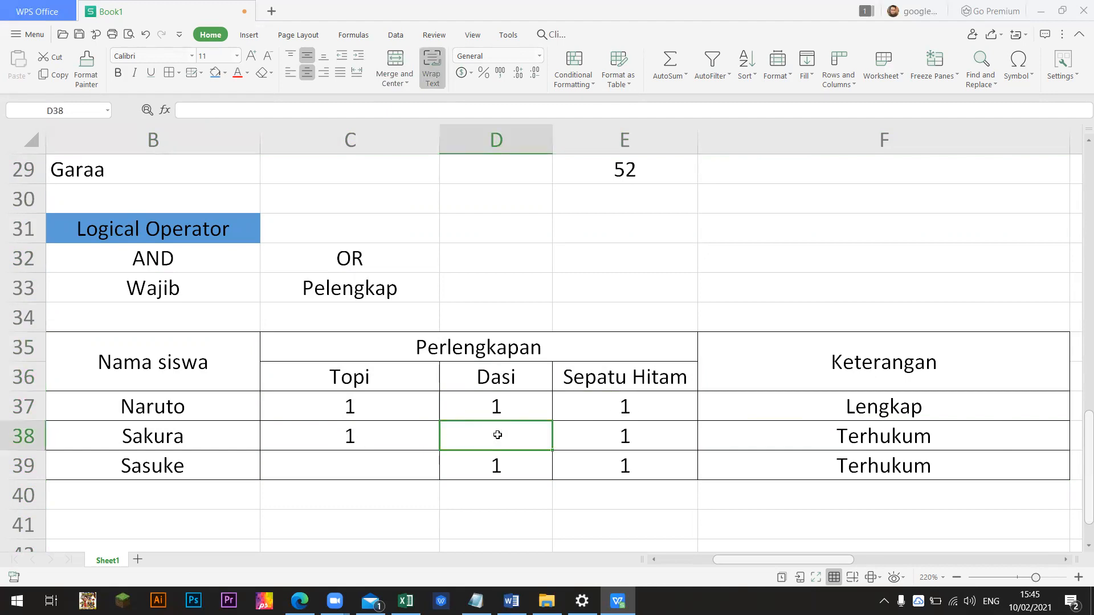
click(855, 437)
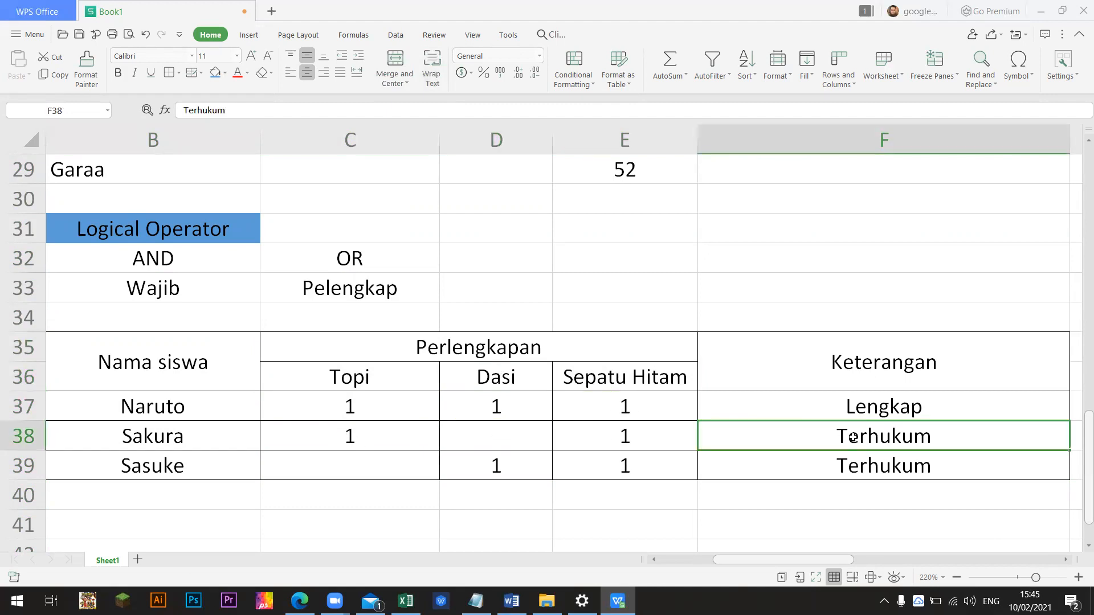
click(174, 439)
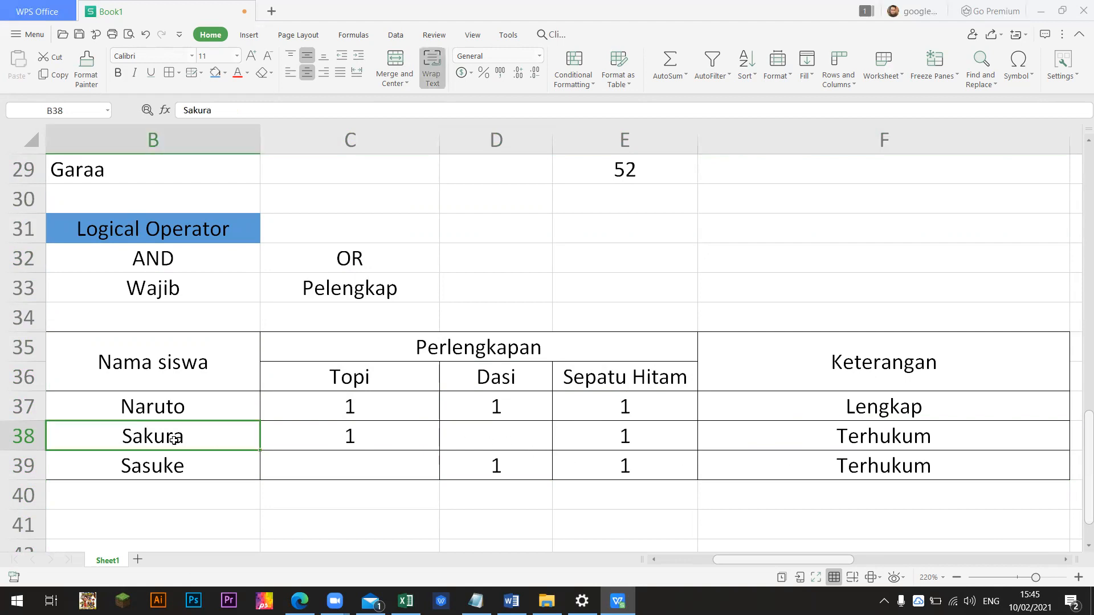
click(490, 439)
click(969, 429)
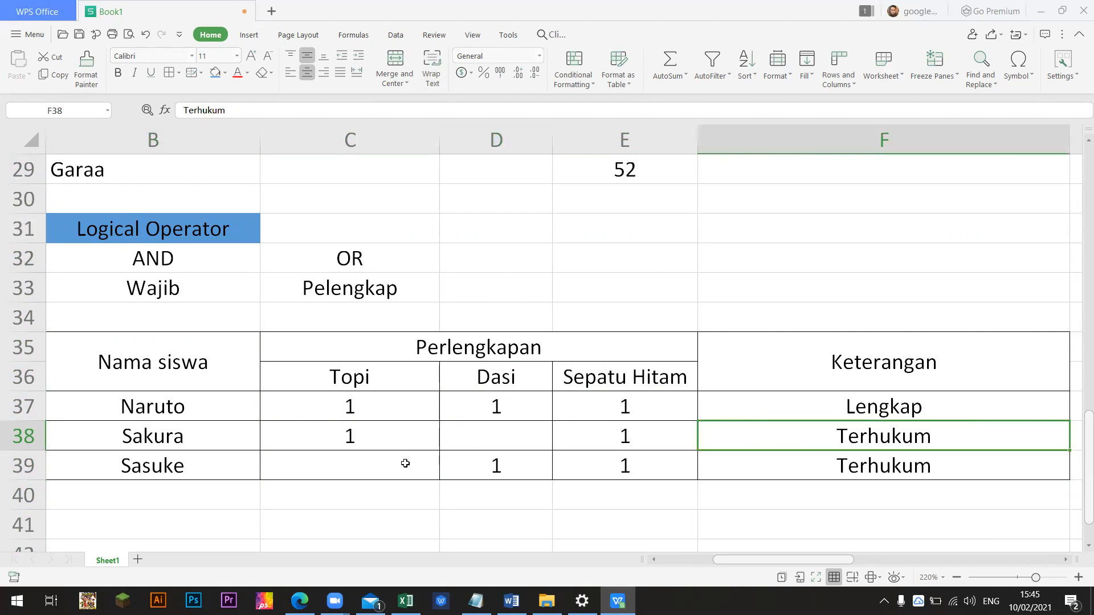
click(362, 465)
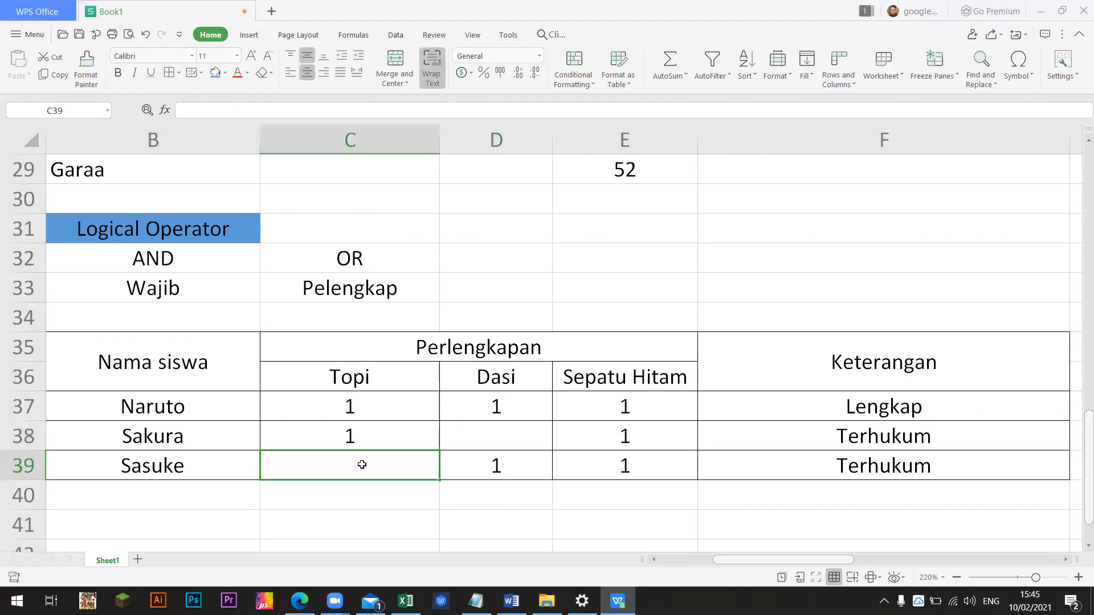
click(895, 462)
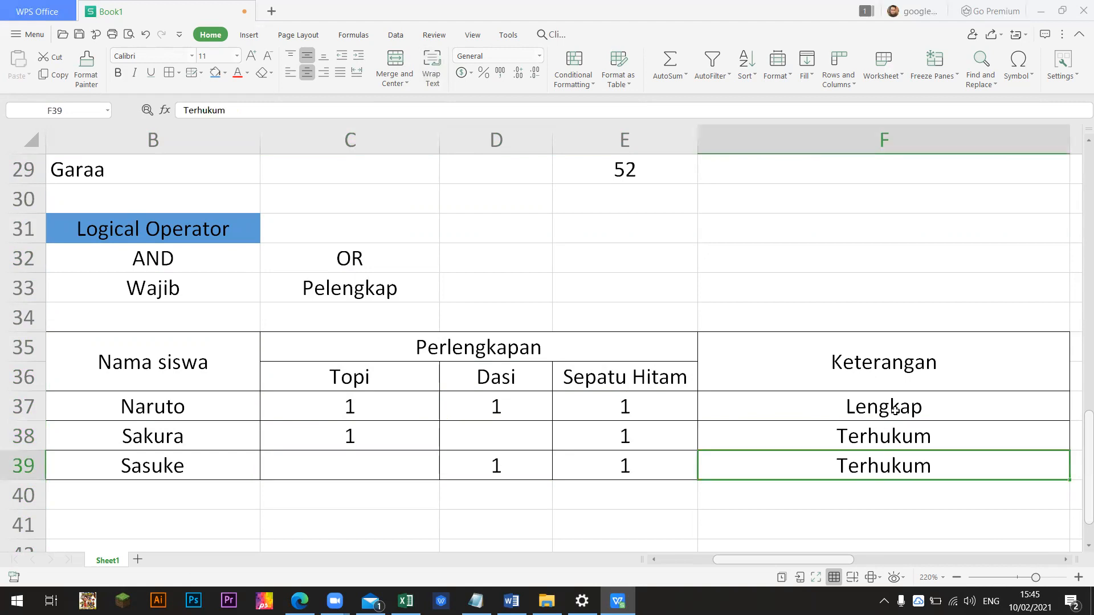
Clear the Keterangan entries in cells F37 to F39.
click(894, 410)
drag(895, 410, 894, 472)
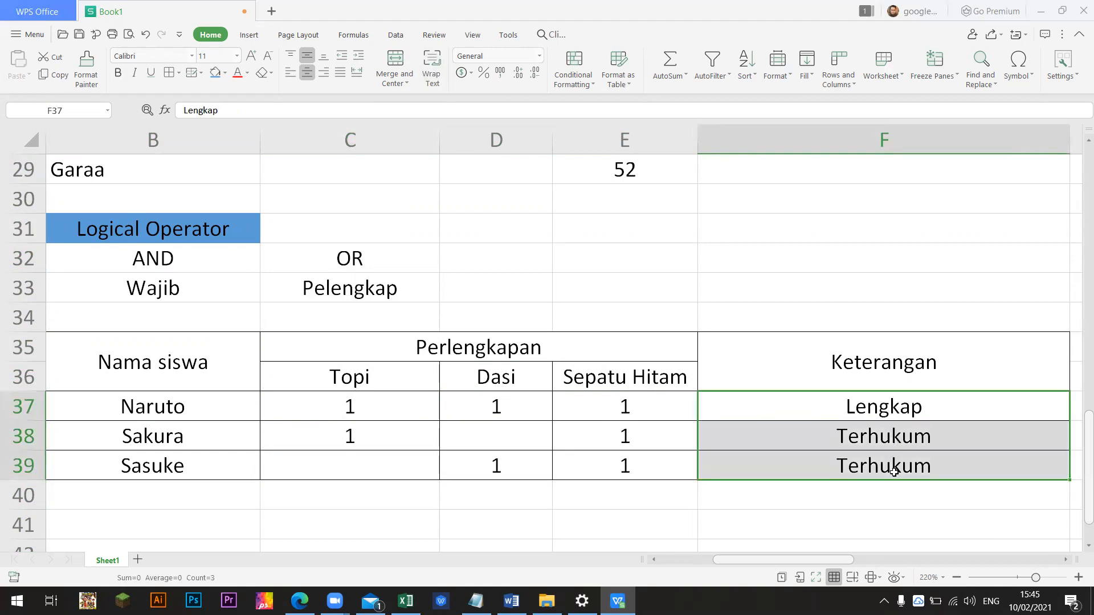
key(Delete)
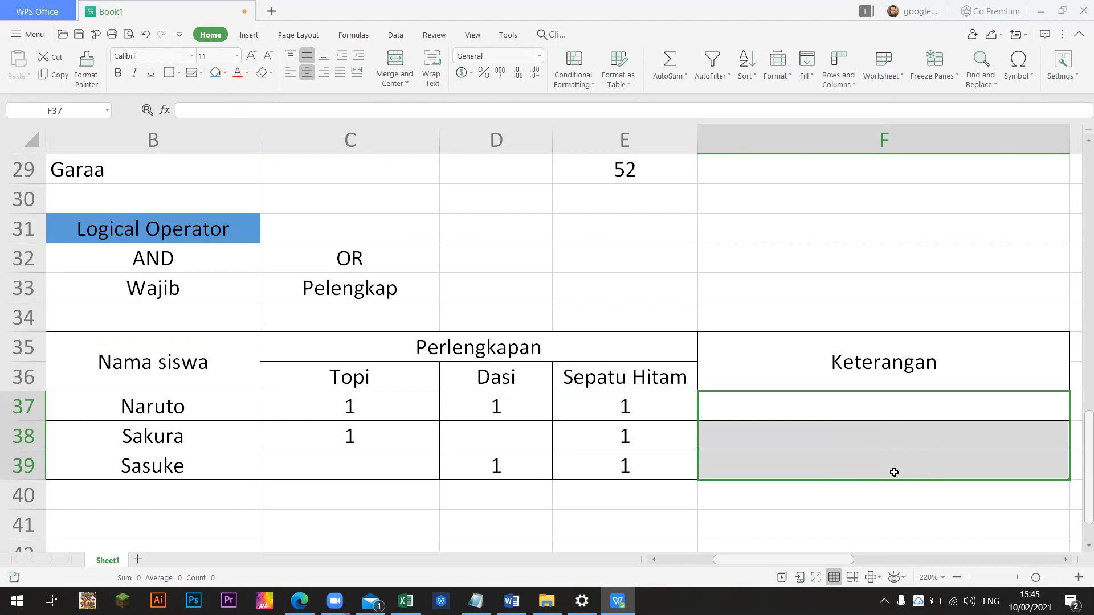
Start the formula =if(and(C37<>"" in Naruto's Keterangan cell F37.
key(Up)
key(Down)
text(=)
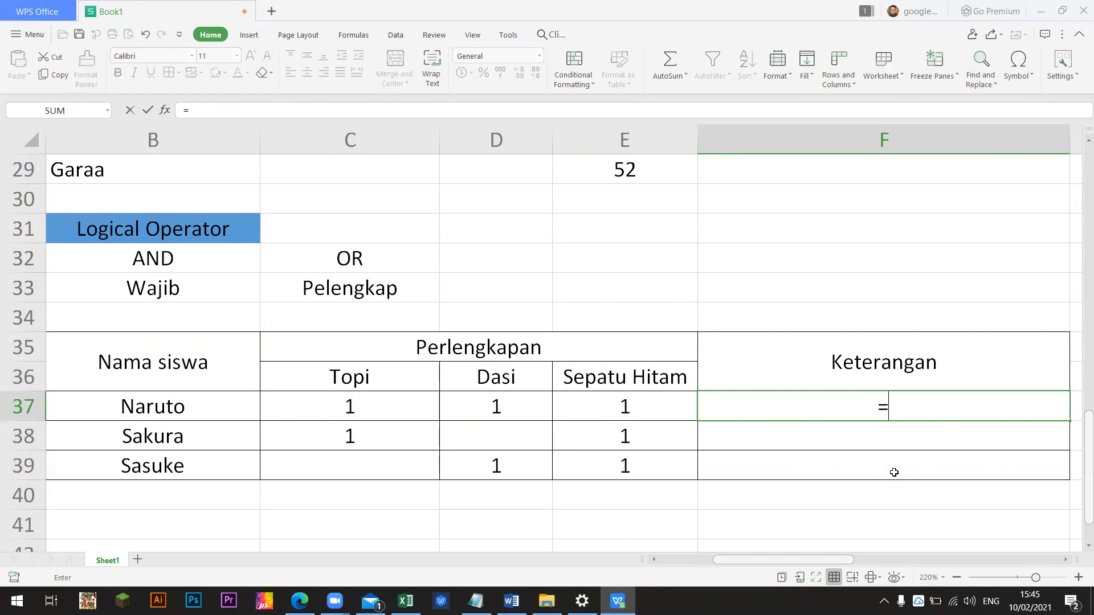
text(if)
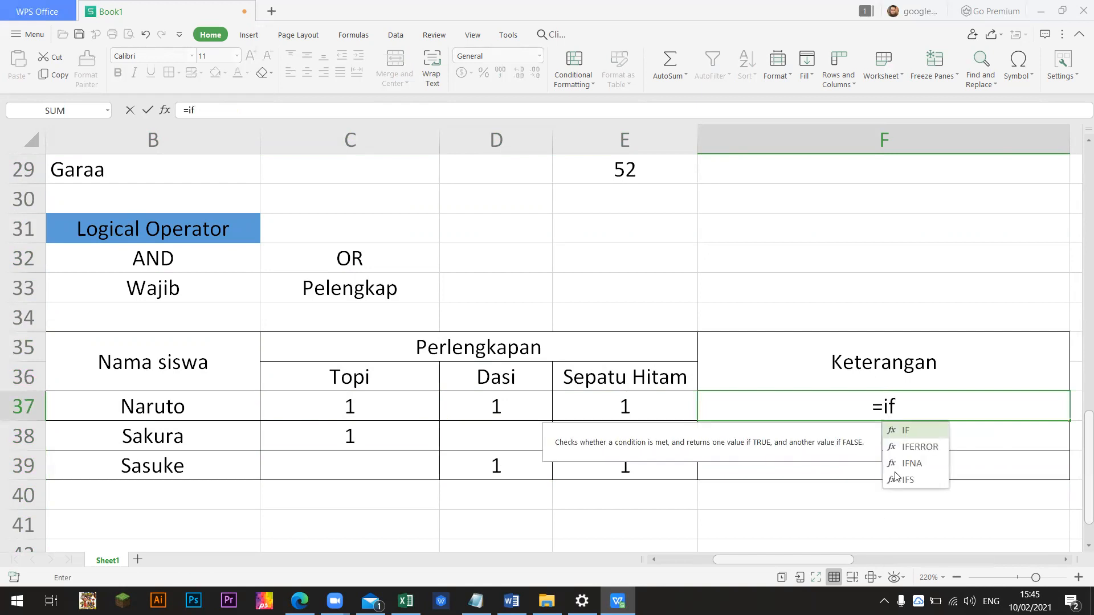
text(()
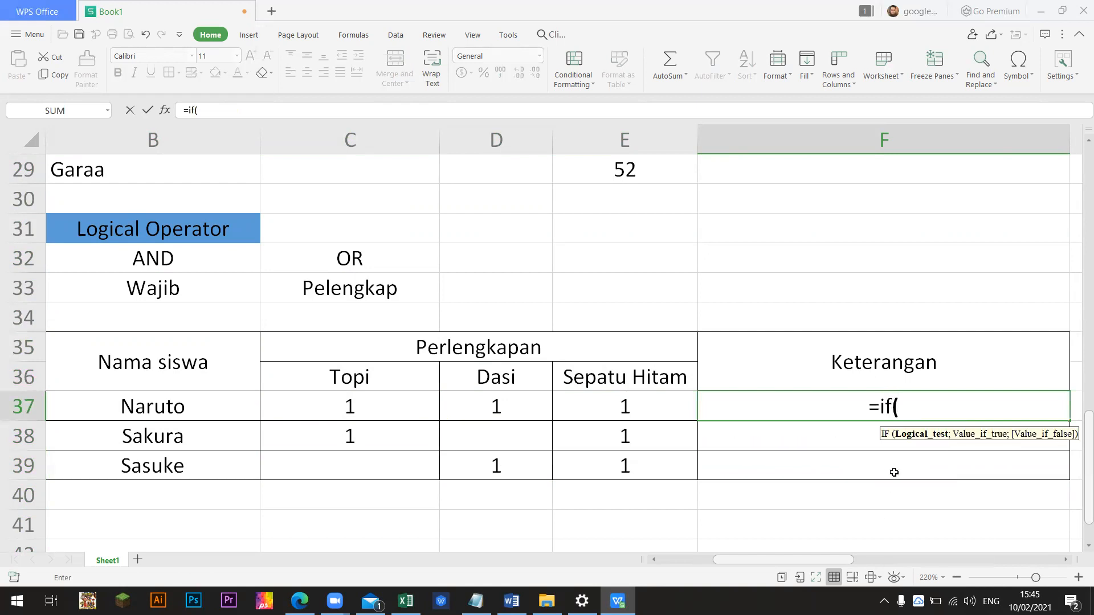
text(and)
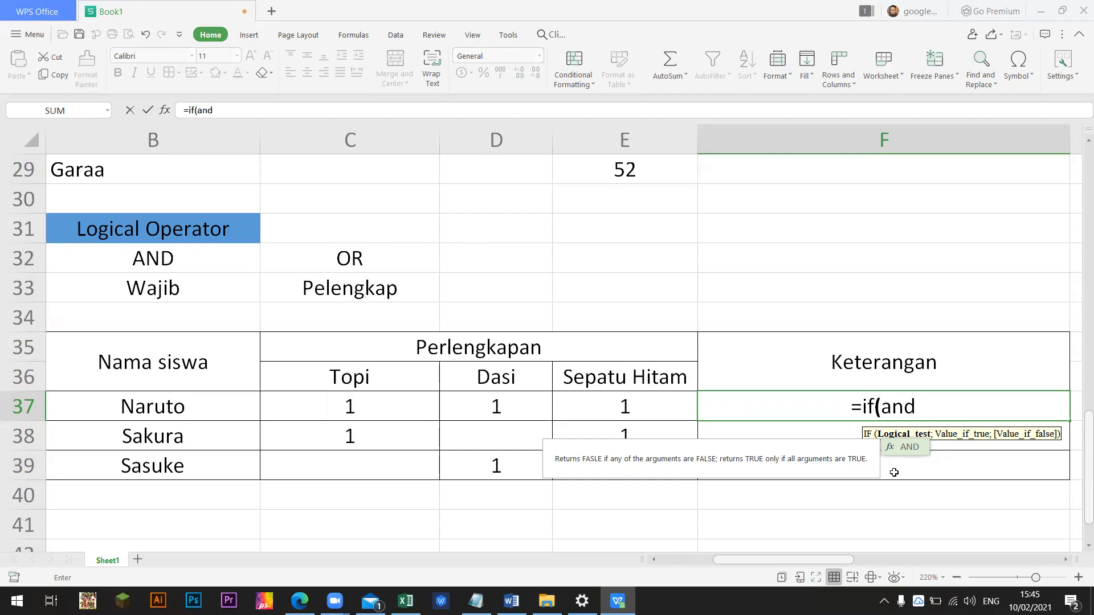
text(()
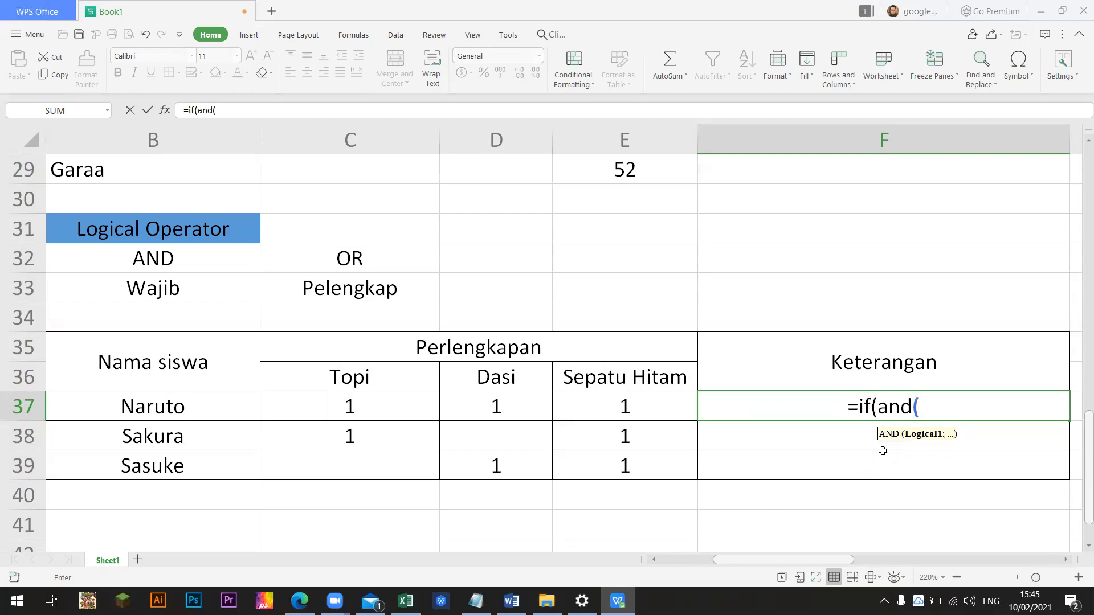
click(398, 414)
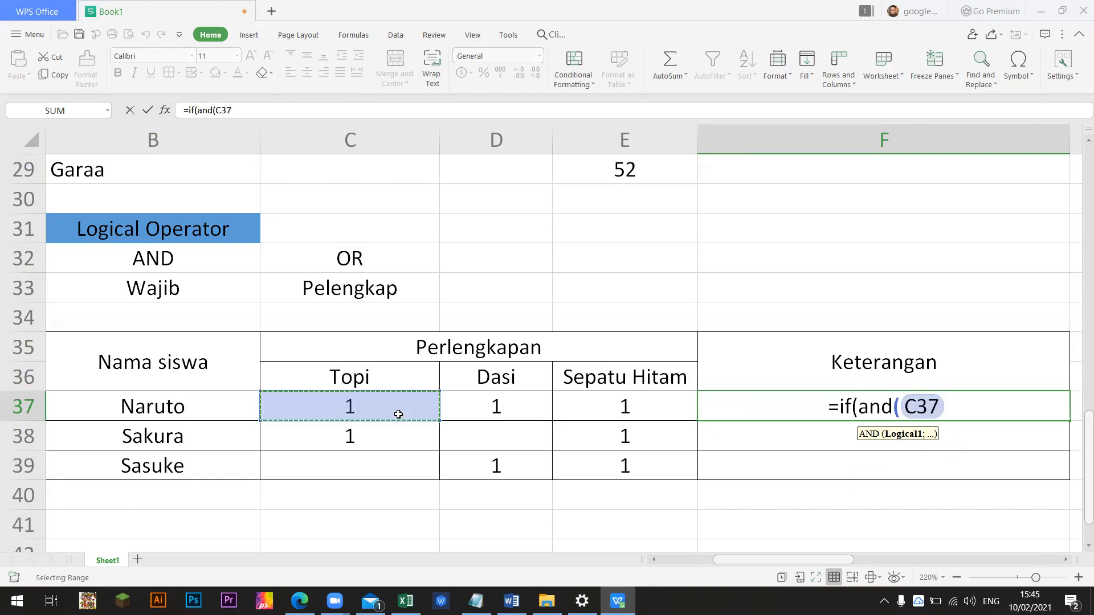
text(<>)
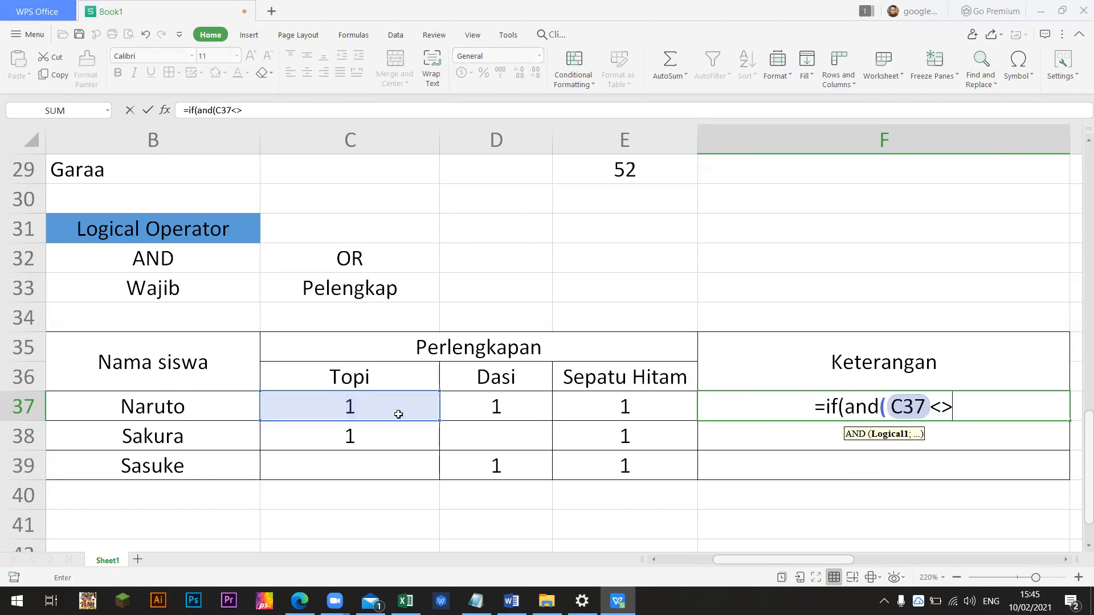
text("")
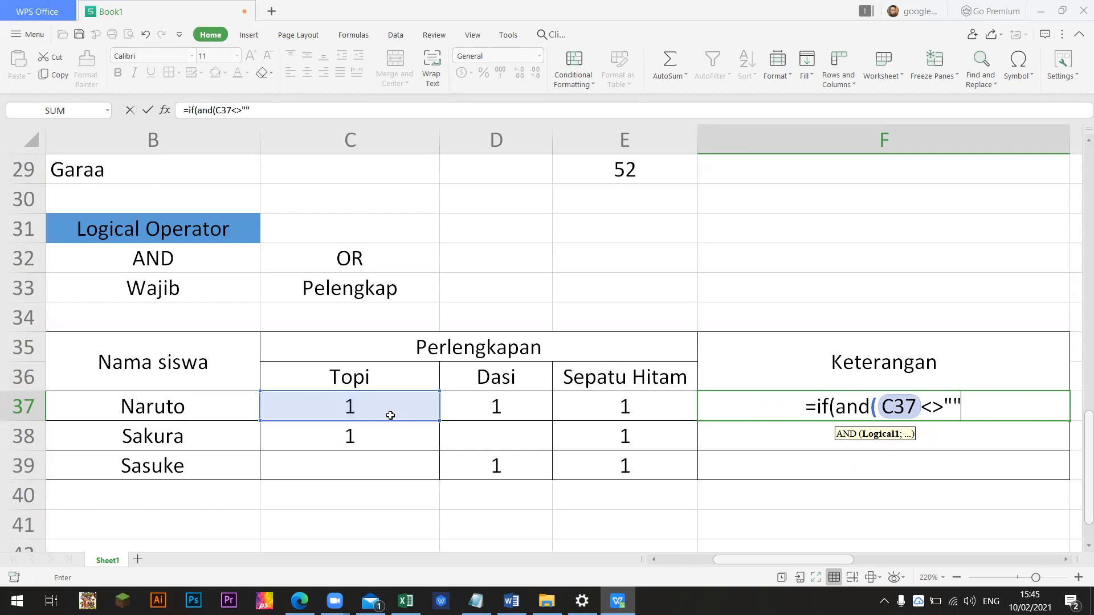
Try the condition C37>=1 in place of the not-empty test in the F37 formula.
double_click(952, 404)
mouse_move(946, 407)
mouse_down()
mouse_move(959, 408)
mouse_move(927, 409)
mouse_up()
click(954, 409)
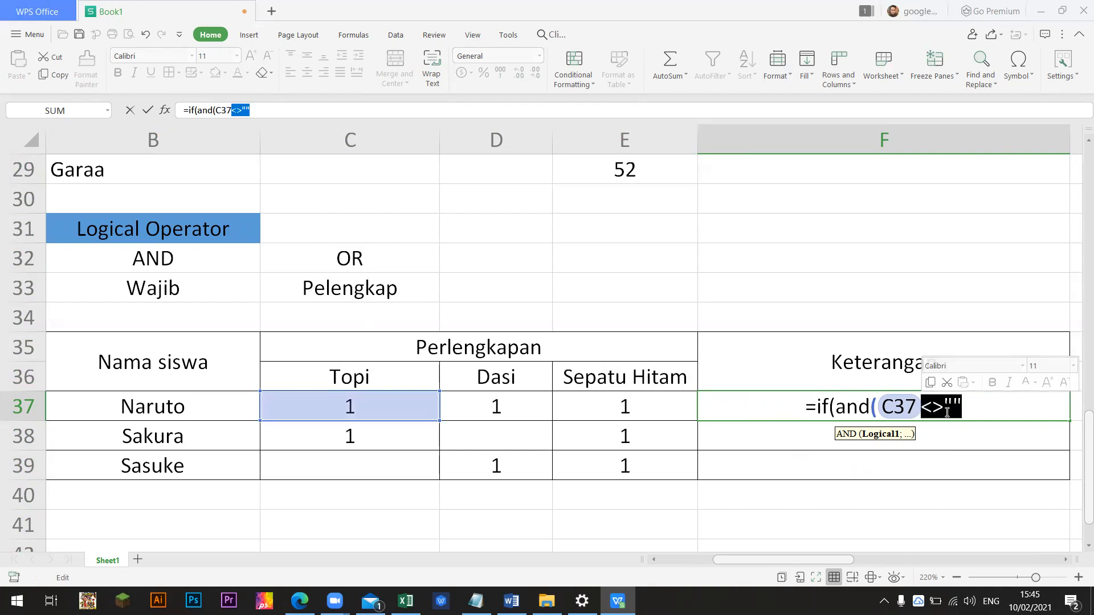
key(BackSpace)
text(>)
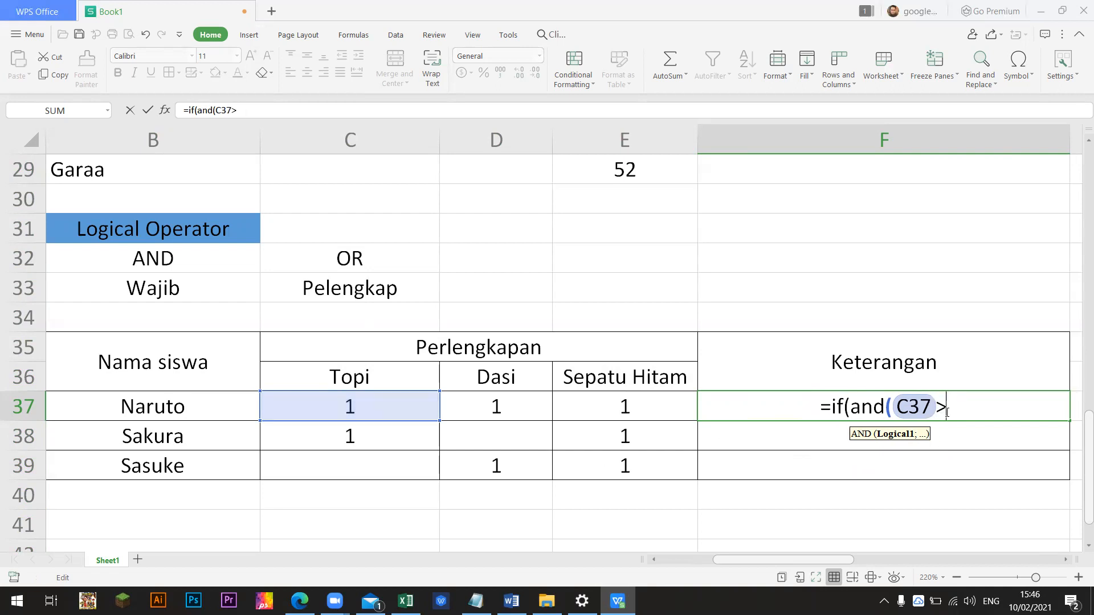
text(=1)
key(BackSpace)
key(BackSpace)
key(BackSpace)
text(<>)
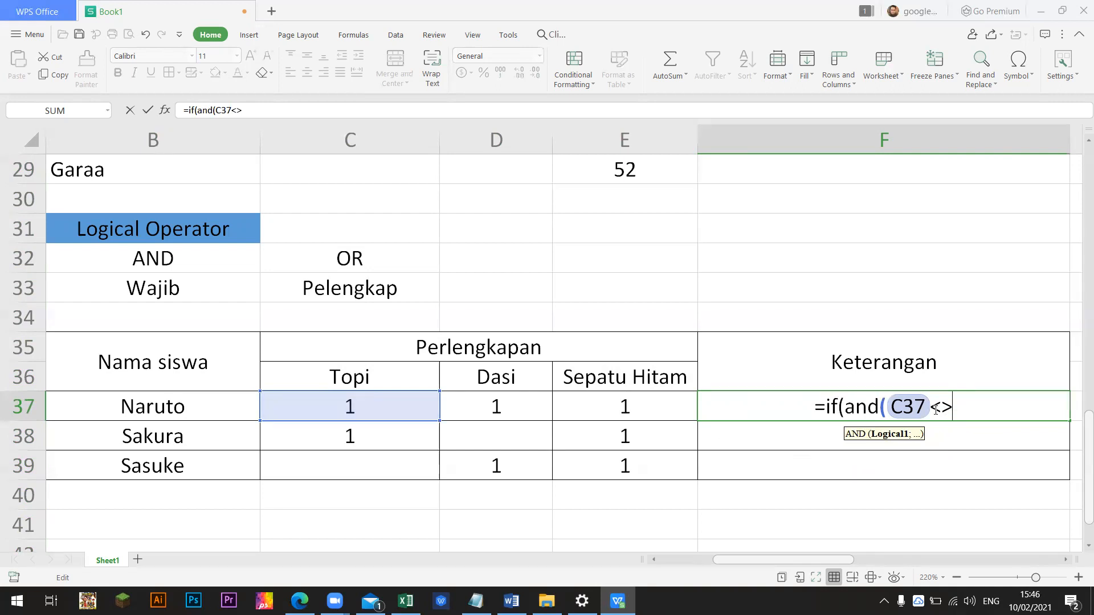
drag(937, 409, 946, 408)
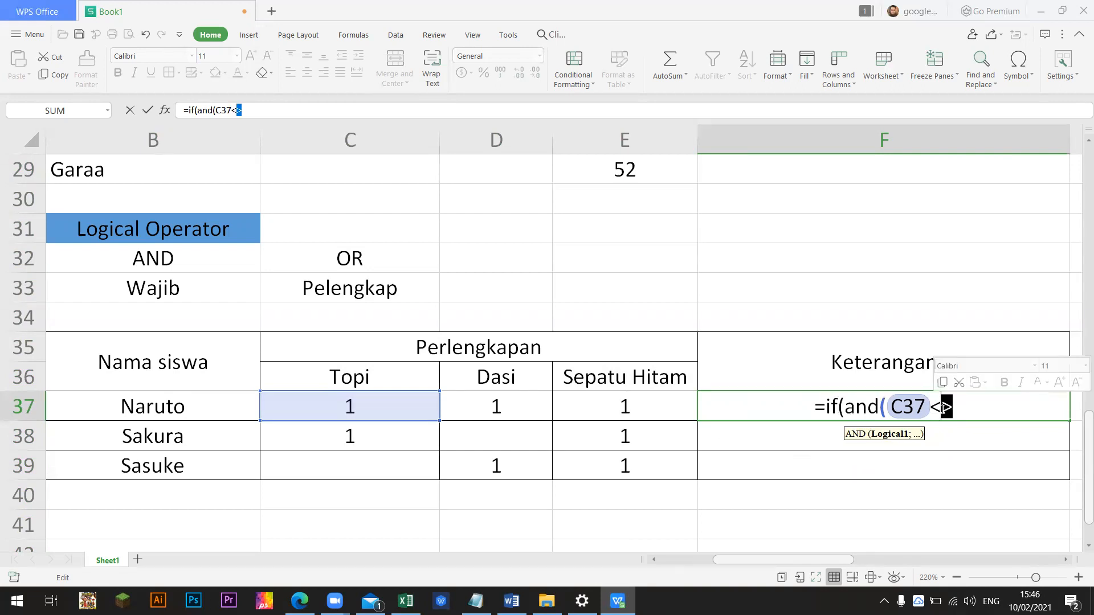
click(846, 284)
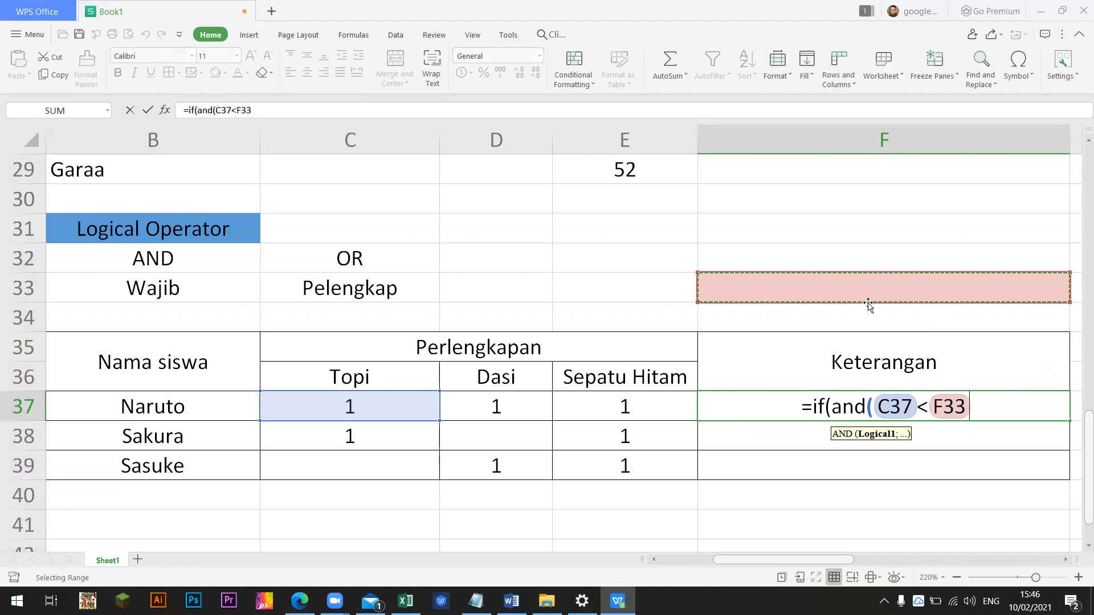
click(976, 408)
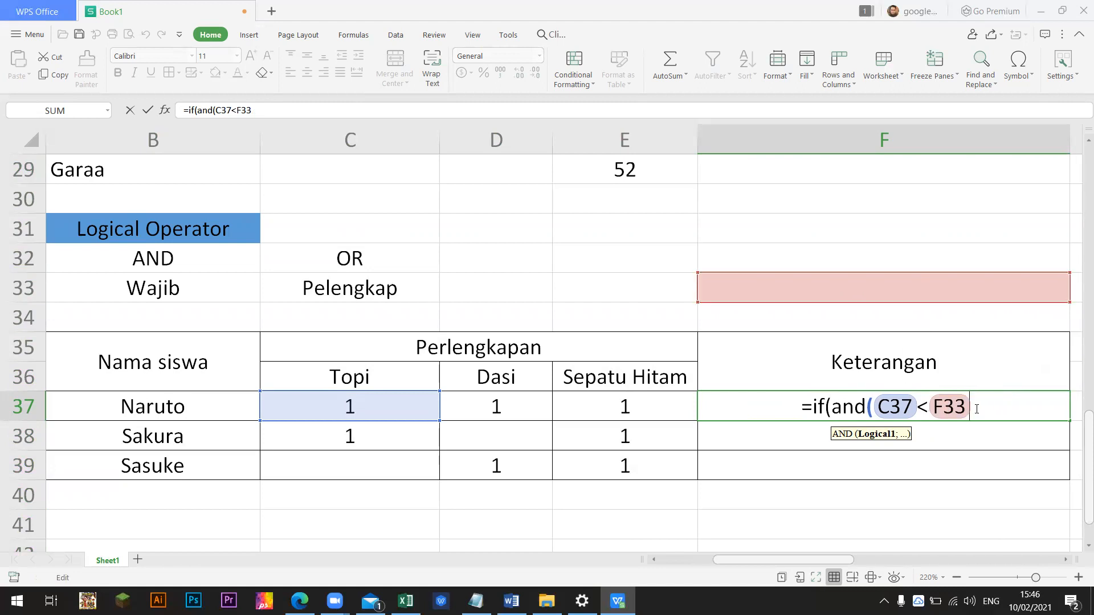
key(BackSpace)
key(BackSpace)
key(BackSpace)
key(BackSpace)
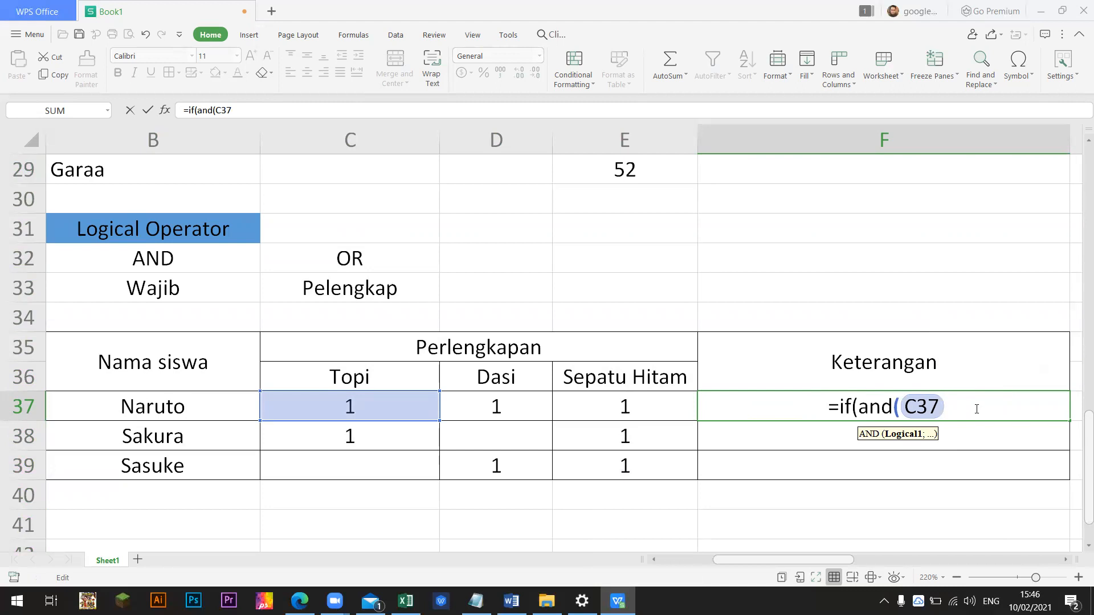
Enter the not-empty test <>"" after C37 inside the AND function of the F37 formula.
text(<>)
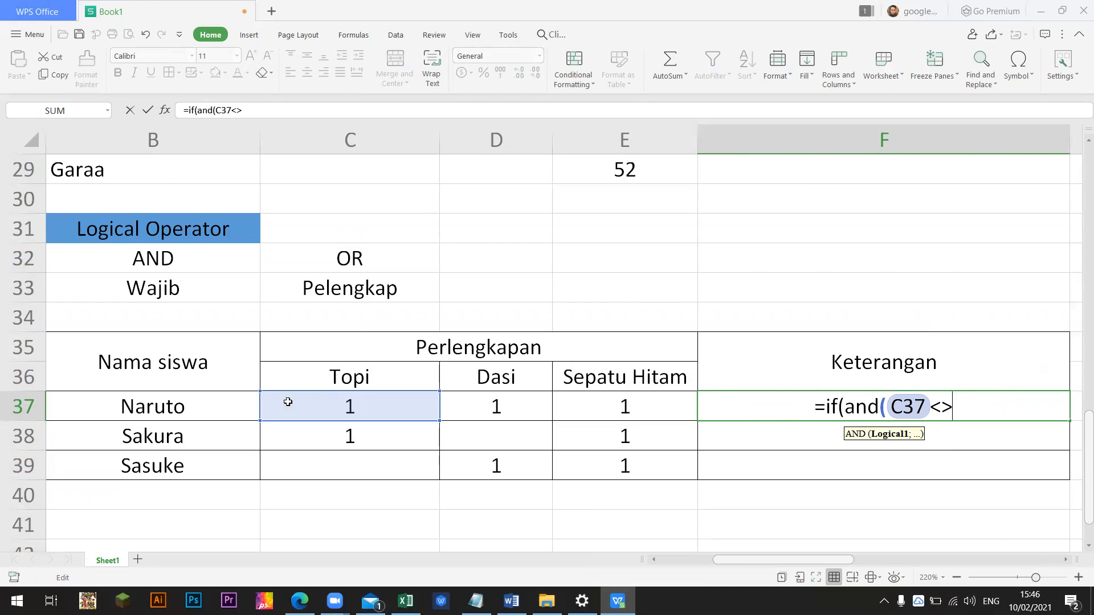
text("")
drag(945, 403, 961, 404)
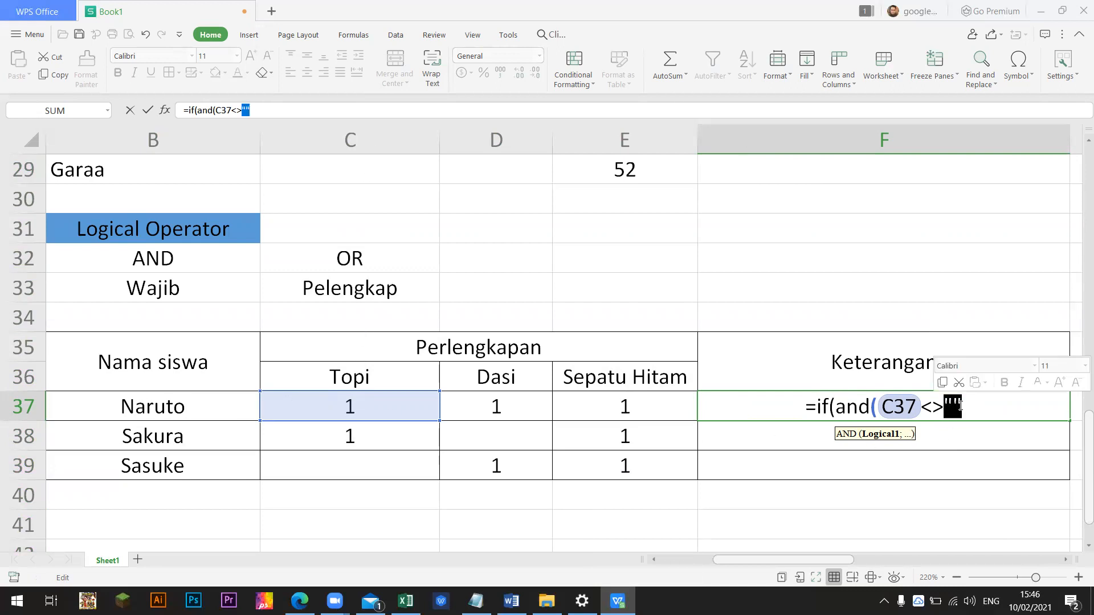
key(Left)
key(Right)
key(BackSpace)
key(Right)
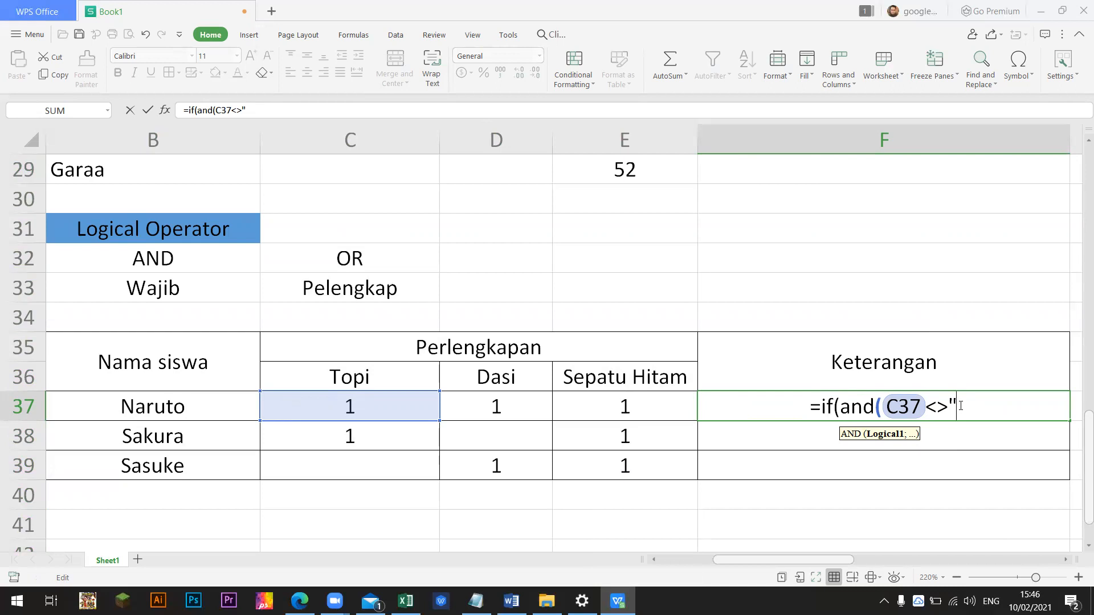
text(")
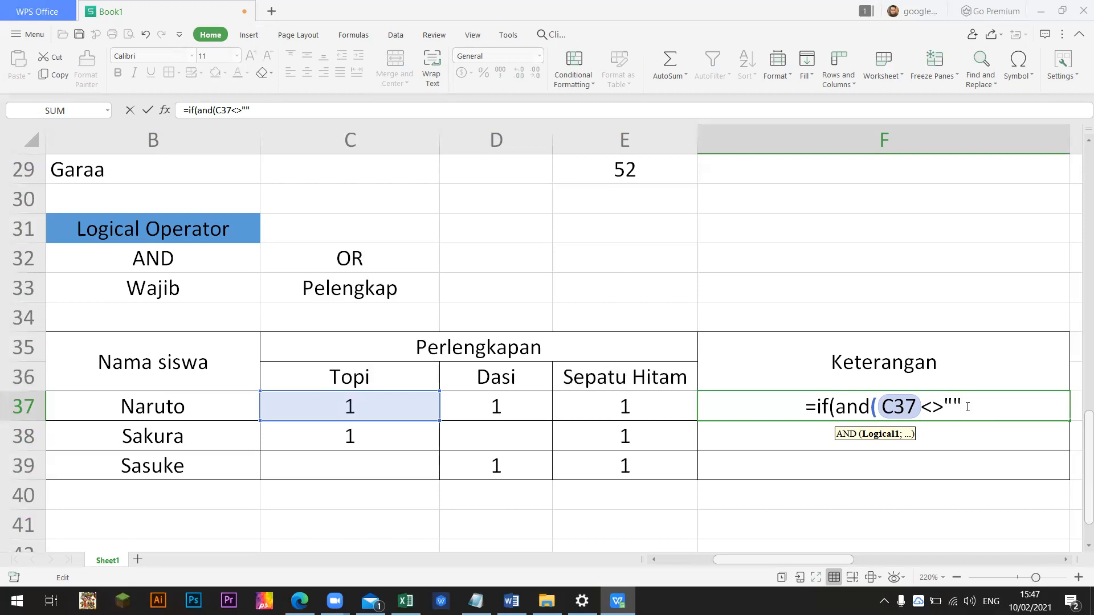
Add the conditions D37<>"" and E37<>"" to the AND function, separated by semicolons, and close its parenthesis.
text(;)
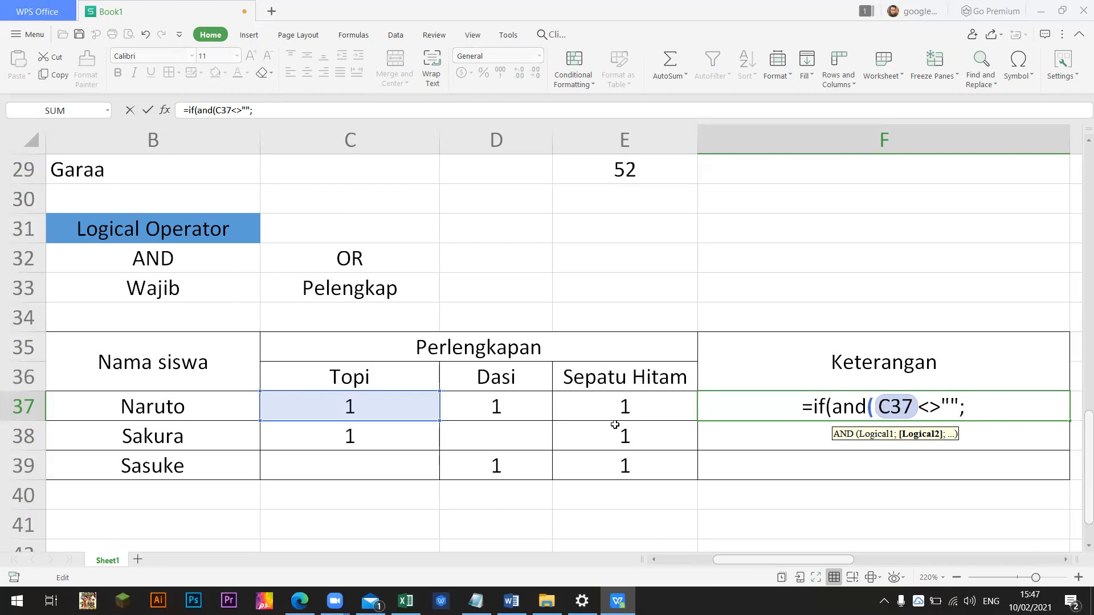
click(488, 410)
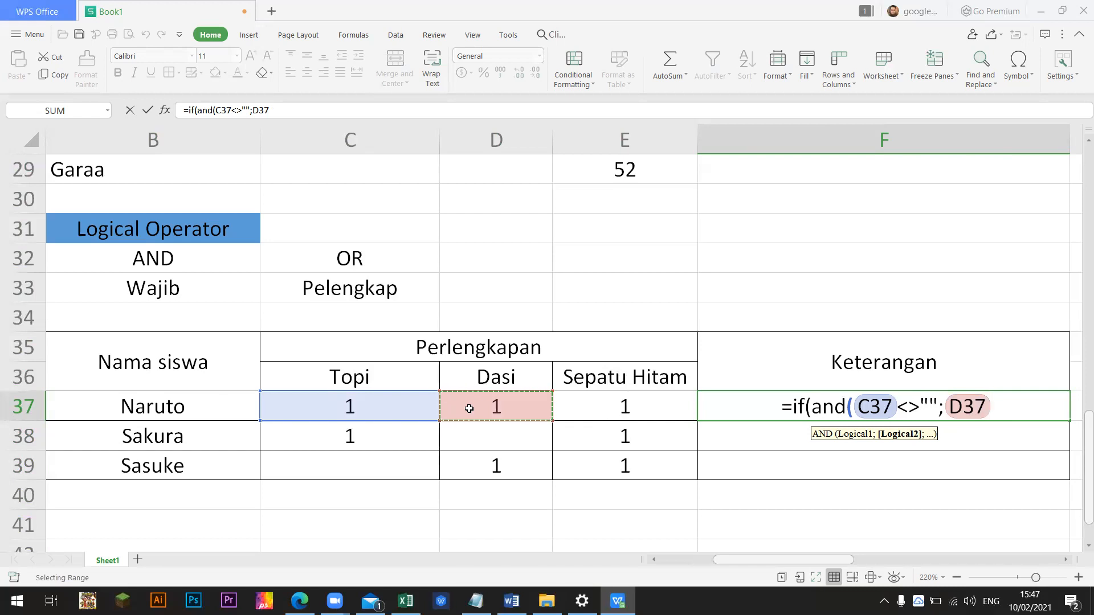
text(<>"")
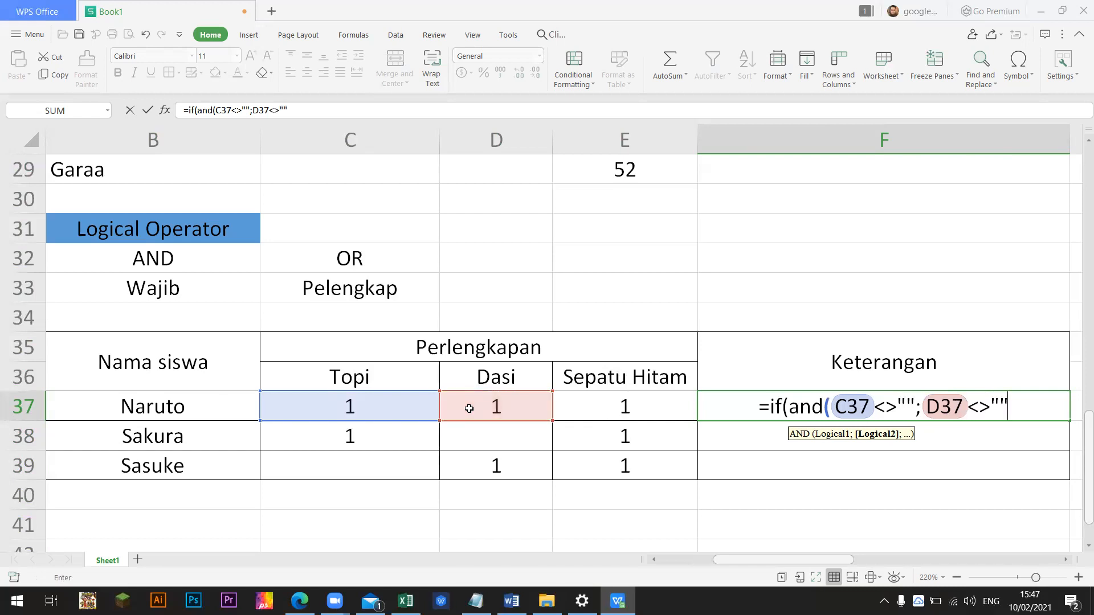
text(;)
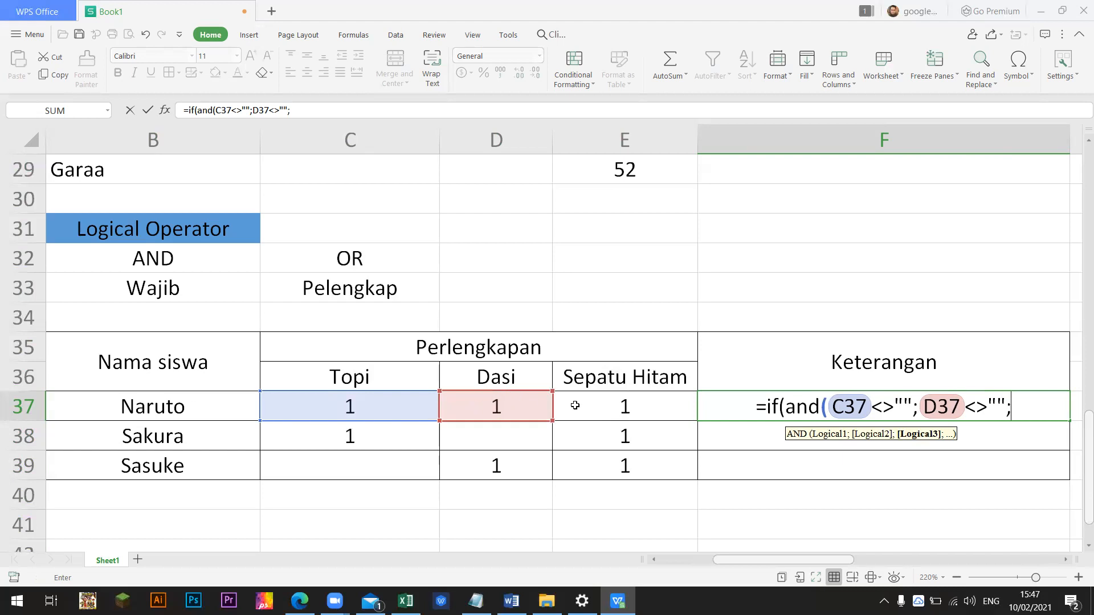
click(661, 412)
text(<>)
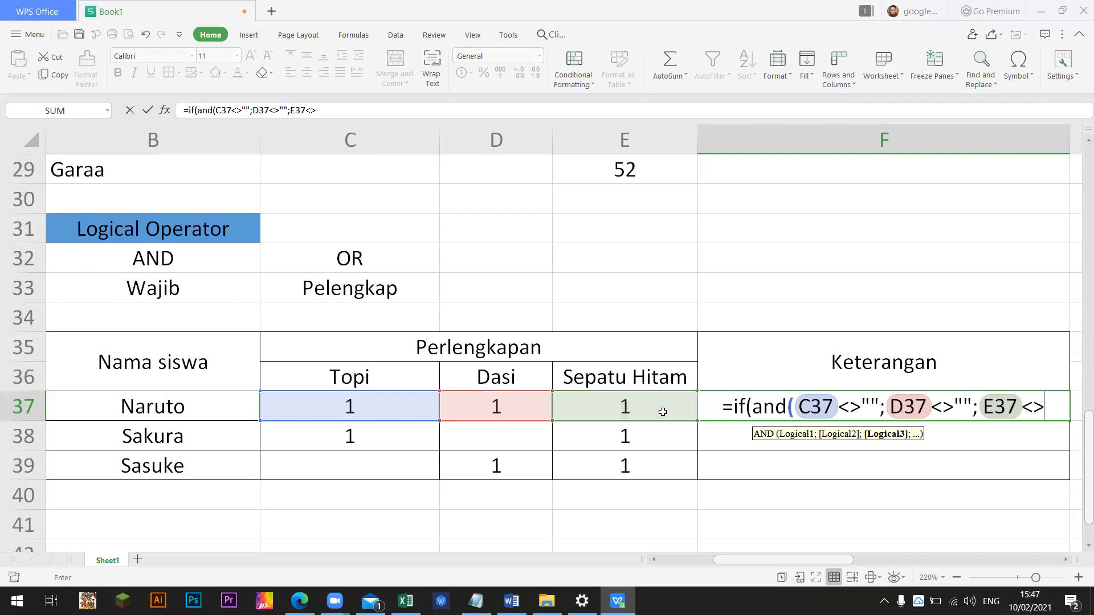
text("")
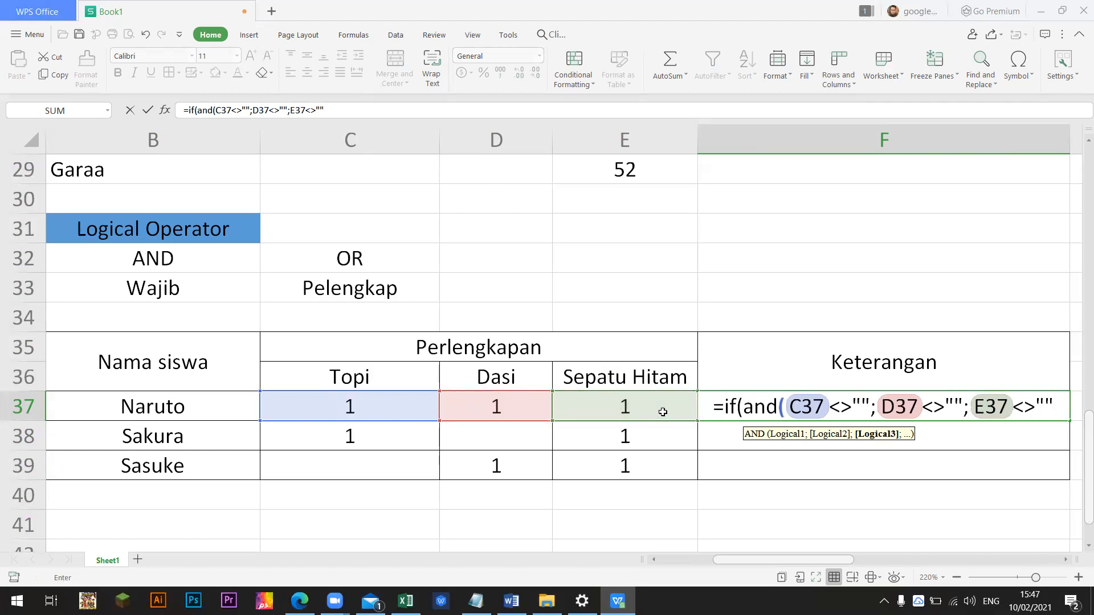
text())
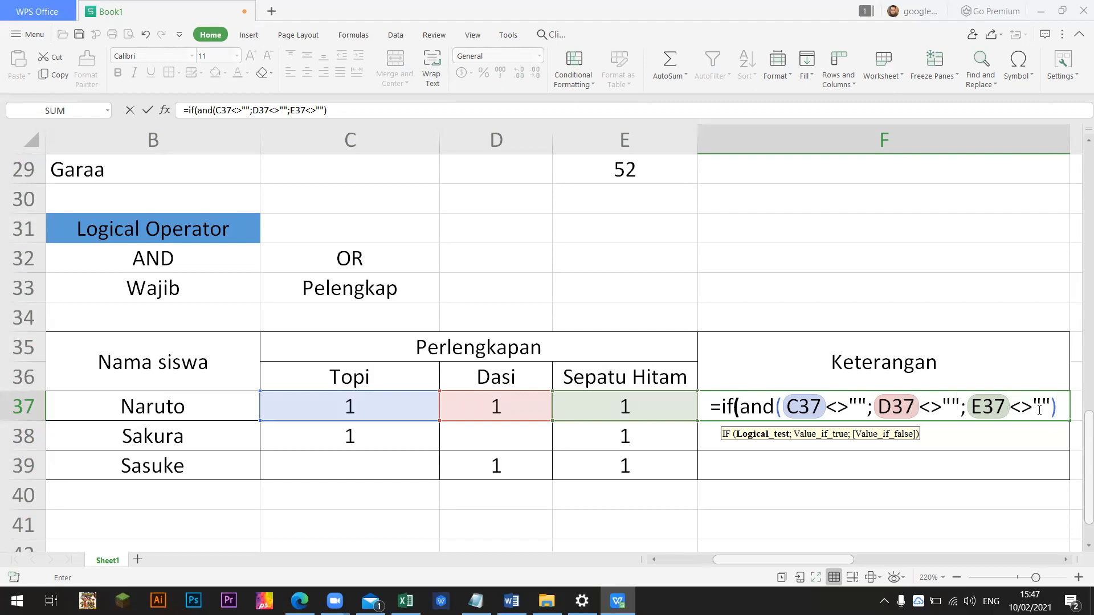
Complete the F37 formula with "Lengkap" as the true result and "Terhukum" as the false result.
text(;")
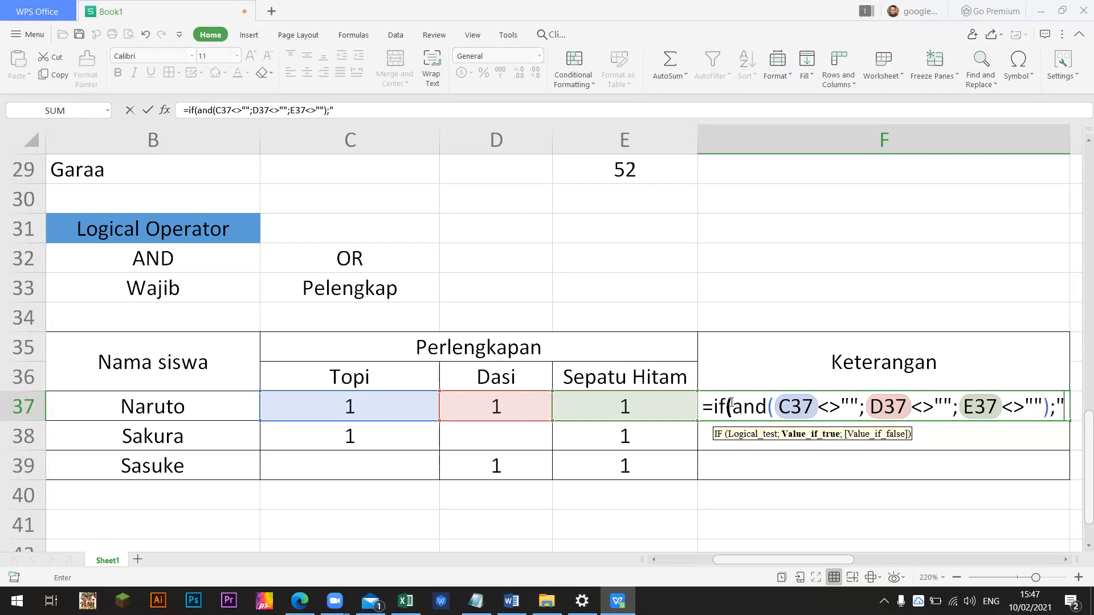
text(Le)
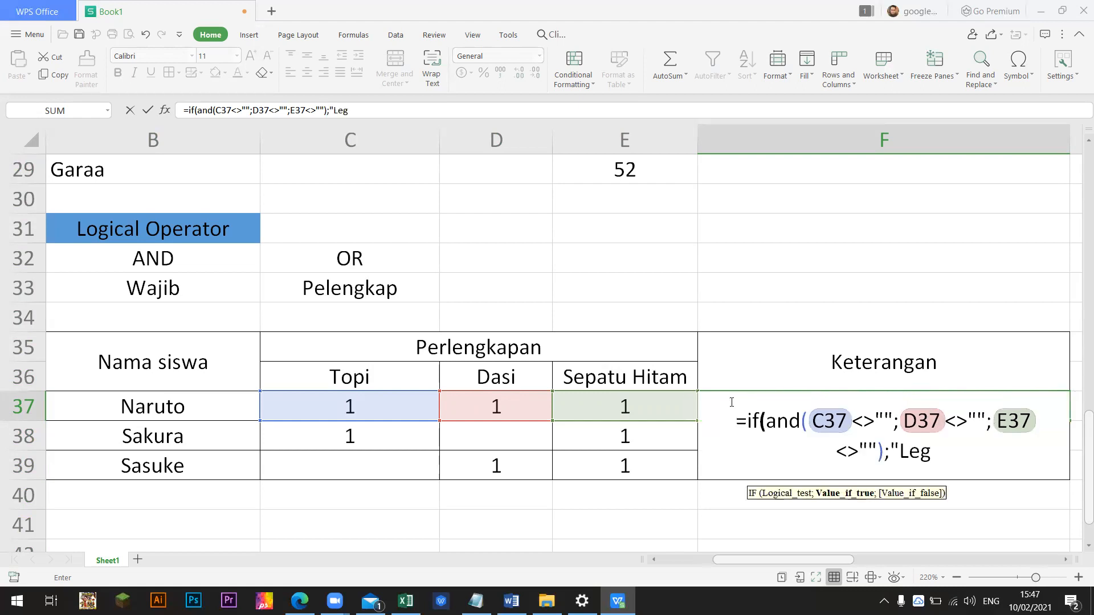
text(ngla)
key(BackSpace)
key(BackSpace)
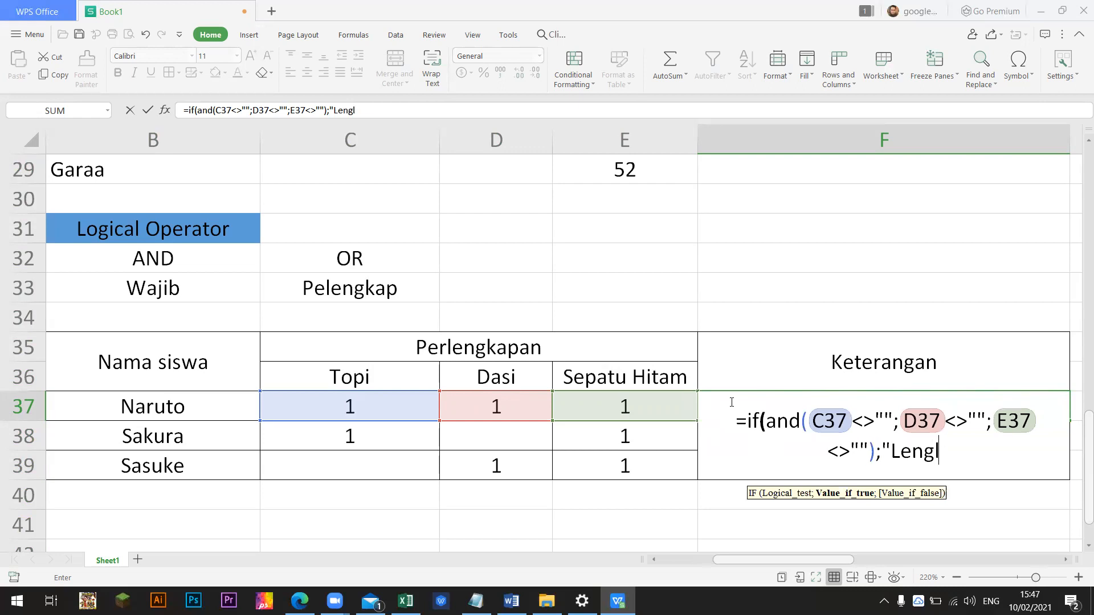
text(kap")
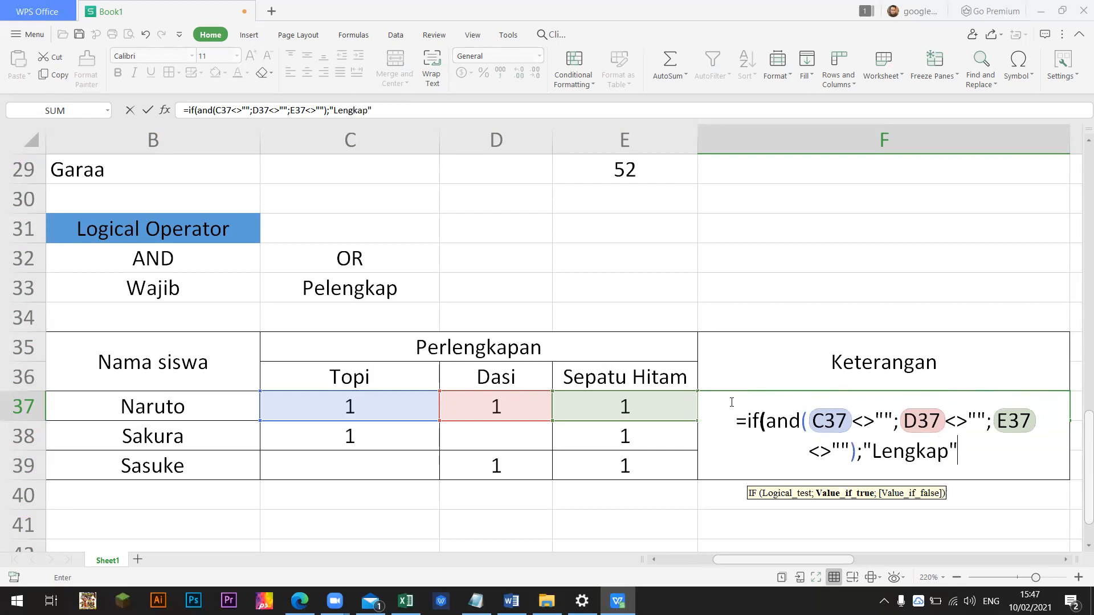
text(;)
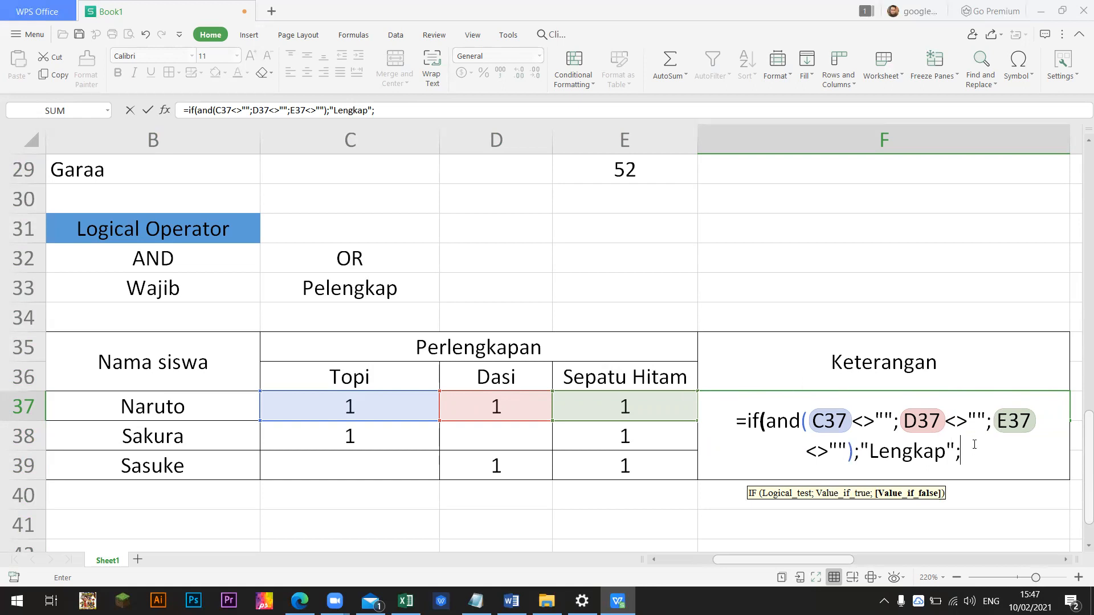
text(")
text(T)
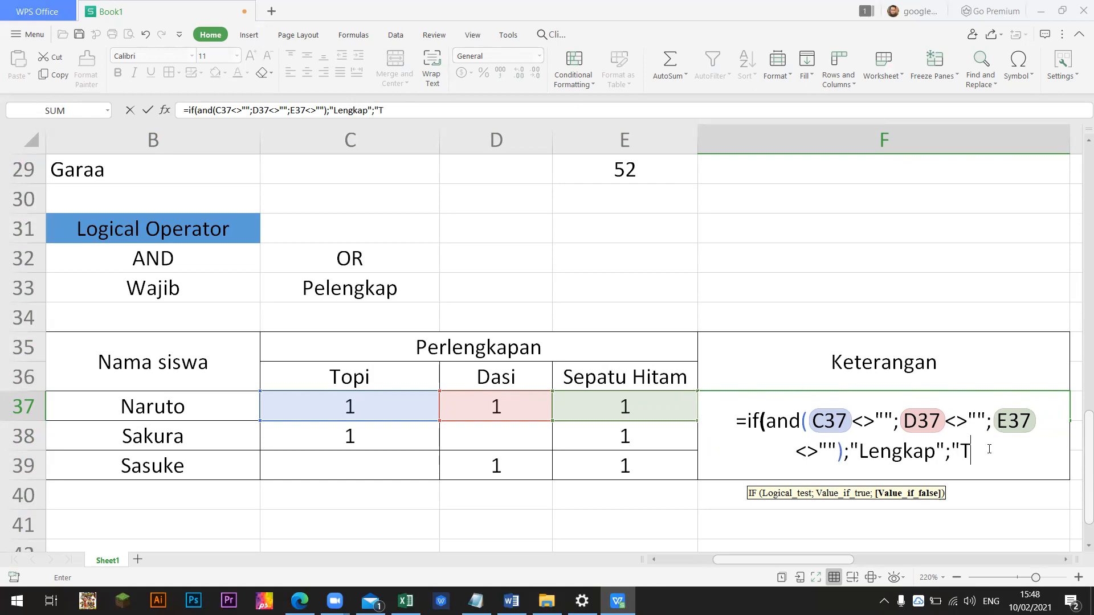
text(erhuk)
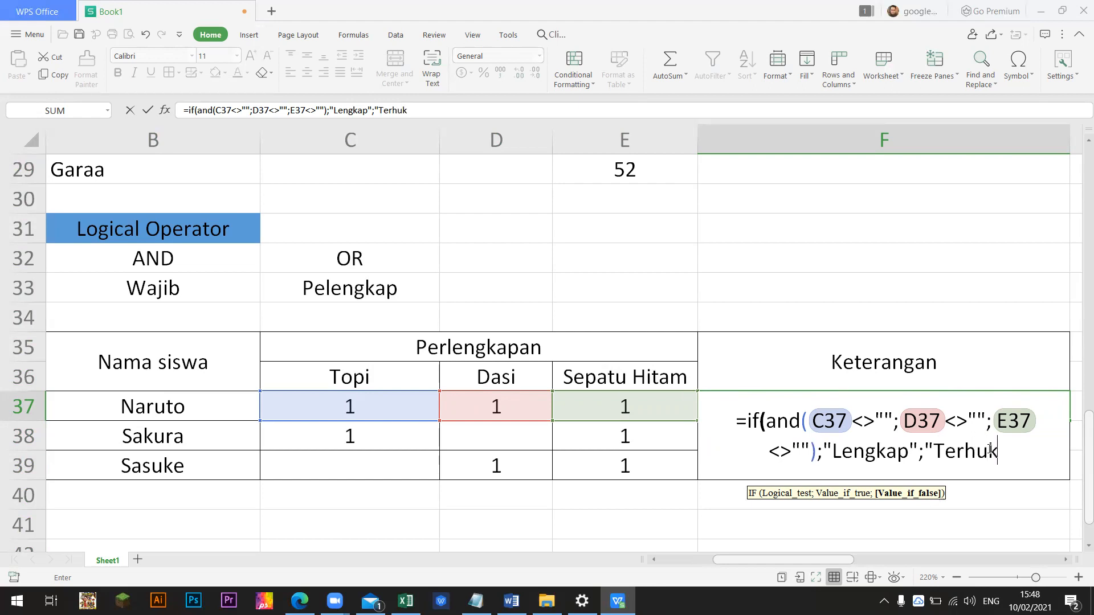
text(um"))
key(Return)
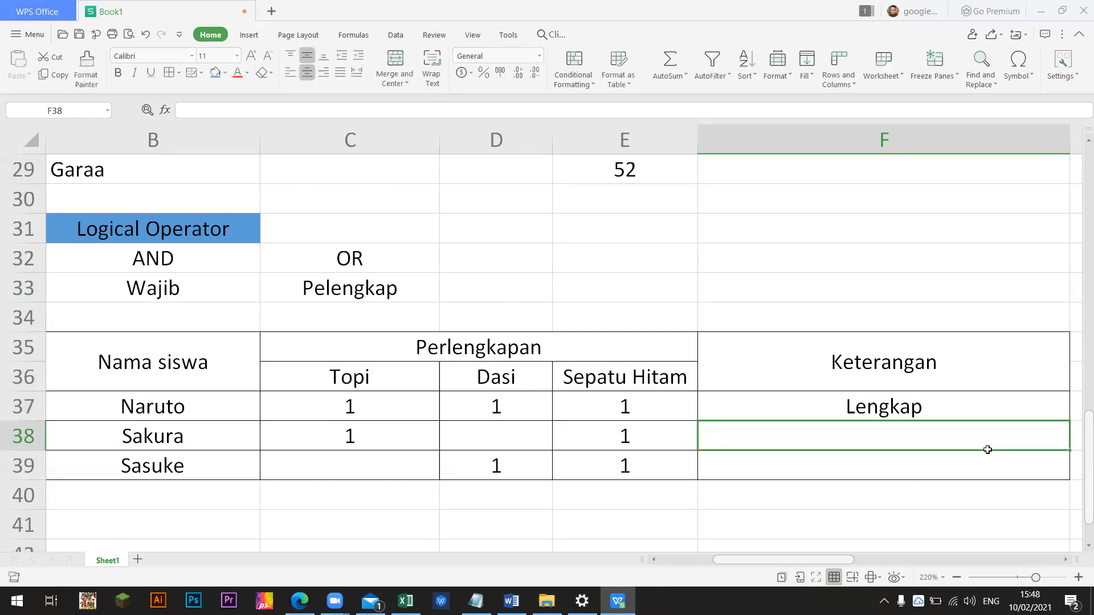
Copy the Keterangan formula from Naruto's cell F37 into F38 and F39 for Sakura and Sasuke.
click(880, 401)
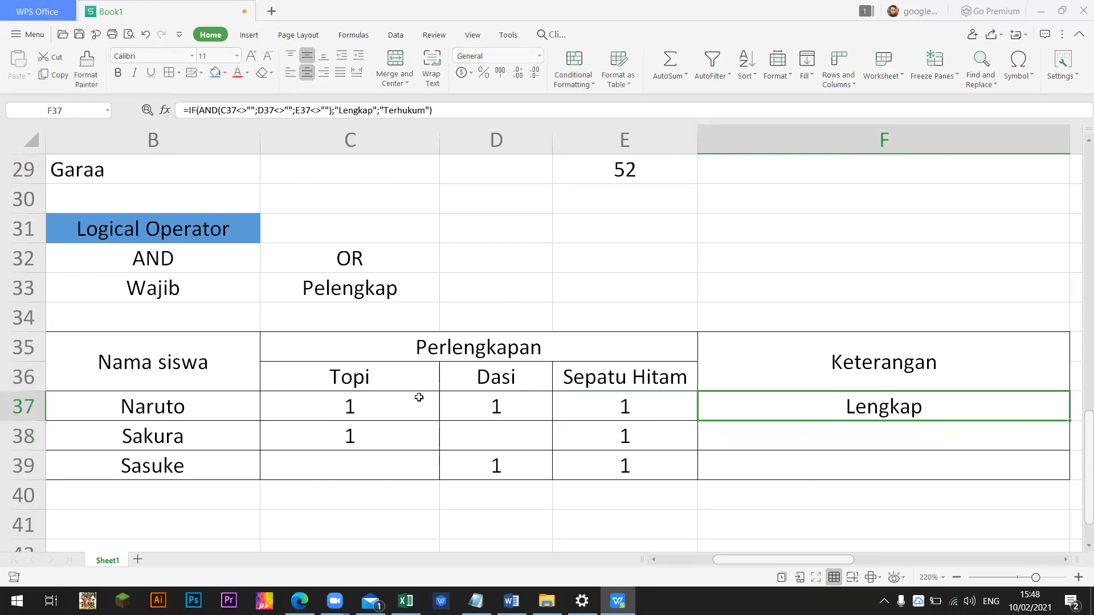
click(353, 408)
click(453, 408)
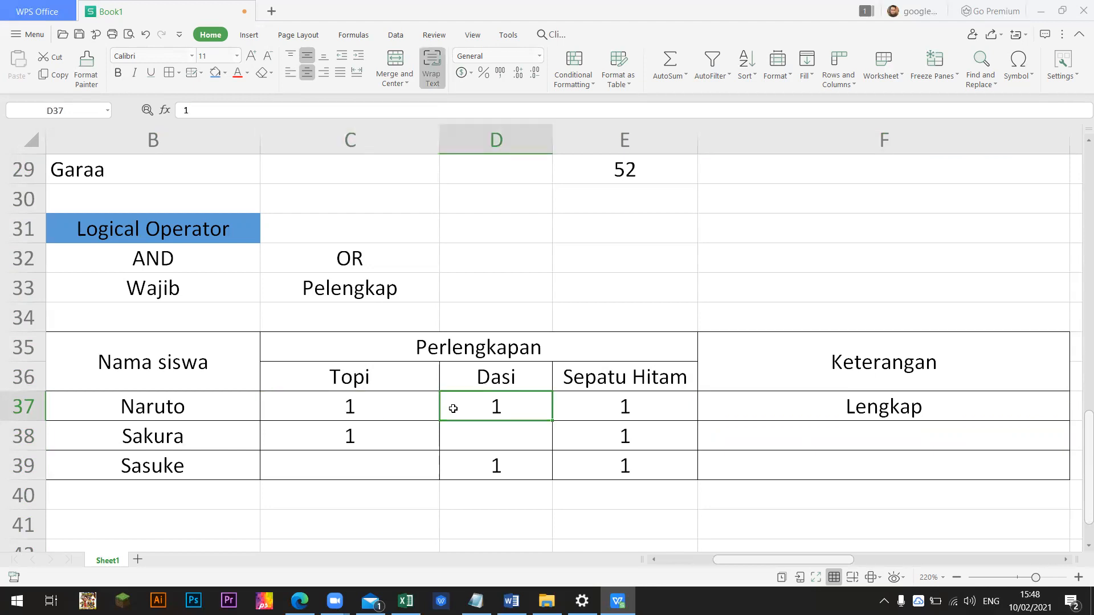
click(588, 406)
click(935, 413)
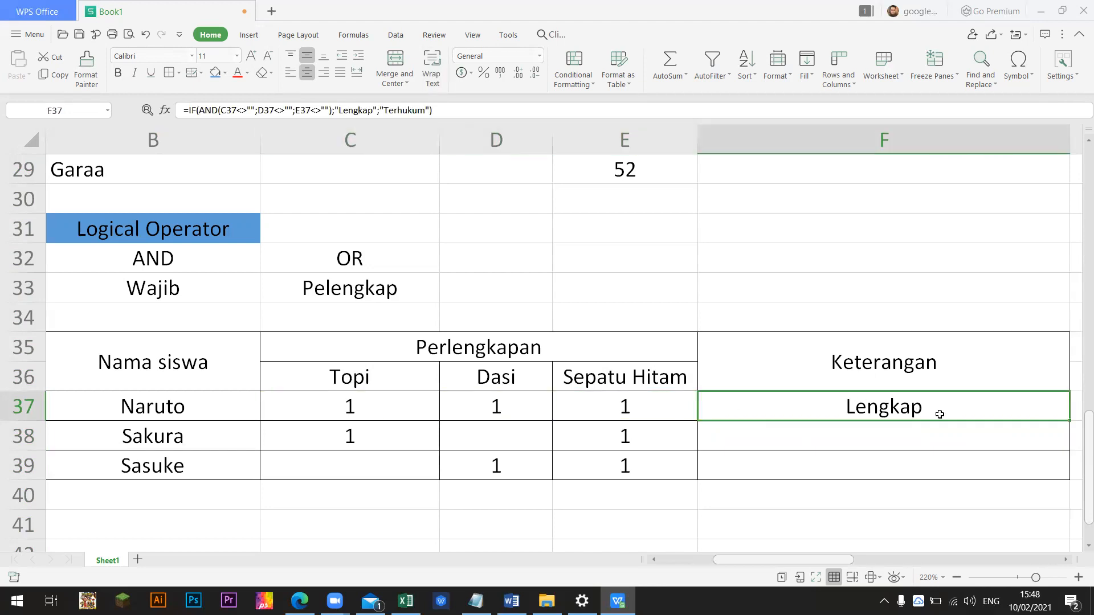
key(ctrl+c)
click(920, 438)
key(ctrl+v)
click(918, 464)
key(ctrl+v)
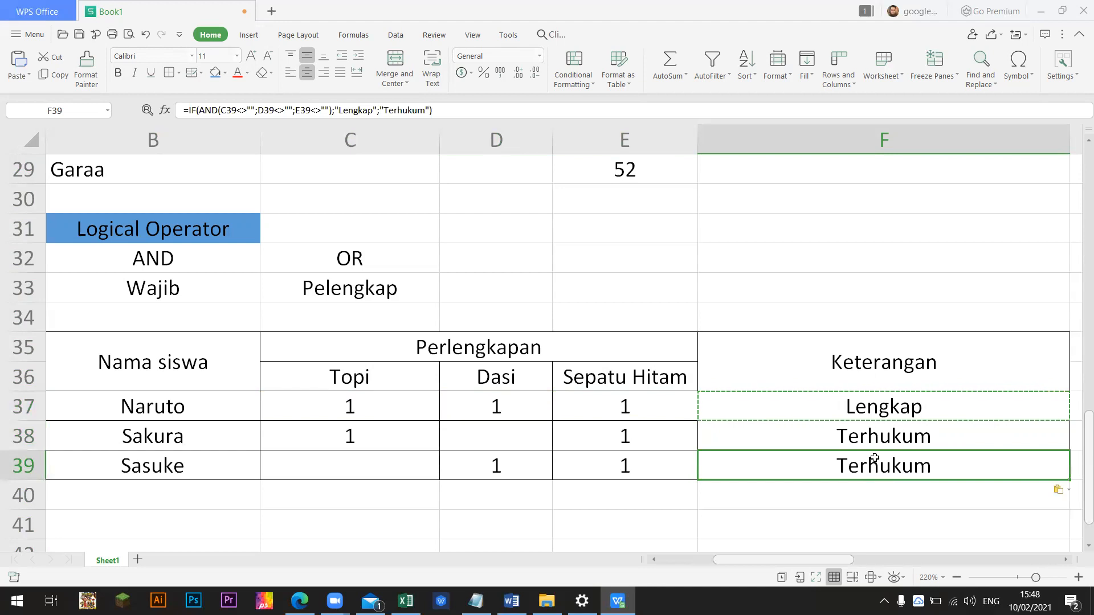
Enter 1 in Sakura's empty Dasi cell D38 and select Sasuke's empty Topi cell C39.
click(332, 441)
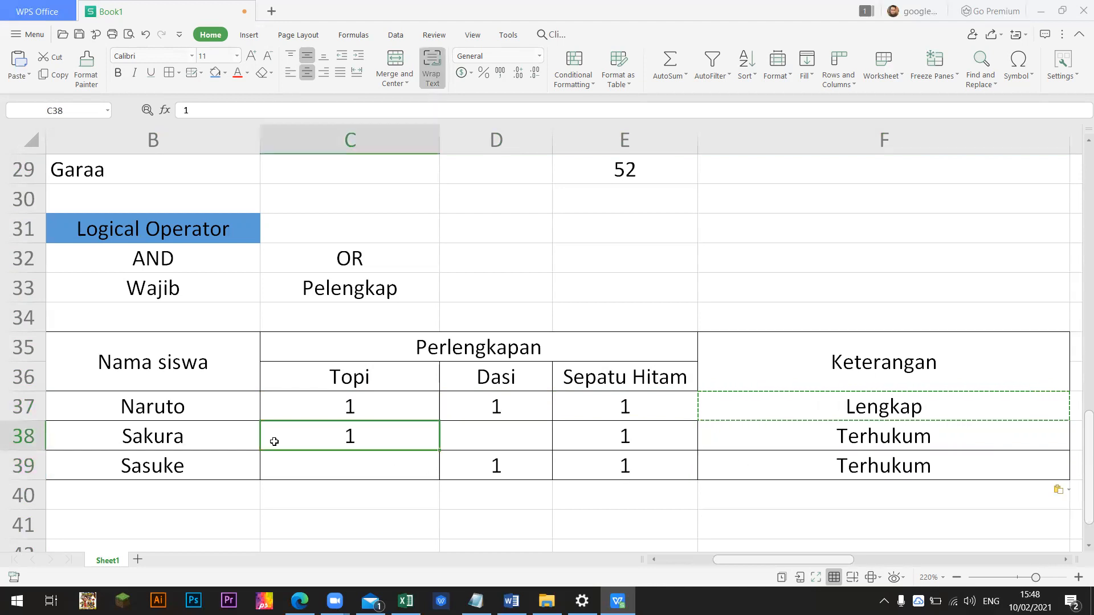
click(503, 436)
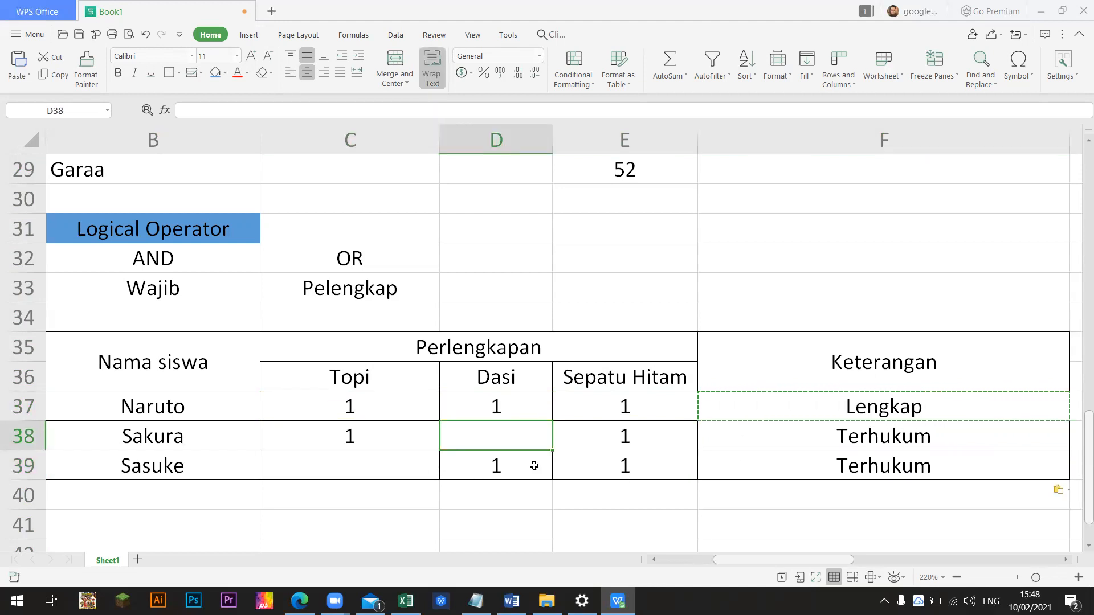
key(Escape)
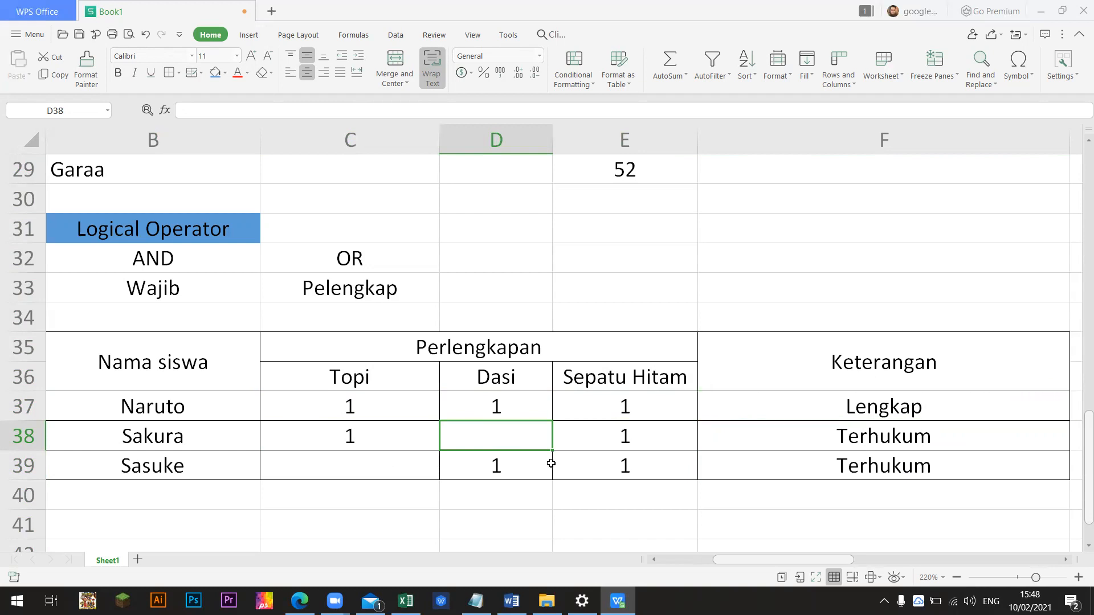
text(1)
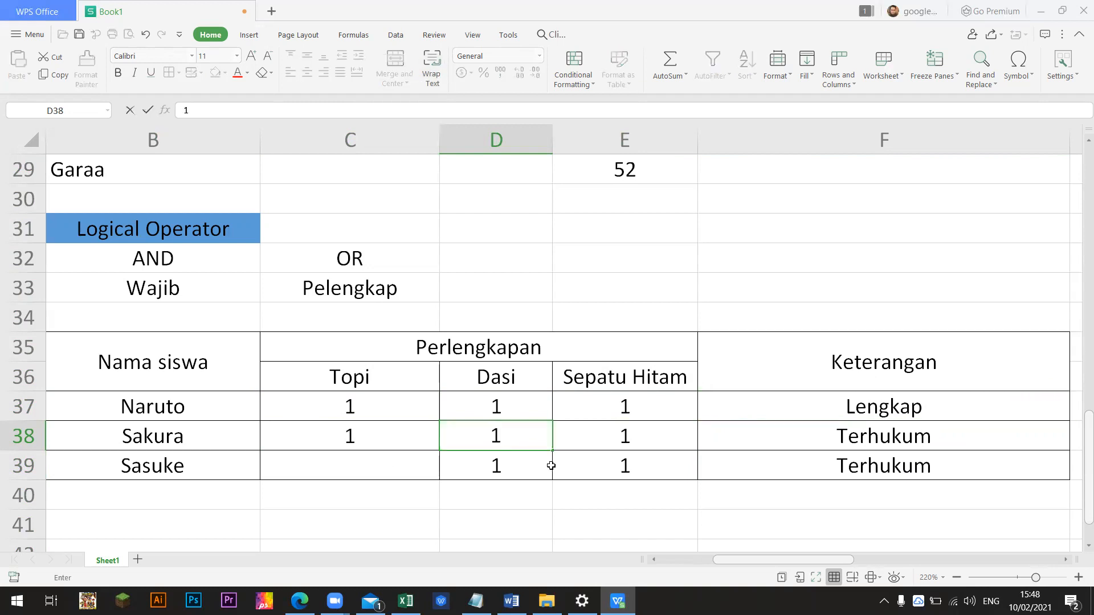
key(Return)
click(399, 472)
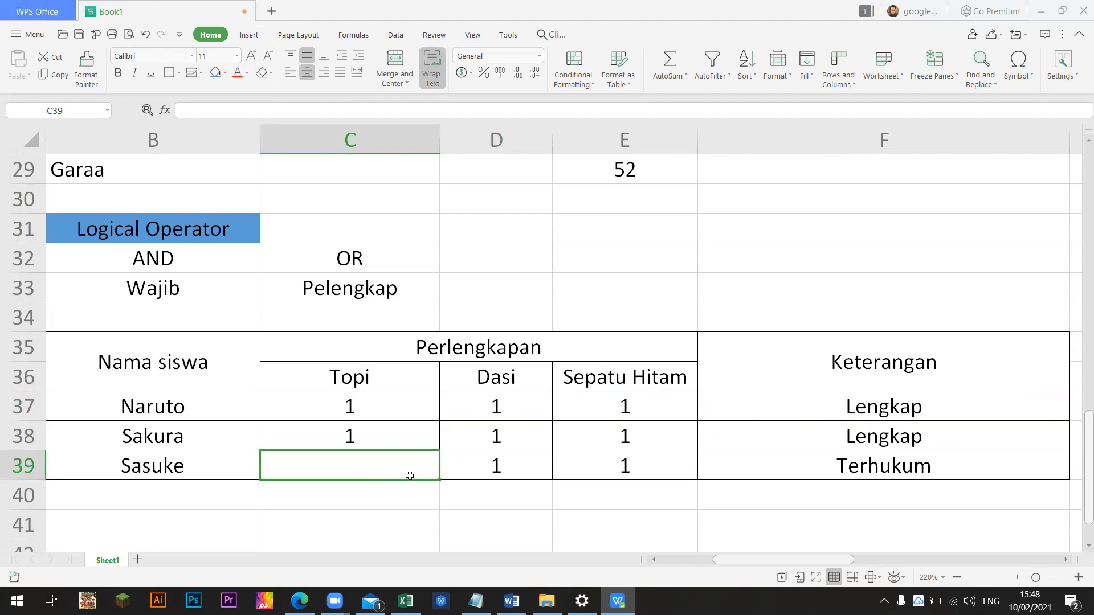
Enter 1 in Sasuke's Topi cell C39 and clear Naruto's Sepatu Hitam cell E37.
text(1)
click(853, 468)
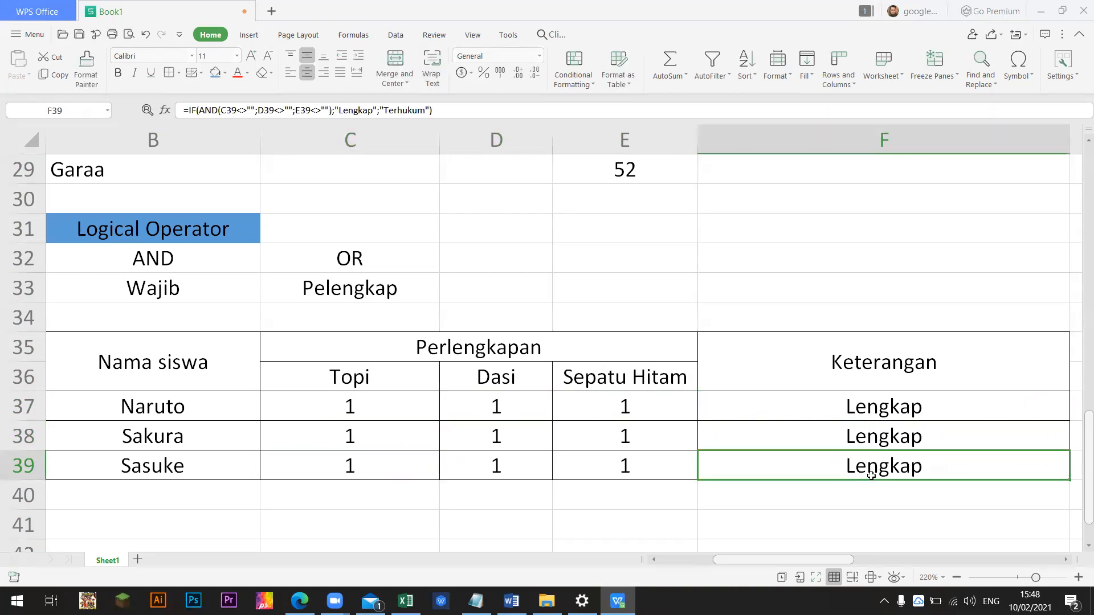
click(517, 412)
click(598, 411)
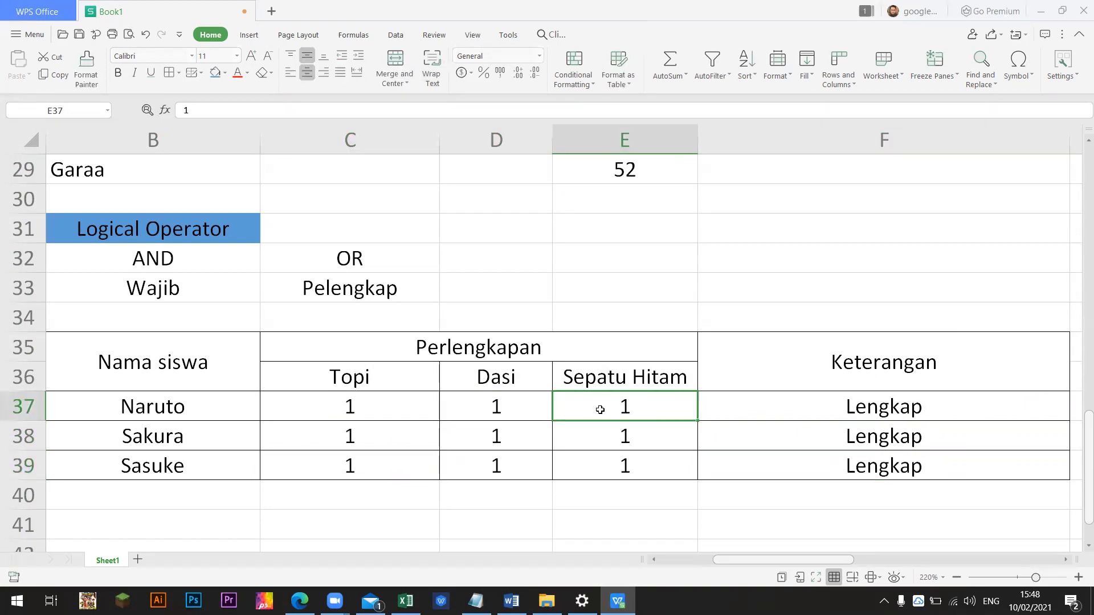
key(Delete)
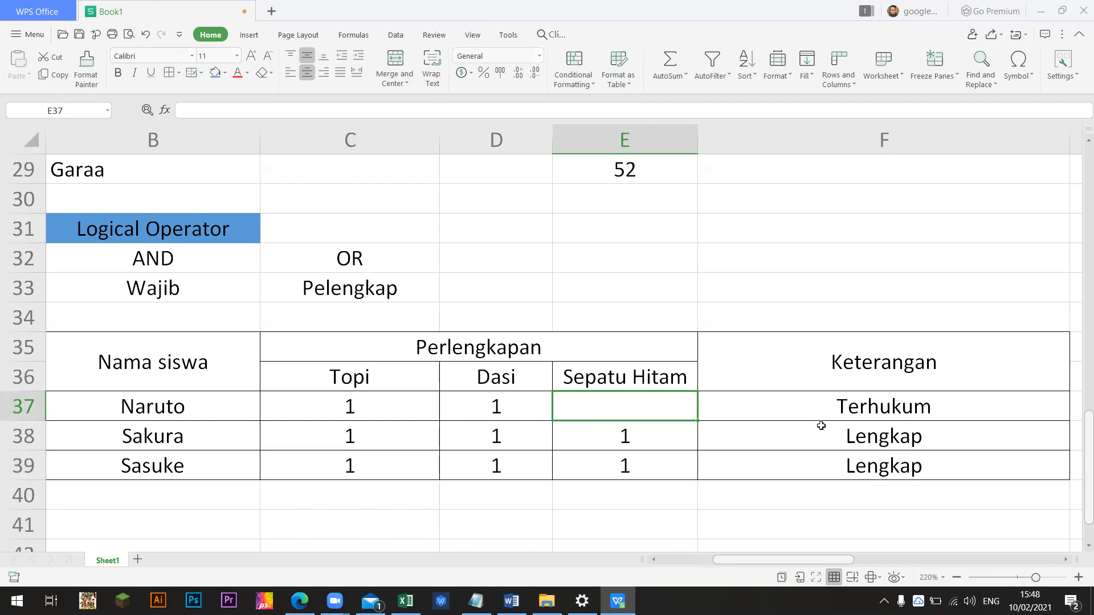
Examine the AND function and its C37, D37 and E37 conditions in Naruto's Keterangan formula in F37.
click(865, 410)
double_click(864, 411)
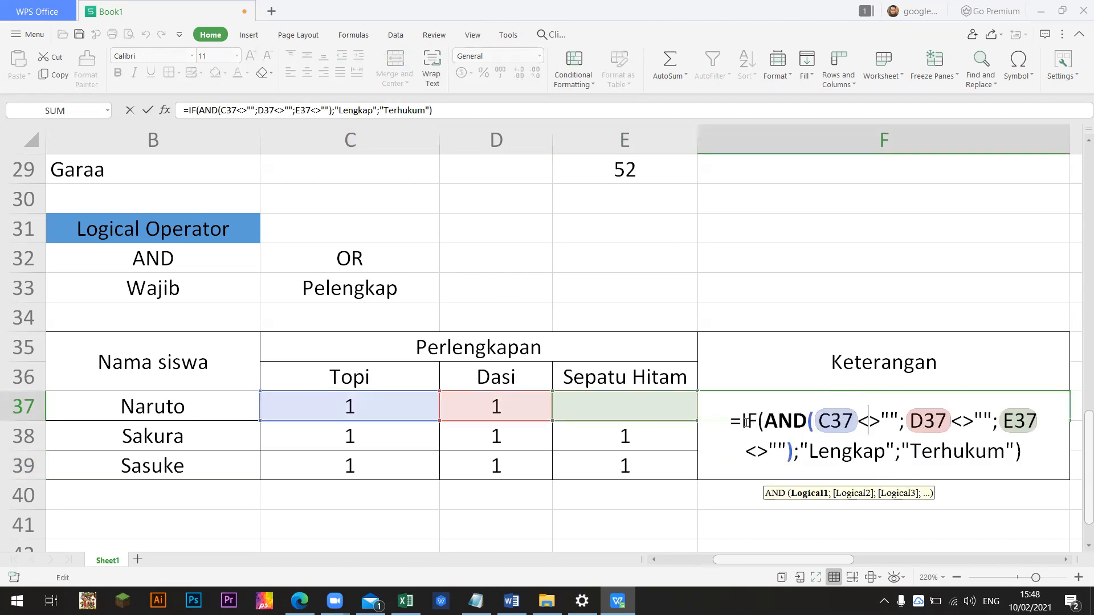
drag(779, 421, 805, 422)
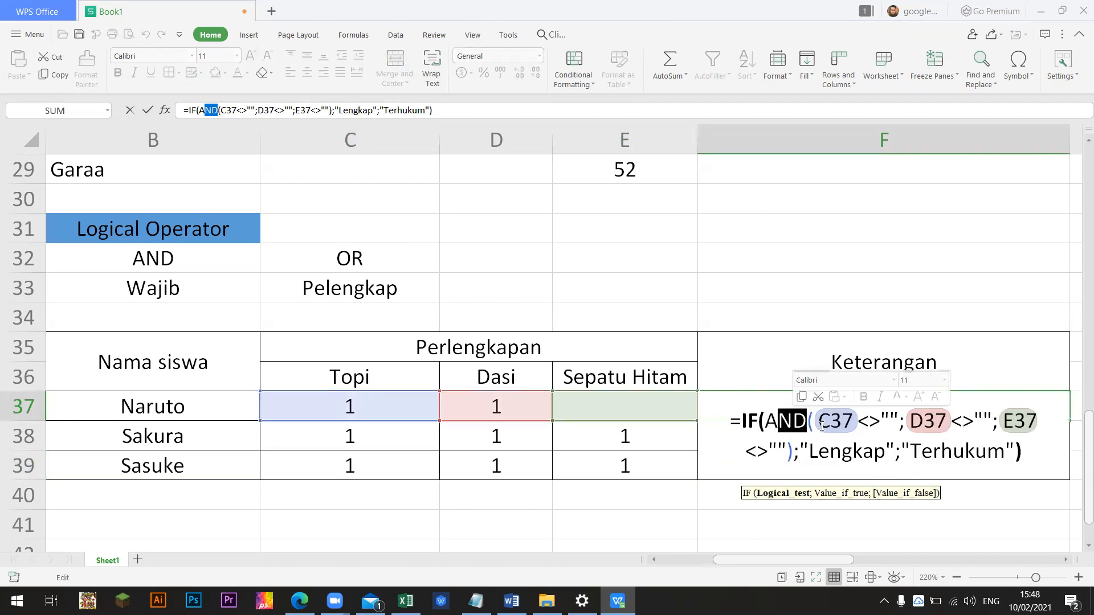
click(188, 289)
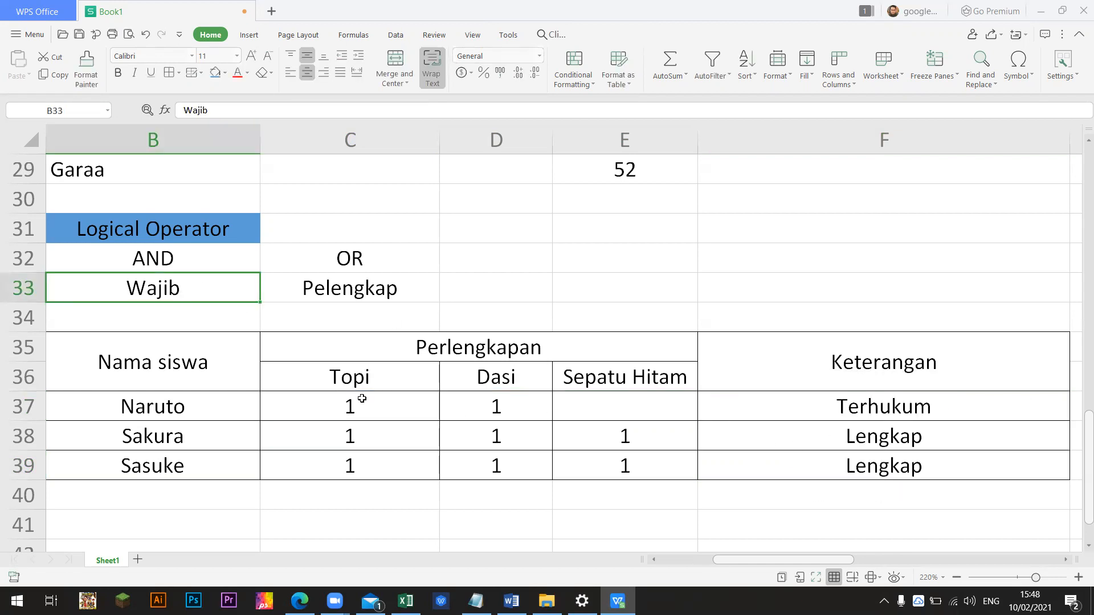
click(359, 398)
click(497, 407)
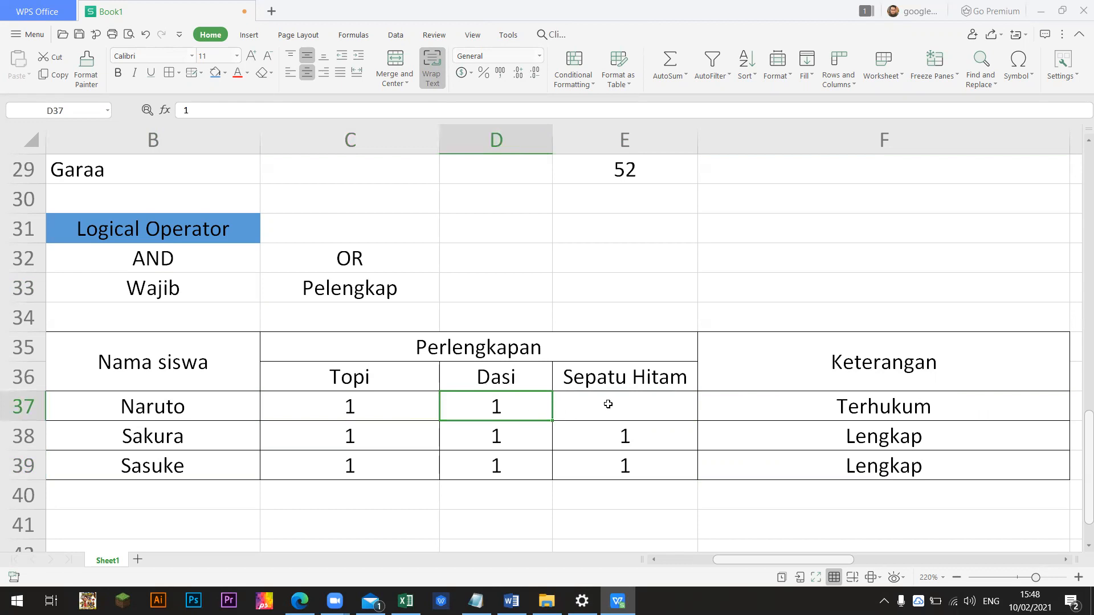
click(635, 403)
double_click(857, 402)
drag(766, 421, 898, 423)
click(845, 425)
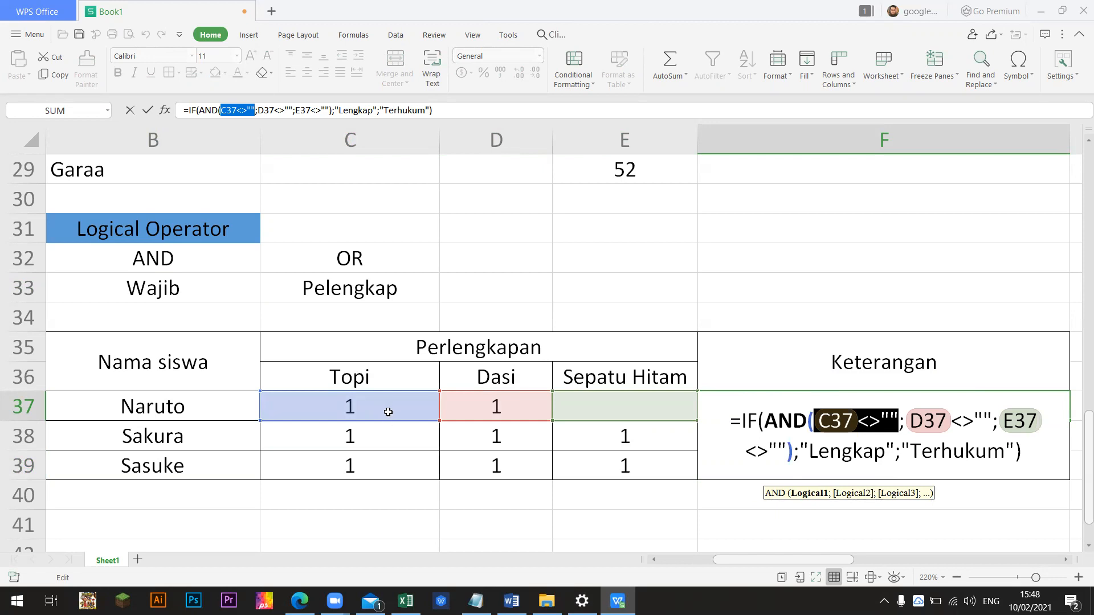
drag(921, 427, 974, 422)
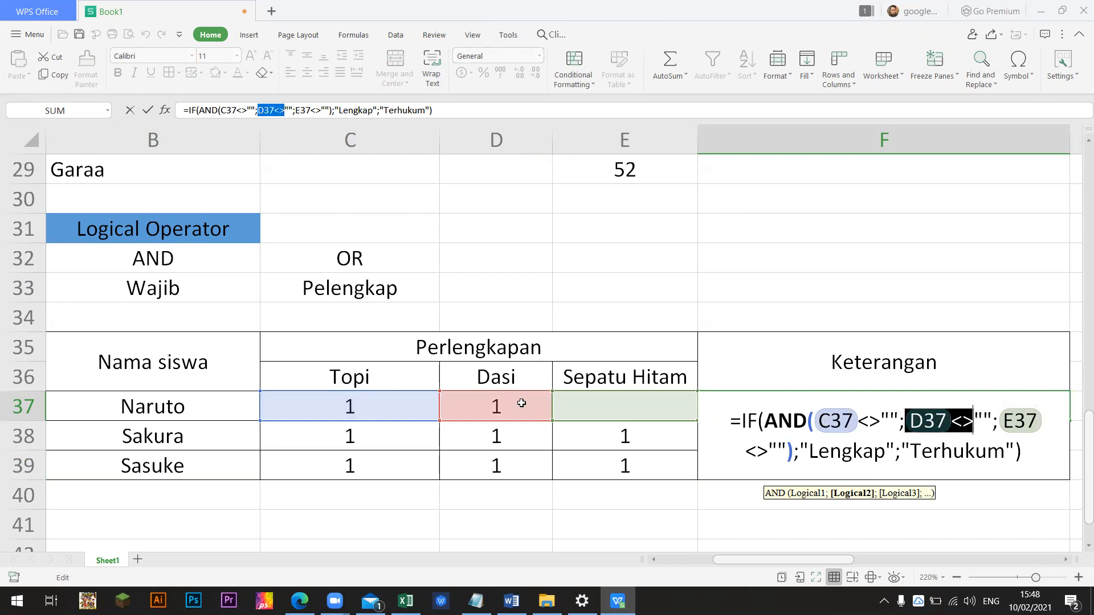
click(950, 422)
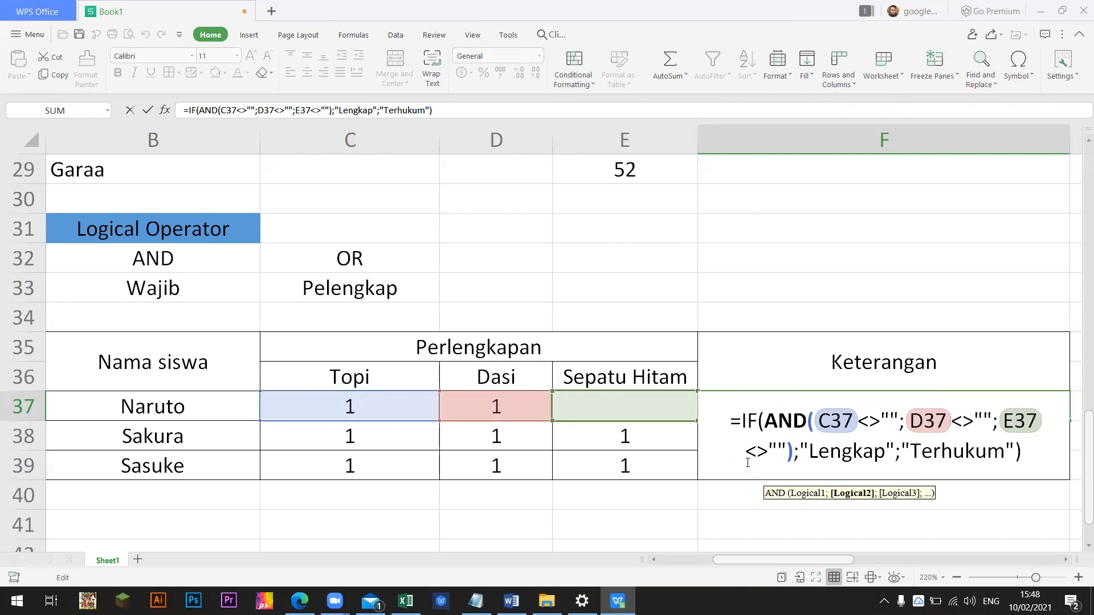
Review the IF structure in F37: the AND logical test and the "Lengkap" and "Terhukum" results.
drag(799, 451, 893, 453)
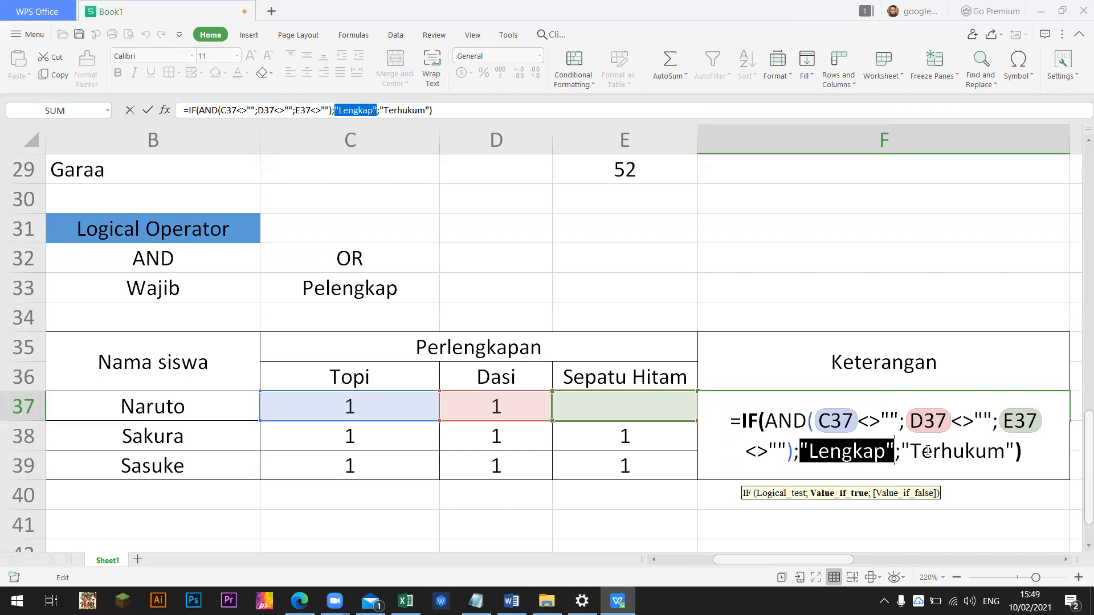
double_click(748, 422)
drag(767, 424, 785, 452)
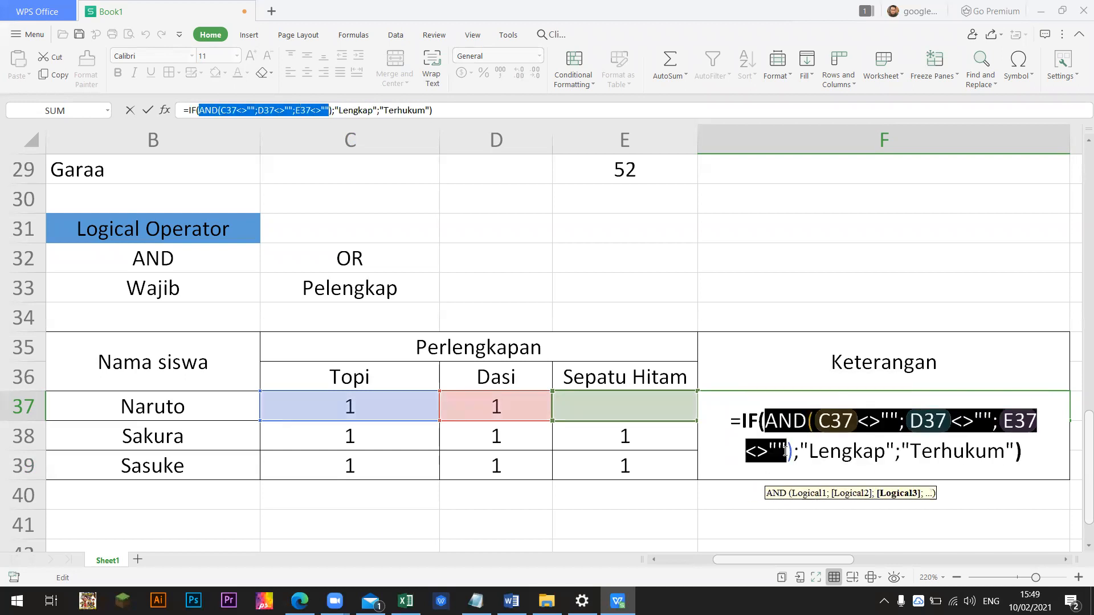
double_click(748, 422)
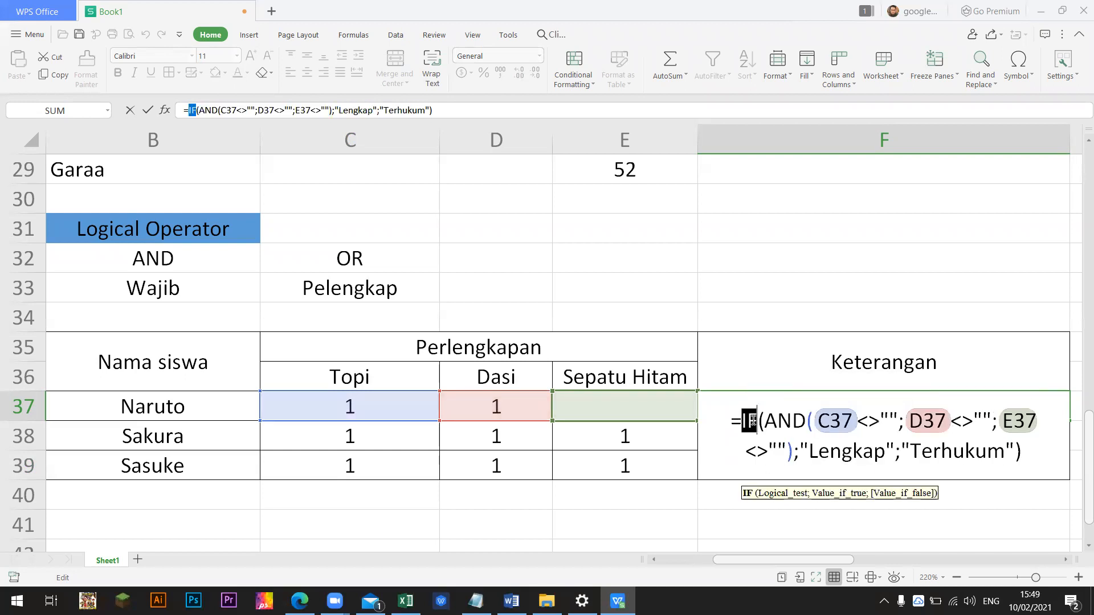
drag(763, 422, 793, 443)
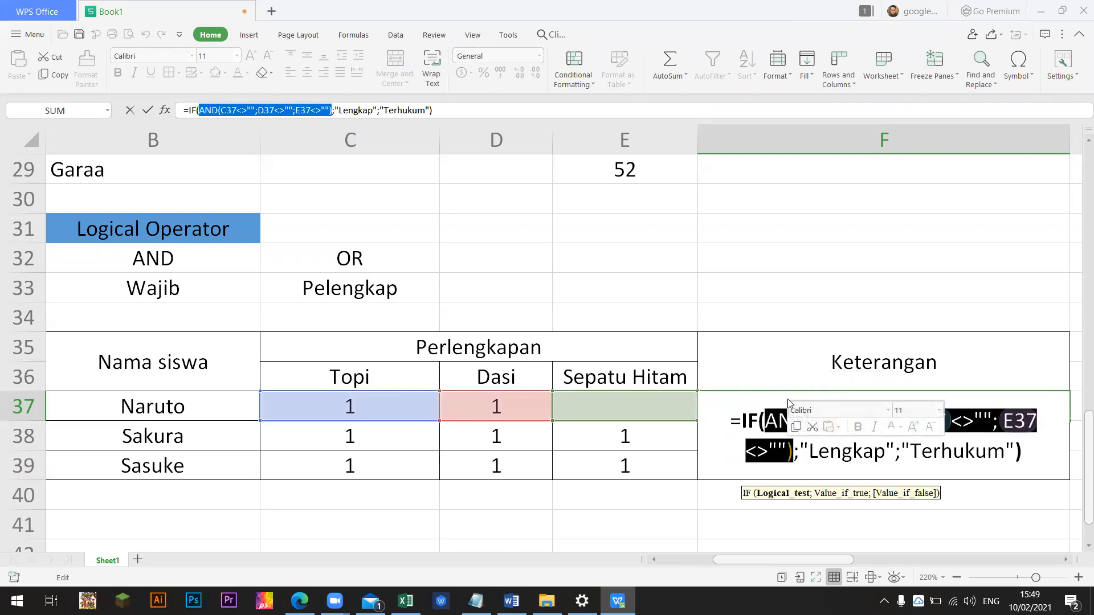
drag(806, 451, 1007, 450)
click(948, 523)
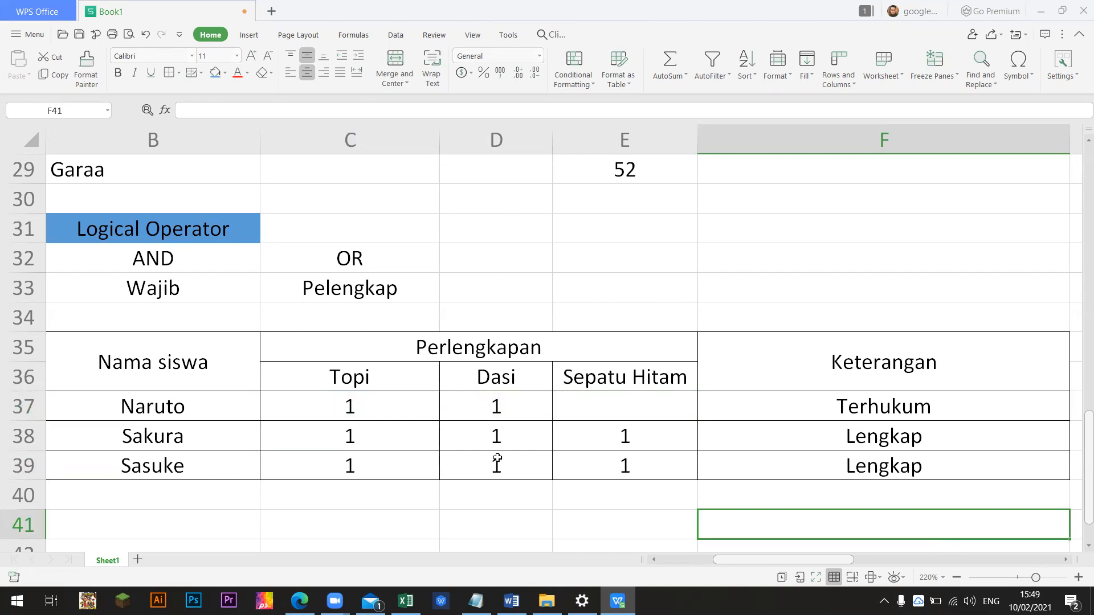
Replace the AND function with OR in Naruto's Keterangan formula in F37.
click(834, 406)
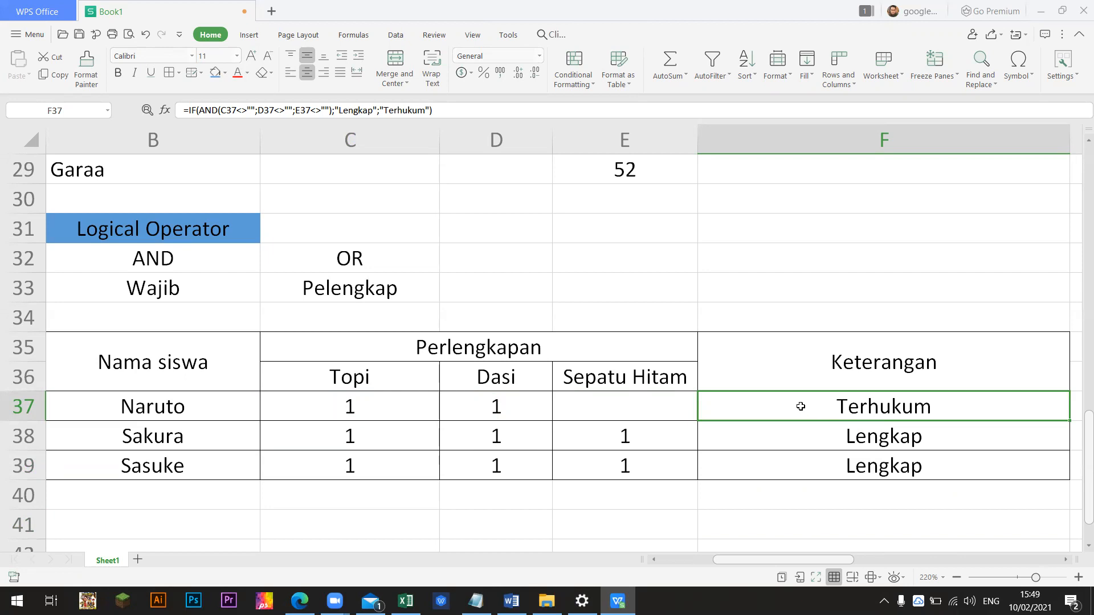
double_click(843, 408)
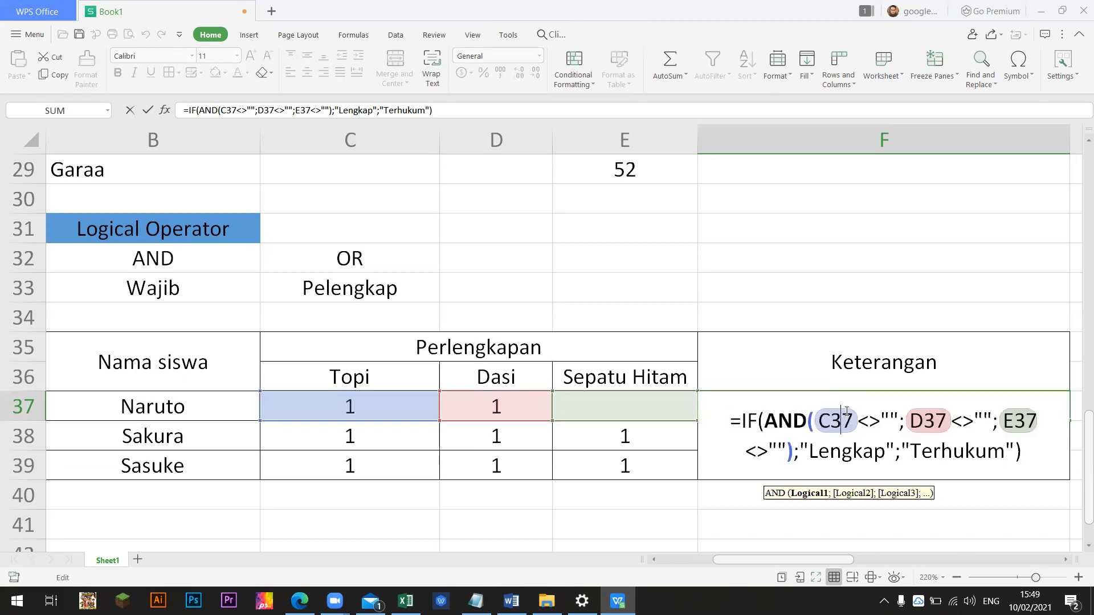
click(808, 422)
key(shift+Left)
key(shift+Left)
key(shift+Left)
key(BackSpace)
text(OR)
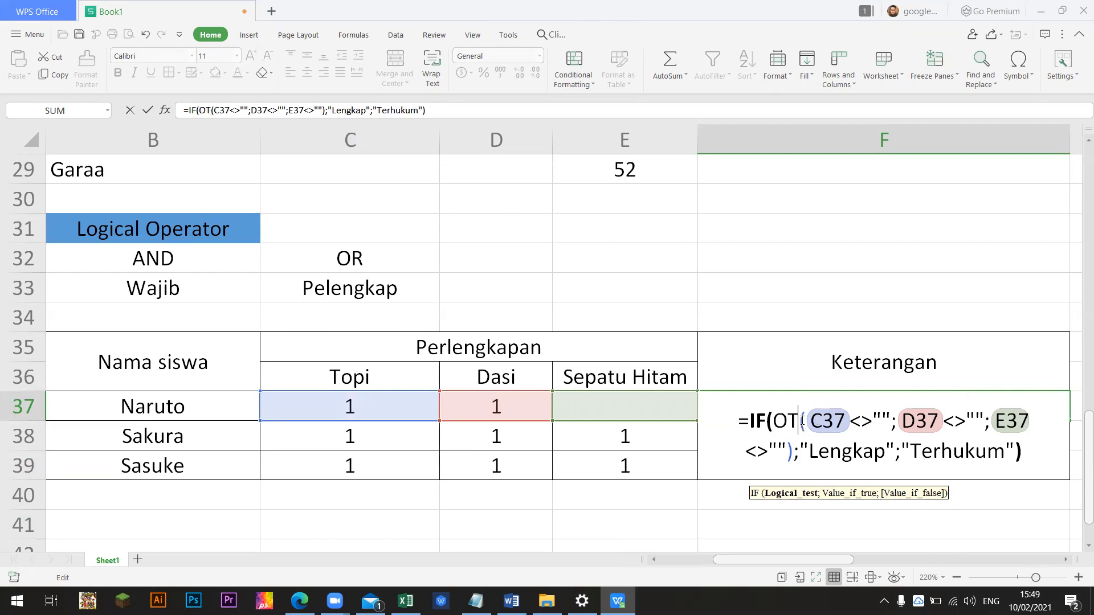
key(Return)
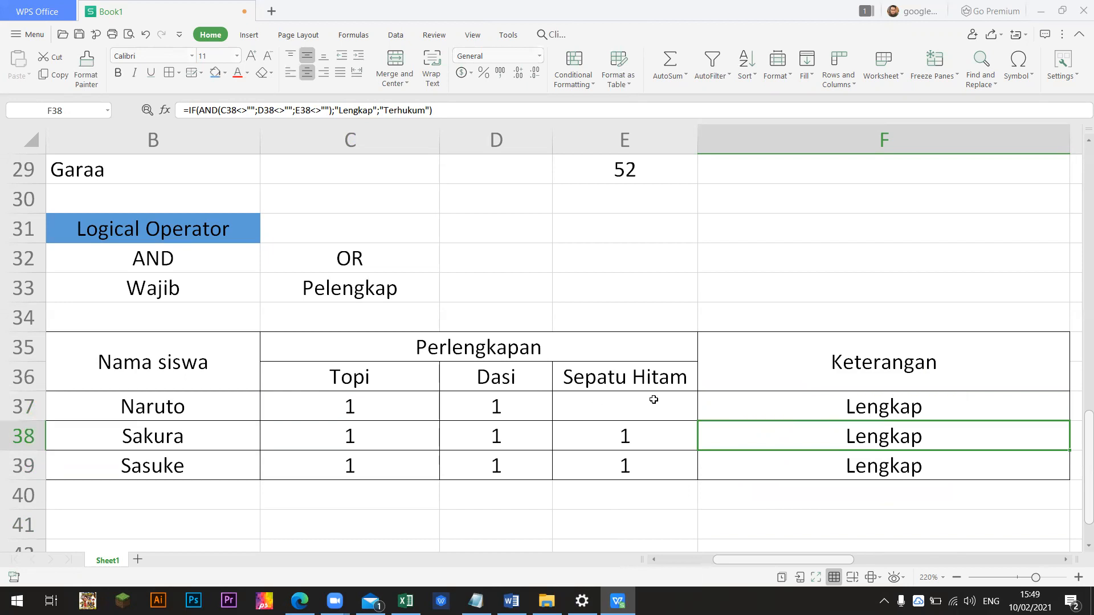
Clear Naruto's Dasi cell D37 and Topi cell C37 to test the OR formula.
click(849, 406)
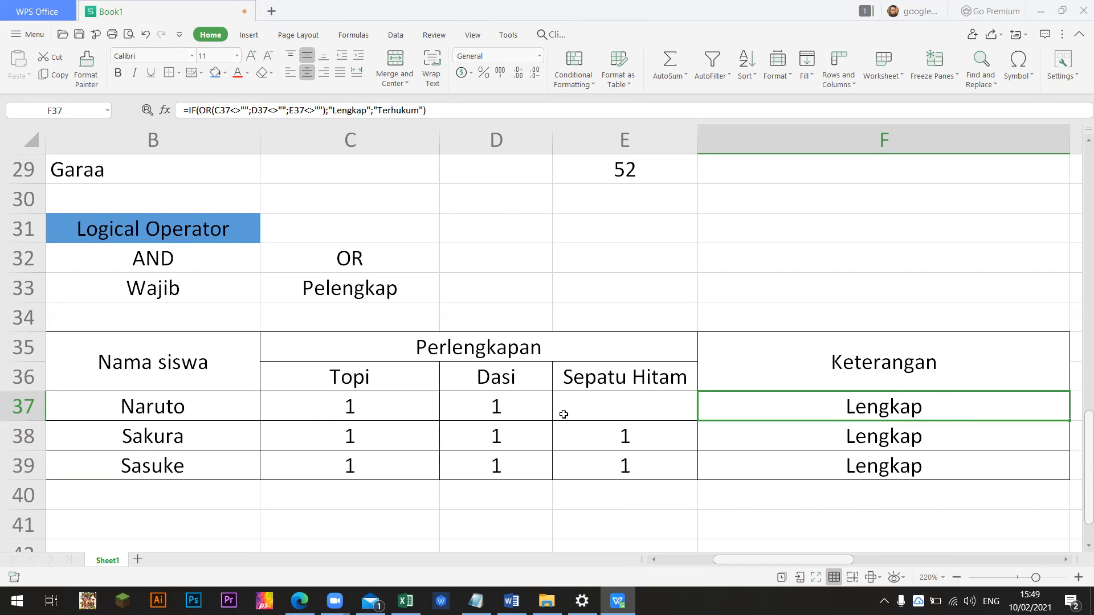
click(605, 406)
click(524, 409)
key(Delete)
click(408, 402)
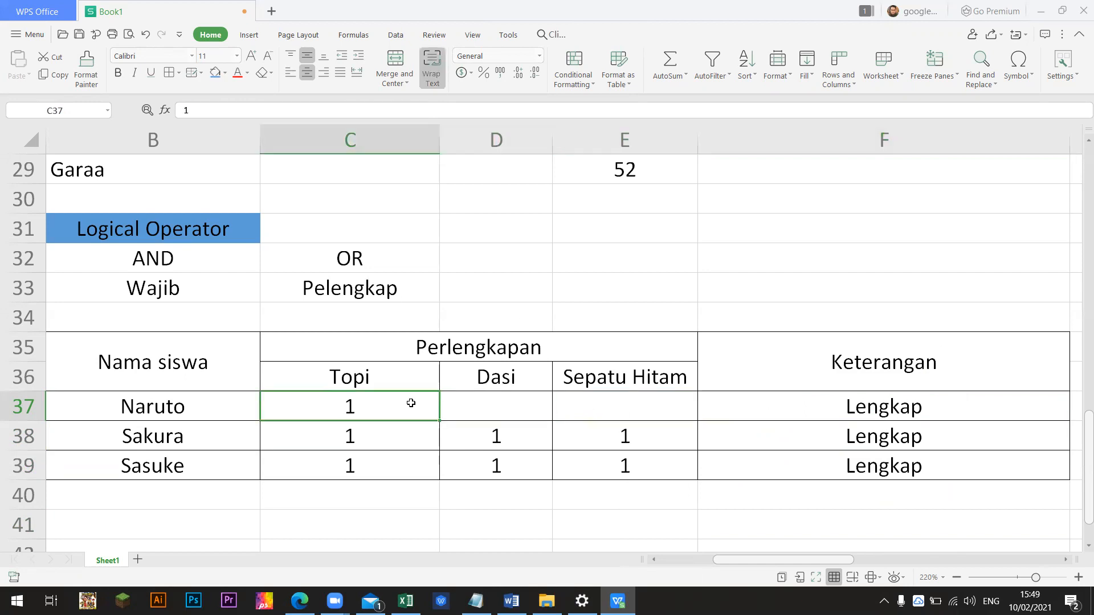
key(Delete)
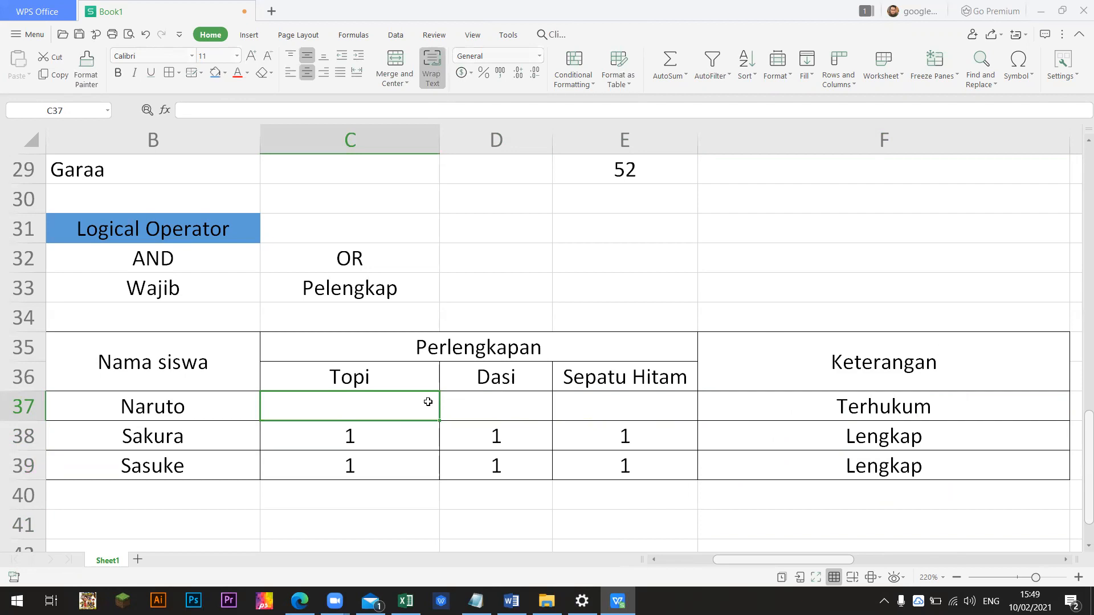
Enter 1 in Naruto's Dasi cell D37 as his only piece of equipment.
click(486, 411)
text(1)
click(625, 438)
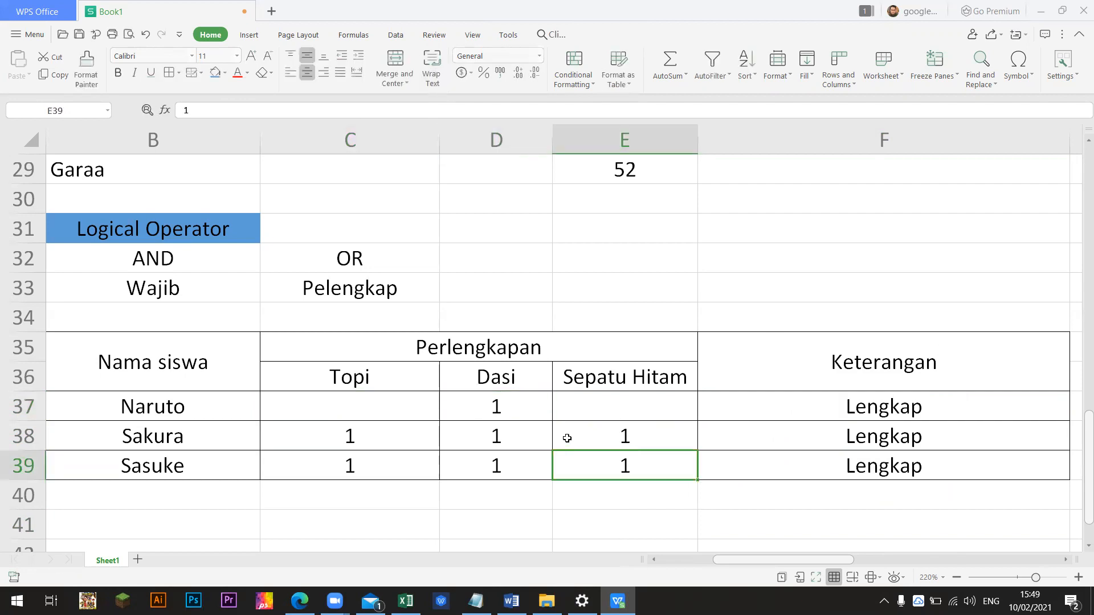
click(503, 408)
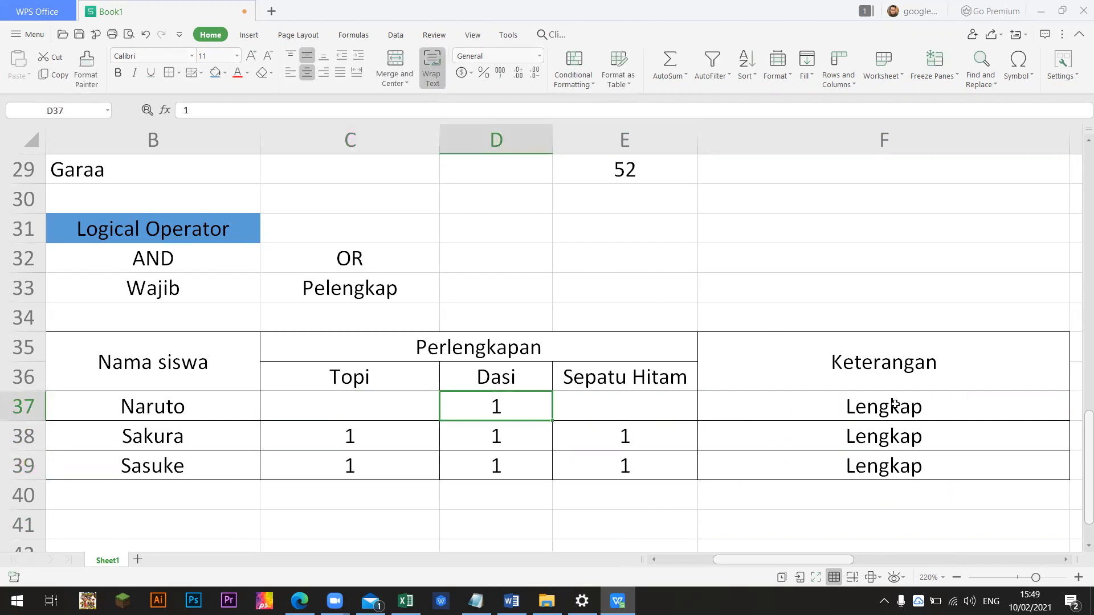
Examine the OR conditions in the F37 formula and the "Lengkap" and "Terhukum" results they lead to.
double_click(891, 407)
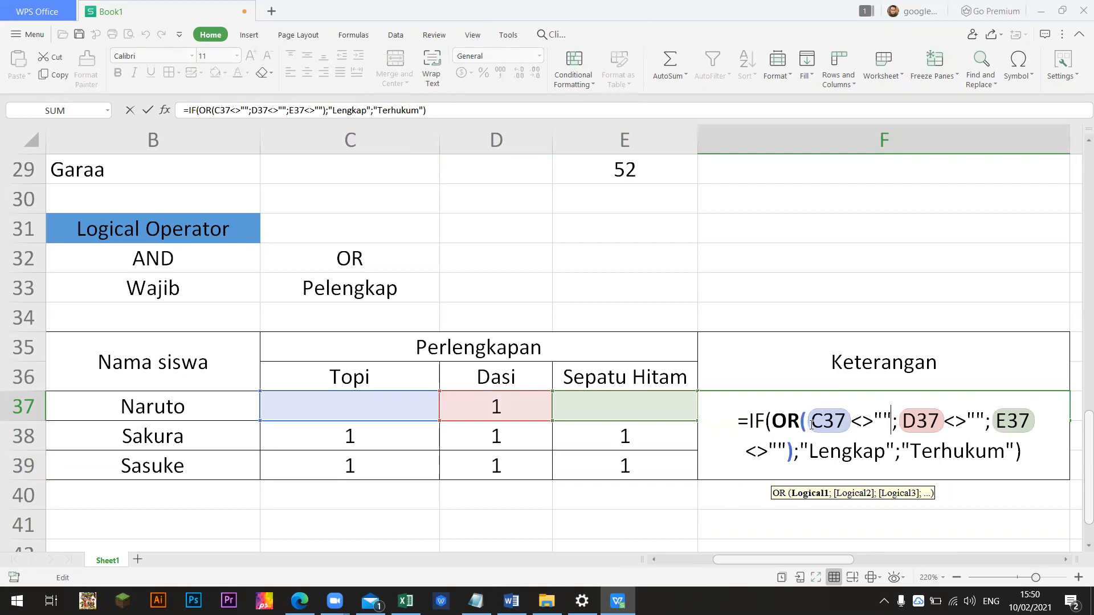
drag(815, 422, 880, 422)
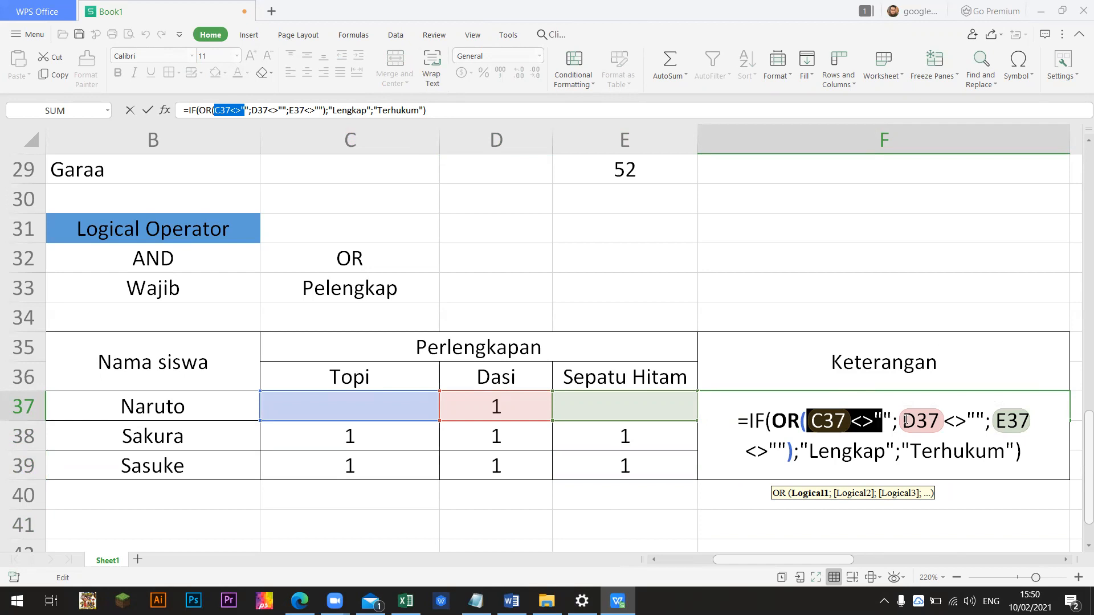
click(976, 423)
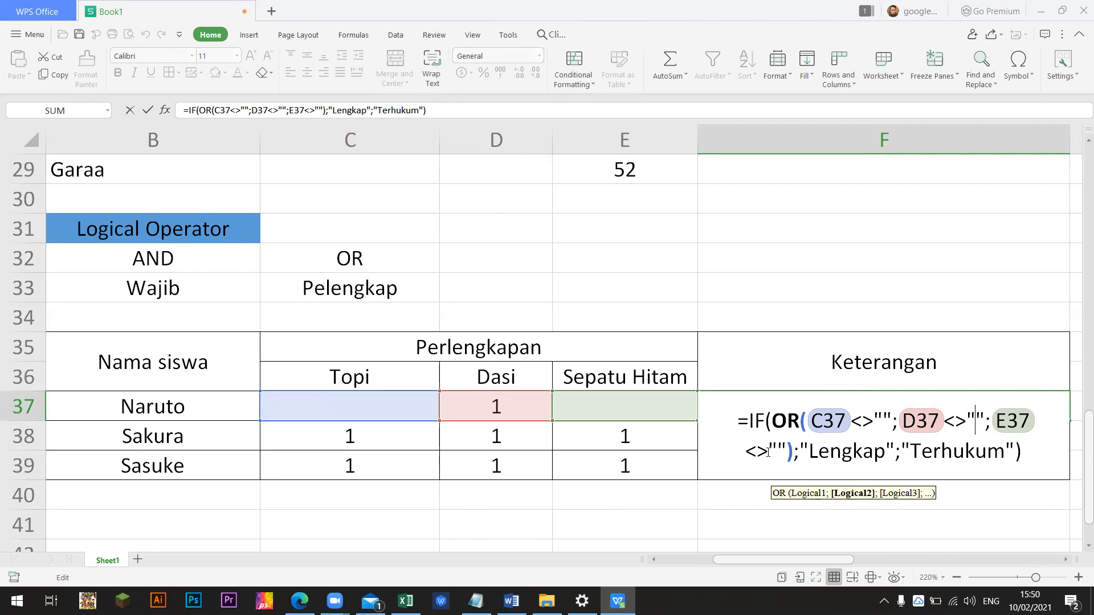
drag(809, 451, 873, 451)
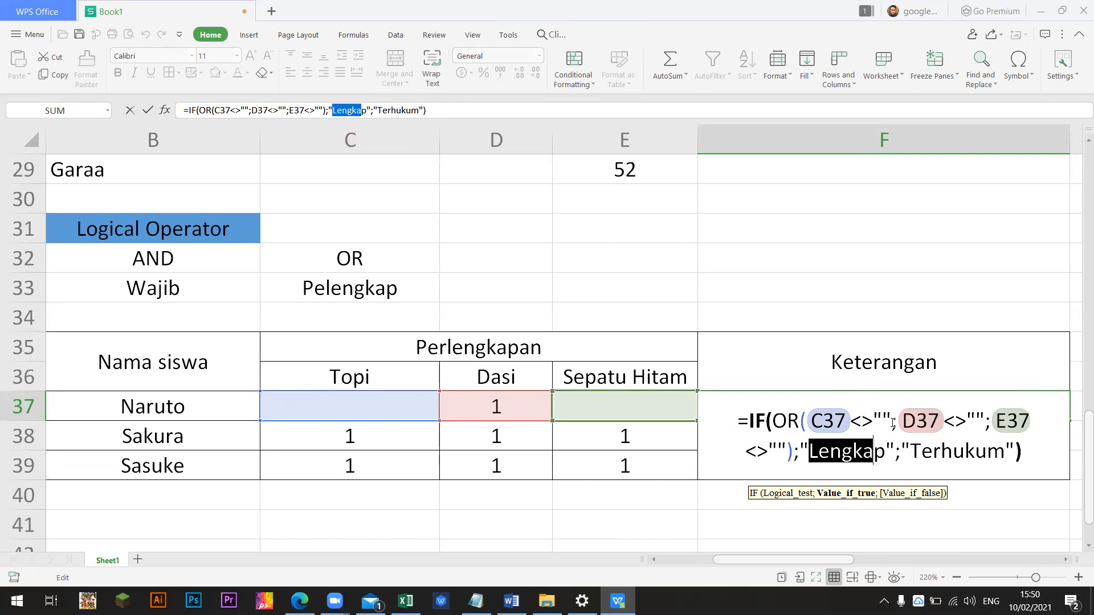
click(975, 422)
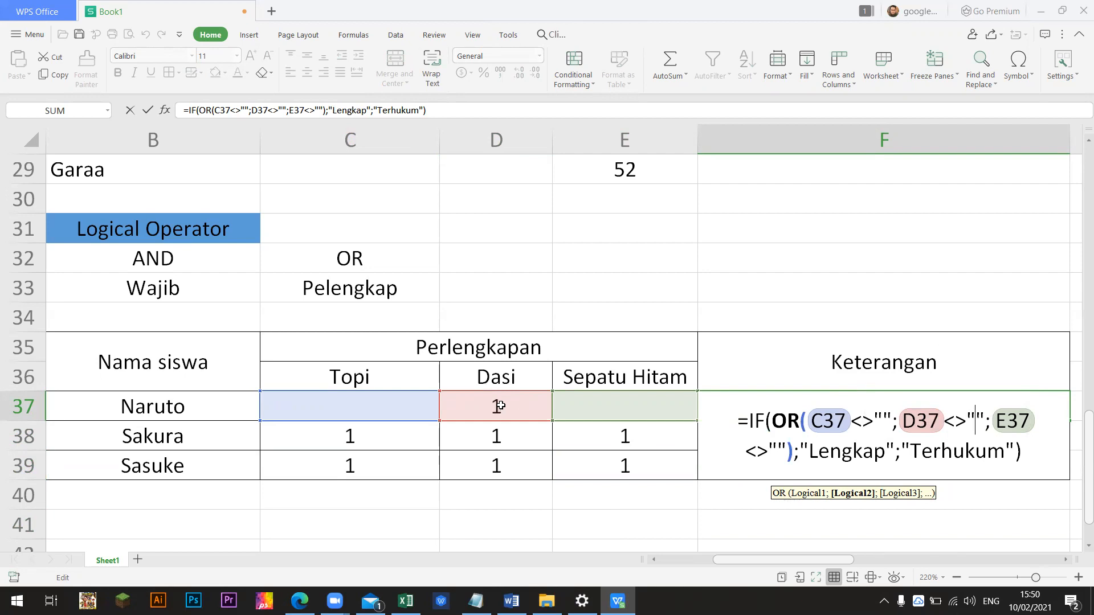
drag(809, 451, 887, 453)
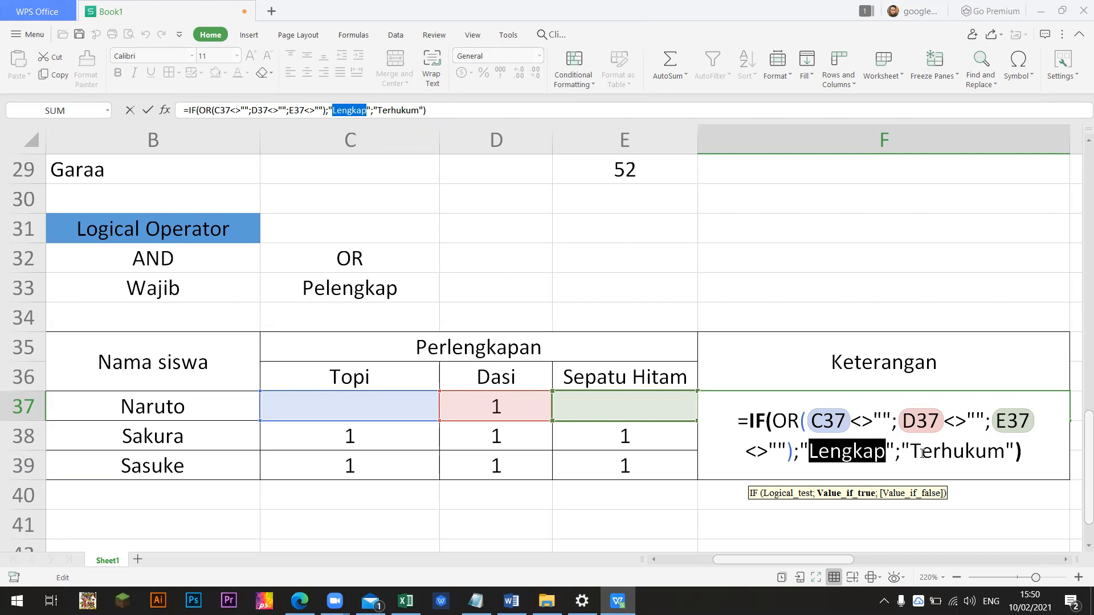
drag(912, 452, 1005, 452)
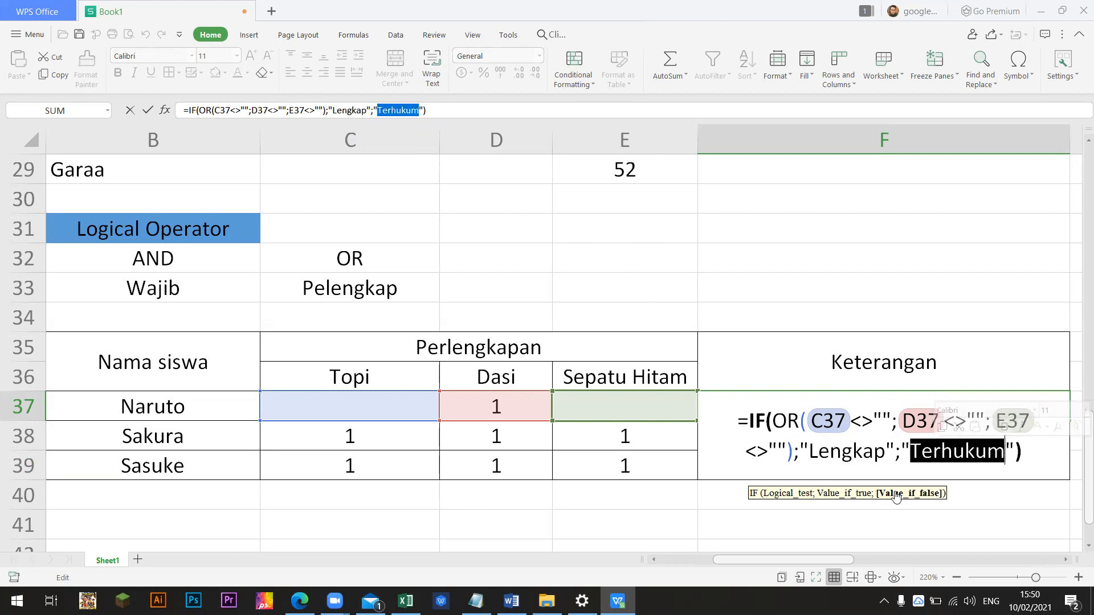
key(Escape)
key(Return)
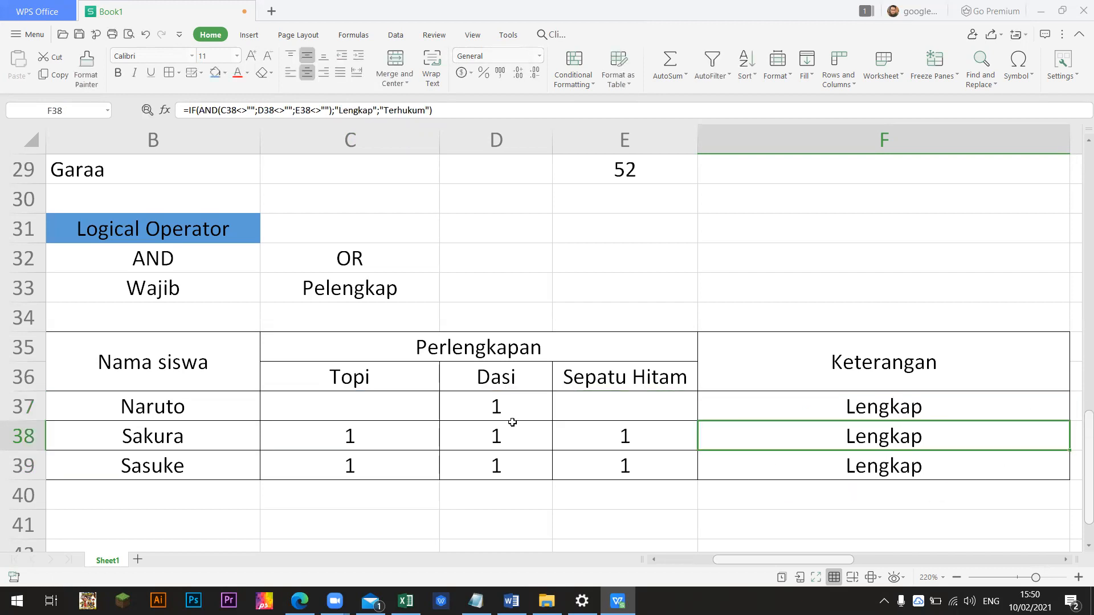
Clear Naruto's Dasi cell D37 and check his Keterangan cell F37.
click(502, 411)
key(Delete)
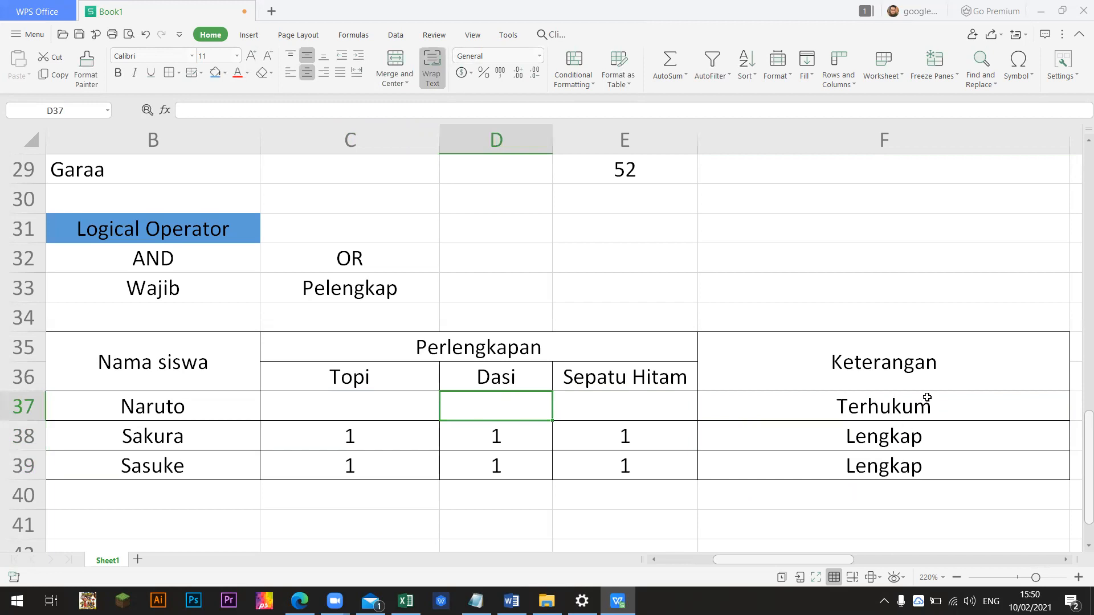
click(868, 415)
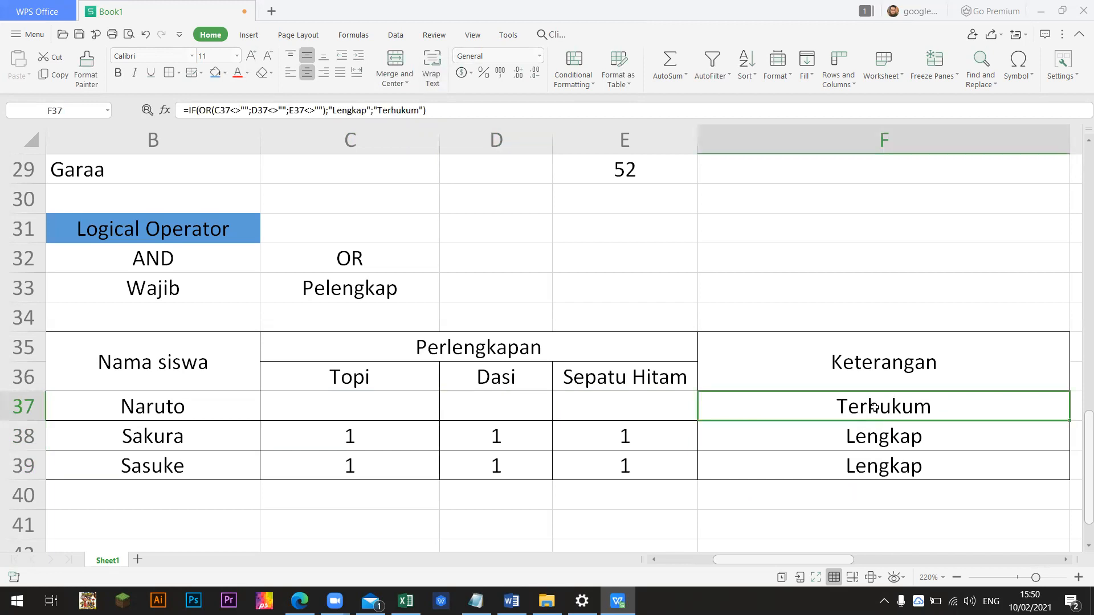
Replace OR with AND in the IF formula in Naruto's Keterangan cell F37.
double_click(874, 407)
drag(800, 422, 776, 425)
text(AND)
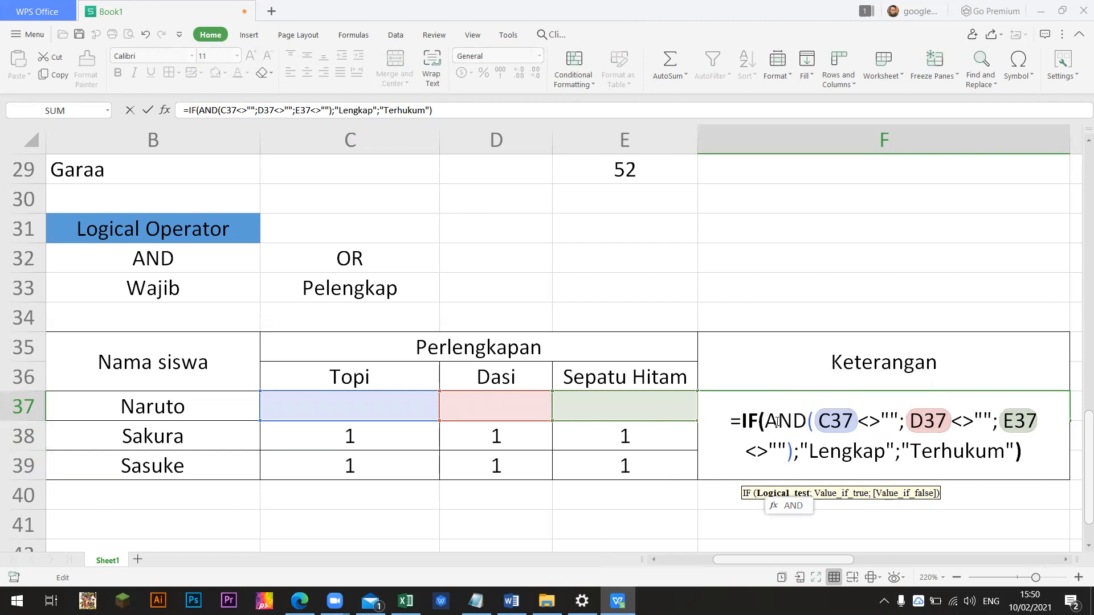
key(Return)
Enter 1 in Naruto's cells C37 (Topi), E37 (Sepatu Hitam) and D37 (Dasi) to test the AND formula.
click(396, 407)
text(1)
click(481, 431)
click(614, 402)
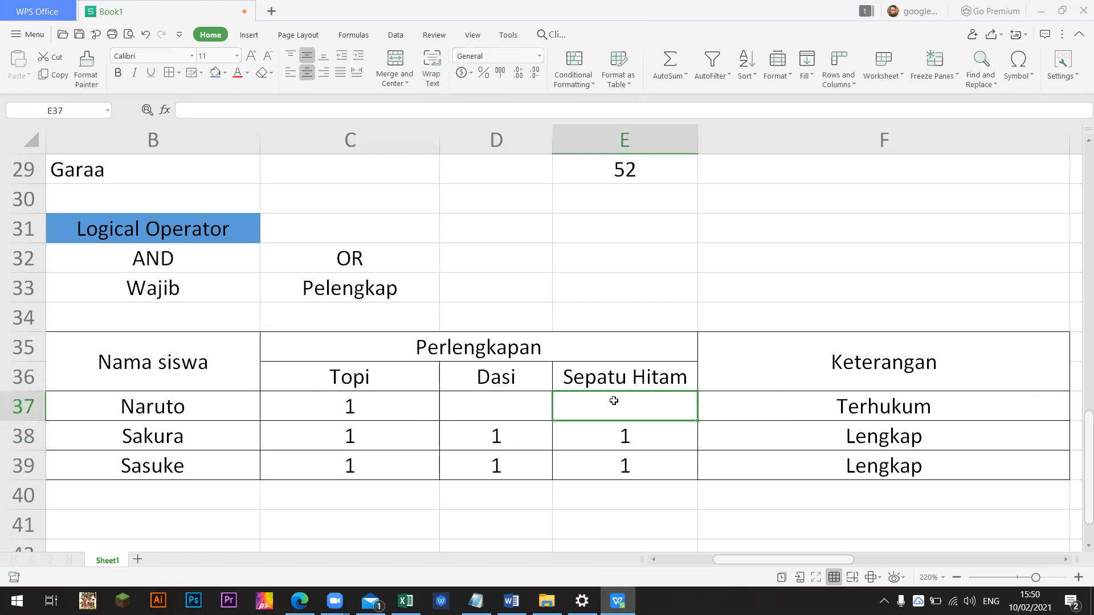
text(1)
click(815, 423)
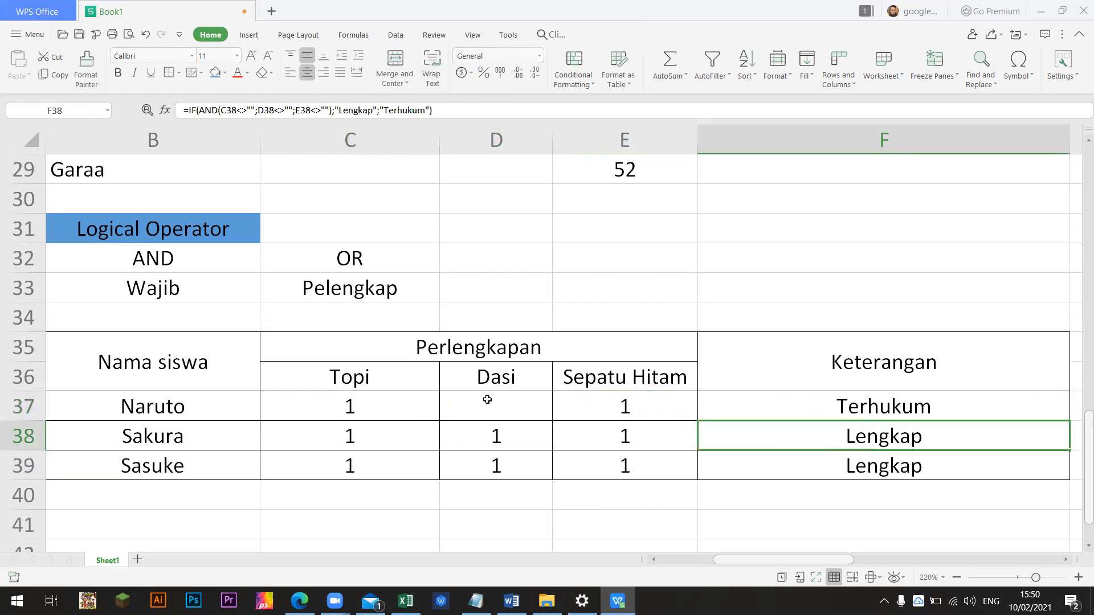
click(485, 399)
text(1)
click(598, 431)
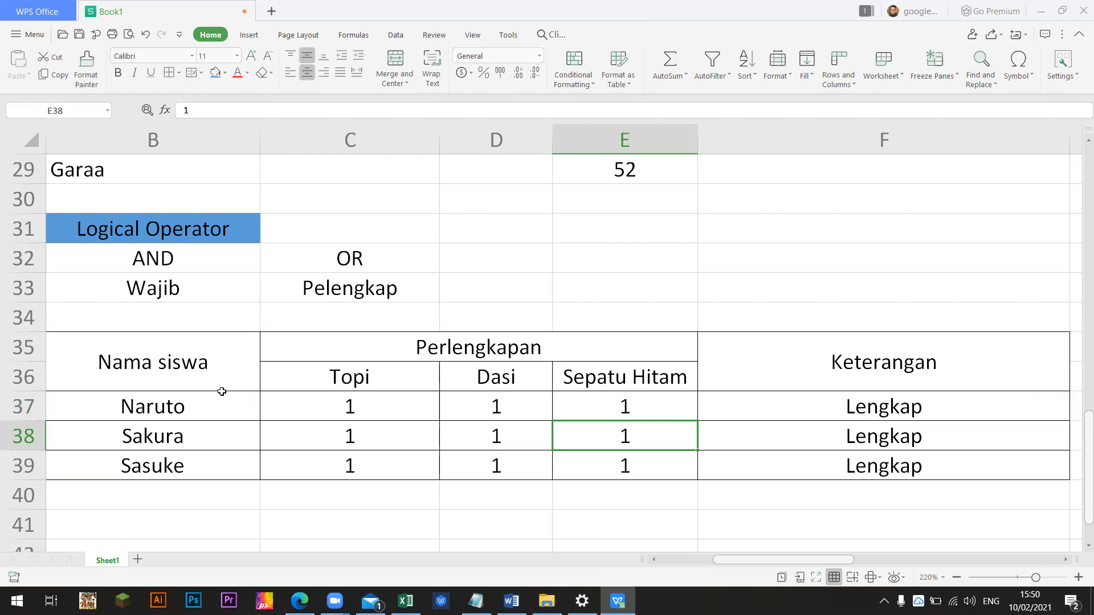
Review the sheet's Contoh IF, Lookup and Logical Operator sections from beginning to end.
scroll(154, 382, up, 4)
scroll(158, 388, up, 6)
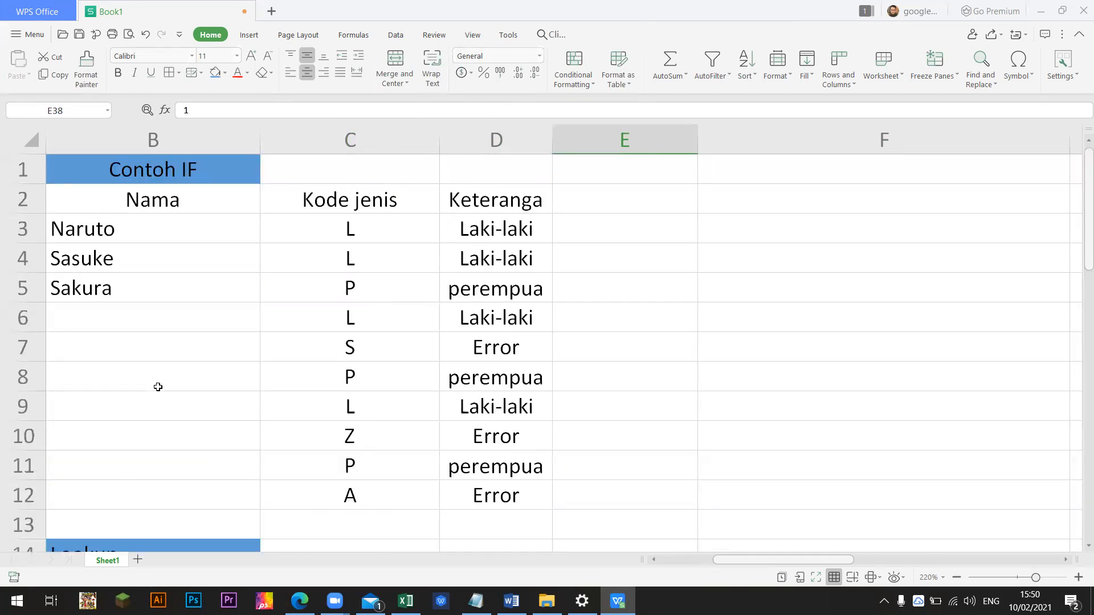
click(194, 170)
scroll(154, 387, down, 2)
scroll(155, 387, down, 1)
click(183, 359)
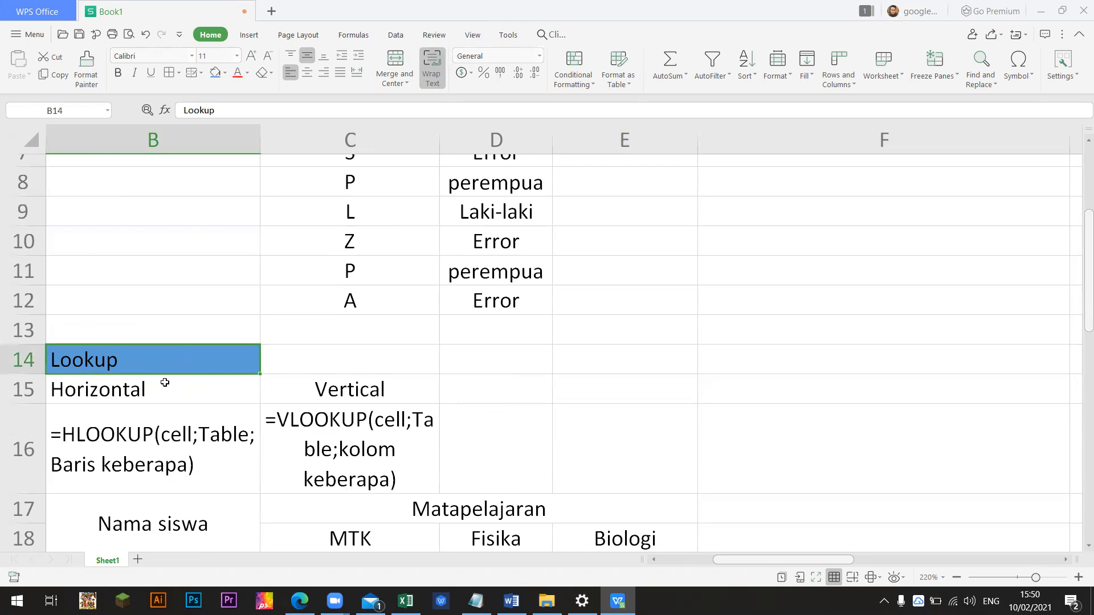
scroll(164, 382, down, 4)
click(212, 454)
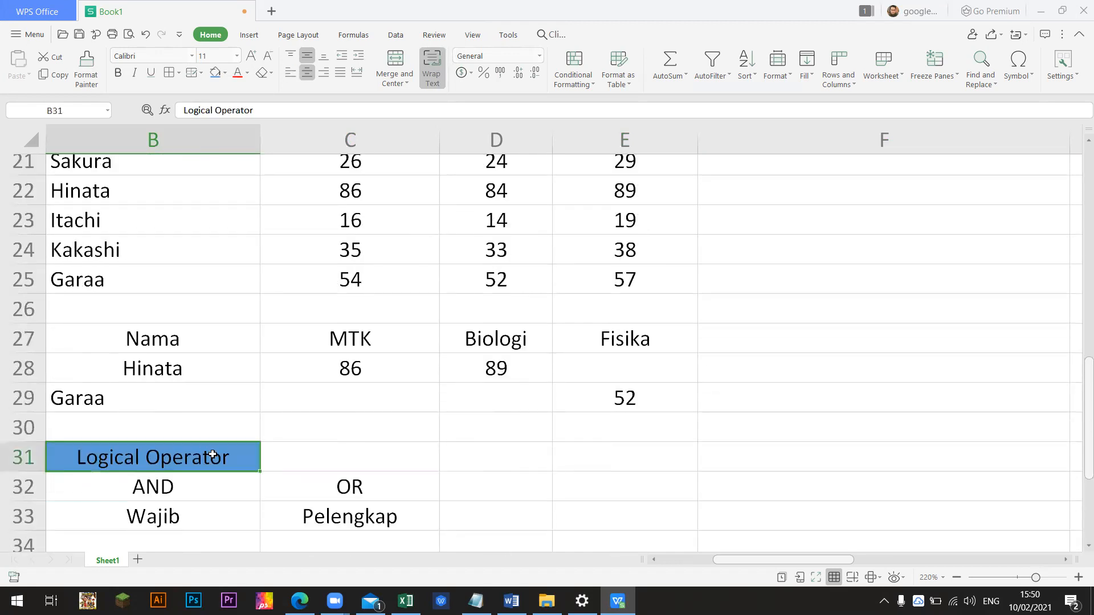
scroll(263, 454, down, 3)
scroll(268, 452, down, 1)
click(195, 475)
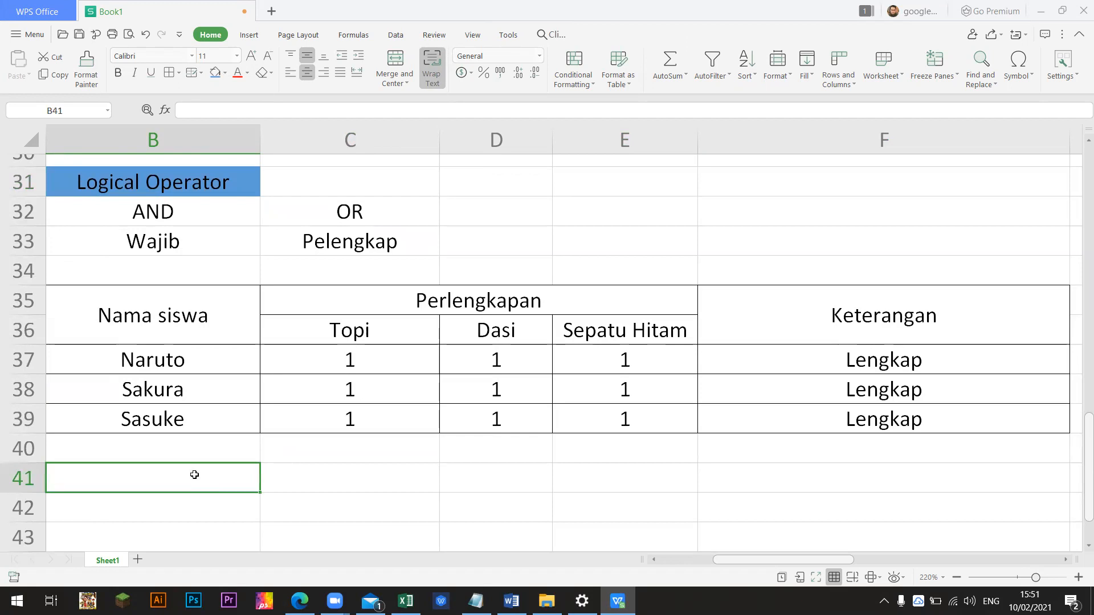
mouse_move(335, 601)
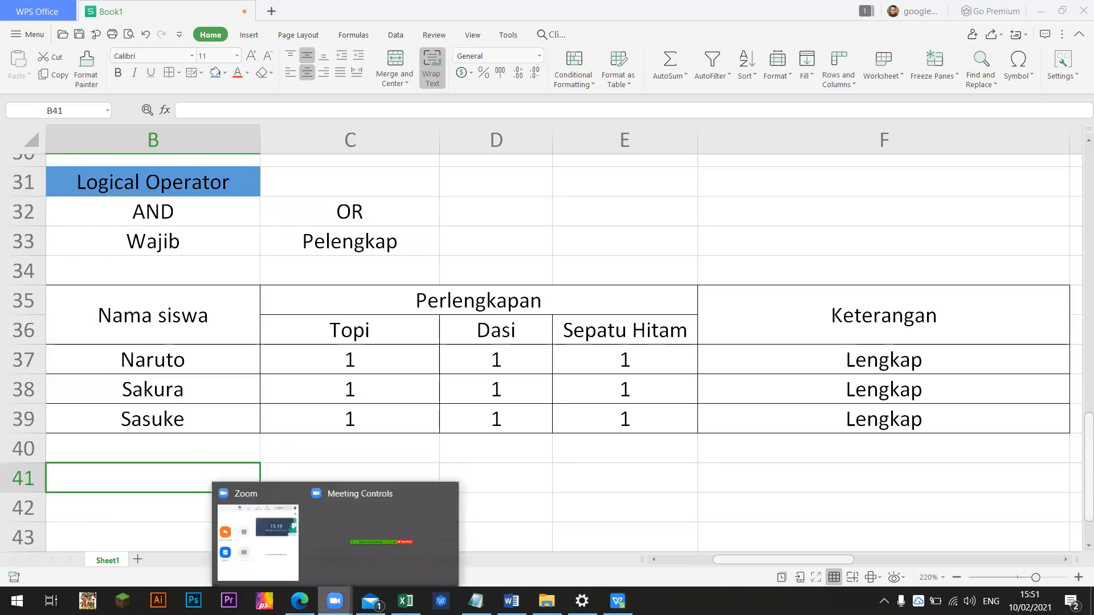
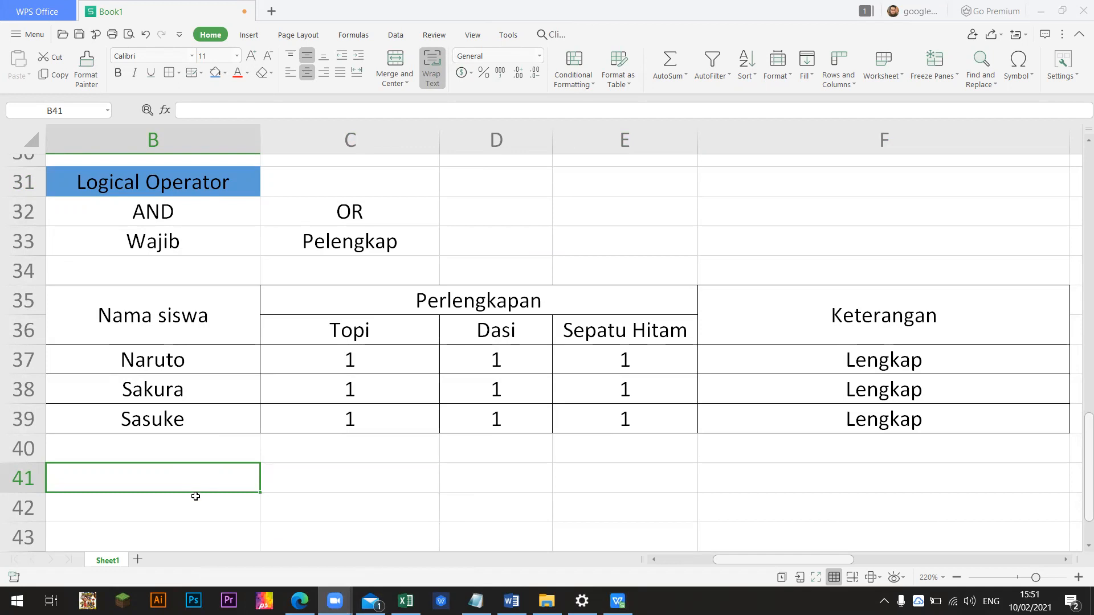
scroll(196, 496, up, 6)
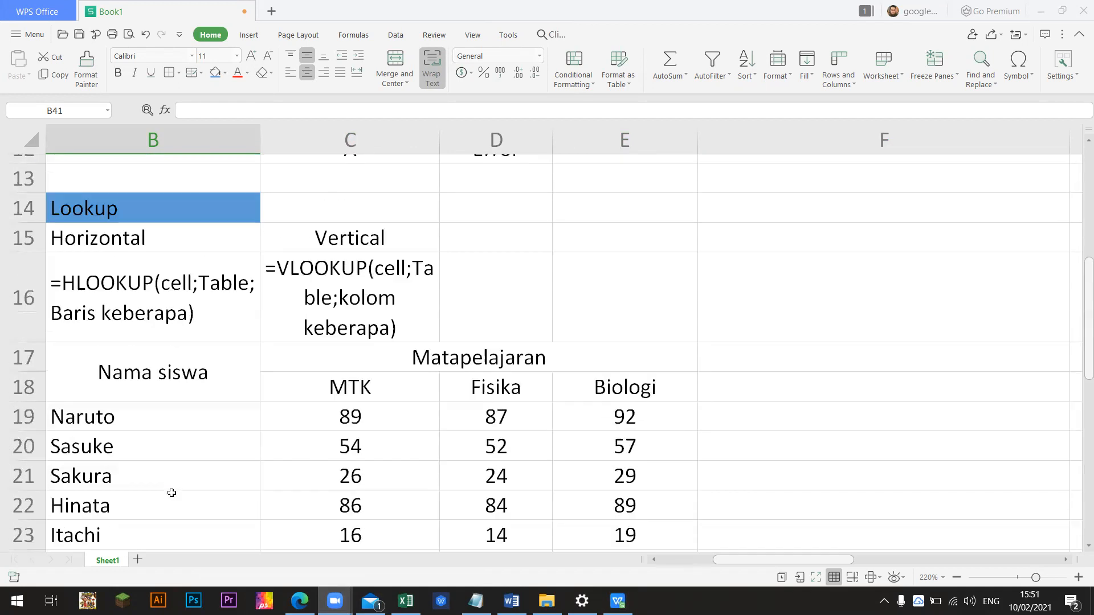
Open Materi#7.xlsx from the 3Materi Praktek folder to view its lookup exercise, and close it again.
click(547, 601)
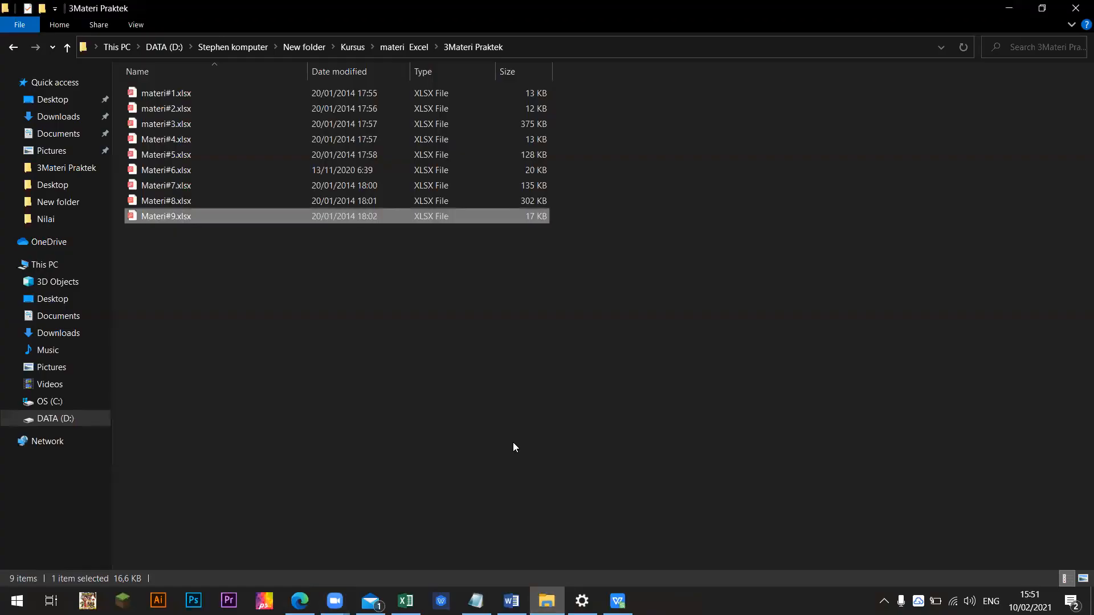
click(259, 343)
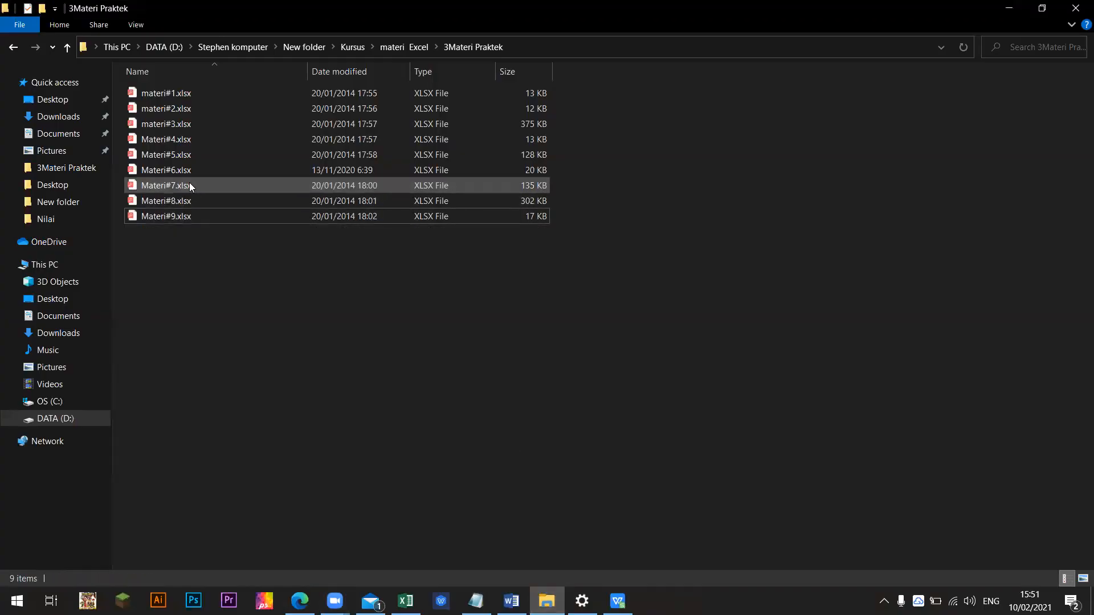
click(190, 184)
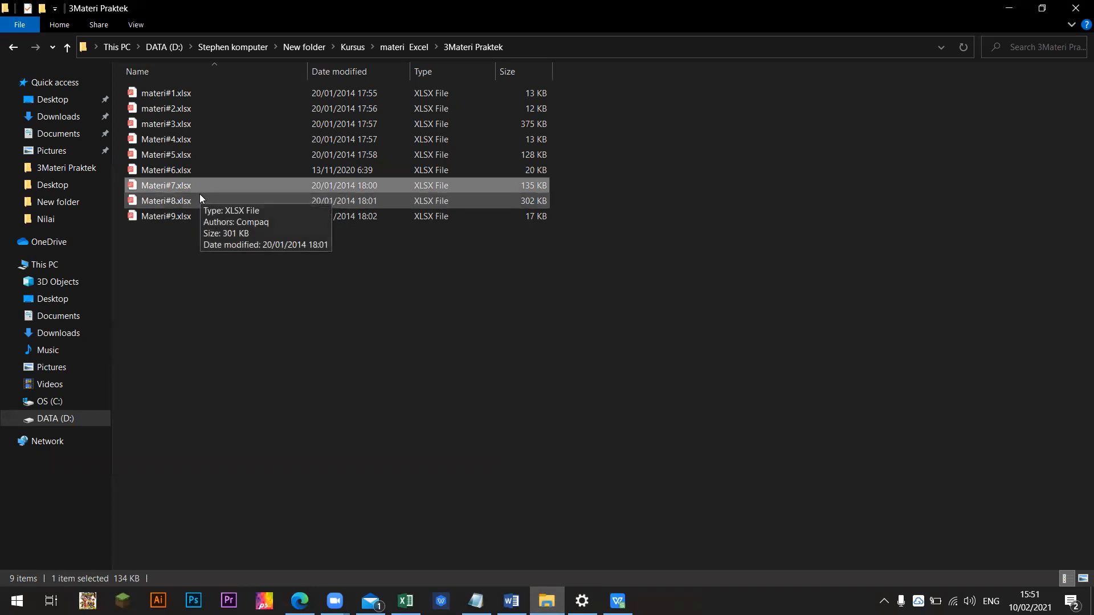
key(Return)
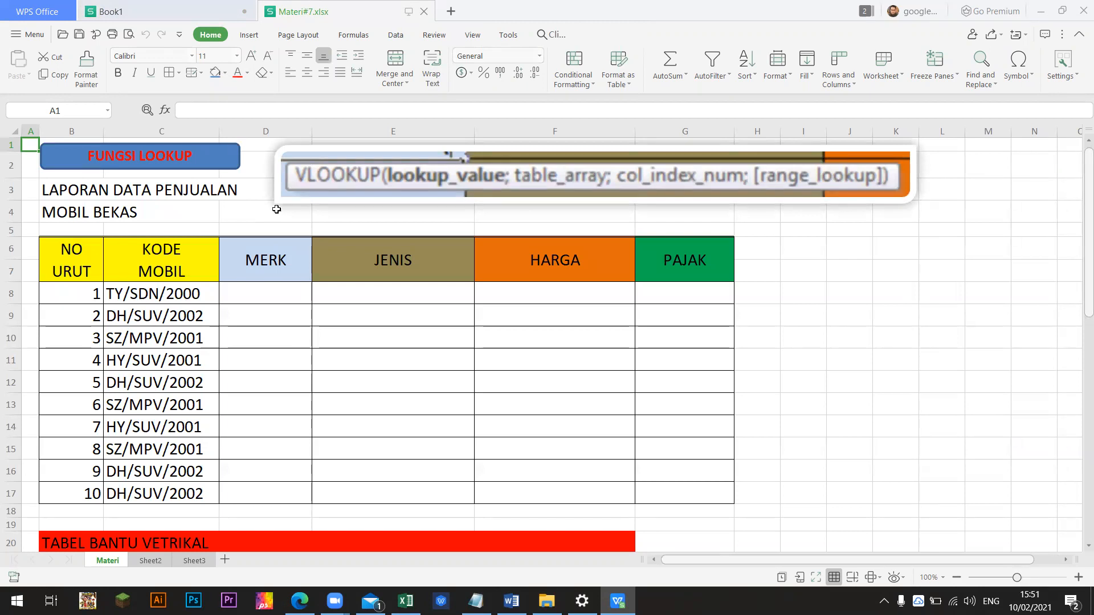
click(1079, 12)
click(665, 322)
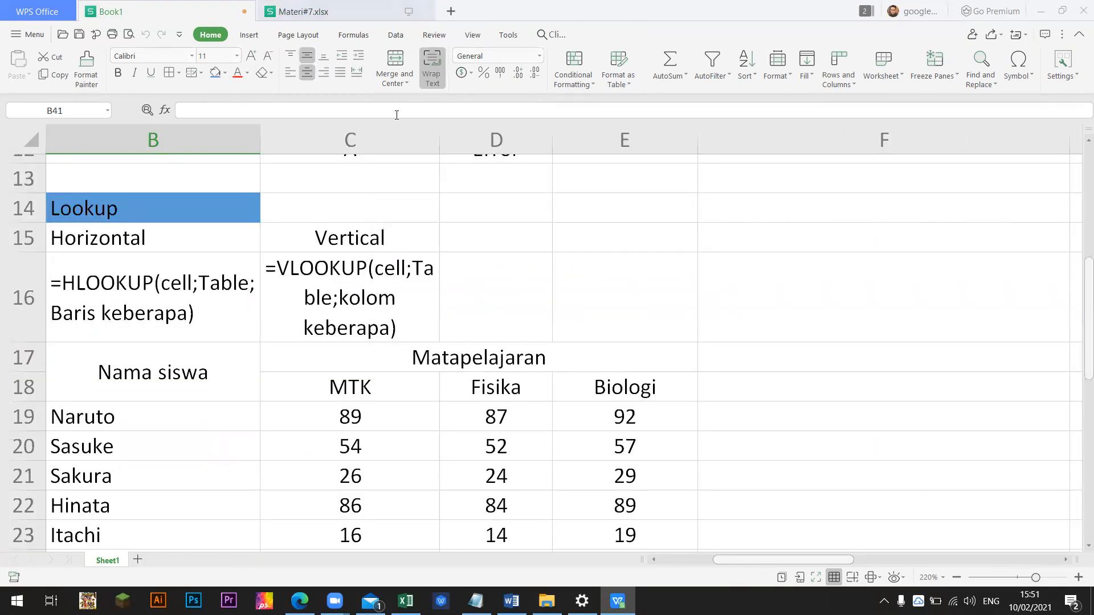
scroll(371, 213, up, 1)
scroll(371, 213, up, 4)
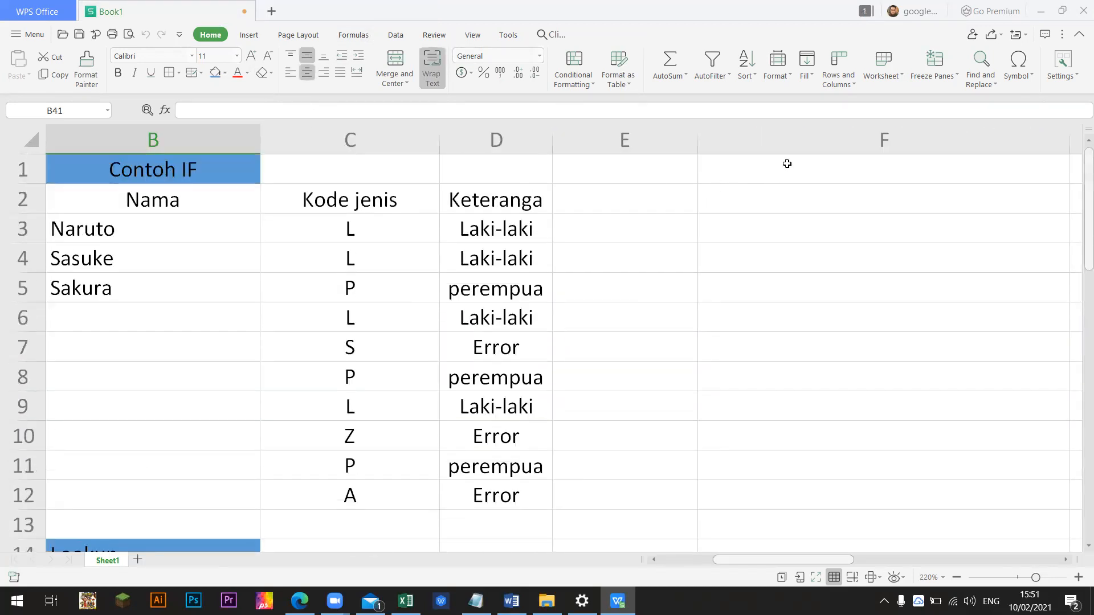
click(787, 163)
scroll(525, 308, down, 2)
scroll(525, 308, down, 6)
scroll(735, 561, right, 3)
scroll(576, 504, up, 1)
scroll(576, 504, up, 6)
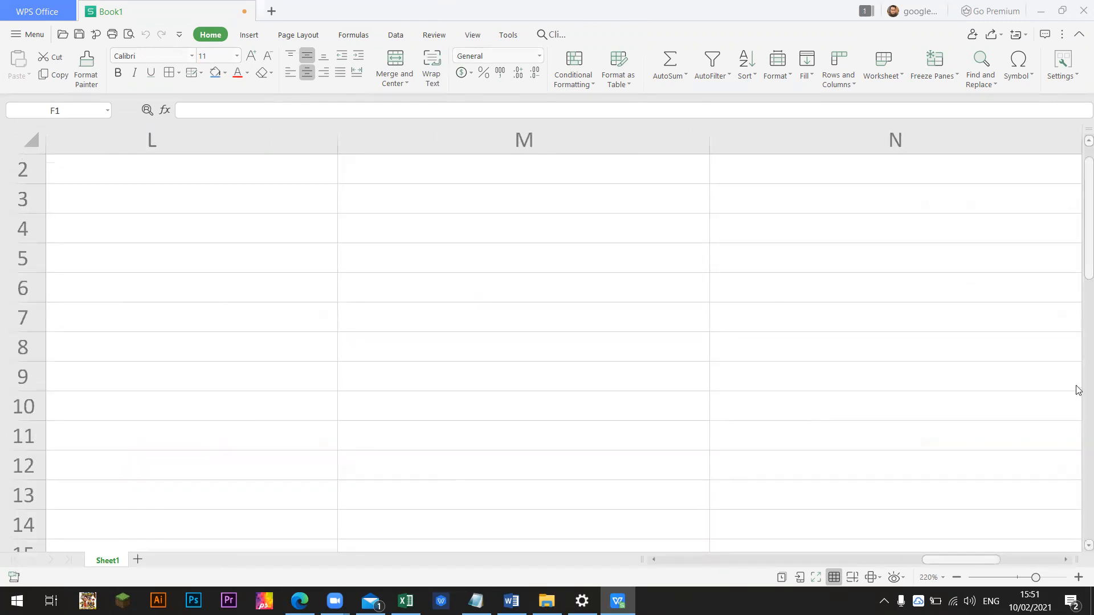
click(579, 325)
scroll(707, 362, down, 1)
scroll(494, 344, down, 2)
scroll(603, 287, up, 3)
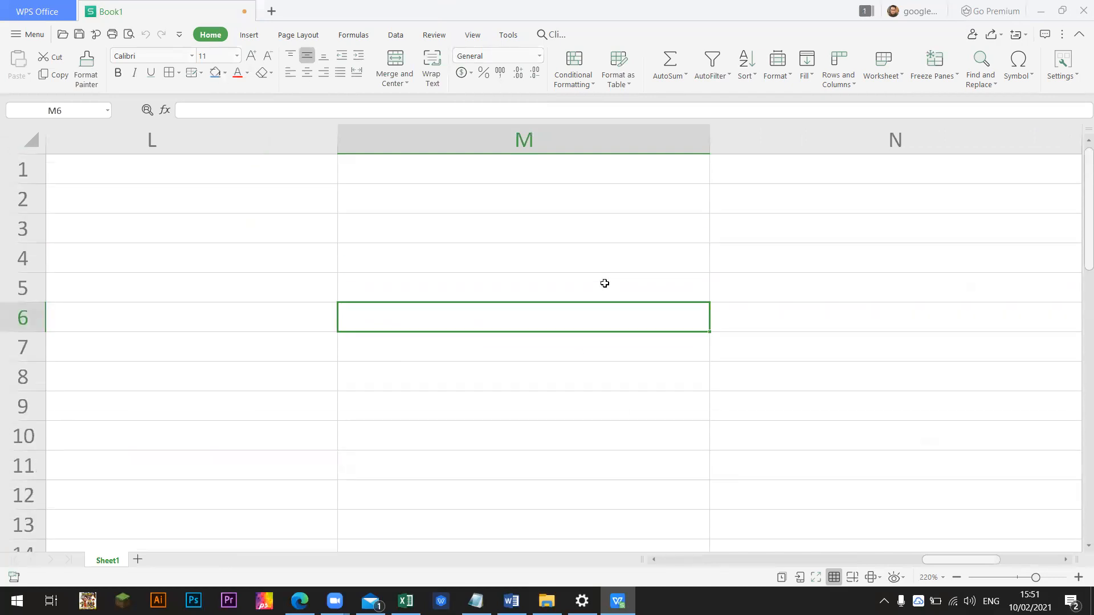
click(618, 601)
click(617, 602)
scroll(224, 63, up, 3)
scroll(280, 228, down, 2)
scroll(281, 238, up, 2)
key(ctrl+z)
key(ctrl+z)
scroll(367, 311, down, 6)
scroll(367, 311, up, 5)
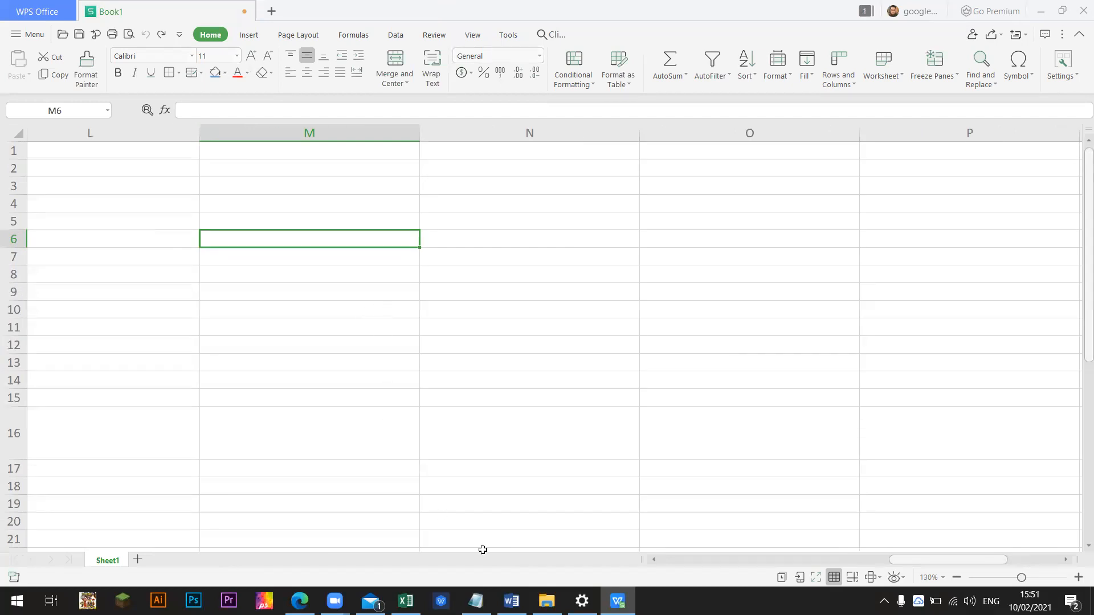
Enter LABEL in the empty cell L2 and RIGHT in L3 below it.
click(283, 261)
scroll(242, 192, up, 3)
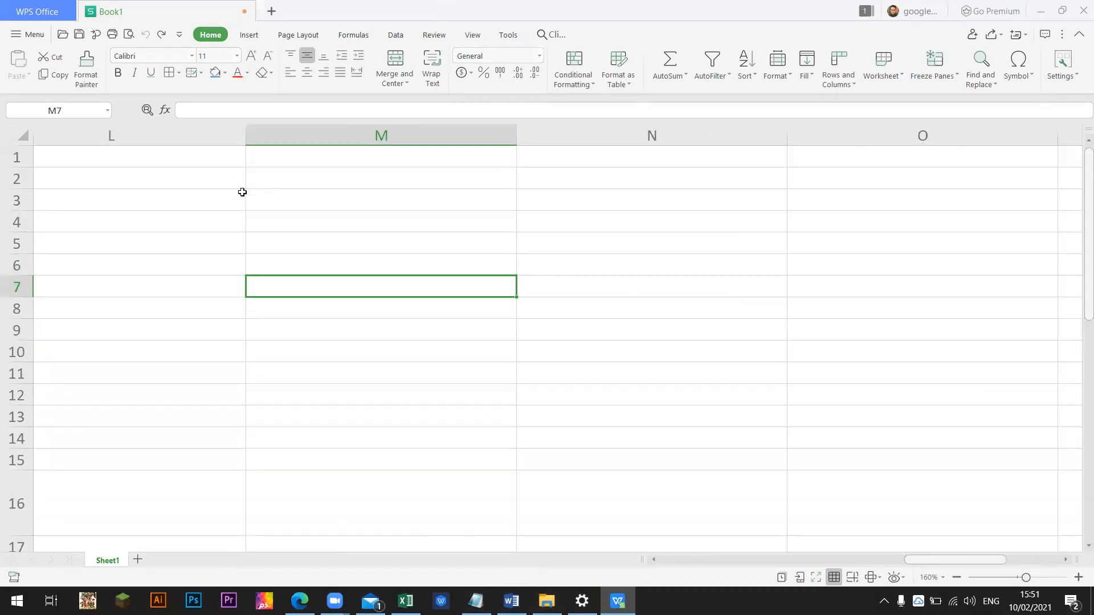
scroll(242, 192, up, 7)
click(245, 203)
text(LABEL)
key(Return)
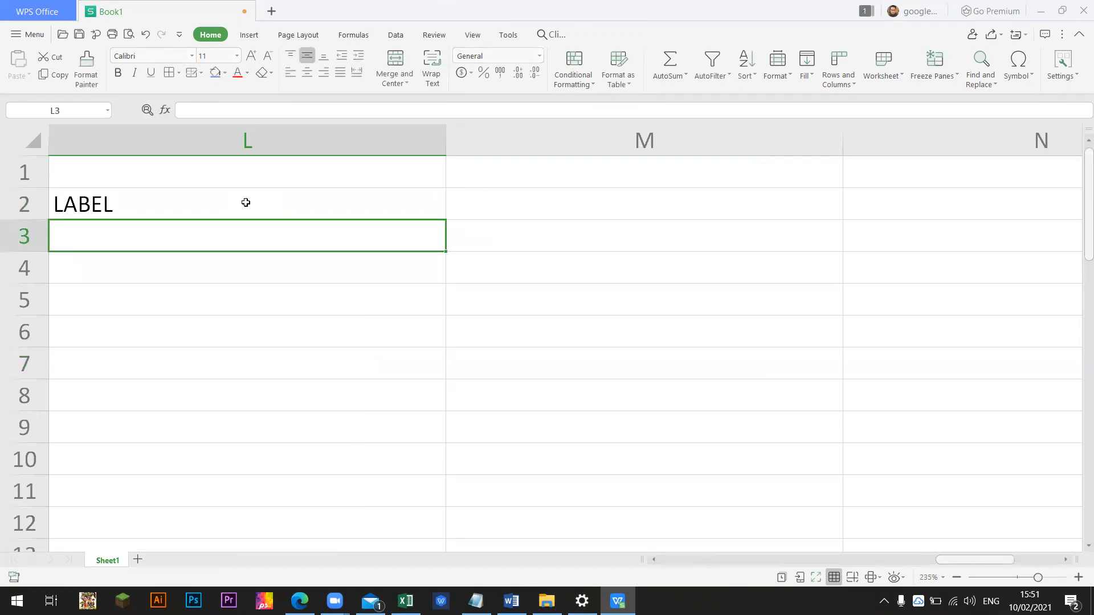
text(RIGHT)
key(Return)
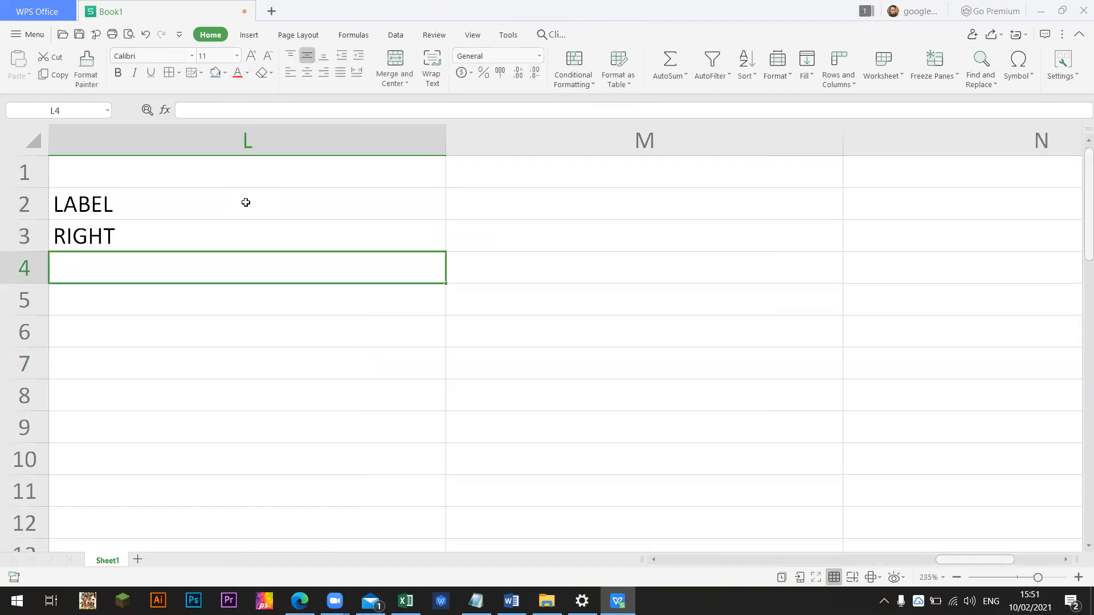
Enter MID in cell M3 and RIGHT in cell N3 beside it.
key(Right)
key(Up)
text(MID)
key(Return)
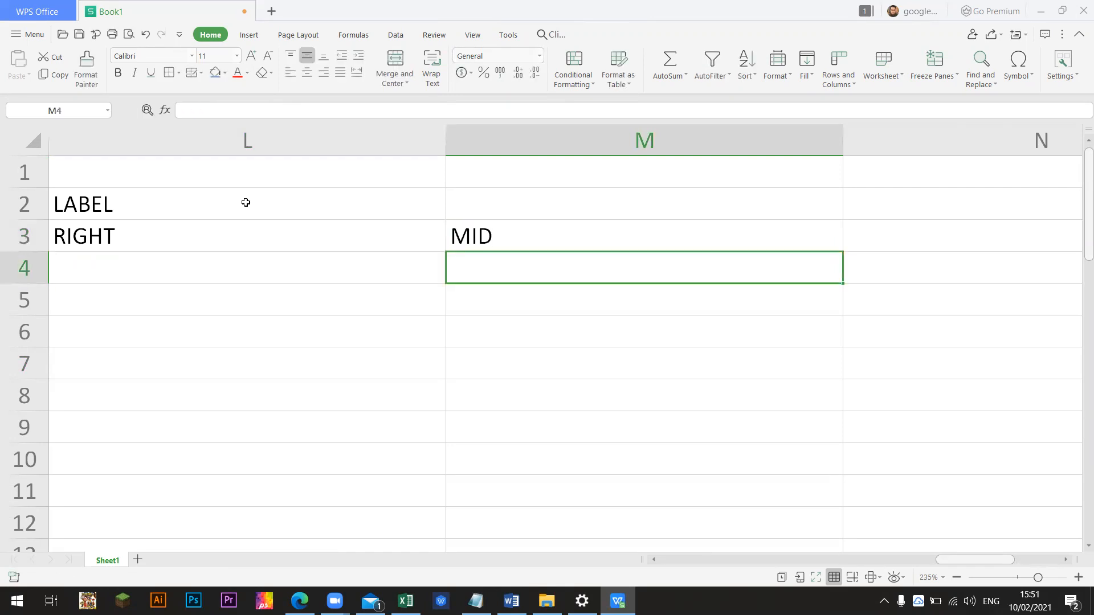
key(Right)
key(Up)
text(LEft)
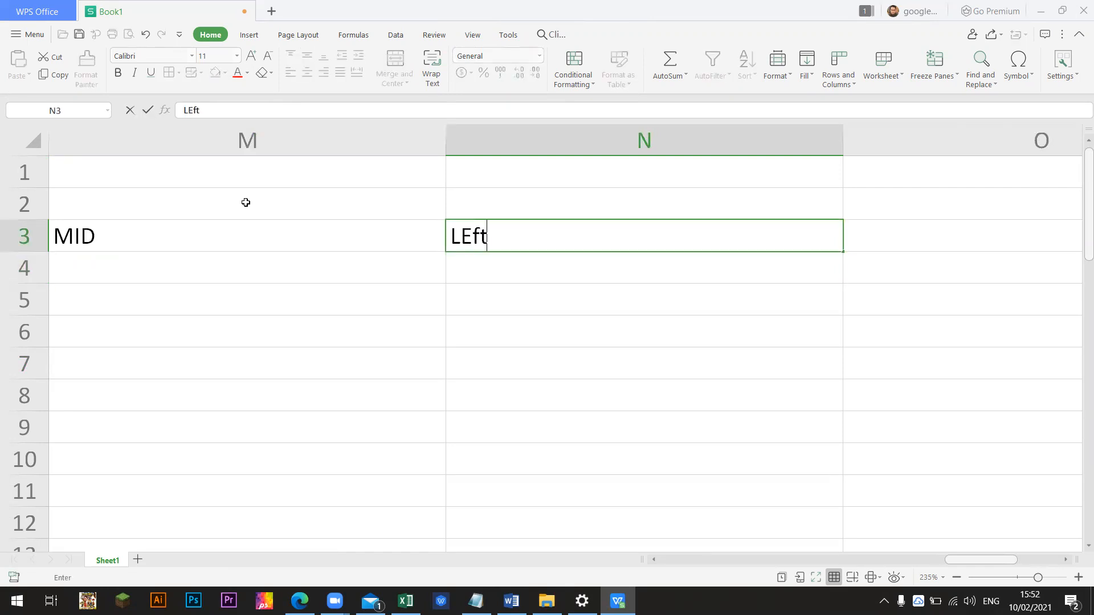
key(Return)
key(Up)
text(RIGHT)
key(Return)
Replace the heading in cell L3 with LEFT.
key(Down)
key(Left)
key(Left)
key(Left)
key(Left)
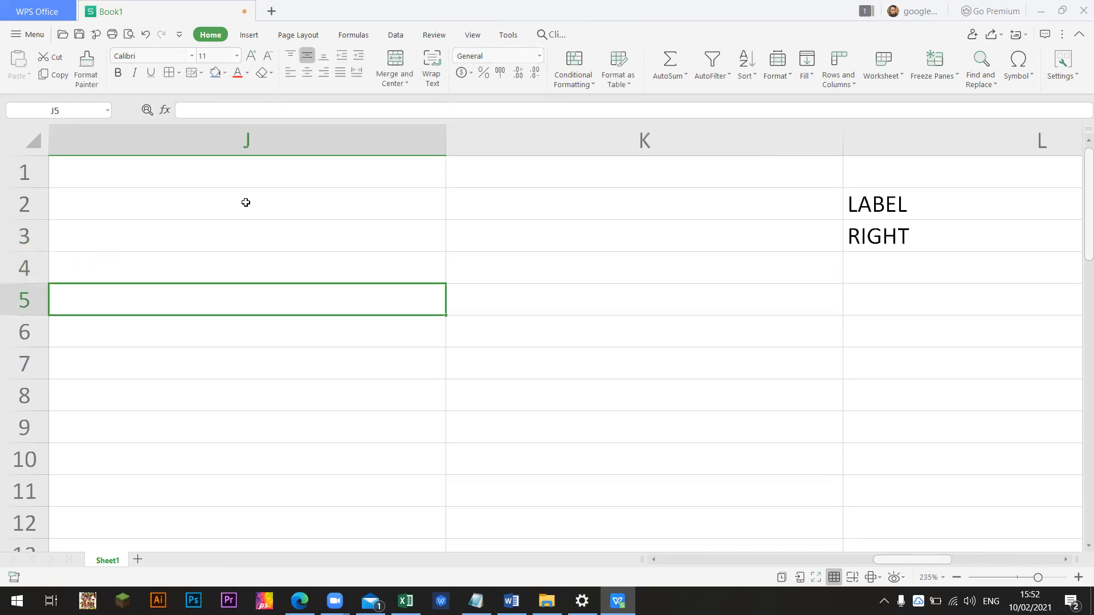
key(Up)
key(Right)
key(Up)
key(Right)
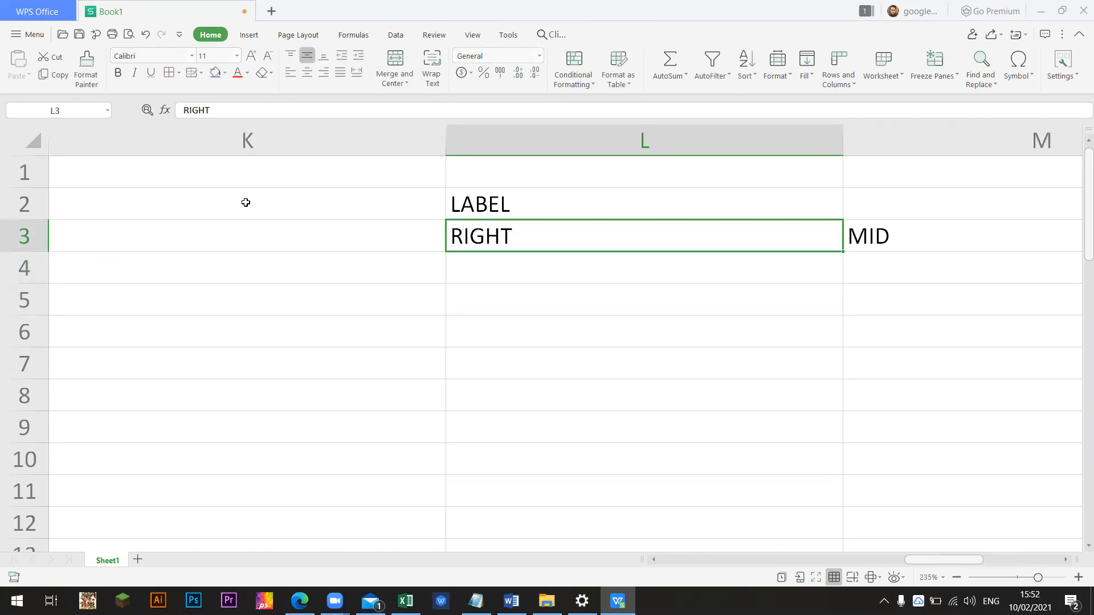
text(LEFT)
key(Return)
Copy the contents of the entire sheet.
key(ctrl+a)
key(ctrl+a)
key(ctrl+c)
scroll(339, 302, down, 10)
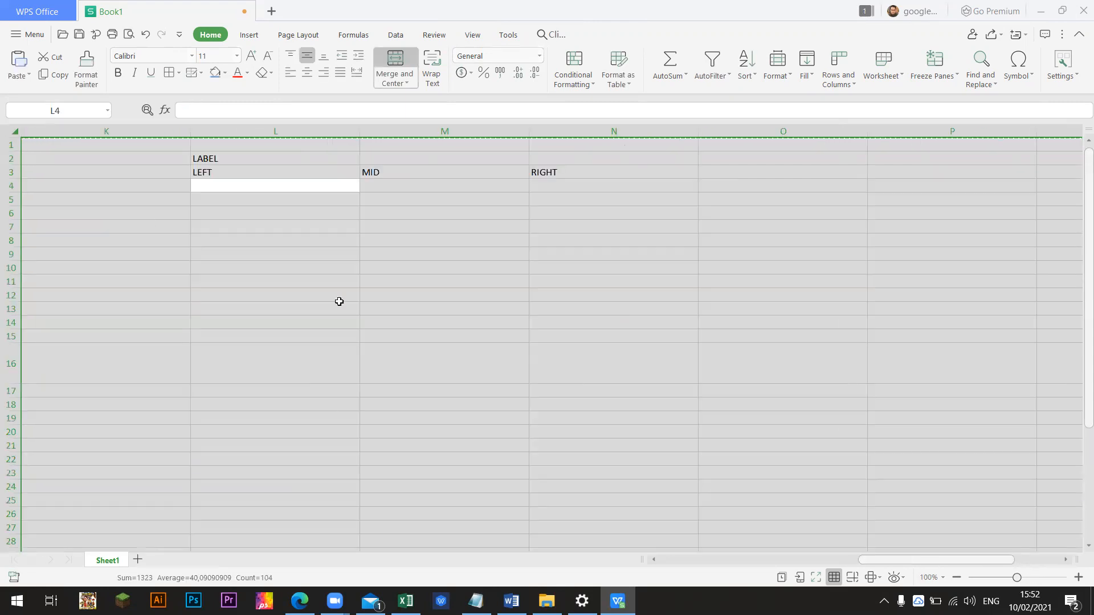
Narrow the empty column A so the tables sit close to the sheet's edge.
drag(902, 560, 679, 562)
click(351, 346)
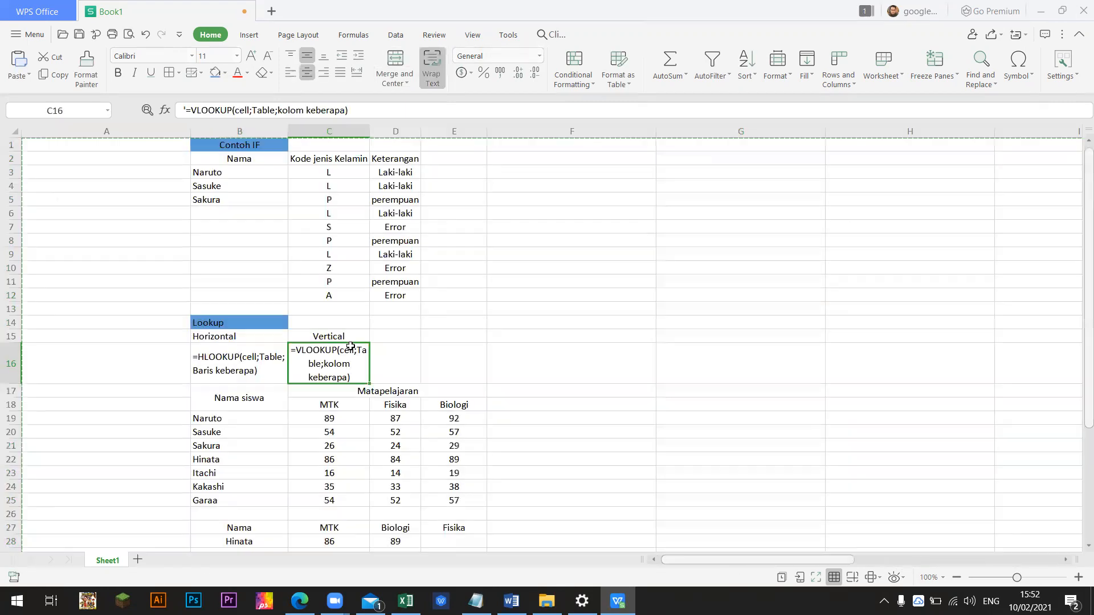
drag(189, 131, 37, 132)
click(145, 212)
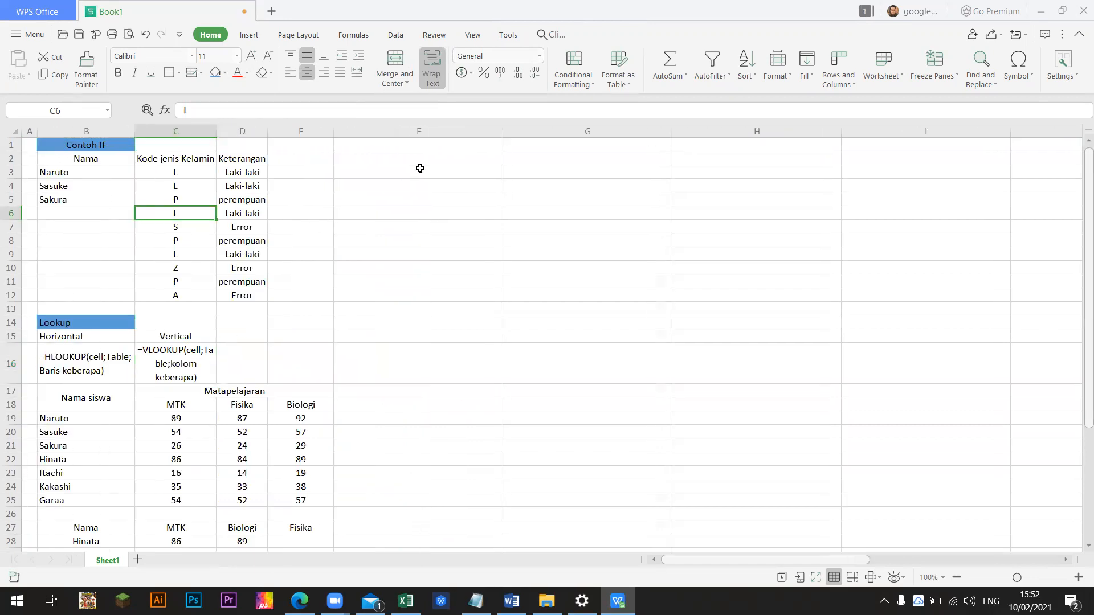
Enter the title LABEL in cell F1, beside the Contoh IF table.
scroll(433, 205, up, 5)
scroll(433, 207, down, 5)
scroll(432, 206, up, 5)
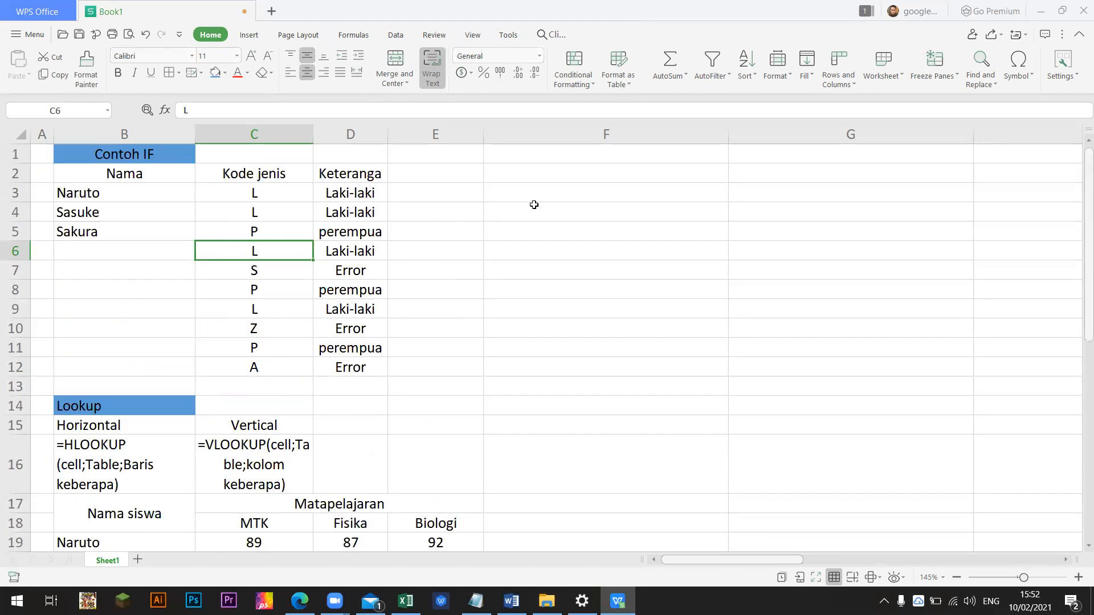
click(597, 158)
text(LABEL)
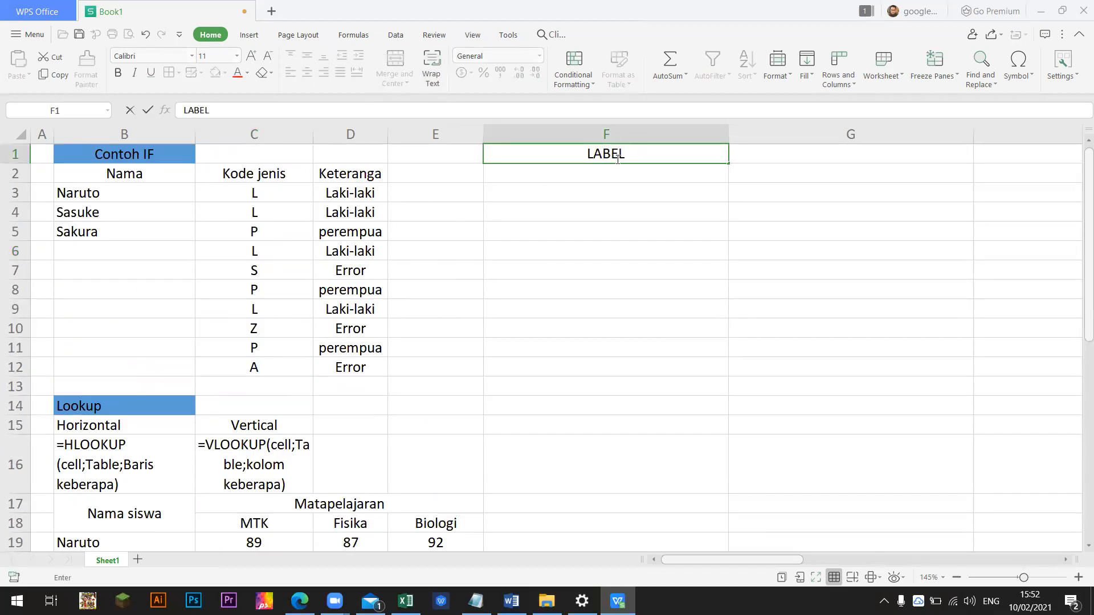
key(Return)
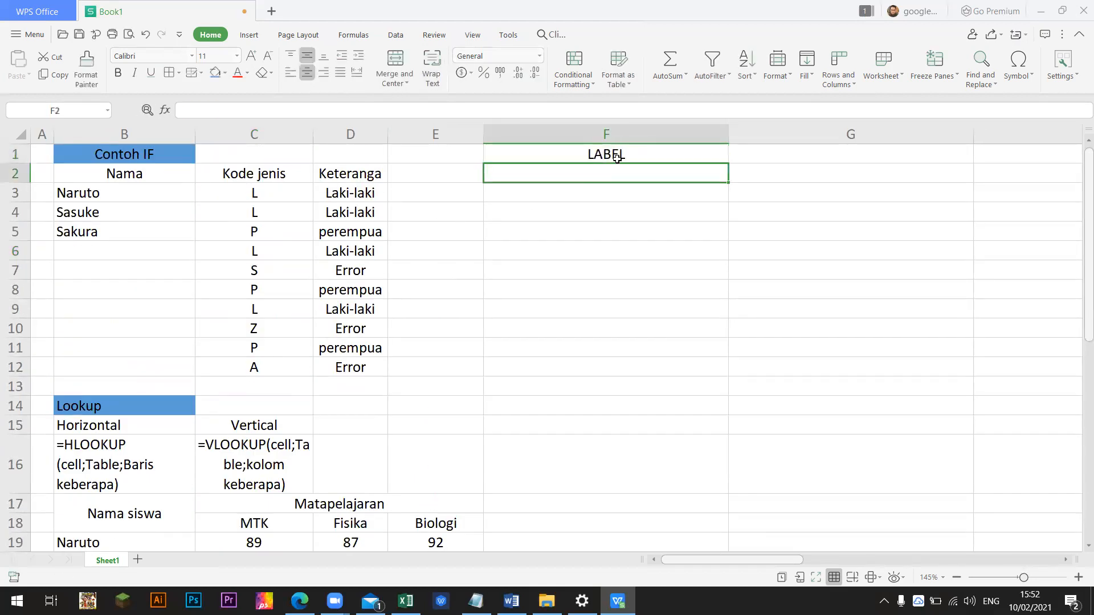
Enter the headings LEFT in F2 and MID in G2 under the LABEL title.
text(LEFT)
key(Return)
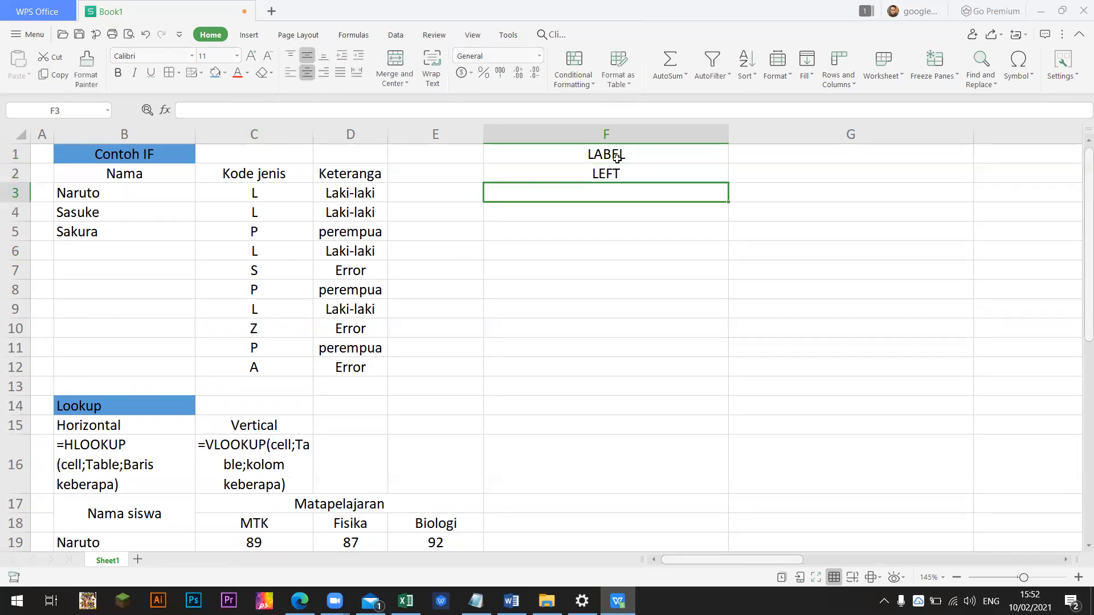
key(Up)
key(Right)
text(MID)
key(Return)
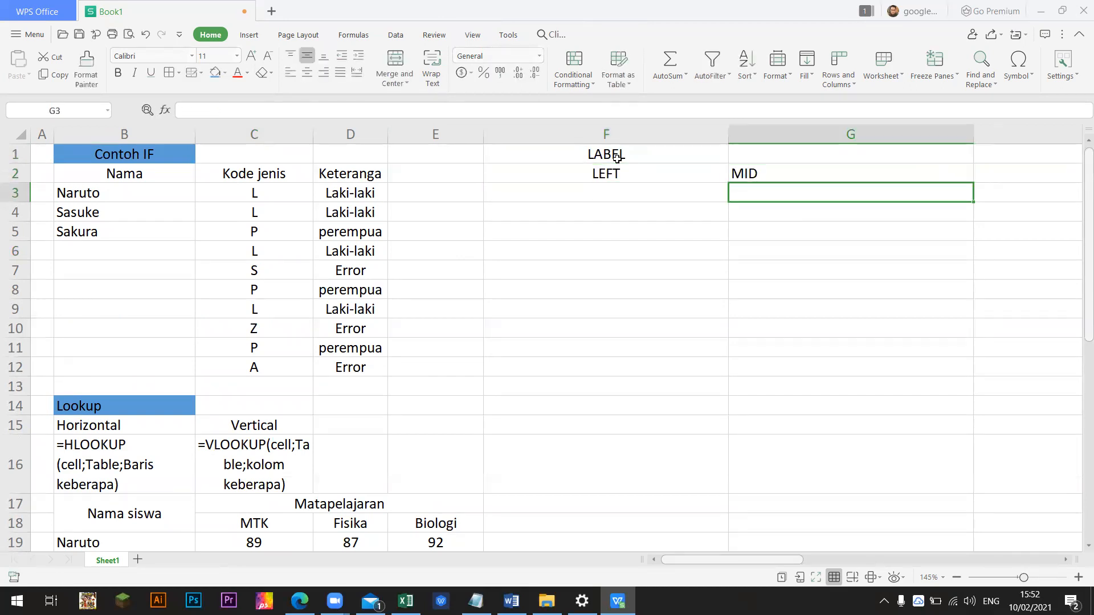
Enter the heading RIGHT in H2, beside the MID heading.
key(Up)
key(Right)
text(RIGHT)
key(Return)
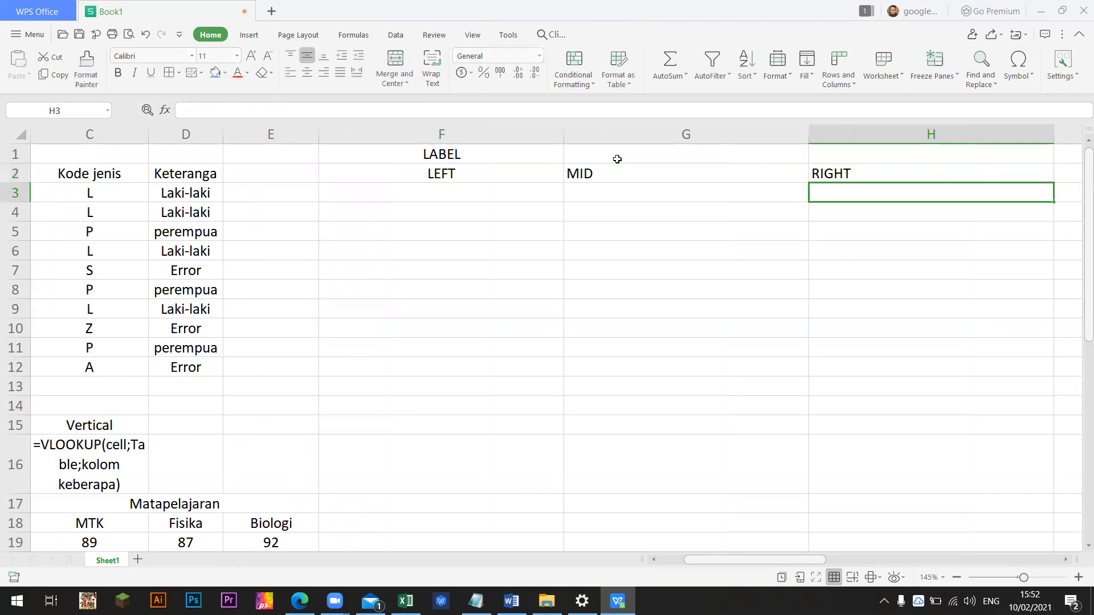
Fit the widths of columns F to H to their contents.
drag(513, 139, 804, 134)
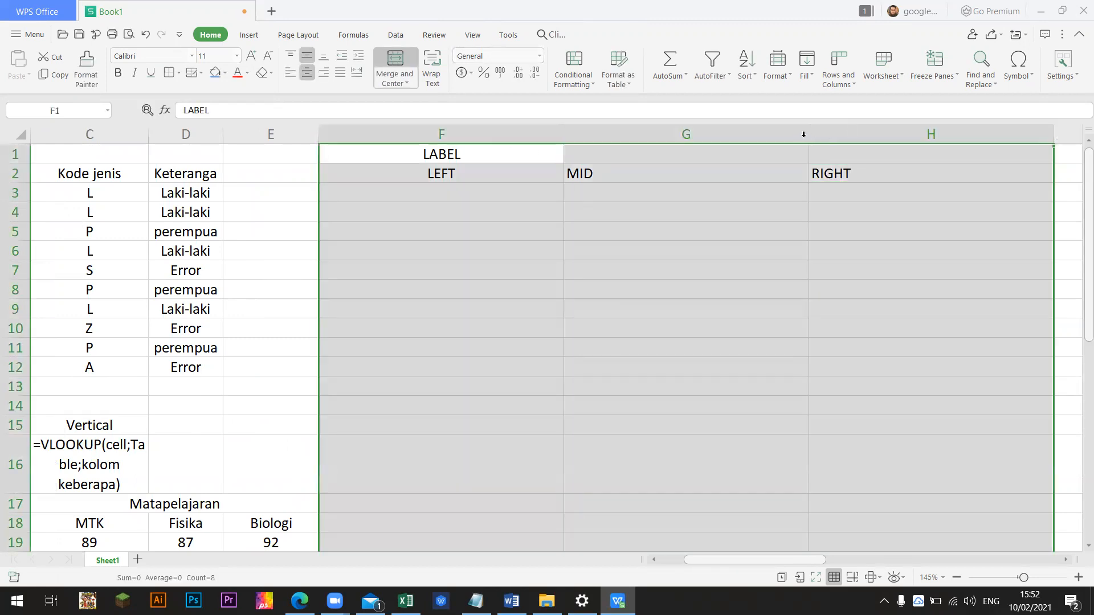
double_click(811, 138)
click(623, 159)
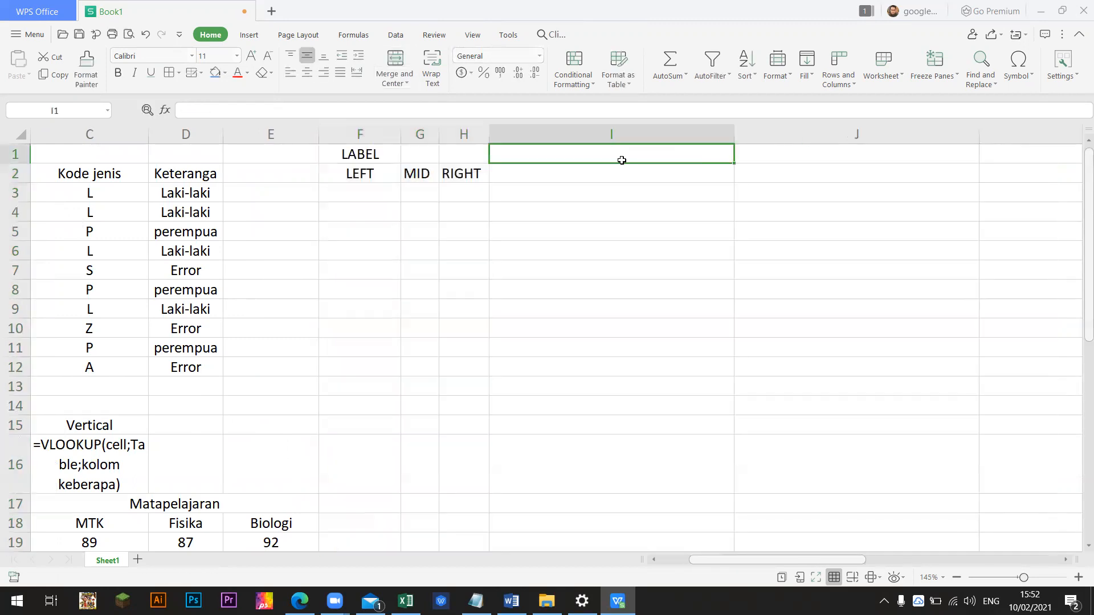
Fill the LABEL title cell F1 with the same blue as the other section titles.
click(354, 159)
click(215, 72)
click(407, 201)
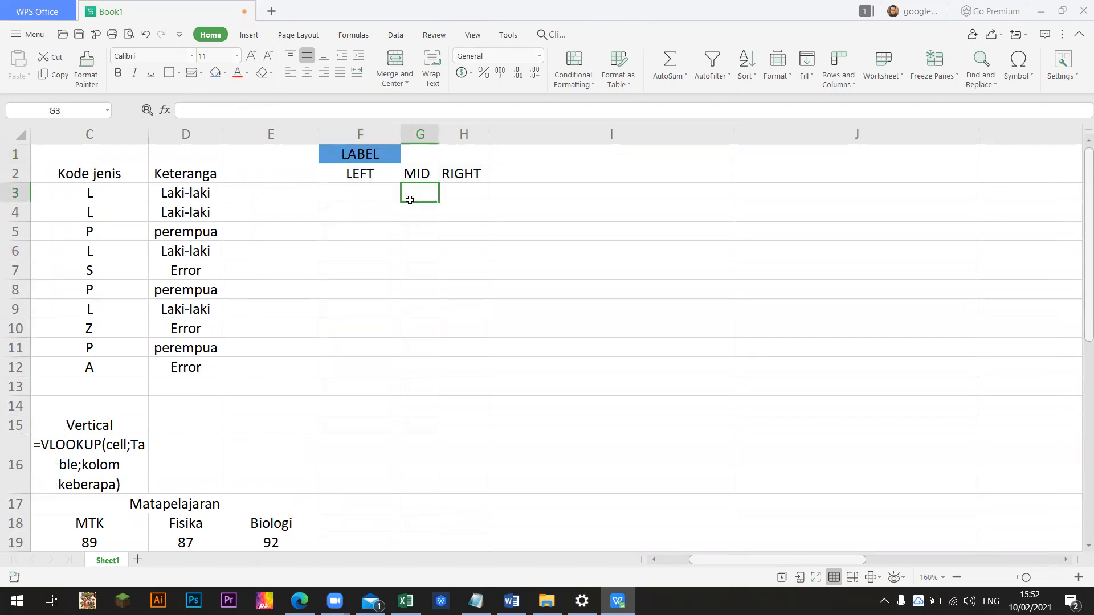
Enter the translations KIRI, TENGAH and KANAN in F3 to H3, under the LEFT, MID and RIGHT headings.
ctrl+scroll(409, 200, up, 3)
click(488, 220)
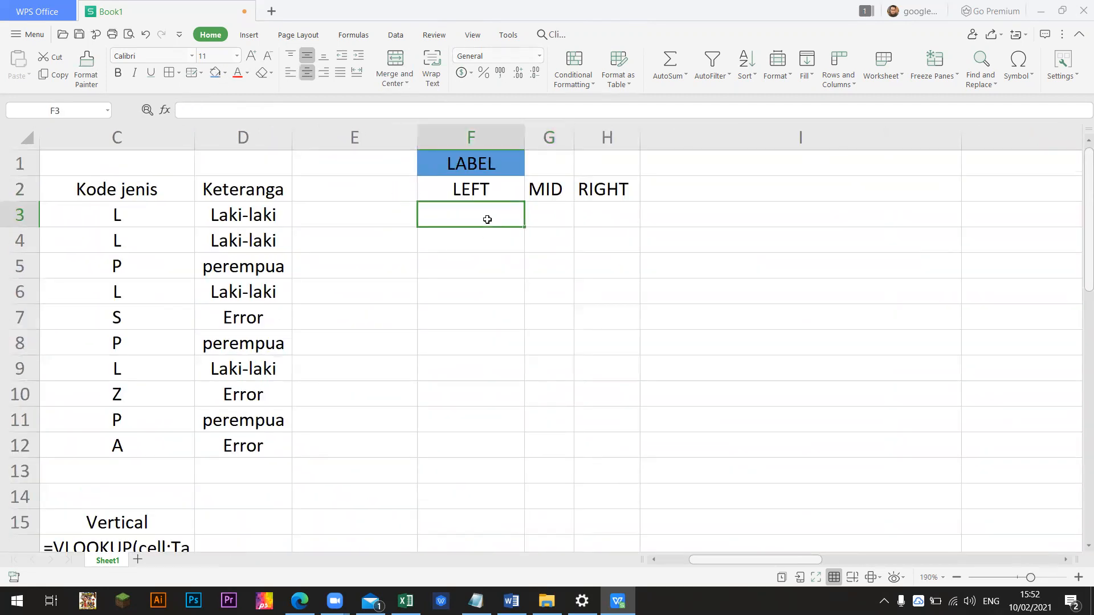
text(KIRI)
key(Tab)
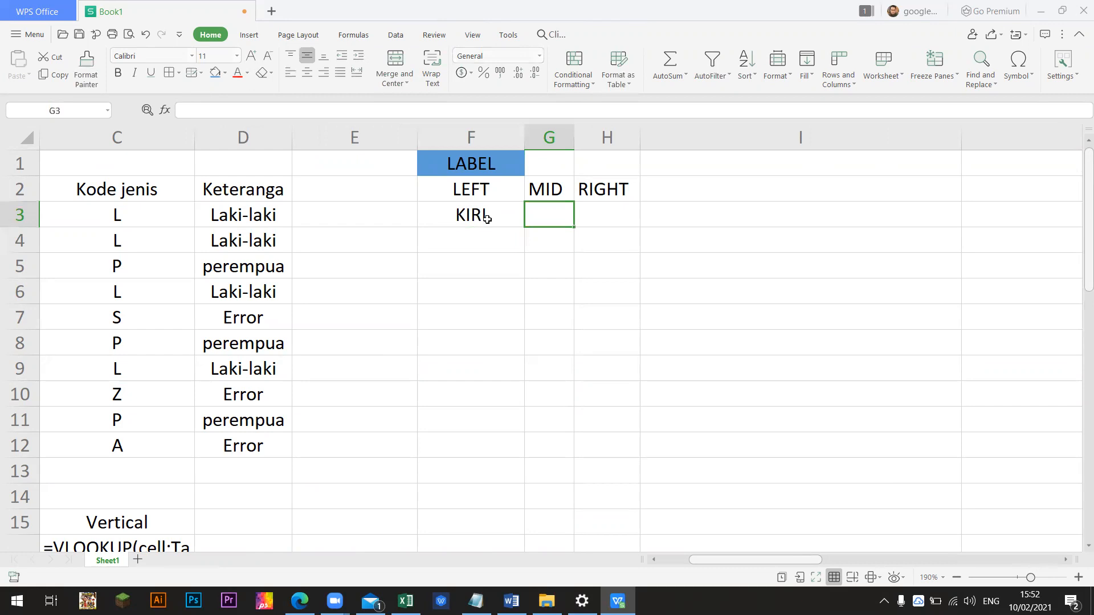
text(TENAG)
key(BackSpace)
key(BackSpace)
text(GAH)
key(Return)
key(Up)
key(Right)
text(KANAN)
key(Return)
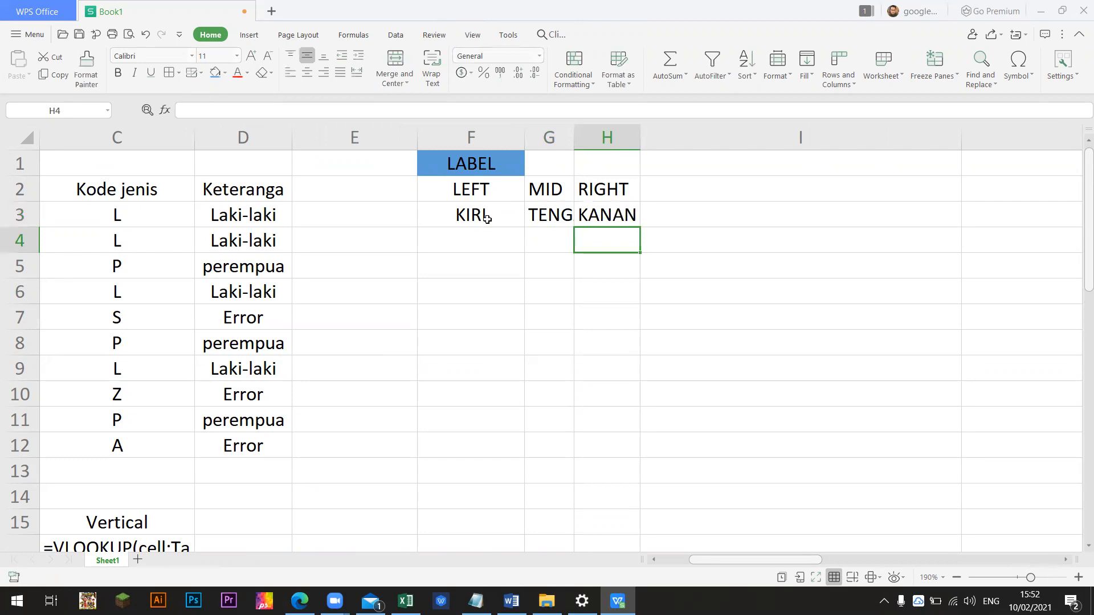
Fit column G to its contents and centre the text in columns F to H.
double_click(575, 137)
drag(504, 136, 623, 135)
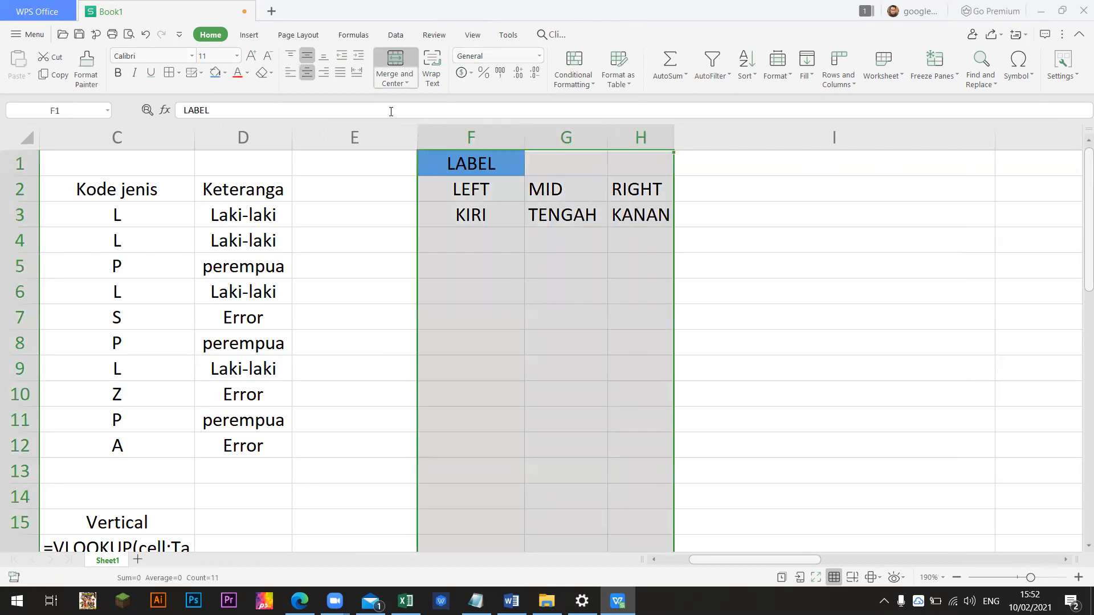
click(323, 72)
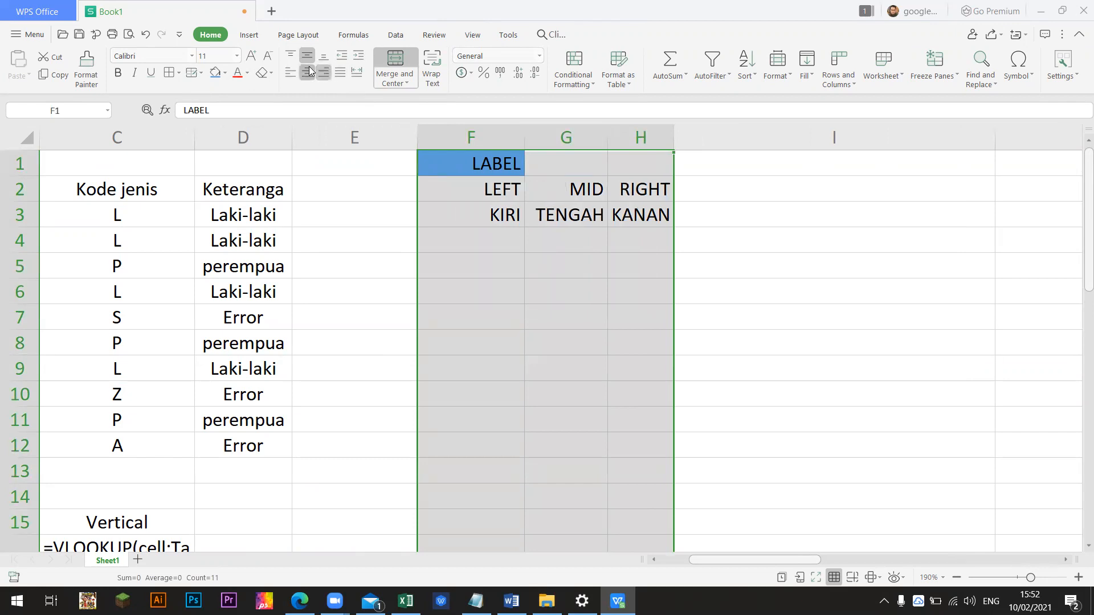
click(307, 73)
click(558, 193)
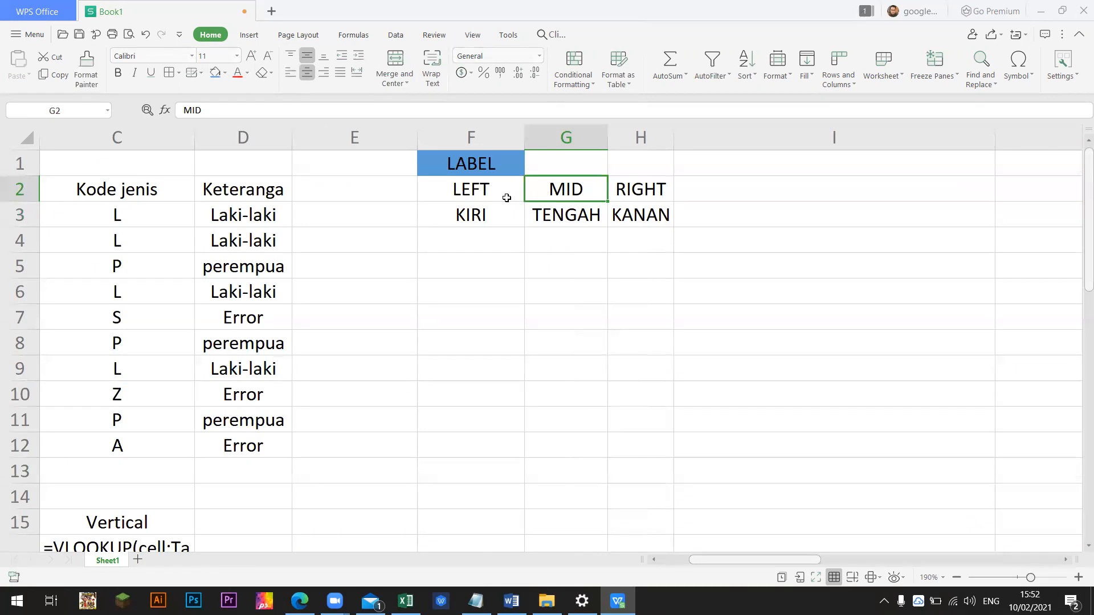
Enter the syntax example =LEFT(CELL;DIGIT) in F4, under KIRI.
click(501, 234)
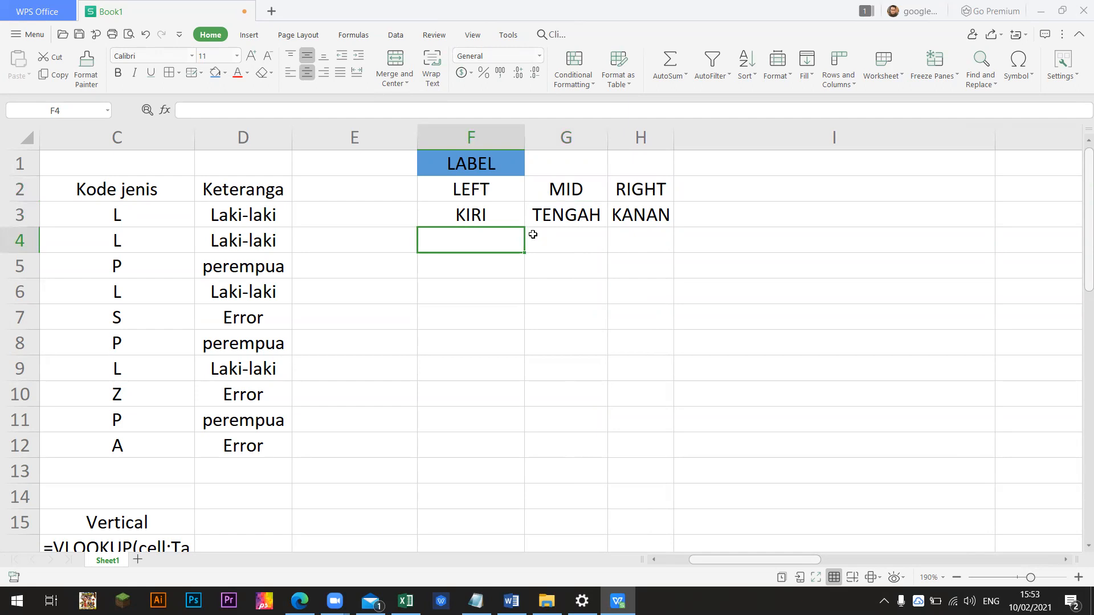
key(BackSpace)
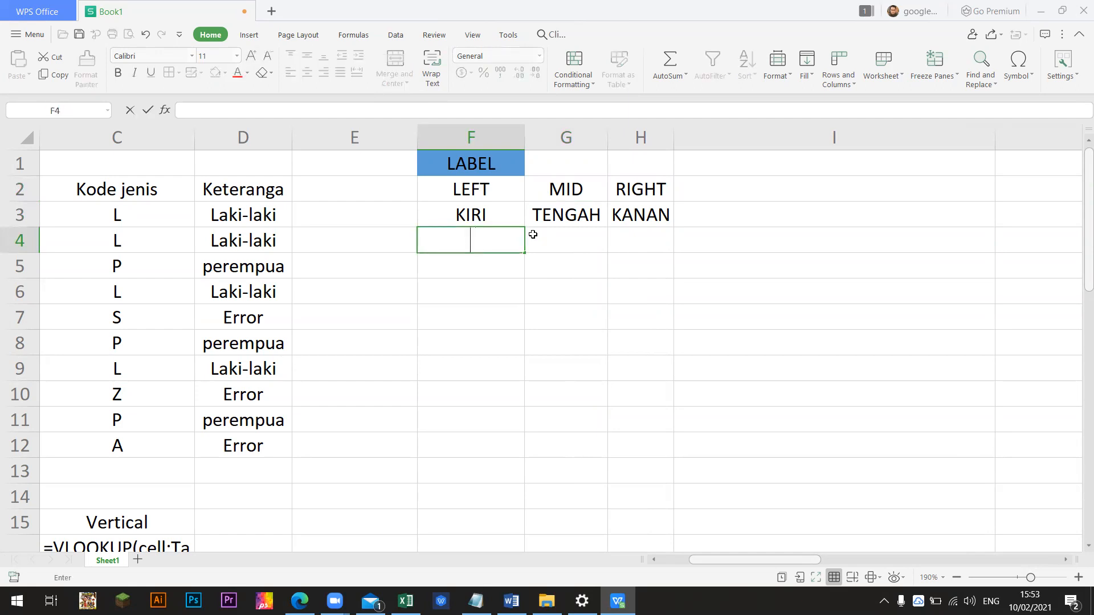
text(=LE)
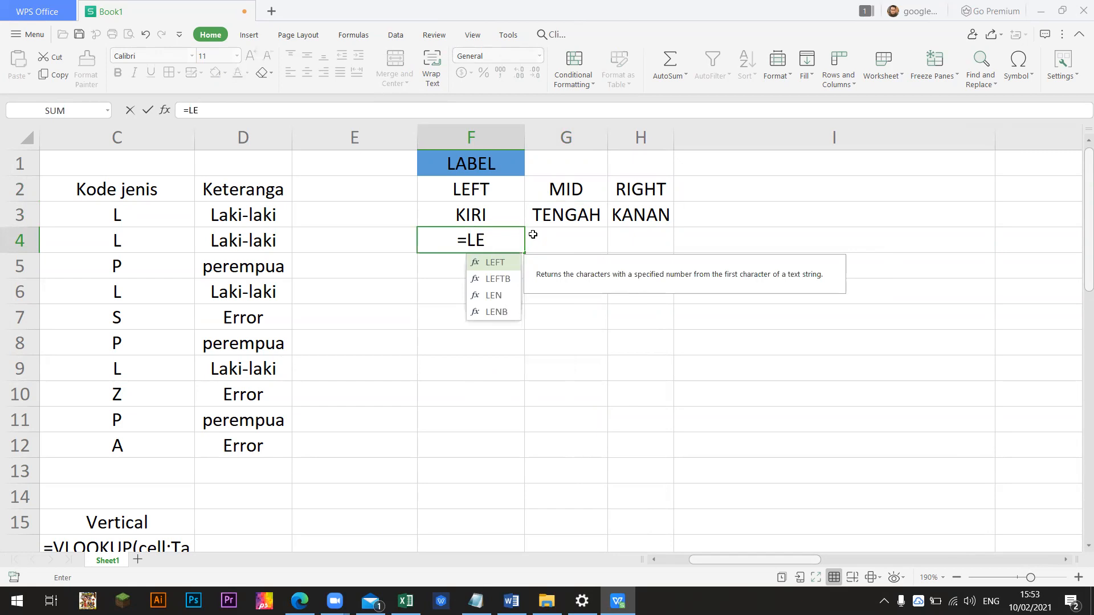
text(FT()
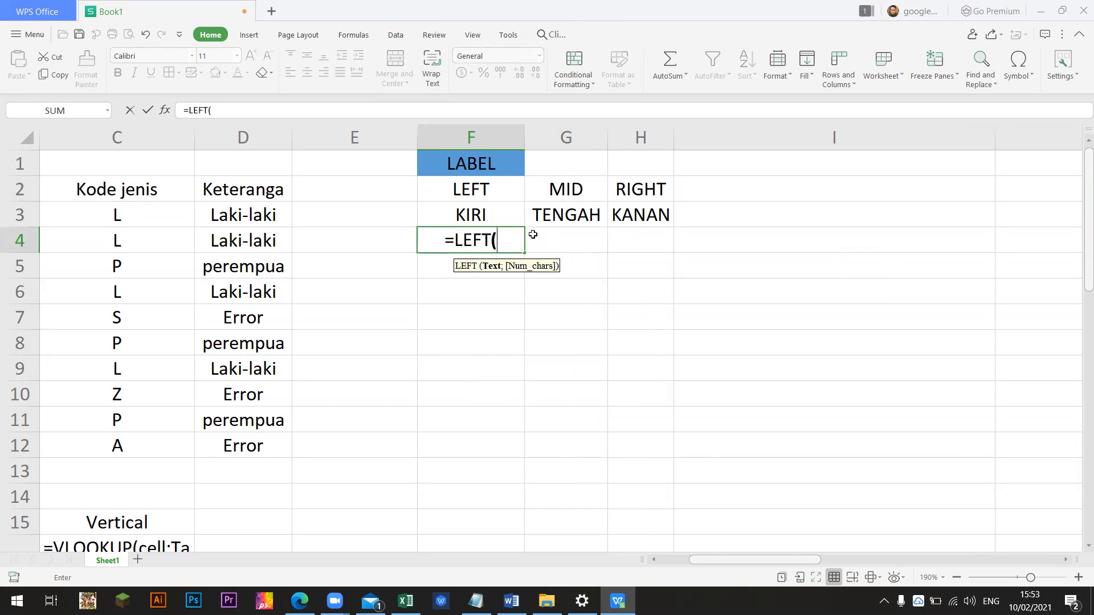
text(CELL)
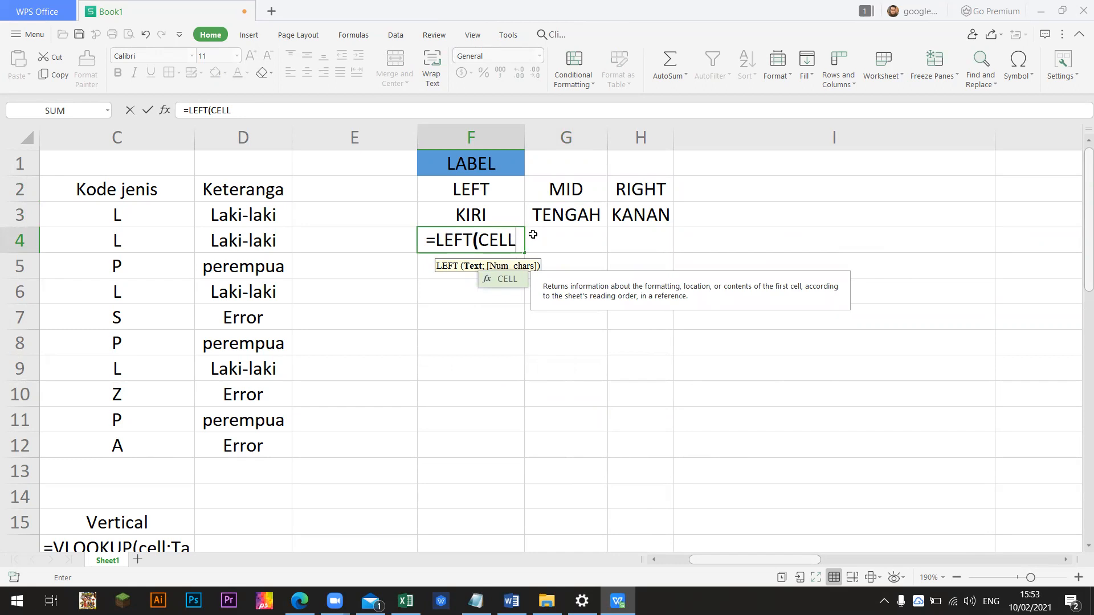
text(;)
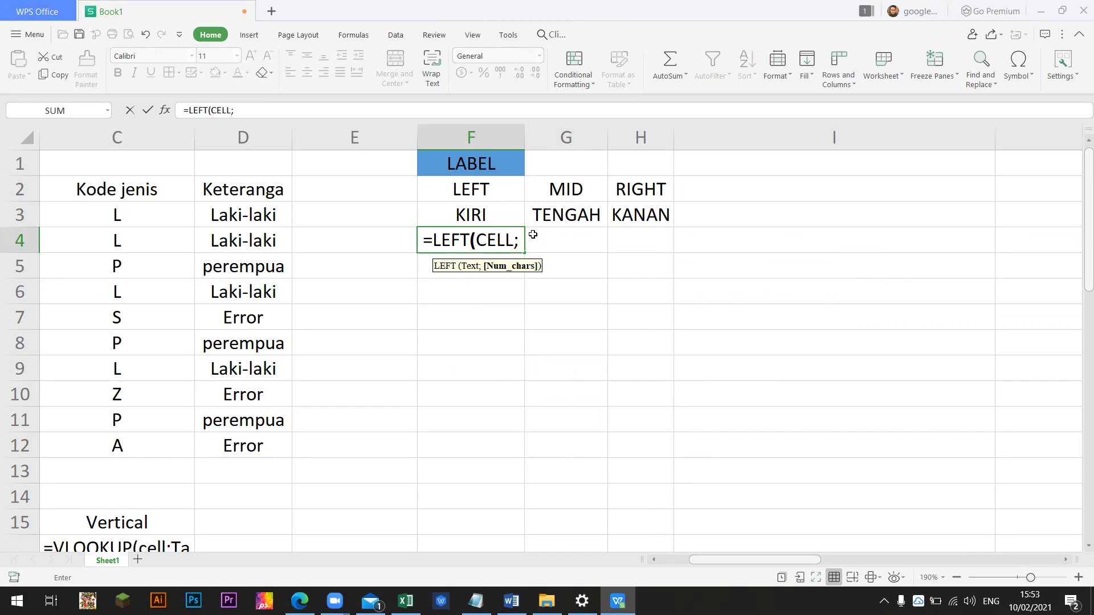
text(DIGIT))
key(Return)
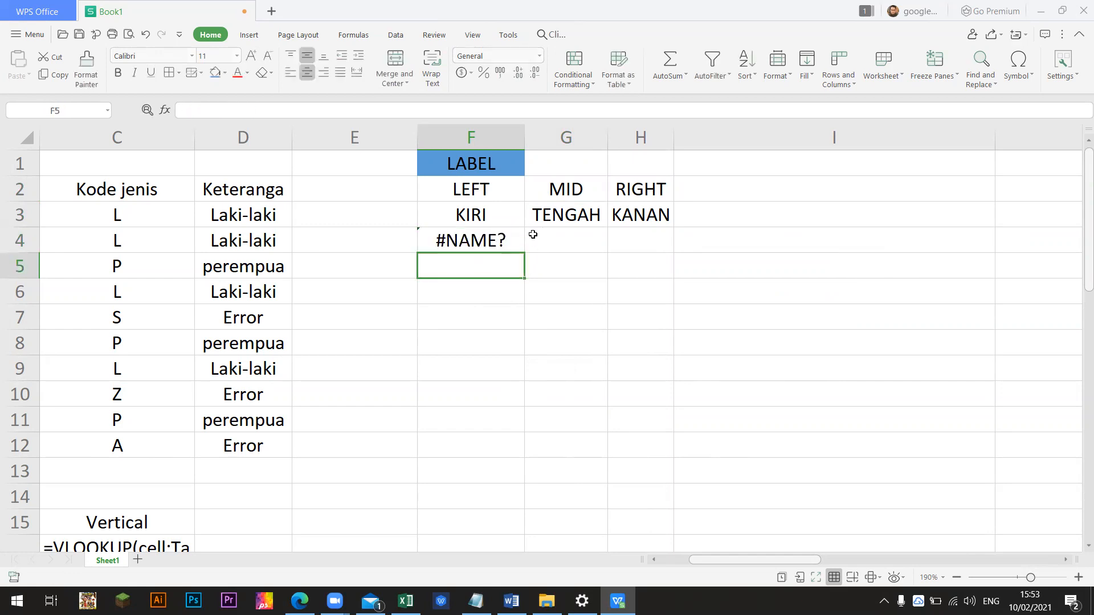
Turn the LEFT formula in F4 into plain text with a leading apostrophe and left-align it.
key(Up)
key(F2)
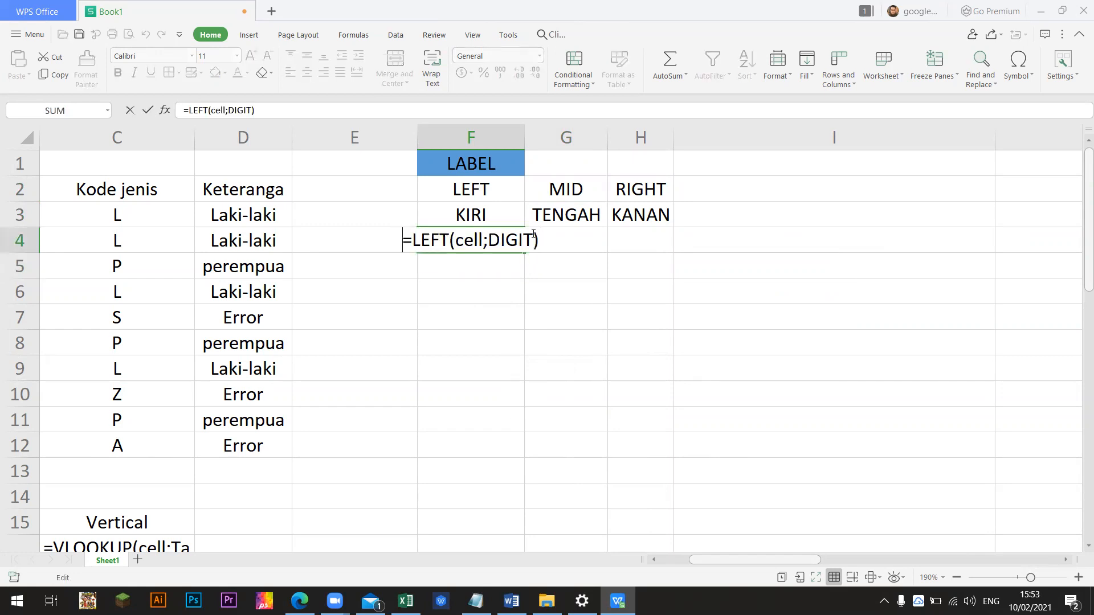
text(')
click(534, 234)
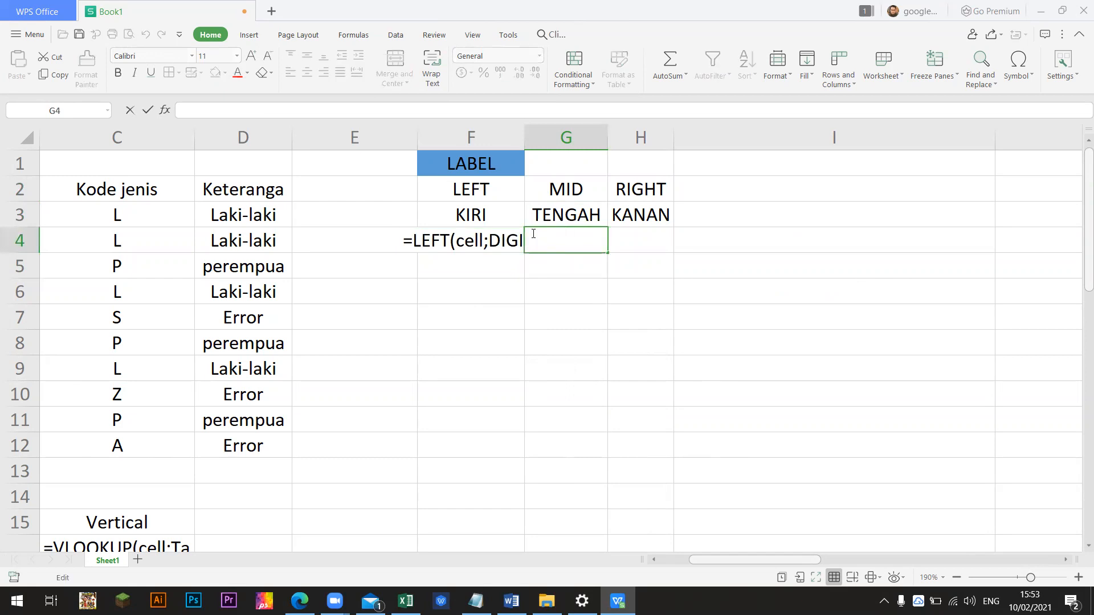
click(464, 249)
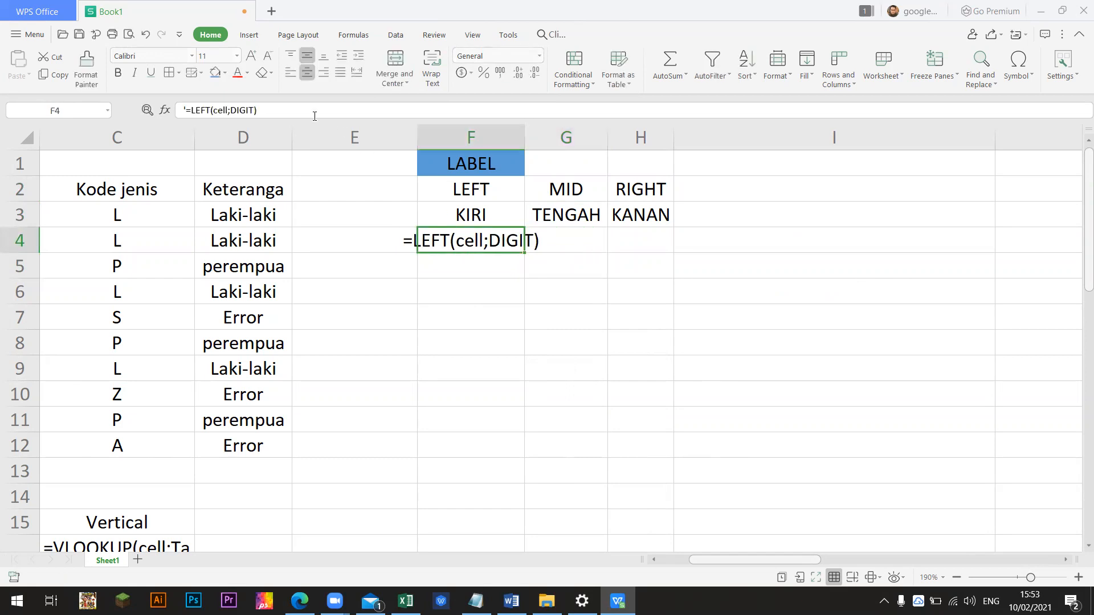
click(291, 73)
Enter the syntax example =MID(cell;dimulai dari;diambil berapa digit) in G4, under TENGAH.
click(579, 243)
text(=)
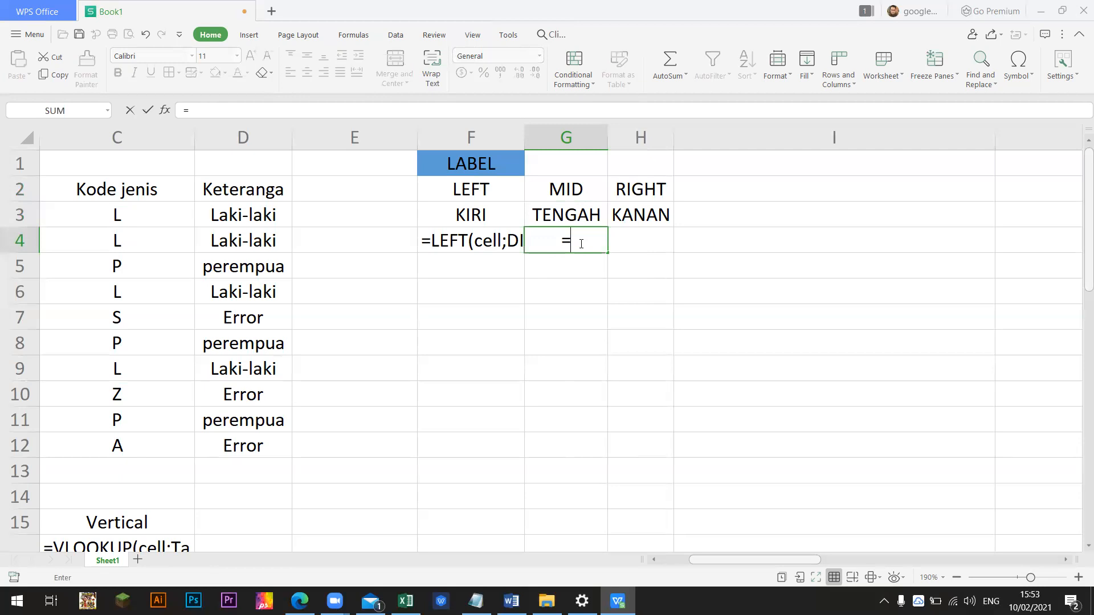
text(MID)
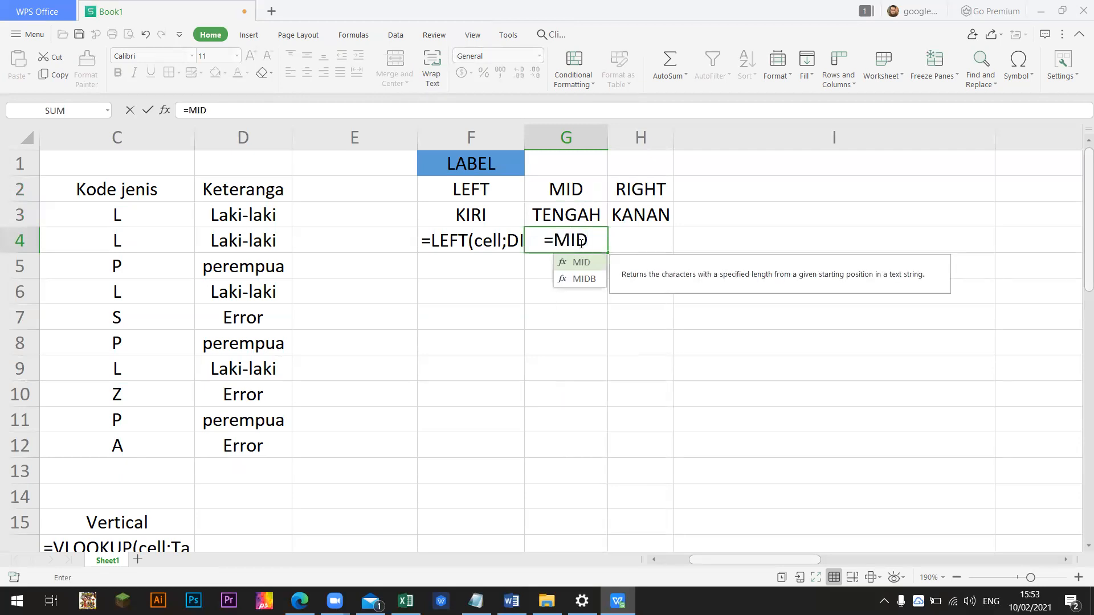
text(()
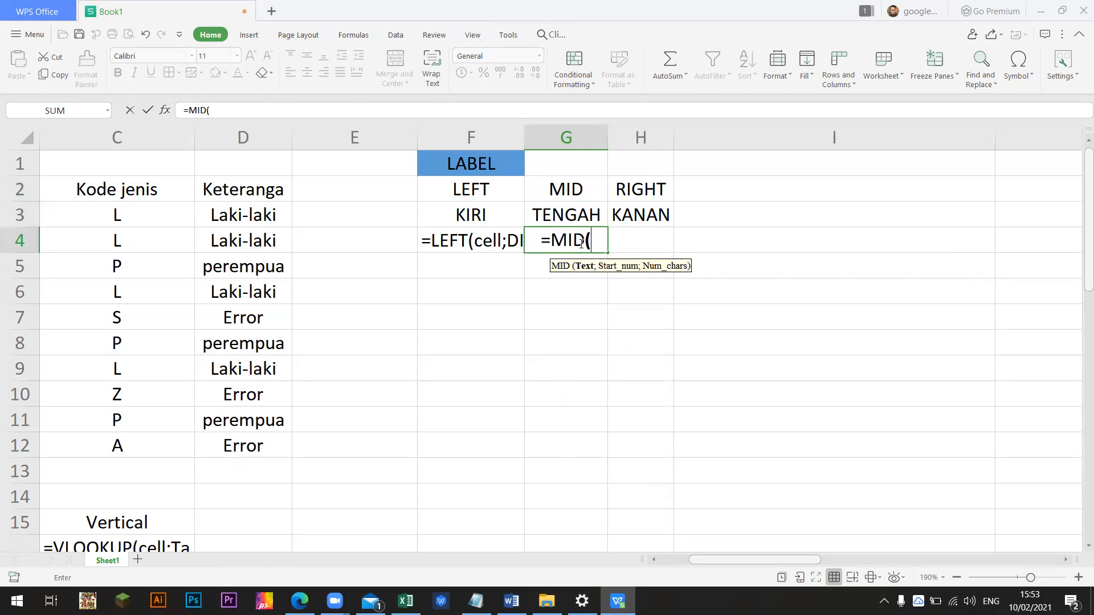
text(cell)
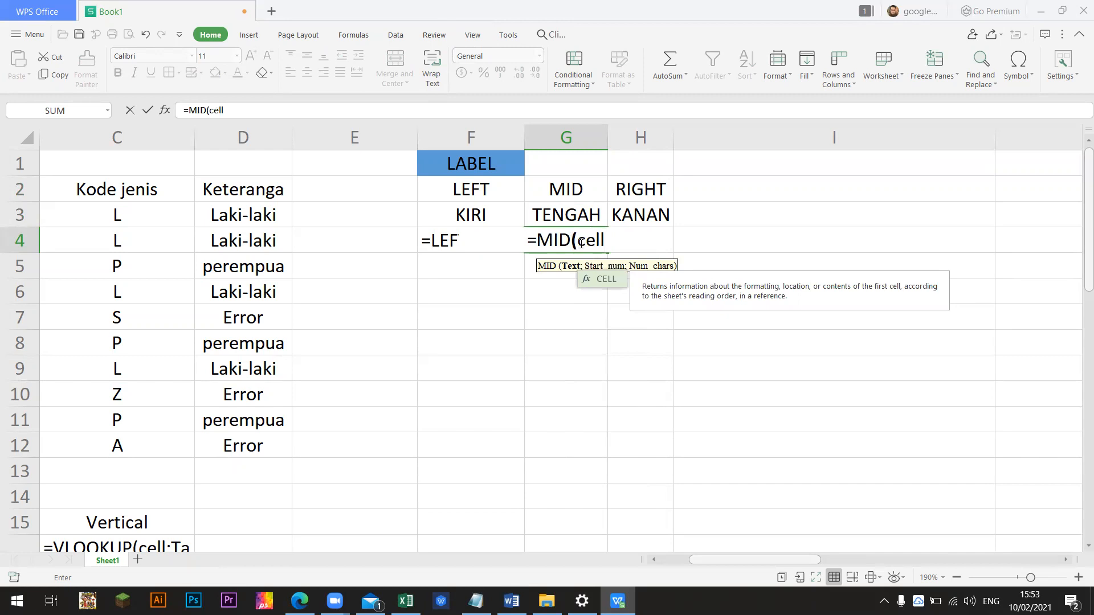
text(;)
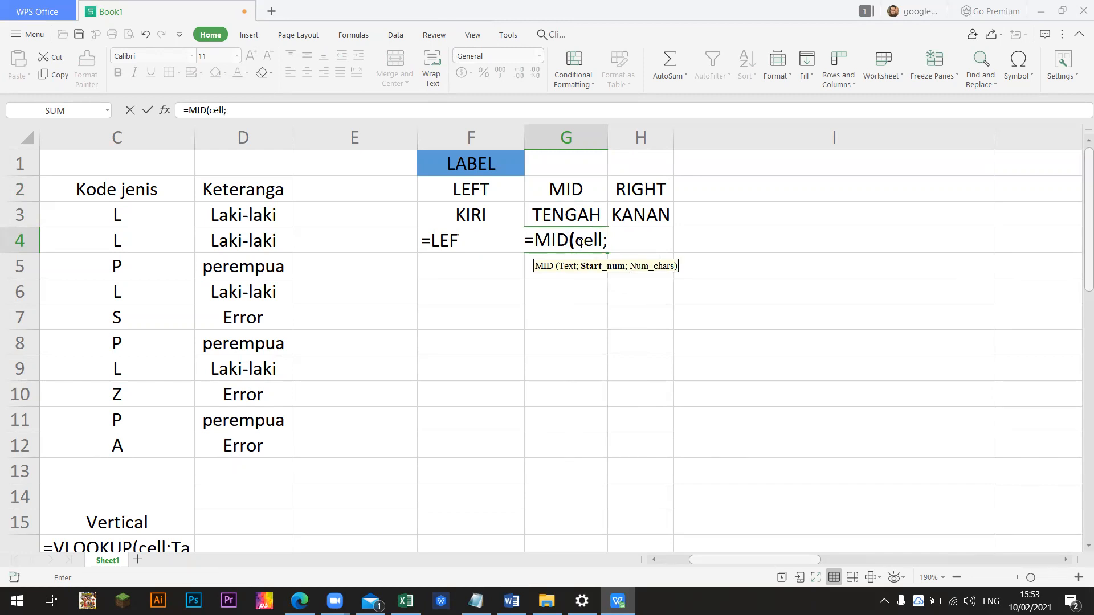
text(D)
key(BackSpace)
text(dimulai)
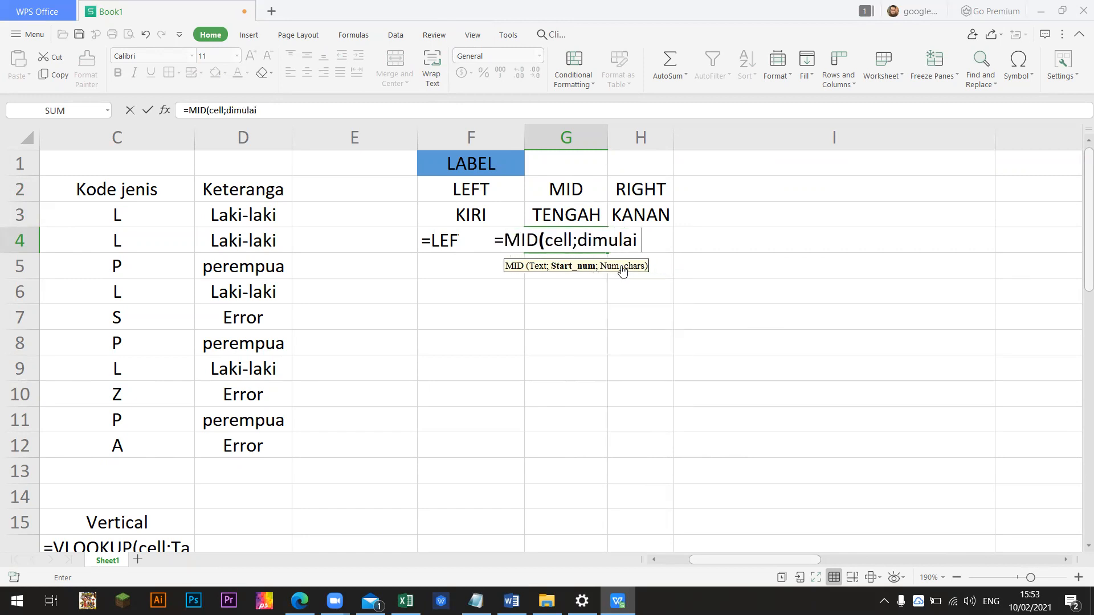
text( dari;)
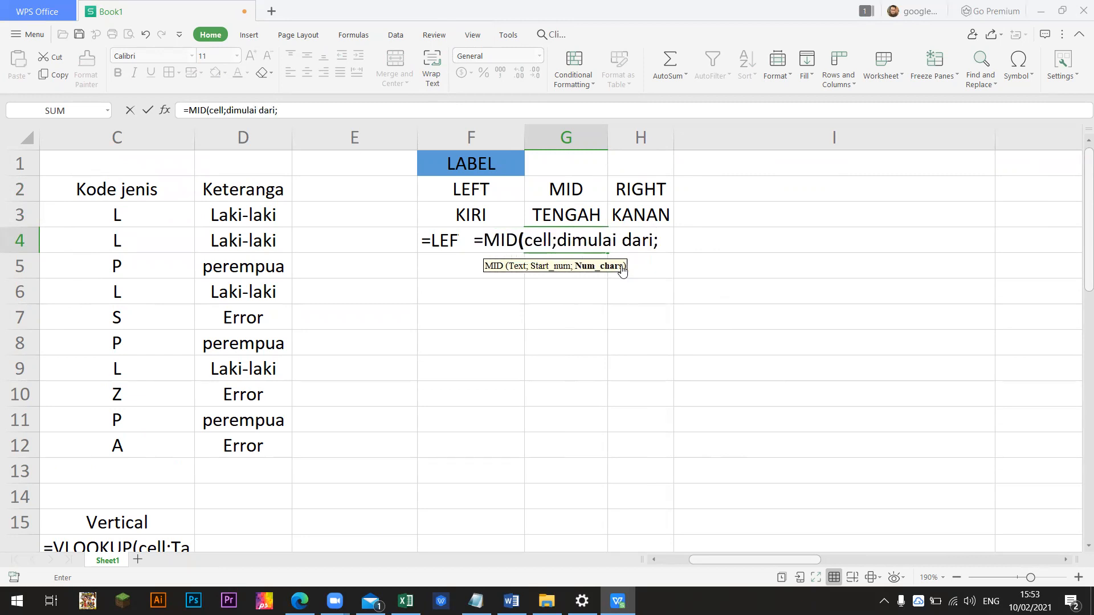
text(diakh)
key(BackSpace)
key(BackSpace)
key(BackSpace)
text(a)
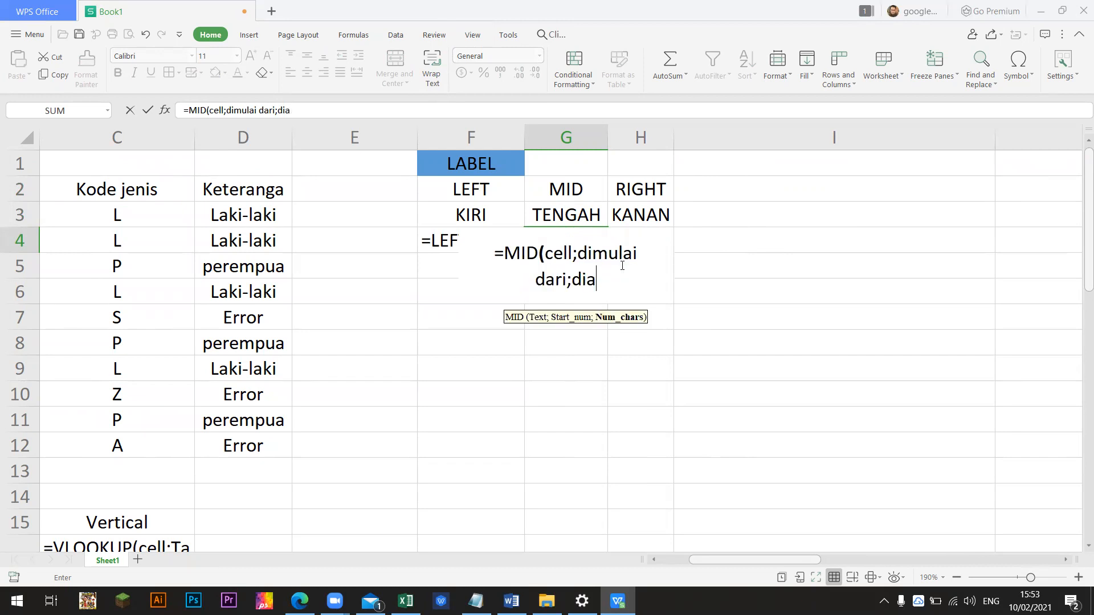
text(mbil berapa digiti)
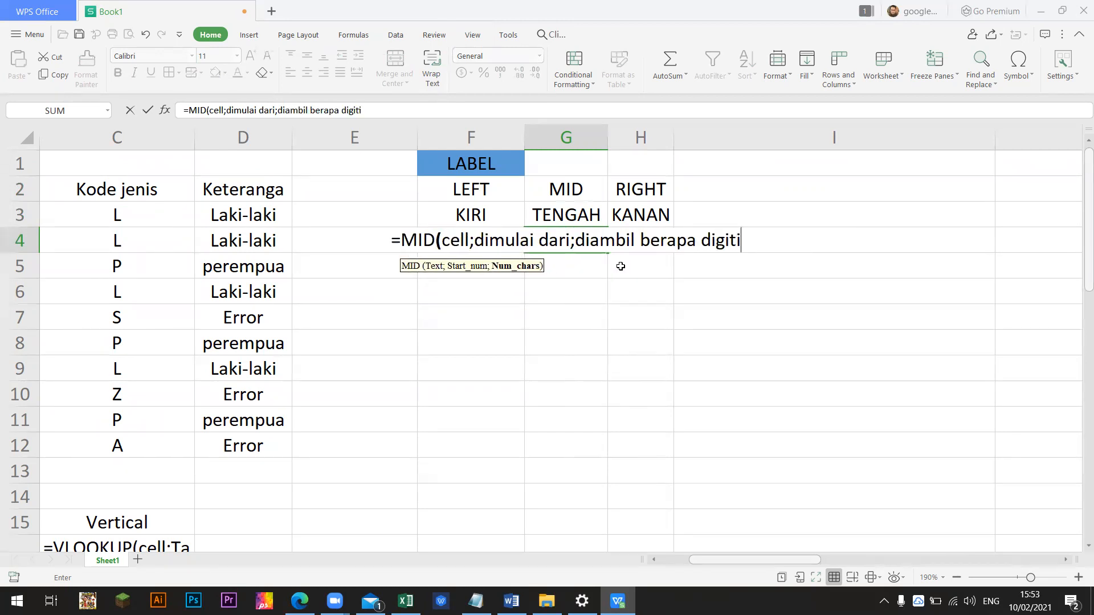
key(BackSpace)
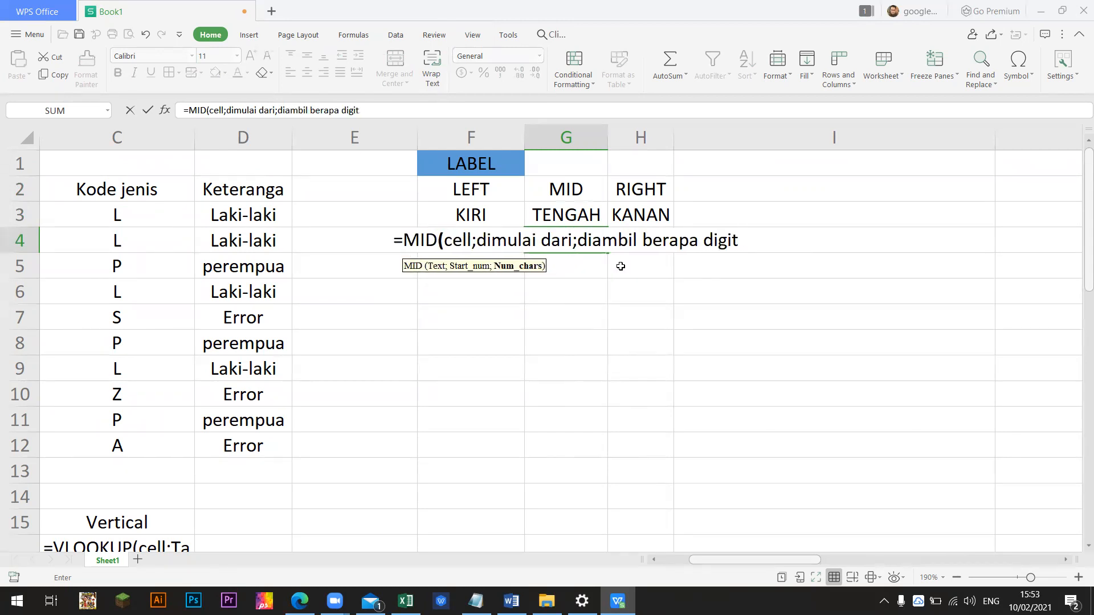
text())
key(Return)
Turn the MID formula in G4 into plain text with a leading apostrophe.
key(Up)
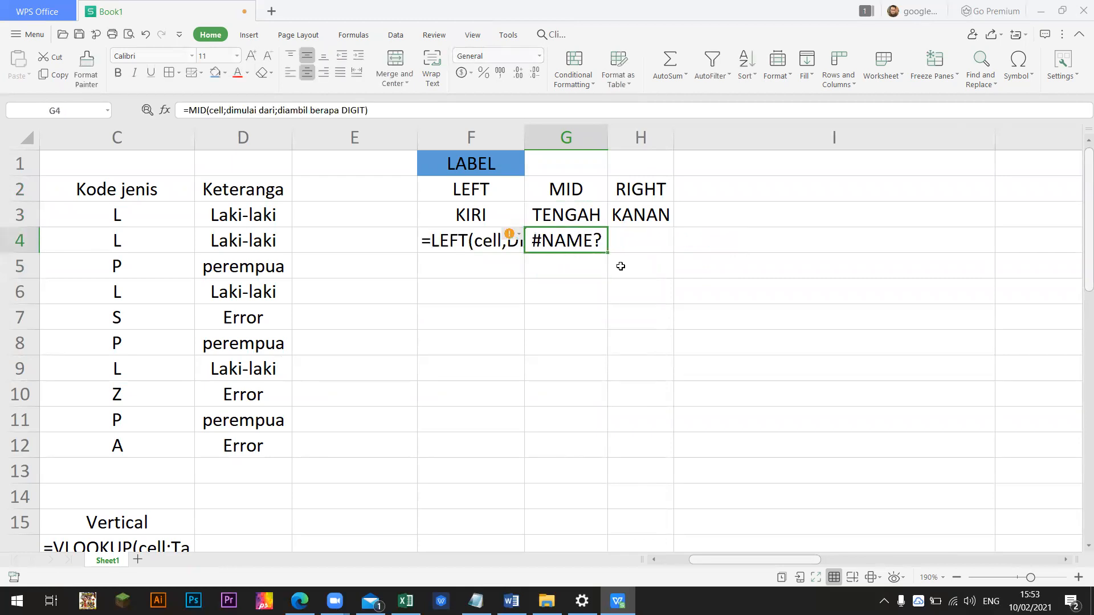
key(F2)
key(Home)
text(')
key(Return)
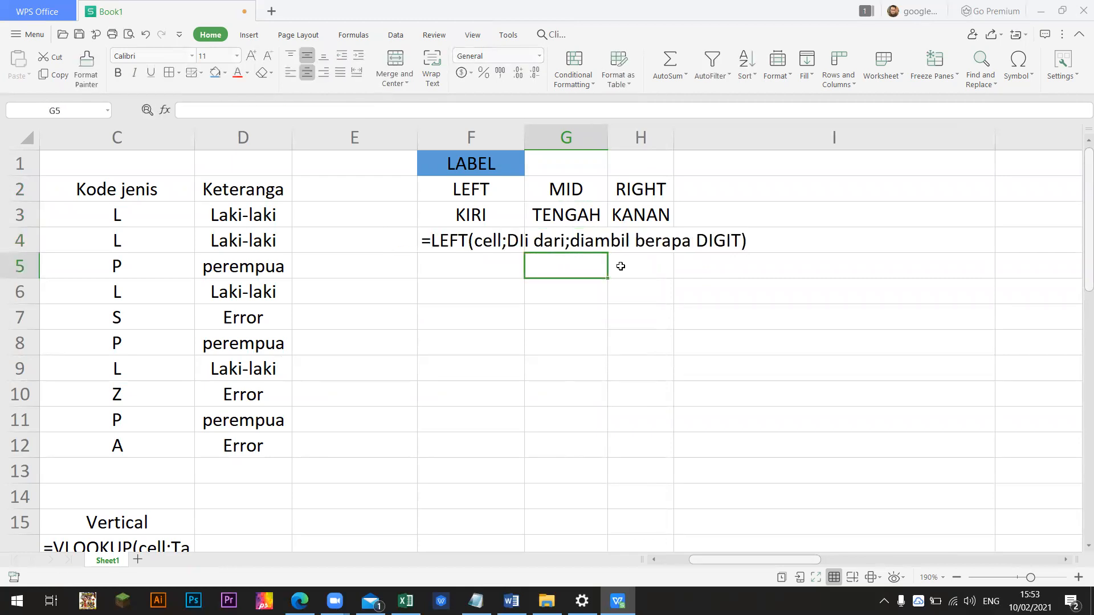
Fit columns G and F to their syntax texts and left-align the MID syntax in G4.
double_click(610, 136)
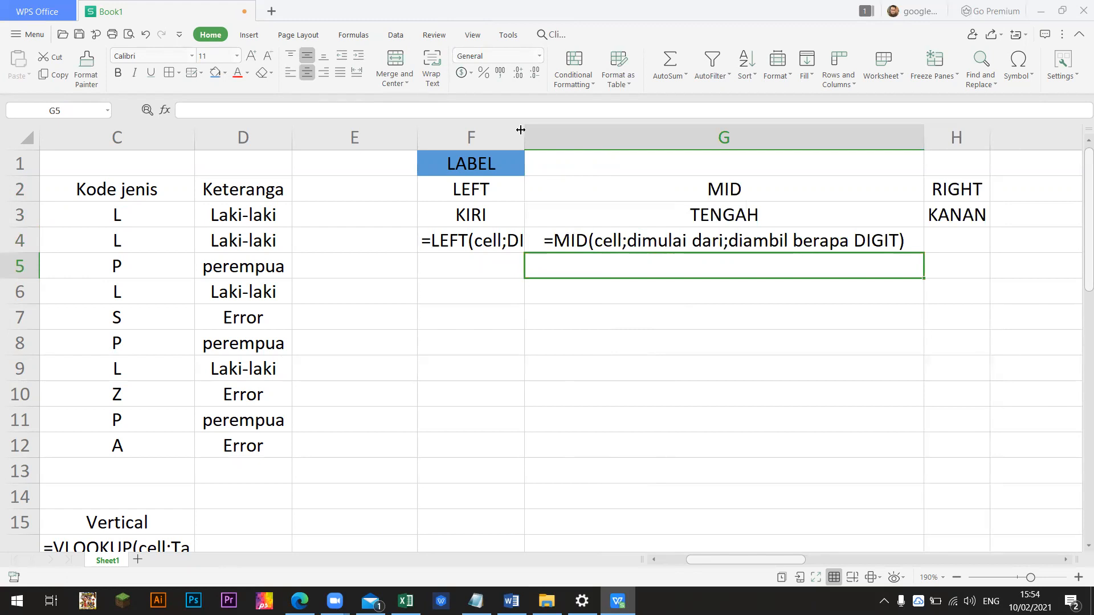
double_click(523, 133)
click(595, 230)
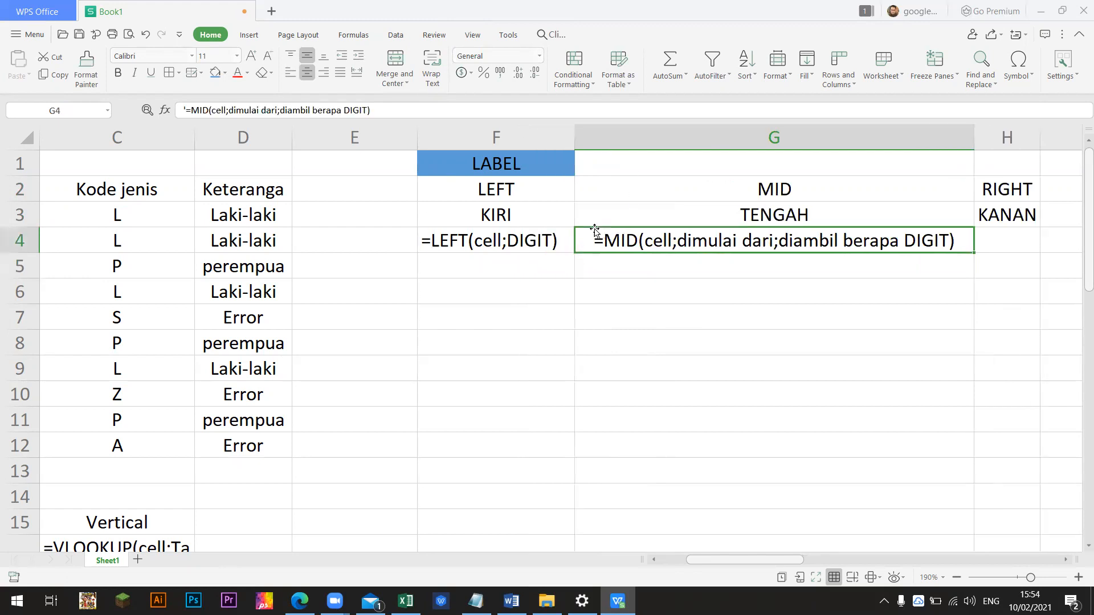
click(290, 72)
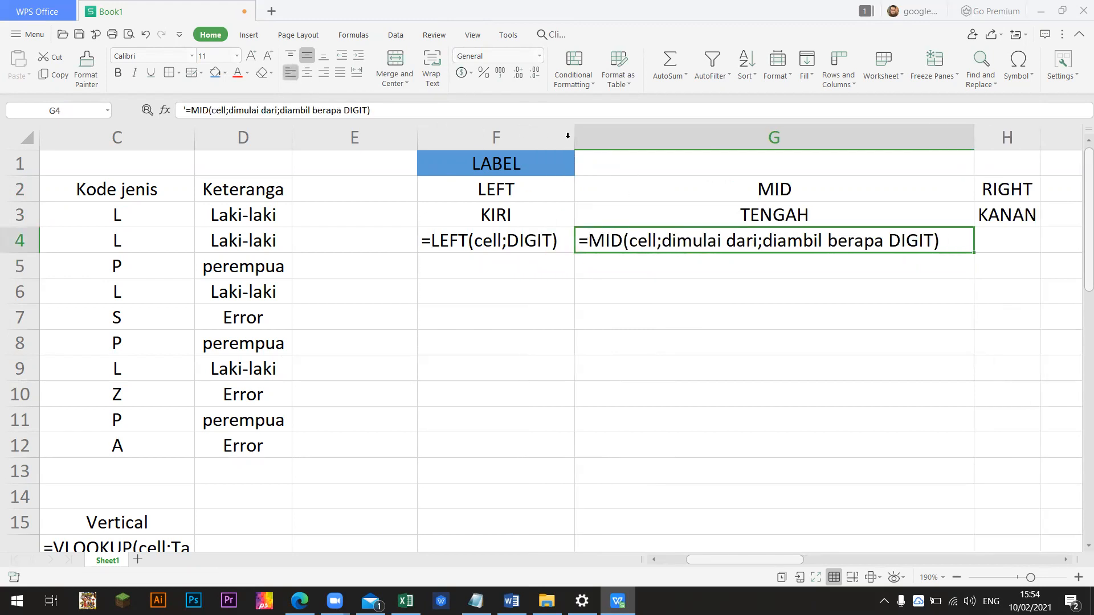
Autofit the widths of columns F and G to their contents.
double_click(572, 135)
double_click(972, 137)
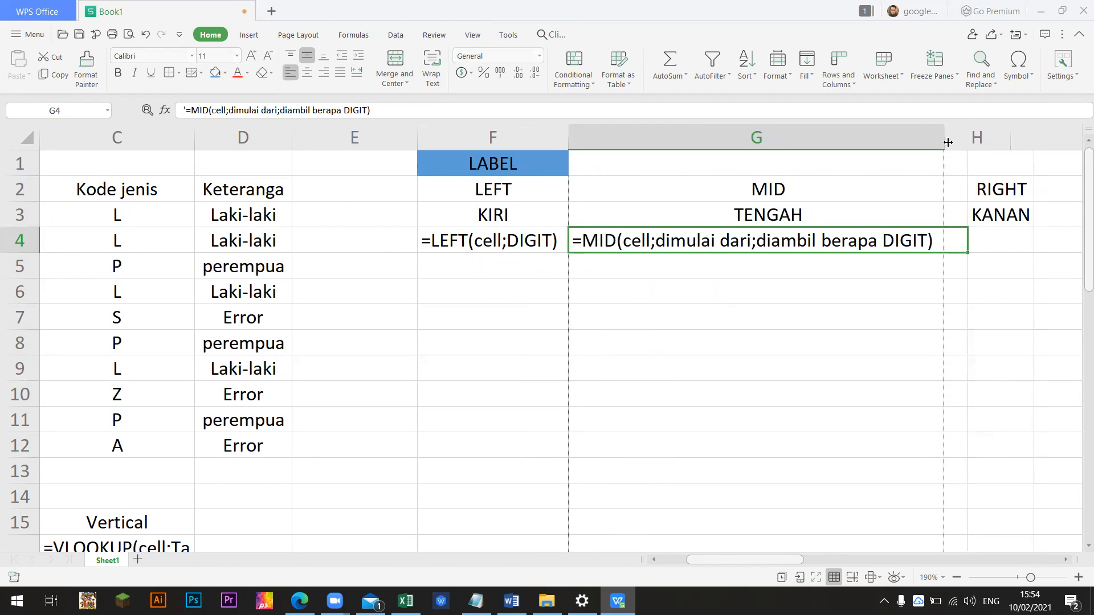
Enter the syntax example =RIGHT(cell;DIGIT DI ambil) in H4, under KANAN.
click(993, 251)
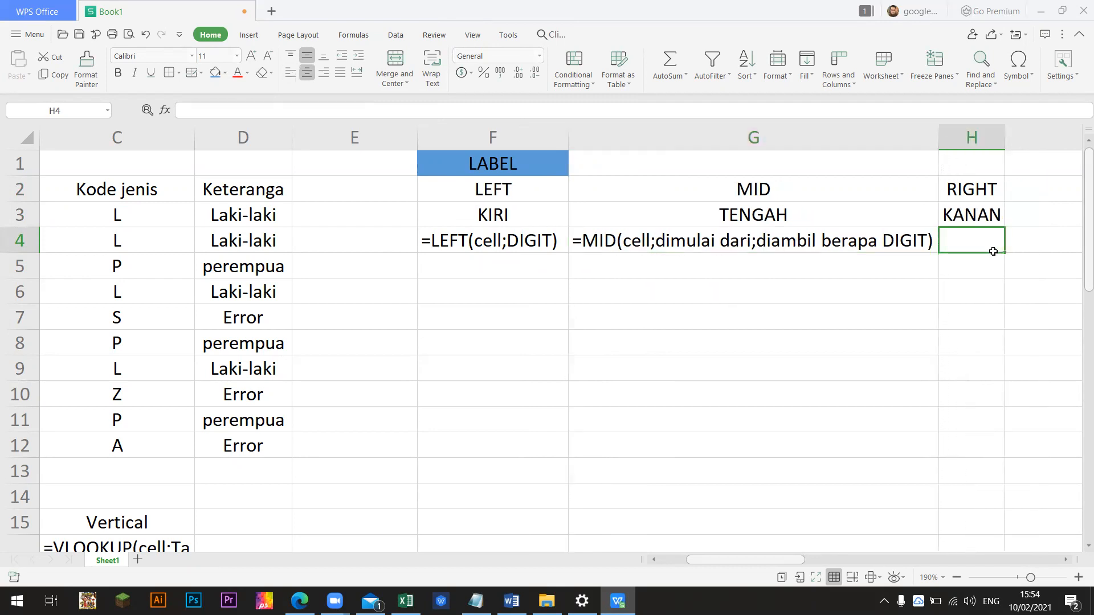
text(=RIGHT()
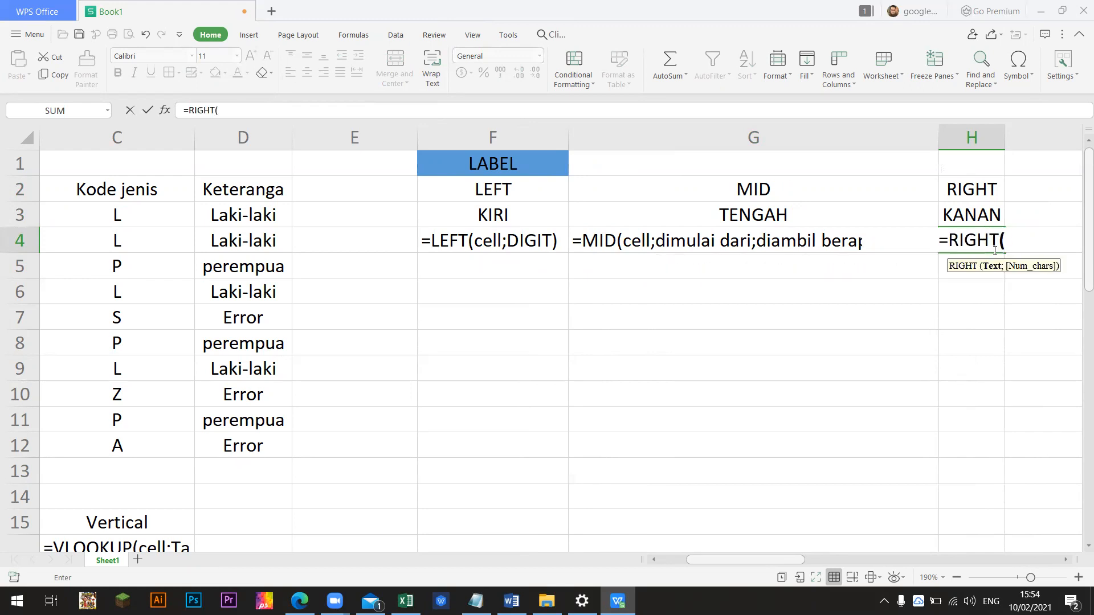
text(cel)
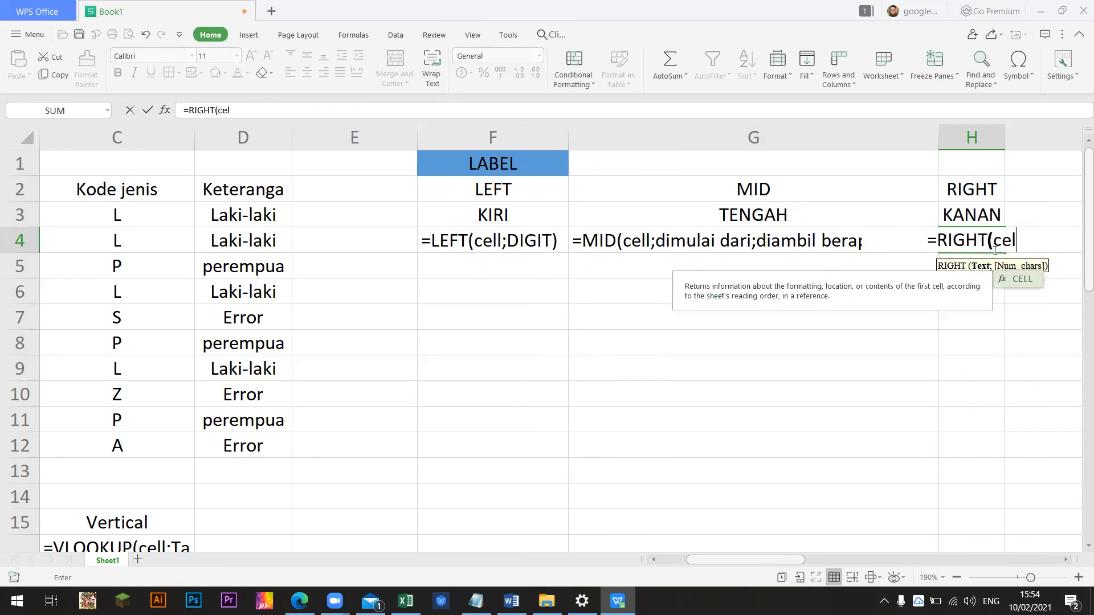
text(l;)
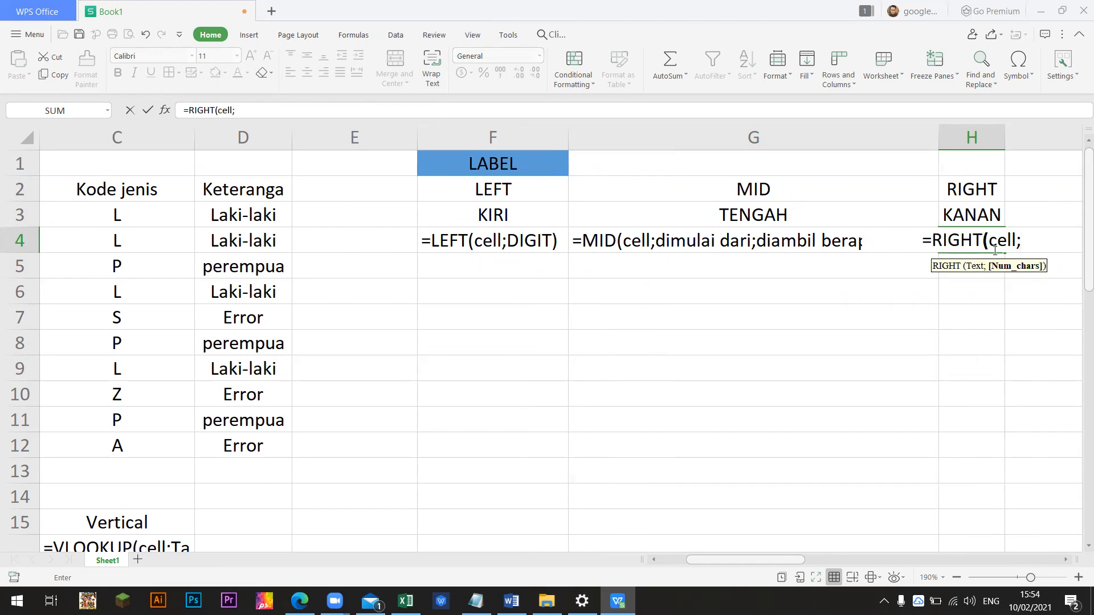
text(DIGIT di ambil))
key(Return)
Turn the RIGHT formula in H4 into plain text with a leading apostrophe.
double_click(993, 251)
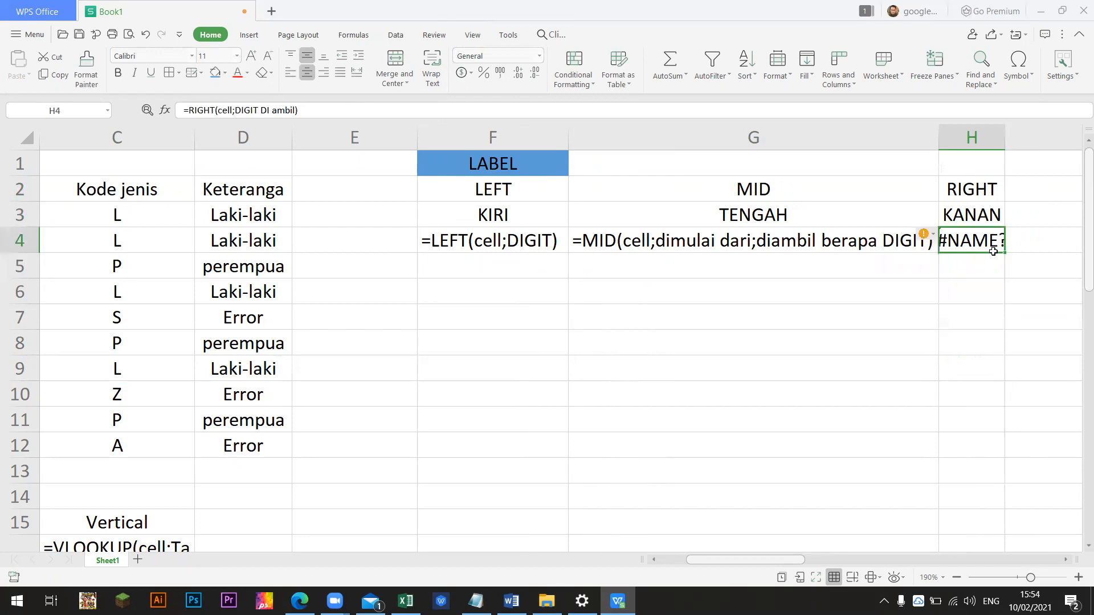
text(')
key(Return)
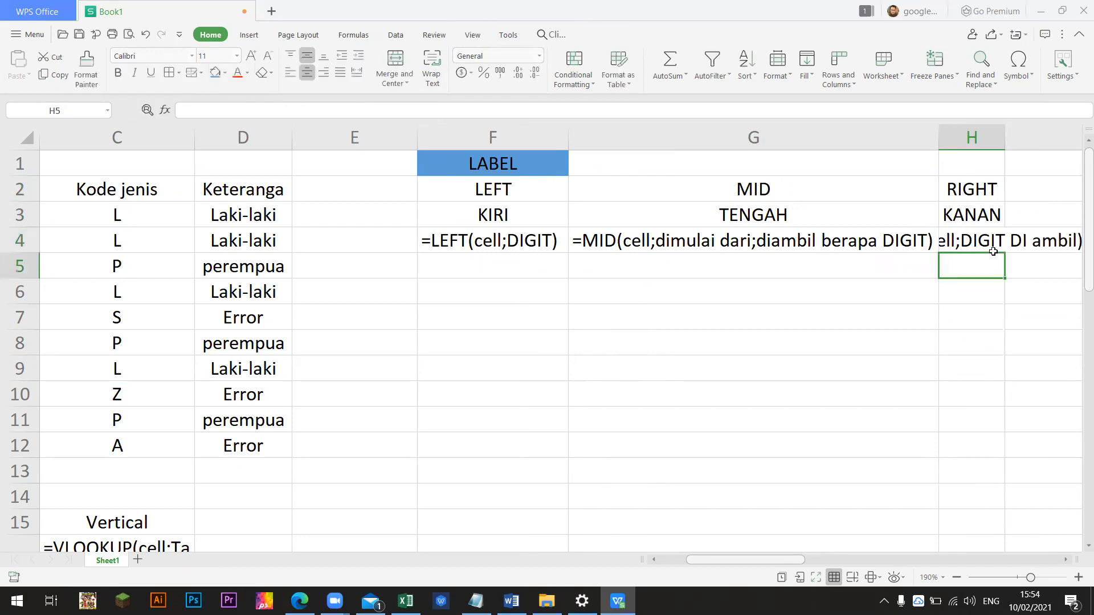
Fit column H to the RIGHT syntax text and left-align H4.
double_click(1004, 130)
click(974, 239)
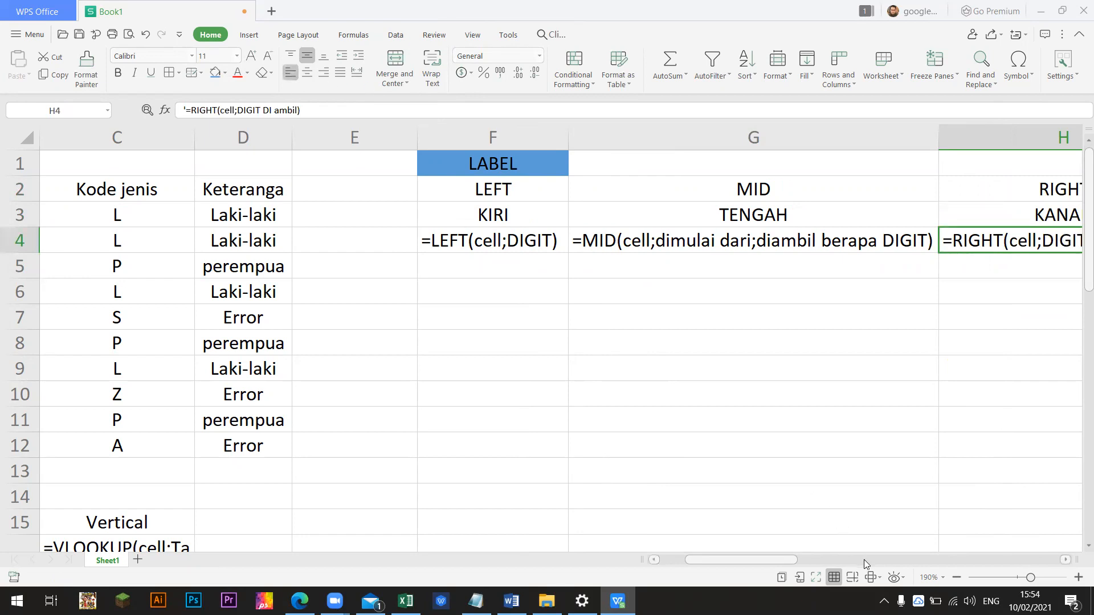
mouse_move(781, 561)
mouse_down()
mouse_move(809, 561)
mouse_move(790, 560)
mouse_up()
click(719, 369)
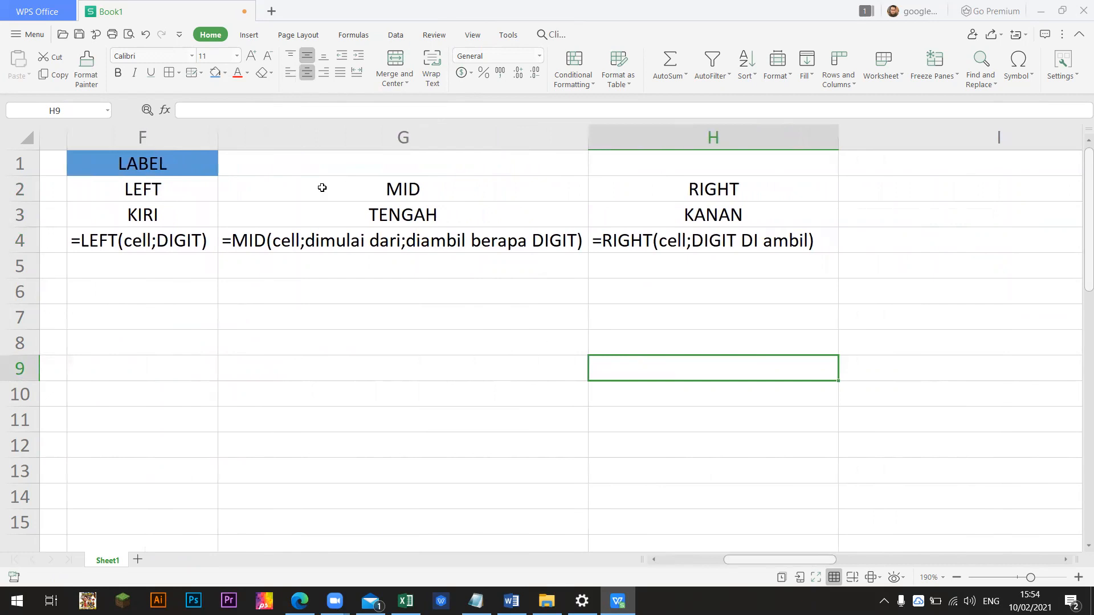
Extend the LEFT syntax text in F4 to read =LEFT(cell;DIGIT di ambil).
click(163, 217)
click(204, 249)
key(F2)
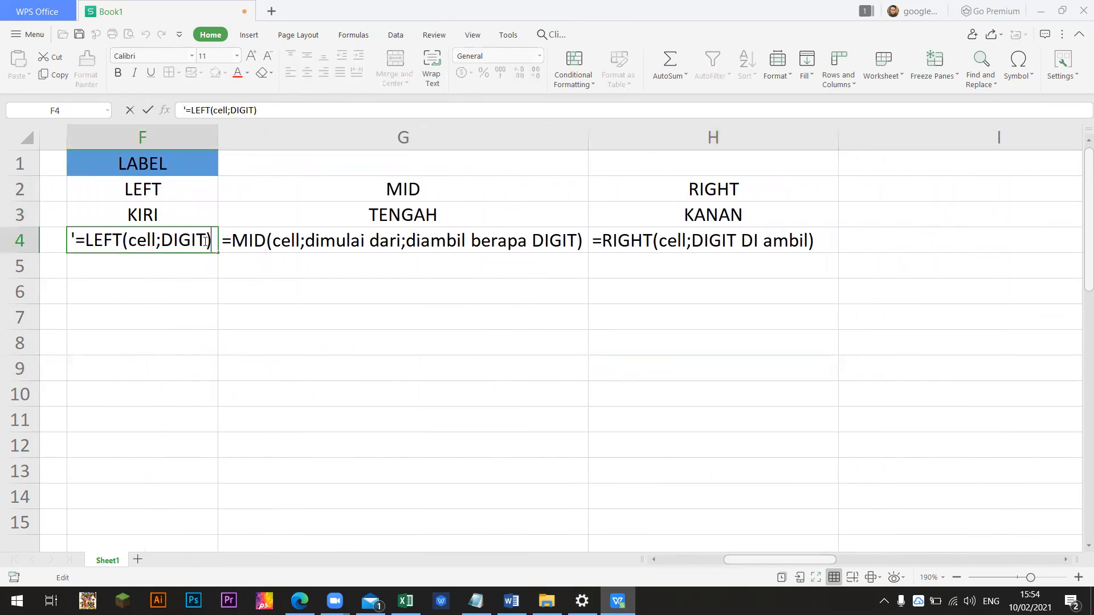
key(Left)
text(dia)
key(BackSpace)
text(ambil)
key(Return)
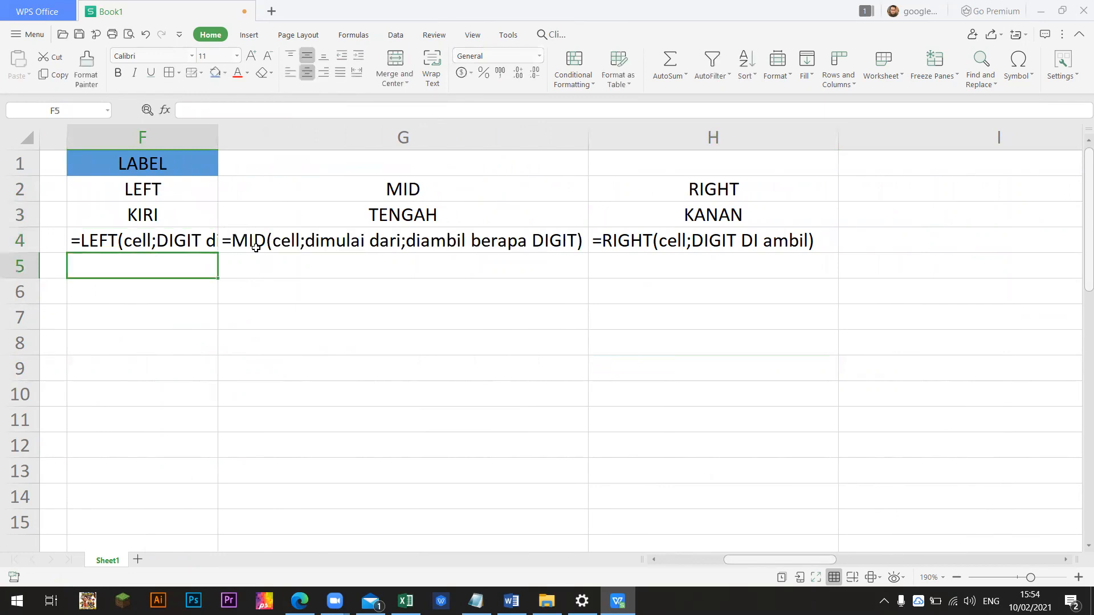
Widen column F to fit the extended LEFT syntax, trimming the width slightly by hand.
double_click(219, 136)
click(327, 261)
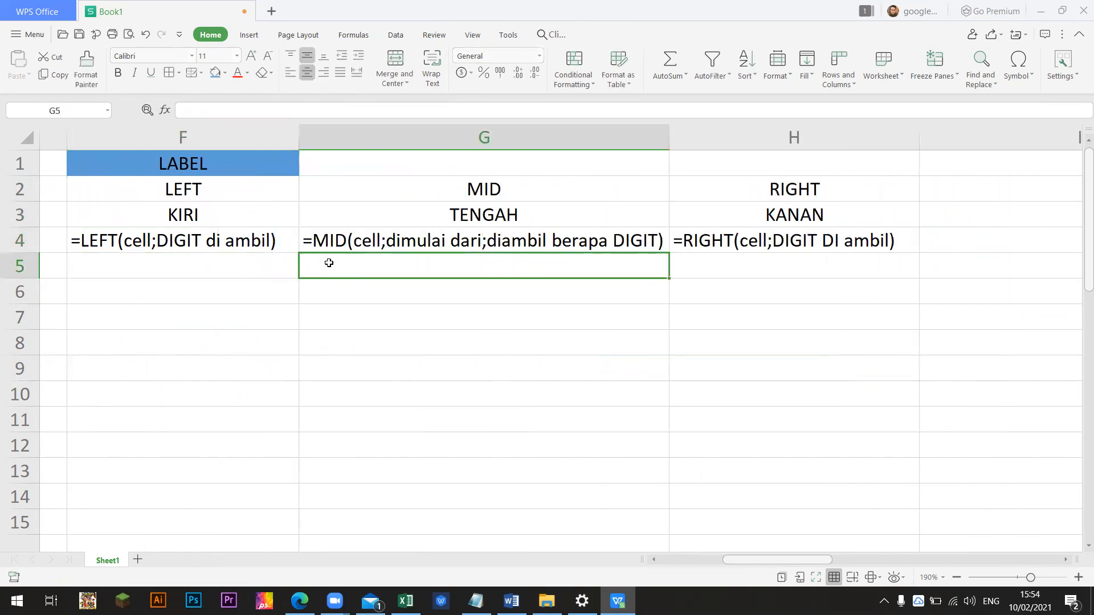
drag(298, 136, 289, 136)
click(317, 322)
Enter the heading NIM in F6 and a ten-digit sample student number below it in F7.
click(229, 292)
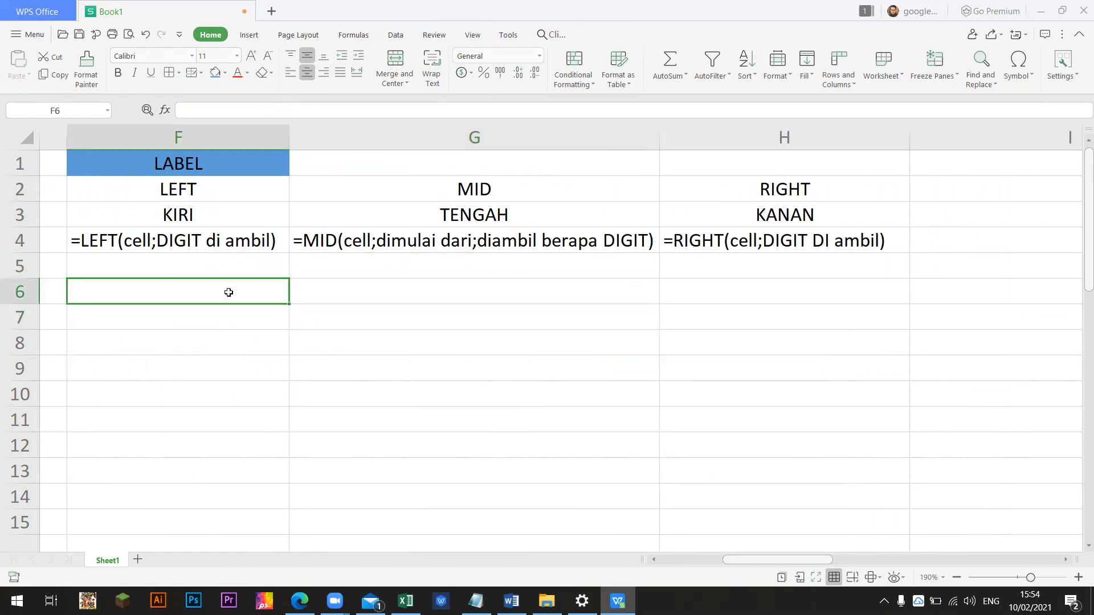
text(NIM)
key(Return)
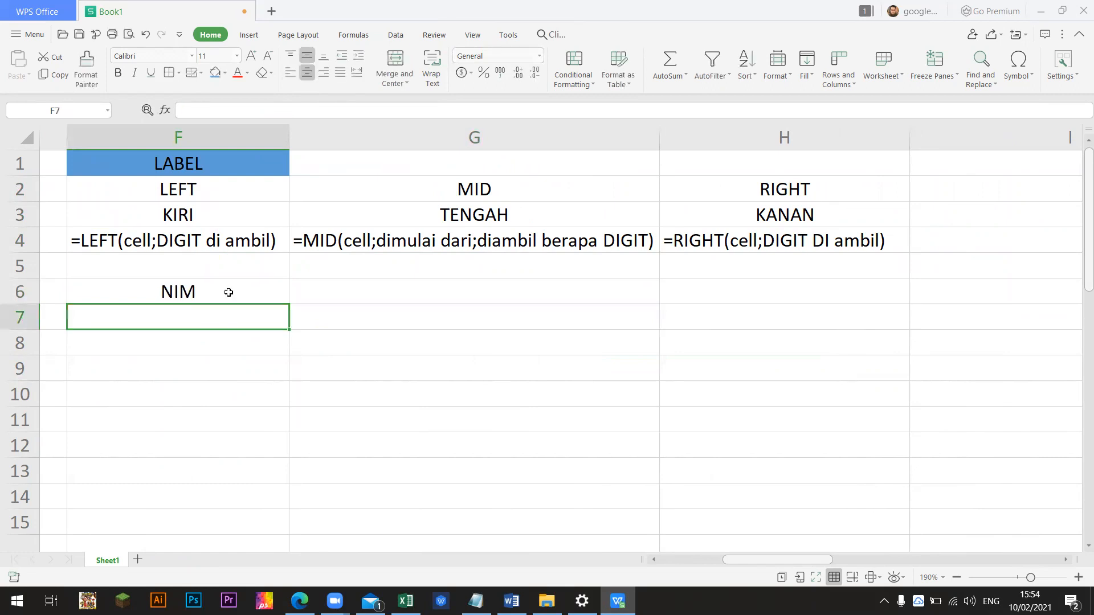
text(804020)
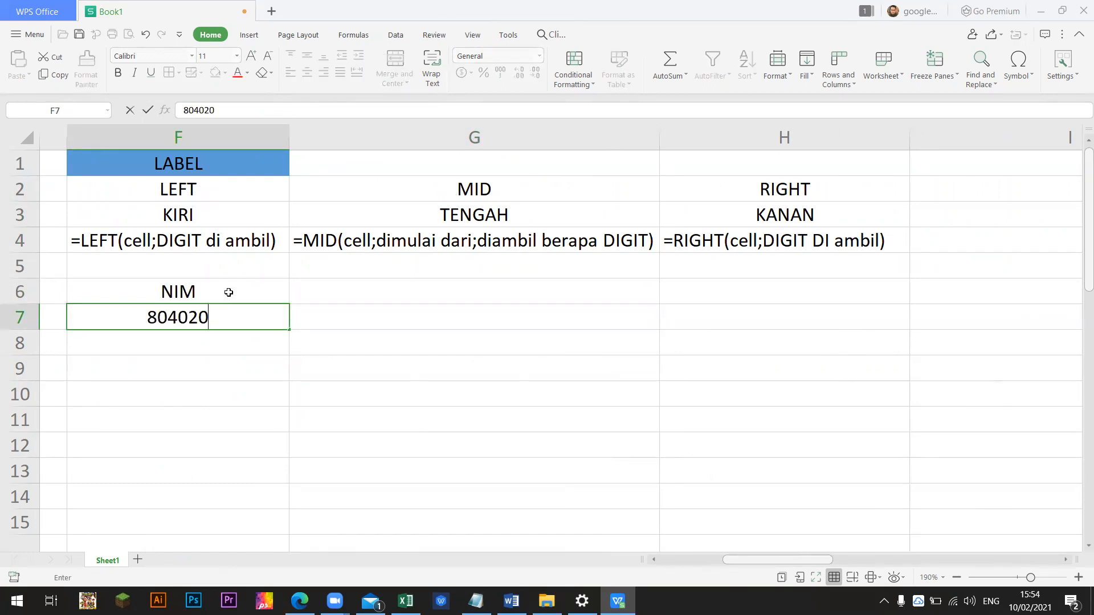
text(0123)
key(Return)
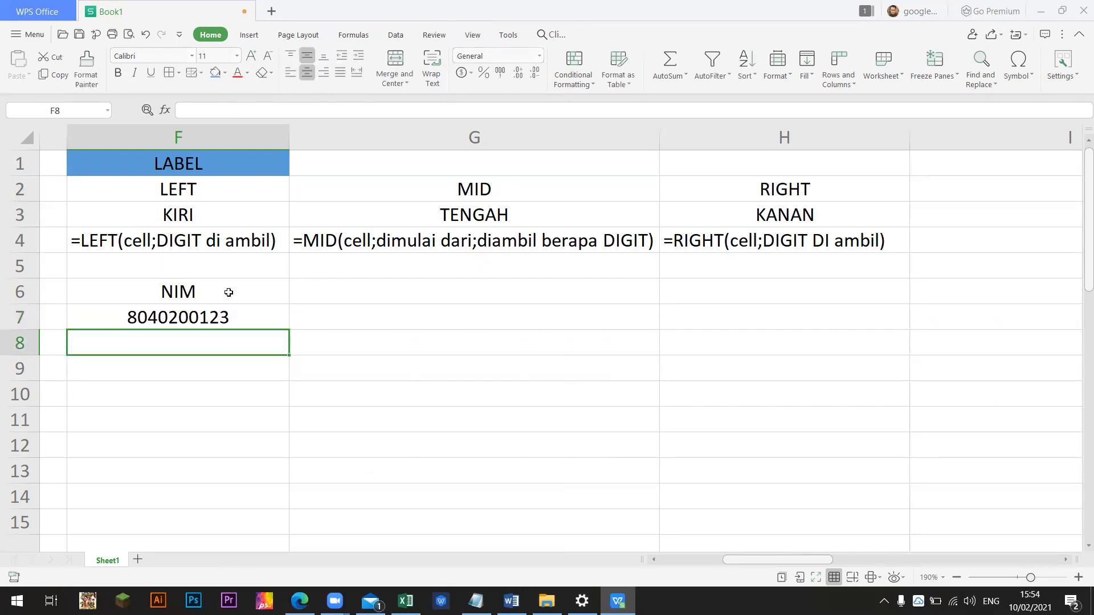
Copy the student number from F7 into F8 and change its third digit to 3 and its last digit to 4.
key(Up)
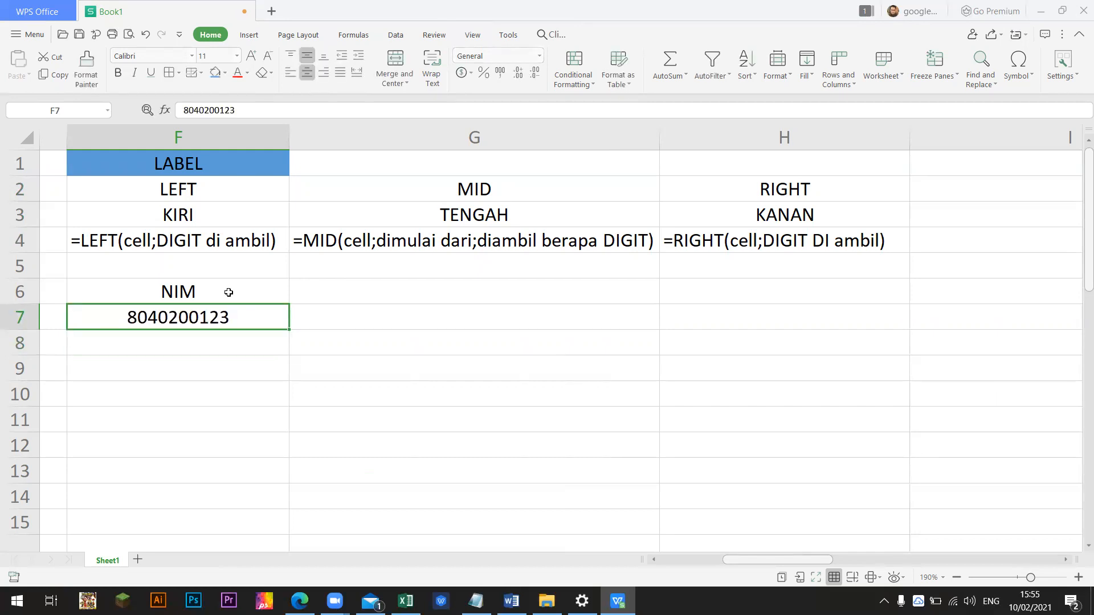
key(ctrl+c)
key(Down)
key(ctrl+v)
key(Escape)
key(Left)
key(Right)
key(F2)
key(Left)
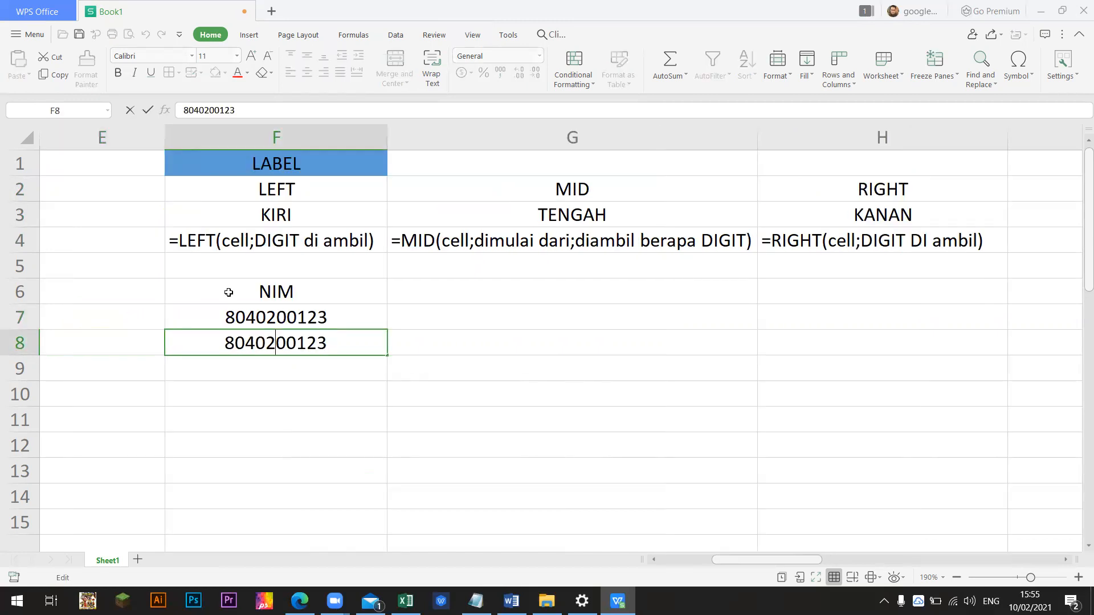
key(shift+Left)
text(3)
key(Right)
key(Right)
key(Right)
key(Right)
key(Right)
key(BackSpace)
text(4)
key(Return)
key(Up)
Copy the student number from F8 into F9, changing its third digit to 2 and its fifth and sixth digits to 17.
key(ctrl+c)
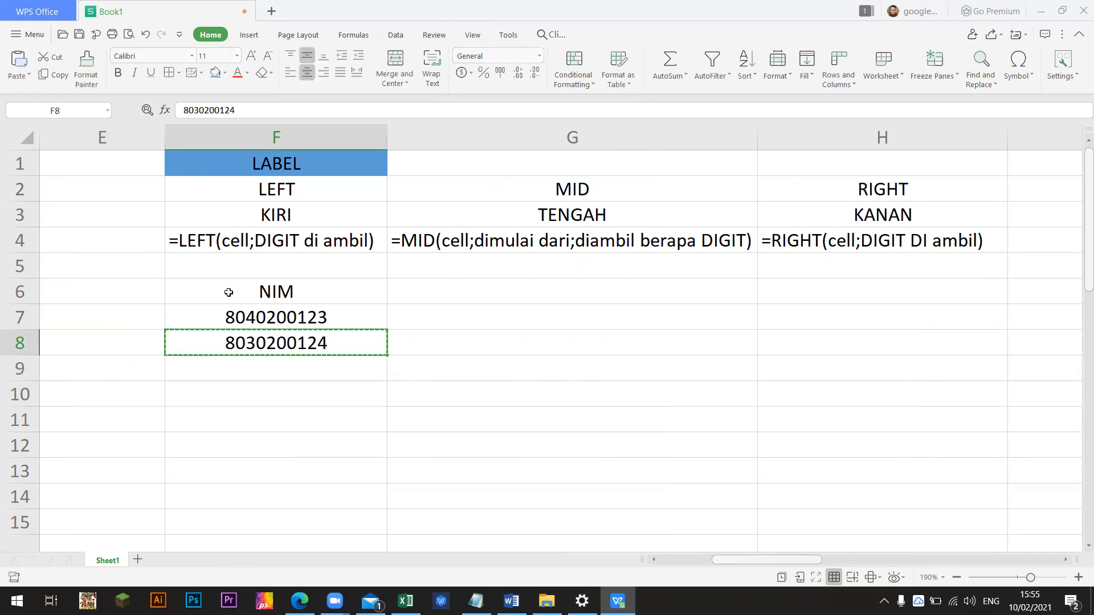
key(Down)
key(ctrl+v)
key(F2)
key(Left)
key(Left)
key(Left)
key(Left)
key(Left)
key(Left)
key(Left)
key(shift+Left)
text(2)
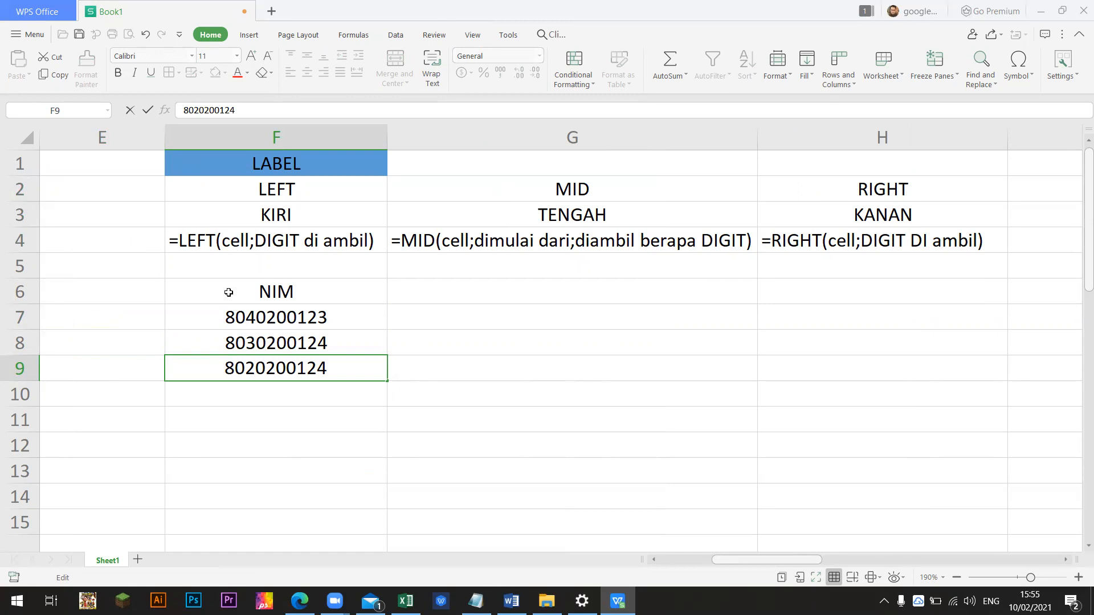
key(shift+Right)
key(shift+Right)
text(17)
key(Return)
Change the fifth and sixth digits of the student number in F8 to 18.
key(Up)
key(Up)
key(F2)
key(Left)
key(Left)
key(Left)
key(Left)
key(Left)
key(Left)
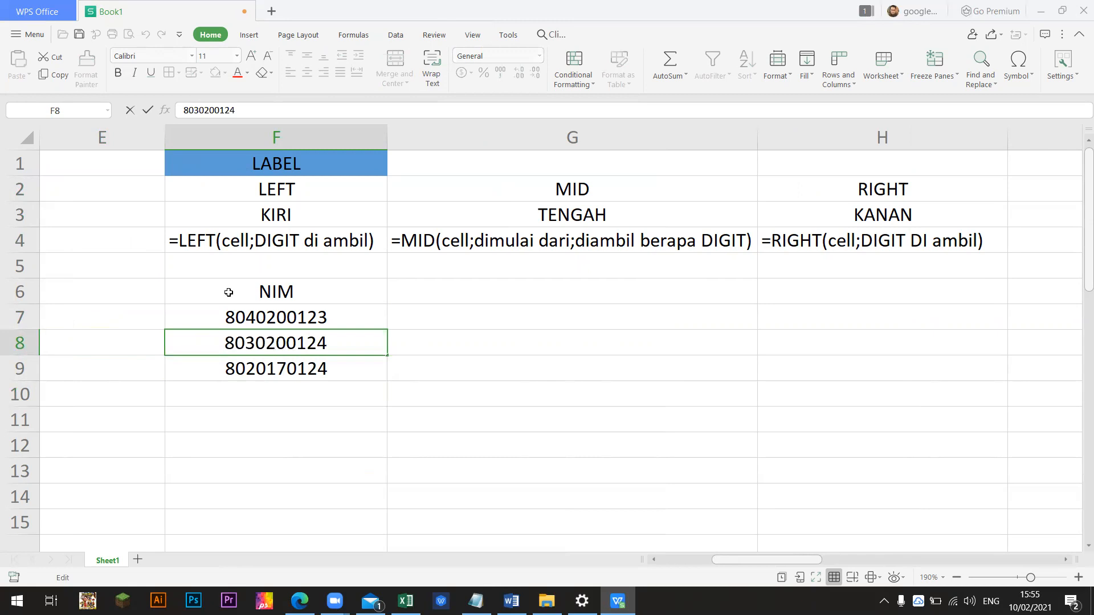
key(shift+Right)
key(shift+Right)
text(18)
key(Return)
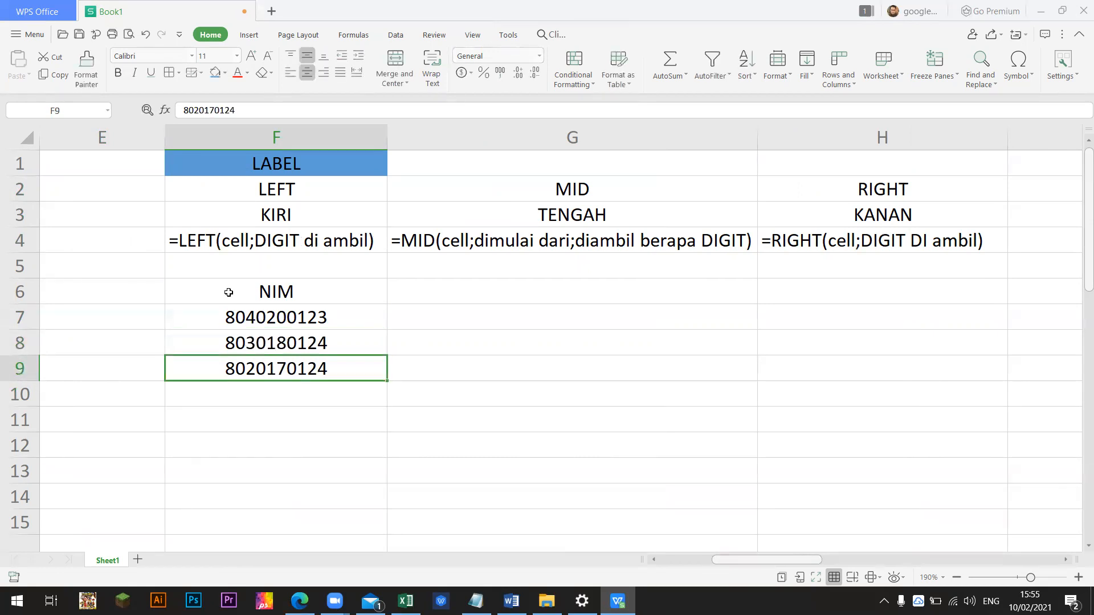
Change the fifth and sixth digits of the student number in F7 to 19.
key(Up)
key(Up)
key(F2)
key(Left)
key(Left)
key(Left)
key(Left)
key(Left)
key(Left)
key(shift+Right)
key(shift+Right)
text(19)
key(Return)
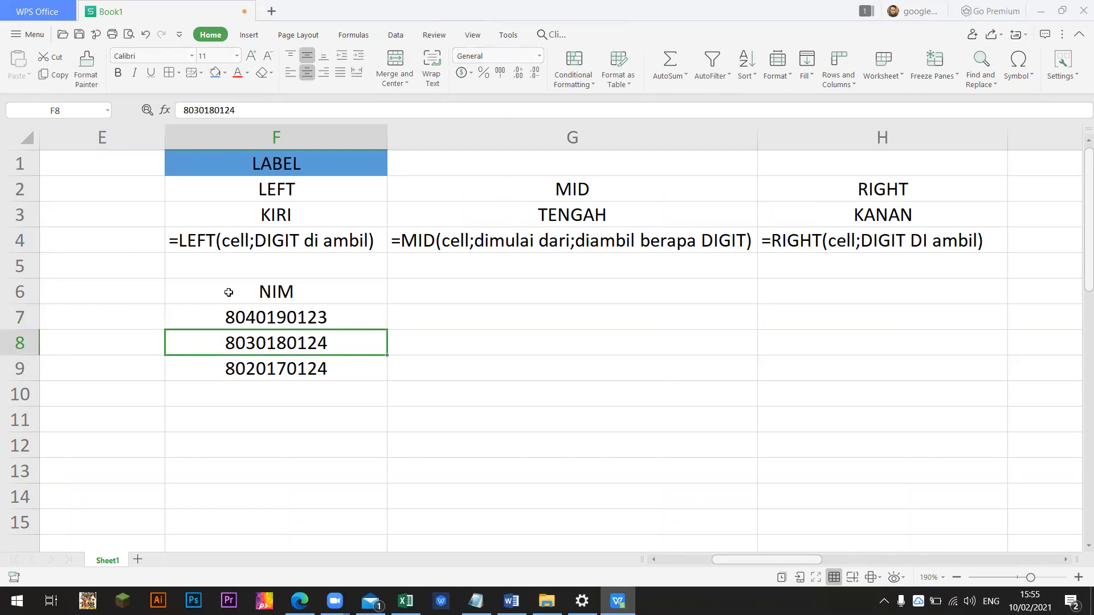
Add the headings Jurusan in G6 and Angkatan in H6, beside NIM.
click(459, 325)
click(464, 292)
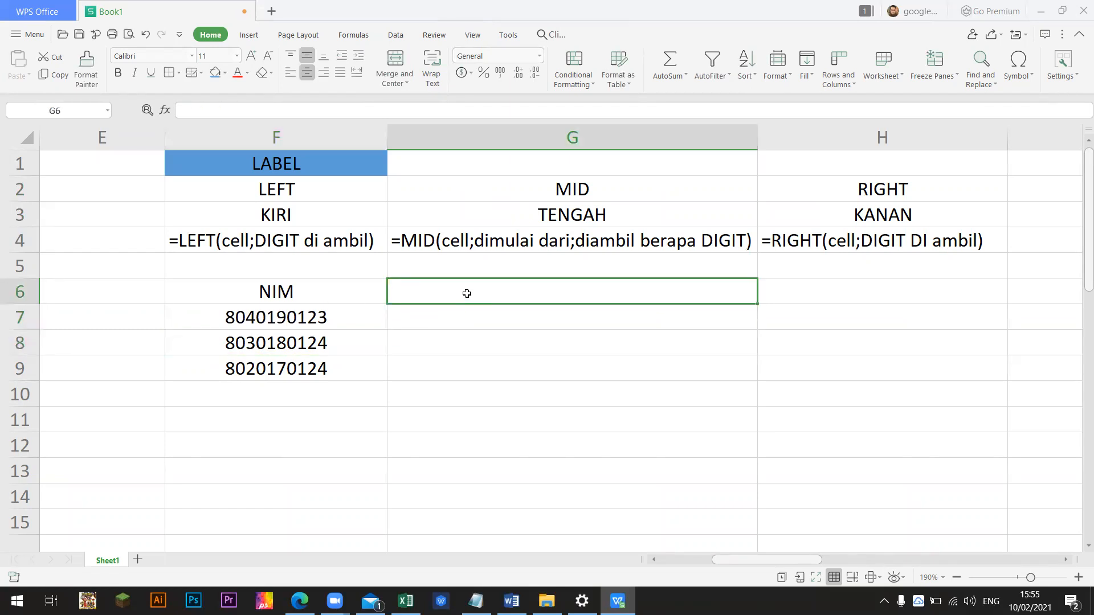
text(Jurusan)
key(Return)
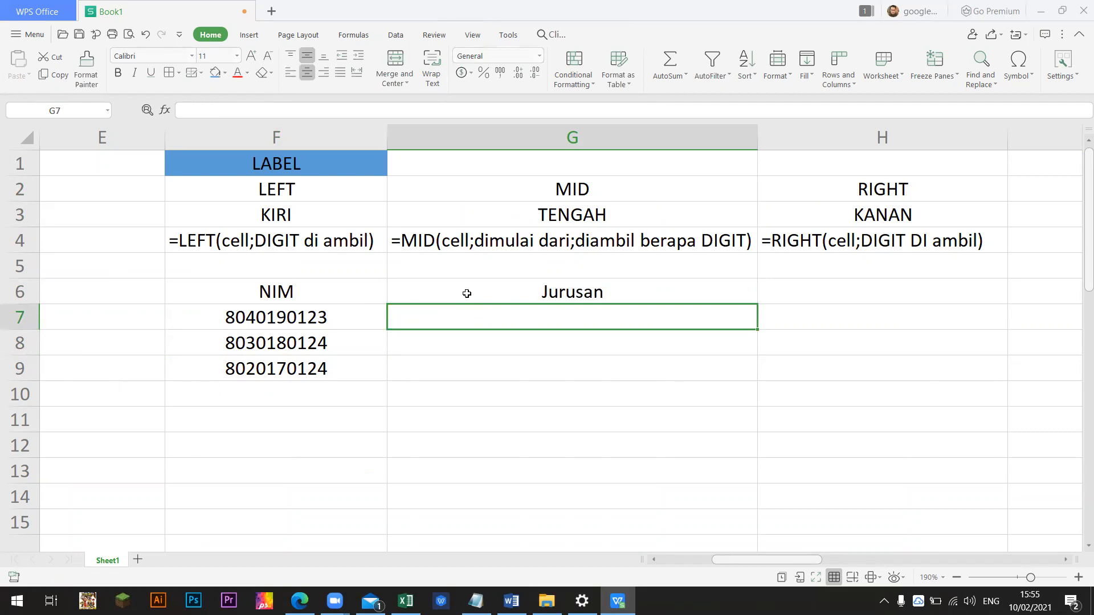
key(Up)
key(Right)
text(Angkatan)
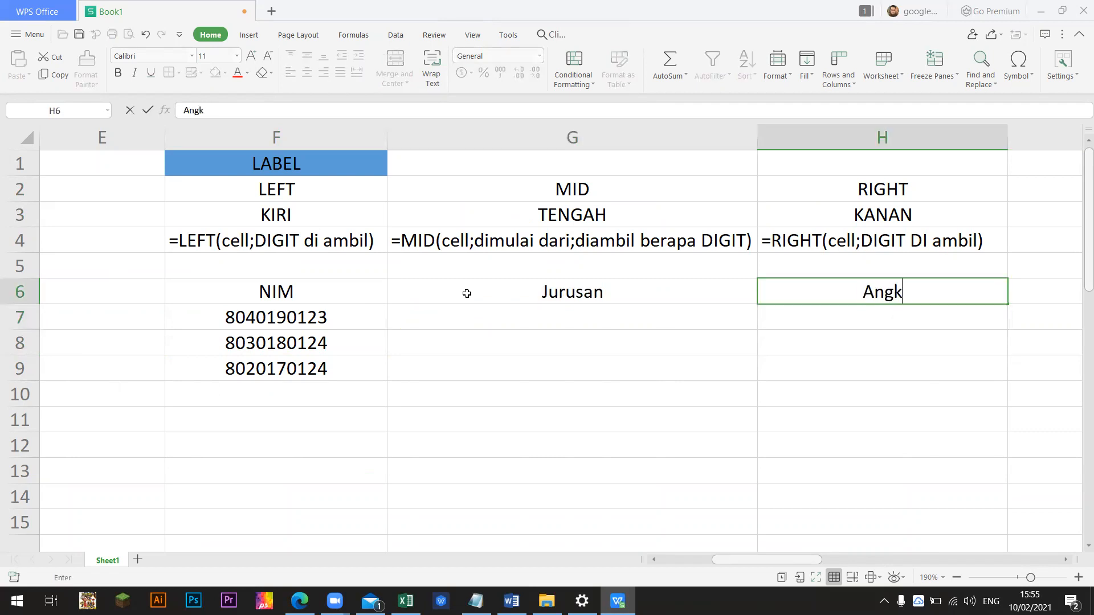
key(Return)
Add the heading No urut in I6, beside Angkatan.
key(Right)
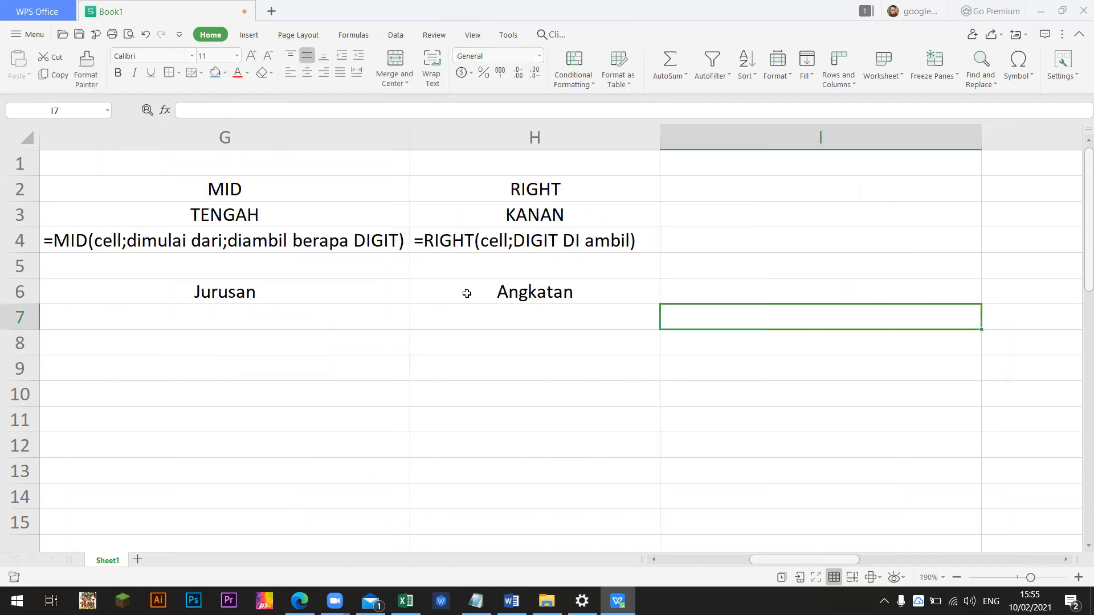
key(Up)
text(No ru)
key(BackSpace)
key(BackSpace)
text(urut)
key(Return)
Examine how the student number in F7 divides into its first three, middle three and last four digits.
drag(829, 560, 803, 565)
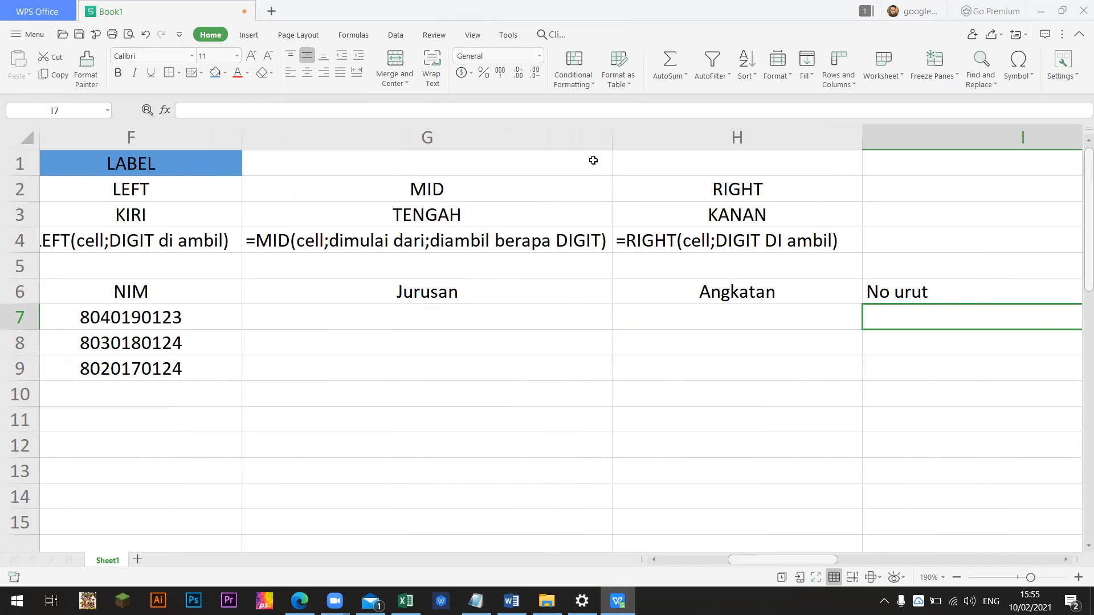
click(186, 316)
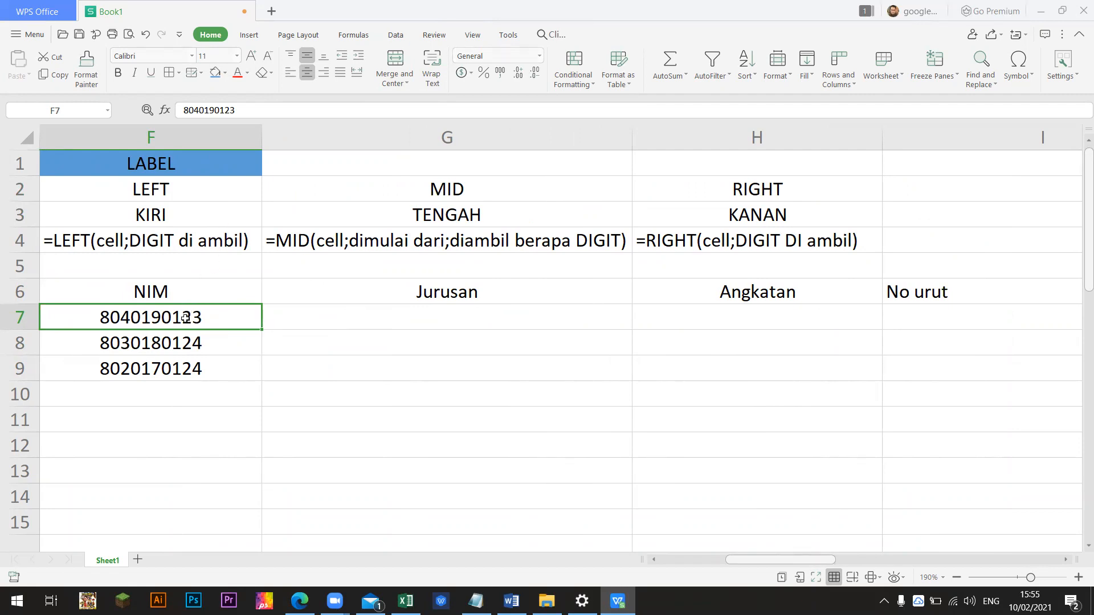
double_click(100, 316)
drag(99, 316, 129, 317)
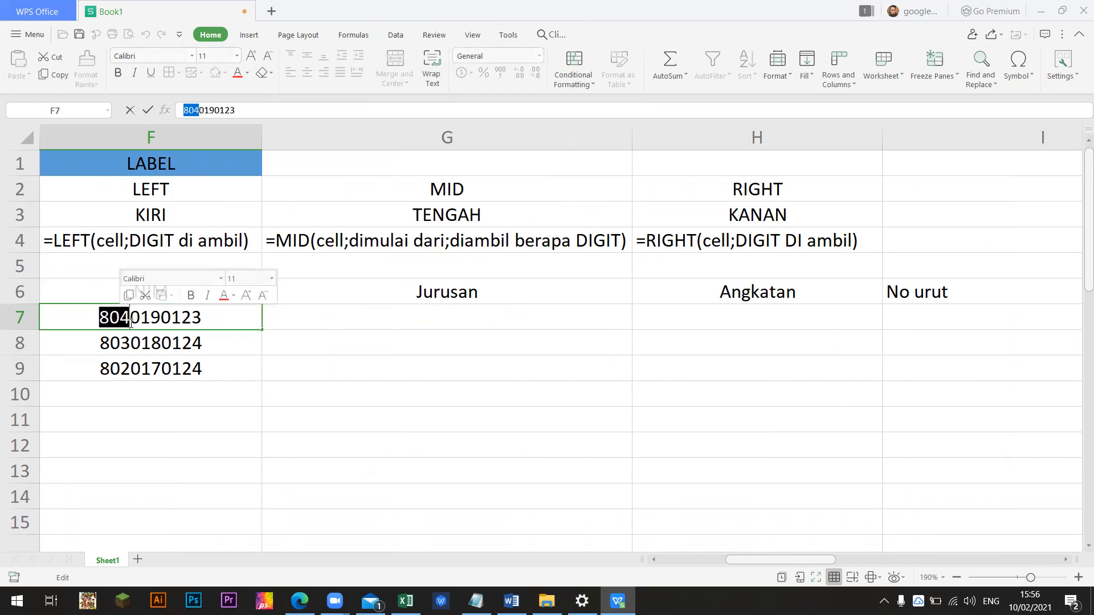
drag(130, 318, 161, 317)
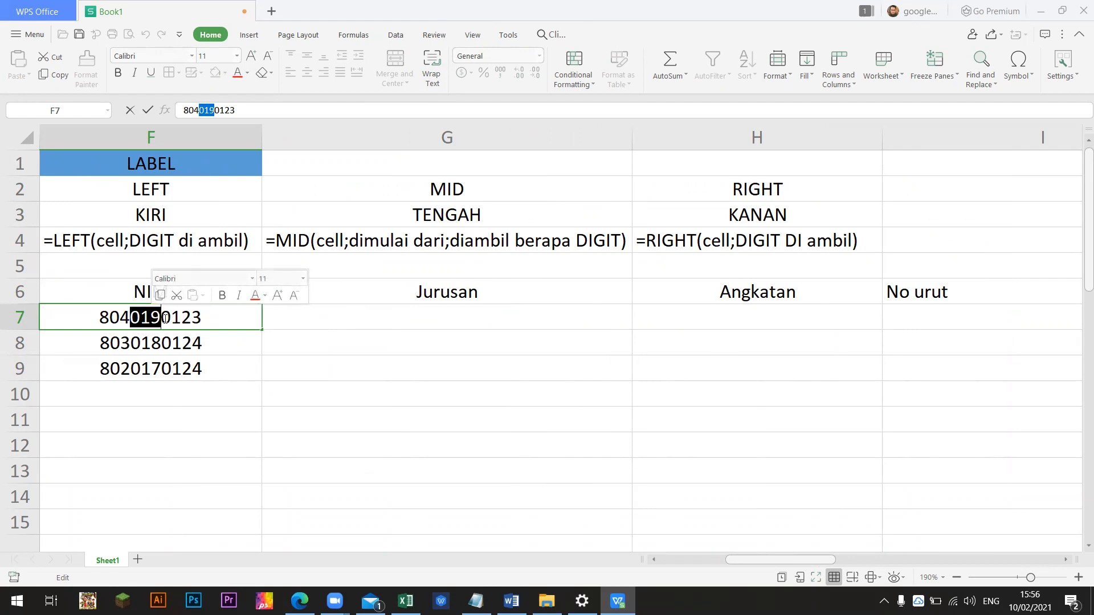
drag(161, 319, 196, 320)
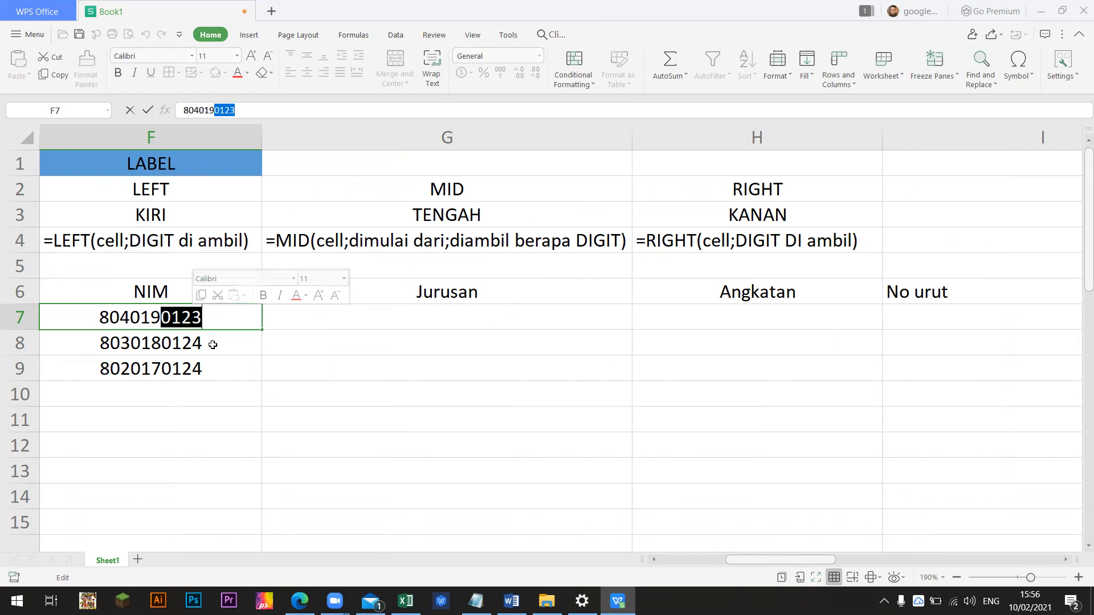
click(175, 348)
double_click(127, 319)
drag(98, 317, 126, 318)
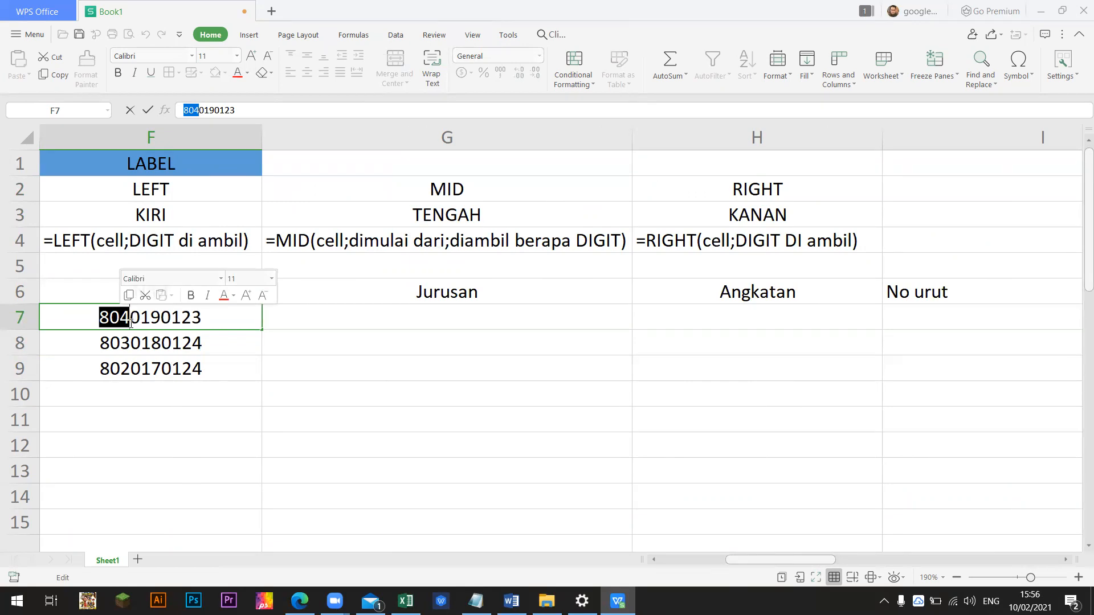
click(122, 344)
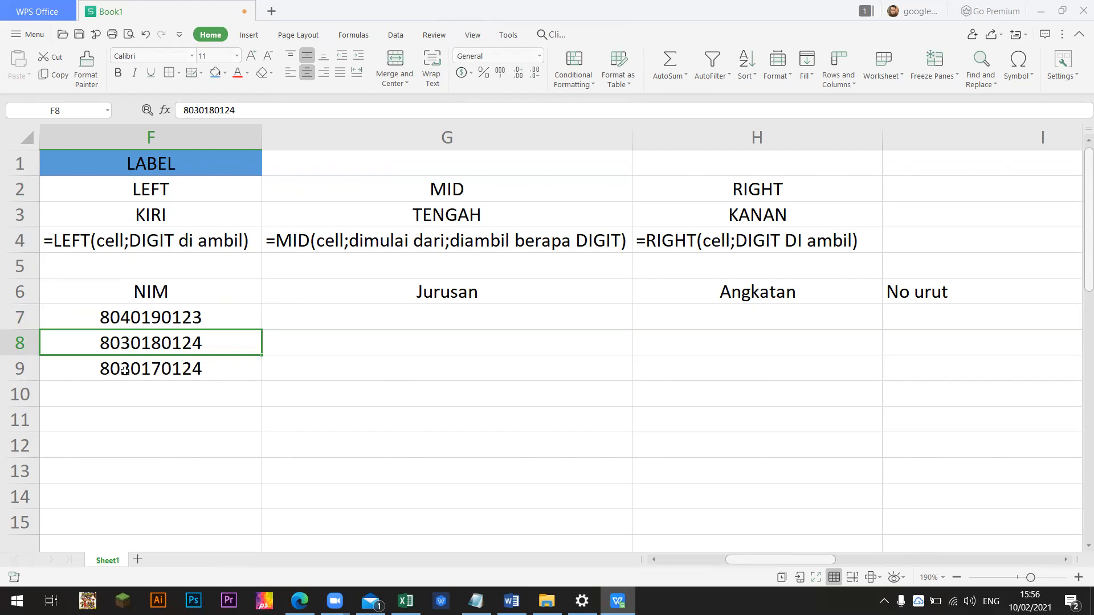
Enter the code 804 in F11 and its department name Sistem Informasi in G11, below the NIM table.
click(197, 418)
text(80)
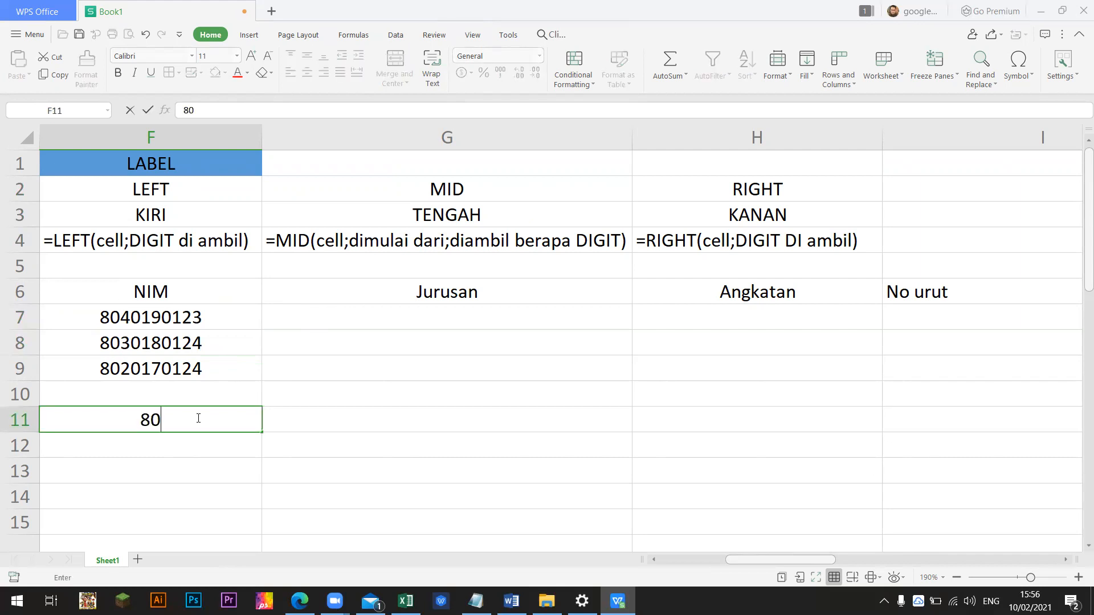
text(4)
key(Return)
key(Right)
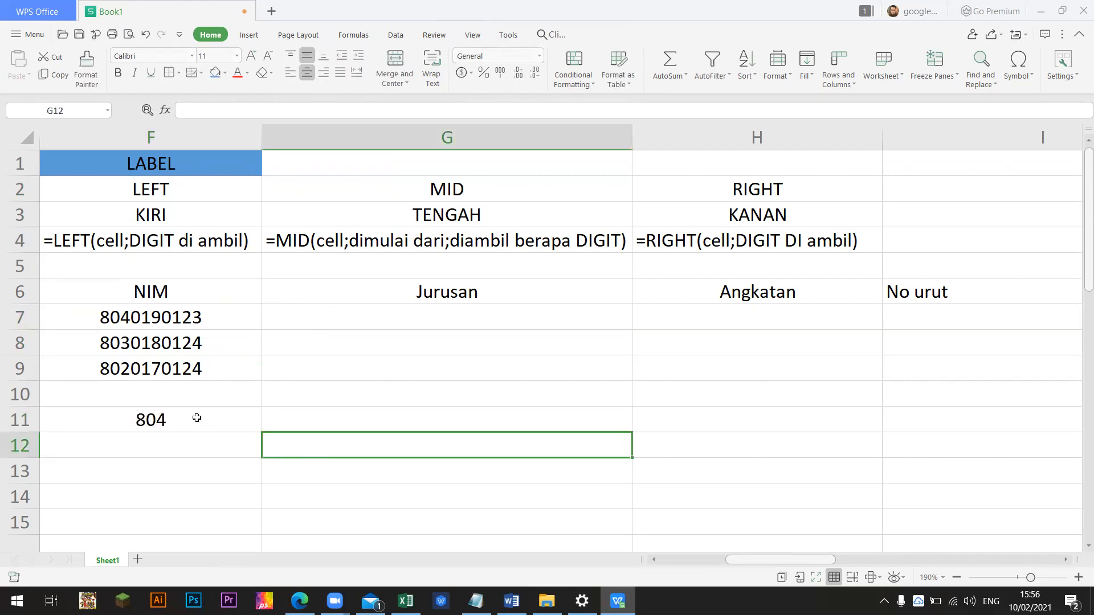
key(Up)
text(Sistem)
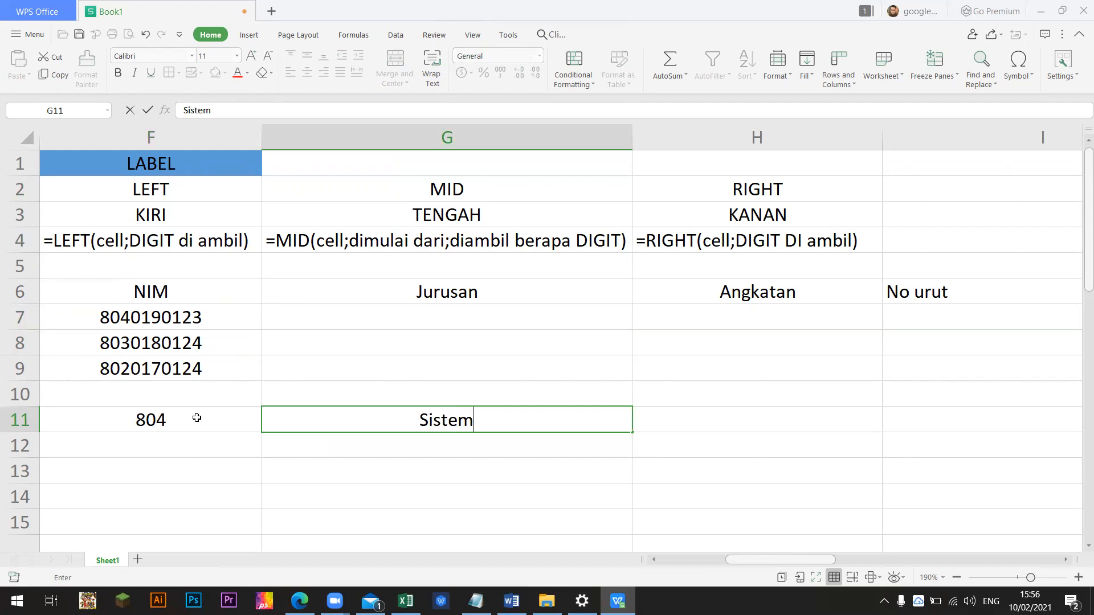
text( Informaso)
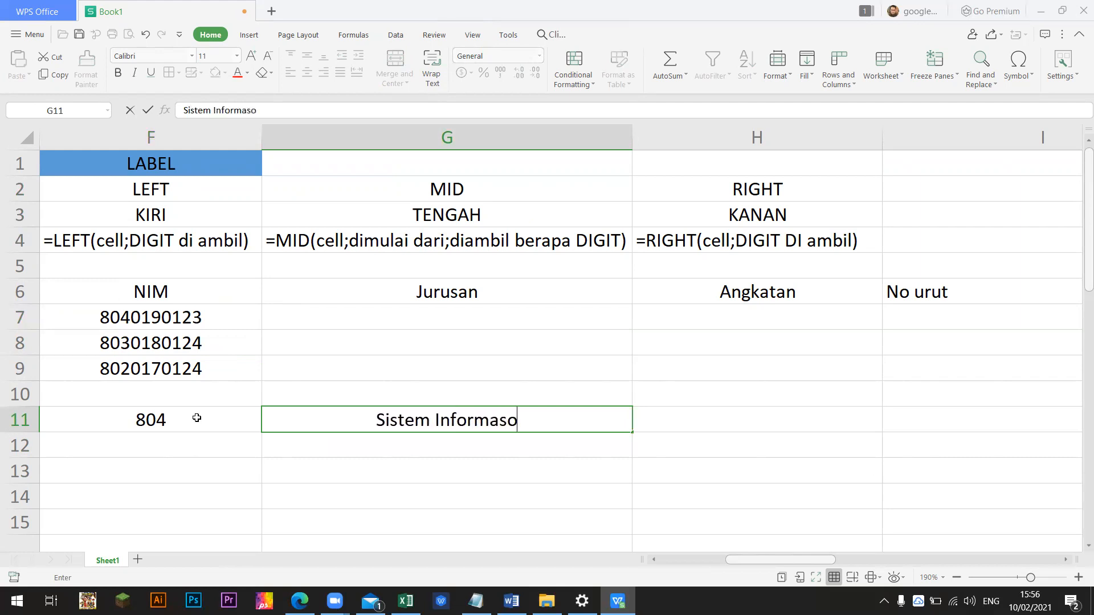
key(BackSpace)
text(i)
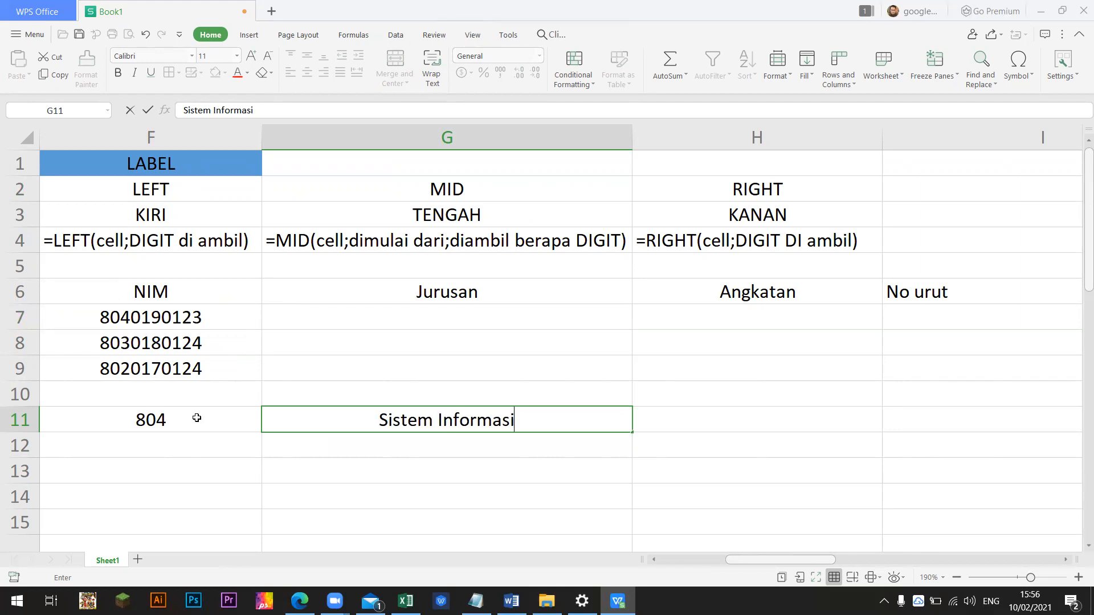
key(Return)
Add the code 803 in F12 with the department name Sistem Komputer in G12.
text(80)
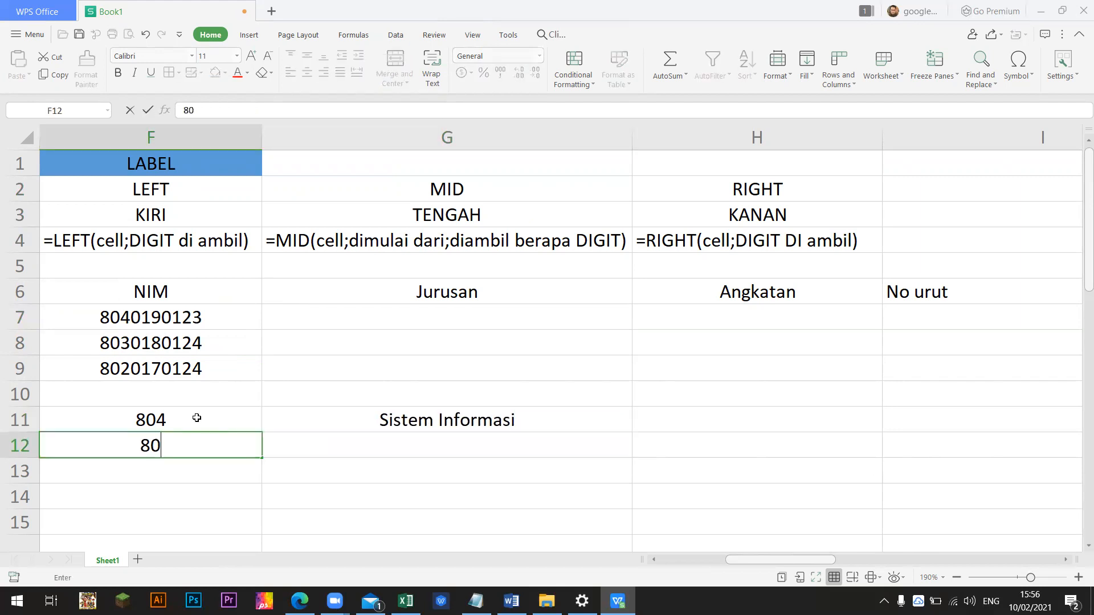
text(3)
key(Return)
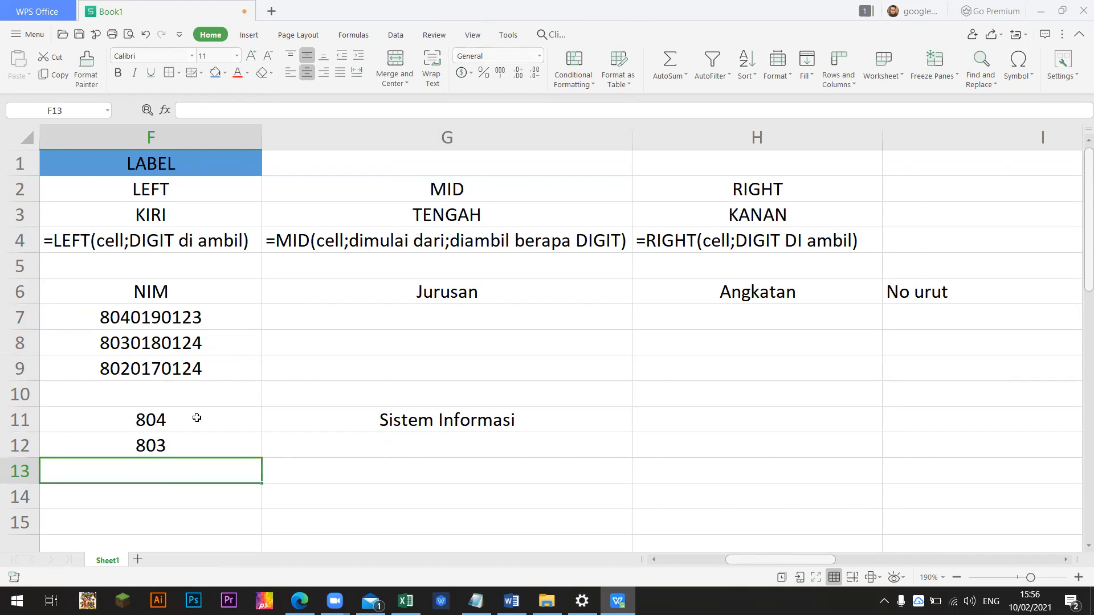
key(Up)
key(Right)
text(Sistek)
key(BackSpace)
text(m Komputer)
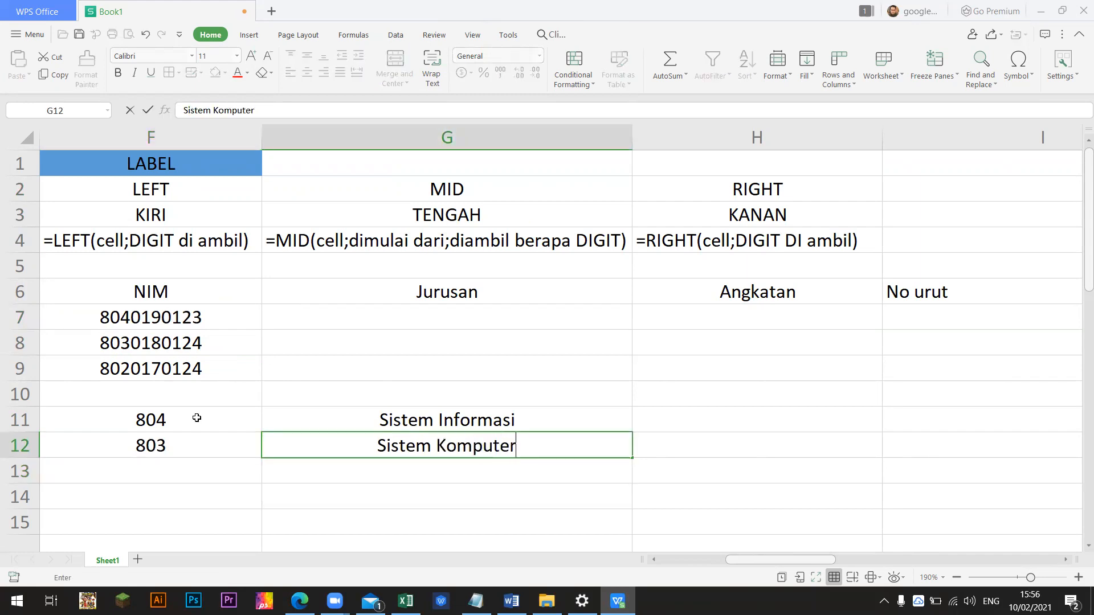
key(Return)
Add the code 802 in F13 with the department name Teknik Informatika in G13.
key(Left)
text(802)
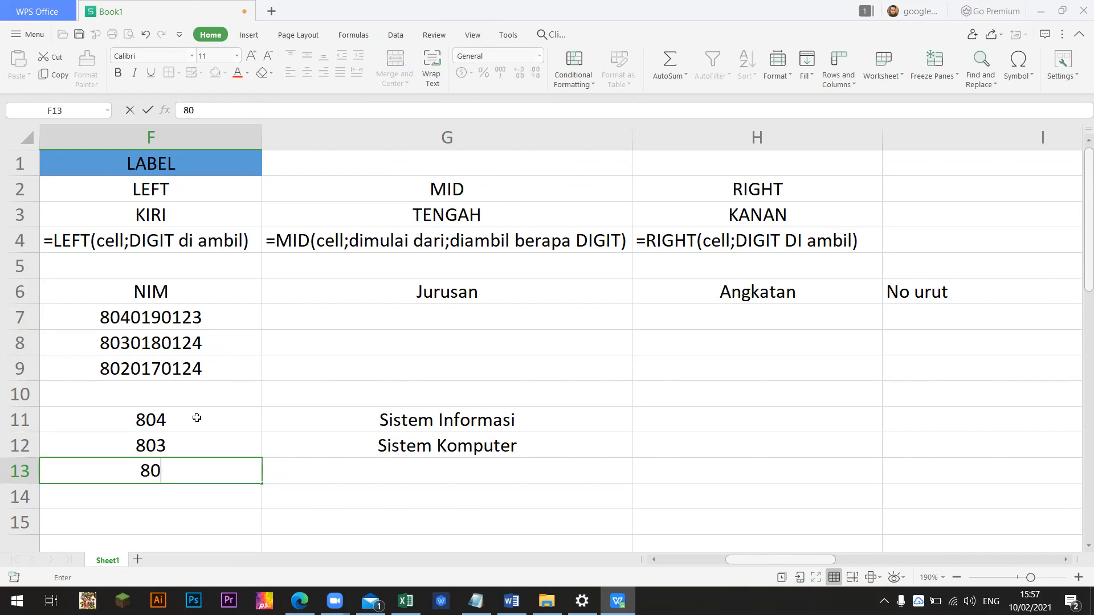
key(Return)
key(Right)
key(Up)
text(Tek)
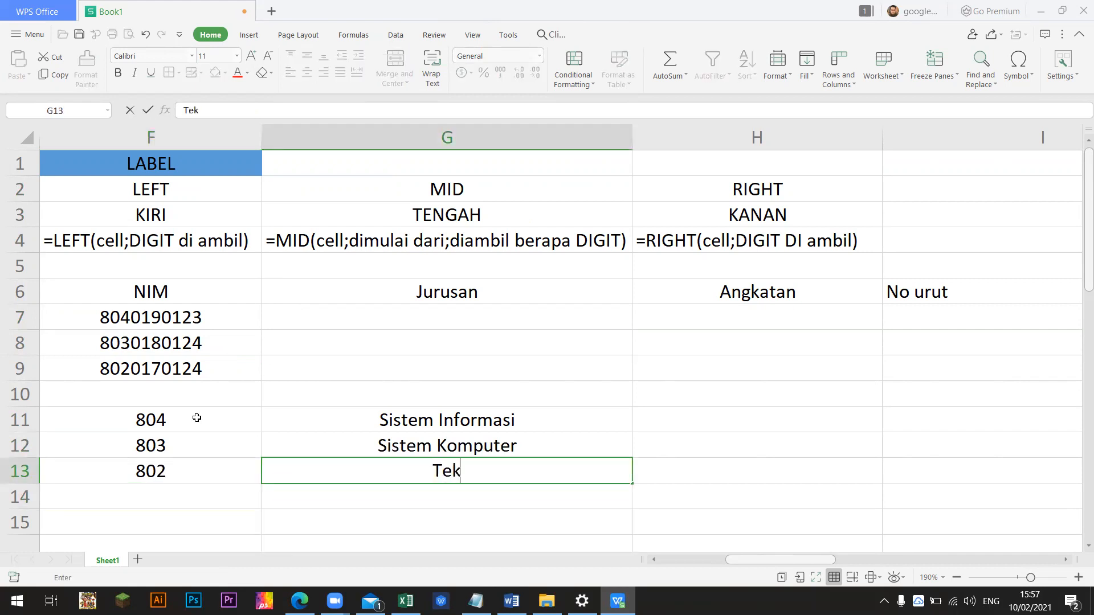
text(nik Infora)
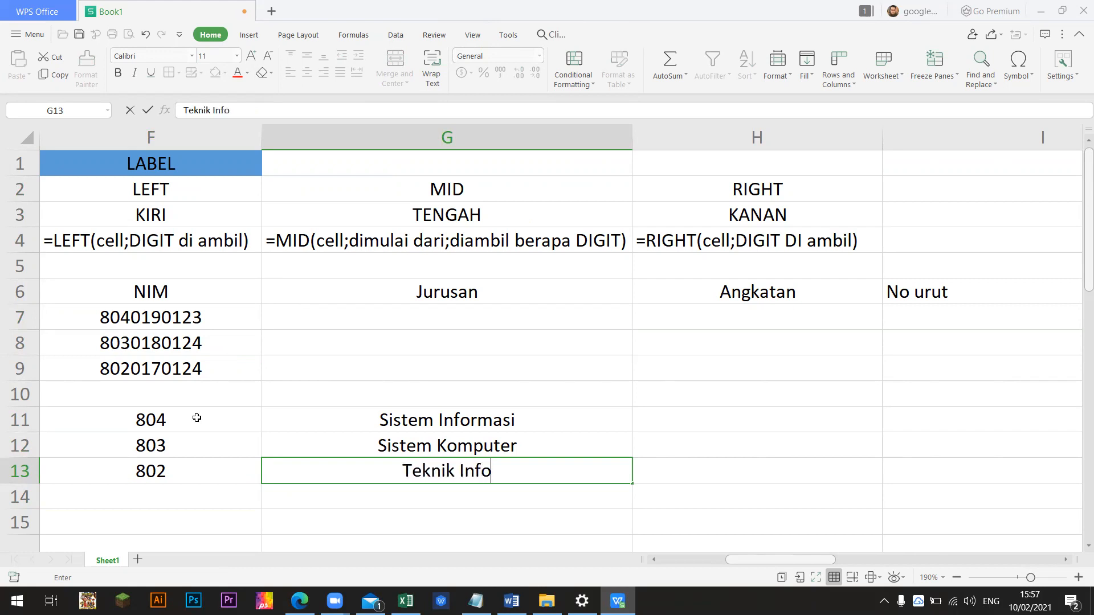
key(BackSpace)
text(mat)
text(iak)
key(Return)
key(Up)
key(F2)
key(BackSpace)
key(BackSpace)
key(BackSpace)
text(ika)
key(Return)
Examine the first three digits of the student number in F7 alongside the LEFT syntax in the LABEL section.
key(Up)
key(Up)
key(Up)
key(Up)
key(Up)
key(Up)
key(Up)
key(Up)
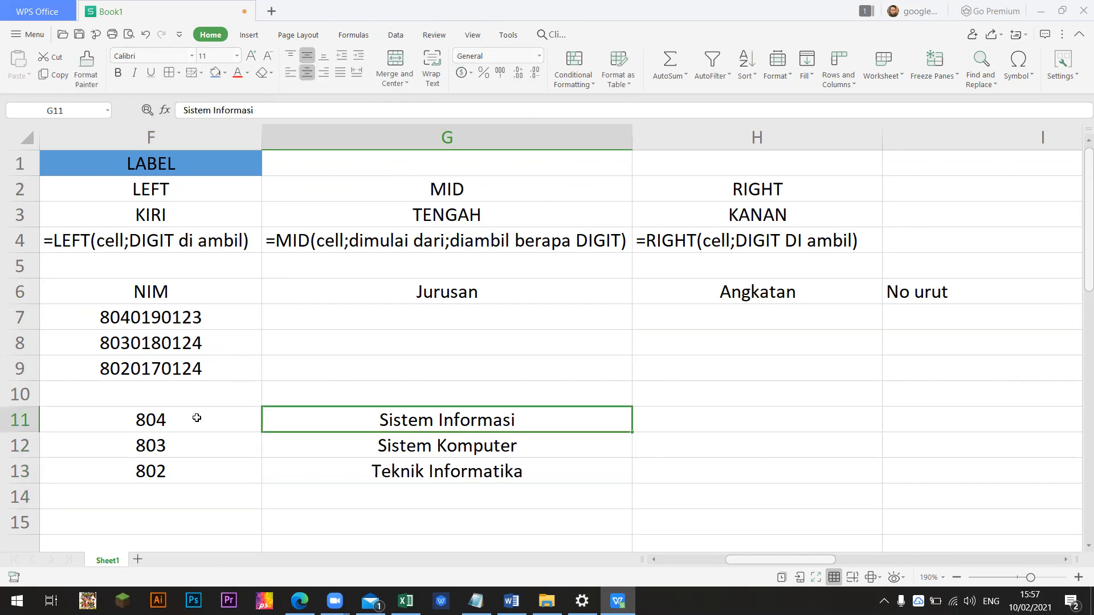
key(Down)
key(Left)
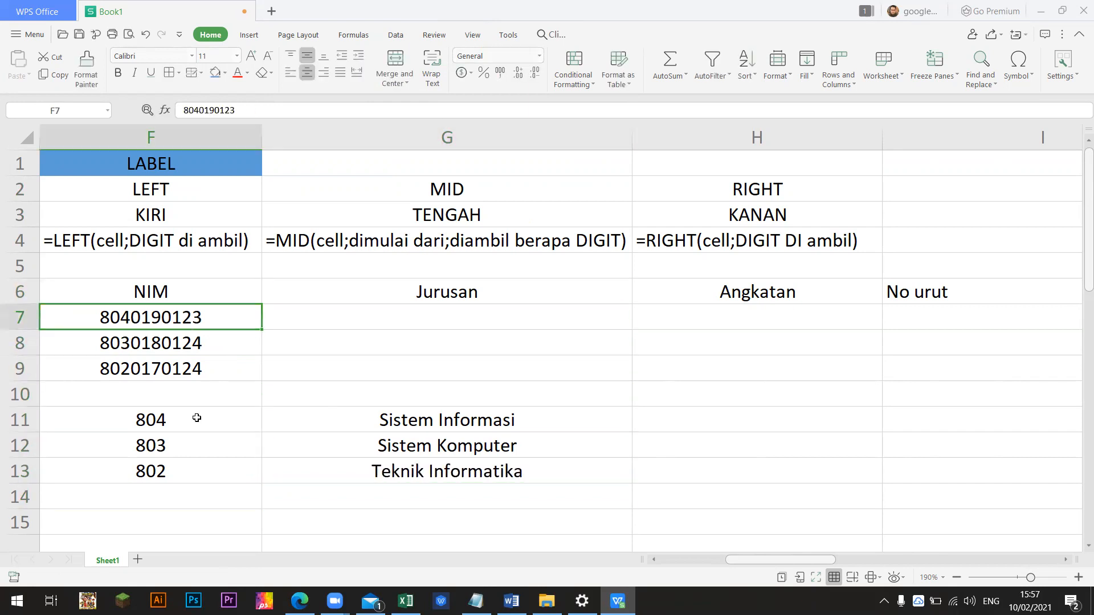
key(Right)
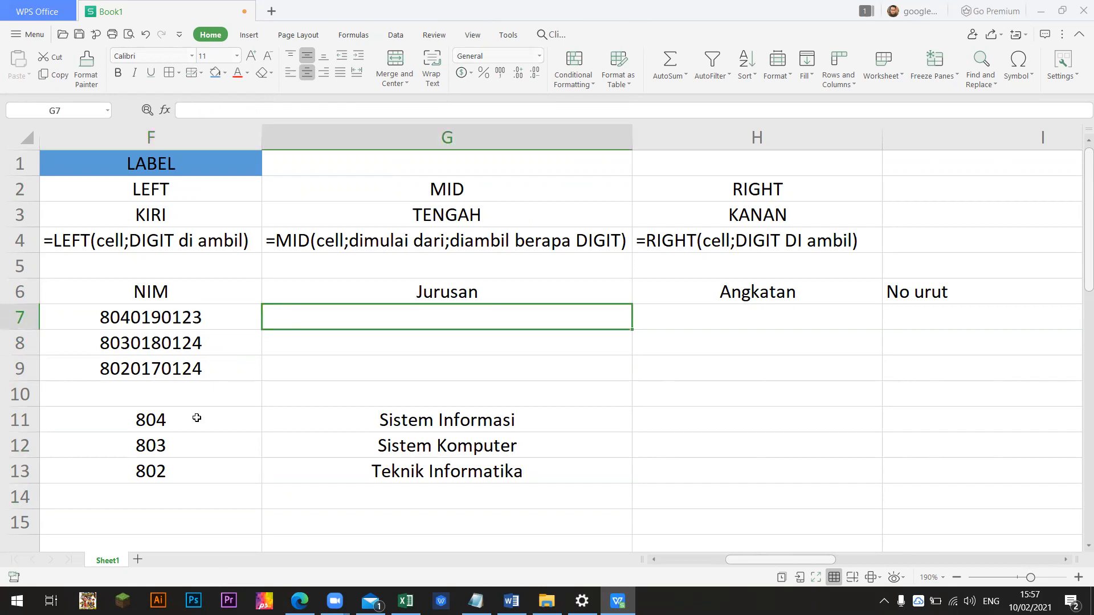
click(149, 317)
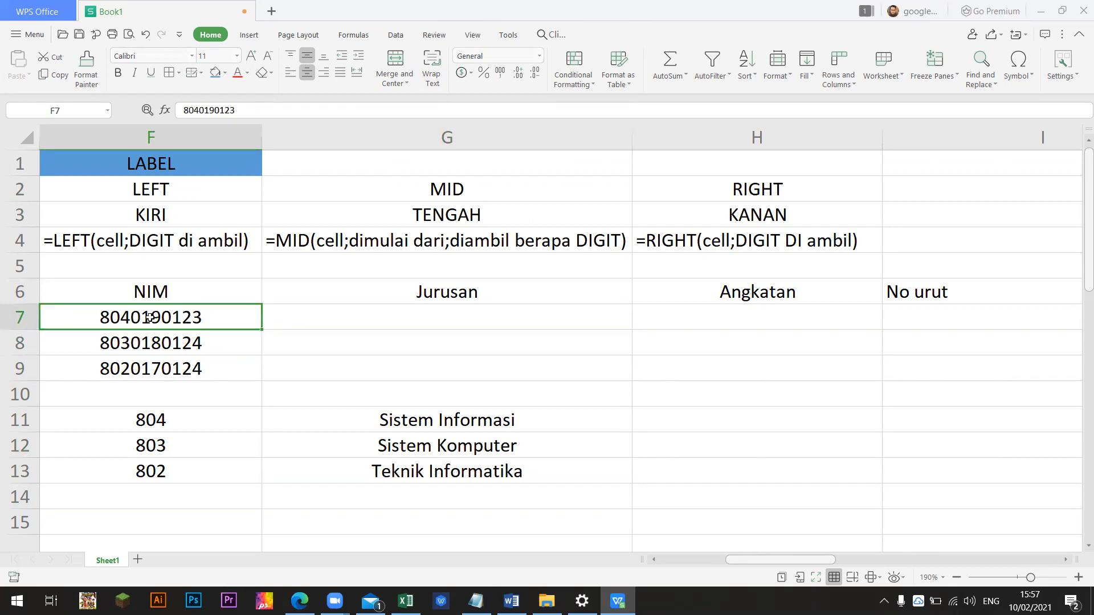
click(376, 319)
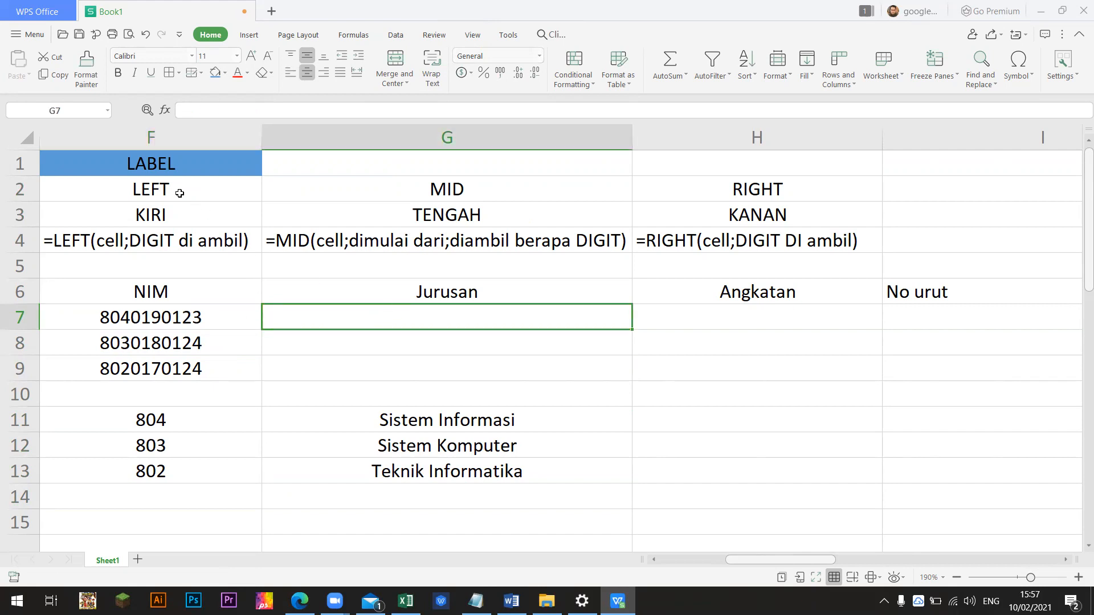
click(179, 194)
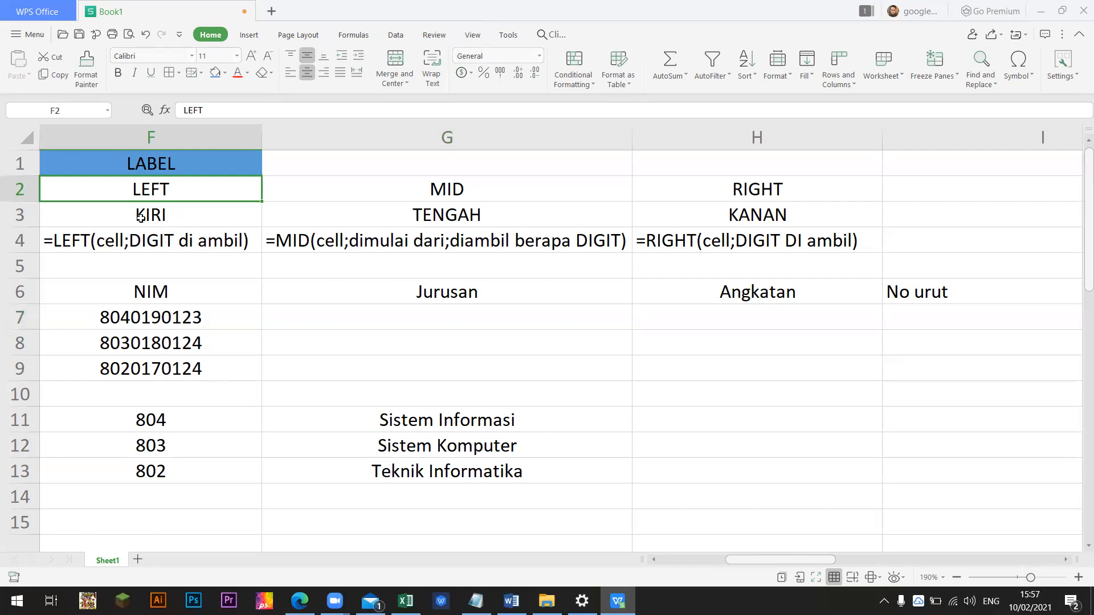
double_click(135, 317)
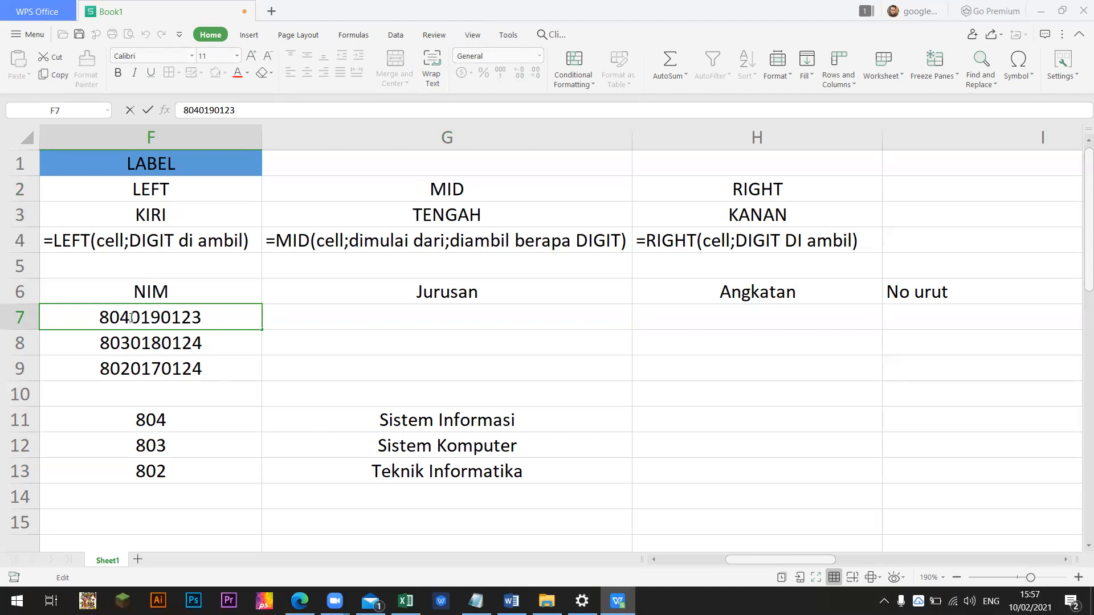
drag(132, 318, 98, 317)
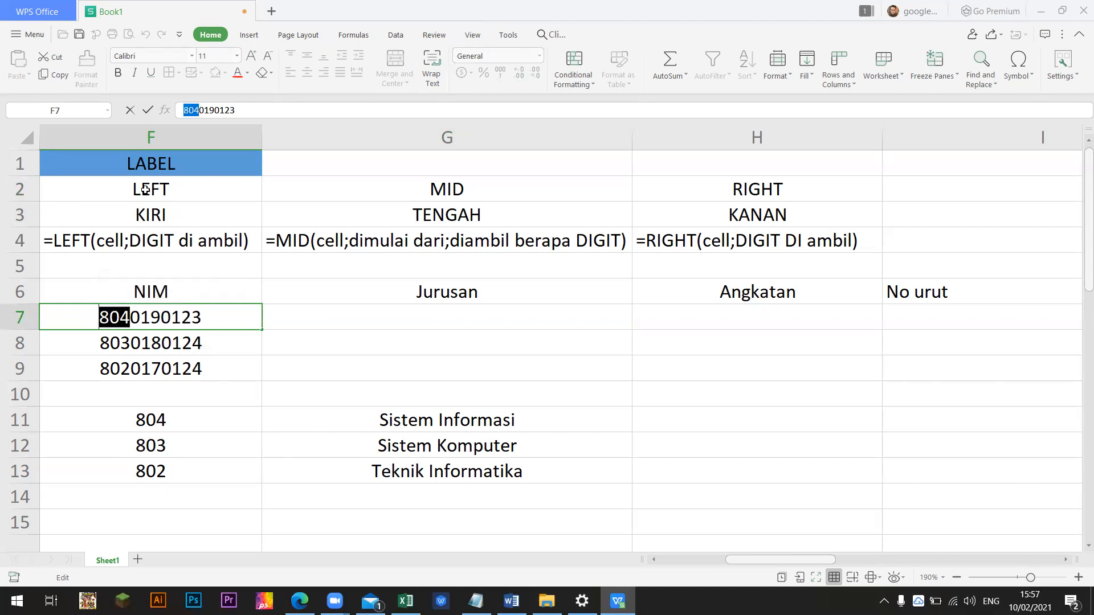
Enter the formula =LEFT(F7;3) in G7 to extract the Jurusan code from the first NIM.
click(384, 323)
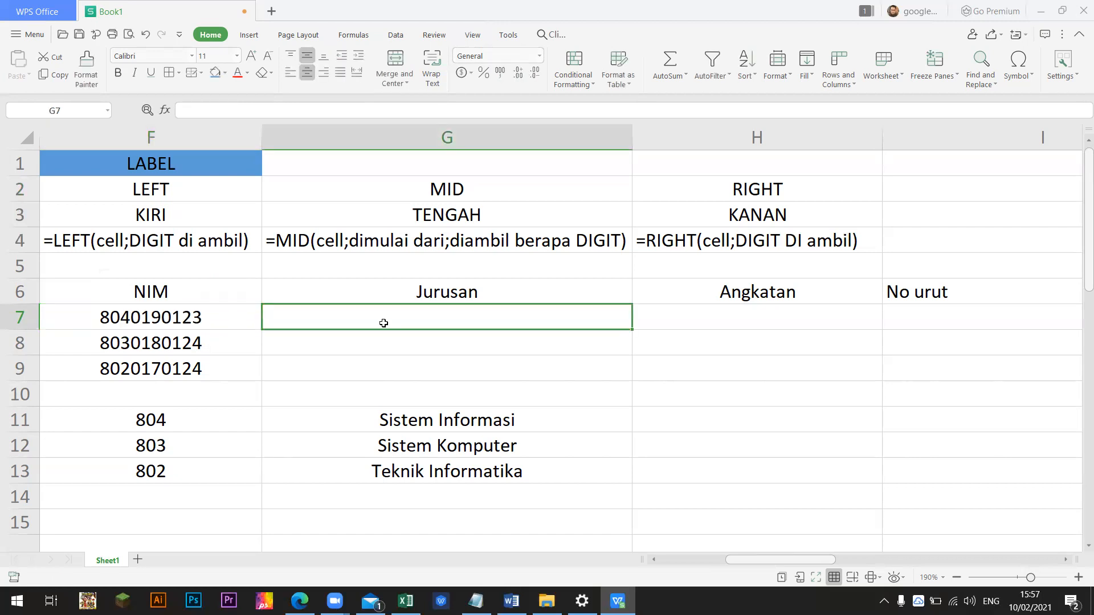
text(=left()
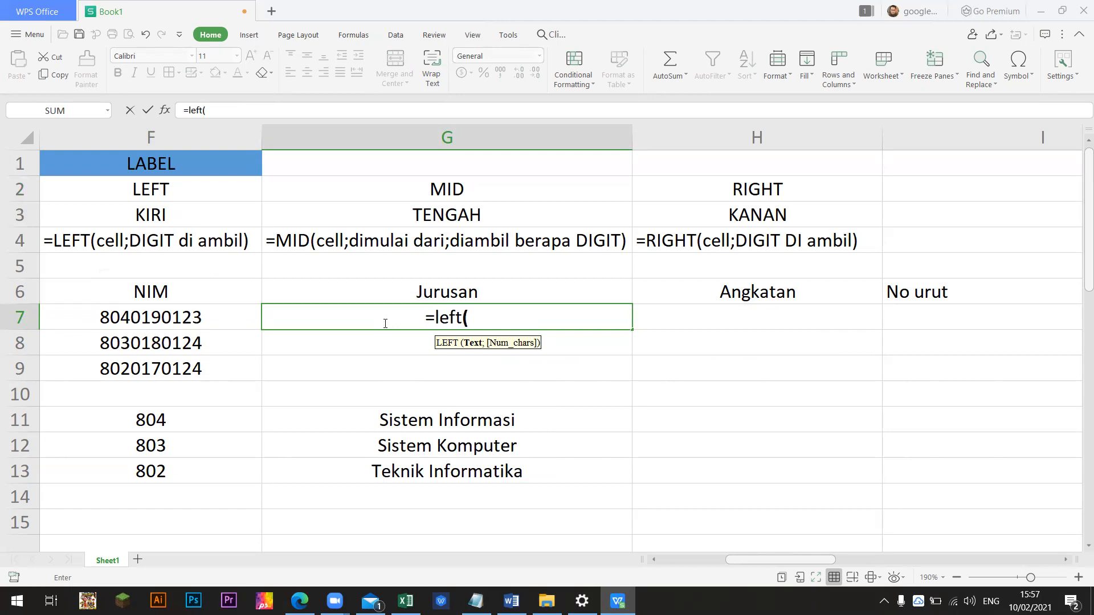
click(192, 322)
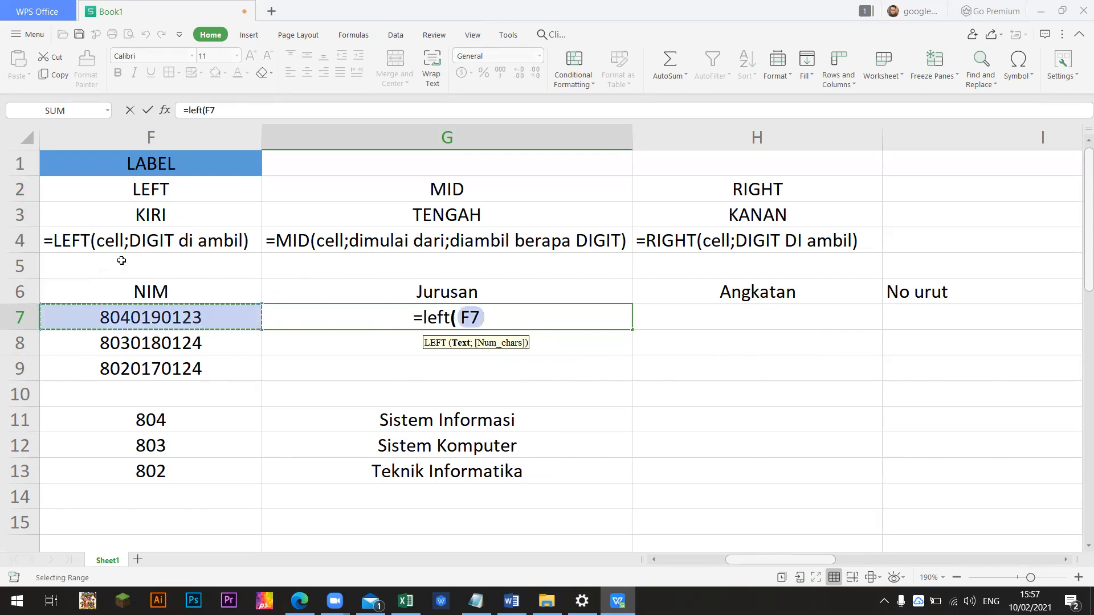
text(;)
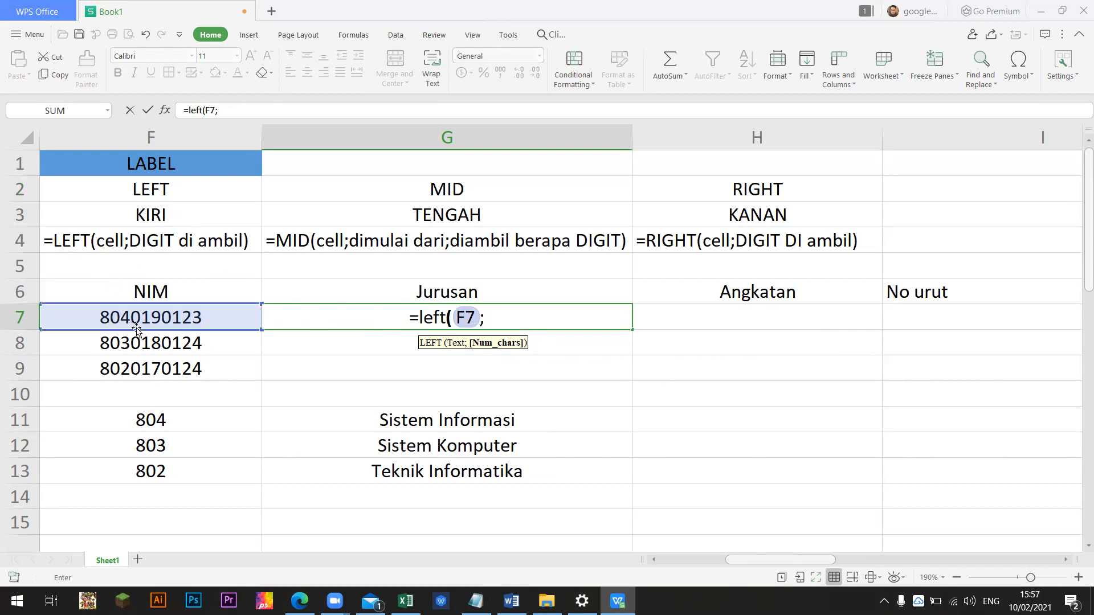
text(3)
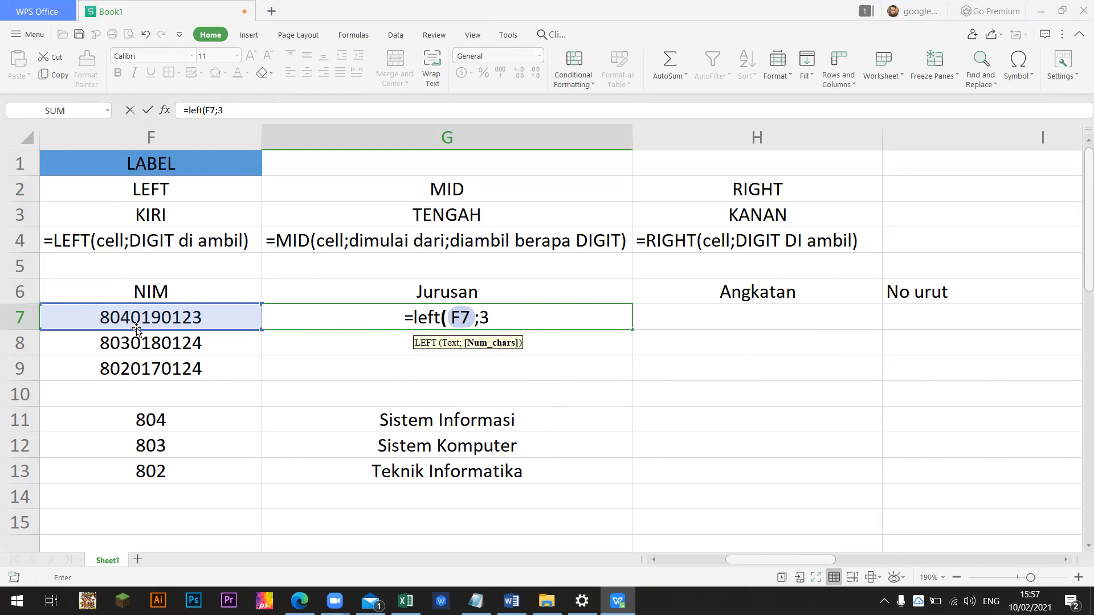
text())
key(Return)
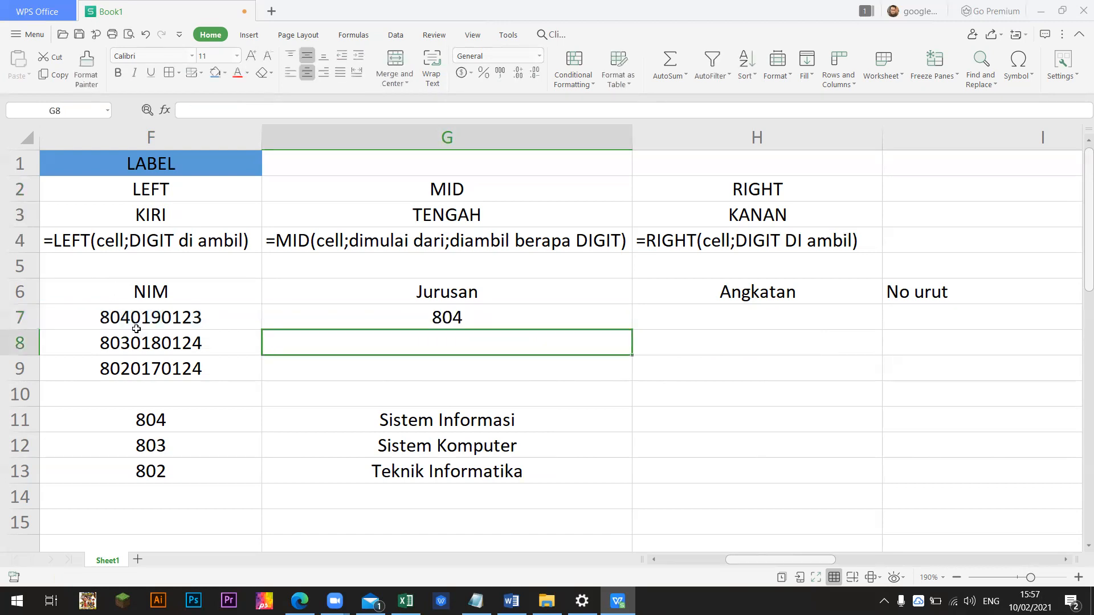
Fill the LEFT formula from G7 down to G9 for the remaining student numbers.
click(429, 319)
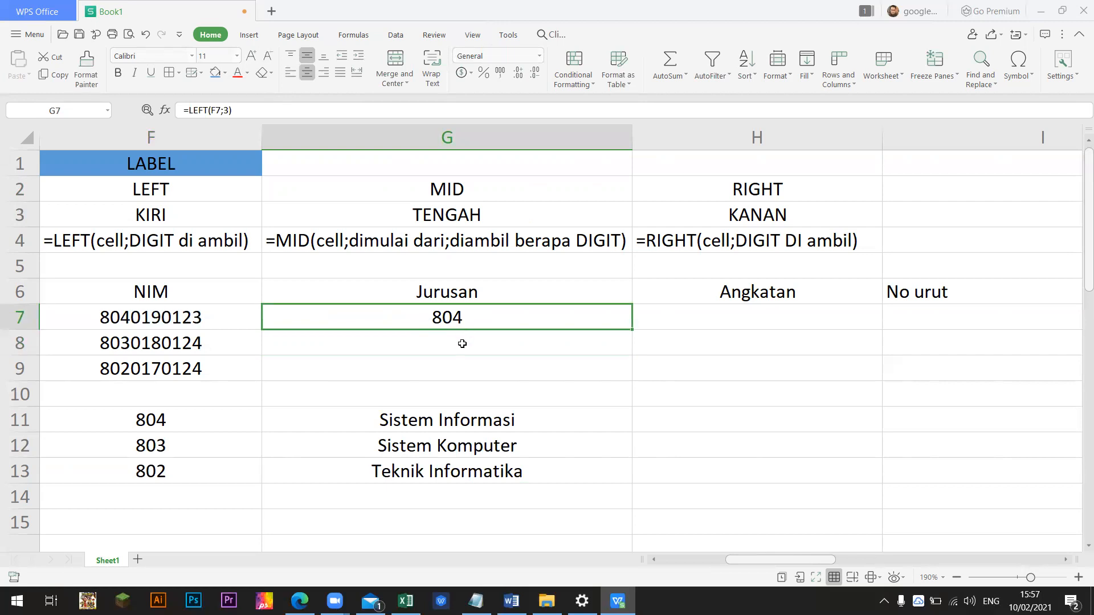
click(461, 342)
click(473, 318)
drag(632, 330, 633, 367)
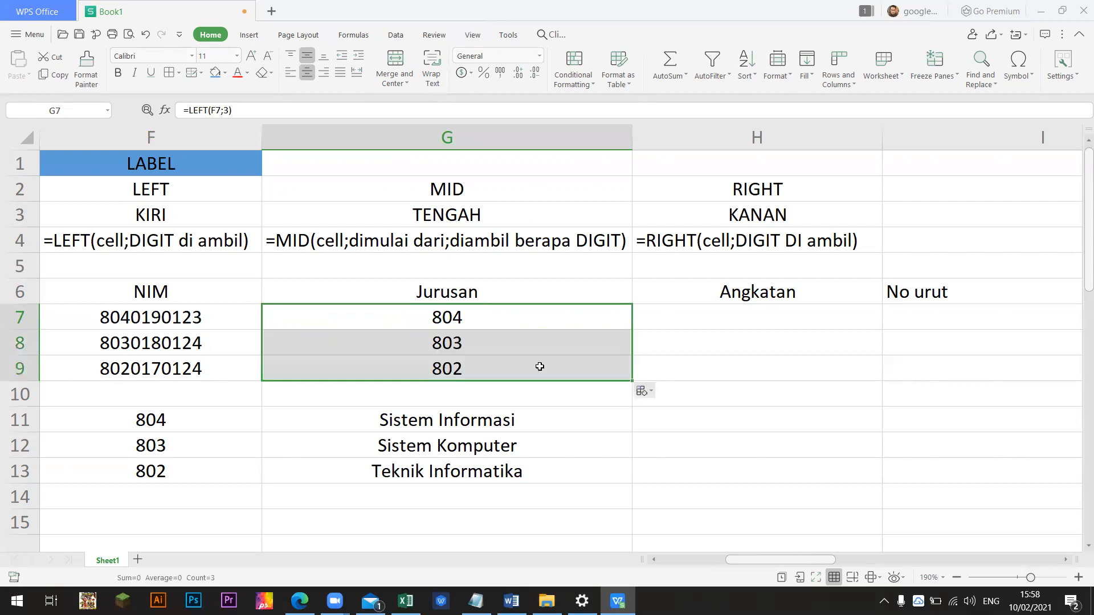
Compare the extracted Jurusan codes in G7:G9 with the student numbers and with the department codes and names in F11:G13.
click(459, 324)
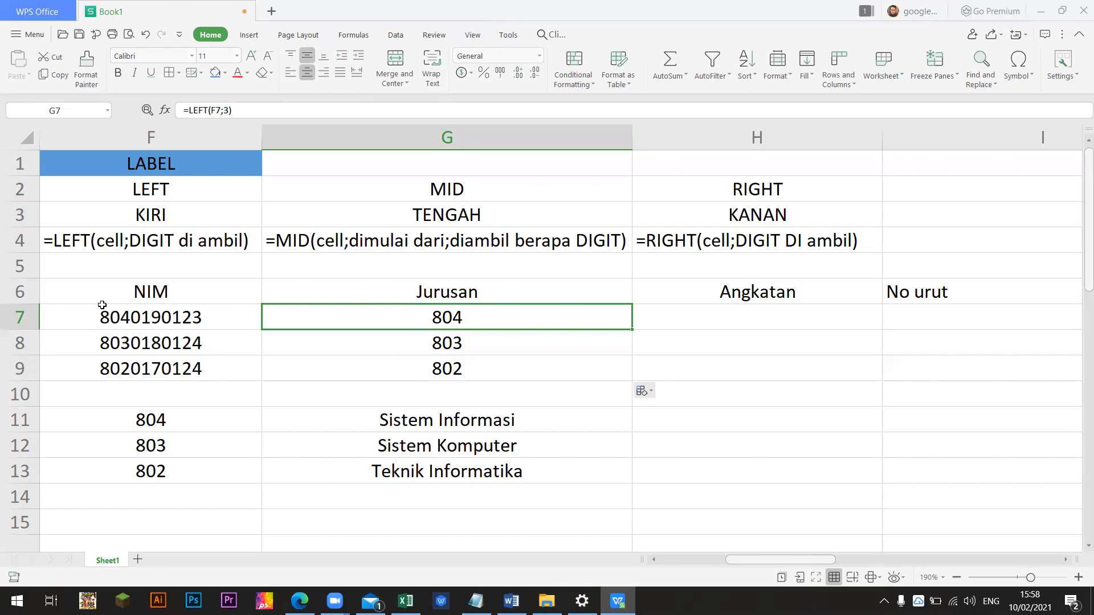
click(435, 347)
click(116, 343)
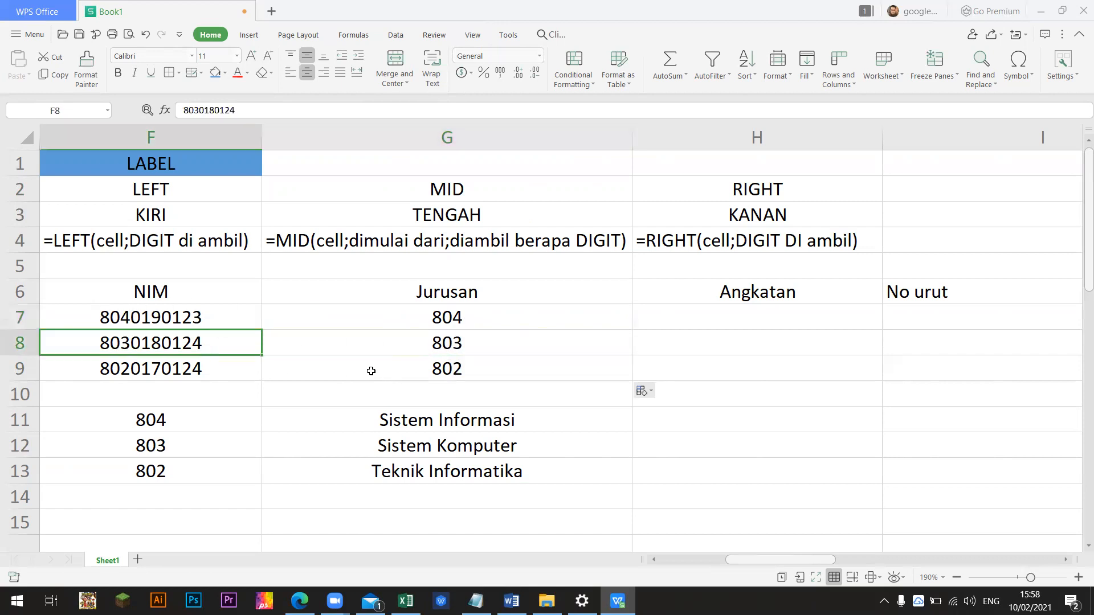
click(371, 371)
click(116, 368)
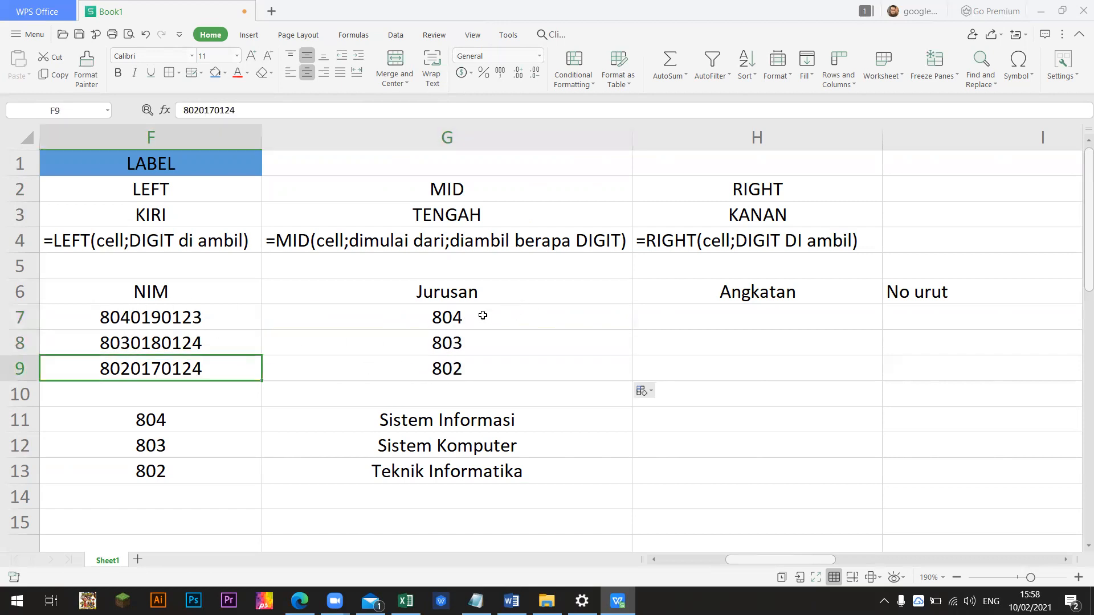
click(482, 316)
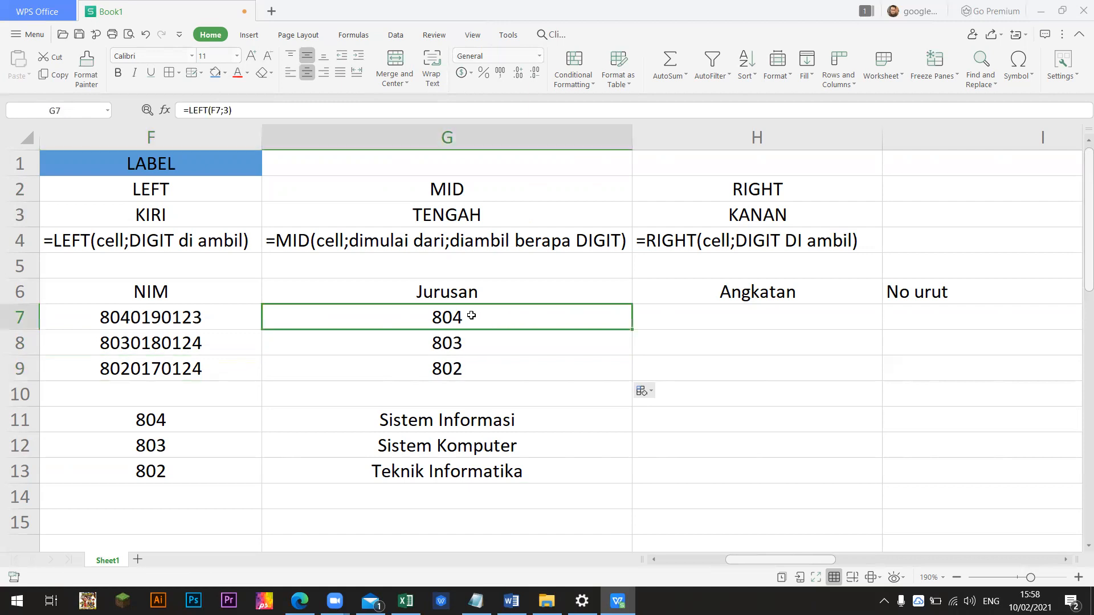
click(221, 419)
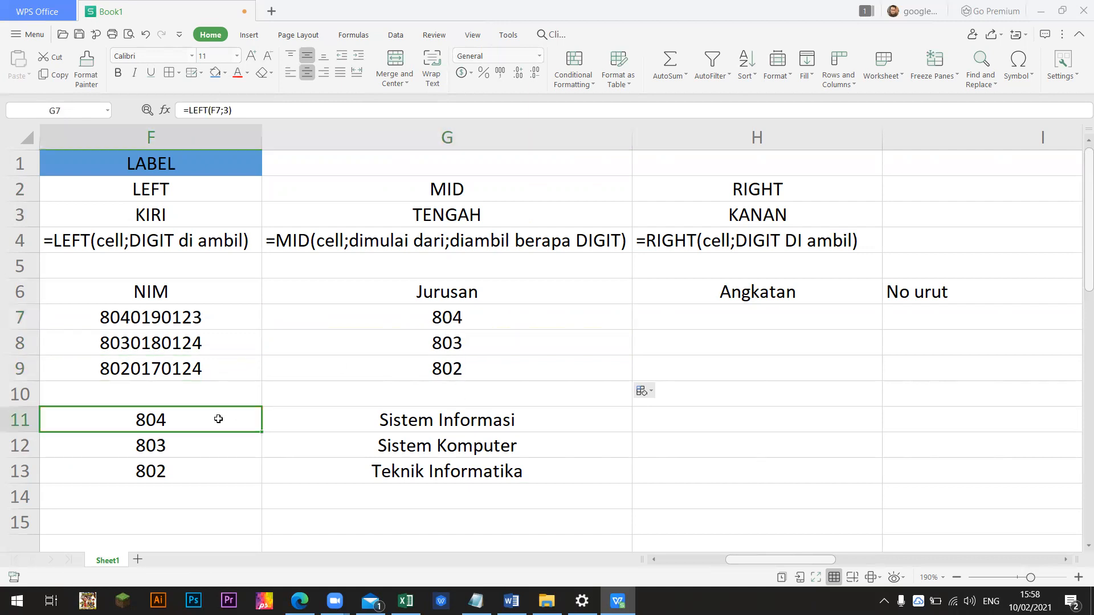
click(406, 425)
click(450, 343)
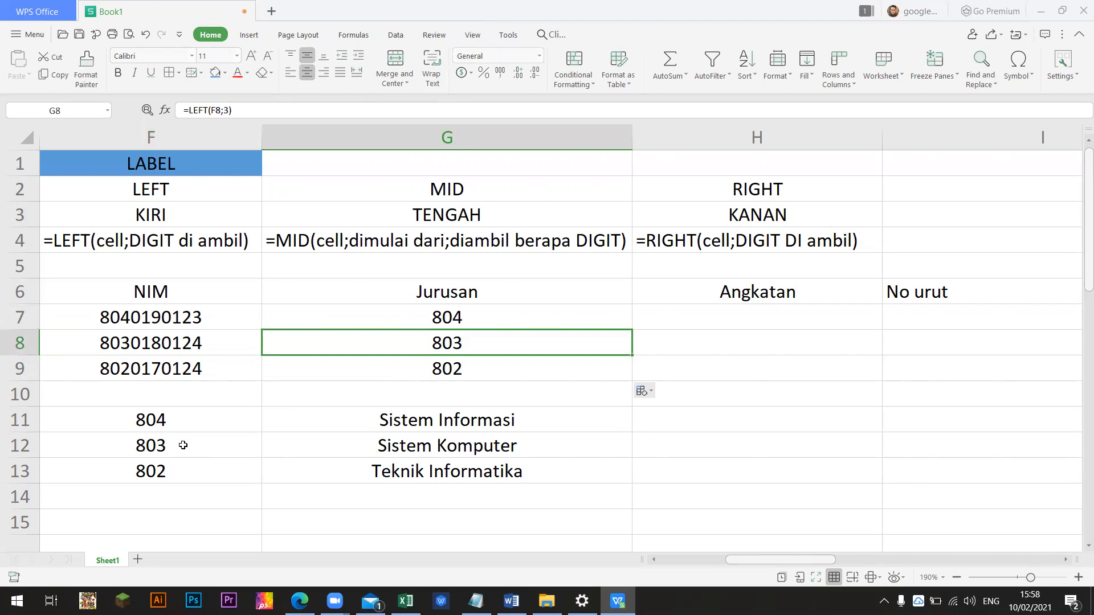
click(183, 445)
click(383, 452)
click(437, 371)
click(179, 485)
click(393, 472)
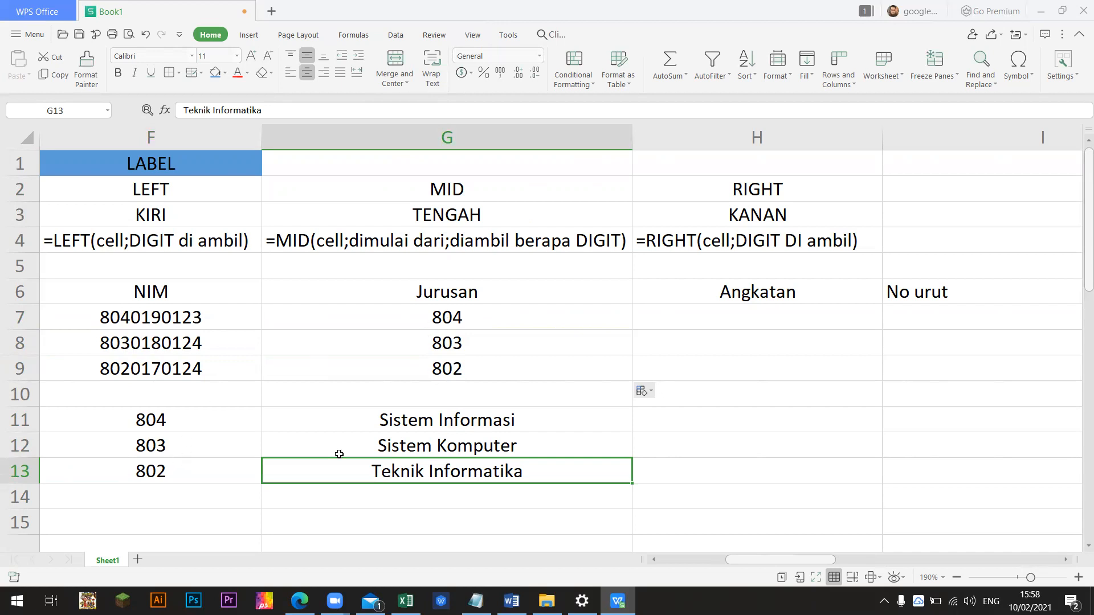
click(457, 321)
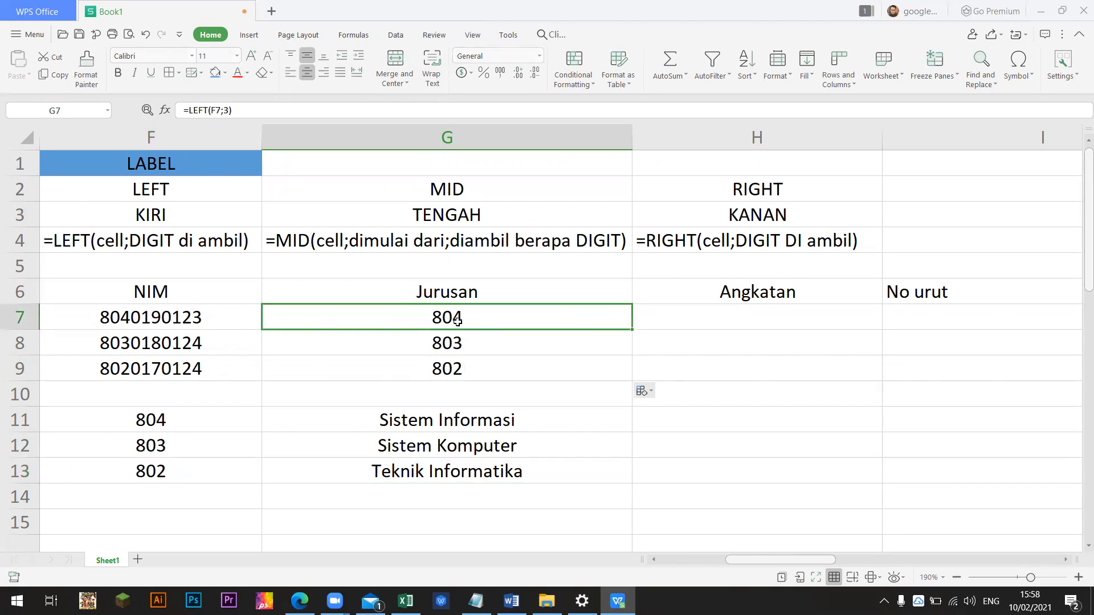
Wrap the LEFT formula in G7 in an IF that tests for 804 and returns "Sistem Informasi".
double_click(474, 328)
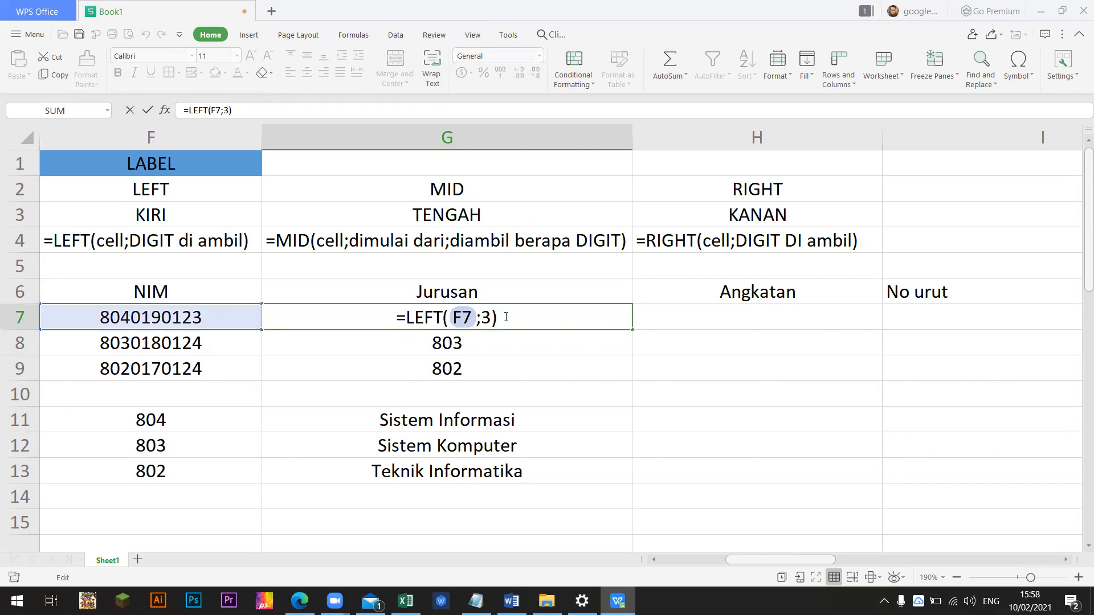
key(shift+Right)
text(=if()
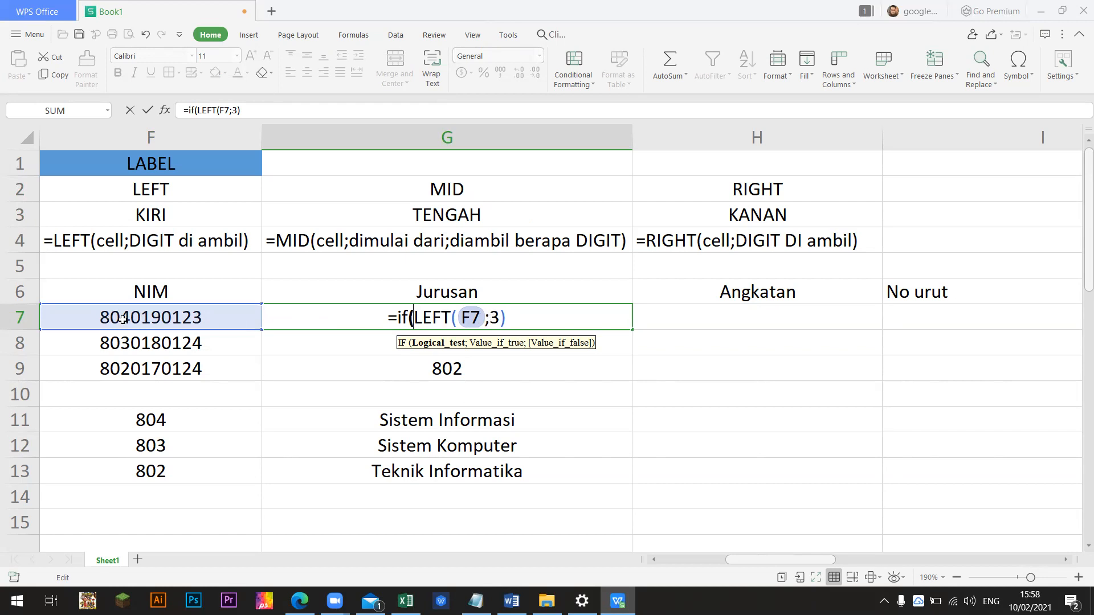
click(520, 321)
text(=)
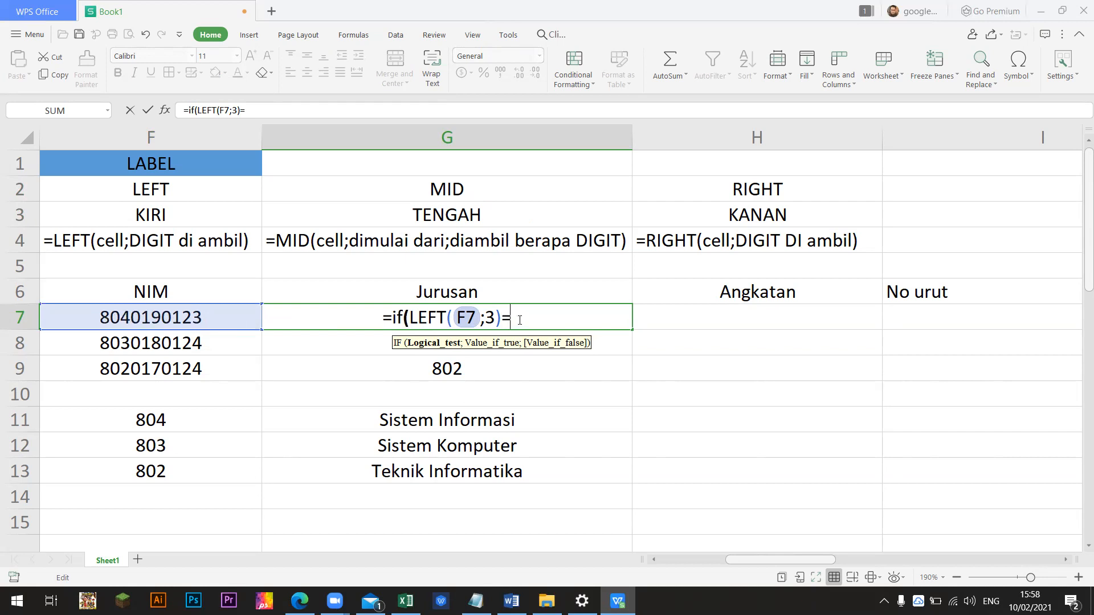
text(80)
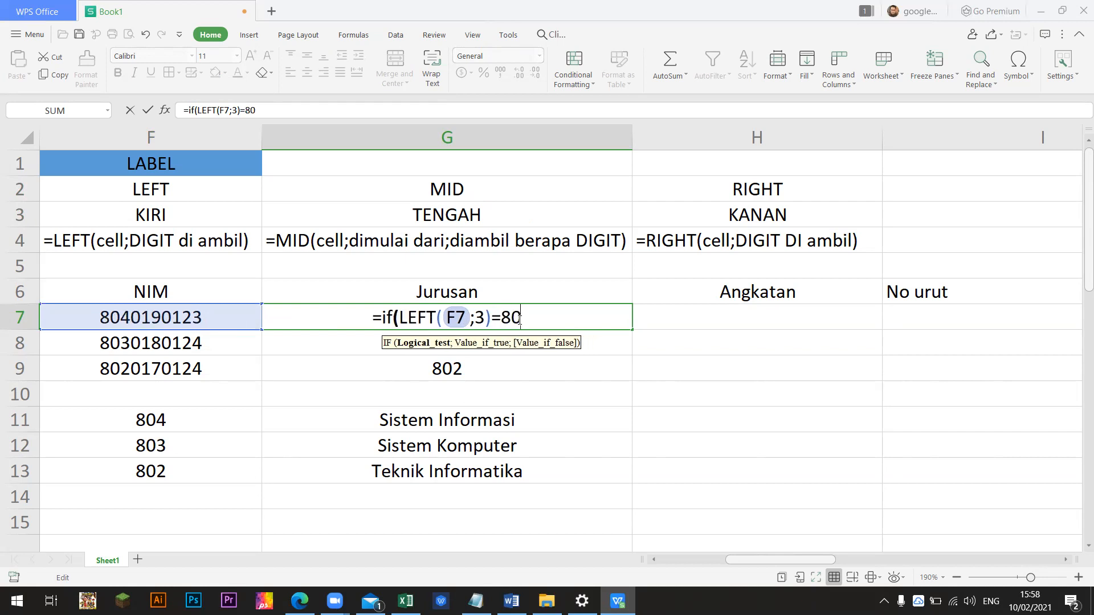
text(4;)
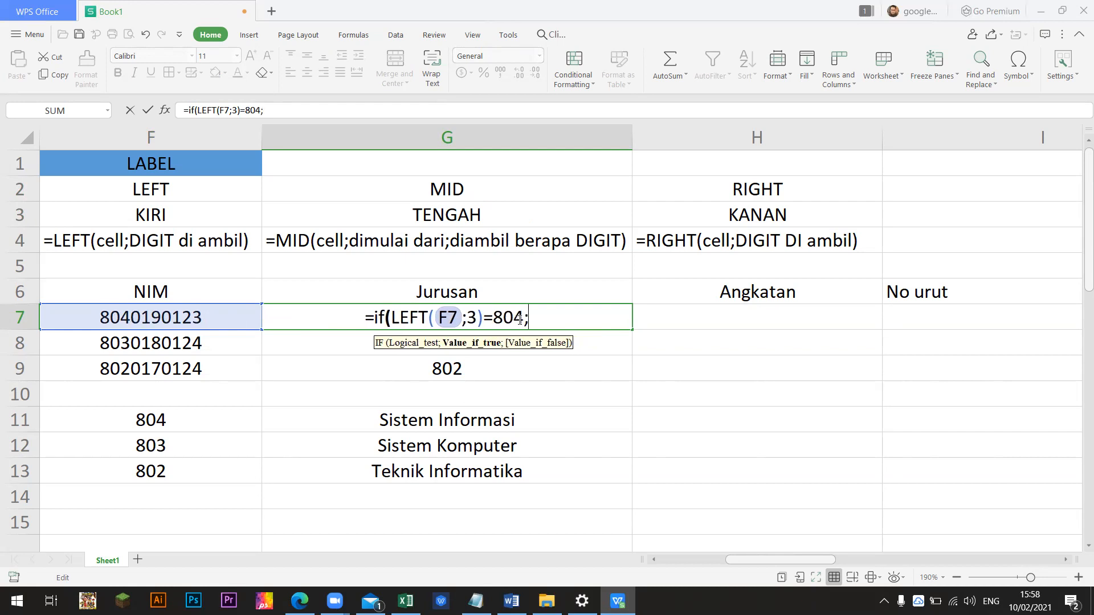
text("Sistem Informaso)
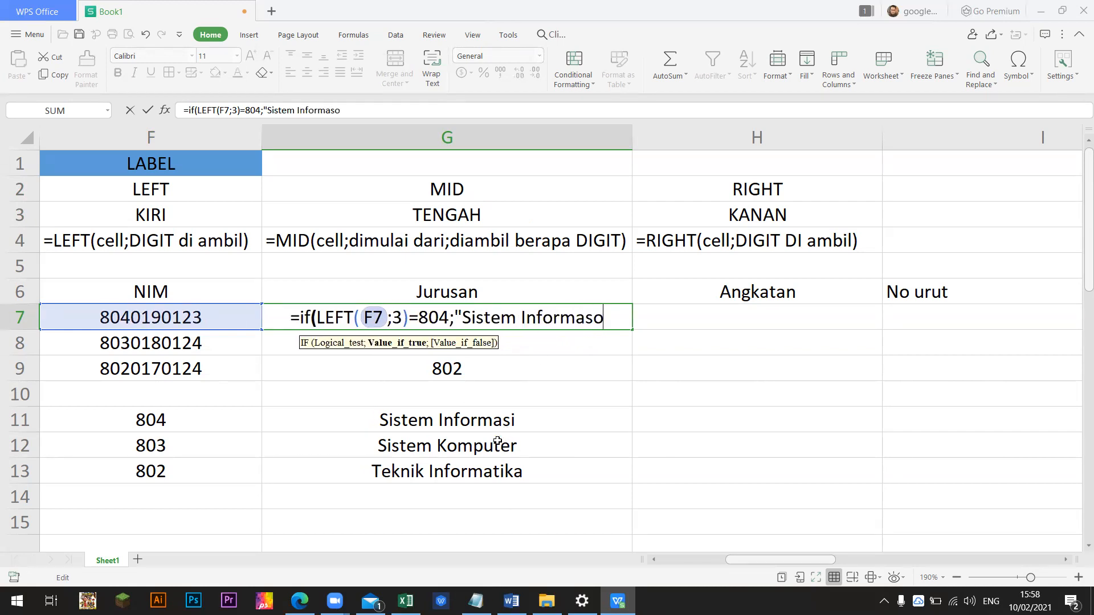
key(BackSpace)
text(i)
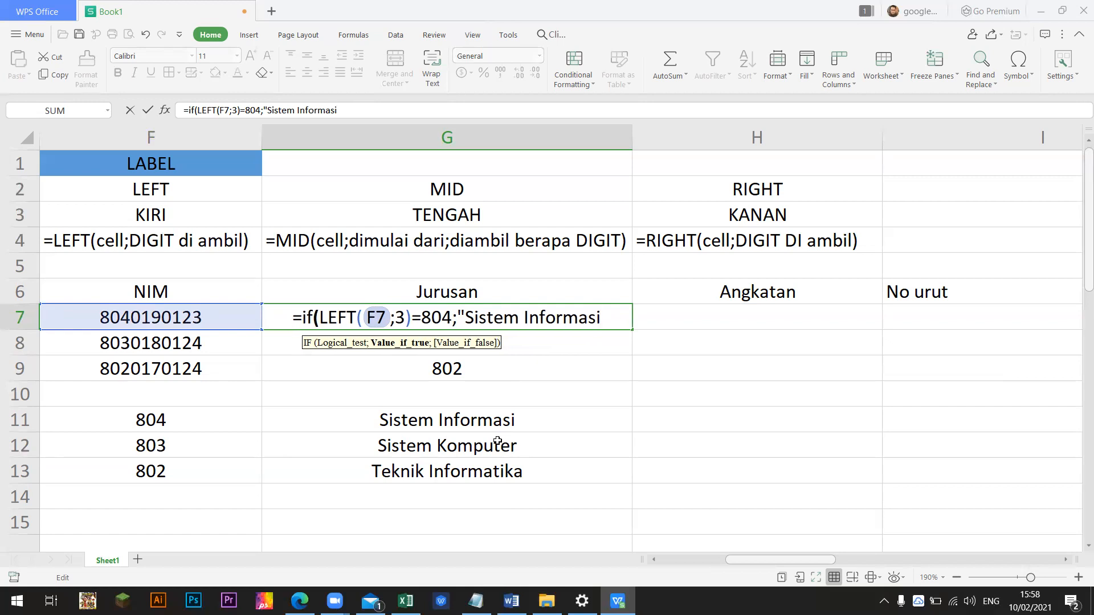
text(")
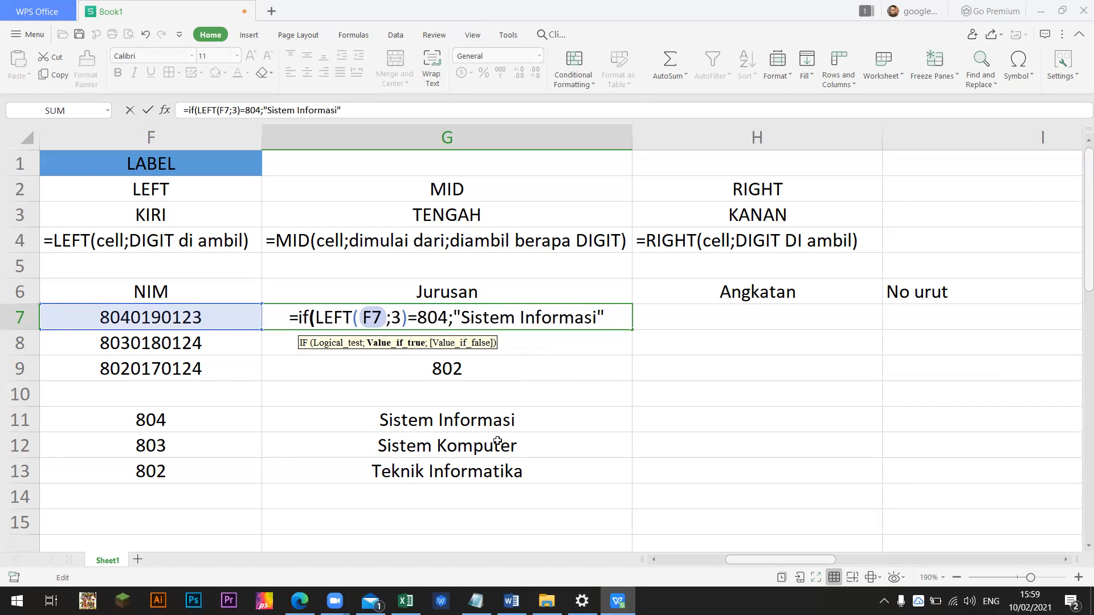
Begin a nested If(LEFT( as the value-if-false part of the formula in G7.
text(;if)
key(BackSpace)
key(BackSpace)
text(I)
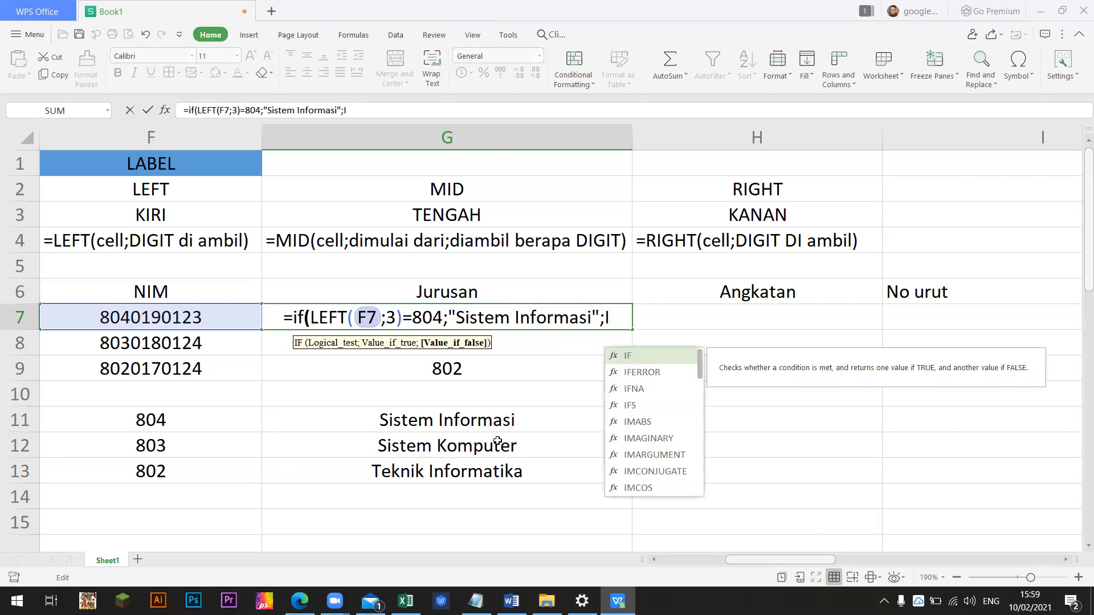
text(f()
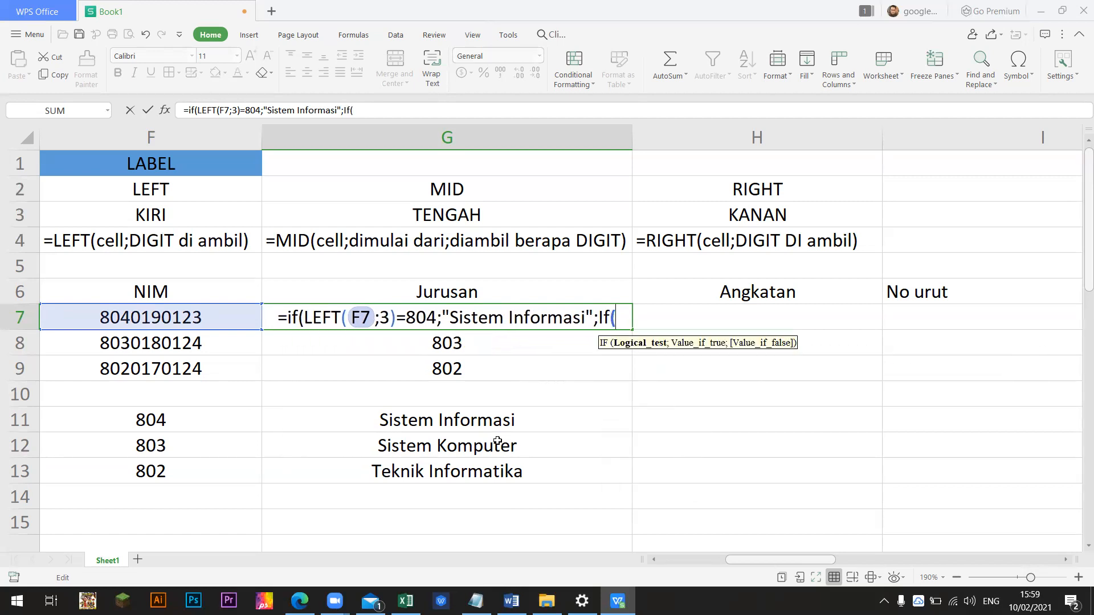
click(204, 316)
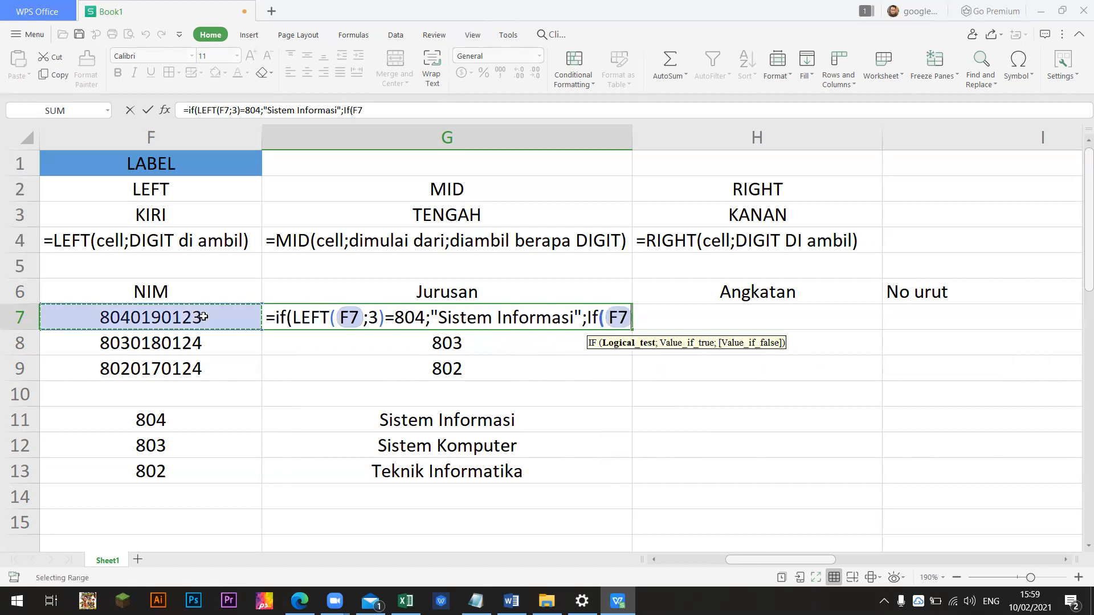
key(BackSpace)
key(BackSpace)
text(LEFT)
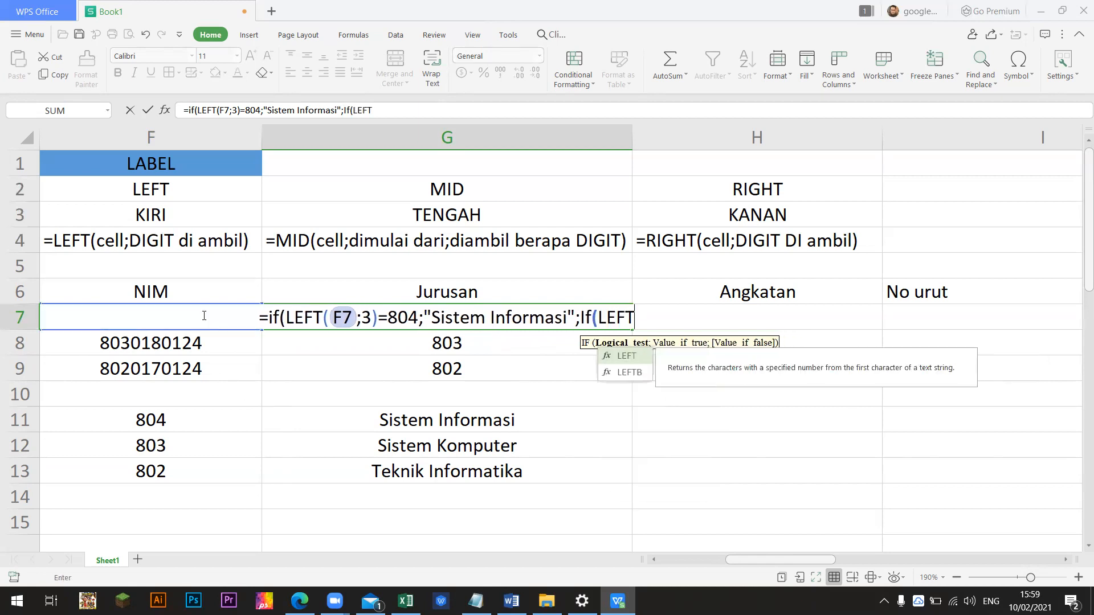
text(()
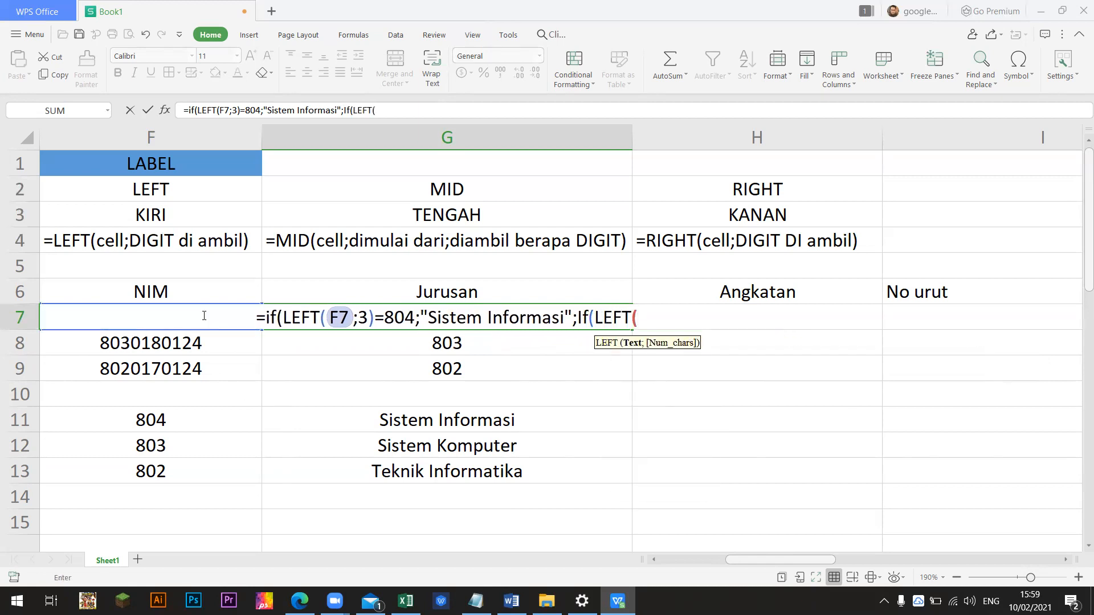
Complete the nested test in G7 as LEFT(F7;3)=803 with "Sistem Komputer" as its true value.
key(Return)
click(507, 322)
click(169, 292)
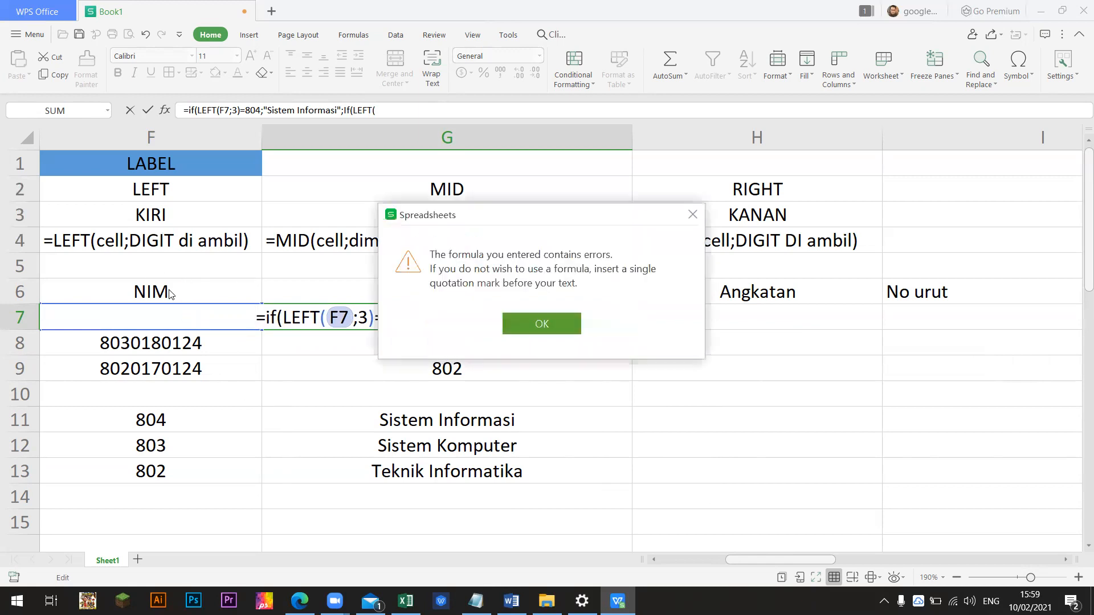
click(560, 318)
click(217, 343)
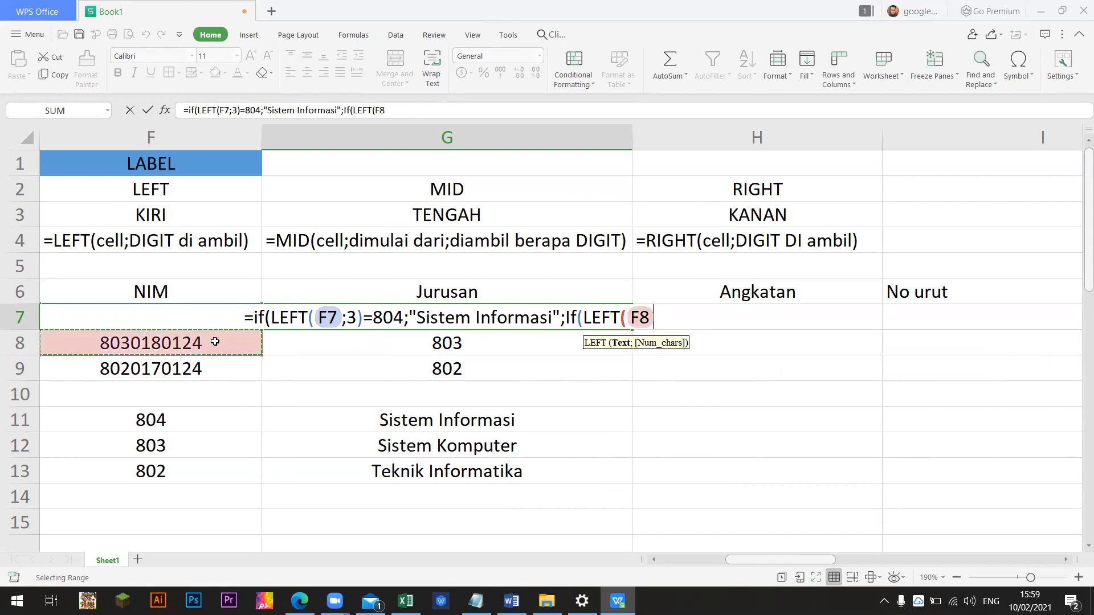
click(216, 322)
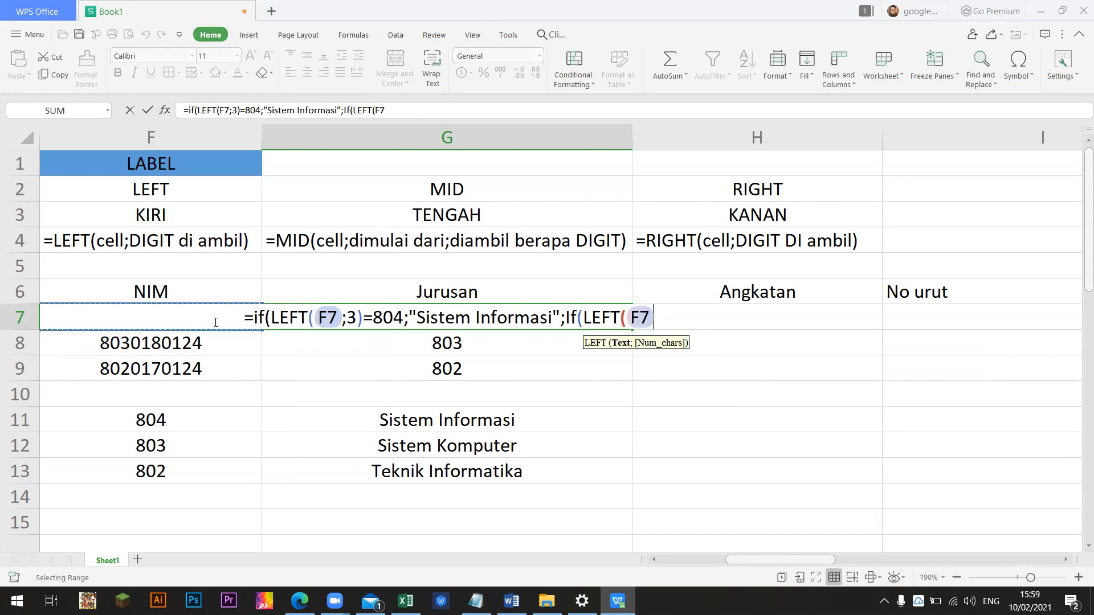
text(;3)
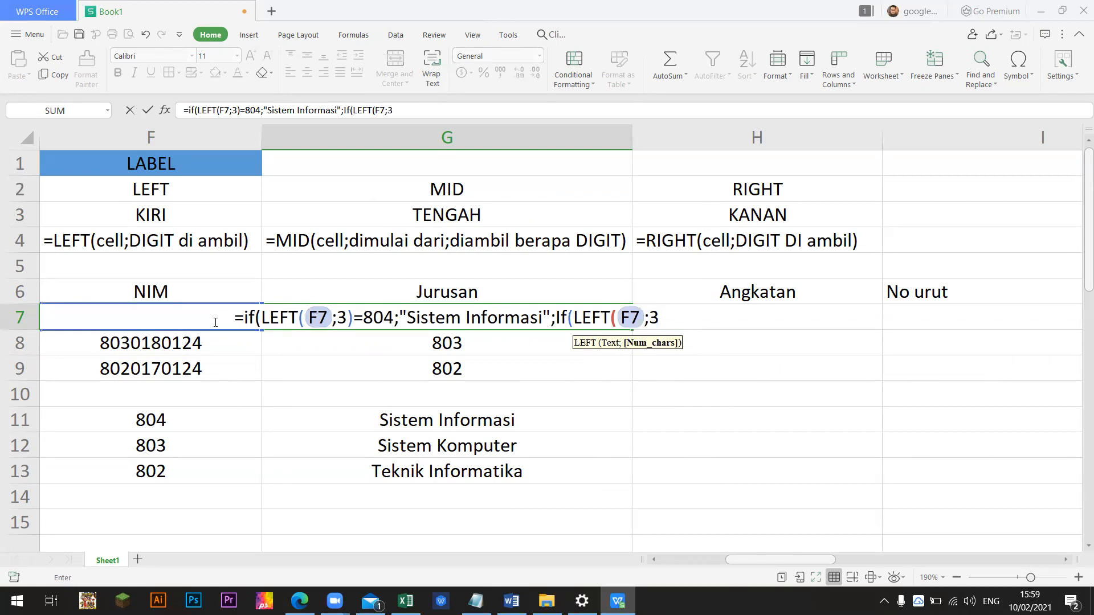
text()=)
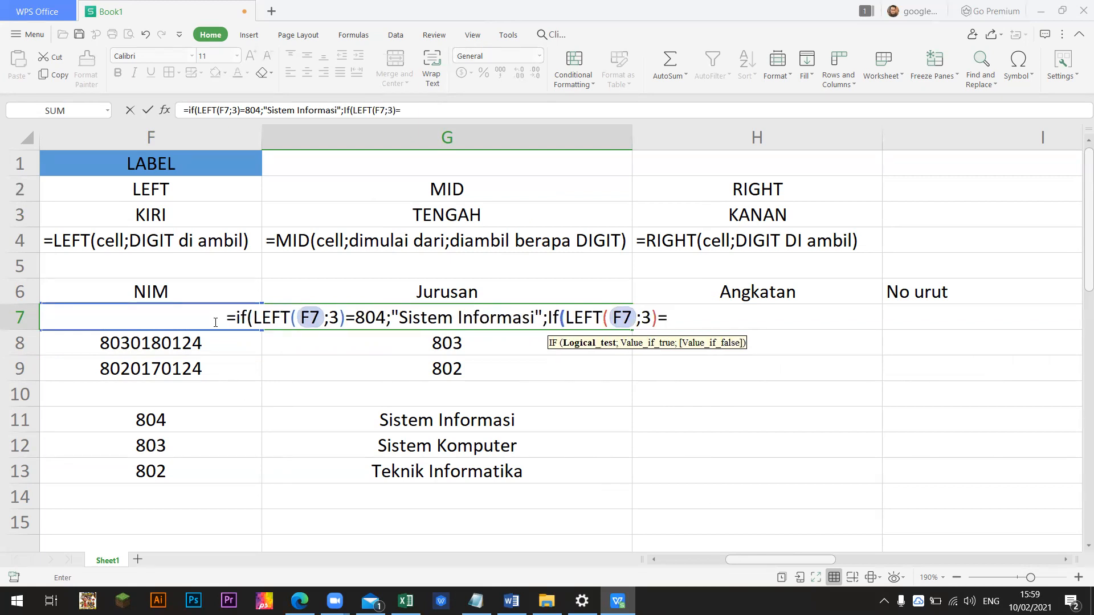
text(803)
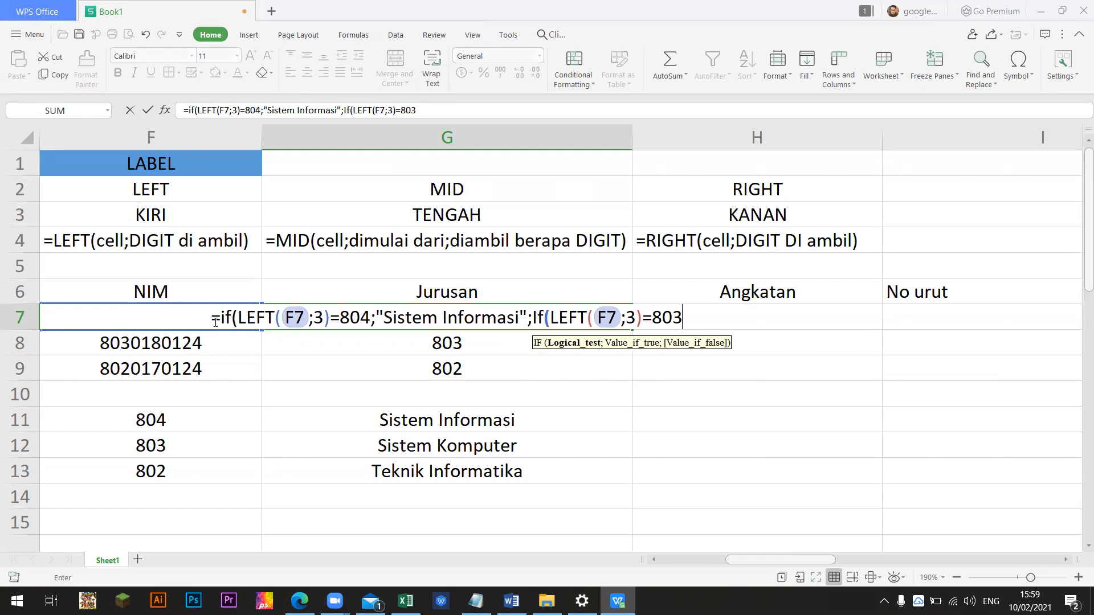
text(;")
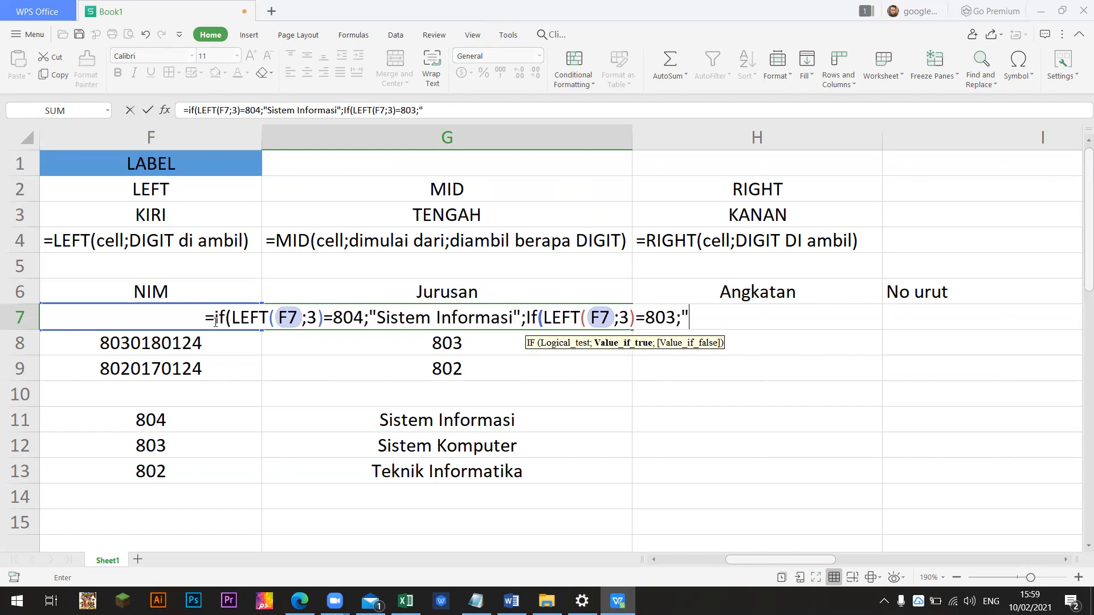
text(Sistem)
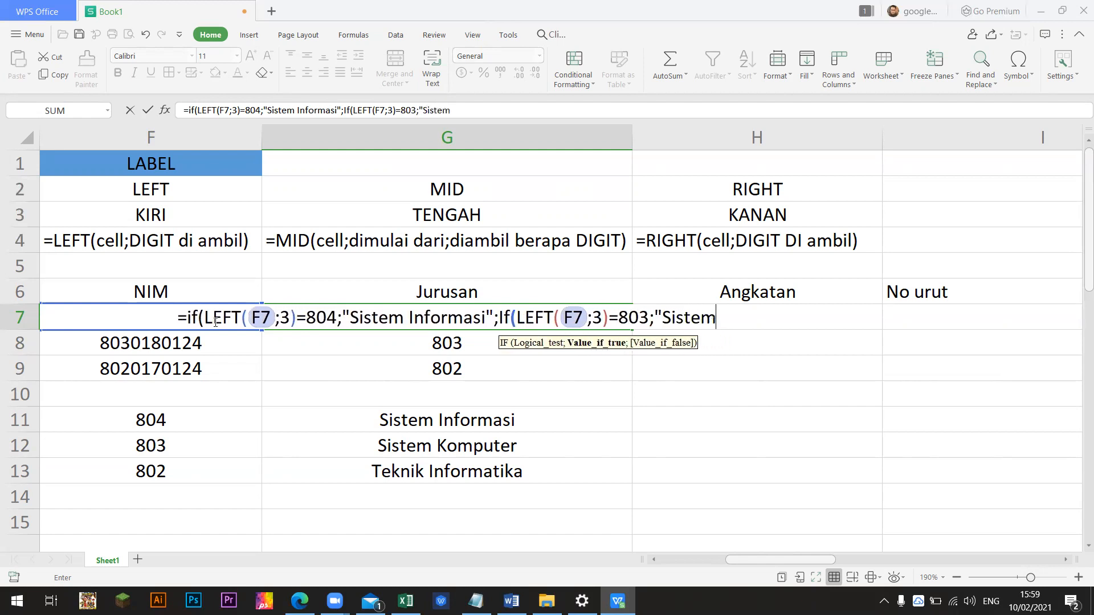
text( Kompute)
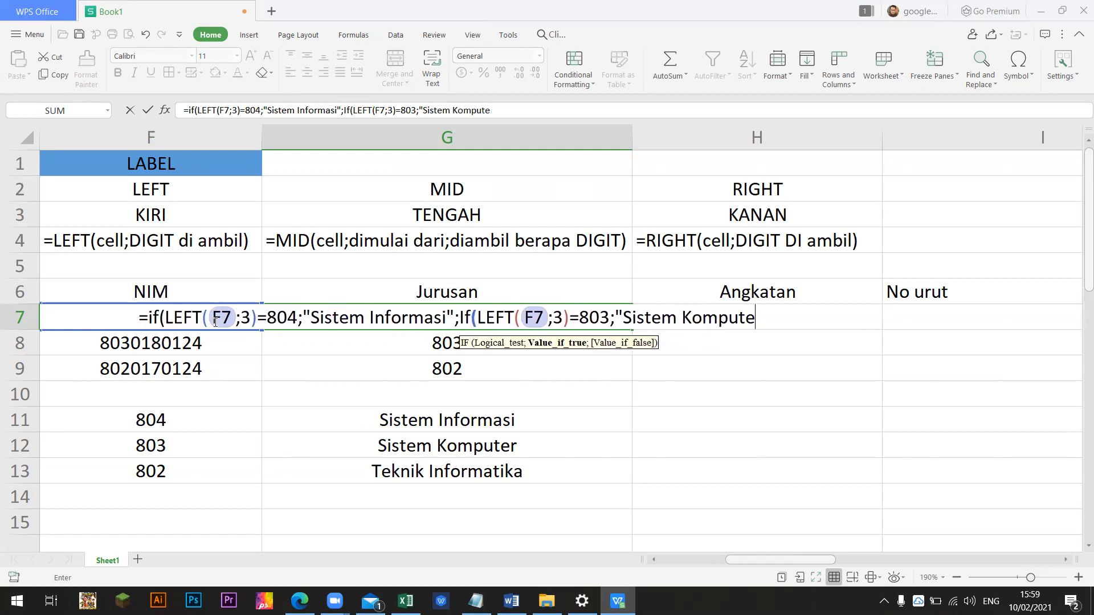
text(r")
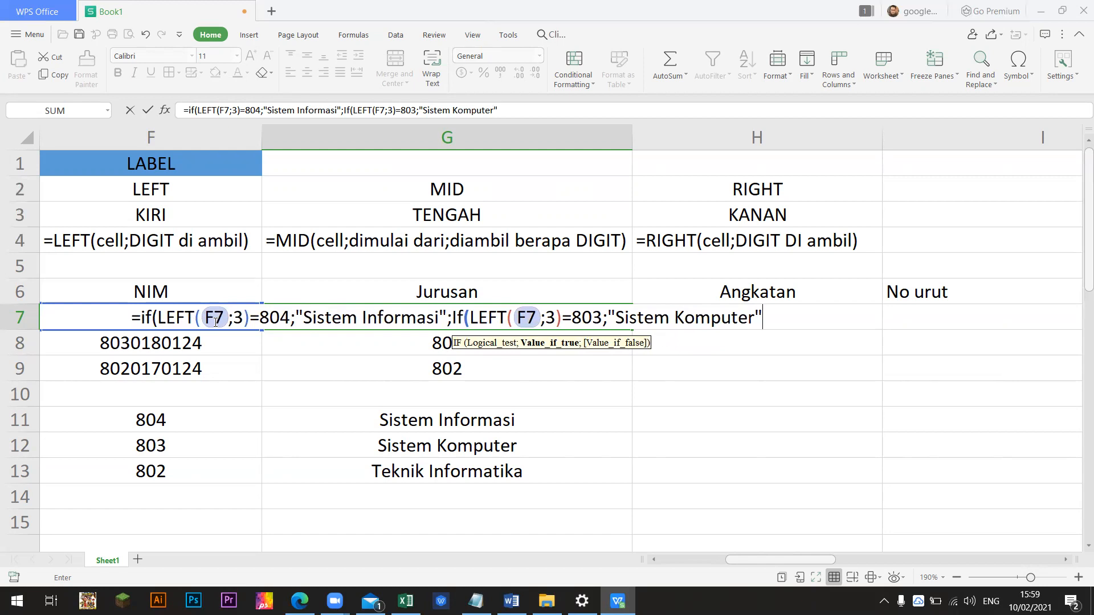
Close the nested IF in G7, add Teknik Informatika as the last argument and close the formula.
text())
text(;")
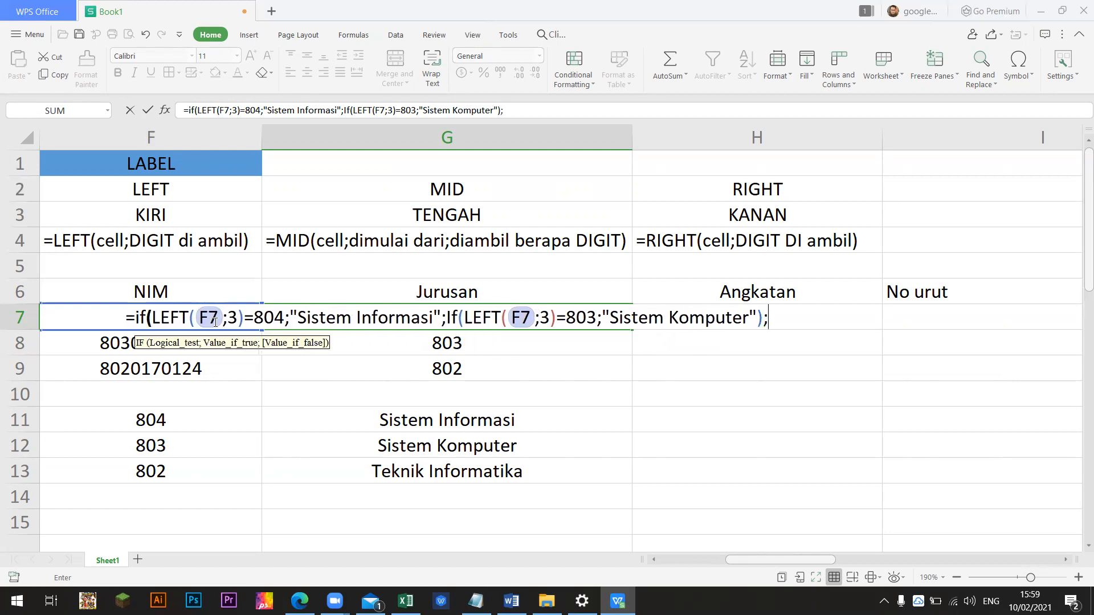
text(Teknik Infr)
key(BackSpace)
text(ormatika)
key(Return)
key(Return)
text())
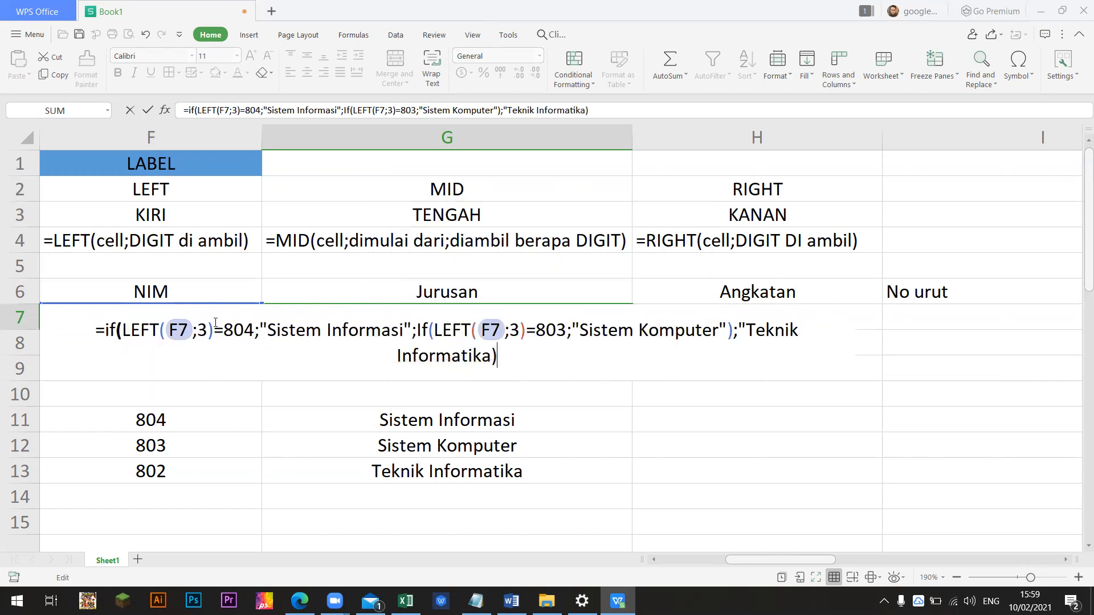
Check the parts of the G7 formula and remove the closing parenthesis after "Sistem Komputer".
drag(131, 329, 404, 332)
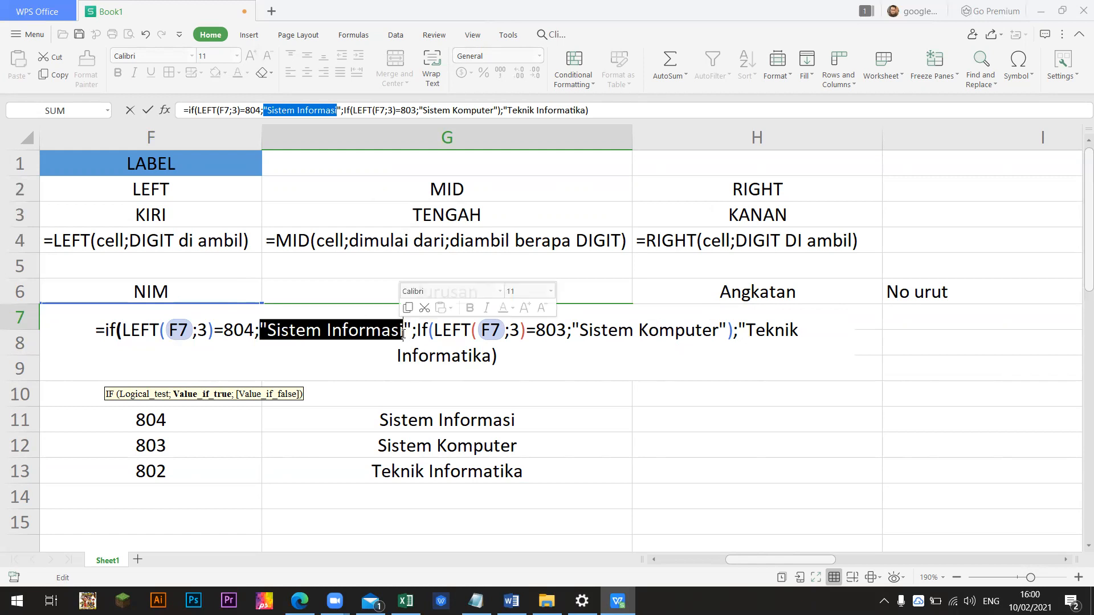
drag(417, 331, 519, 332)
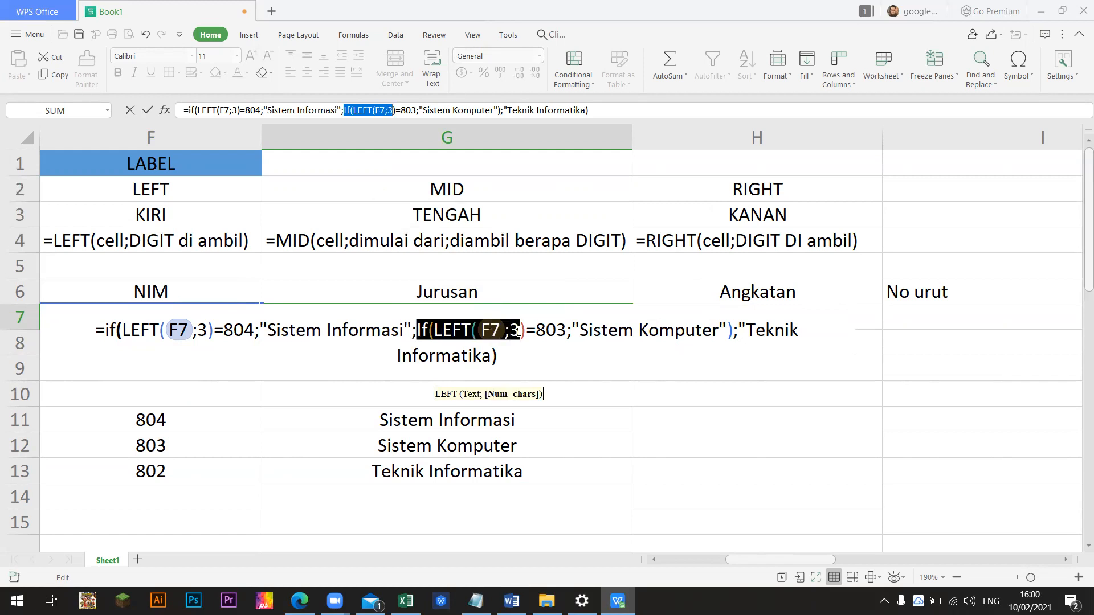
click(514, 332)
click(478, 333)
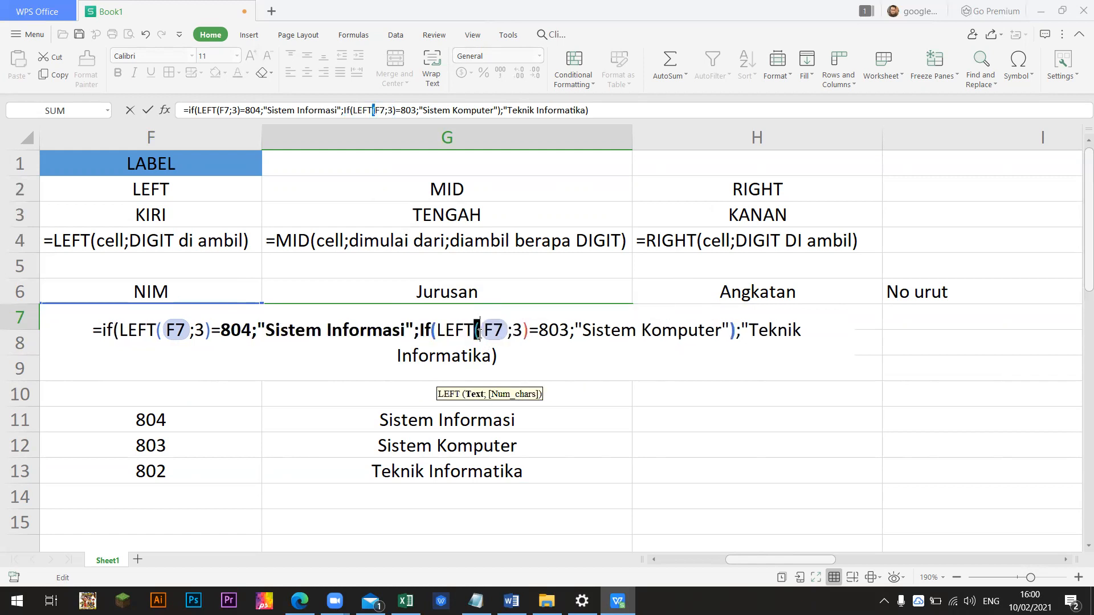
drag(481, 333, 522, 333)
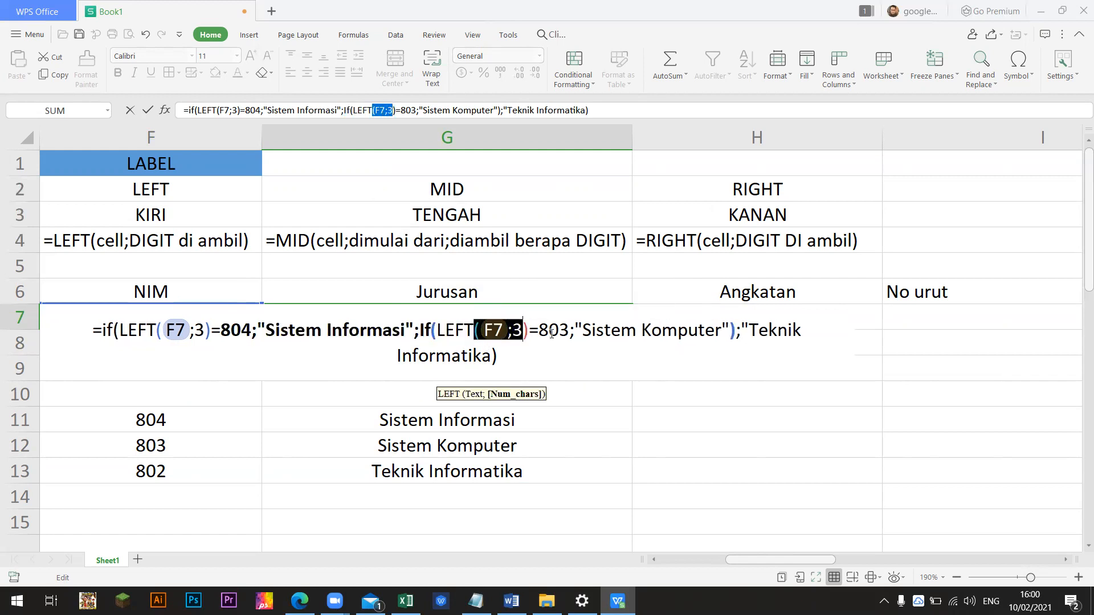
click(739, 338)
key(BackSpace)
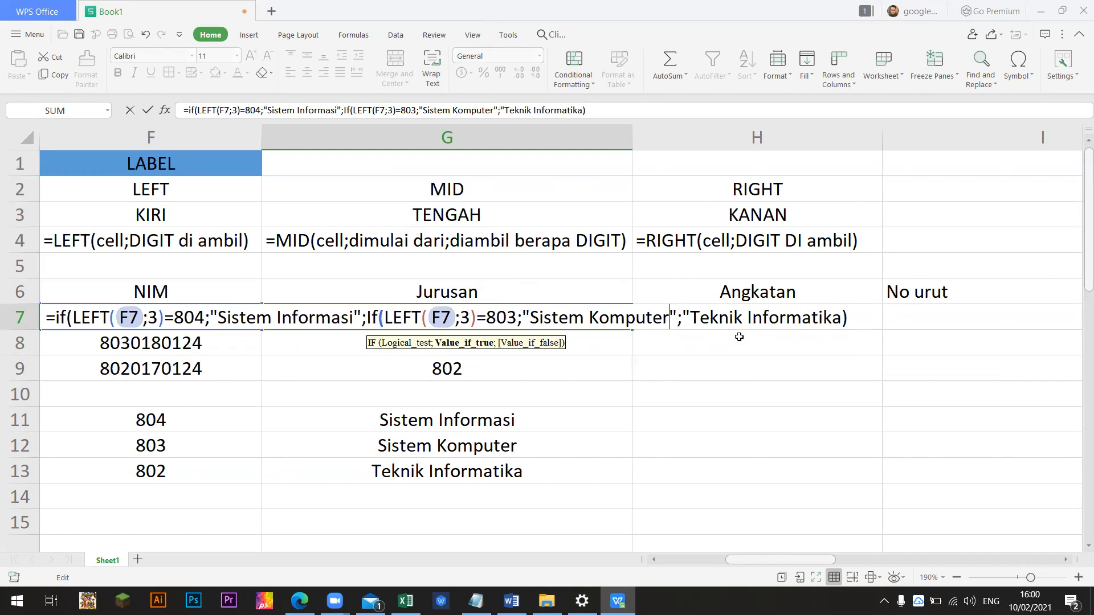
Try to commit the G7 formula with the nested IF closed right after 803, and remove that parenthesis again.
key(Left)
key(Left)
key(Left)
key(Left)
key(Left)
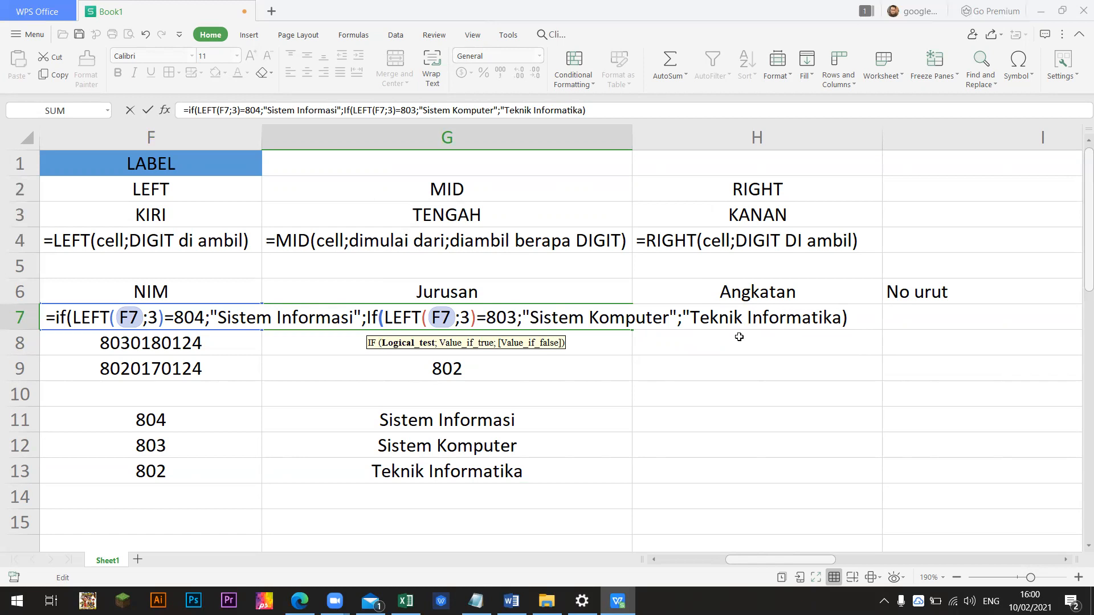
text())
key(Return)
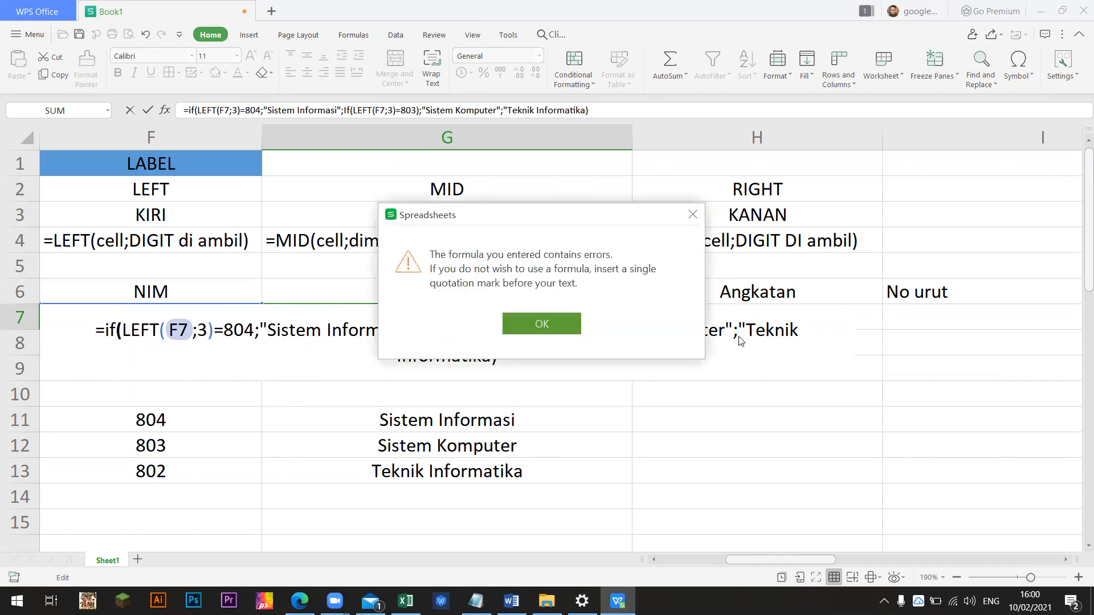
key(Return)
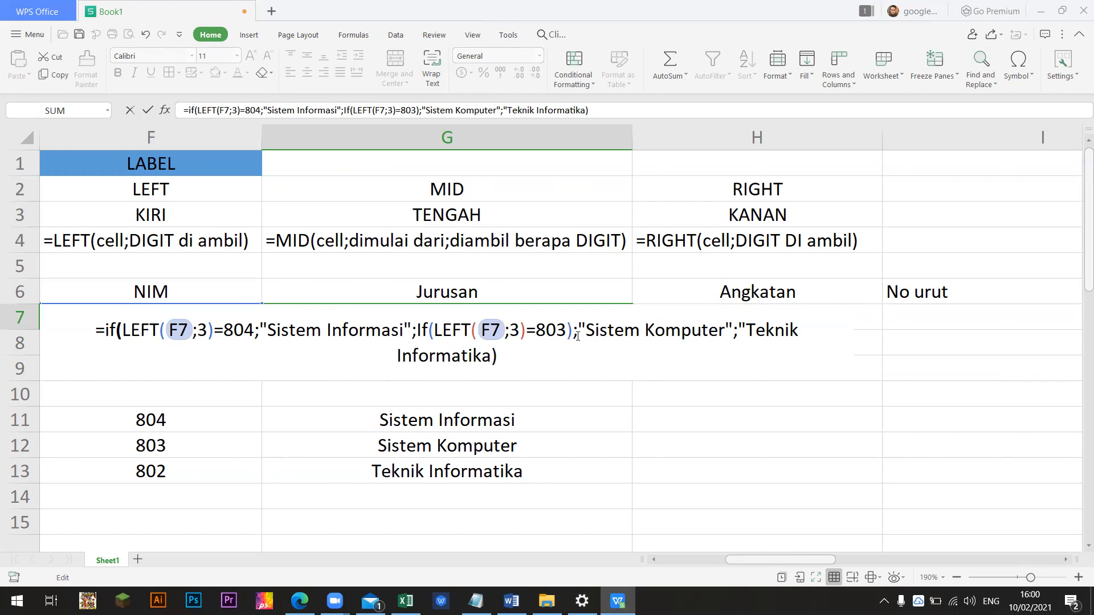
key(BackSpace)
Add the missing closing quotation mark after Teknik Informatika and a second closing parenthesis in the G7 formula, and commit it.
key(Right)
key(Right)
key(Right)
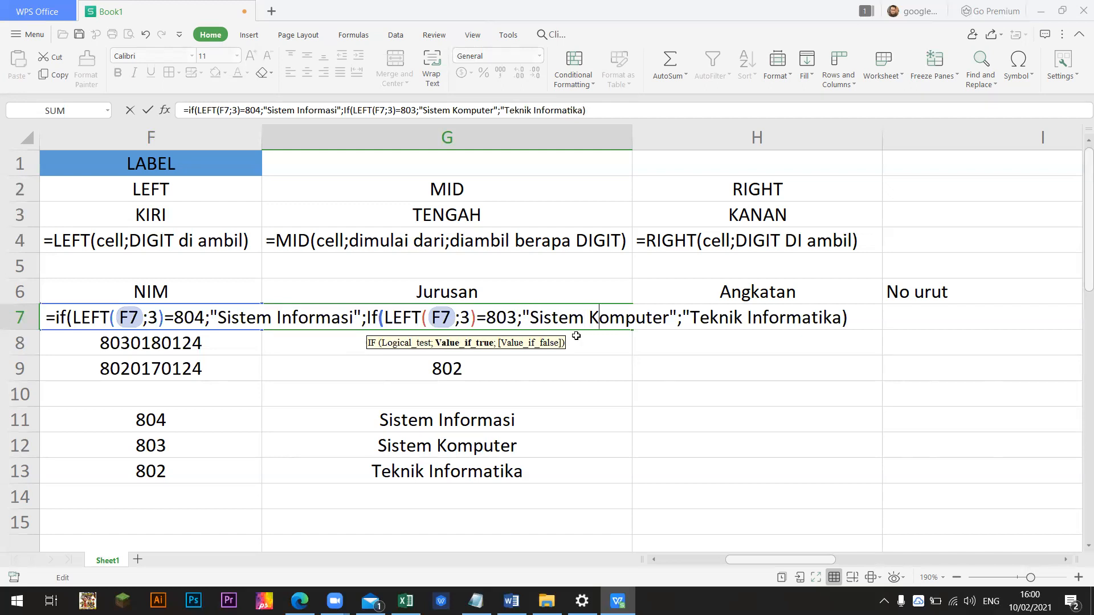
key(Right)
key(Right)
key(Right)
key(Right)
key(Right)
key(Right)
key(Right)
key(Right)
key(Right)
key(Right)
key(Right)
key(Right)
key(Right)
key(Right)
key(Right)
key(Right)
key(Right)
key(Right)
key(Right)
key(Right)
key(Right)
key(Right)
key(Right)
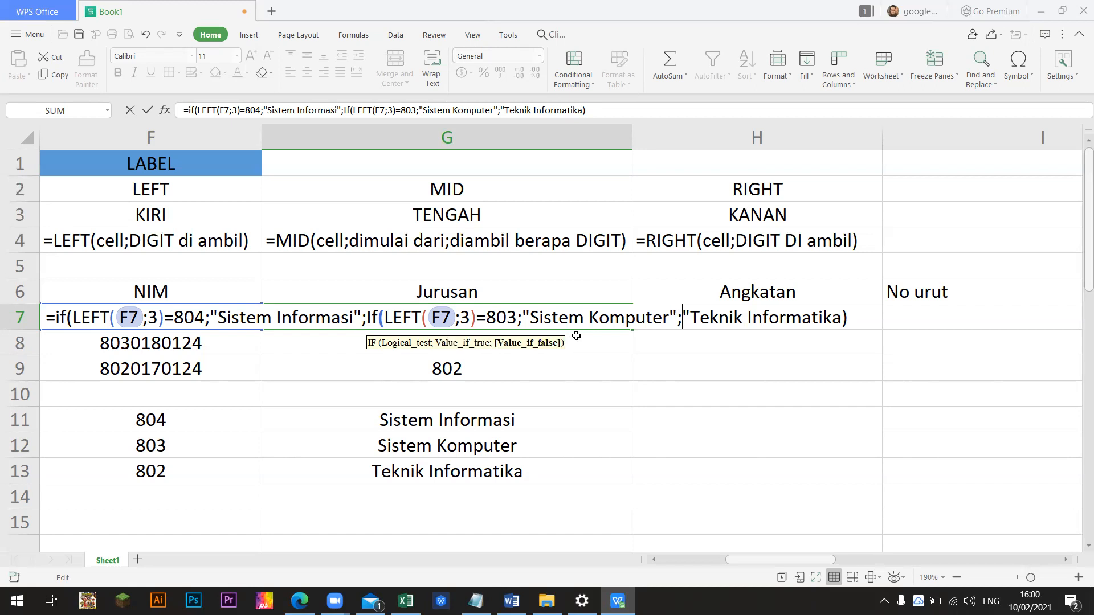
key(Left)
key(Left)
key(Left)
key(Right)
key(Right)
key(Right)
key(Right)
key(Right)
key(Right)
key(Right)
key(Right)
key(Right)
key(Right)
text(")
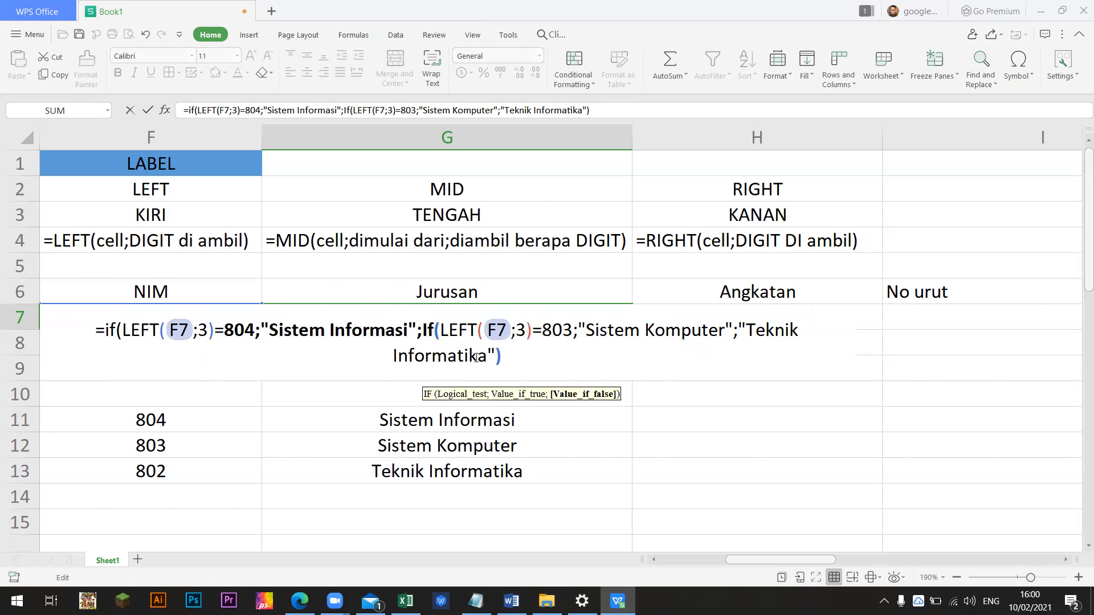
key(Right)
text())
key(Return)
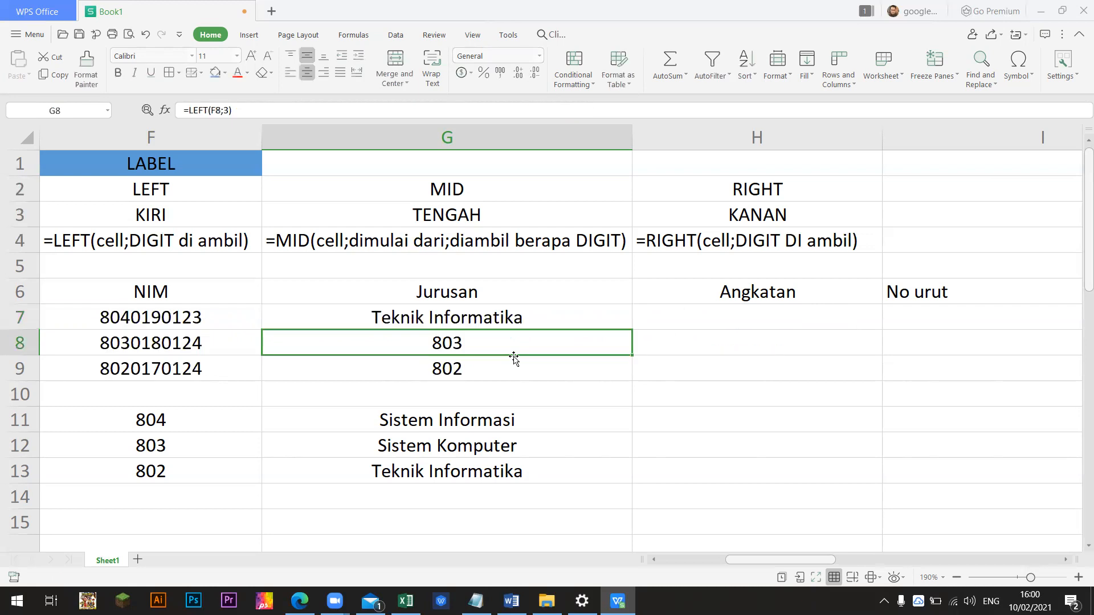
Fill the nested IF formula with the unquoted codes from G7 down to G9.
key(Up)
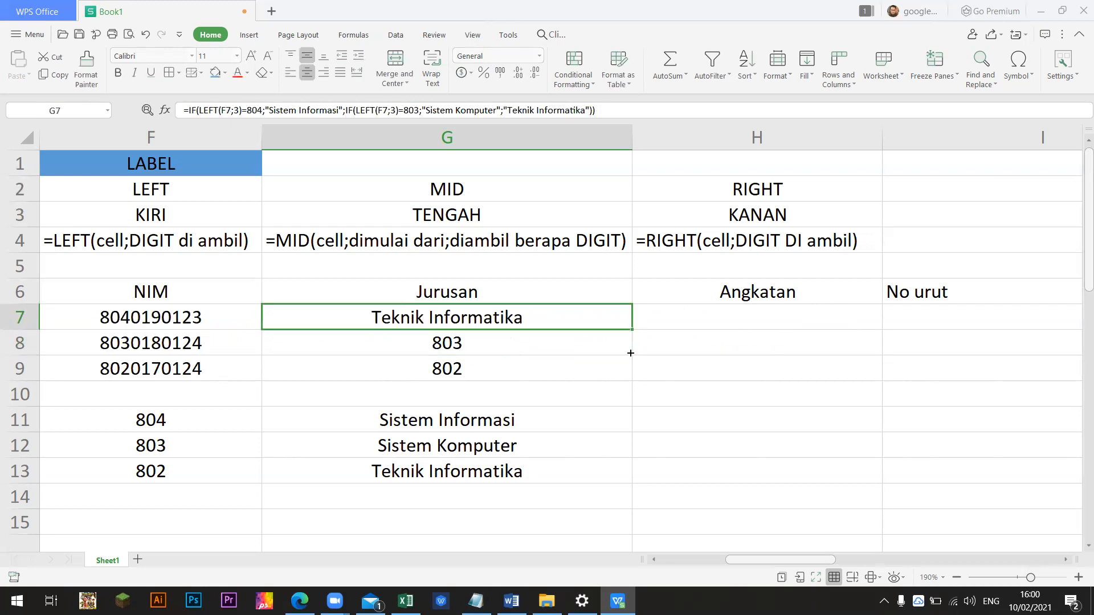
drag(630, 353, 630, 374)
click(645, 368)
click(536, 317)
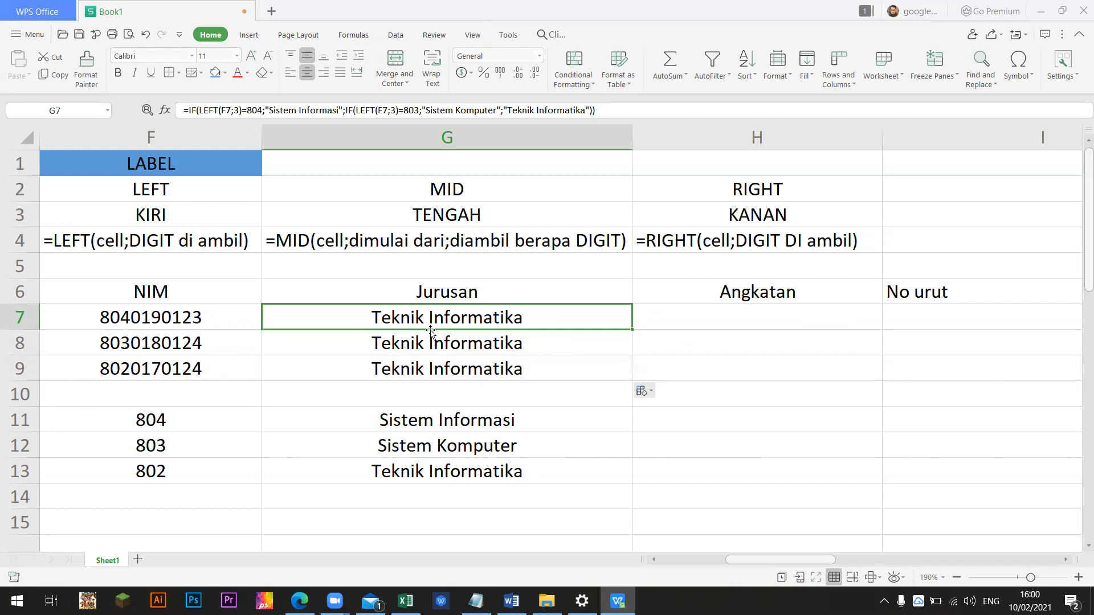
Examine the tests and return values of the G7 formula against the NIM in F7, leaving the formula unedited.
double_click(456, 317)
key(Escape)
click(123, 323)
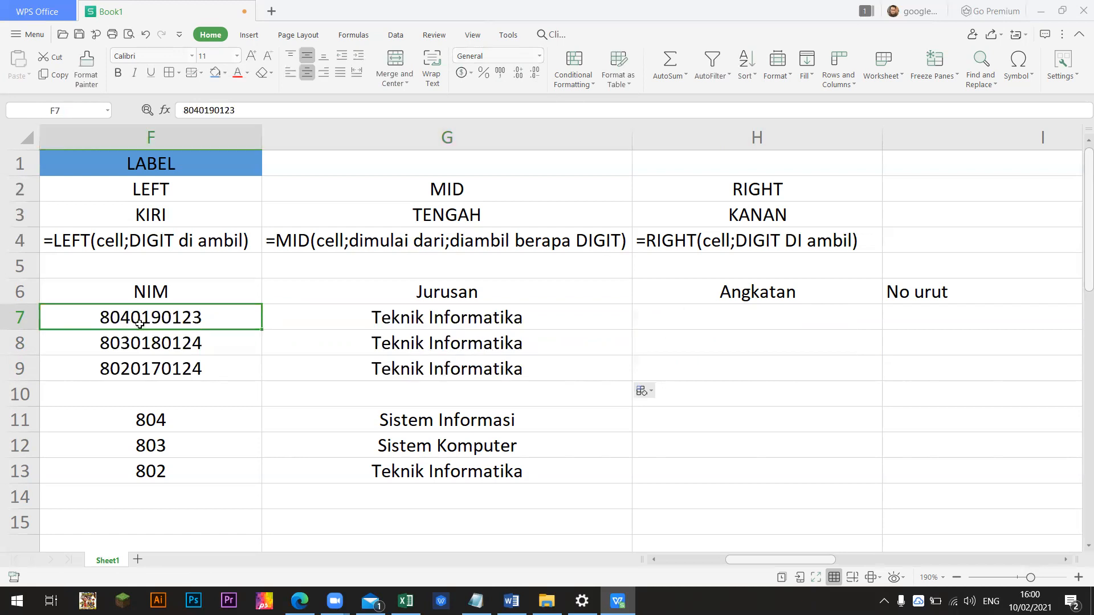
double_click(366, 324)
drag(172, 330, 260, 338)
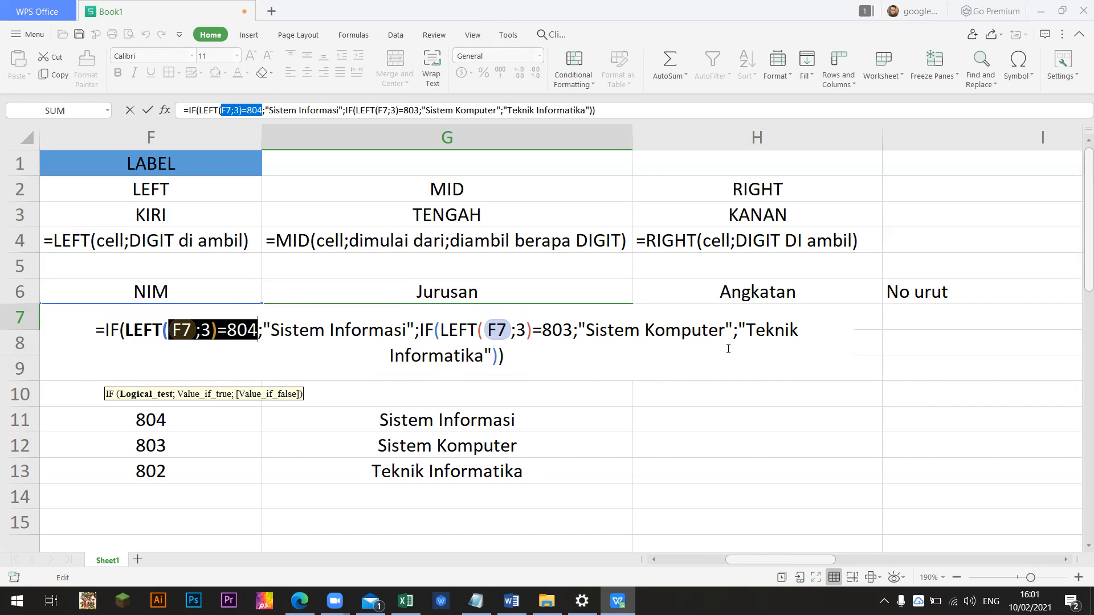
drag(279, 331, 370, 331)
drag(588, 333, 643, 335)
click(492, 356)
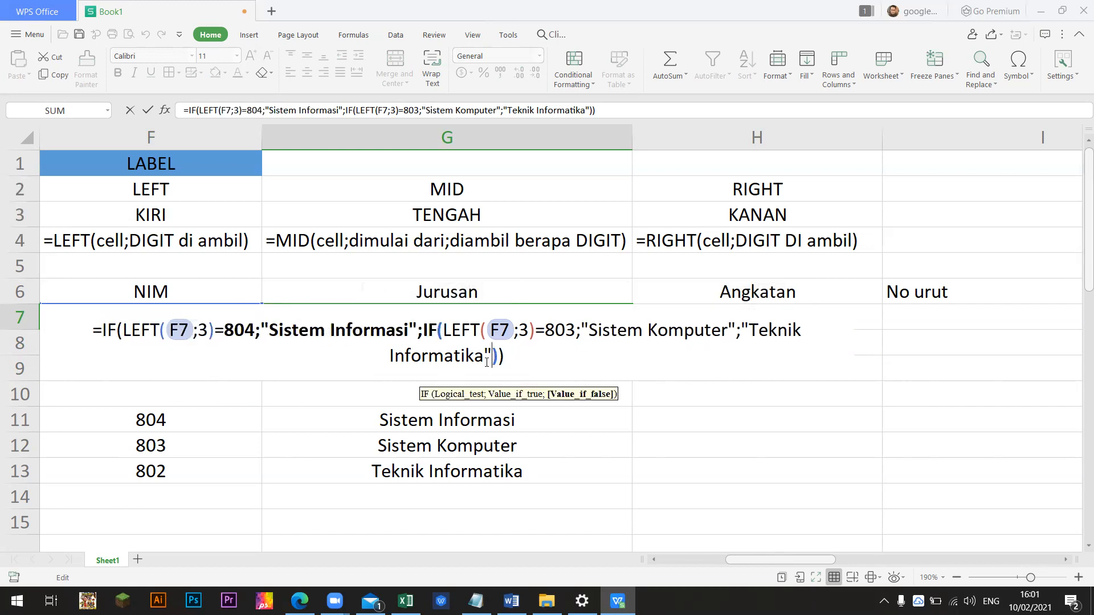
key(Escape)
key(F2)
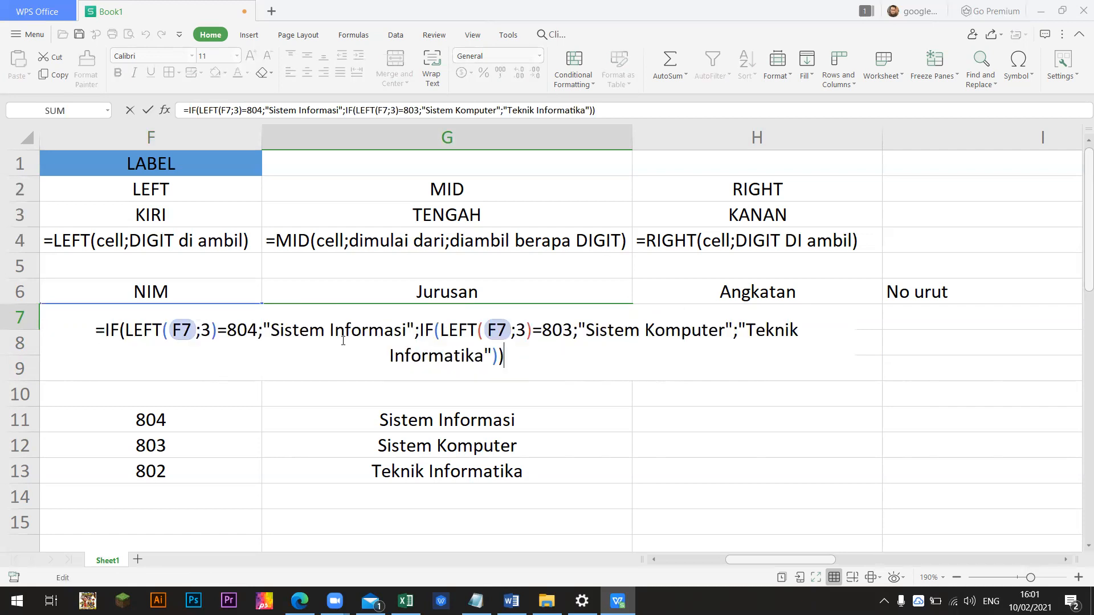
click(237, 332)
key(Escape)
click(175, 323)
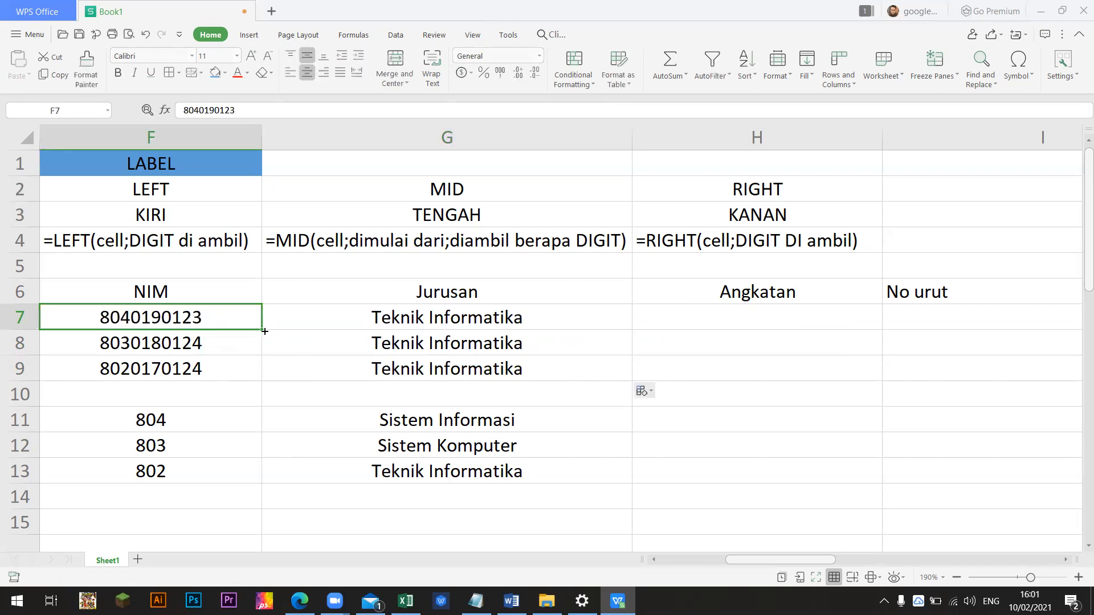
Enclose the codes 804 and 803 in quotation marks in the G7 formula and commit it.
click(381, 321)
double_click(381, 321)
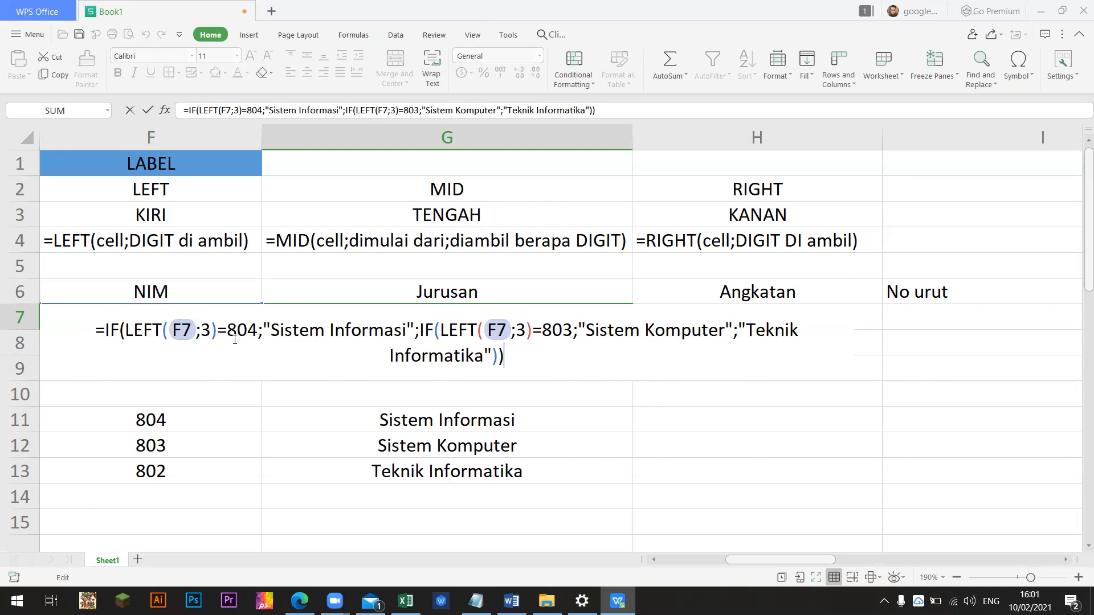
click(270, 335)
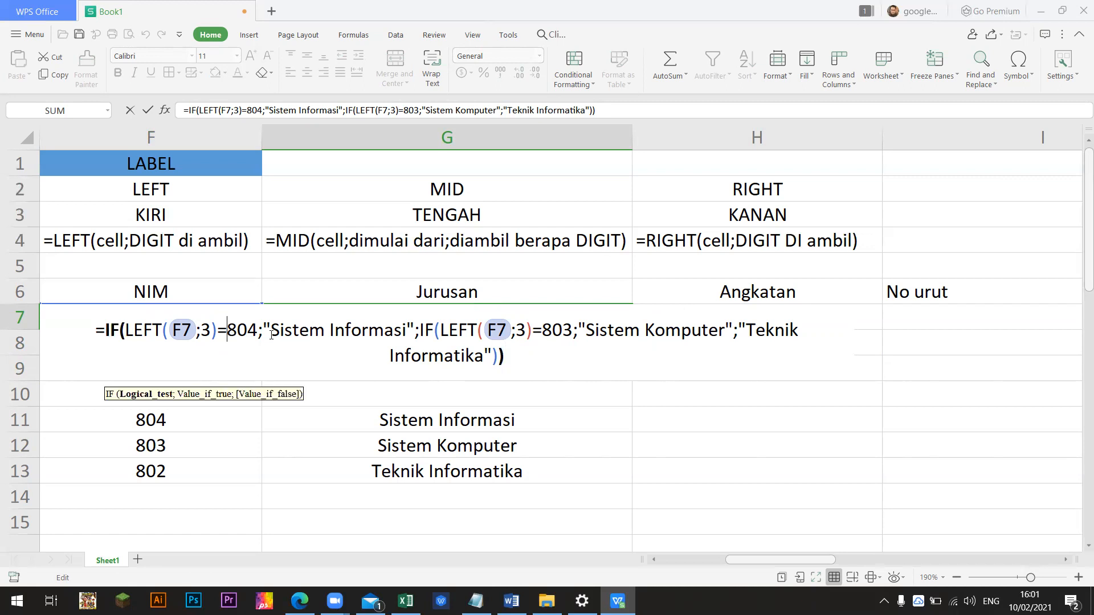
text(")
key(Right)
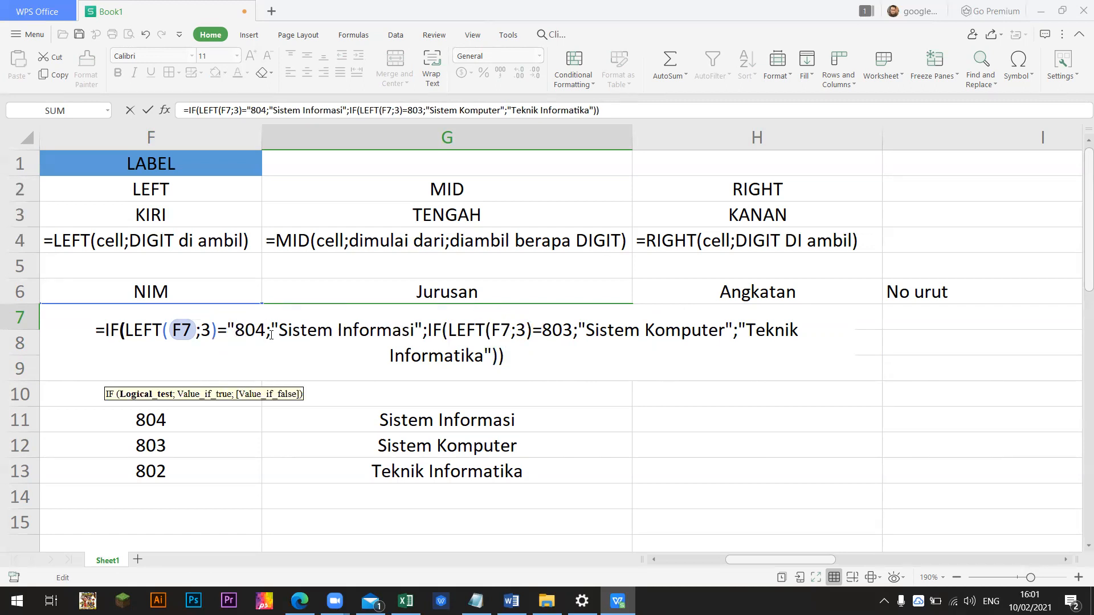
text(")
click(547, 330)
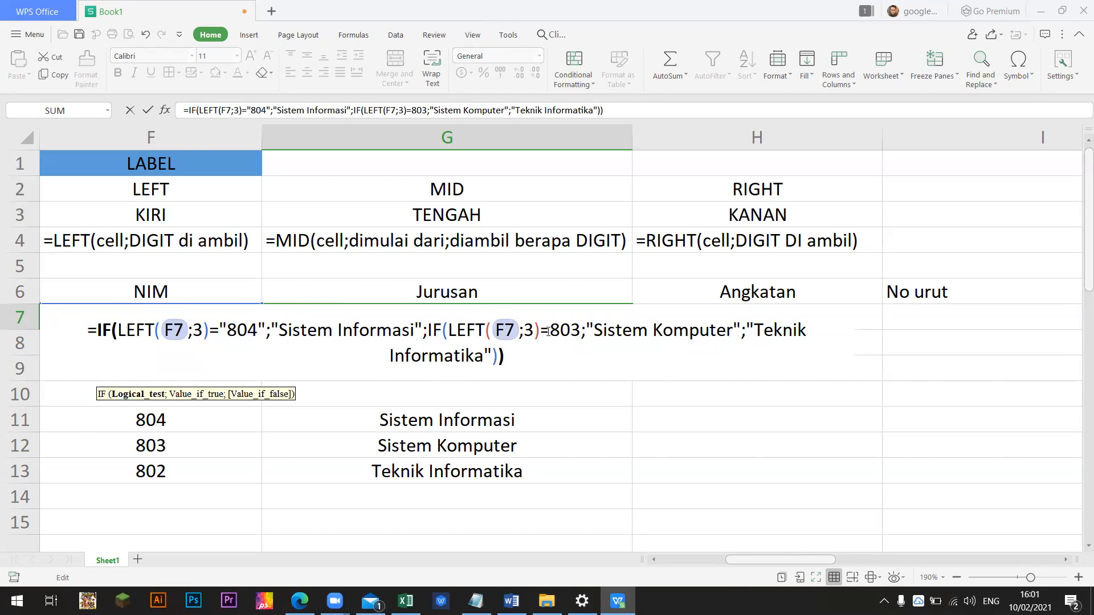
text(";)
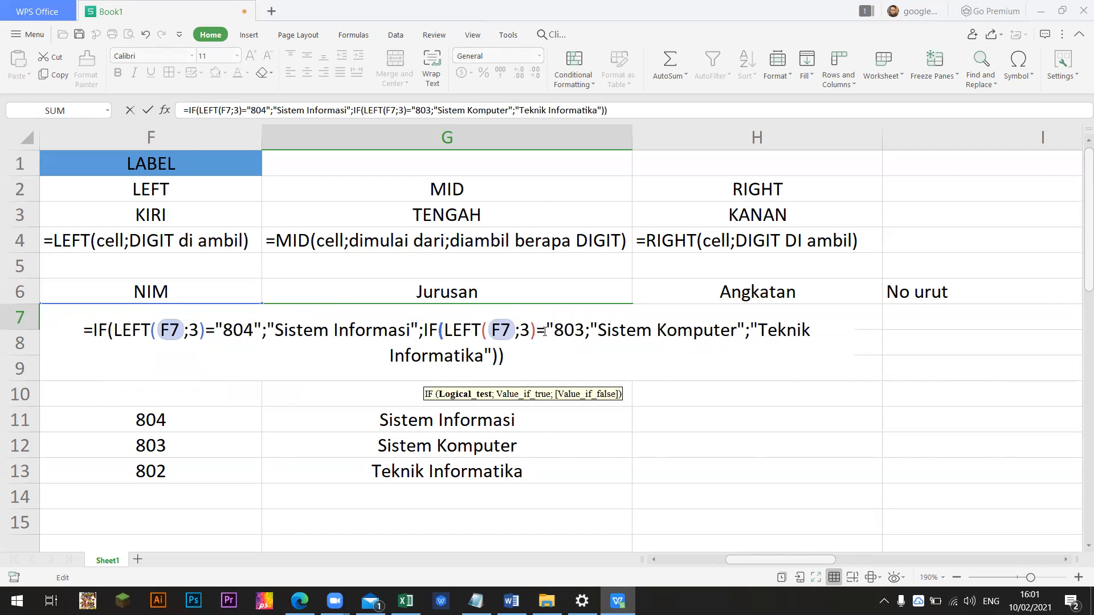
text(")
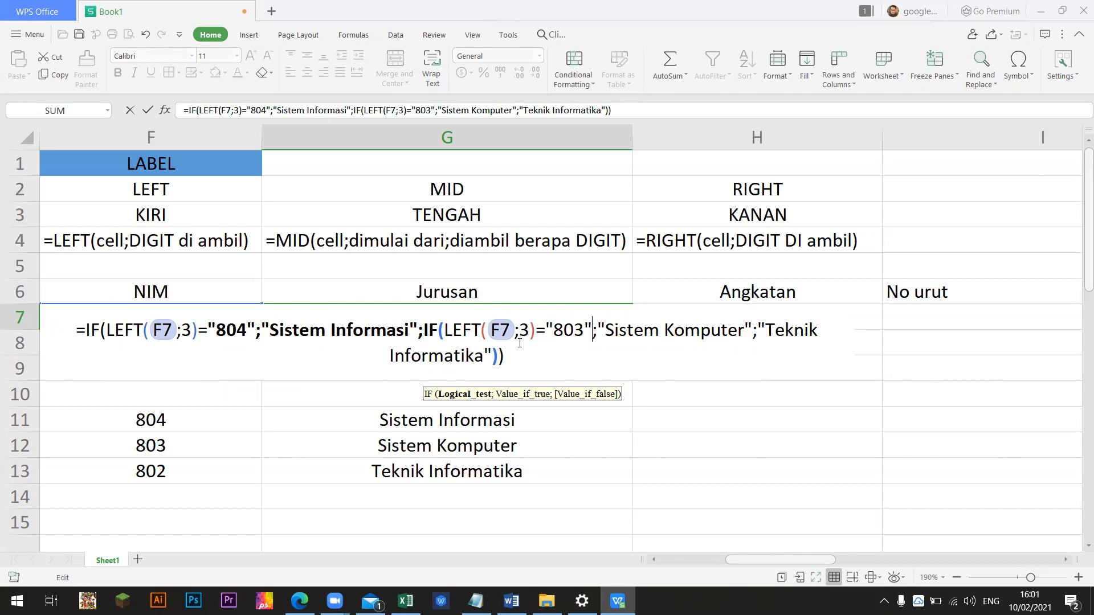
key(Return)
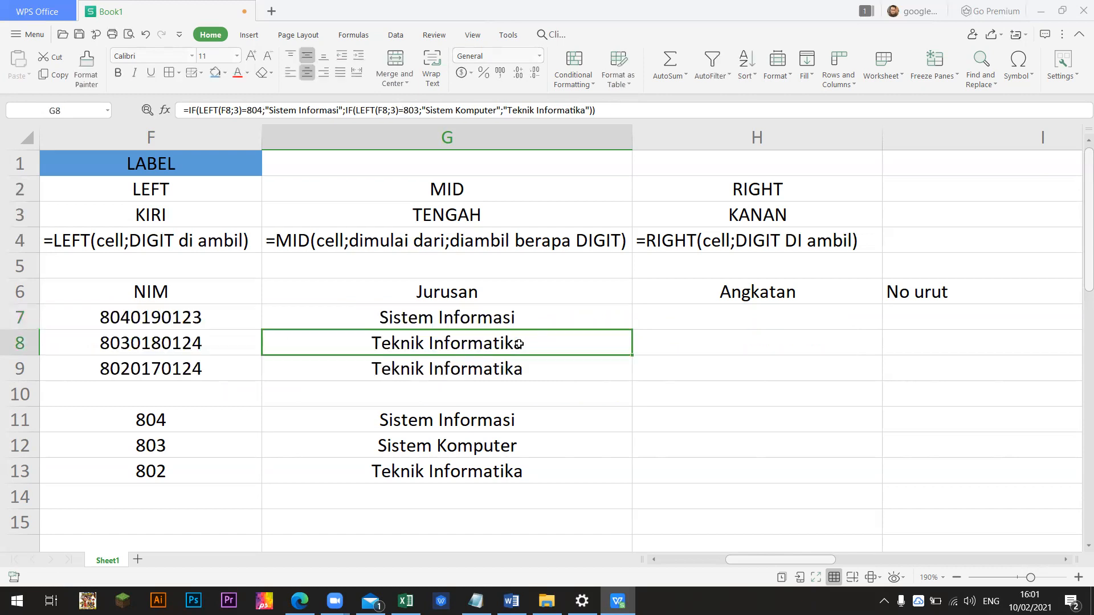
Compare G7 with the 804 entry in the code table and fill the corrected formula down to G9.
click(403, 322)
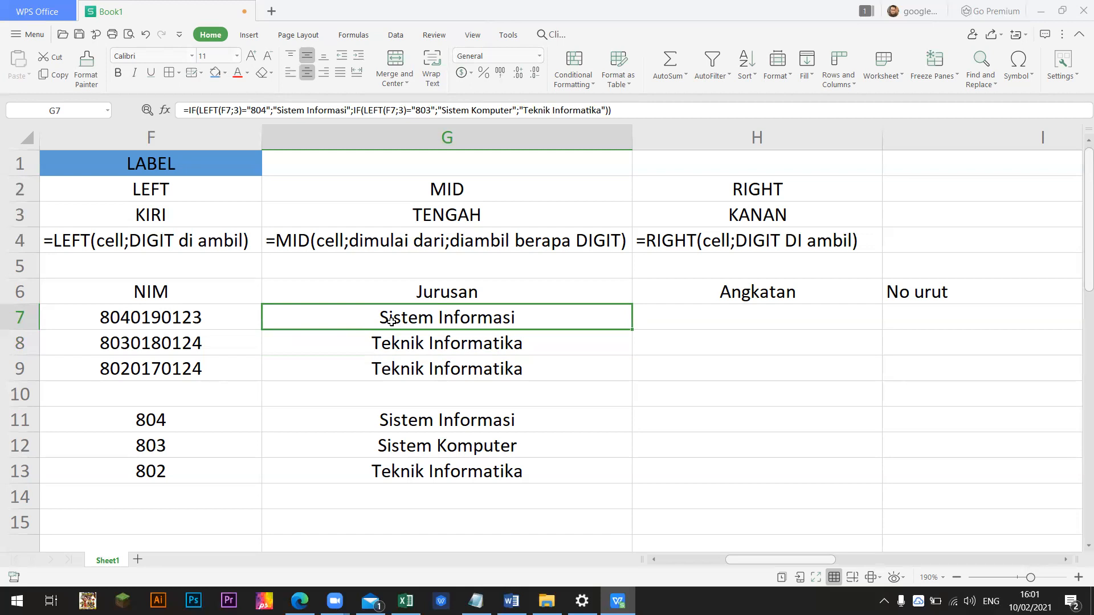
click(162, 422)
click(397, 417)
click(536, 323)
drag(632, 330, 583, 377)
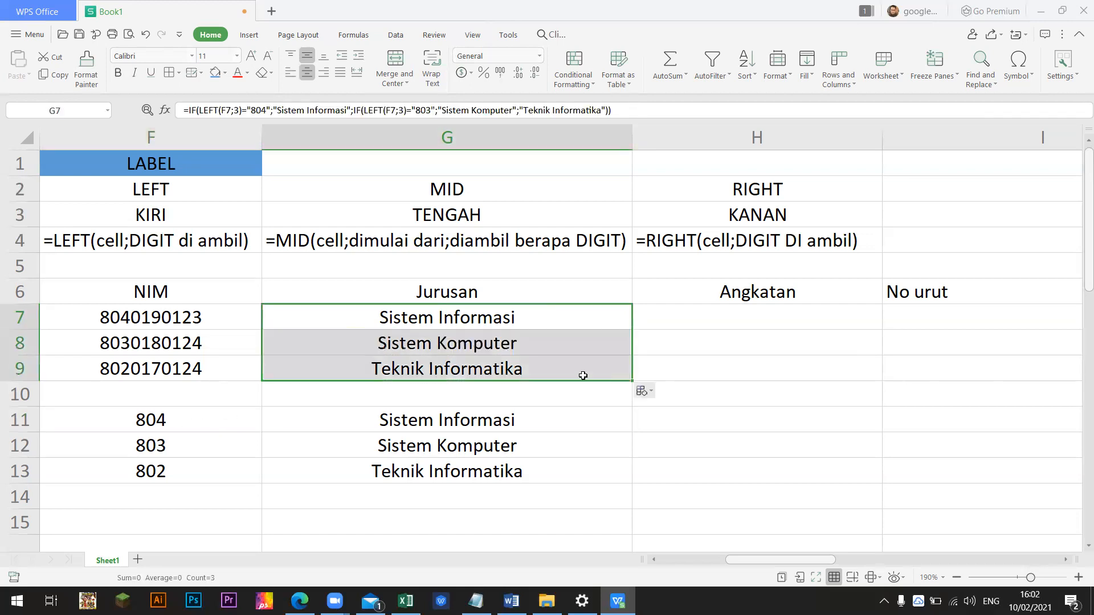
Check the Jurusan names in G8 and G9 against the NIM codes in F8 and F9.
click(425, 341)
click(125, 345)
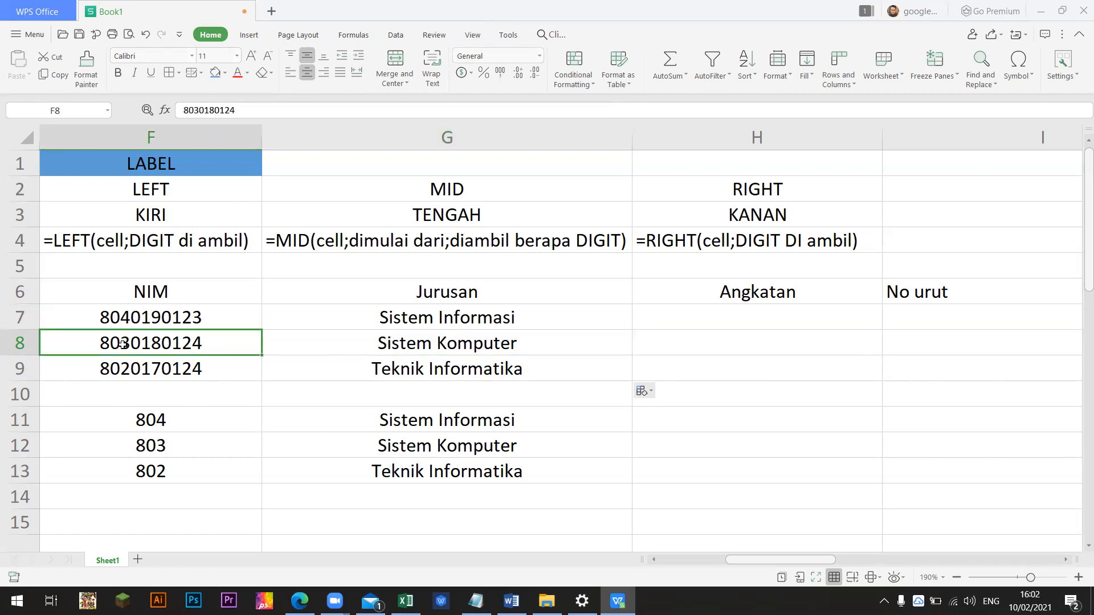
click(402, 342)
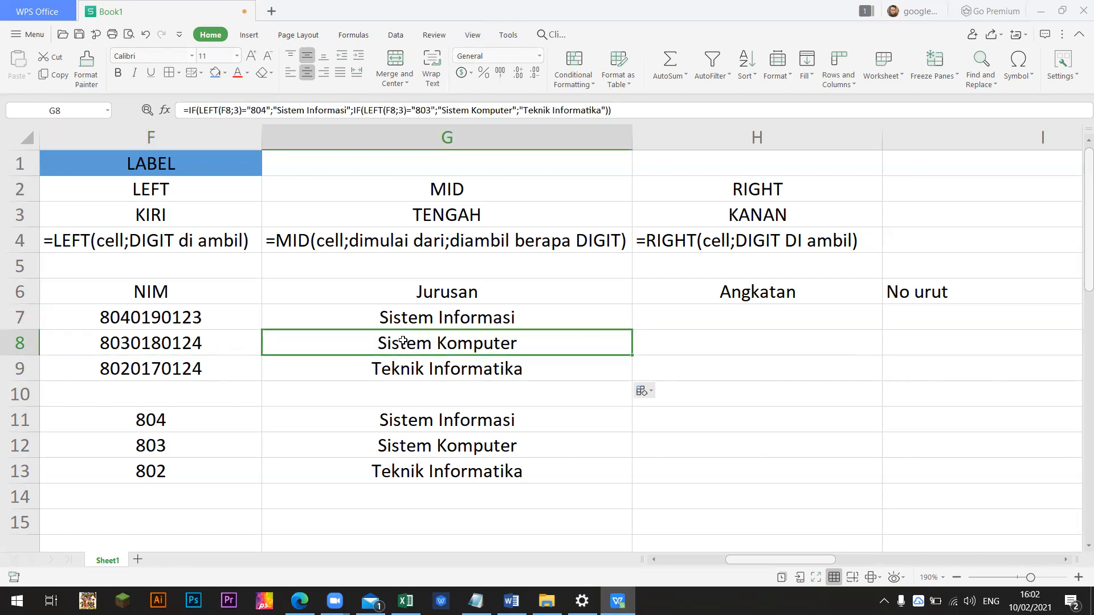
click(113, 368)
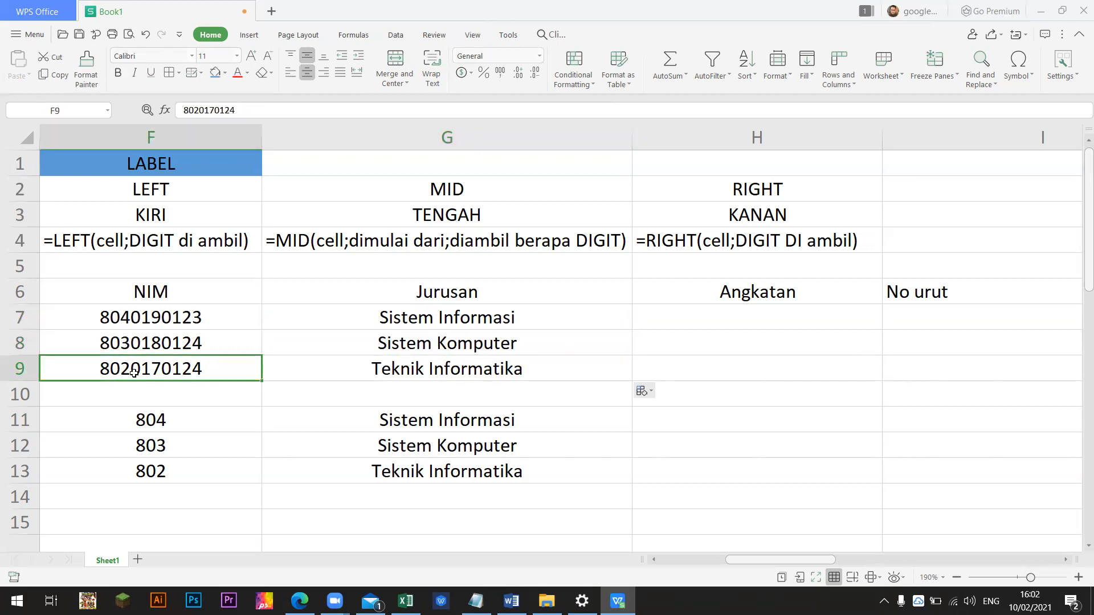
click(428, 376)
drag(449, 320, 455, 370)
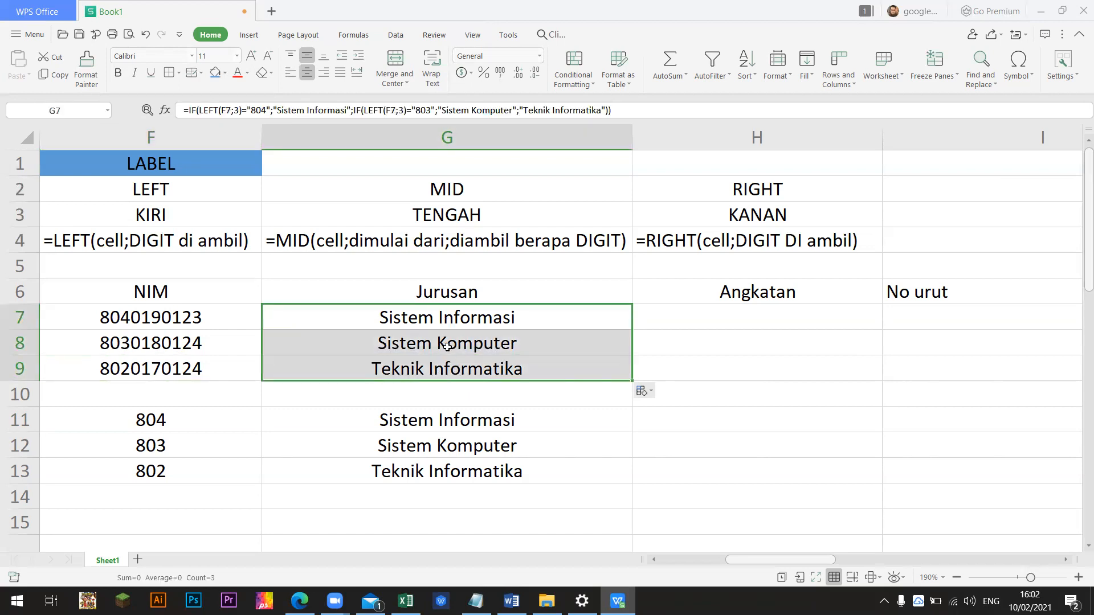
Examine the first test LEFT(F7;3)="804", its true value and the start of the nested IF in G7.
click(480, 324)
double_click(480, 325)
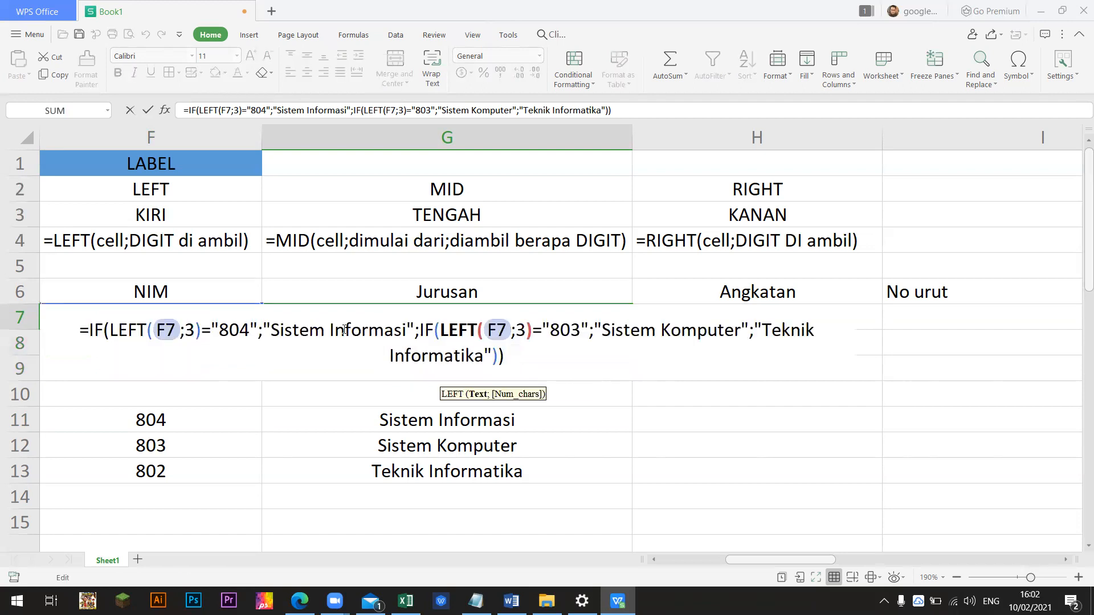
drag(112, 329, 200, 330)
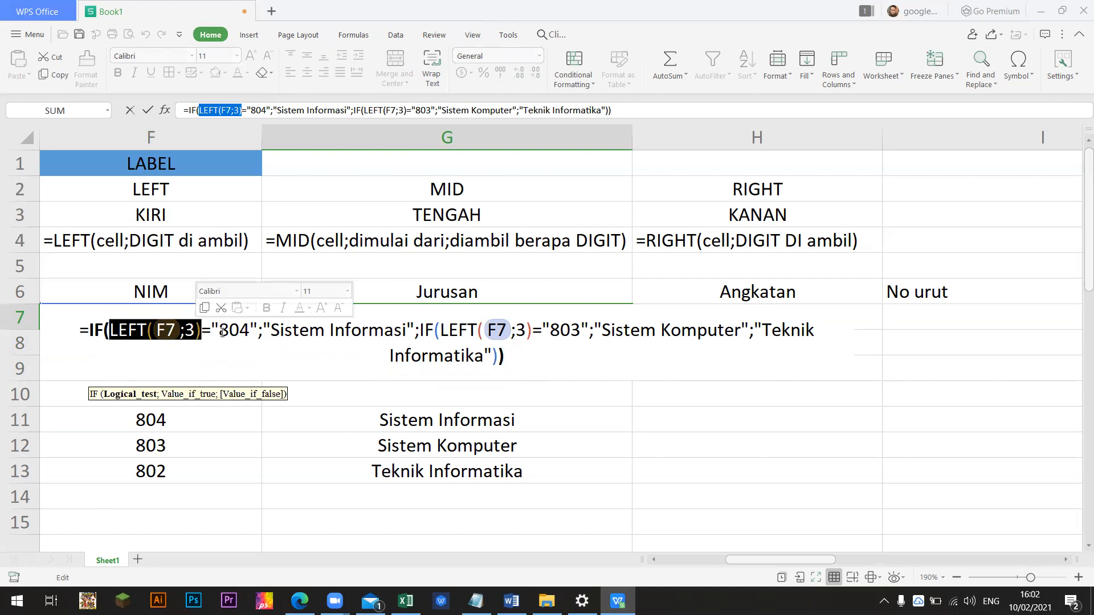
key(Escape)
click(183, 322)
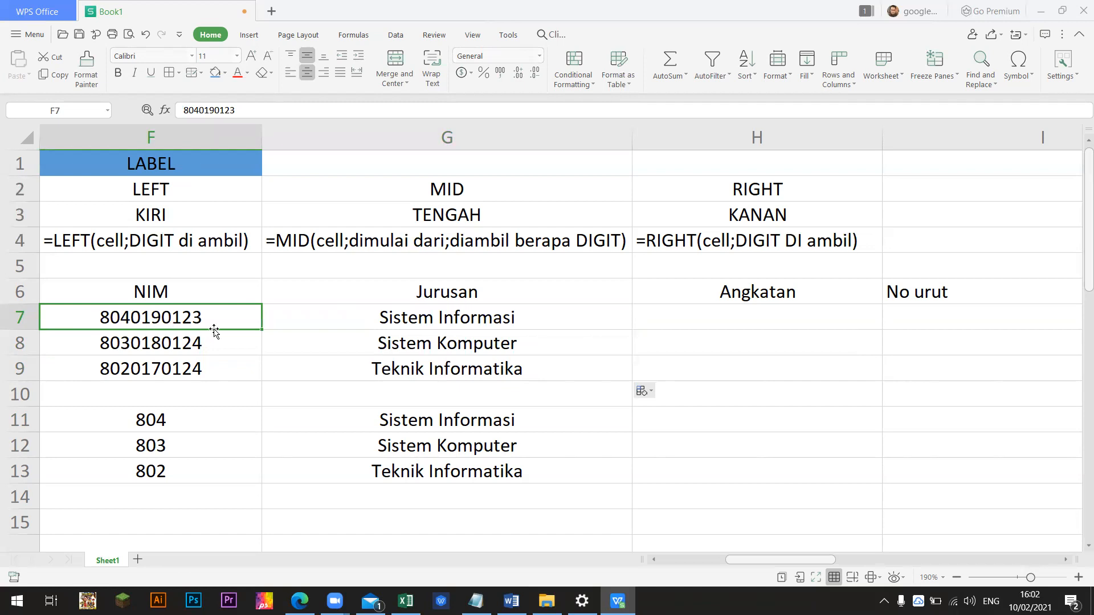
double_click(420, 323)
drag(220, 331, 403, 330)
double_click(428, 331)
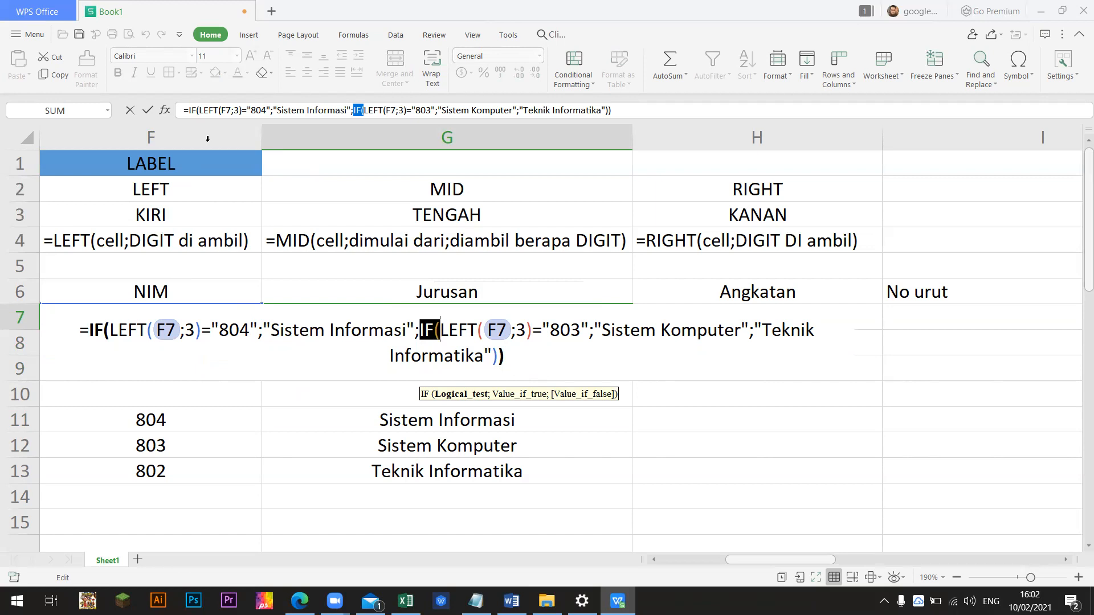
key(Escape)
click(152, 318)
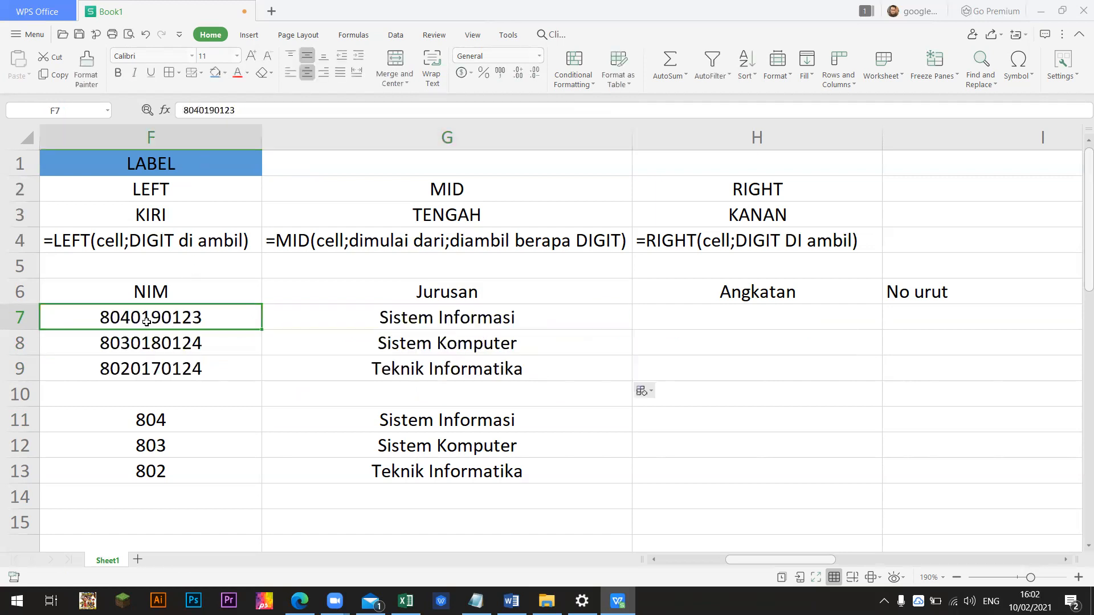
Review the nested 803 test, the remaining return values and the quoted codes in G7, and leave the formula unedited.
double_click(470, 315)
drag(517, 331, 741, 339)
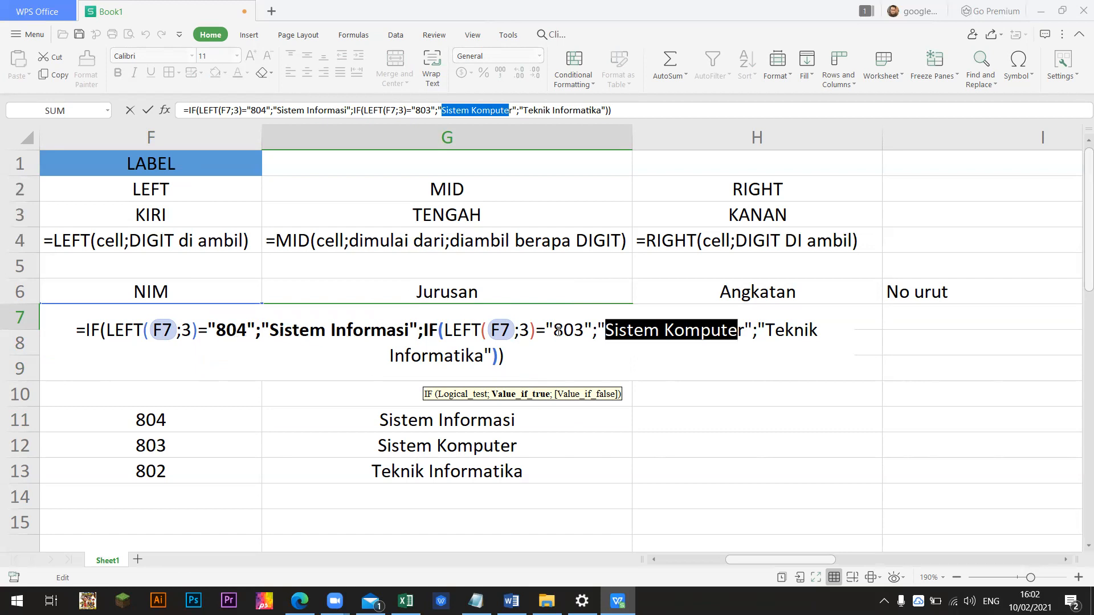
drag(765, 332, 494, 358)
click(508, 360)
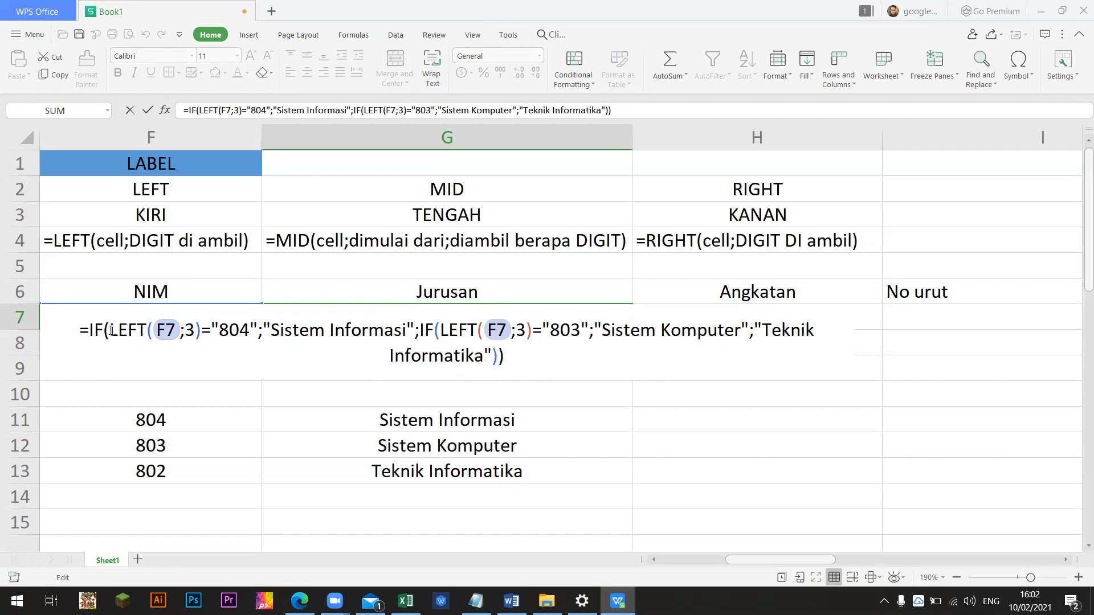
drag(97, 330, 496, 355)
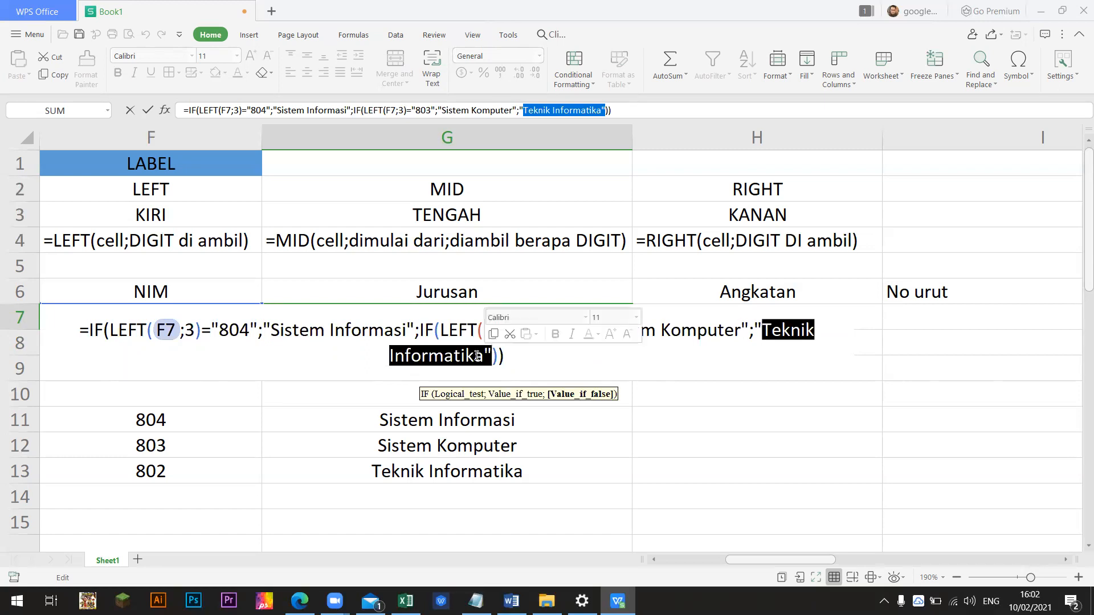
drag(110, 331, 251, 329)
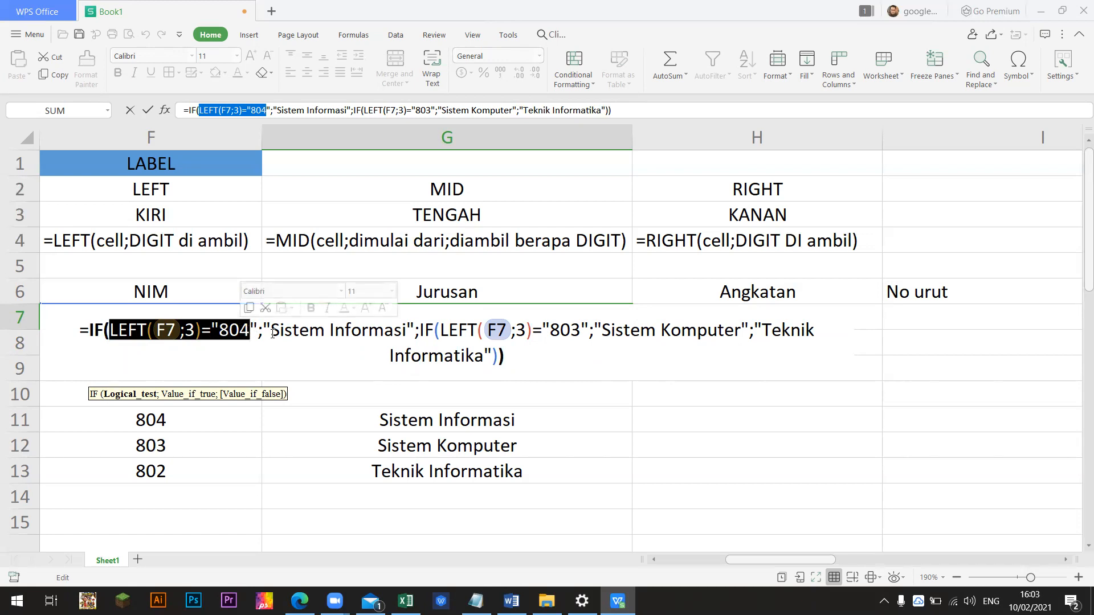
drag(420, 329, 580, 335)
drag(212, 330, 257, 330)
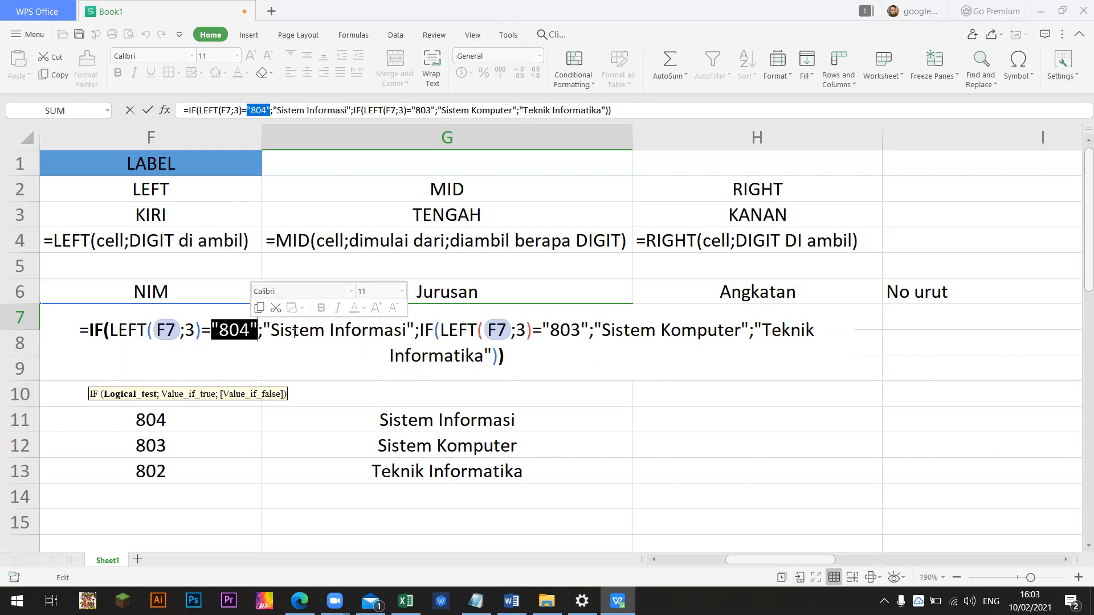
click(655, 411)
key(Escape)
Compare the NIM in F7 with its Jurusan and reread the nested IF formula in G7, leaving it unedited.
click(587, 377)
click(763, 317)
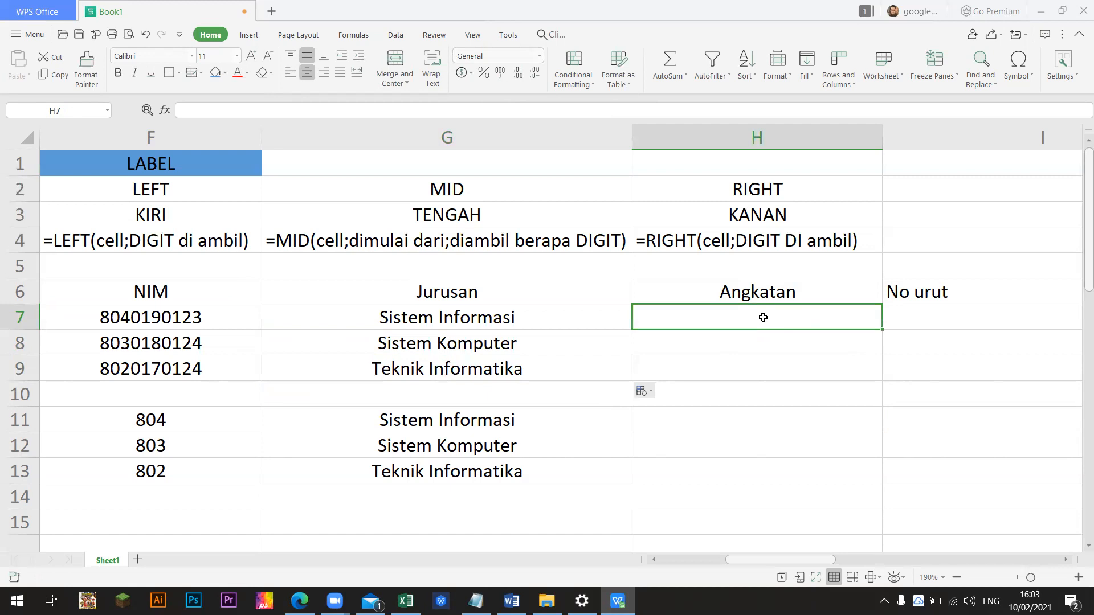
click(144, 320)
click(408, 324)
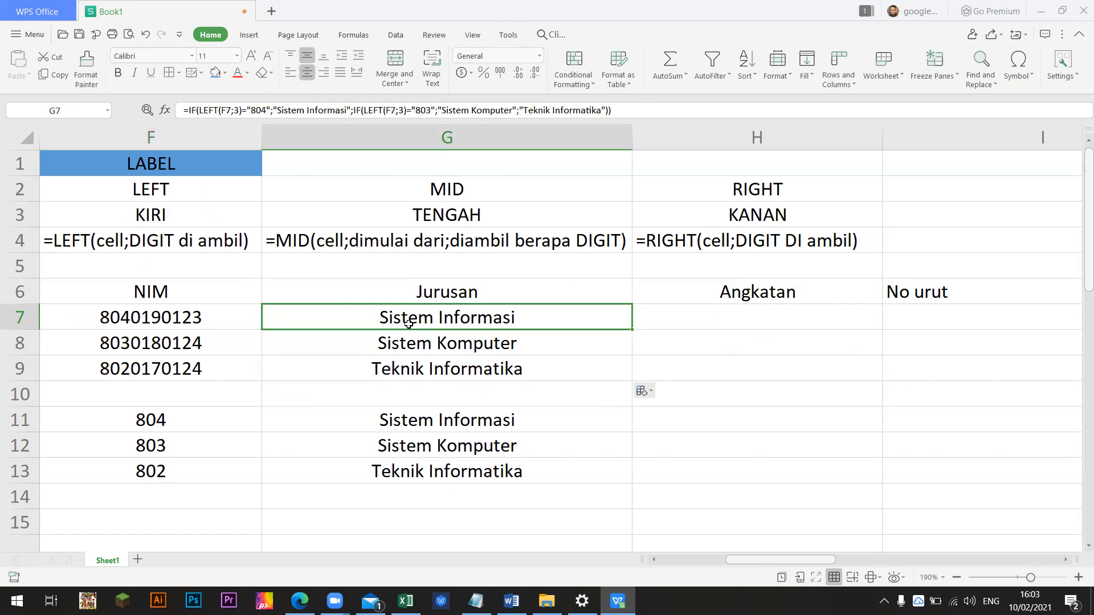
key(F2)
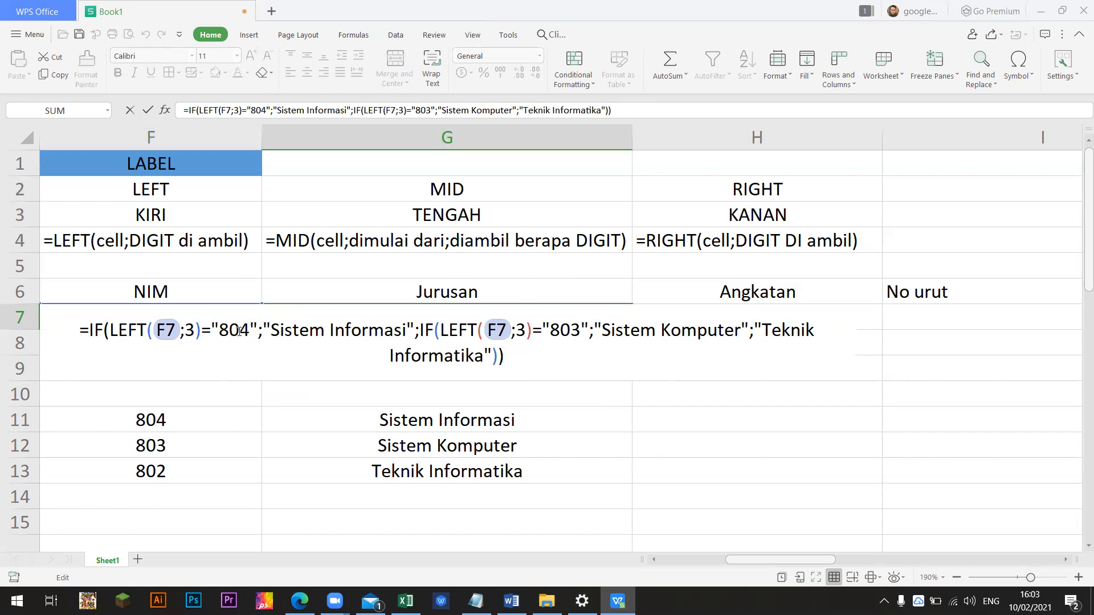
text(`)
key(Escape)
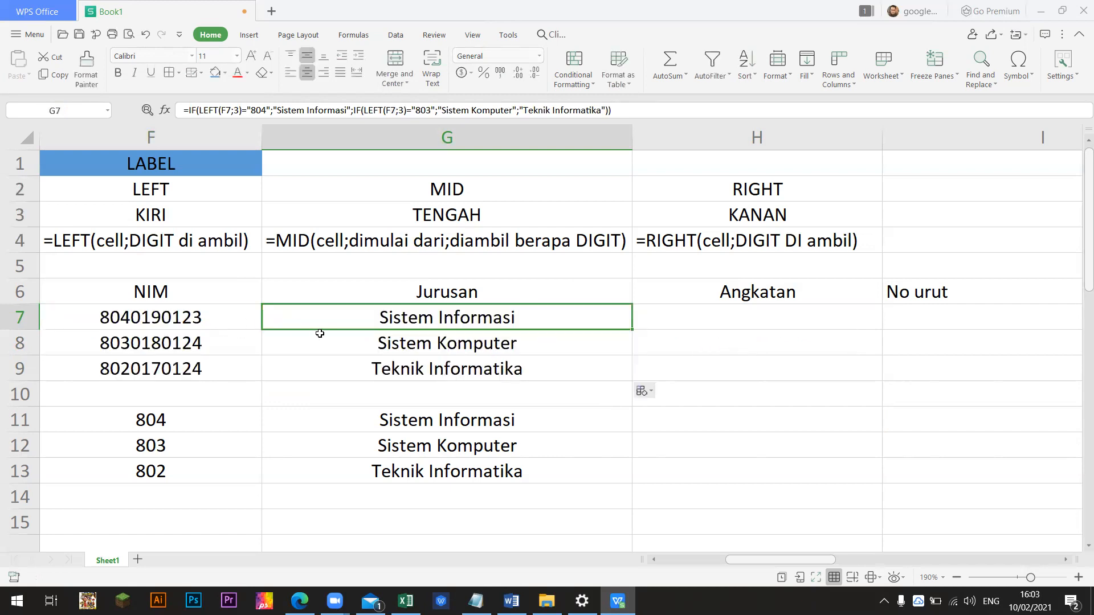
Examine the three digits that follow the 804 code inside the NIM in F7.
click(116, 320)
double_click(107, 318)
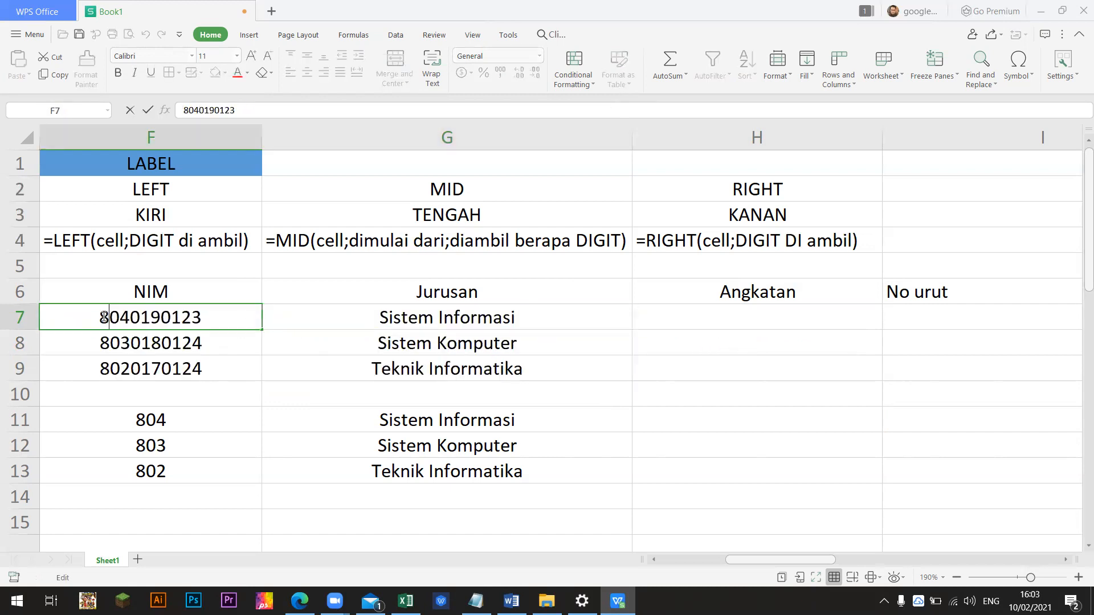
click(130, 318)
drag(132, 317, 161, 318)
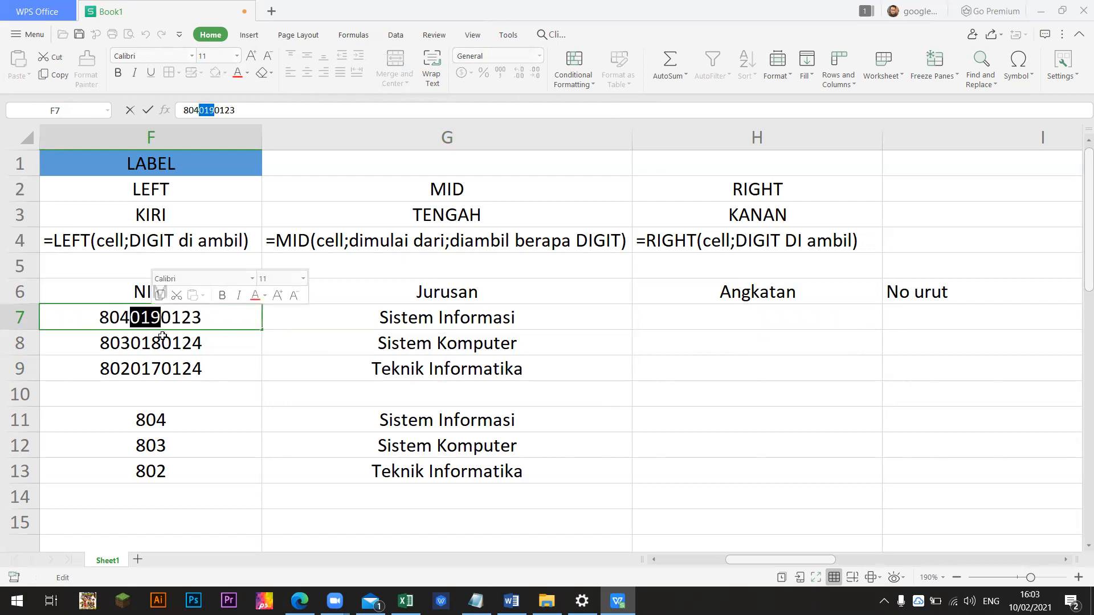
click(134, 320)
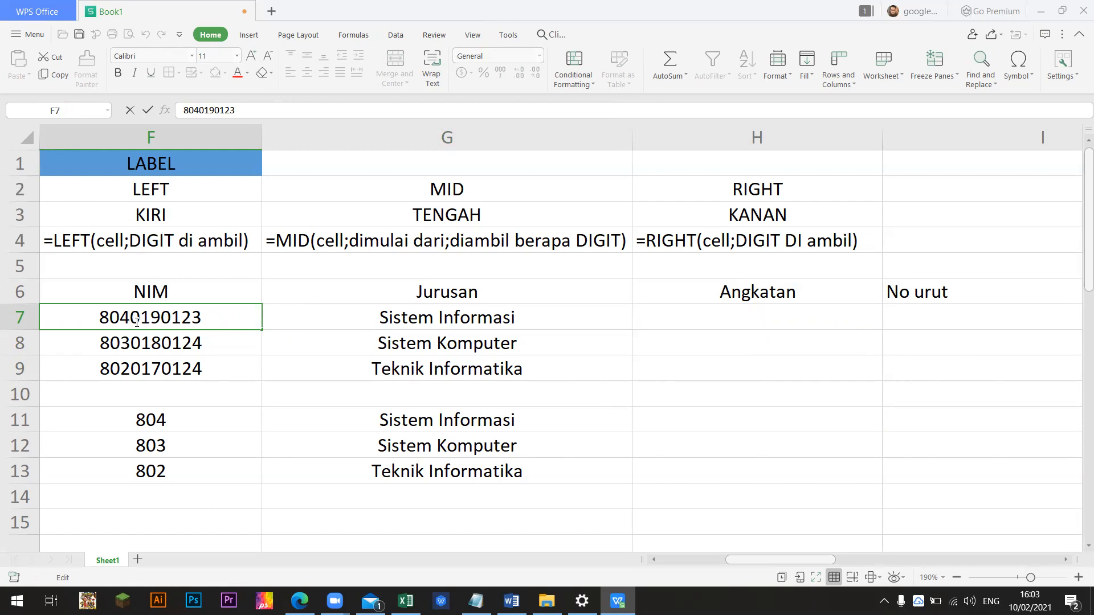
text(@)
key(BackSpace)
text(2)
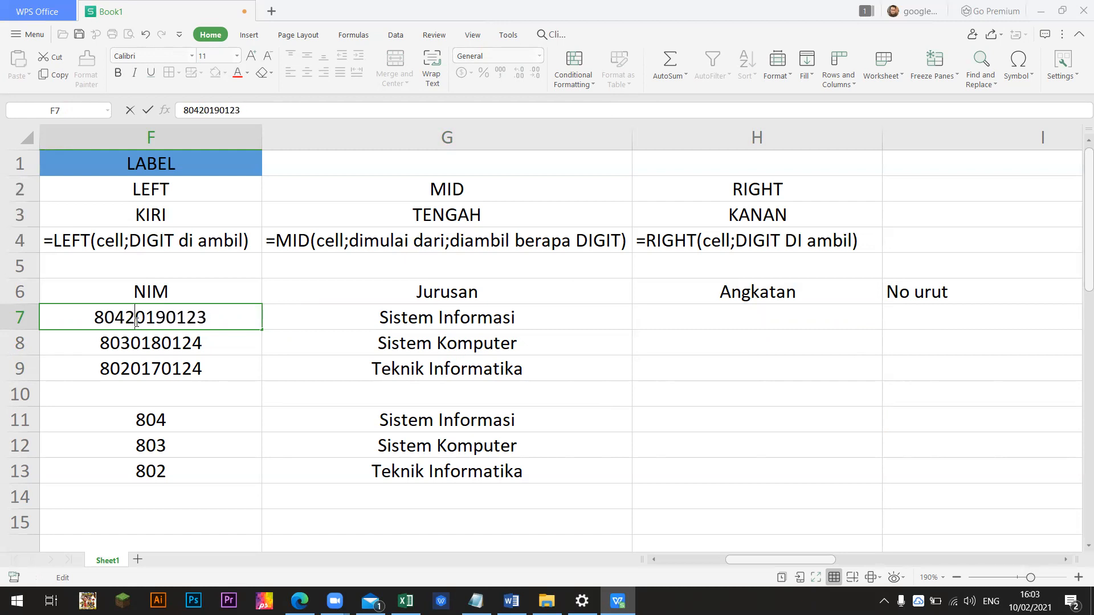
key(Escape)
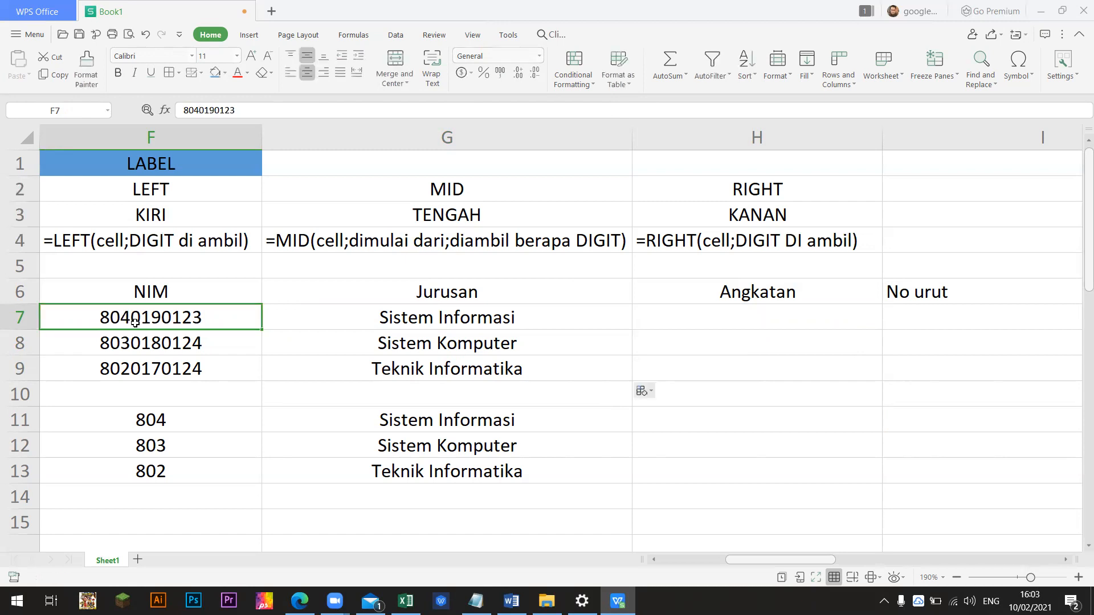
key(Down)
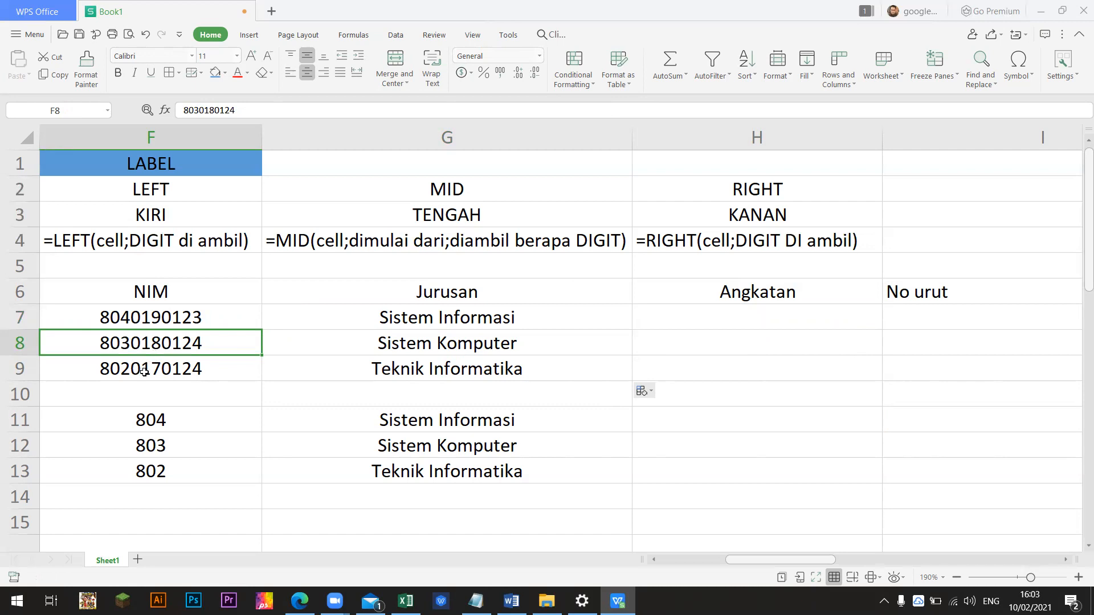
Enter =MID(F7;5;2) in H7 to extract the two Angkatan digits from the NIM.
click(720, 321)
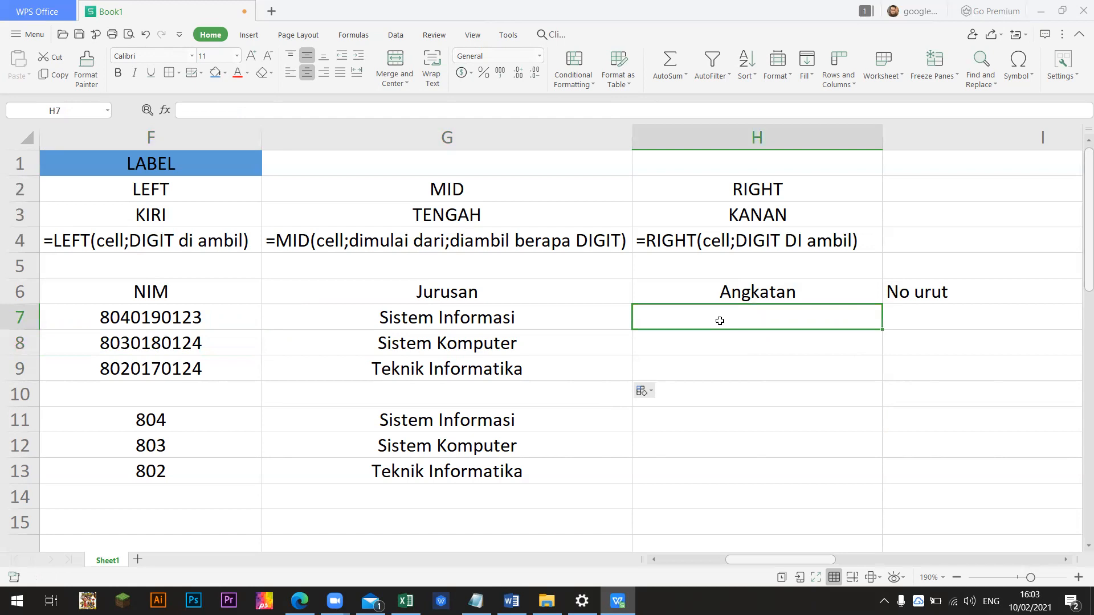
text(=)
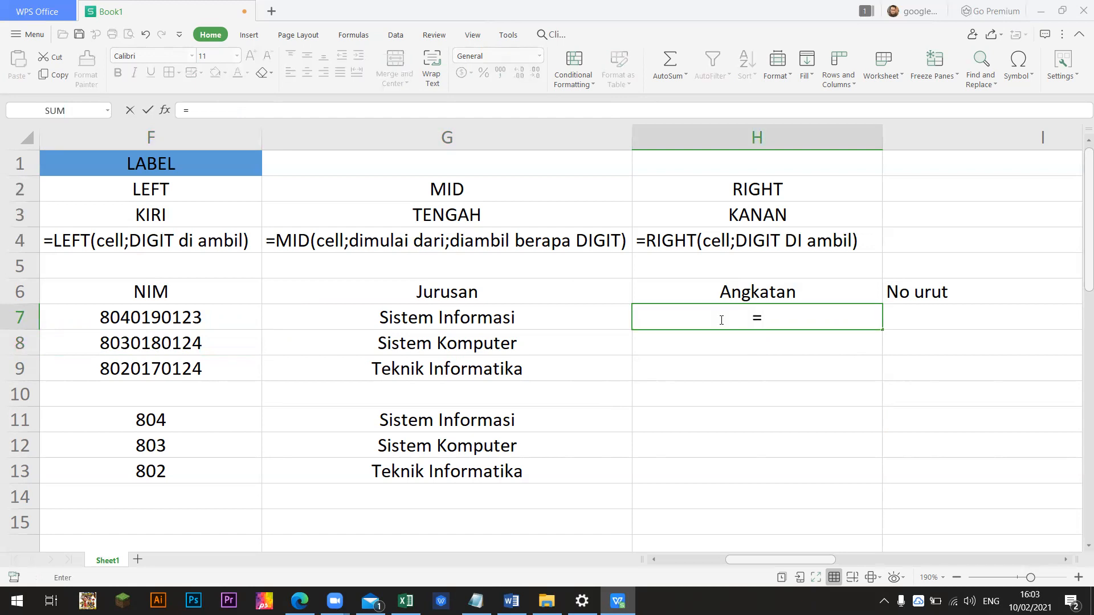
text(MID)
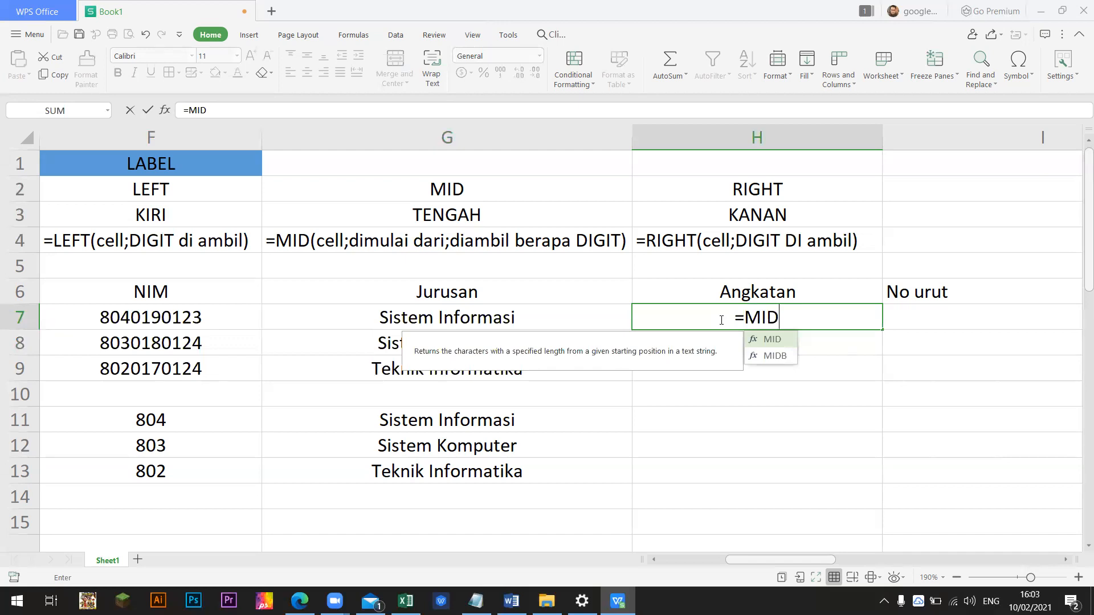
text(()
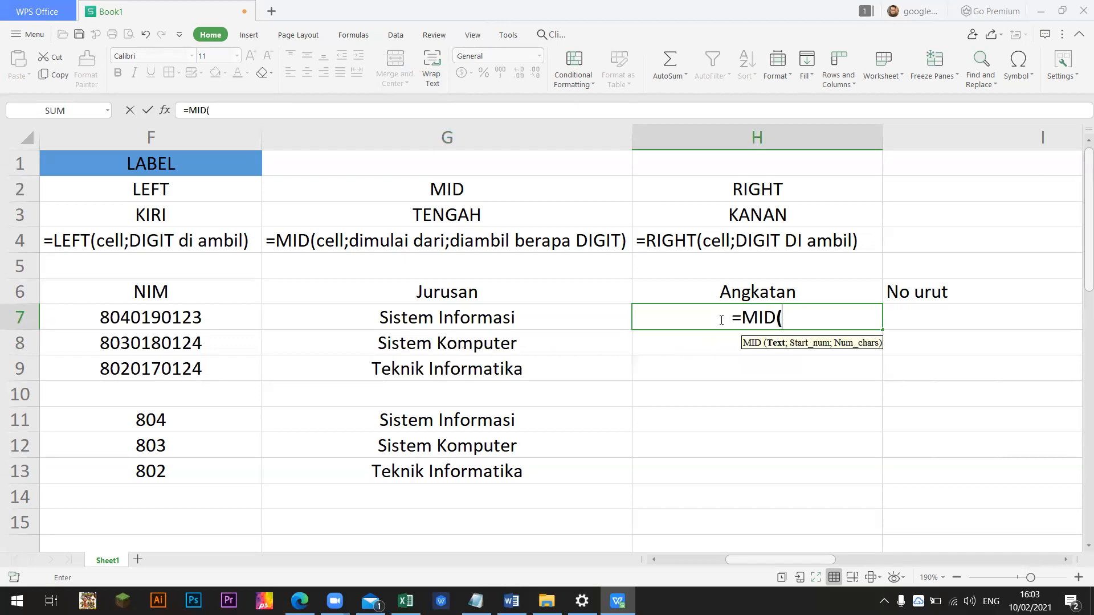
click(211, 317)
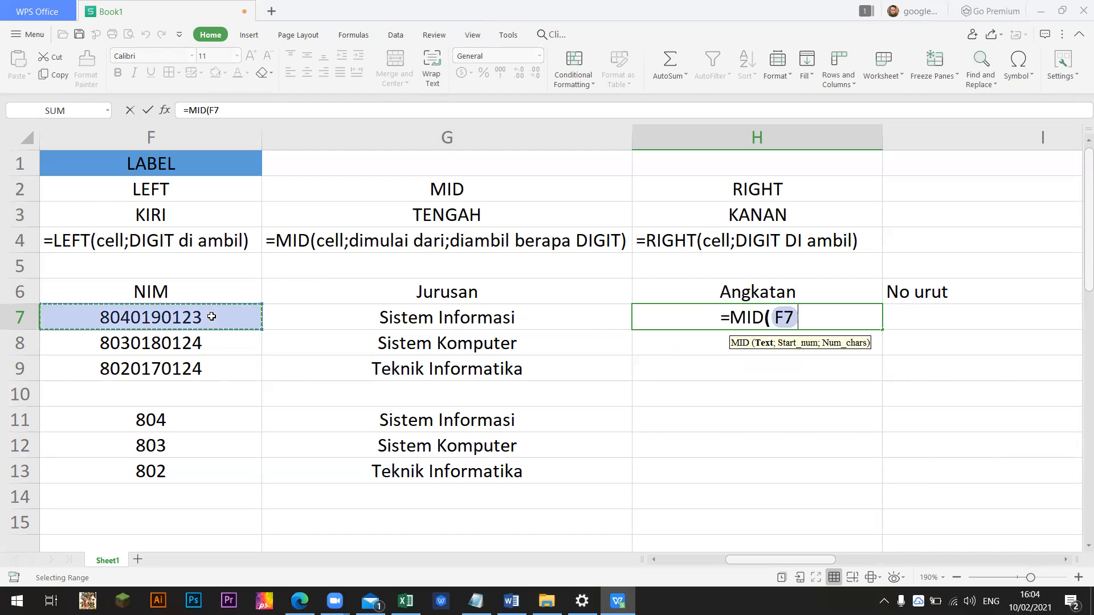
text(;)
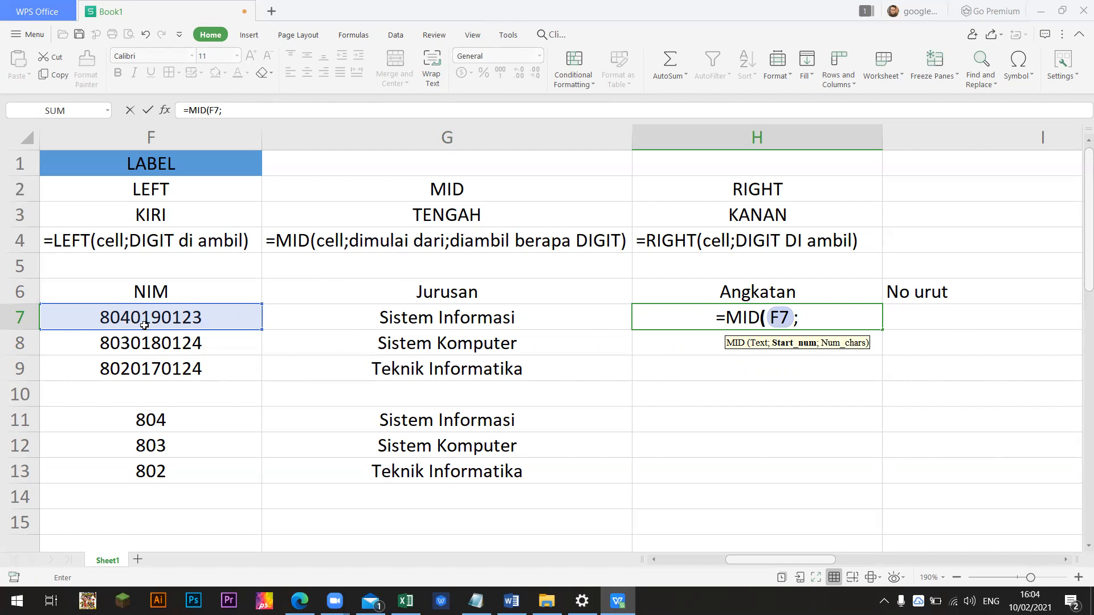
click(800, 323)
text(5)
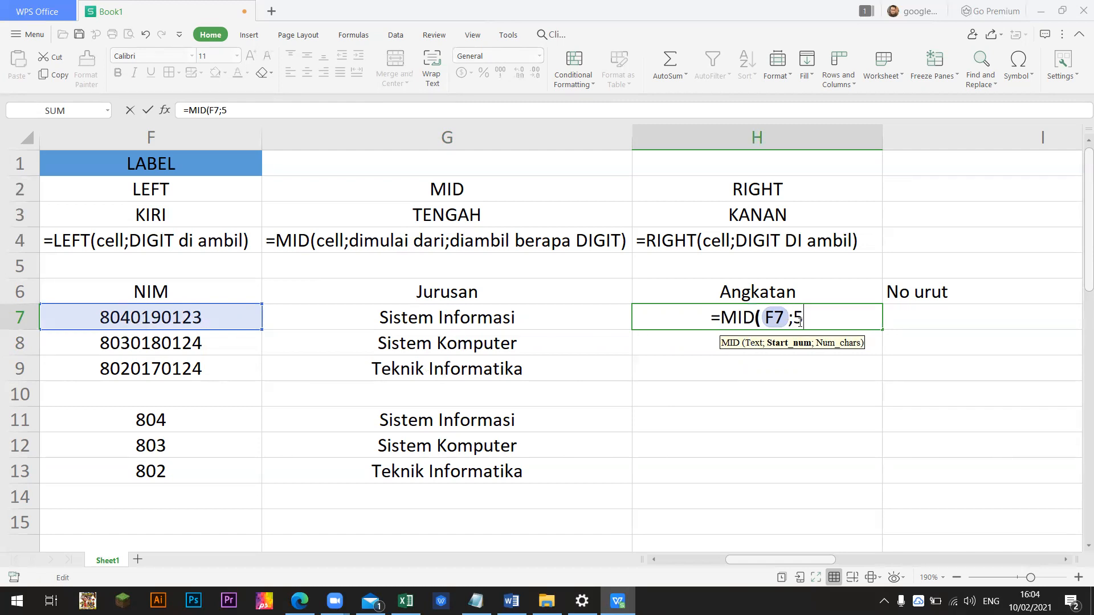
text(;)
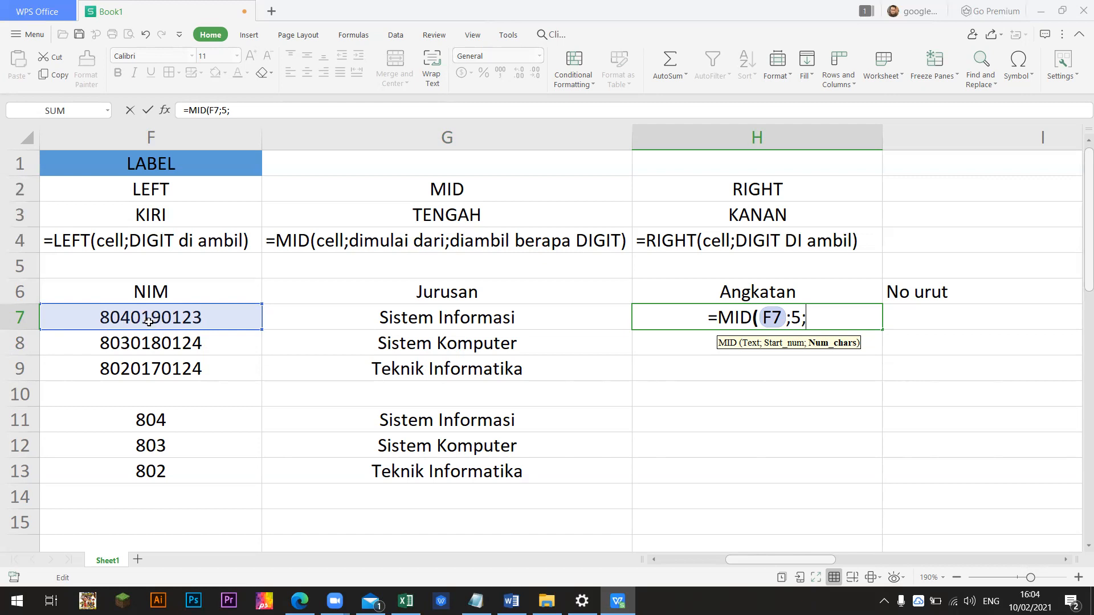
text(2)
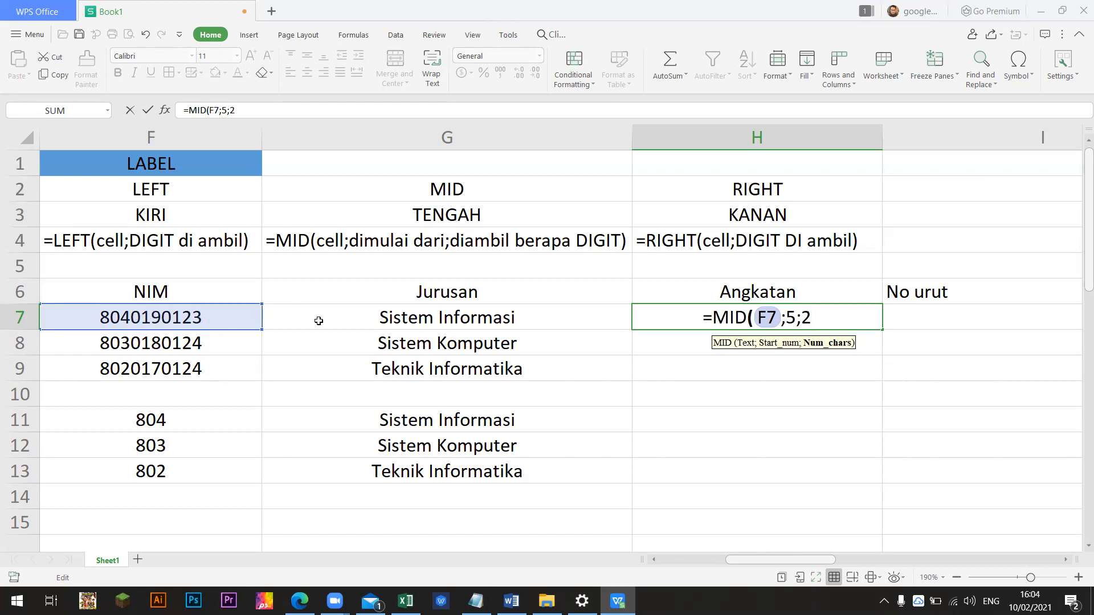
text())
key(Return)
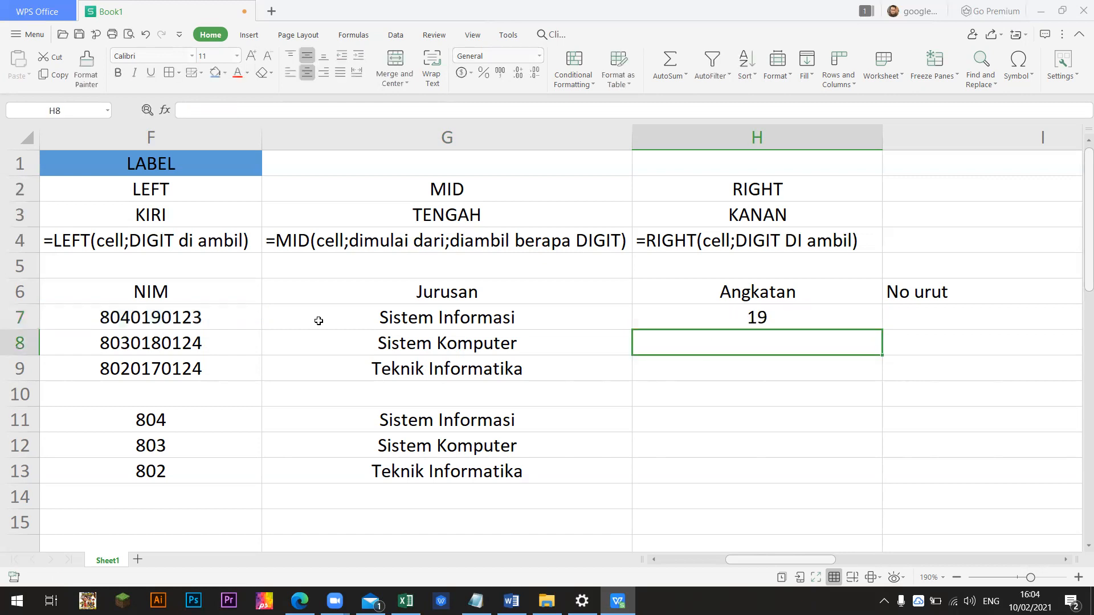
Fill the Angkatan formula from H7 down to H9 and check the copies against the NIM column.
key(Up)
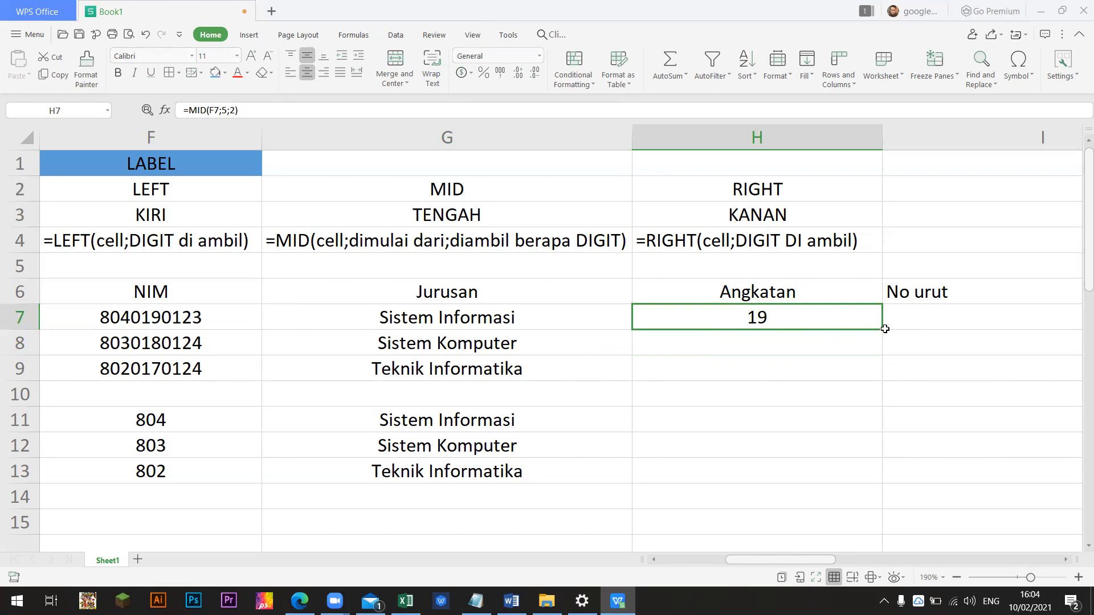
drag(880, 333, 873, 378)
click(730, 349)
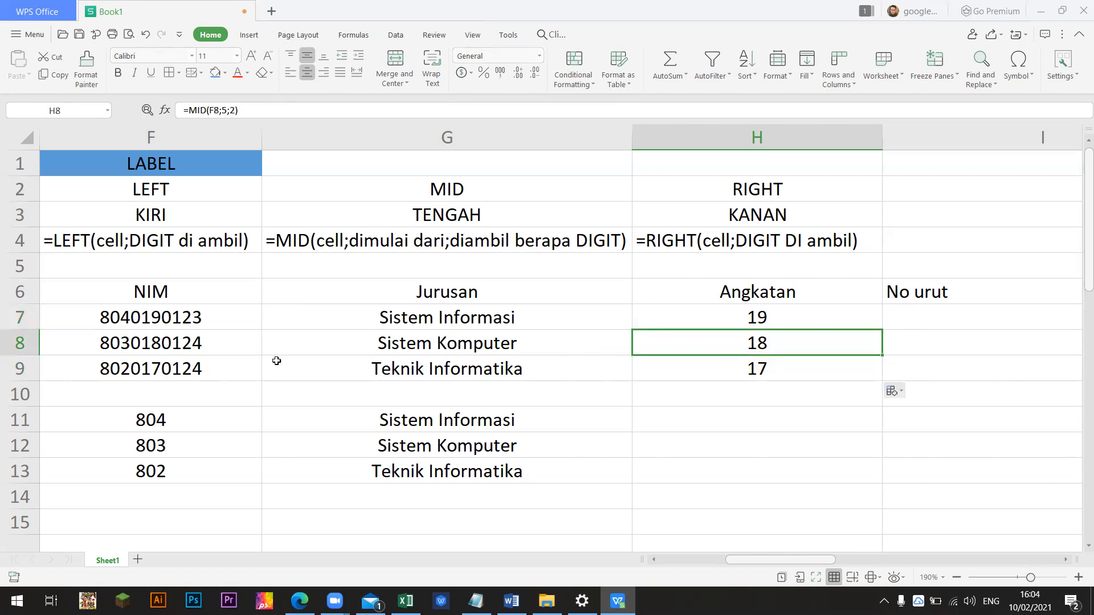
click(751, 373)
click(164, 371)
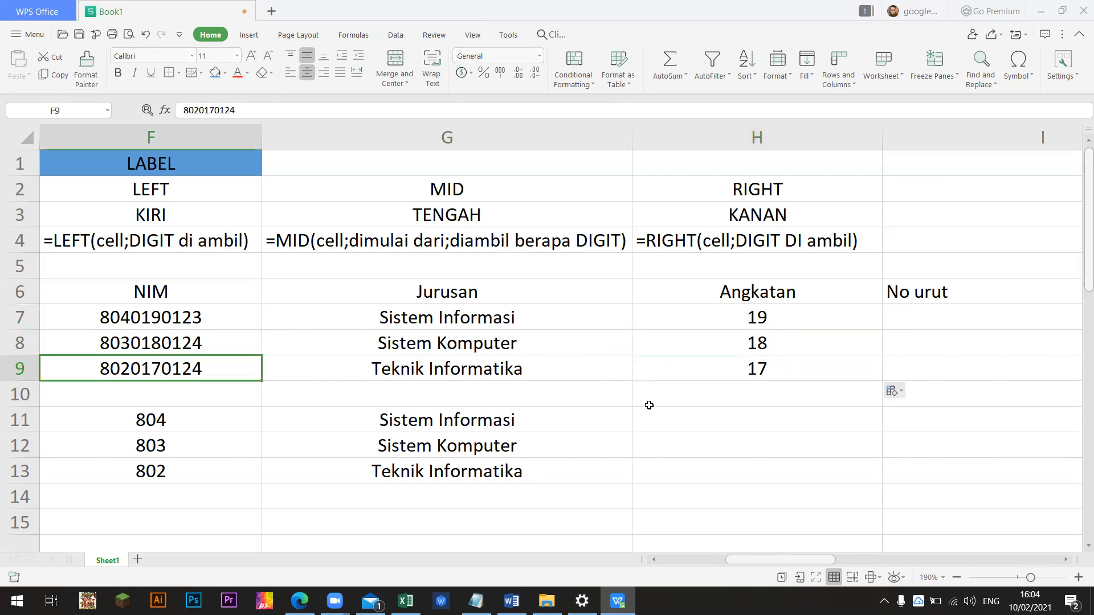
Review the Angkatan values and MID formulas in H7, H8 and H9.
click(796, 324)
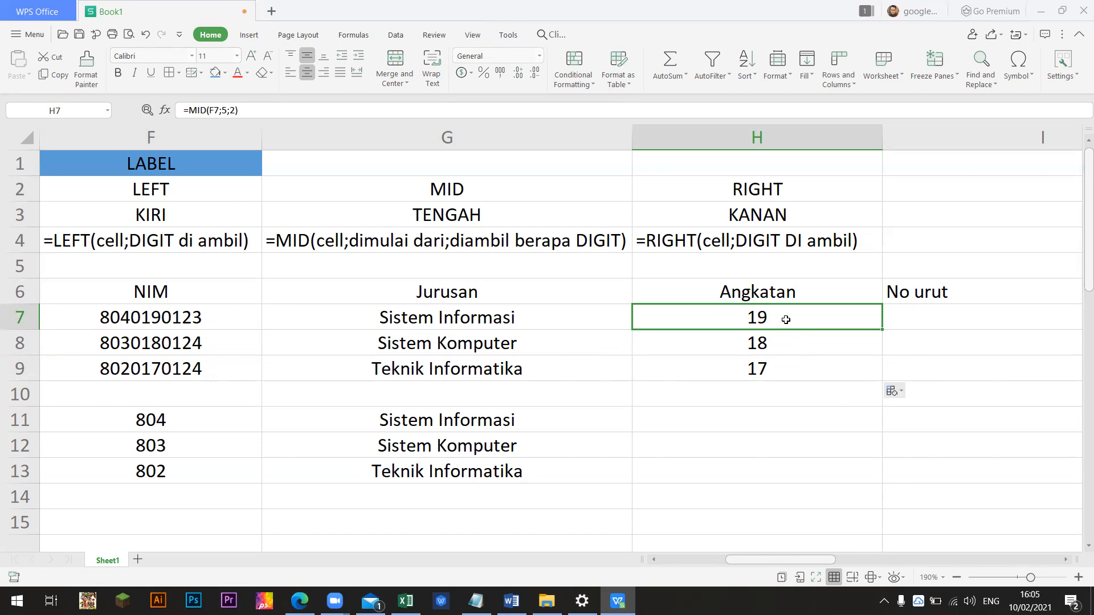
click(787, 344)
click(789, 370)
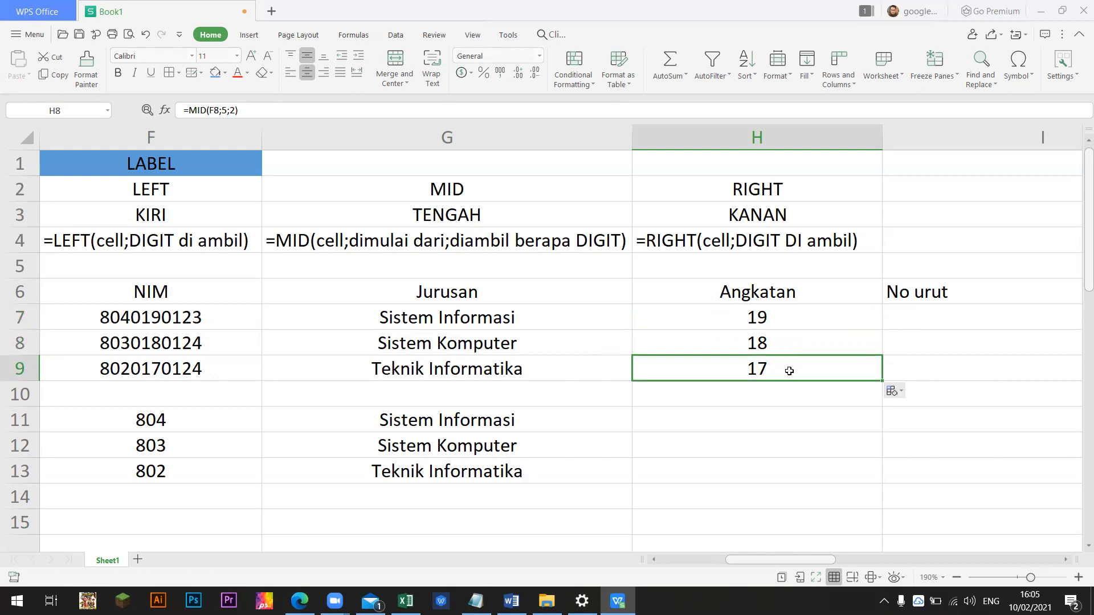
click(775, 317)
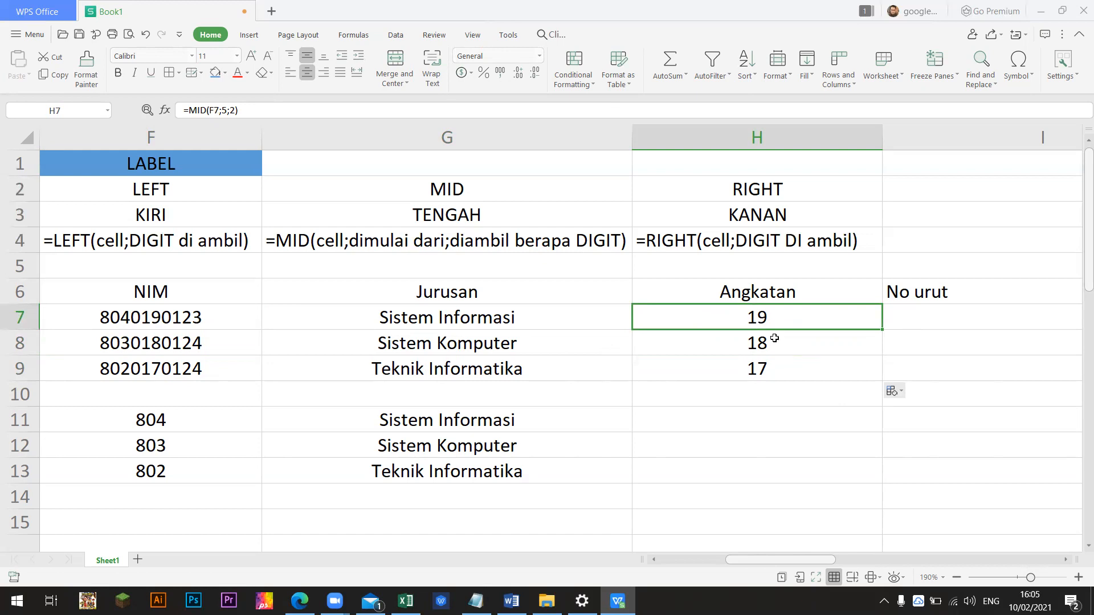
click(774, 338)
click(782, 361)
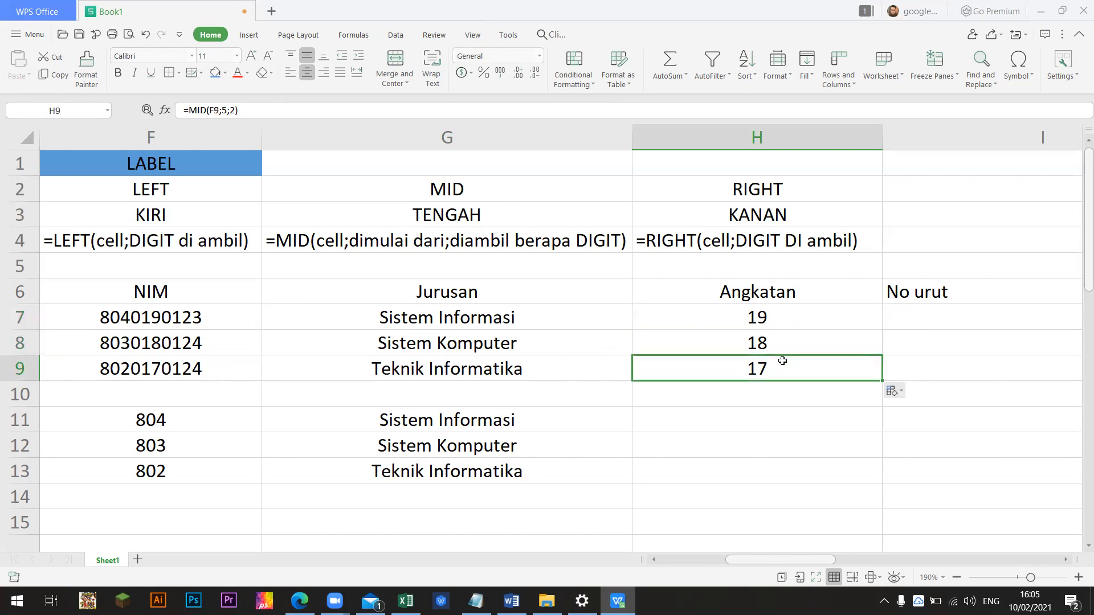
Prepend 20 to the MID result in H7 with the & operator to give a four-digit Angkatan year.
click(796, 320)
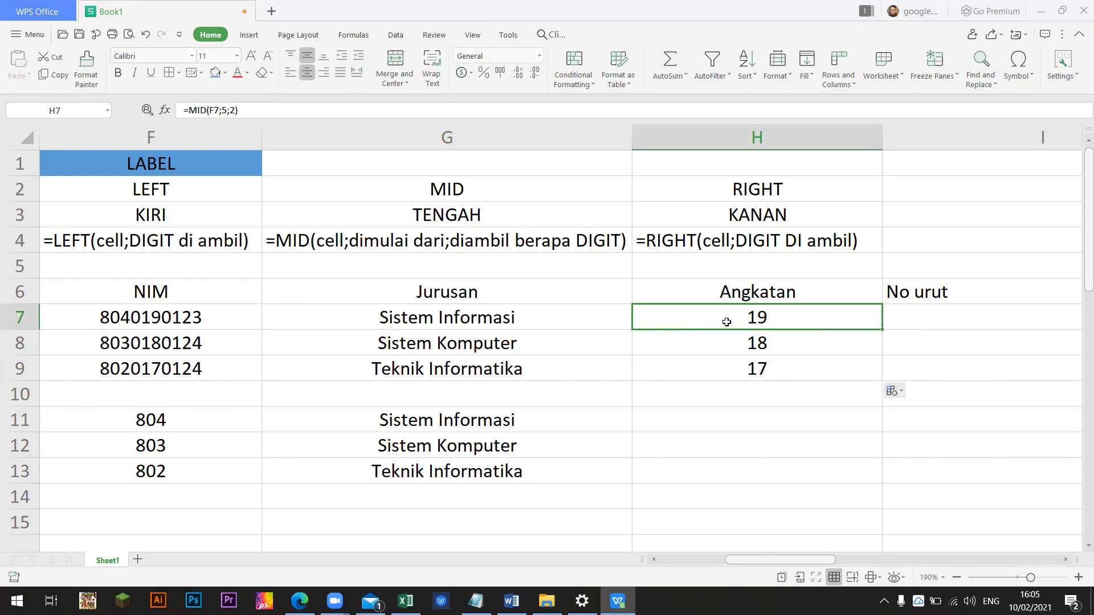
double_click(665, 310)
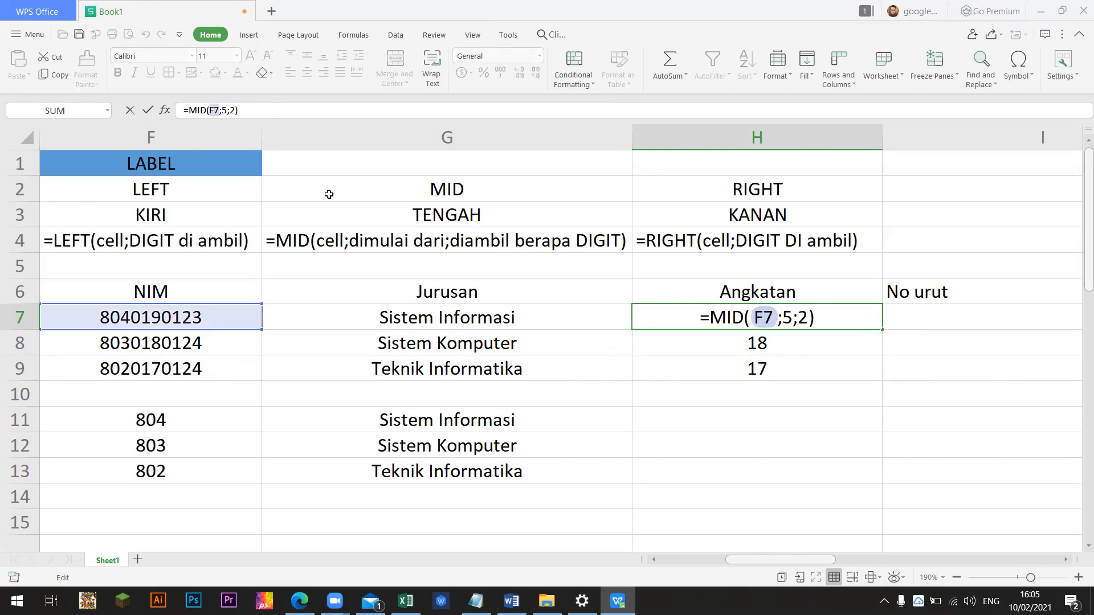
click(711, 317)
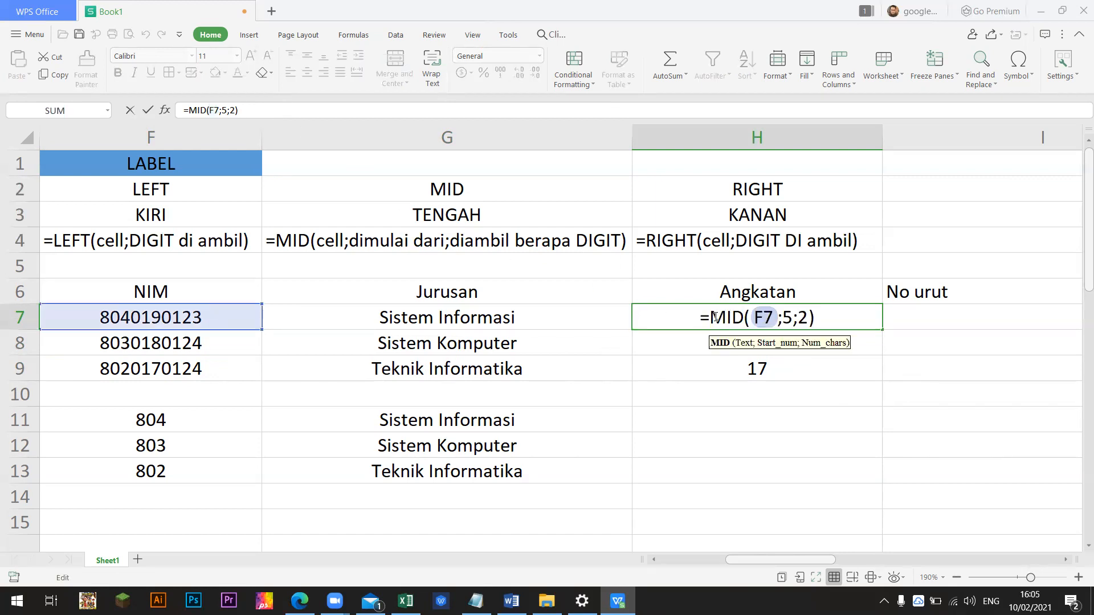
drag(710, 318, 814, 319)
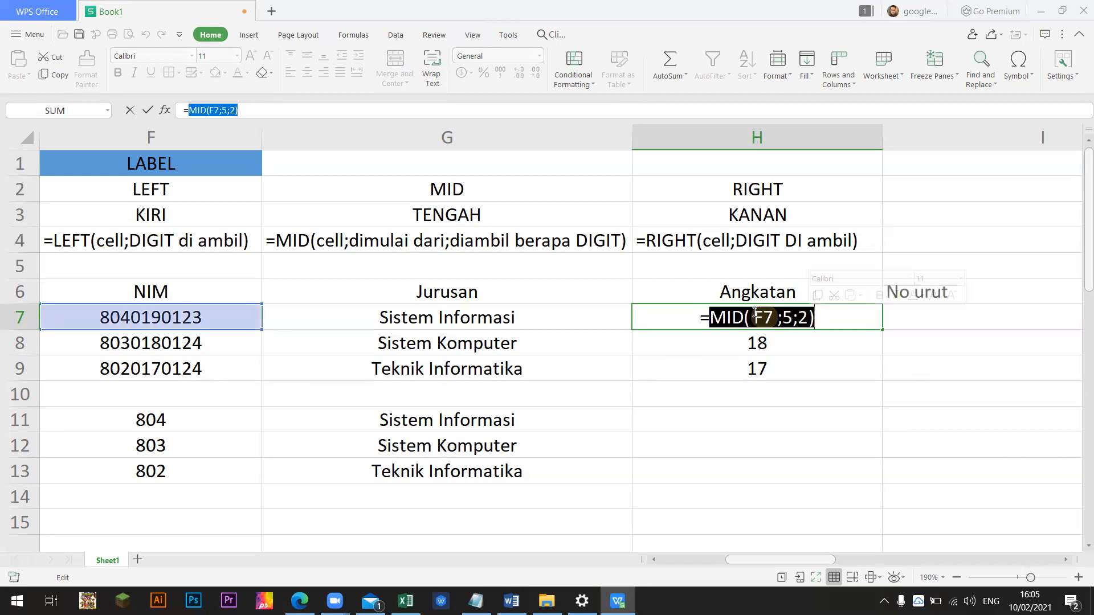
click(711, 318)
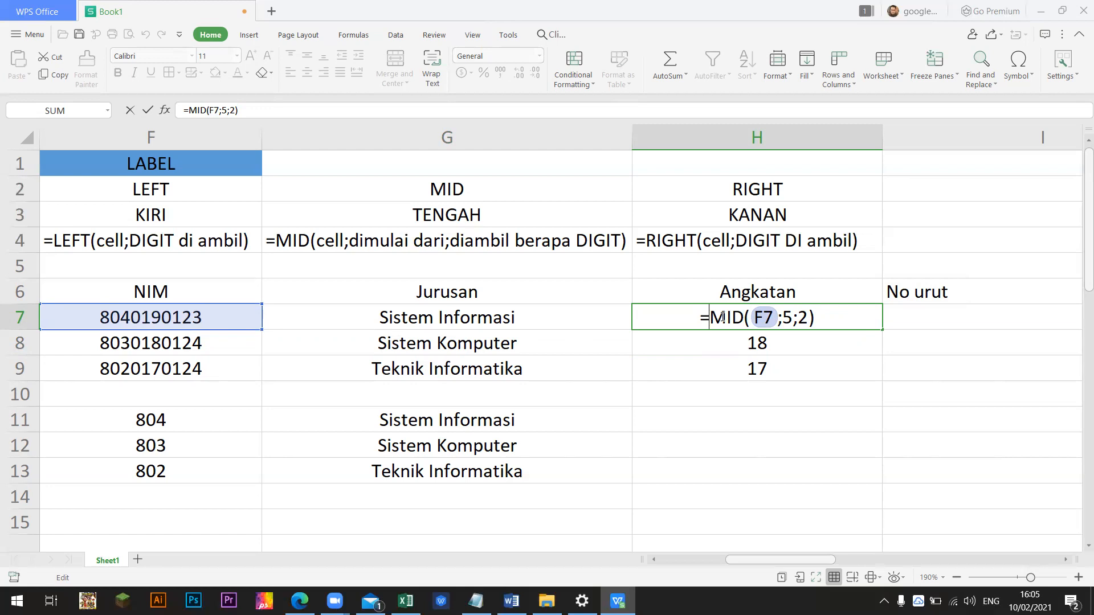
text(2)
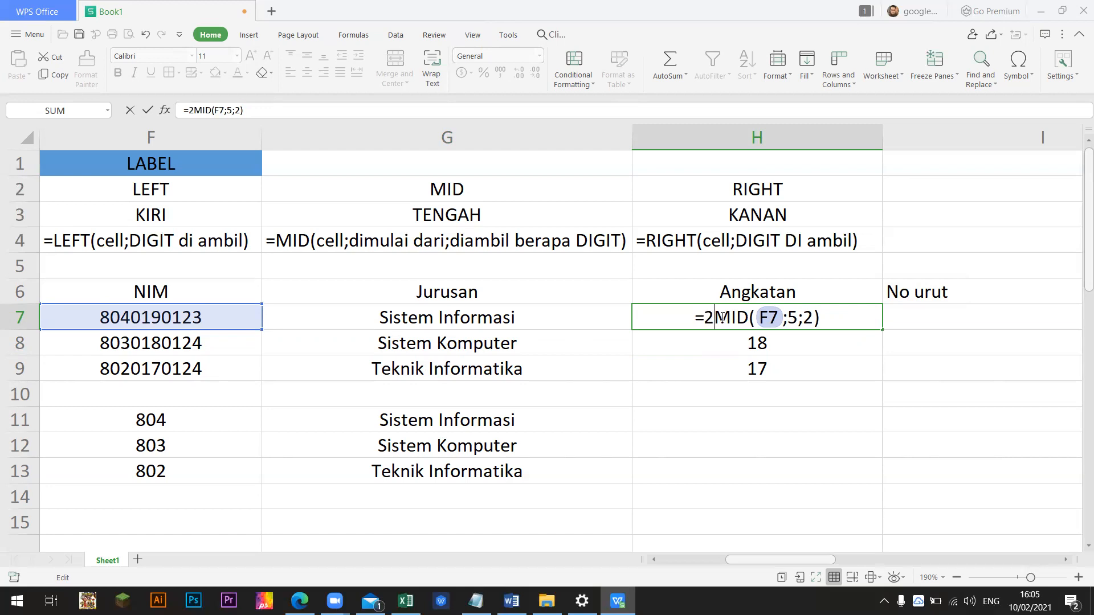
key(BackSpace)
text(20)
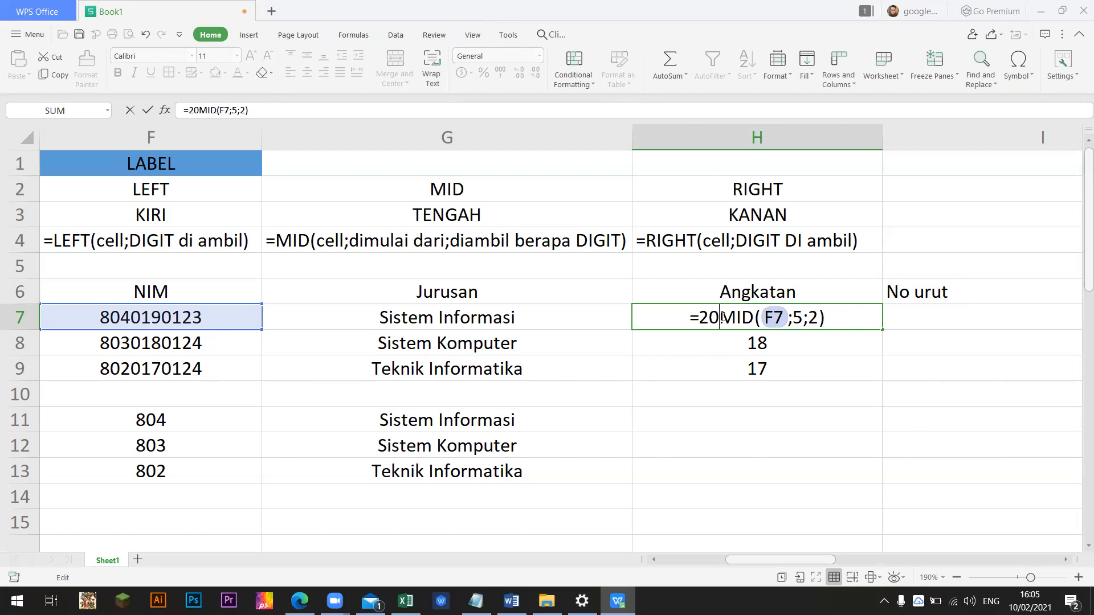
text(& +)
key(Return)
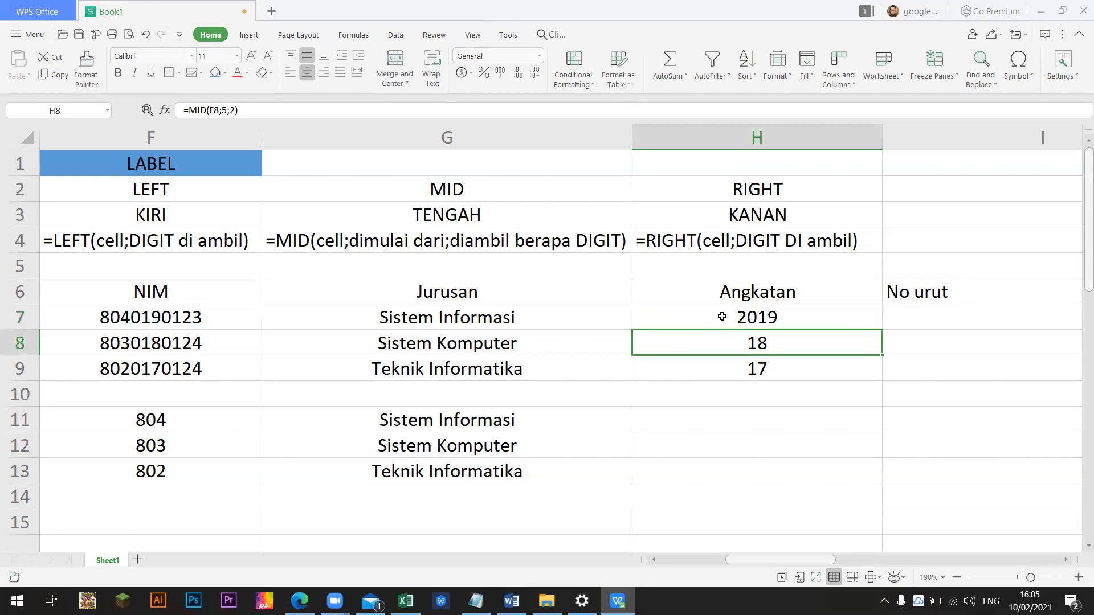
Fill the four-digit Angkatan formula from H7 down to H9 and examine the parts of the copied formula in H8.
click(735, 317)
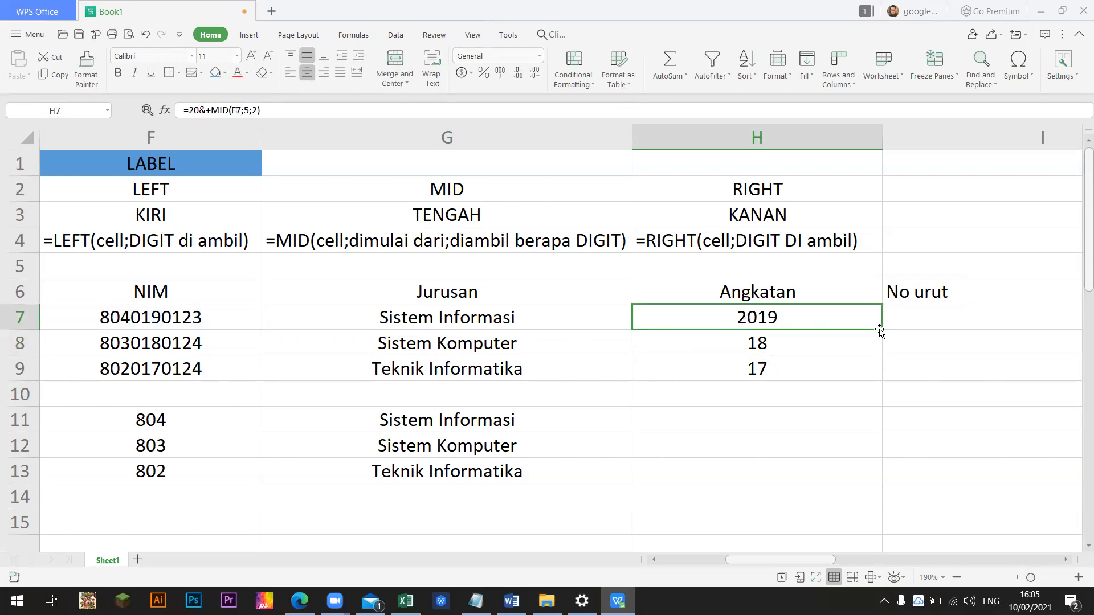
drag(881, 332, 872, 375)
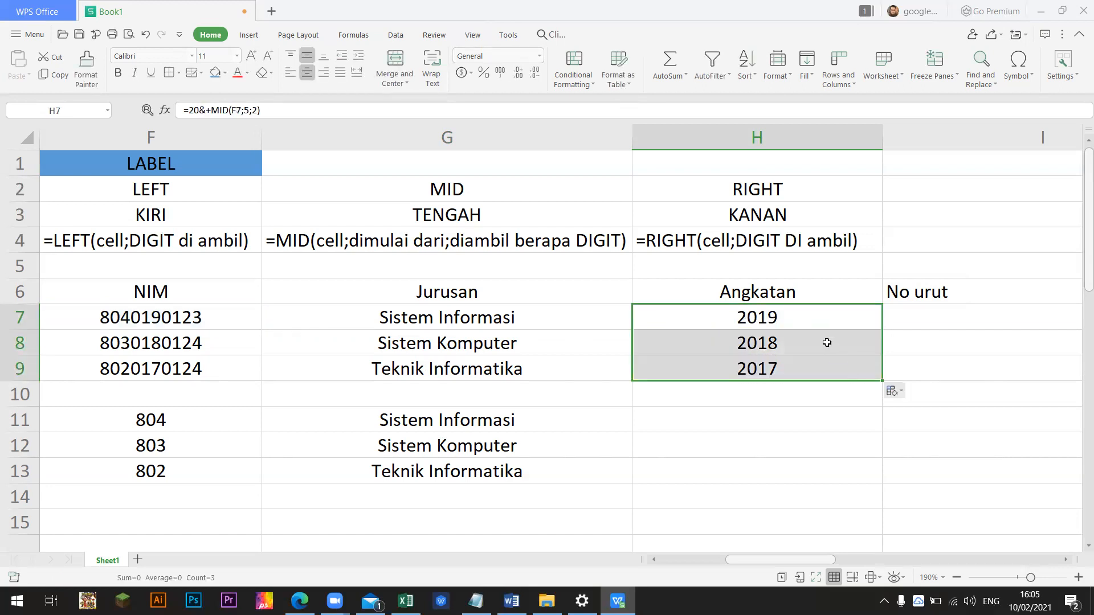
double_click(828, 342)
drag(732, 343, 837, 344)
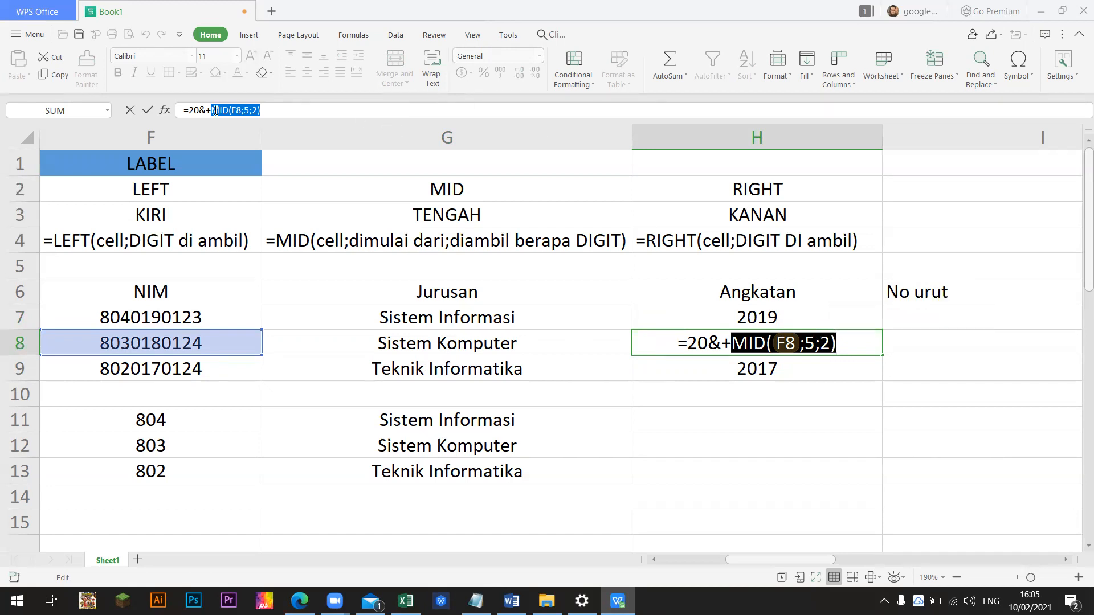
double_click(715, 345)
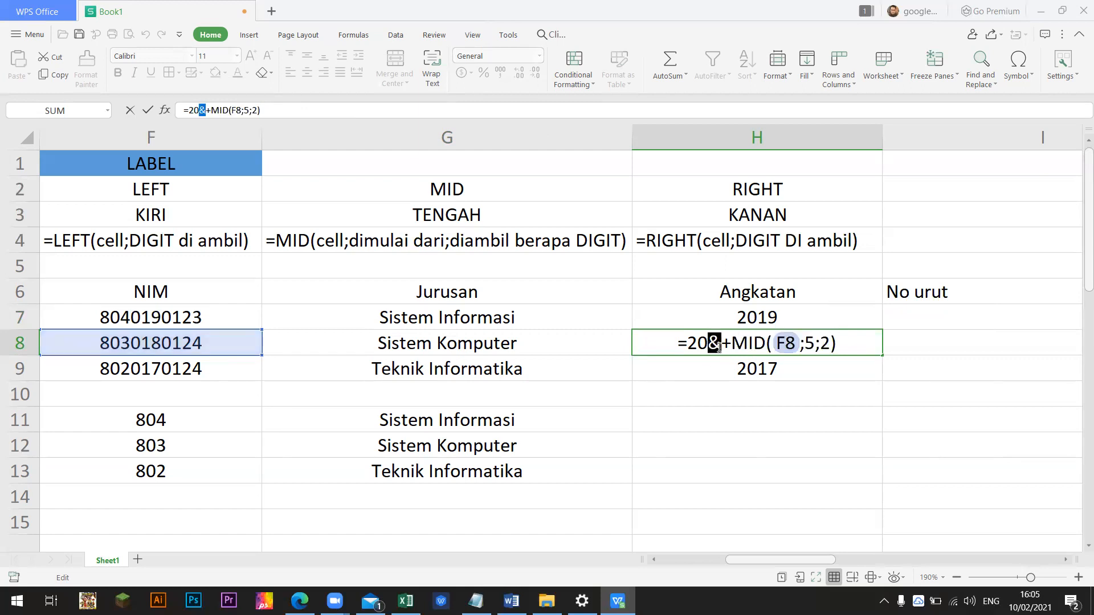
drag(688, 344, 723, 345)
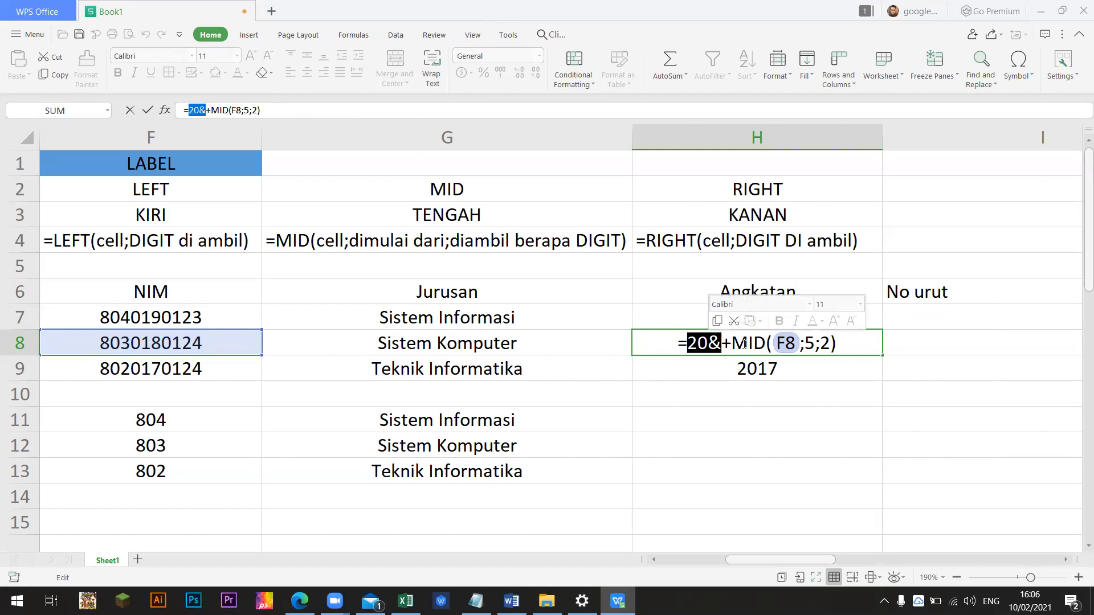
click(724, 344)
mouse_move(710, 344)
mouse_down()
mouse_move(721, 344)
mouse_move(696, 343)
mouse_move(712, 344)
mouse_up()
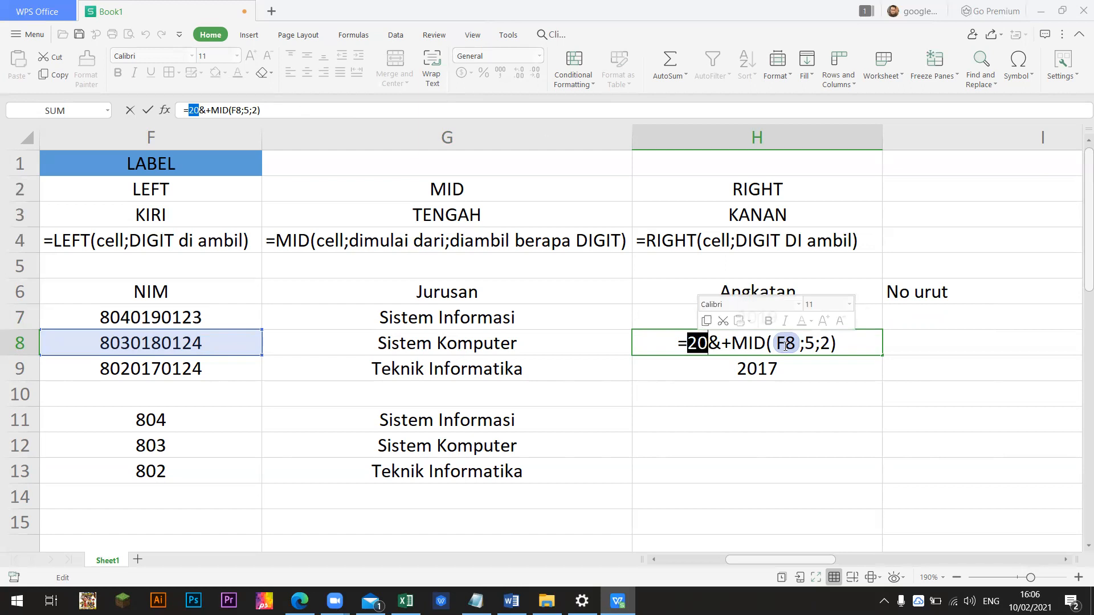
Replace the number 20 in H8's Angkatan formula with the quoted text "Duapuluh" before the & operator.
key(Right)
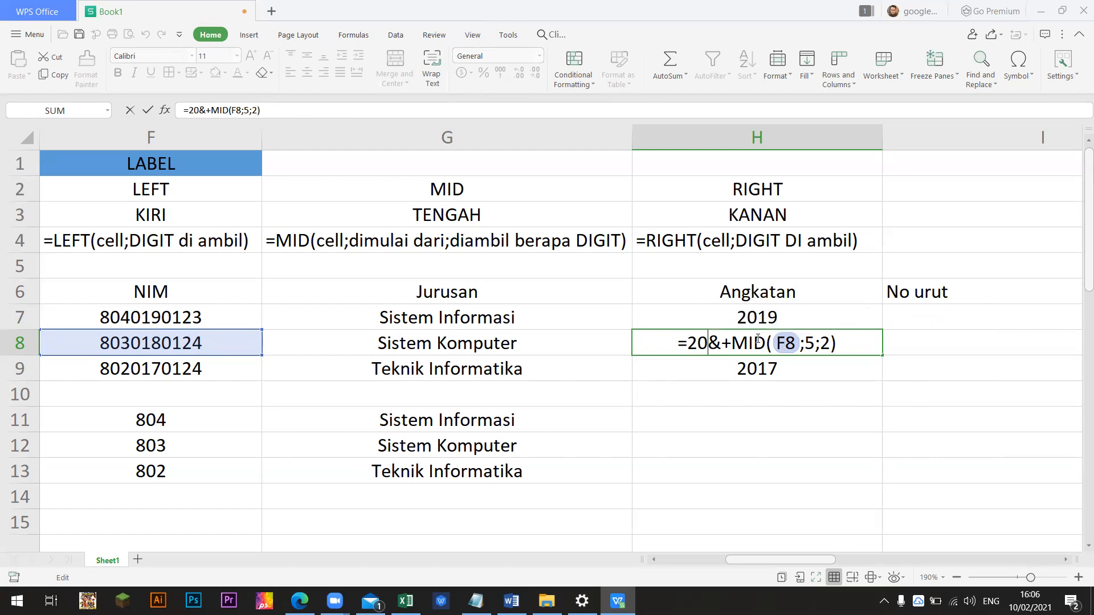
key(BackSpace)
key(BackSpace)
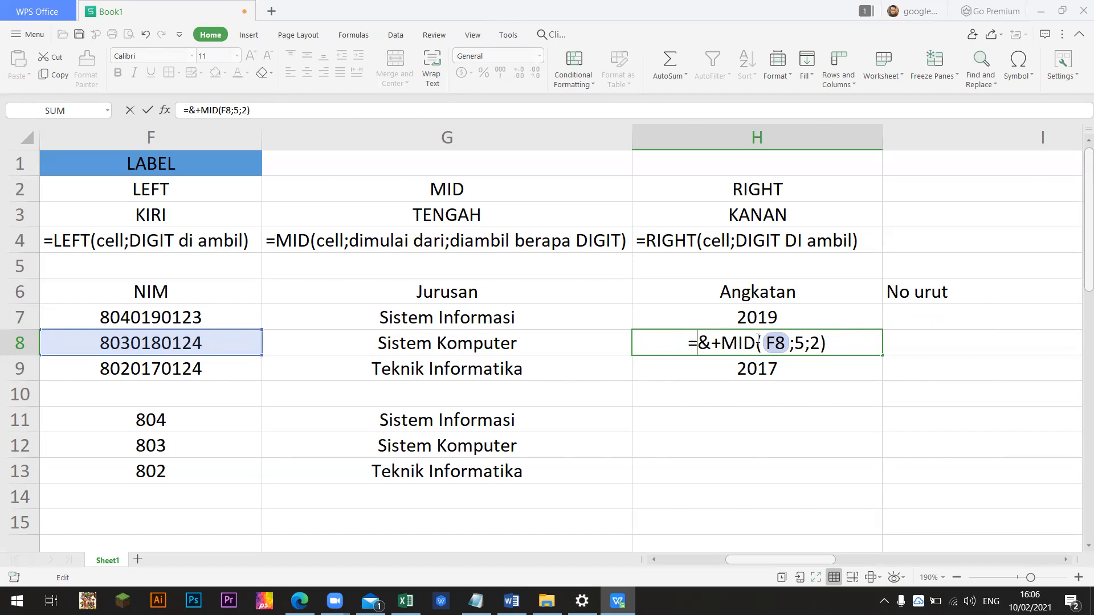
text(20)
key(BackSpace)
key(BackSpace)
text(")
key(BackSpace)
text("Duapulu)
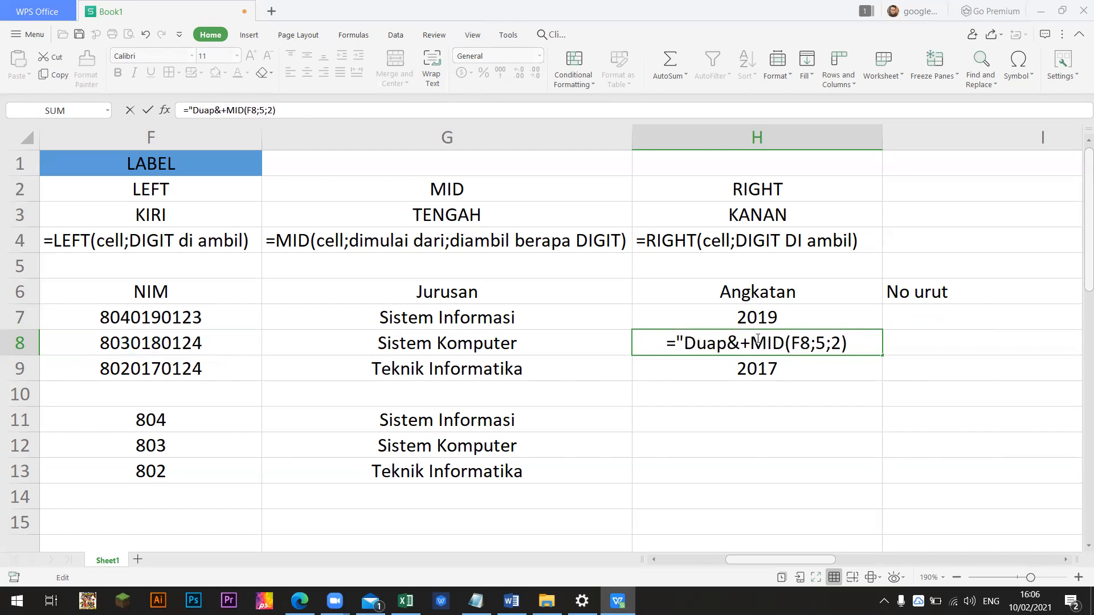
text(h)
text(")
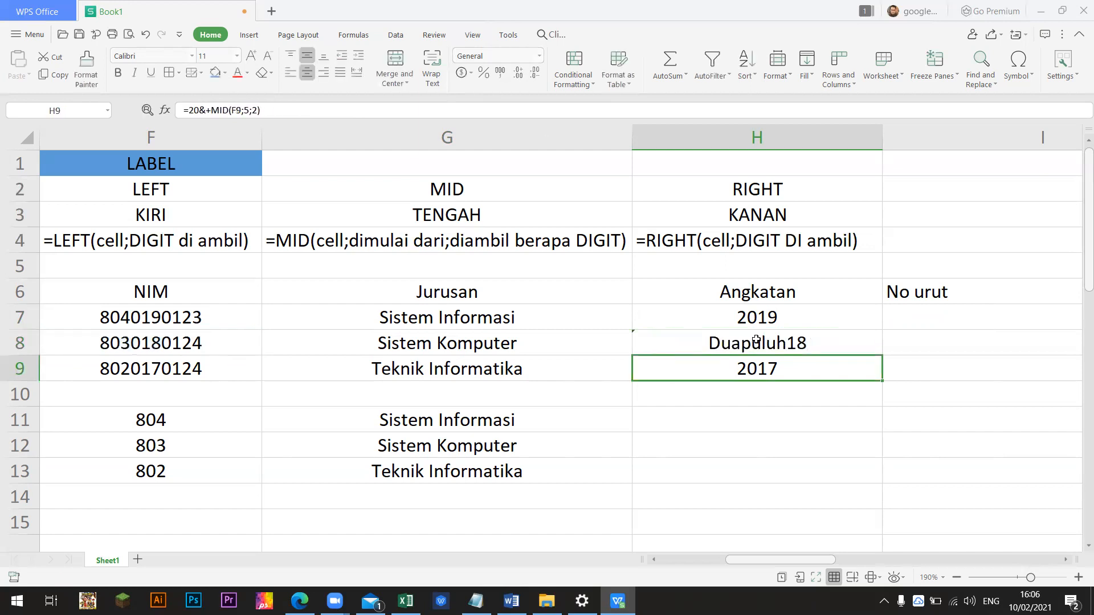
Change the quoted prefix in H8's Angkatan formula to "DuaRibu".
click(748, 348)
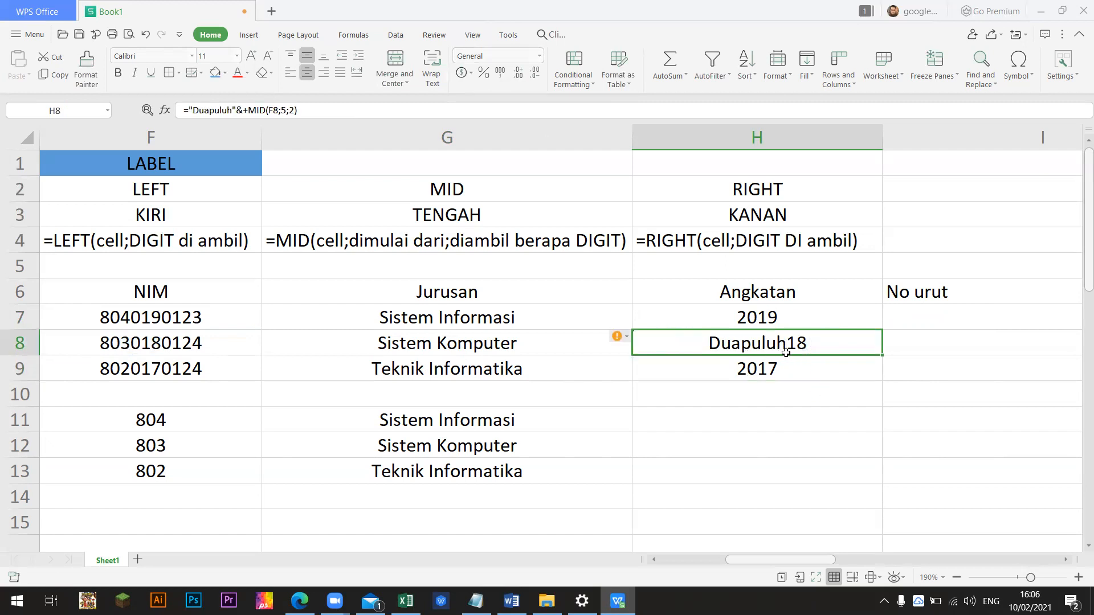
double_click(729, 342)
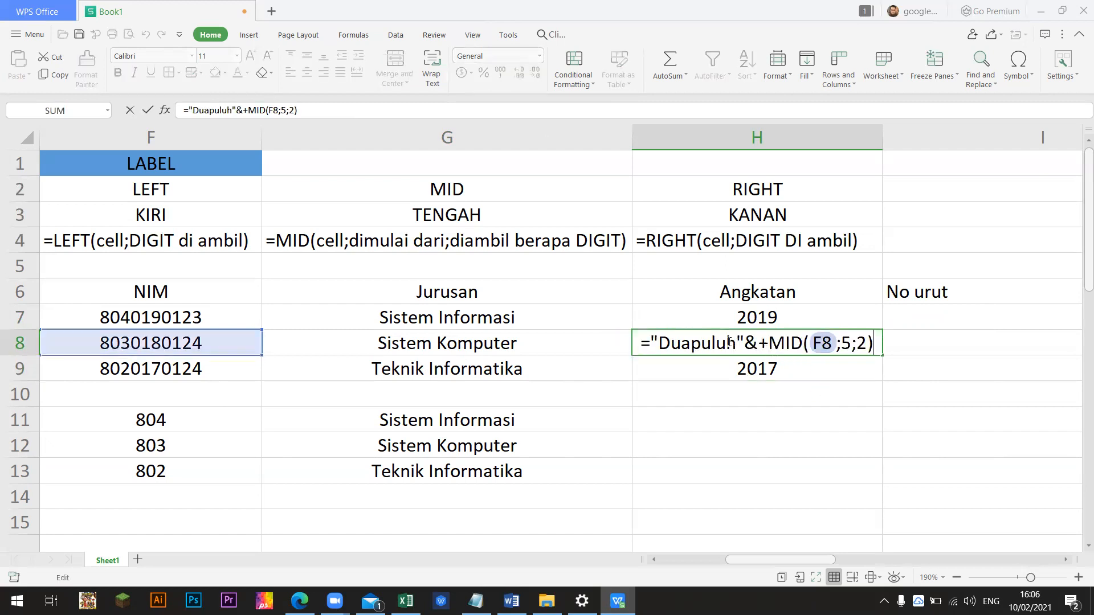
key(BackSpace)
key(BackSpace)
key(BackSpace)
key(BackSpace)
key(BackSpace)
text(Ribu)
key(Return)
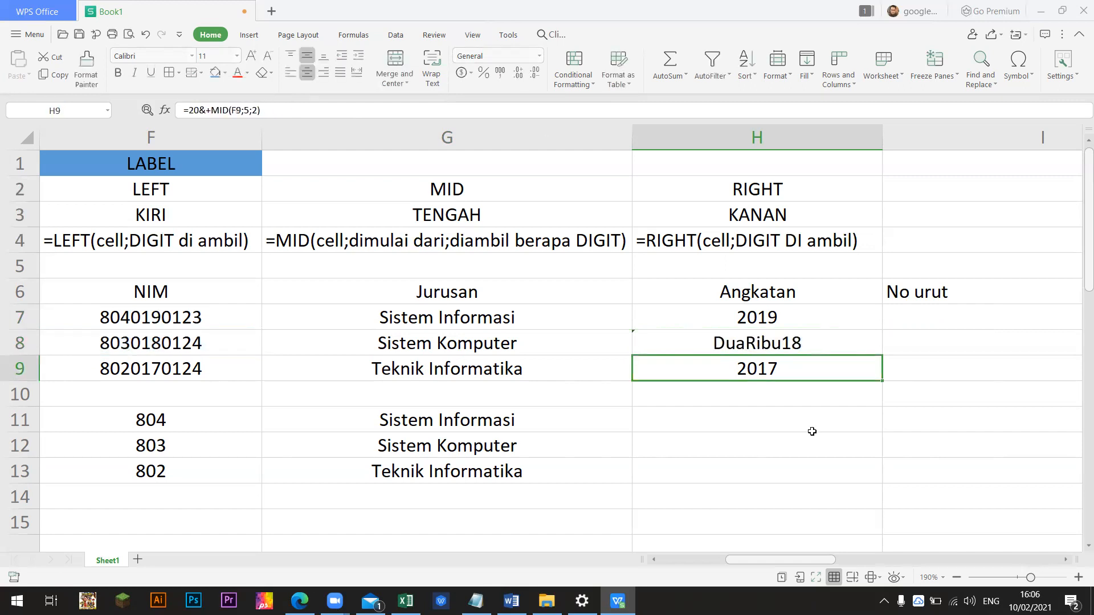
Copy the "DuaRibu" Angkatan formula from H8 to H9 and H7.
click(793, 343)
key(ctrl+c)
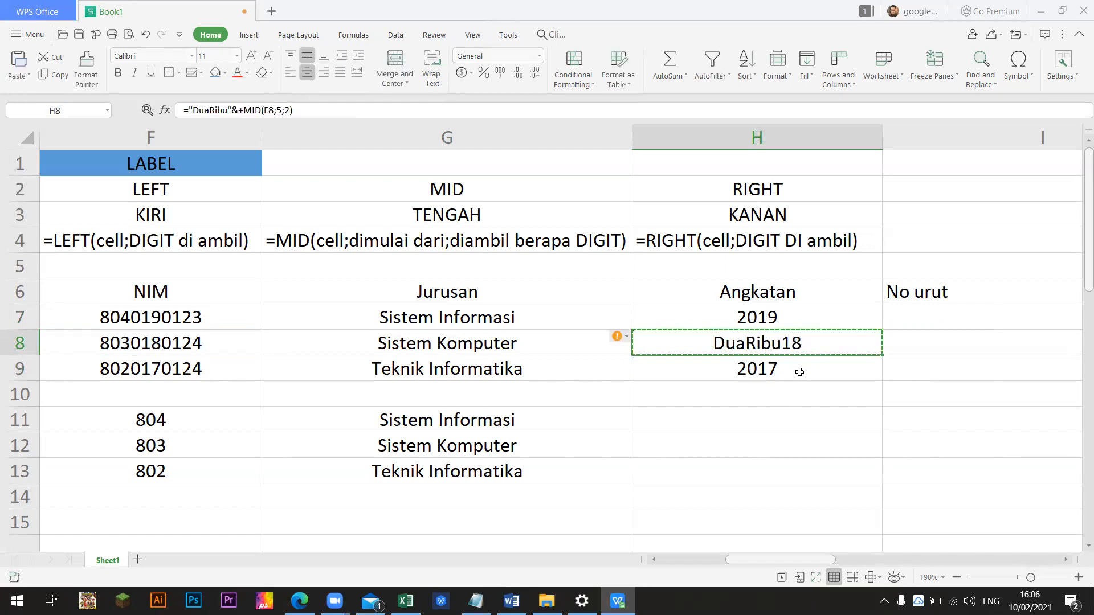
click(799, 369)
key(ctrl+v)
click(805, 320)
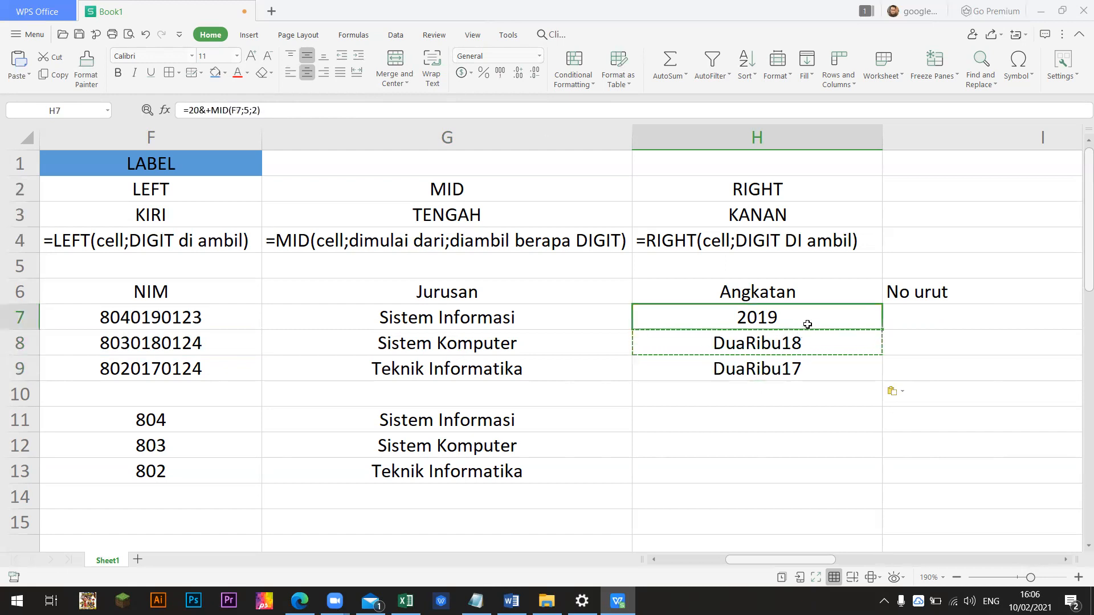
key(ctrl+v)
click(812, 336)
Examine the quoted text, & operator and MID parts of H7's formula, and look over the Jurusan and Angkatan columns.
double_click(796, 318)
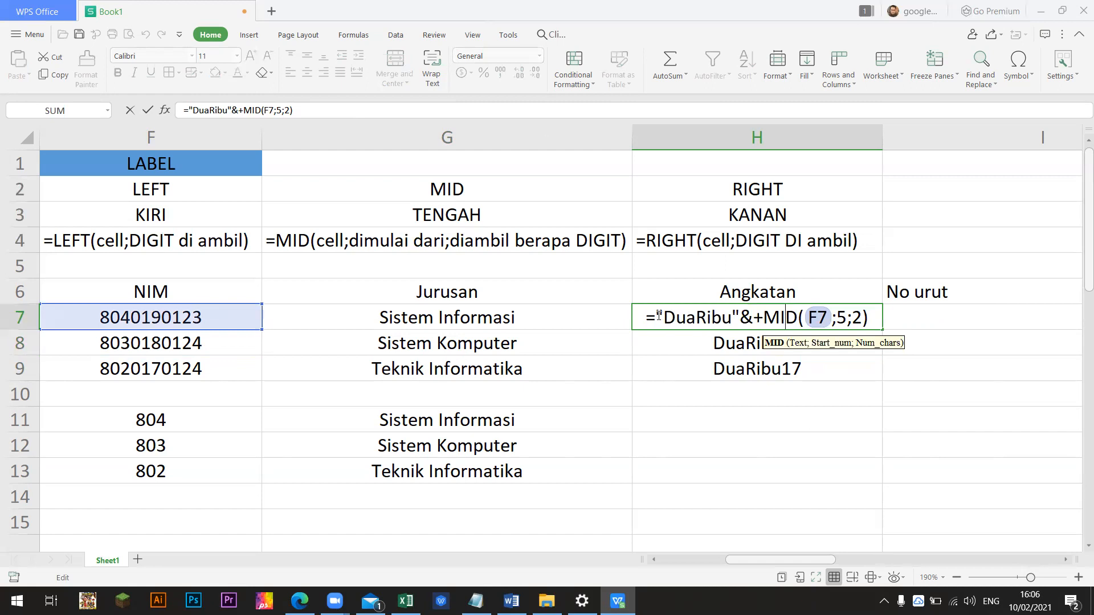
drag(655, 318, 737, 317)
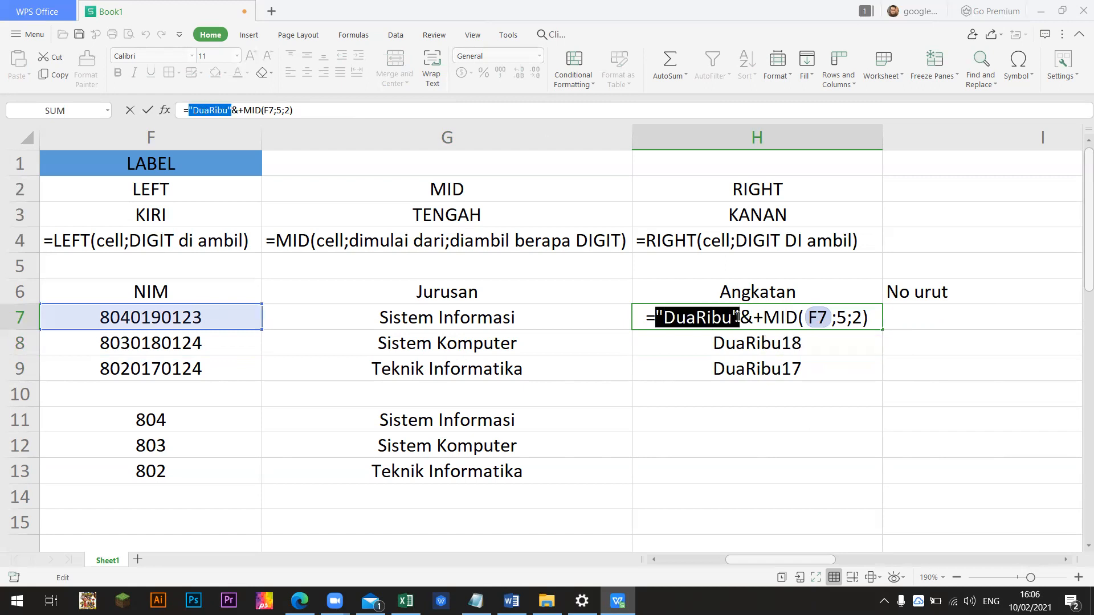
click(661, 316)
drag(656, 318, 754, 317)
click(747, 317)
double_click(747, 318)
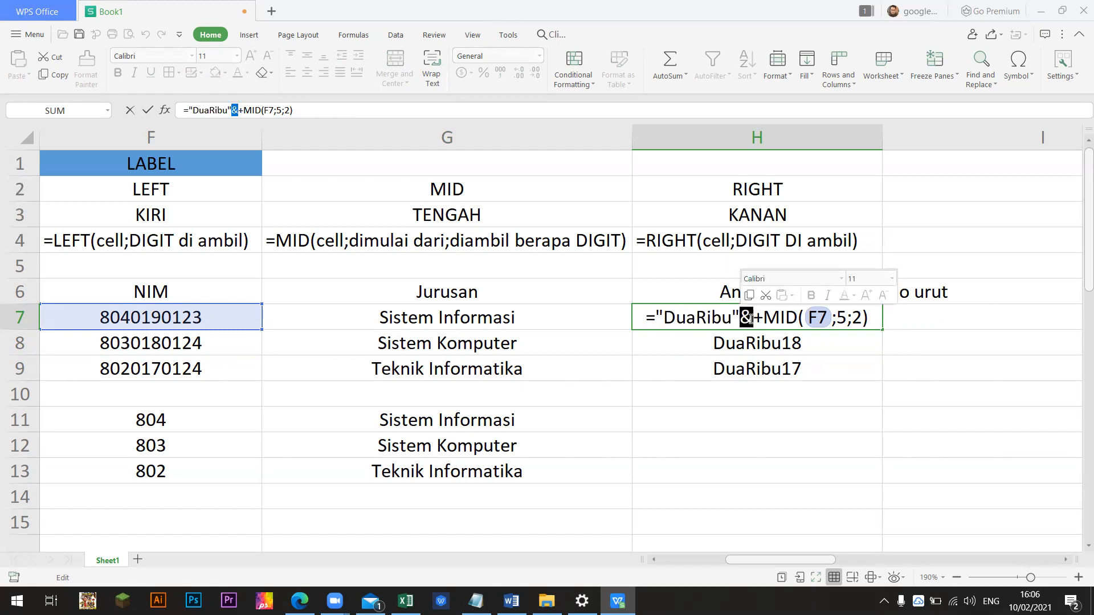
drag(656, 317, 769, 308)
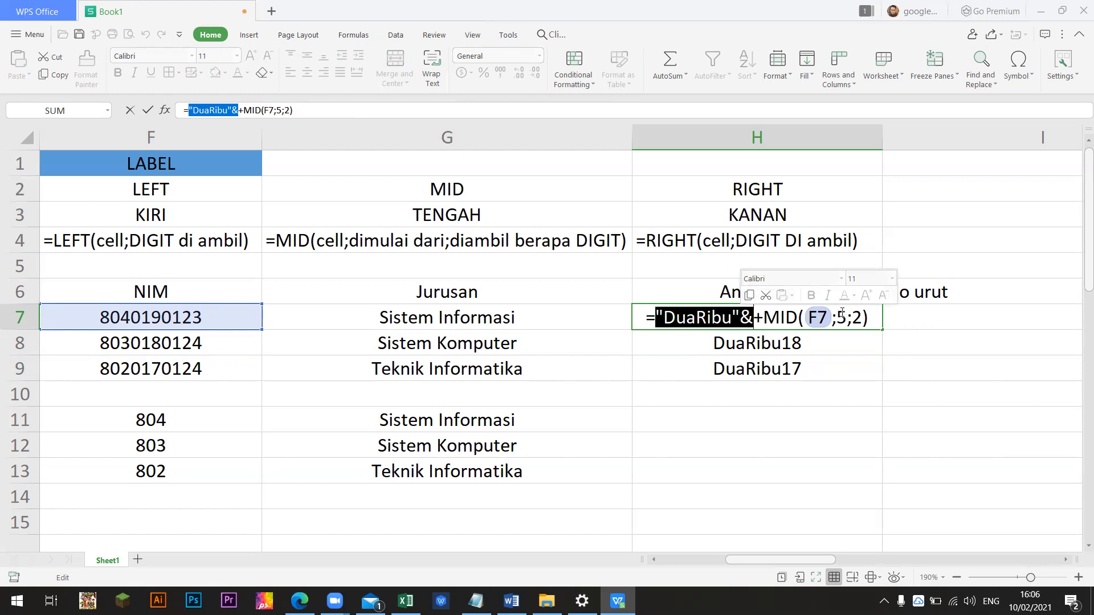
click(825, 343)
key(Escape)
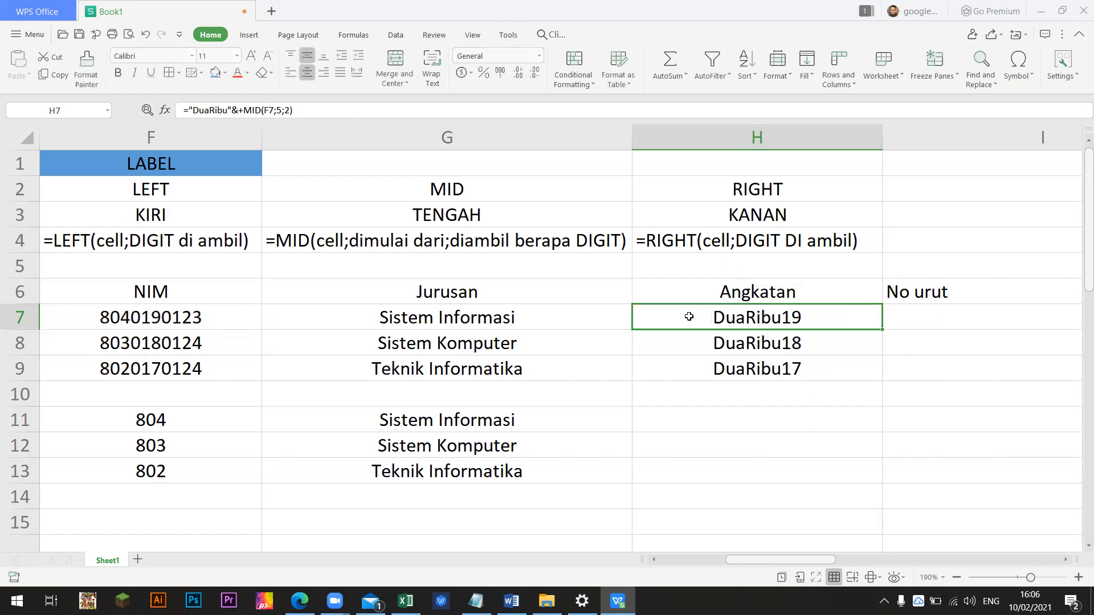
drag(525, 317, 526, 373)
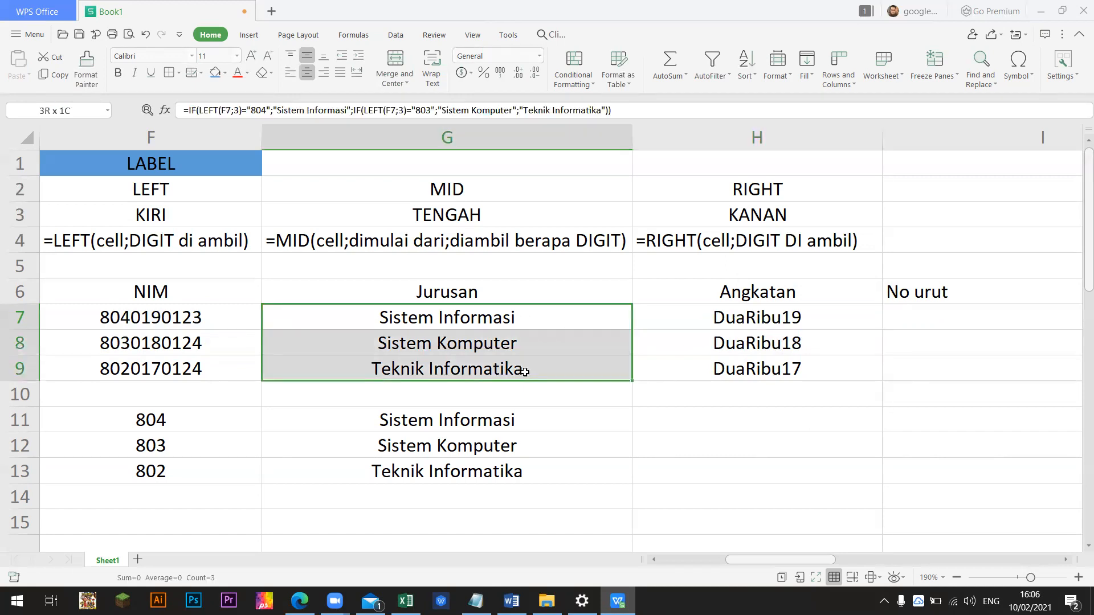
drag(780, 317, 776, 374)
Enter =RIGHT(F7;4) in I7 to extract the No urut from the NIM, and fill it down to I9.
click(910, 313)
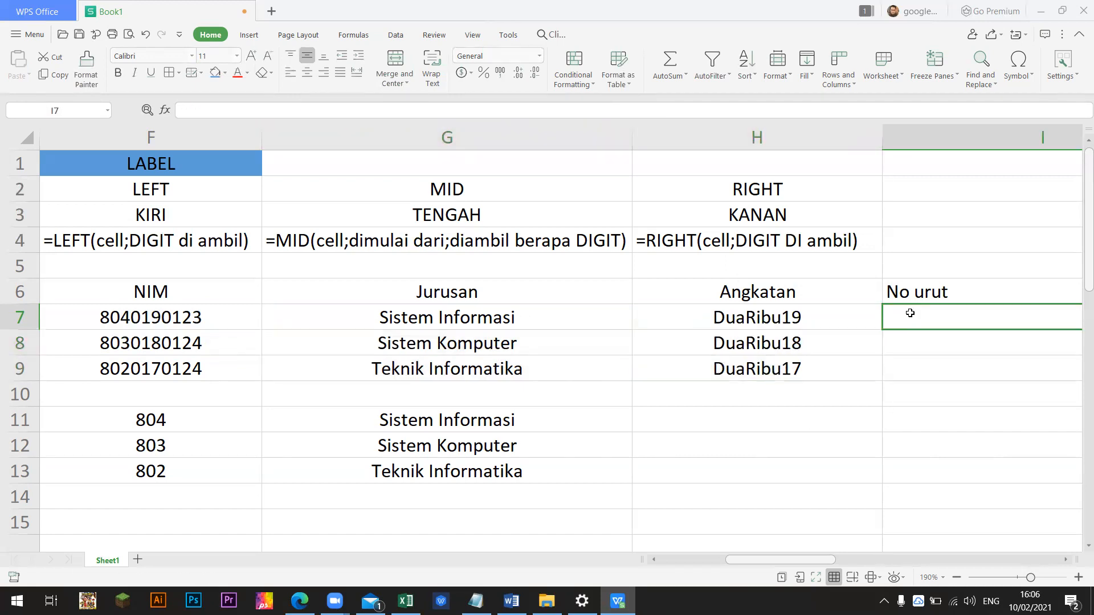
click(161, 321)
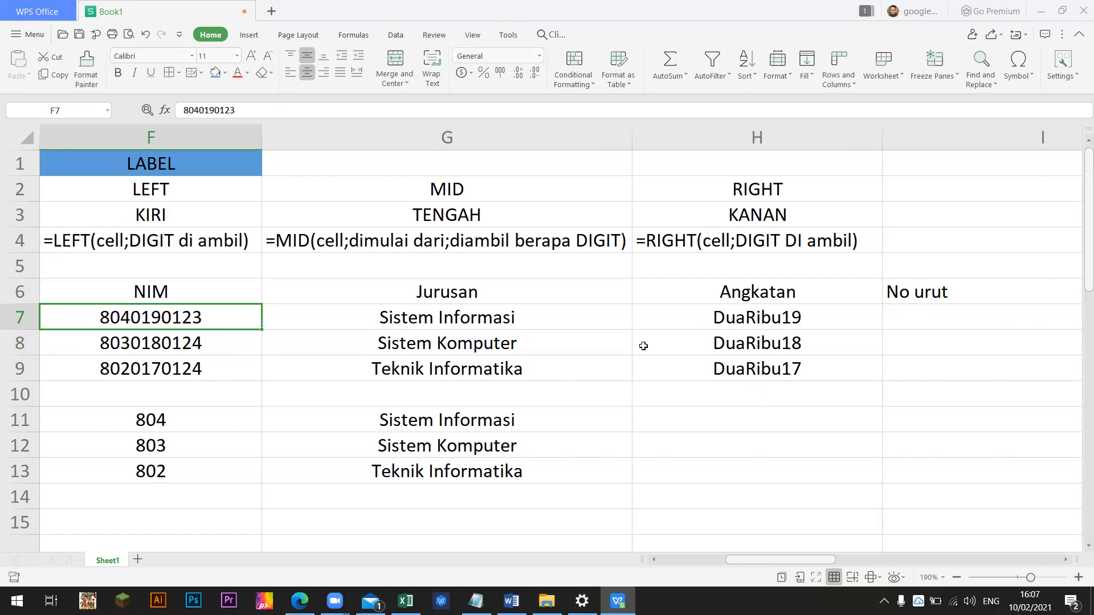
click(899, 315)
text(=)
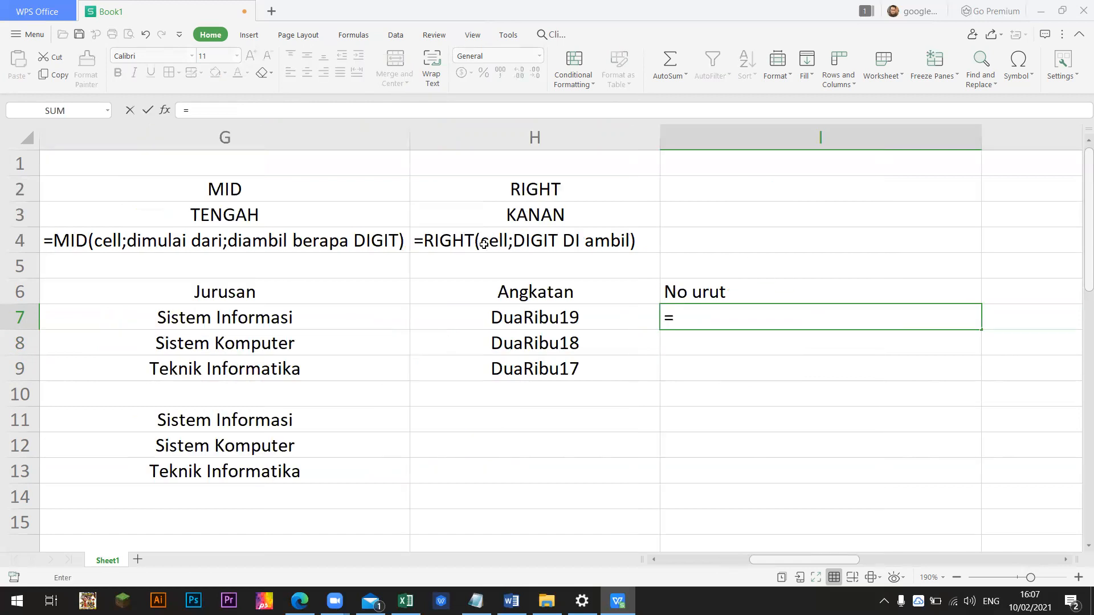
text(RIGHT)
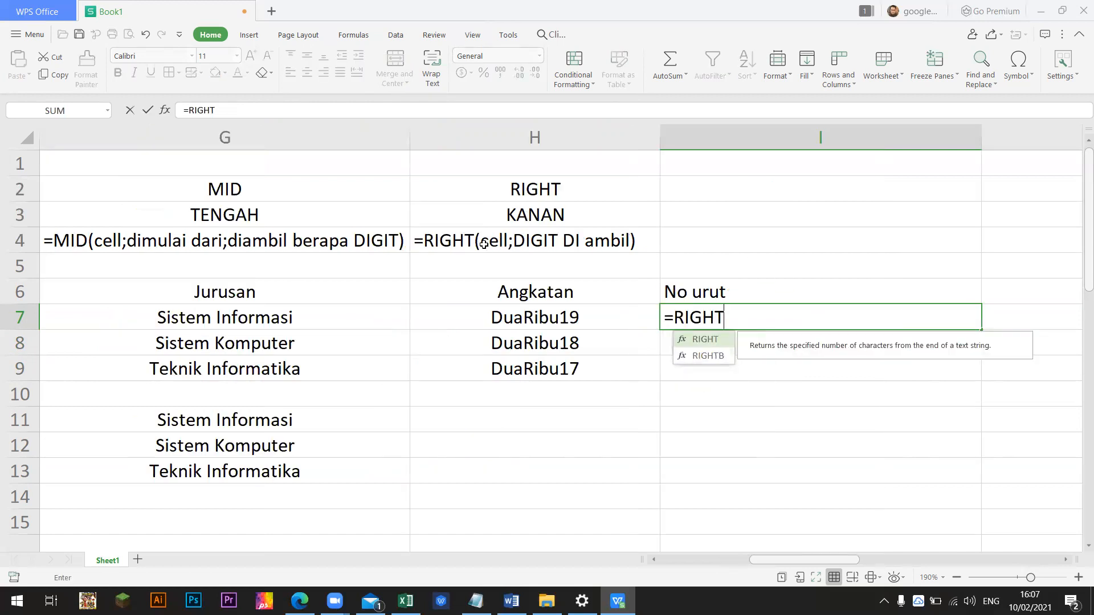
text(()
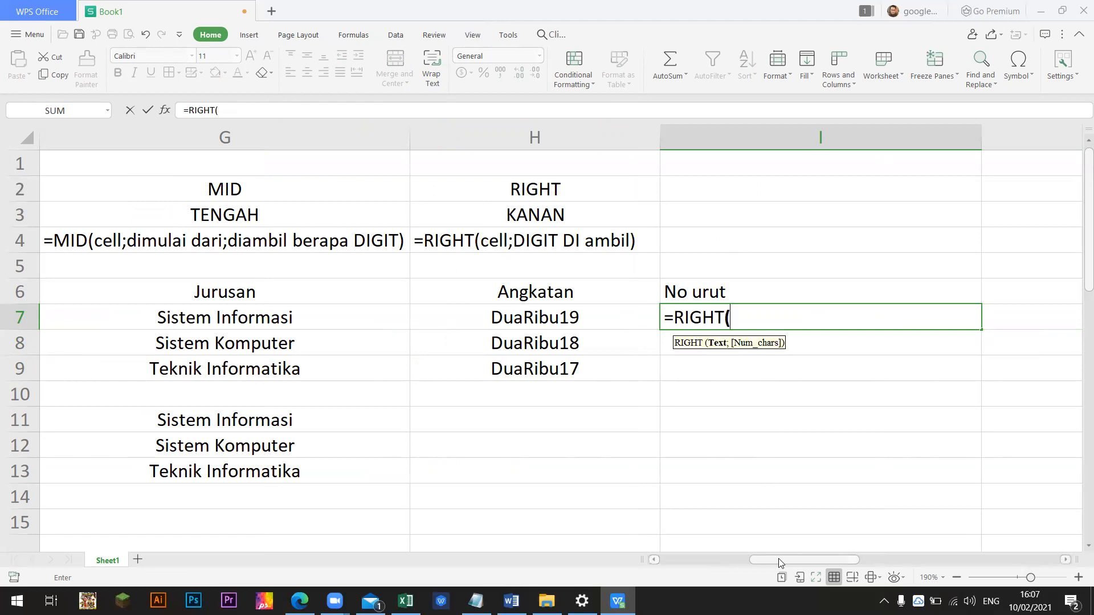
drag(780, 563, 745, 562)
click(329, 312)
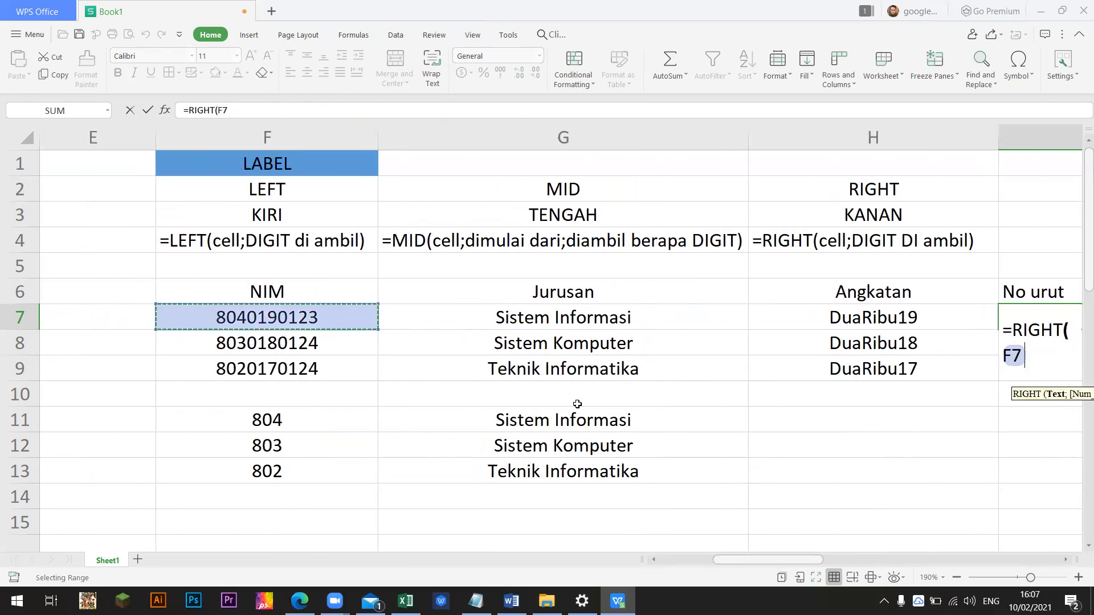
text(;)
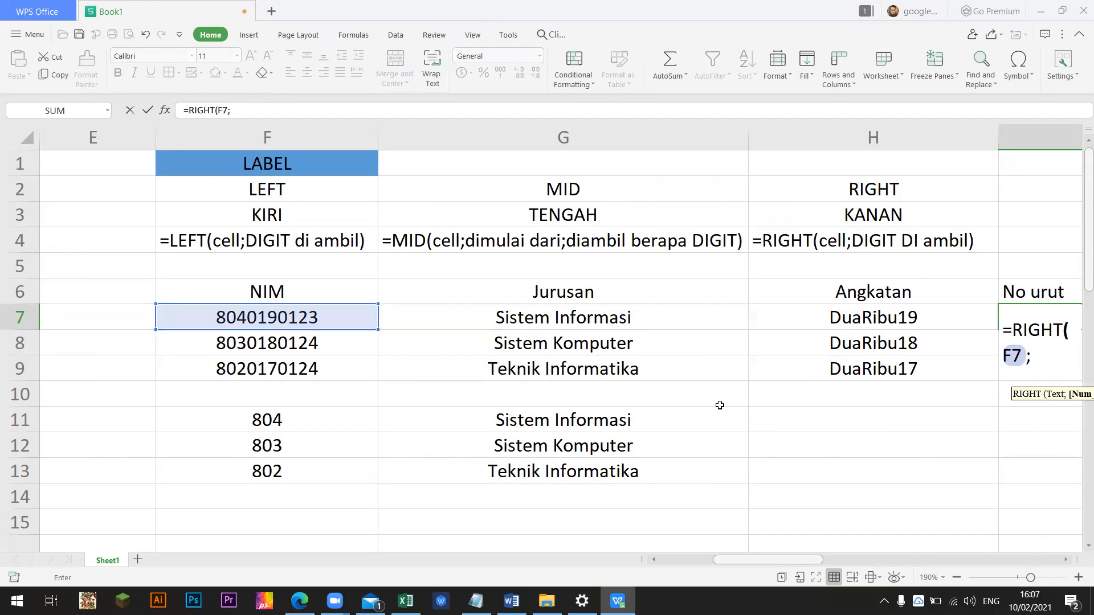
text(4))
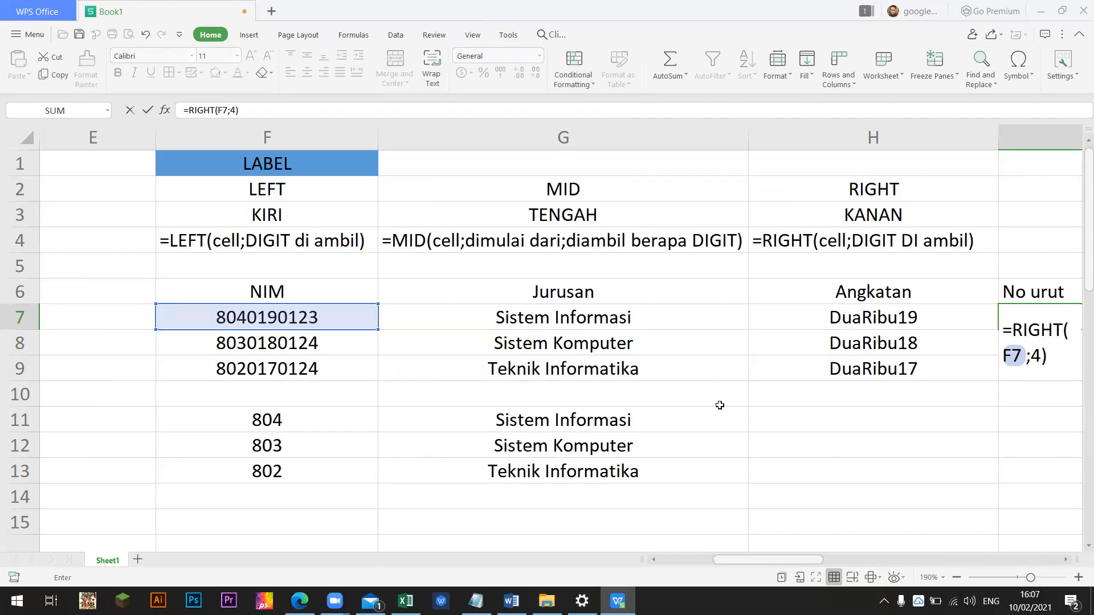
key(Up)
key(Down)
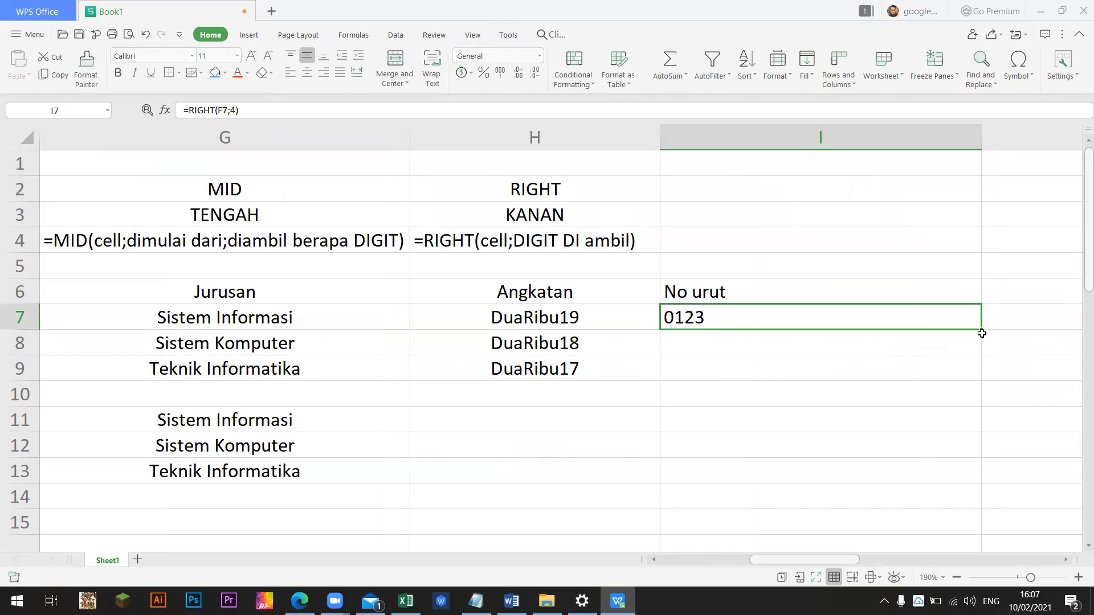
drag(981, 328, 970, 371)
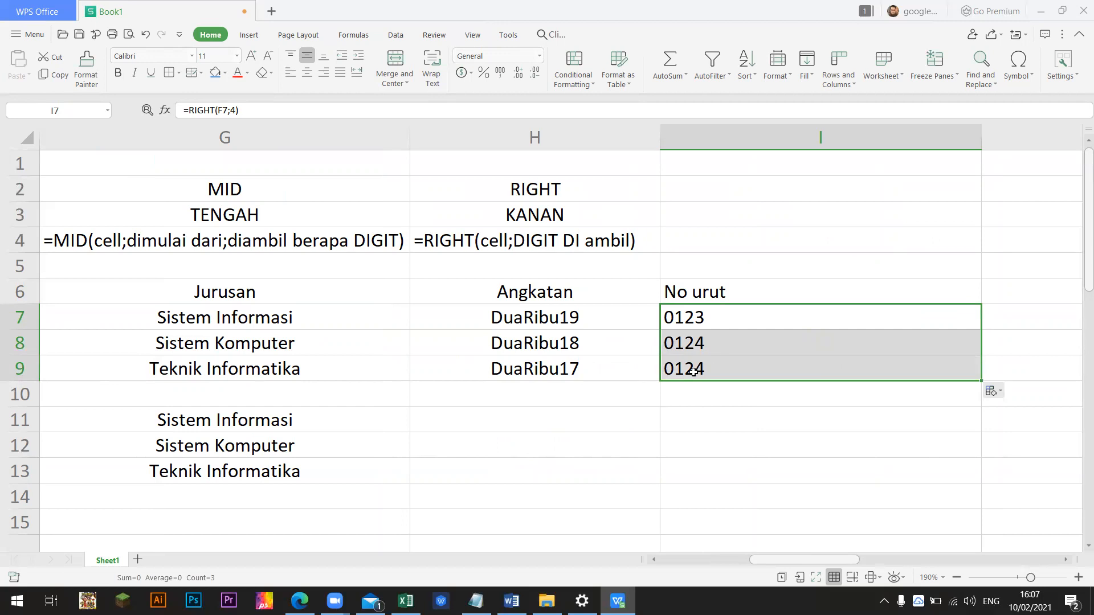
Review the NIM entries in F7 to F9, the LEFT syntax in F4 and the Jurusan formula in G7.
scroll(838, 563, left, 5)
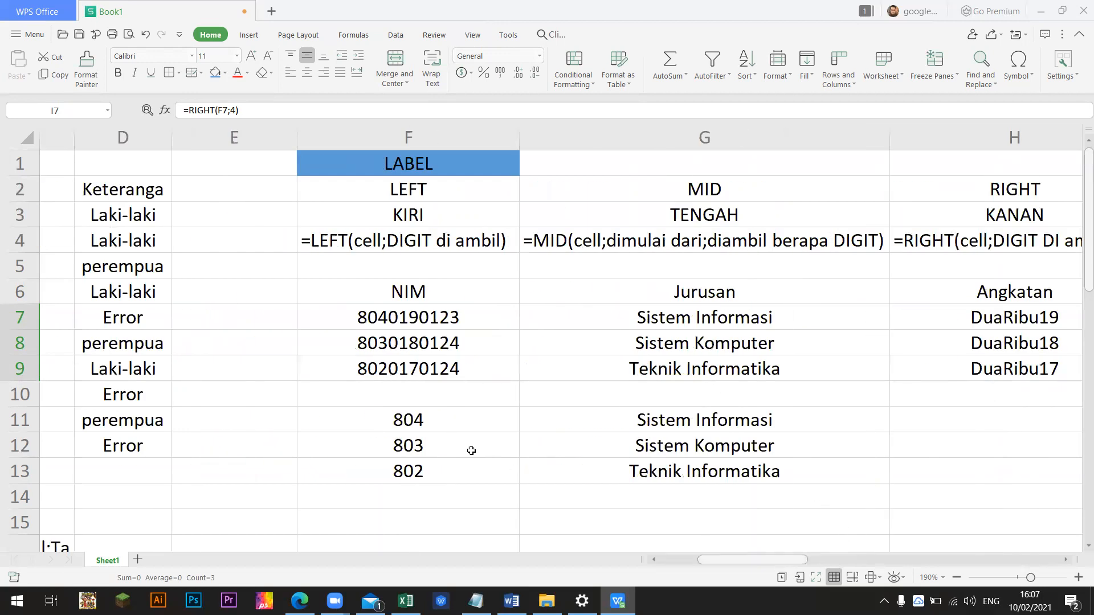
click(447, 371)
click(458, 348)
click(460, 368)
click(461, 351)
click(462, 367)
click(462, 344)
click(465, 368)
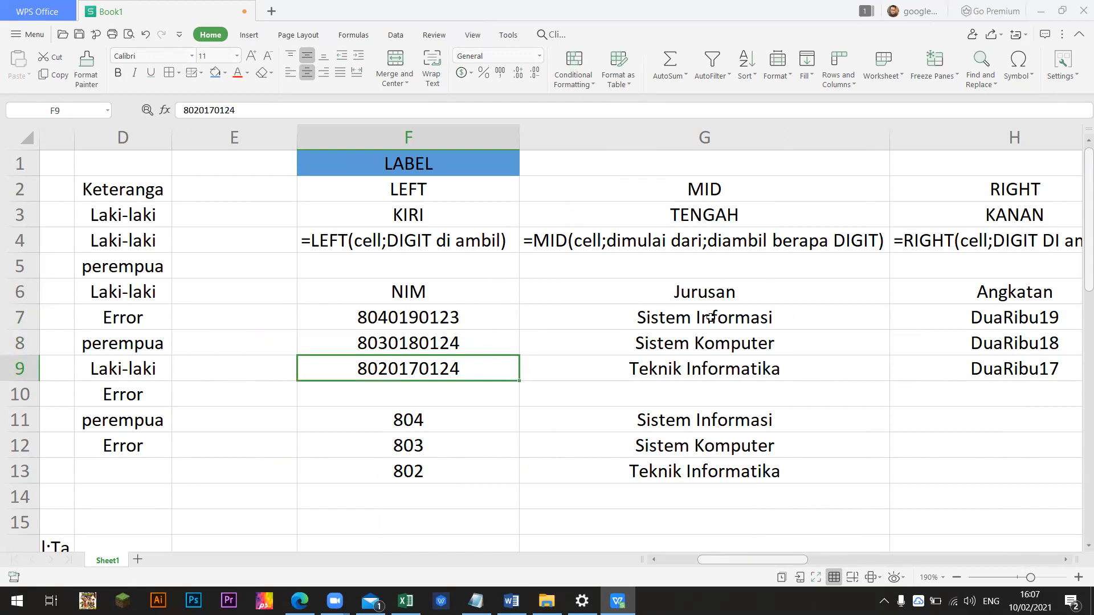
click(387, 243)
click(396, 324)
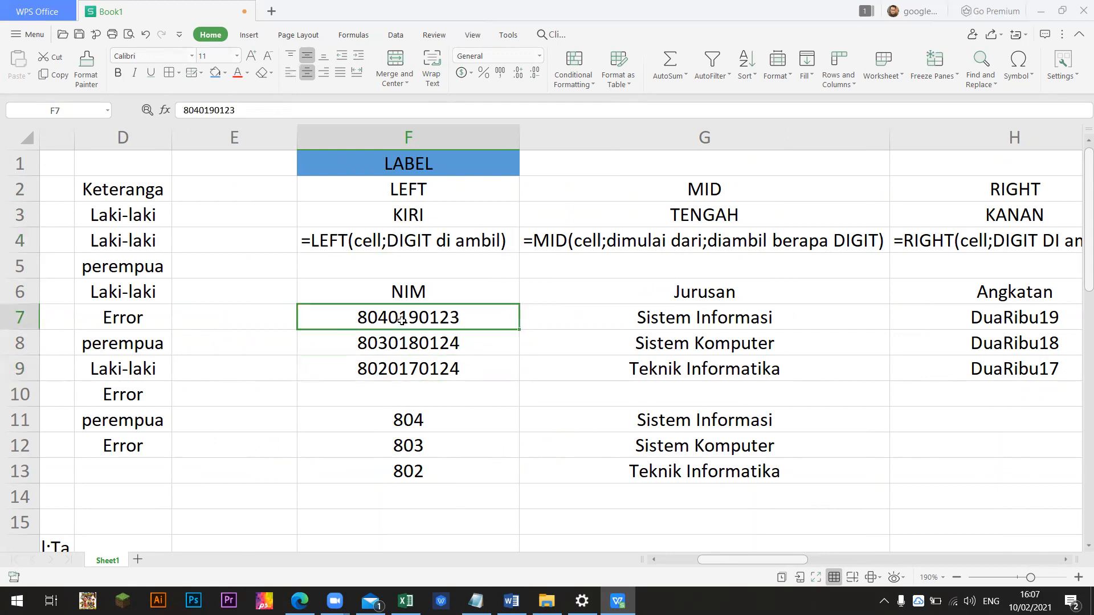
click(677, 319)
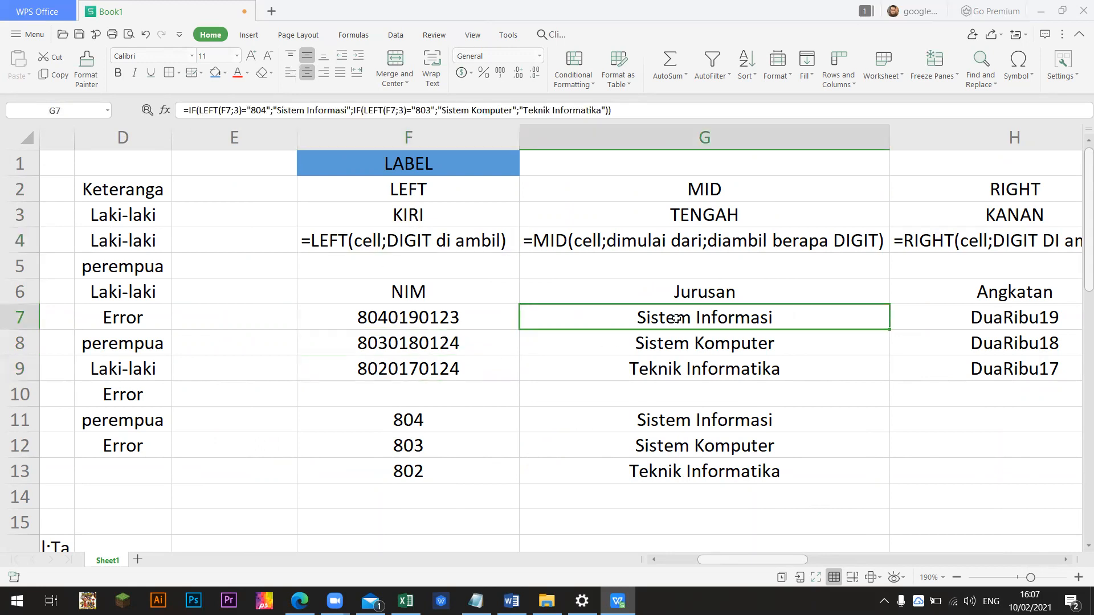
Compare the LEFT and MID syntax notes in F4 and G4.
click(581, 238)
click(443, 240)
click(587, 240)
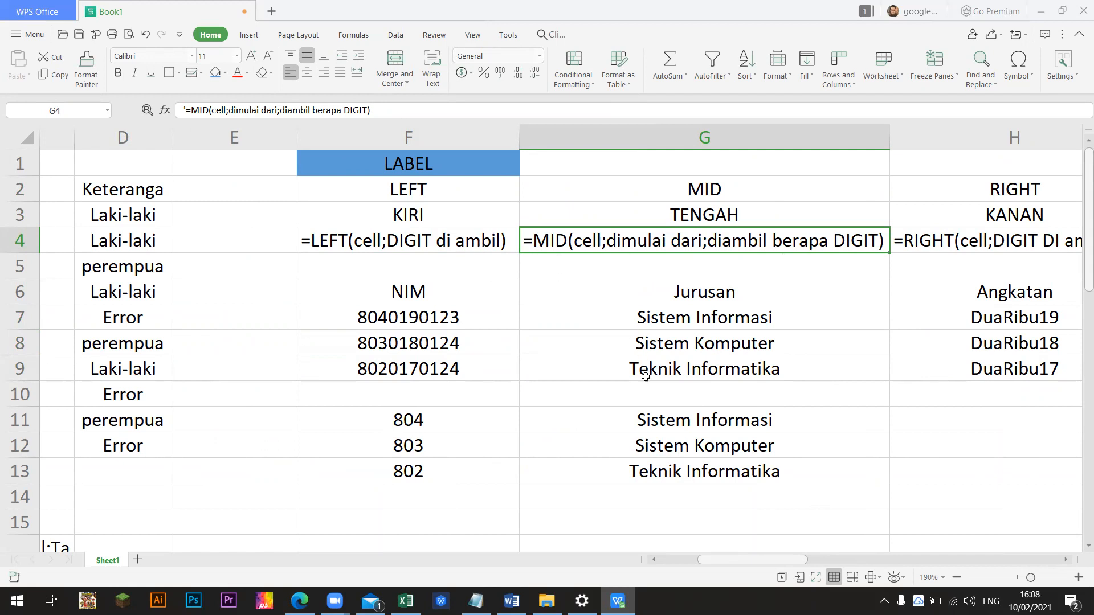
Review the Lookup section from B14 and the Logical Operator section from B31 below the LABEL examples.
scroll(644, 377, down, 1)
mouse_move(770, 561)
mouse_down()
mouse_move(808, 564)
mouse_move(773, 561)
mouse_up()
scroll(387, 376, up, 1)
scroll(377, 369, down, 1)
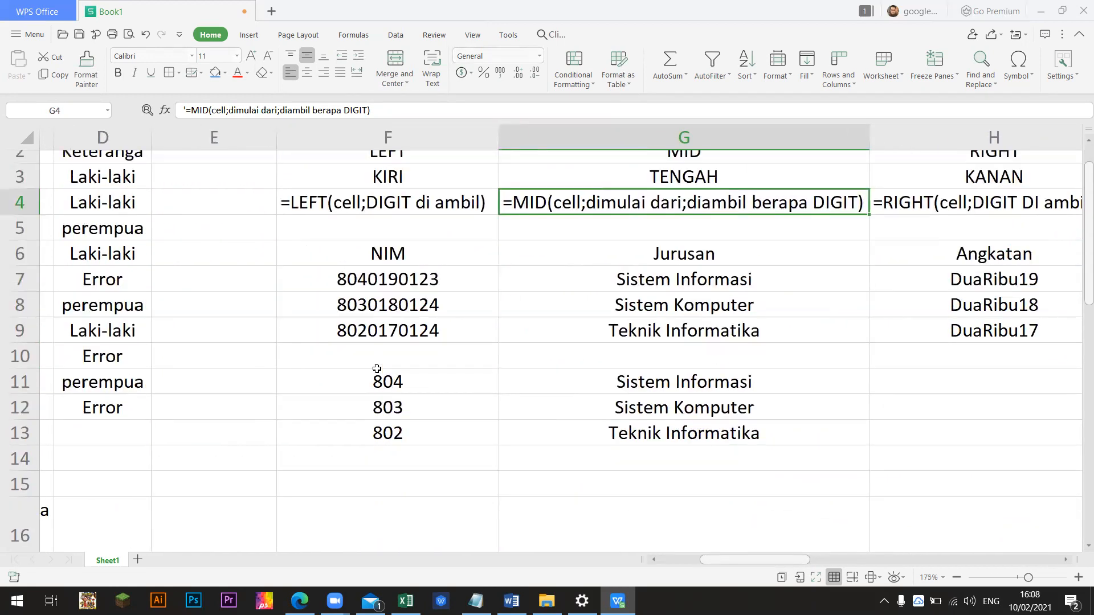
scroll(377, 368, down, 3)
scroll(370, 339, up, 1)
drag(778, 559, 698, 561)
scroll(143, 306, down, 2)
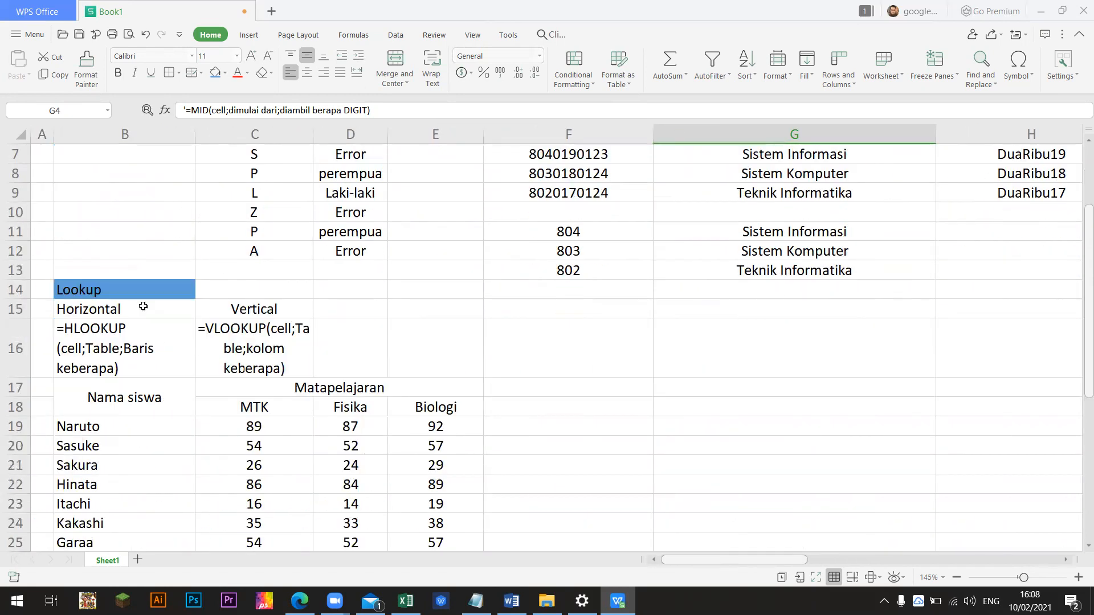
click(143, 294)
scroll(188, 353, down, 3)
click(169, 467)
scroll(257, 462, down, 2)
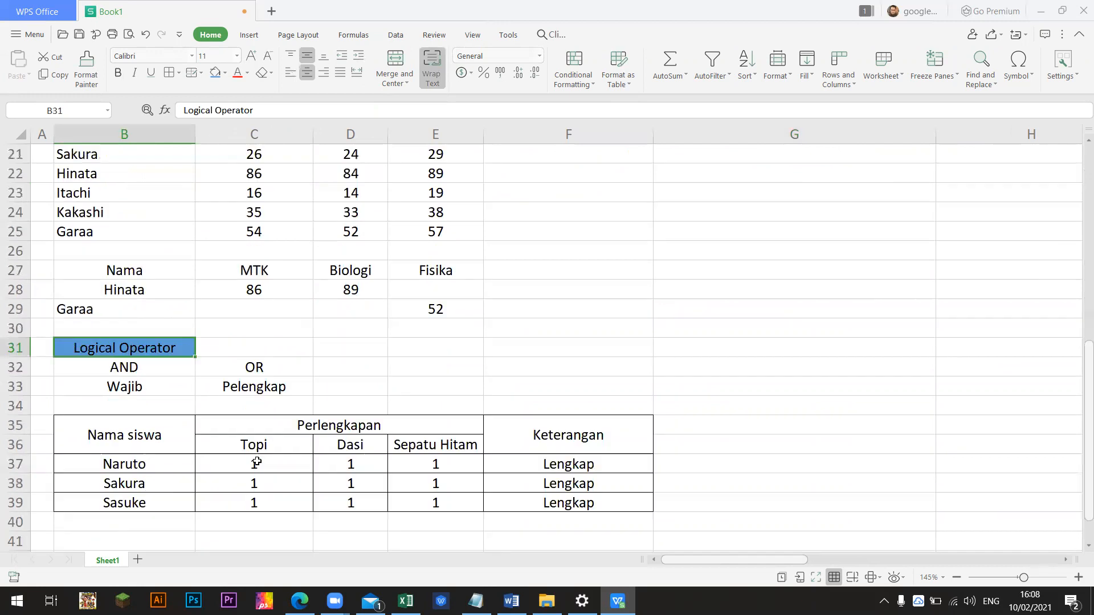
Look over the whole practice sheet again, from the Contoh IF and LABEL sections down to the Perlengkapan table.
scroll(555, 439, up, 7)
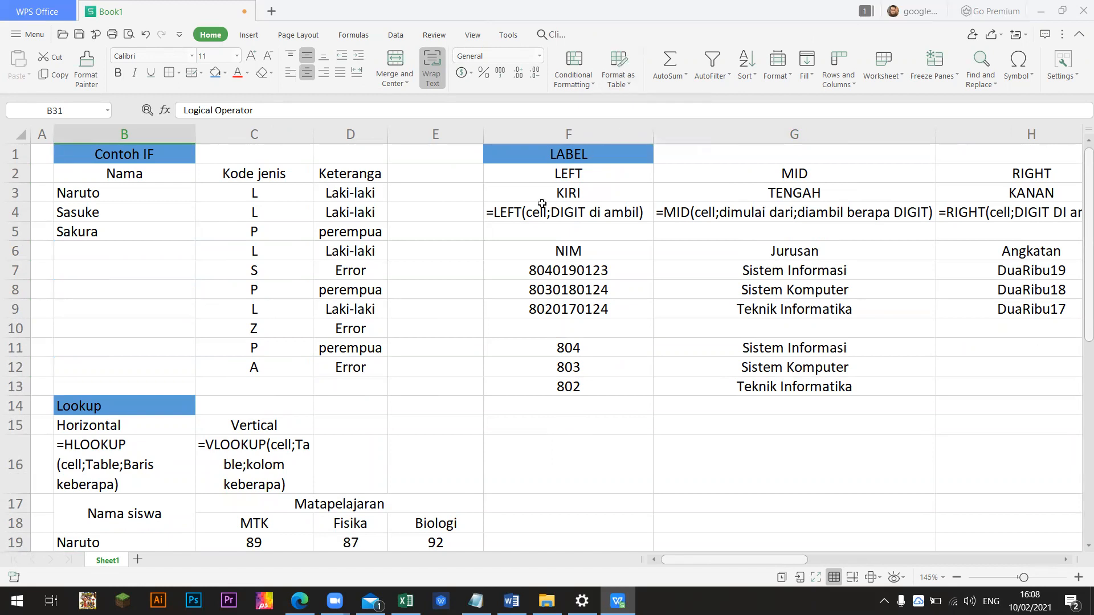
click(475, 210)
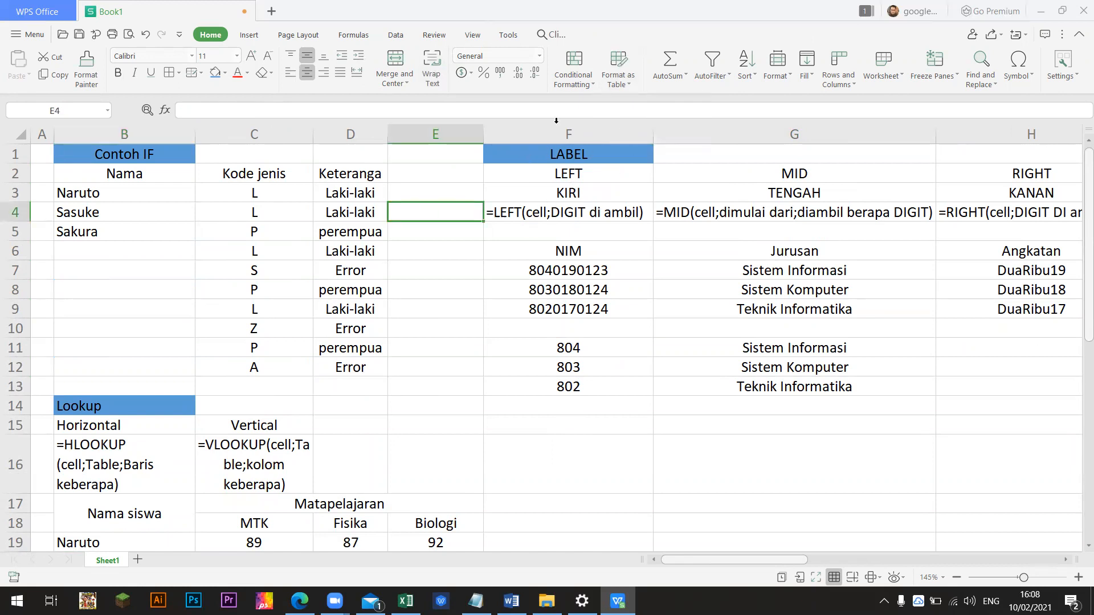
scroll(690, 308, down, 3)
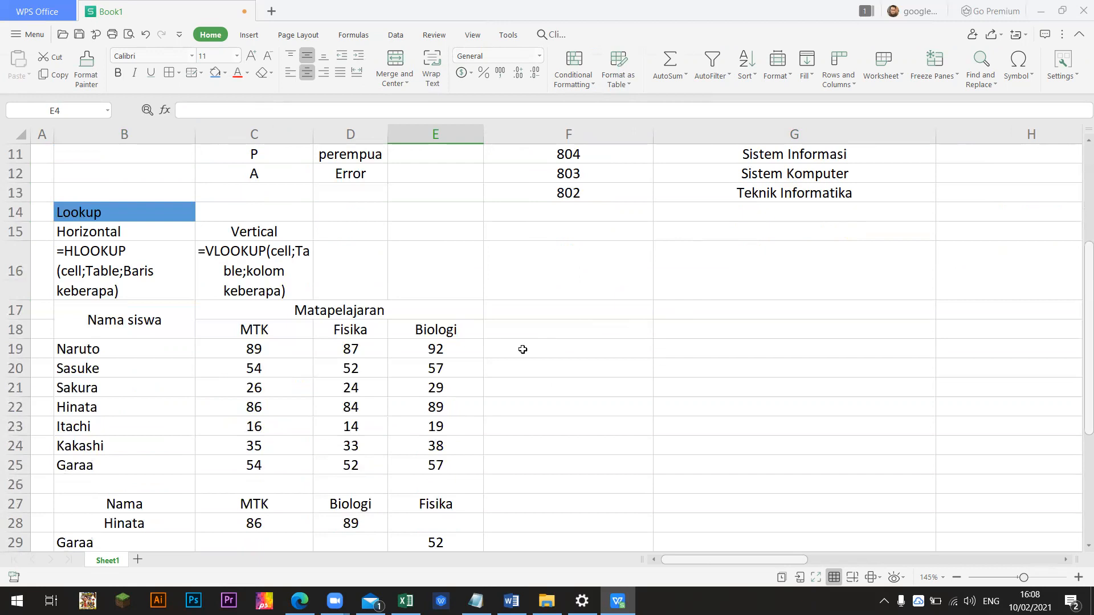
scroll(519, 363, down, 3)
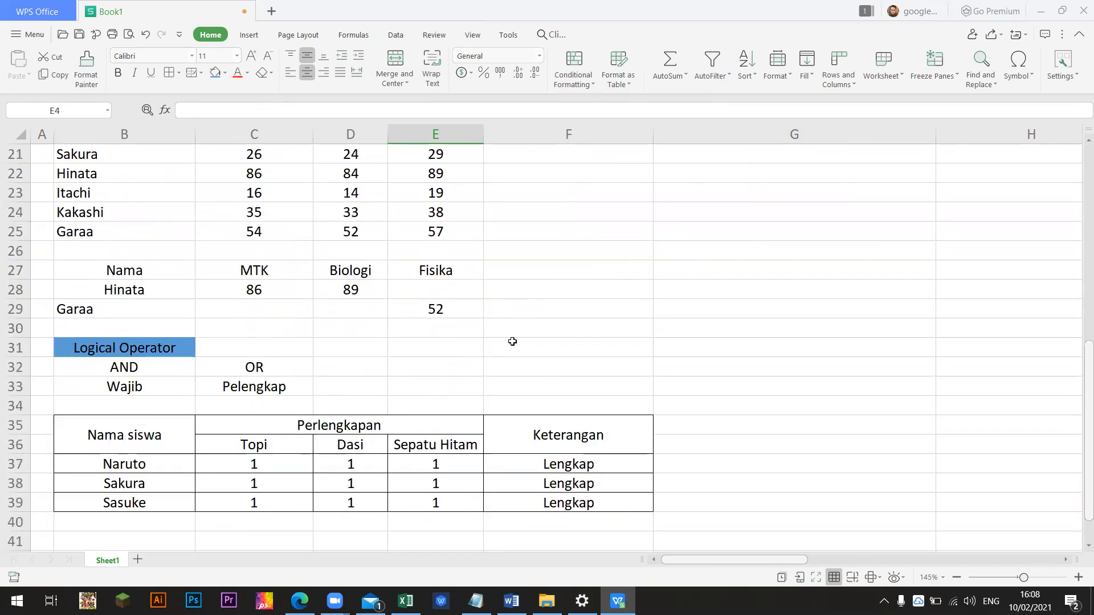
click(518, 345)
scroll(587, 322, up, 5)
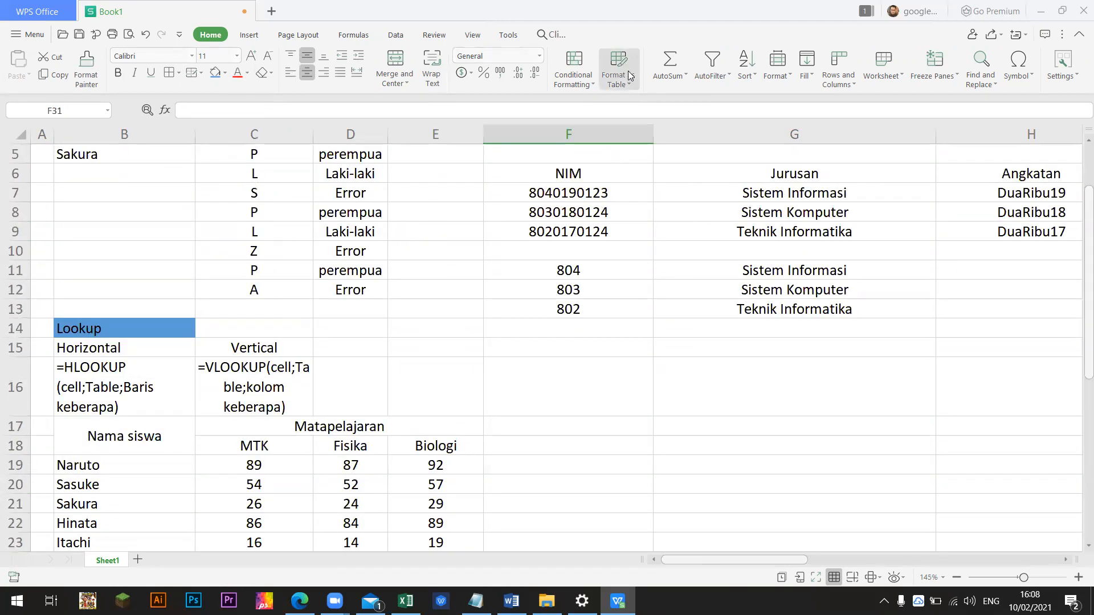